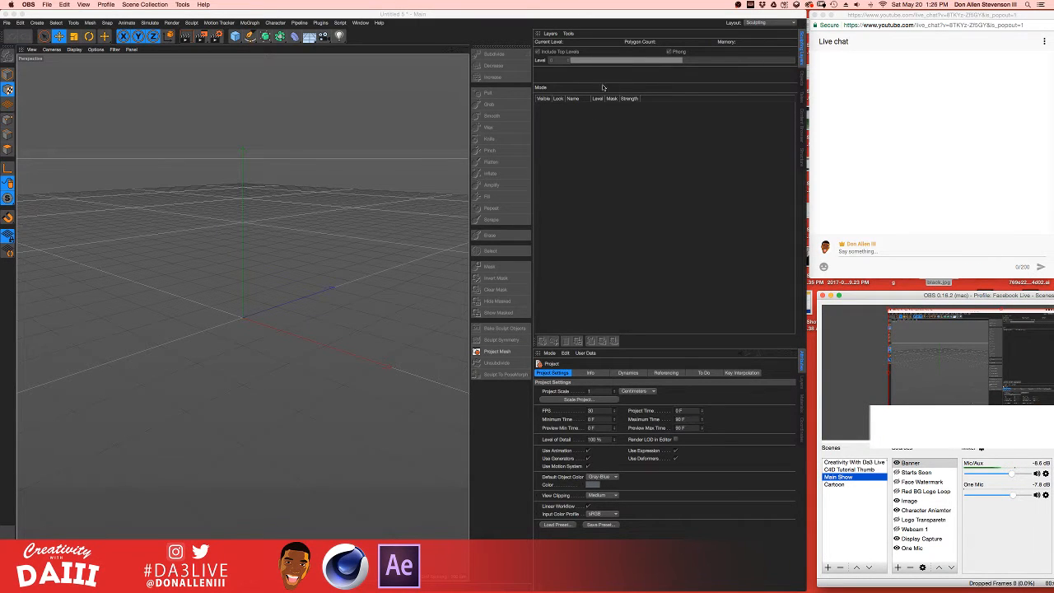
{"action": "left_click", "coordinate": [774, 14]}
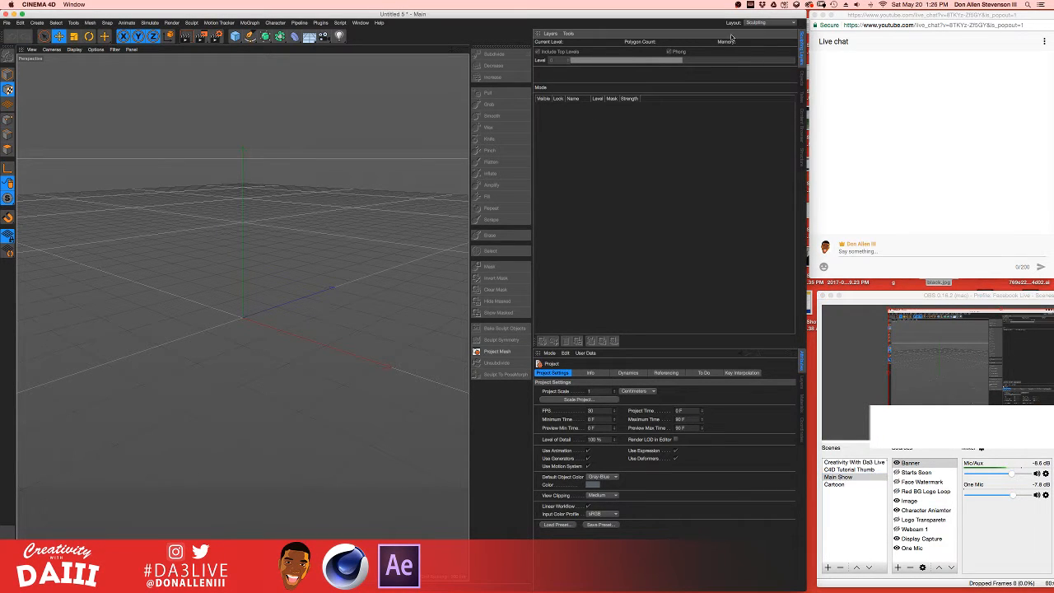
{"action": "left_click", "coordinate": [861, 296]}
{"action": "mouse_move", "coordinate": [862, 290]}
{"action": "left_mouse_down"}
{"action": "mouse_move", "coordinate": [855, 271]}
{"action": "mouse_move", "coordinate": [847, 285]}
{"action": "left_mouse_up"}
{"action": "left_click", "coordinate": [607, 164]}
{"action": "left_click_drag", "start_coordinate": [220, 185], "coordinate": [101, 123], "text": "alt"}
{"action": "left_click", "coordinate": [32, 49]}
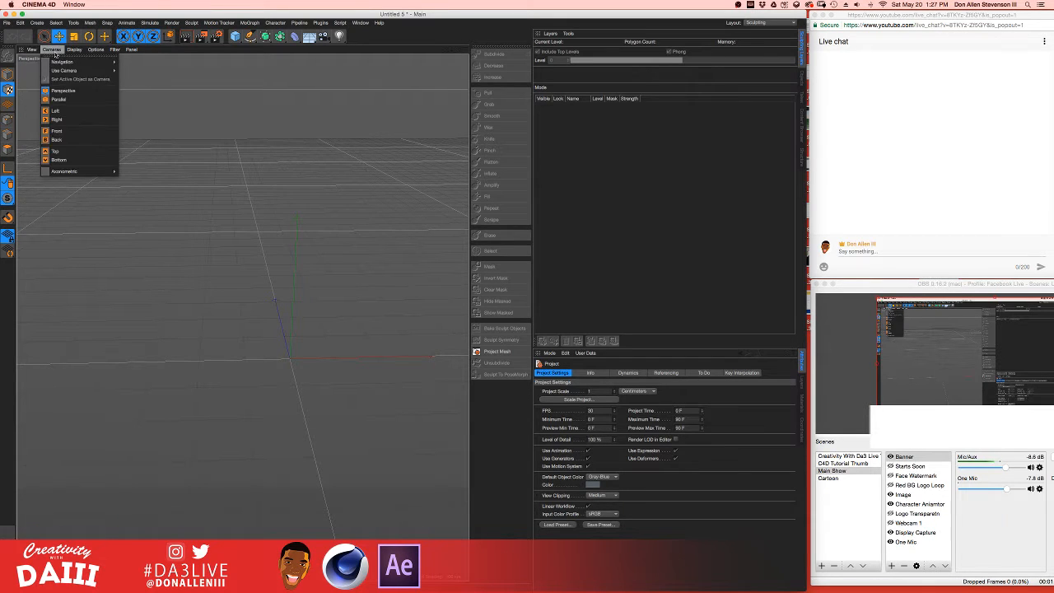
{"action": "mouse_move", "coordinate": [69, 50]}
{"action": "mouse_move", "coordinate": [31, 51]}
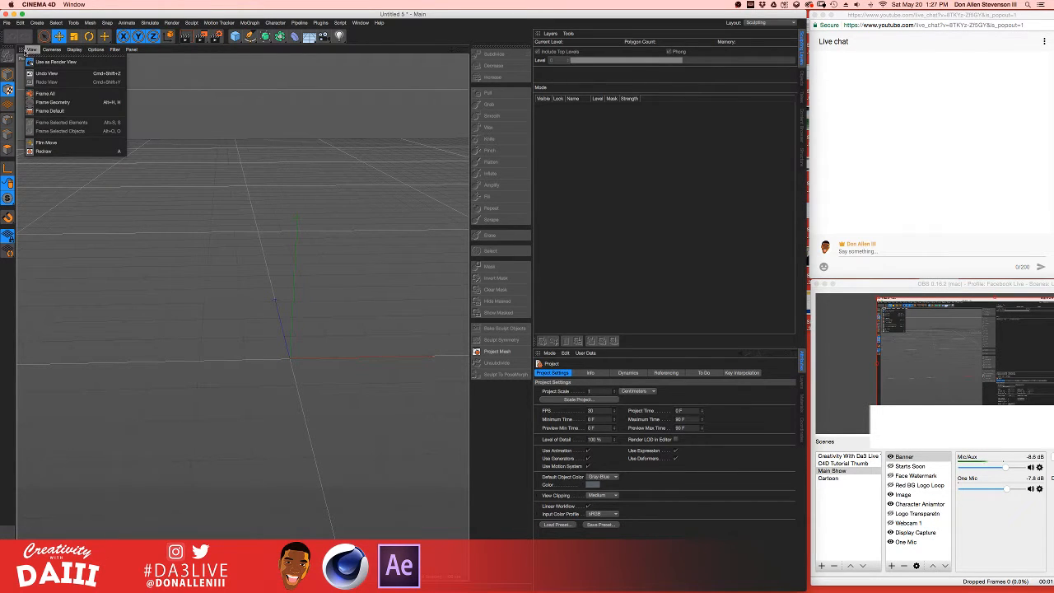
{"action": "left_click", "coordinate": [347, 91]}
- Show all four viewports and switch the interface layout to Startup
{"action": "left_click", "coordinate": [465, 51]}
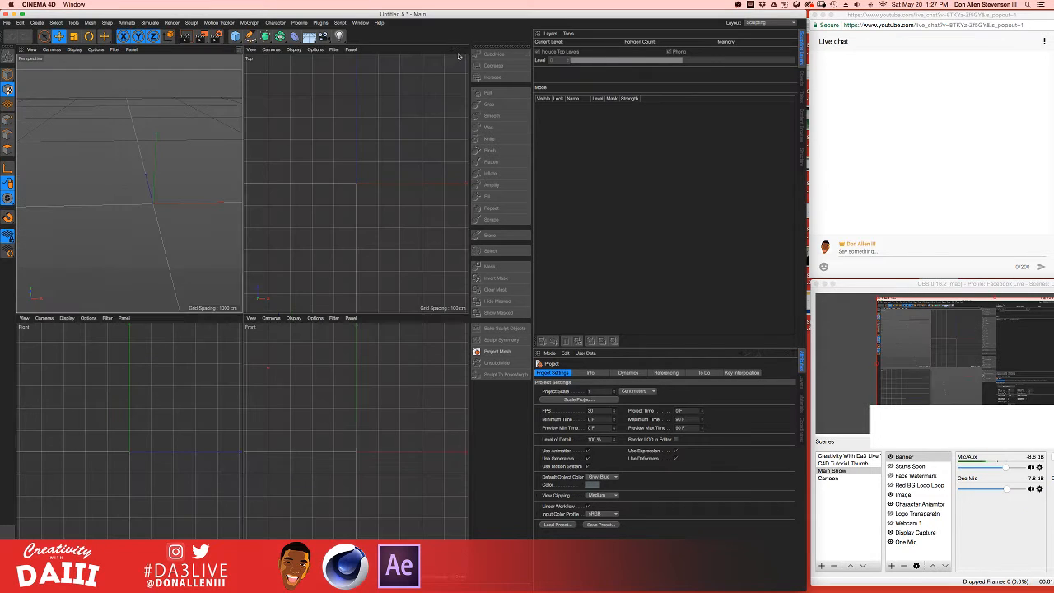
{"action": "left_click_drag", "start_coordinate": [129, 183], "coordinate": [231, 107], "text": "alt"}
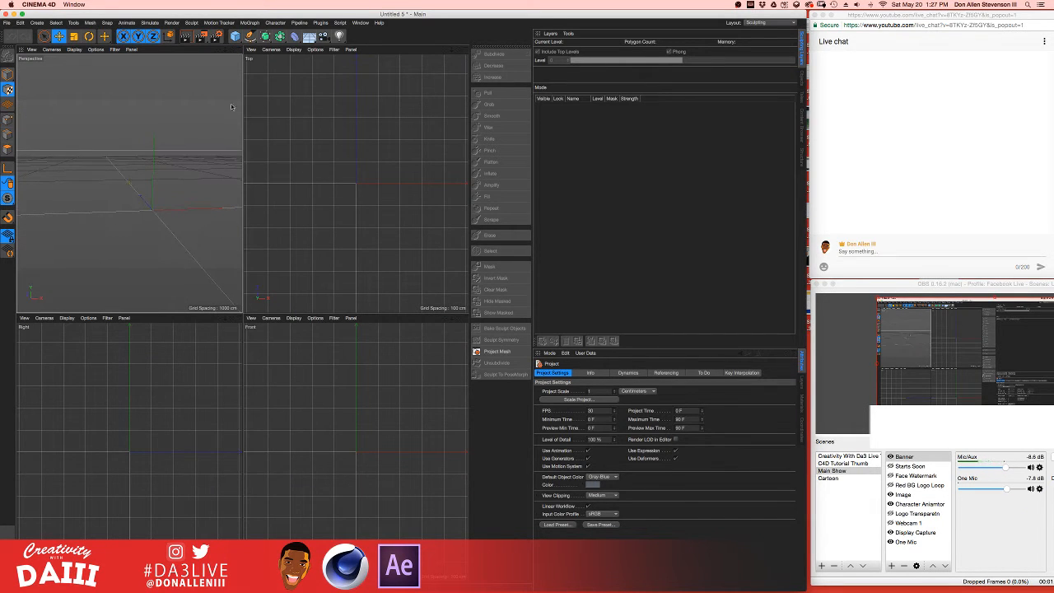
{"action": "left_click", "coordinate": [773, 24]}
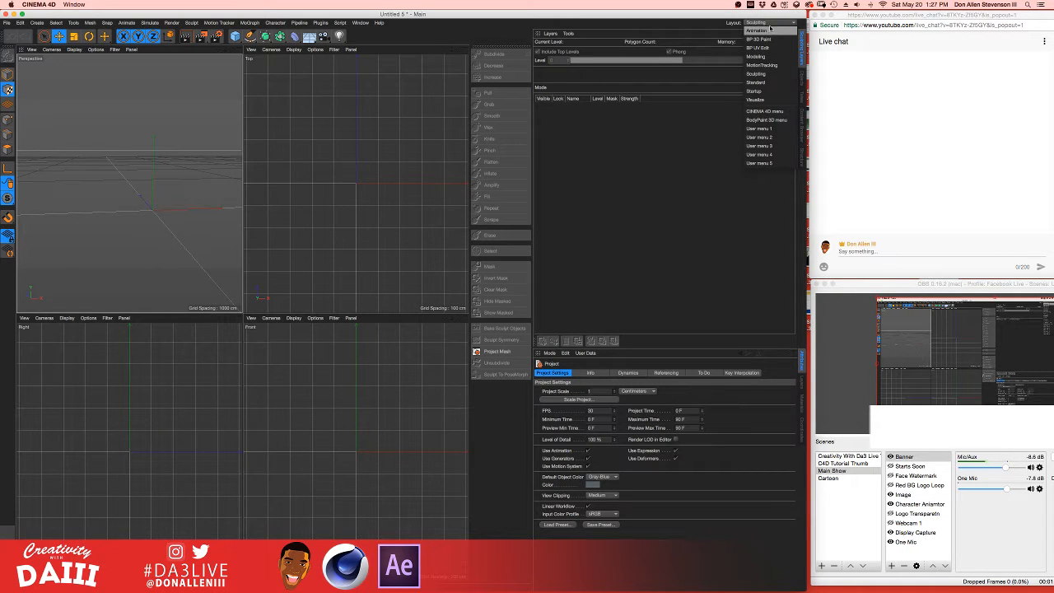
{"action": "left_click", "coordinate": [764, 91]}
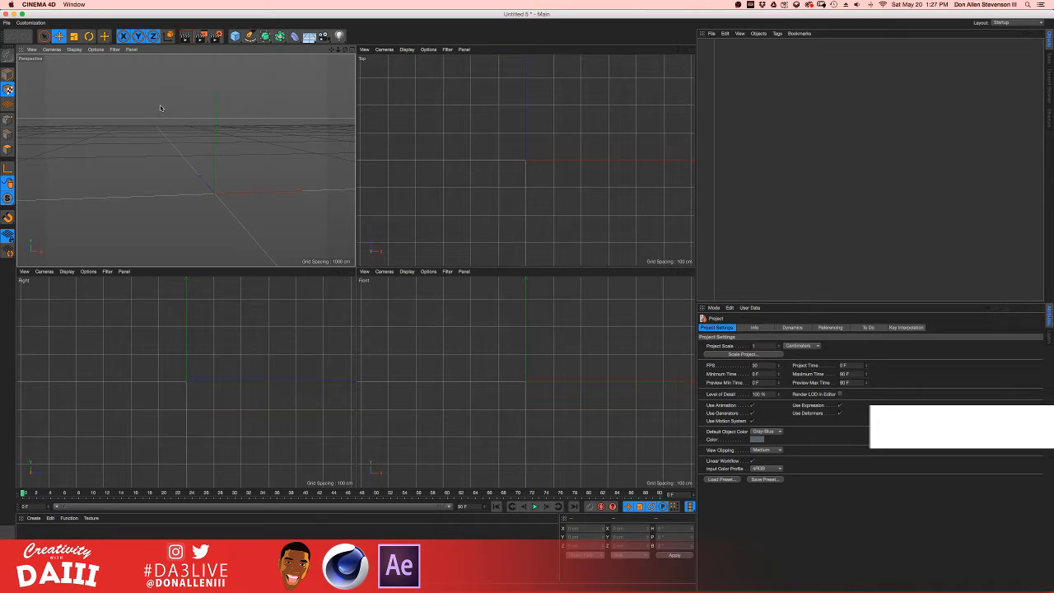
- Return the interface to the Sculpting layout and maximize the Perspective viewport
{"action": "left_click", "coordinate": [1000, 24]}
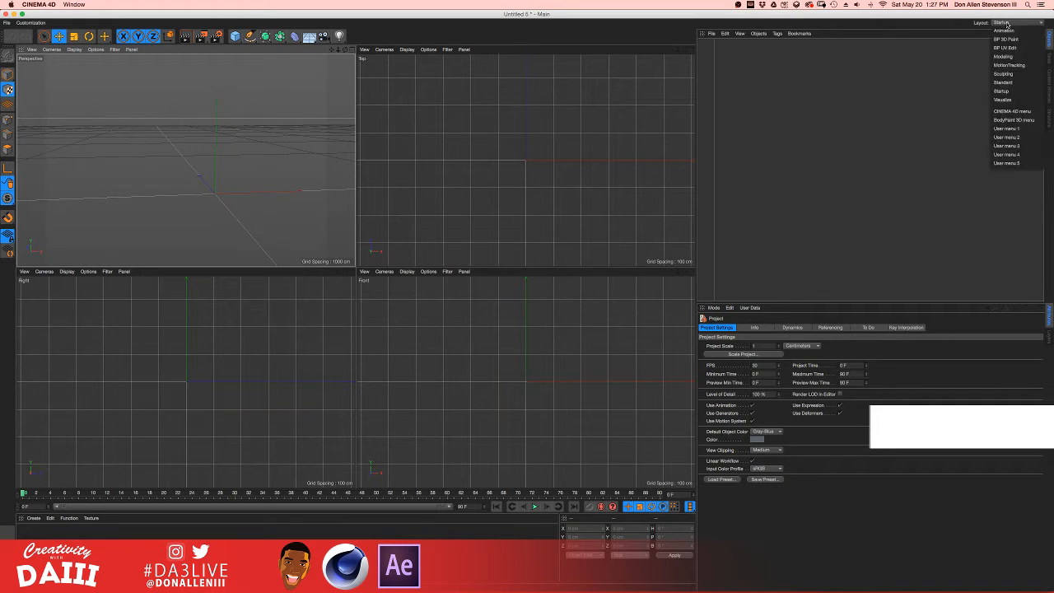
{"action": "left_click", "coordinate": [1011, 79]}
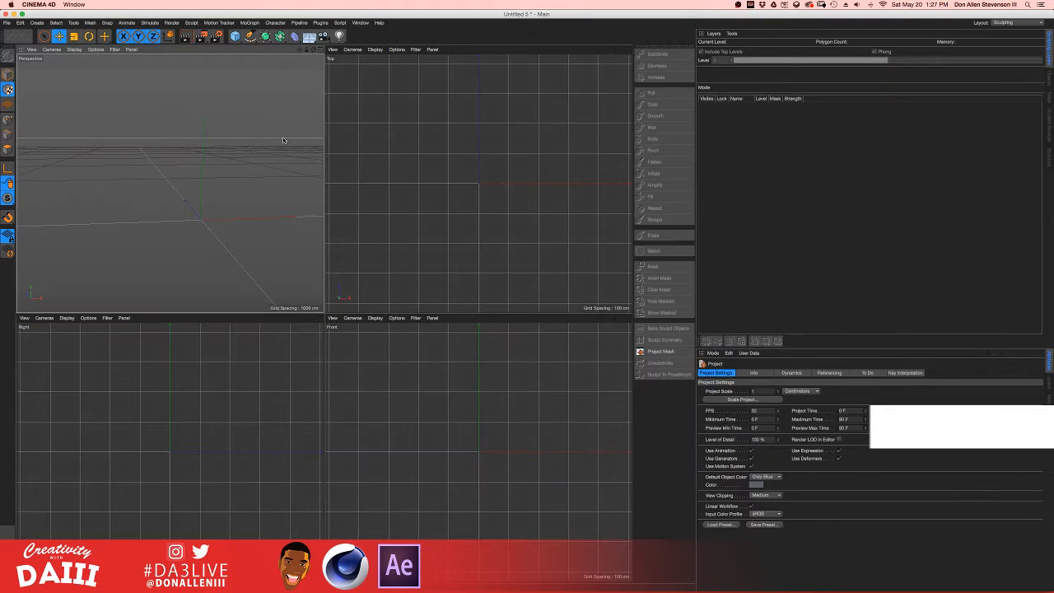
{"action": "scroll", "coordinate": [170, 182], "scroll_direction": "up", "scroll_amount": 6}
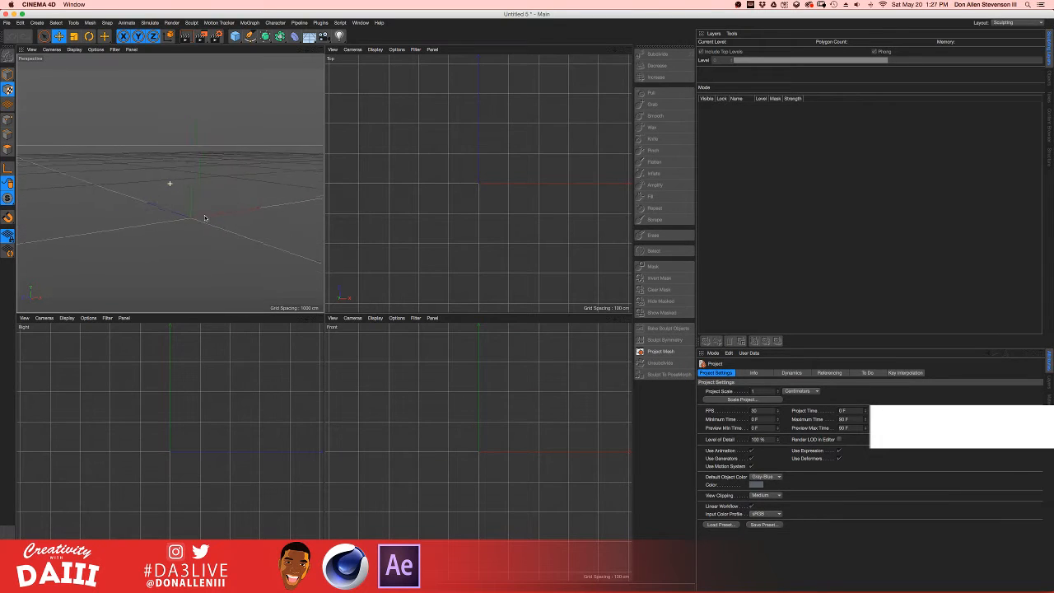
{"action": "scroll", "coordinate": [163, 227], "scroll_direction": "down", "scroll_amount": 6}
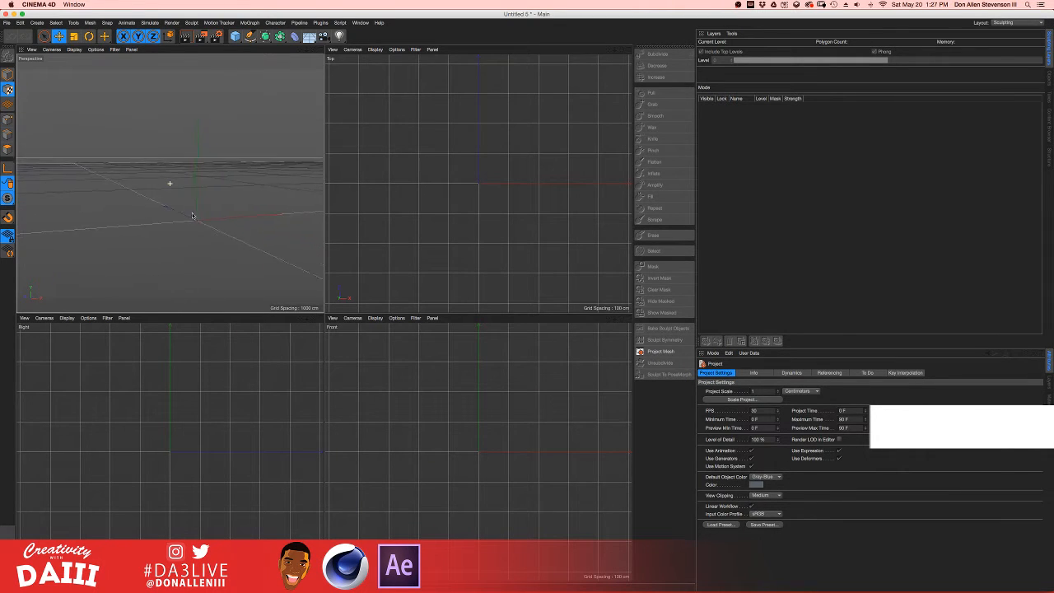
{"action": "scroll", "coordinate": [216, 226], "scroll_direction": "up", "scroll_amount": 3}
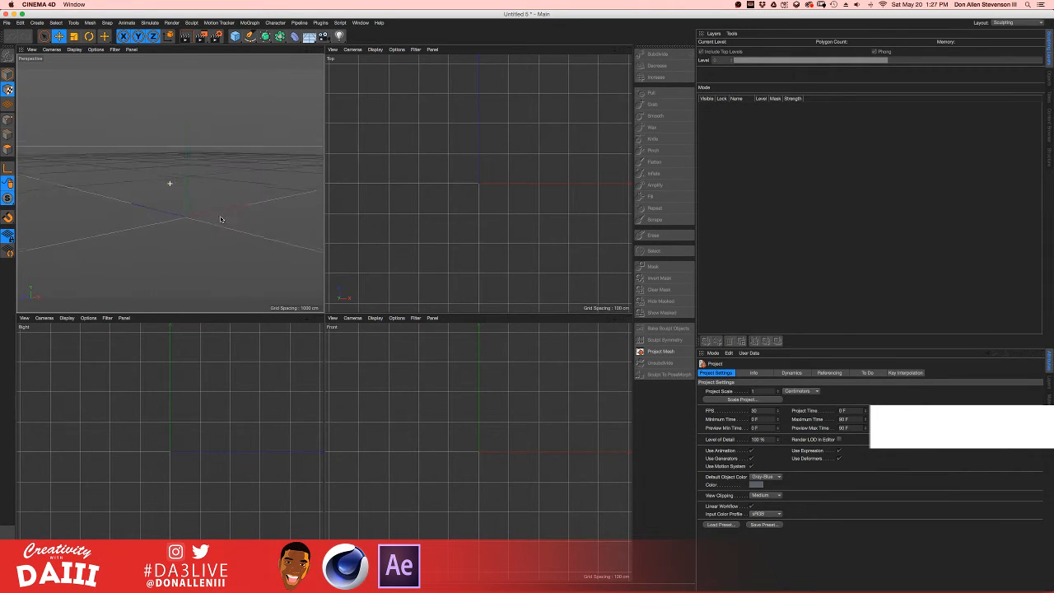
{"action": "mouse_move", "coordinate": [200, 221]}
{"action": "left_mouse_down", "text": "alt"}
{"action": "mouse_move", "coordinate": [162, 223]}
{"action": "mouse_move", "coordinate": [258, 211]}
{"action": "mouse_move", "coordinate": [217, 219]}
{"action": "mouse_move", "coordinate": [240, 208]}
{"action": "left_mouse_up", "text": "alt"}
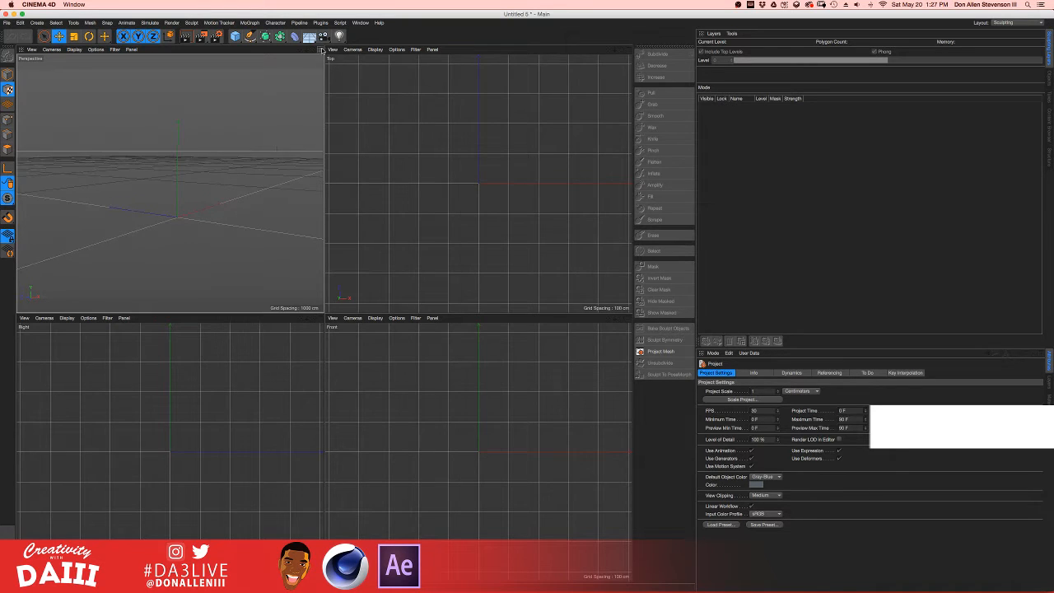
{"action": "left_click", "coordinate": [322, 50]}
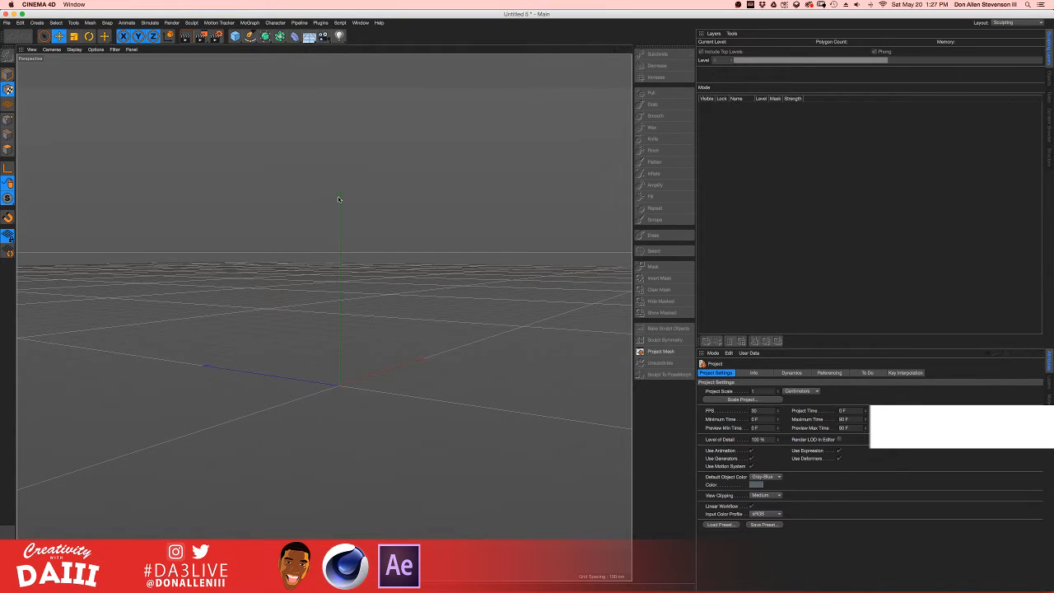
- Add a Sphere primitive to the scene
{"action": "left_click", "coordinate": [235, 36]}
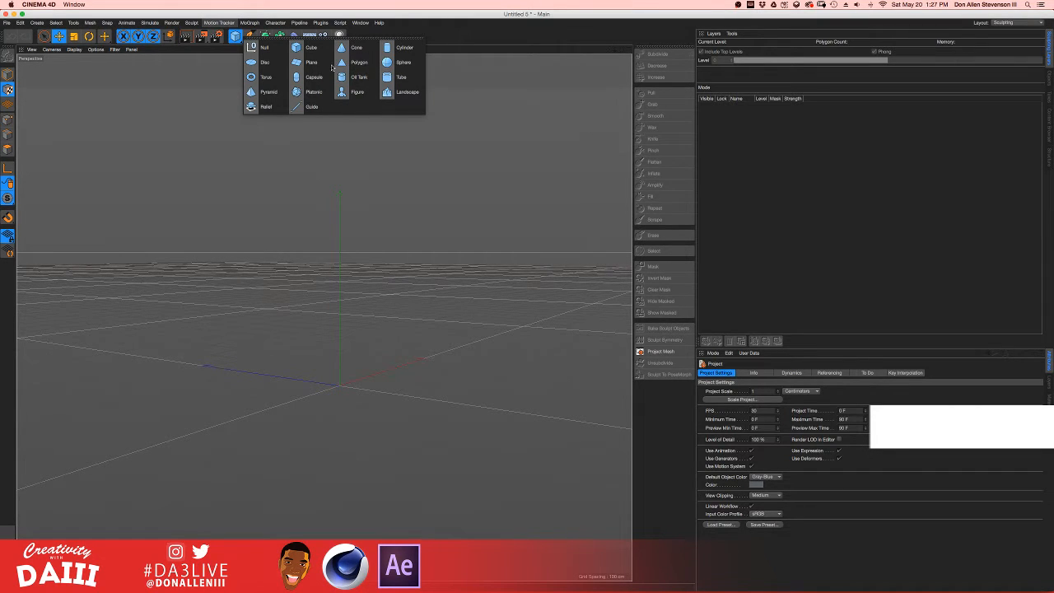
{"action": "left_click", "coordinate": [391, 64]}
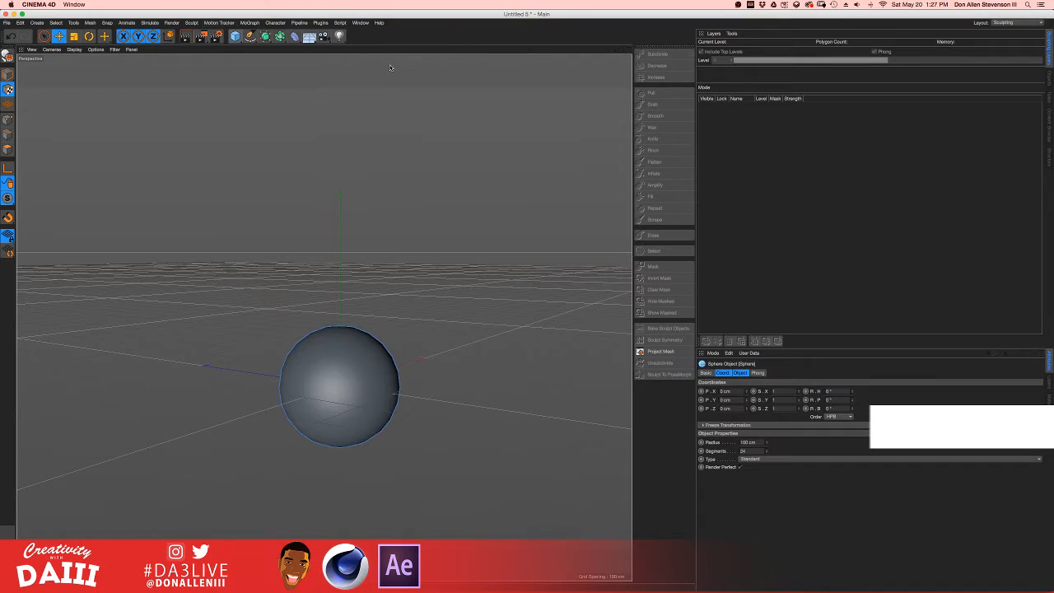
{"action": "left_click_drag", "start_coordinate": [339, 372], "coordinate": [358, 388], "text": "alt"}
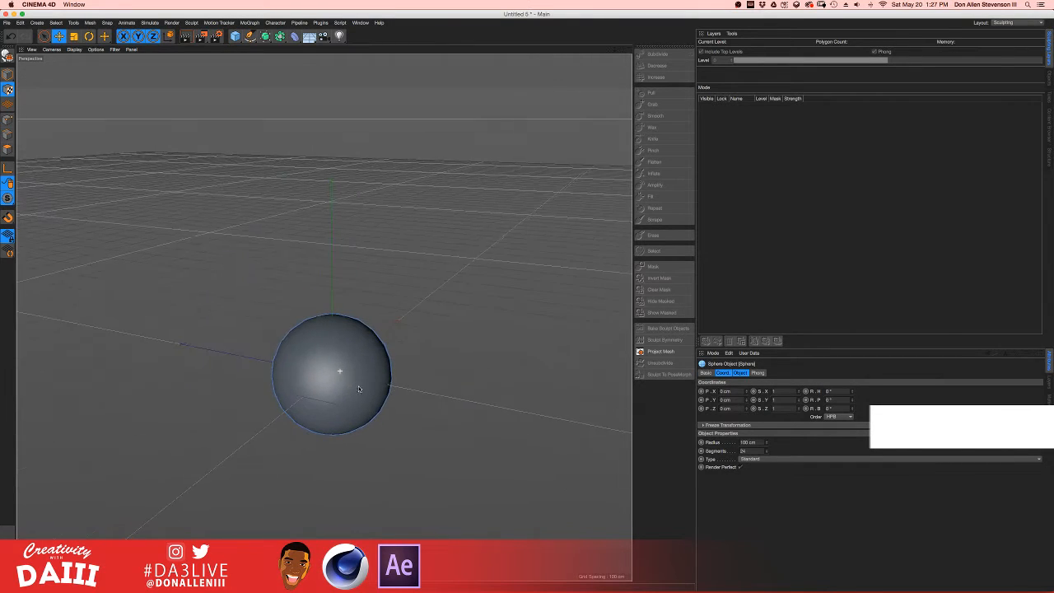
{"action": "key", "text": "ctrl+Right"}
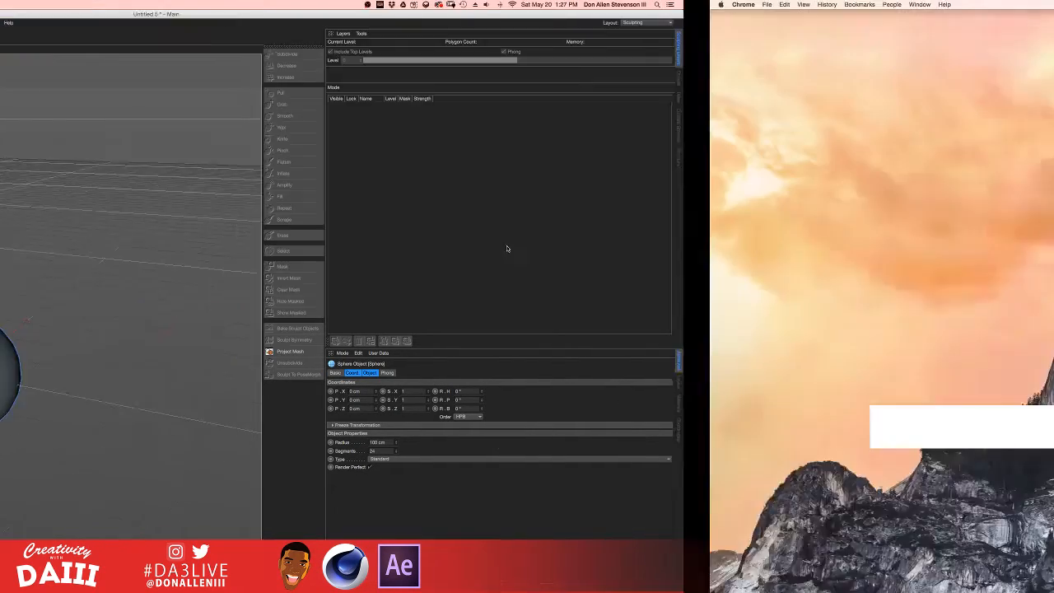
{"action": "key", "text": "ctrl+Left"}
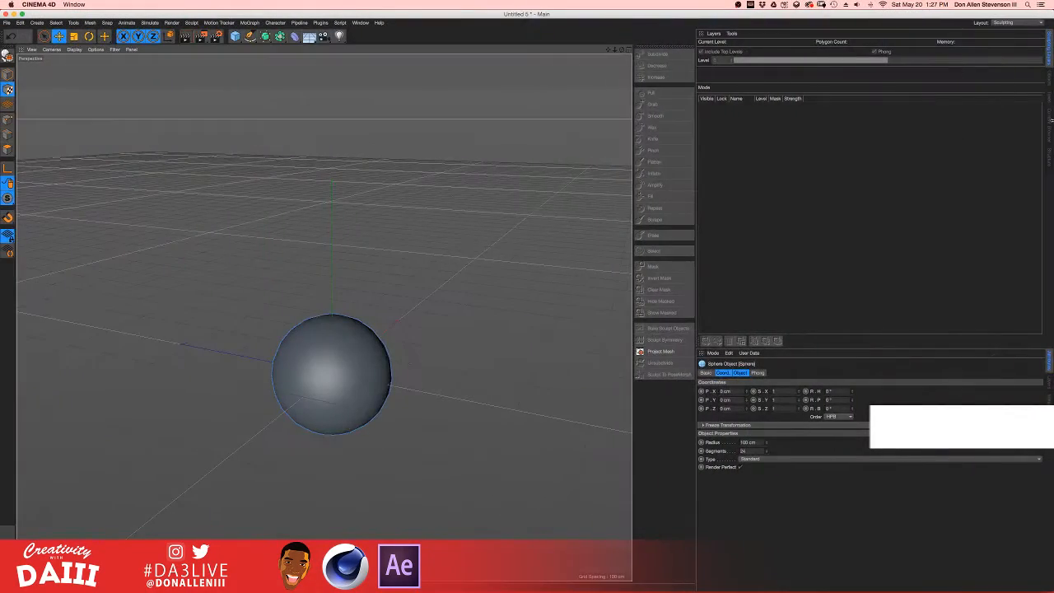
{"action": "left_click_drag", "start_coordinate": [1051, 144], "coordinate": [1052, 116]}
- Set the Perspective viewport's display to Gouraud Shading (Lines) and switch the interface layout to Standard
{"action": "left_click_drag", "start_coordinate": [318, 332], "coordinate": [289, 376], "text": "alt"}
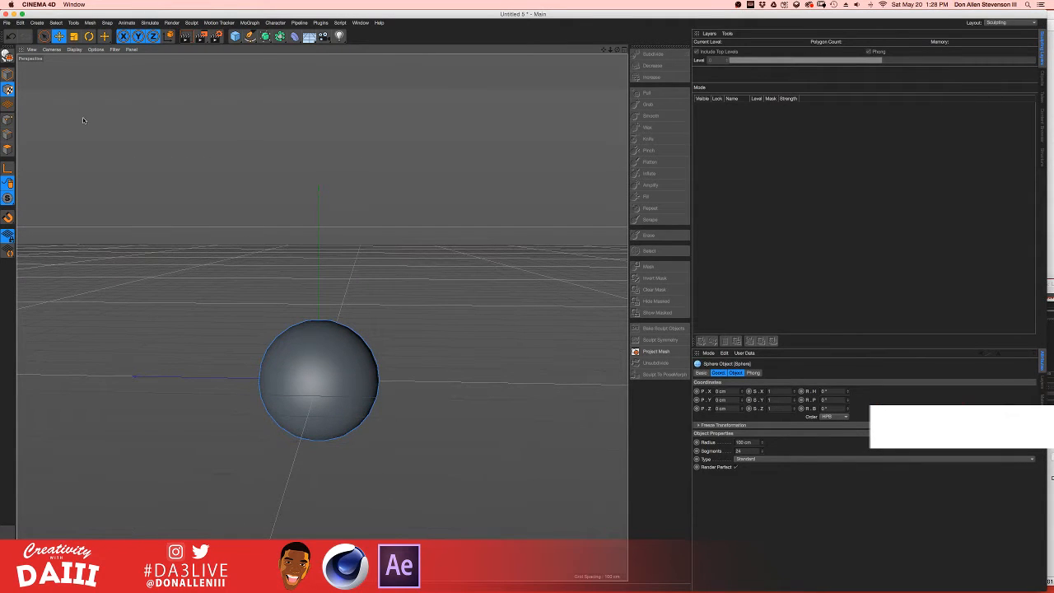
{"action": "left_click", "coordinate": [74, 50]}
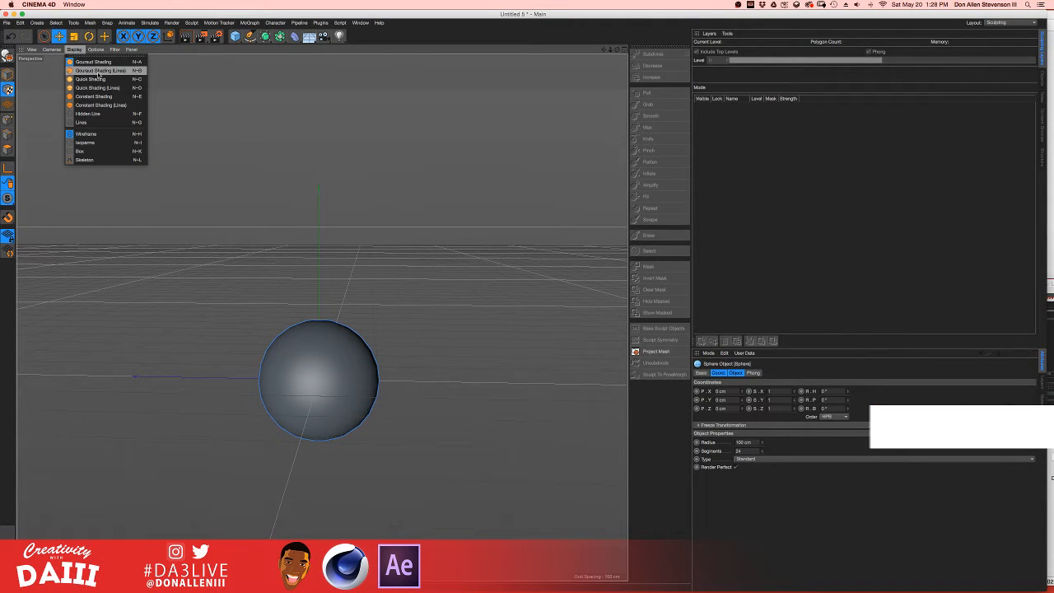
{"action": "left_click", "coordinate": [100, 75]}
{"action": "middle_click_drag", "start_coordinate": [325, 353], "coordinate": [320, 320], "text": "alt"}
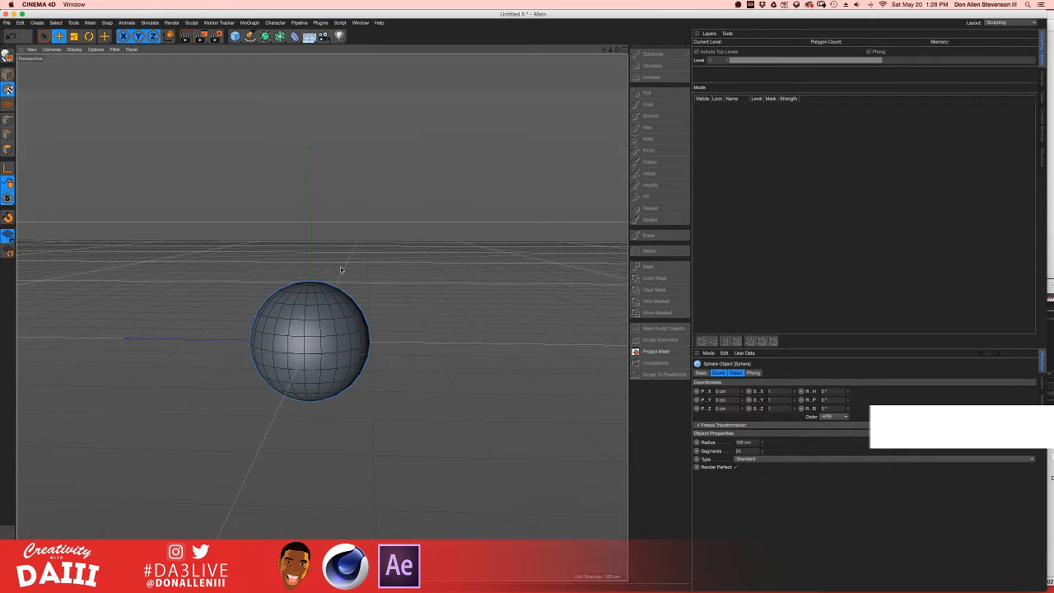
{"action": "left_click", "coordinate": [998, 23]}
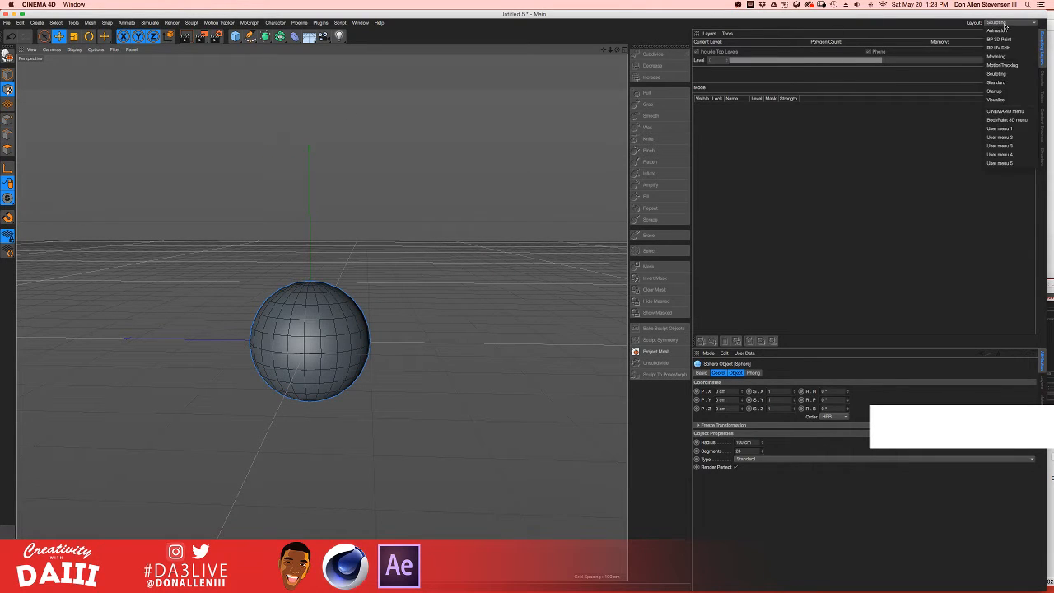
{"action": "left_click", "coordinate": [1005, 84]}
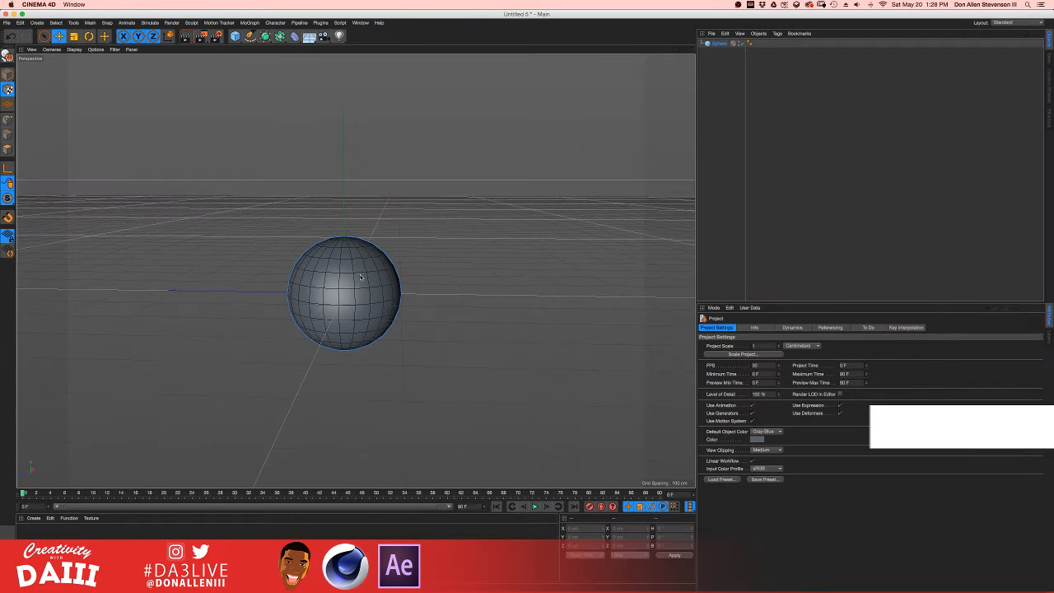
- Scale the sphere uniformly in Model mode to about 512 cm across
{"action": "key", "text": "t"}
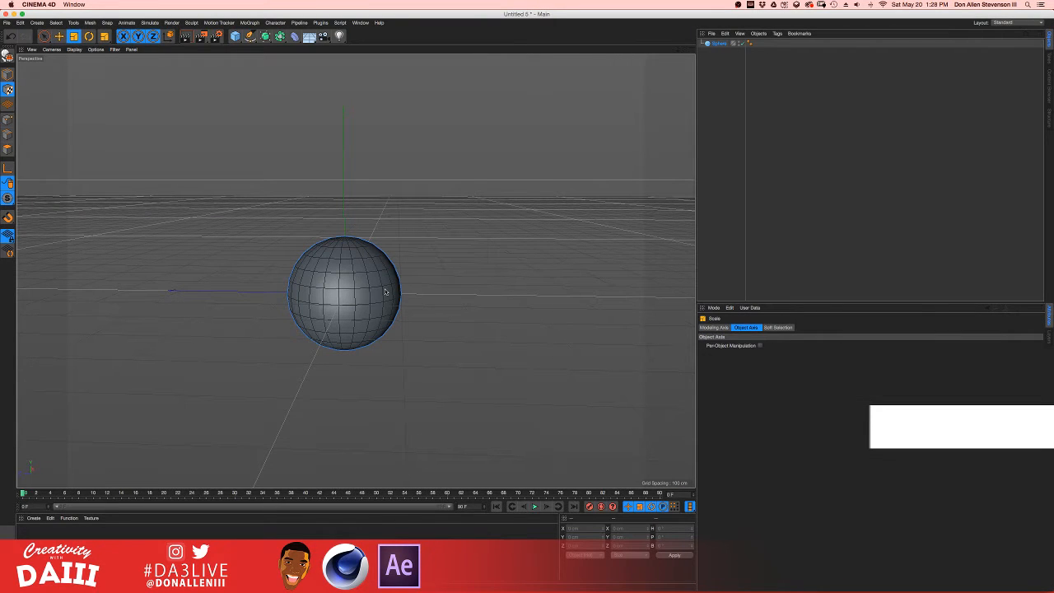
{"action": "key", "text": "r"}
{"action": "key", "text": "t"}
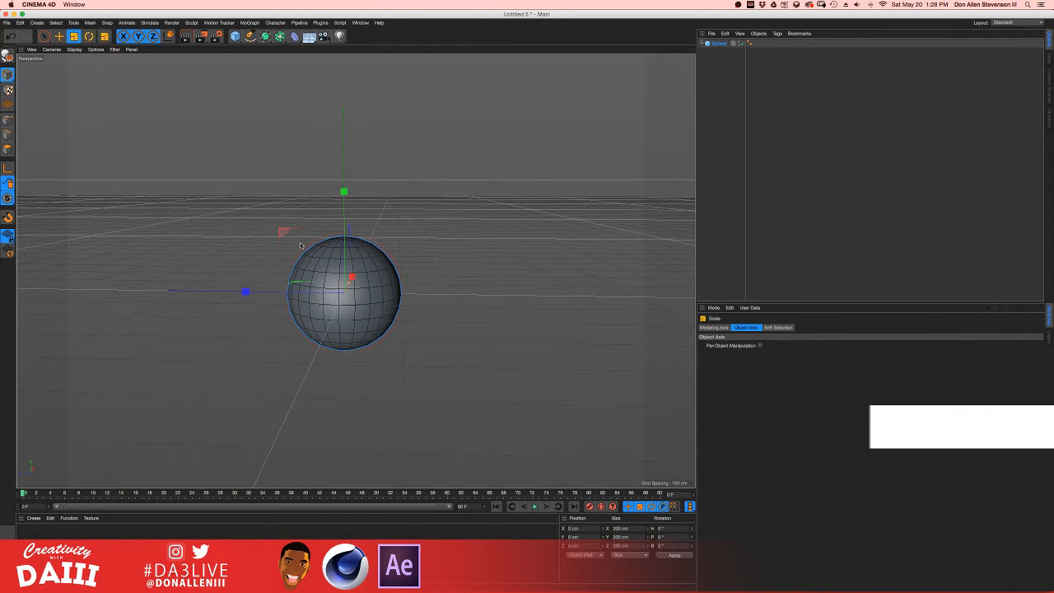
{"action": "left_click_drag", "start_coordinate": [347, 222], "coordinate": [323, 183]}
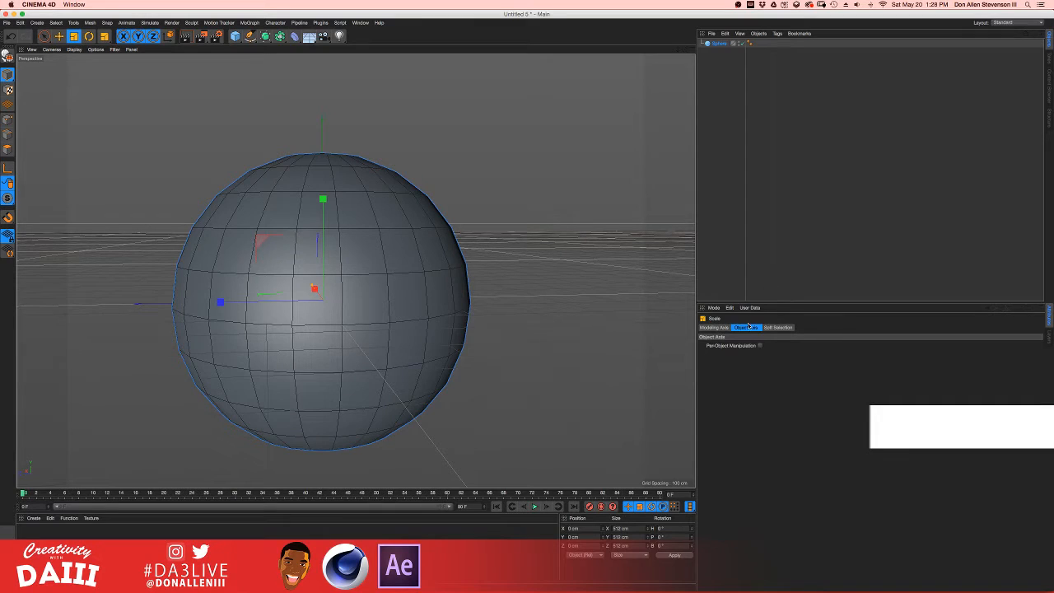
{"action": "left_click", "coordinate": [714, 328]}
{"action": "left_click", "coordinate": [740, 328]}
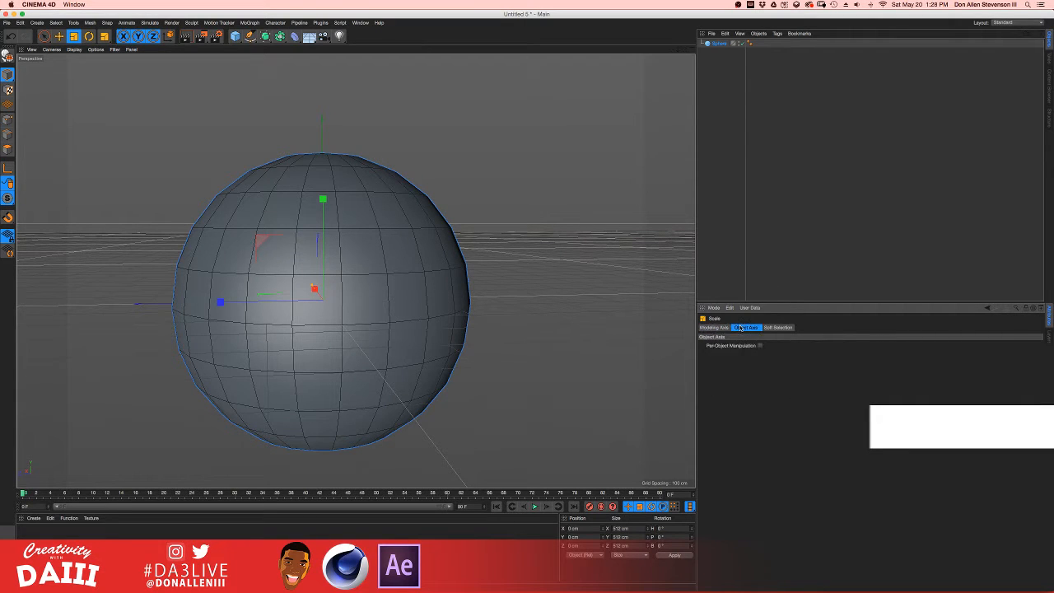
- Select the sphere and set its type to Hexahedron
{"action": "left_click", "coordinate": [721, 44]}
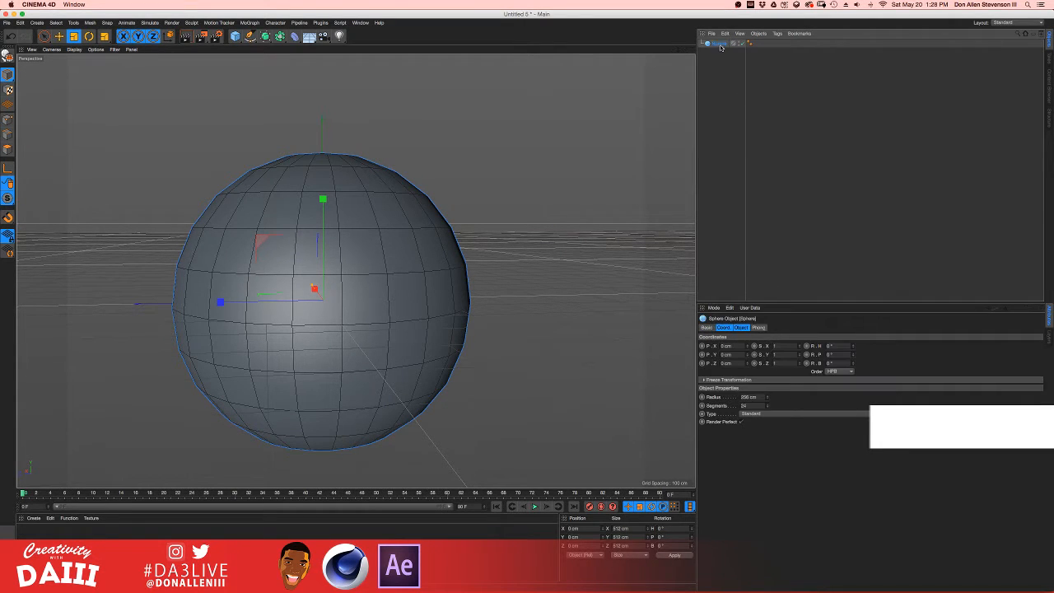
{"action": "left_click", "coordinate": [756, 413]}
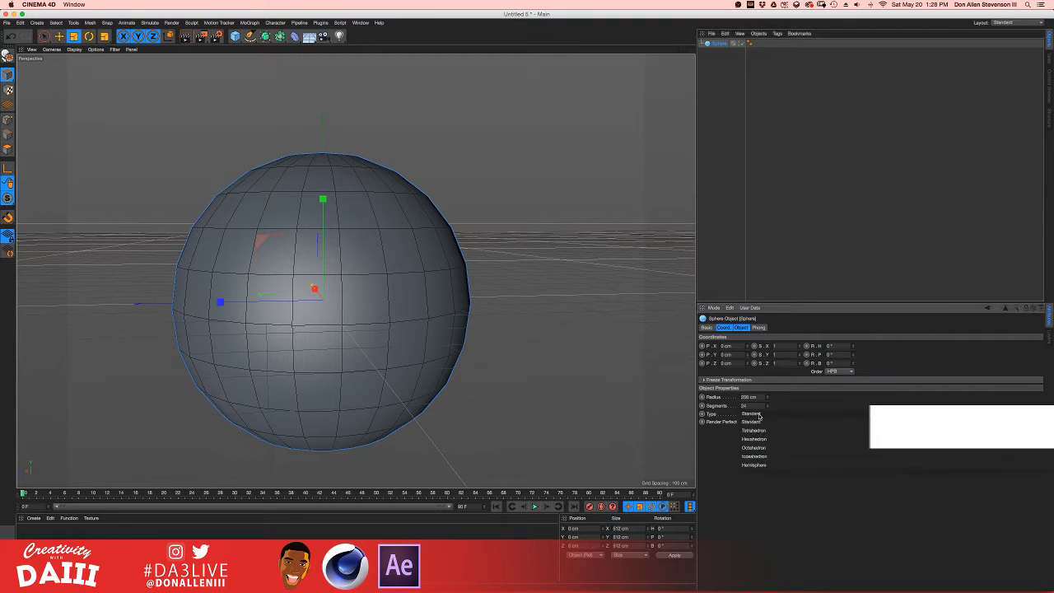
{"action": "left_click", "coordinate": [767, 438]}
- Set the sphere's type to Tetrahedron and inspect its triangular mesh
{"action": "left_click", "coordinate": [764, 420]}
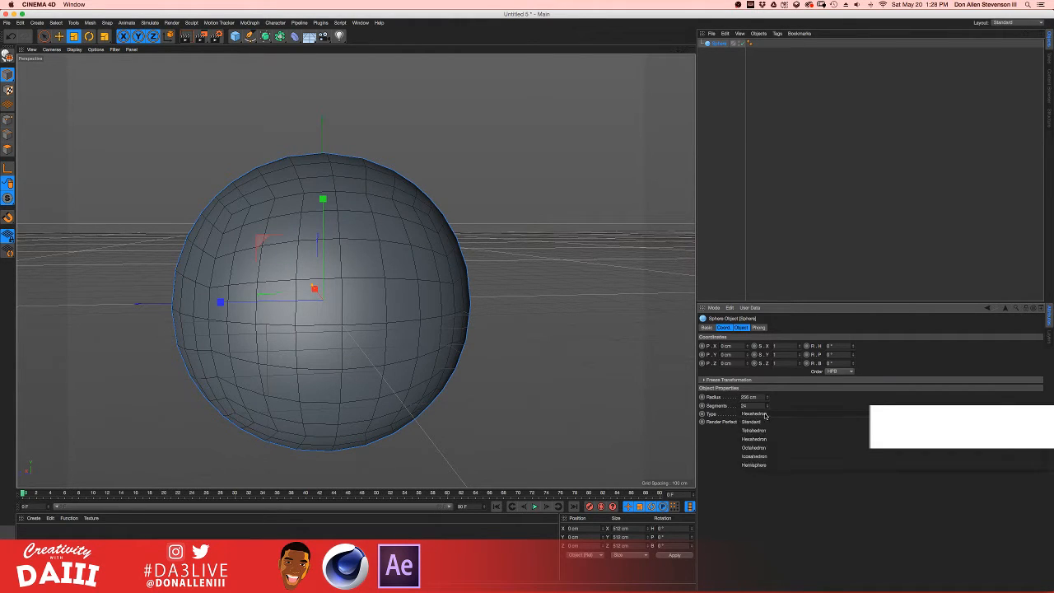
{"action": "left_click", "coordinate": [761, 430]}
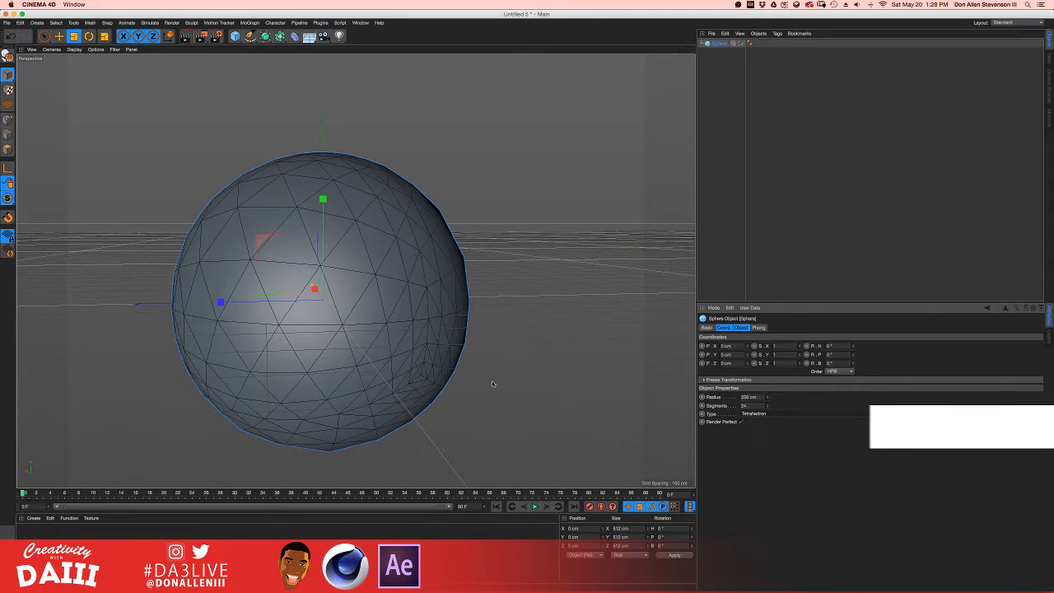
{"action": "left_click_drag", "start_coordinate": [346, 335], "coordinate": [305, 296], "text": "alt"}
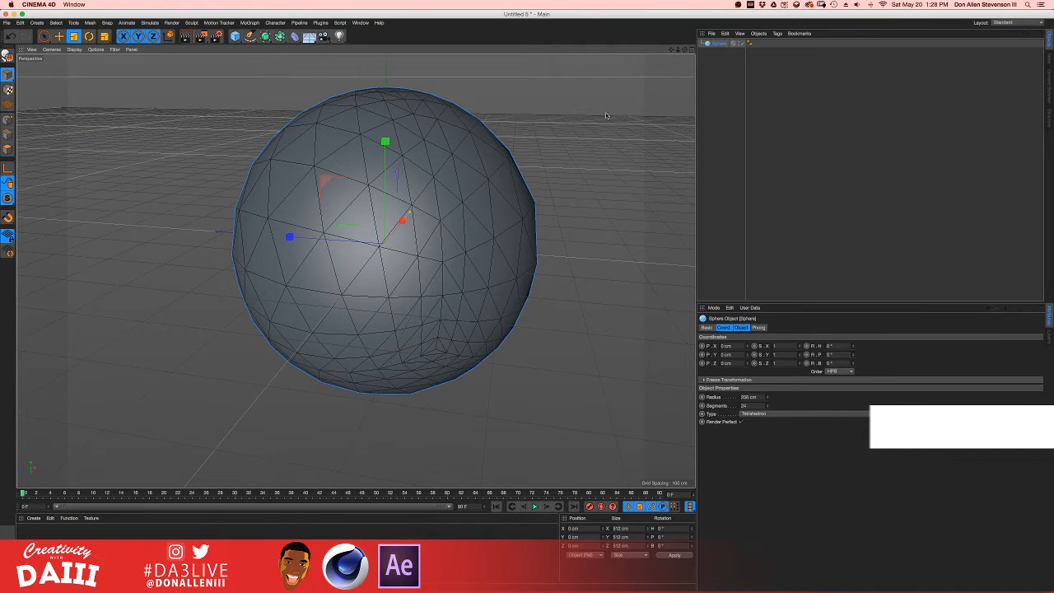
{"action": "left_click_drag", "start_coordinate": [323, 152], "coordinate": [358, 156], "text": "alt"}
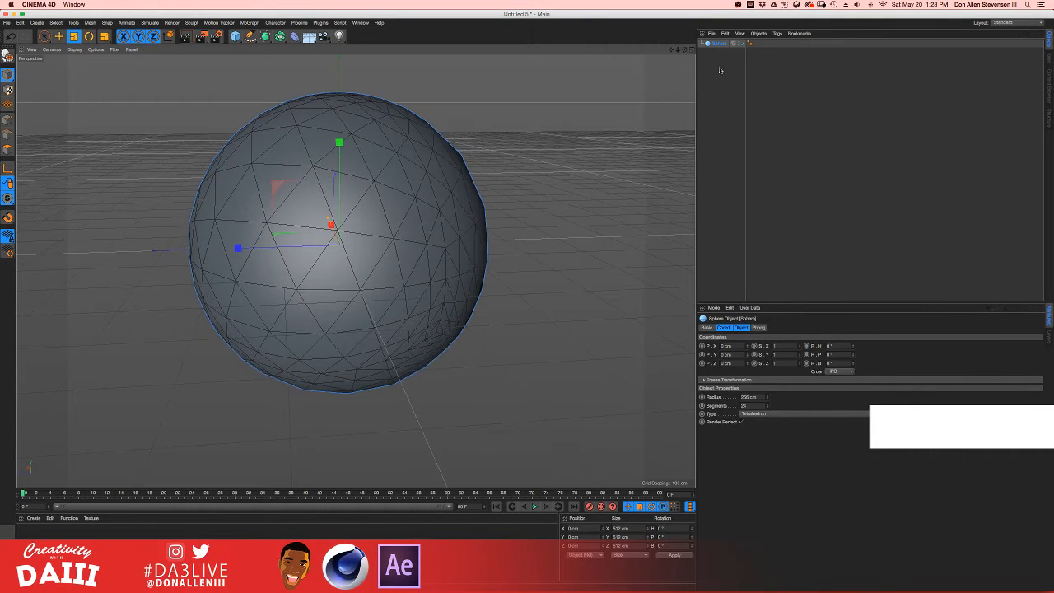
- Switch the interface layout to Sculpting and select the sphere in the Perspective view
{"action": "left_click", "coordinate": [1015, 23]}
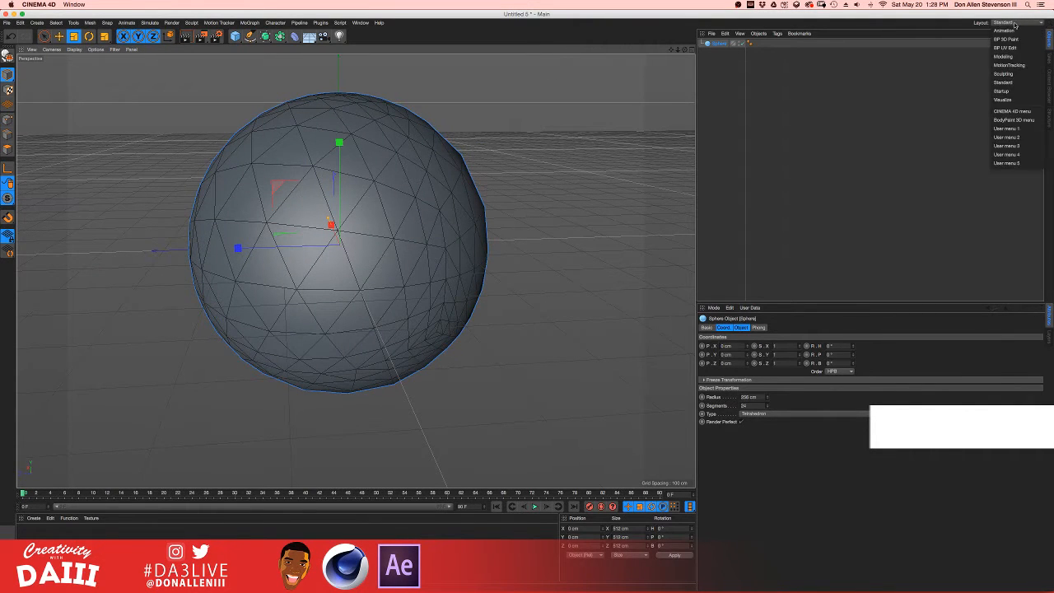
{"action": "left_click", "coordinate": [1002, 73]}
{"action": "mouse_move", "coordinate": [325, 244]}
{"action": "left_mouse_down", "text": "alt"}
{"action": "mouse_move", "coordinate": [353, 243]}
{"action": "mouse_move", "coordinate": [315, 245]}
{"action": "mouse_move", "coordinate": [411, 251]}
{"action": "mouse_move", "coordinate": [332, 244]}
{"action": "left_mouse_up", "text": "alt"}
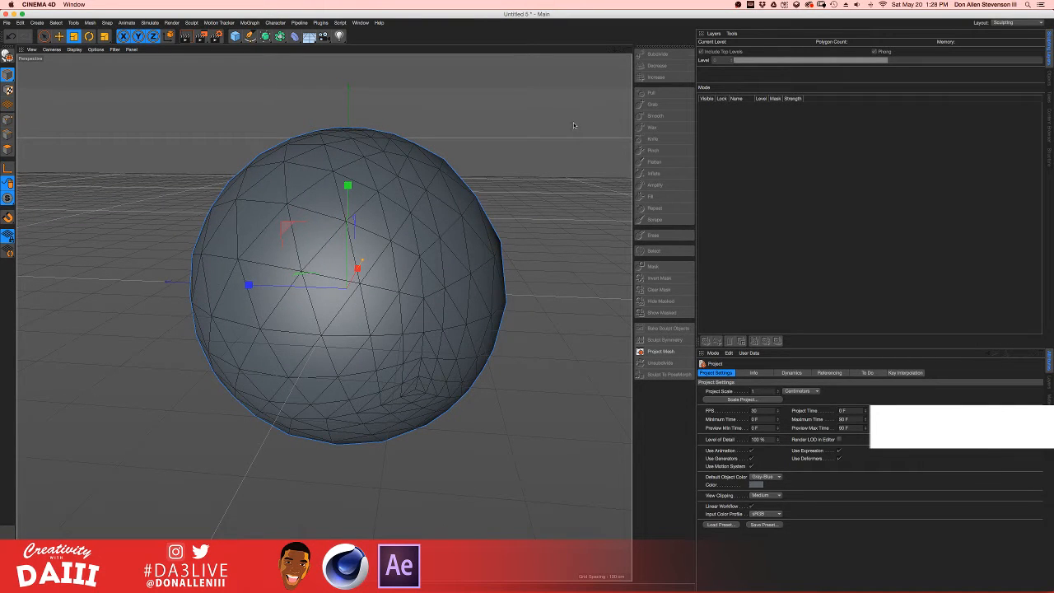
{"action": "left_click", "coordinate": [425, 180]}
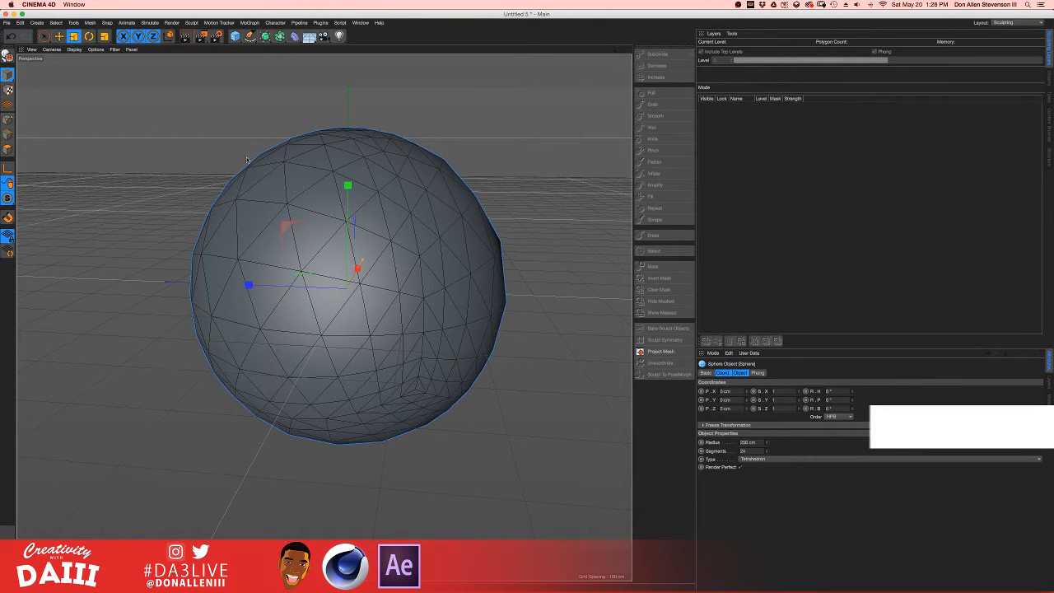
- Convert the parametric tetrahedron sphere into an editable polygon object for sculpting
{"action": "left_click_drag", "start_coordinate": [241, 193], "coordinate": [286, 188], "text": "alt"}
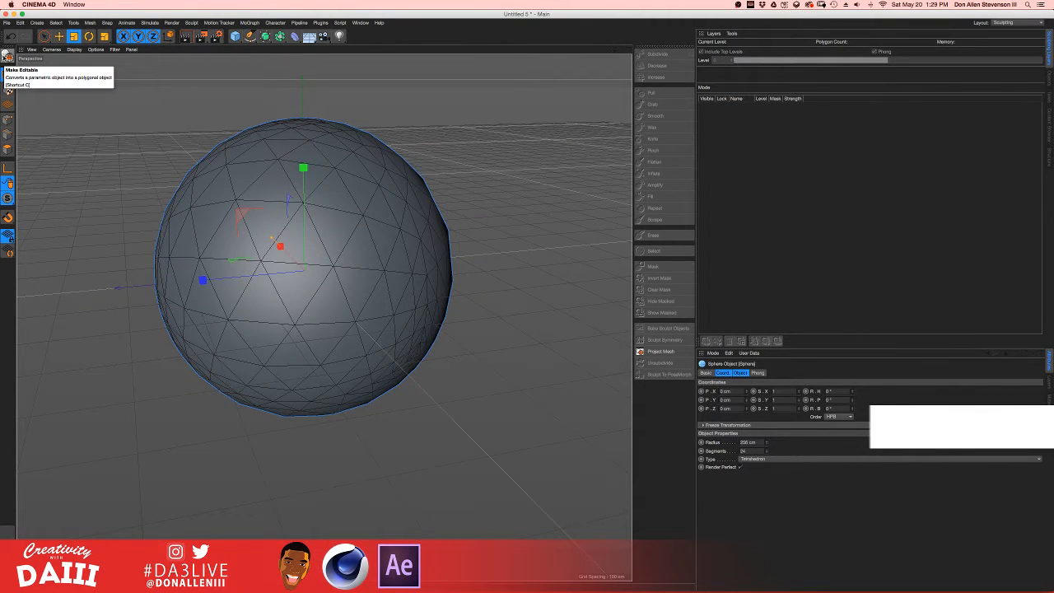
{"action": "left_click", "coordinate": [7, 56]}
{"action": "mouse_move", "coordinate": [198, 165]}
{"action": "left_mouse_down", "text": "alt"}
{"action": "mouse_move", "coordinate": [287, 197]}
{"action": "mouse_move", "coordinate": [255, 198]}
{"action": "left_mouse_up", "text": "alt"}
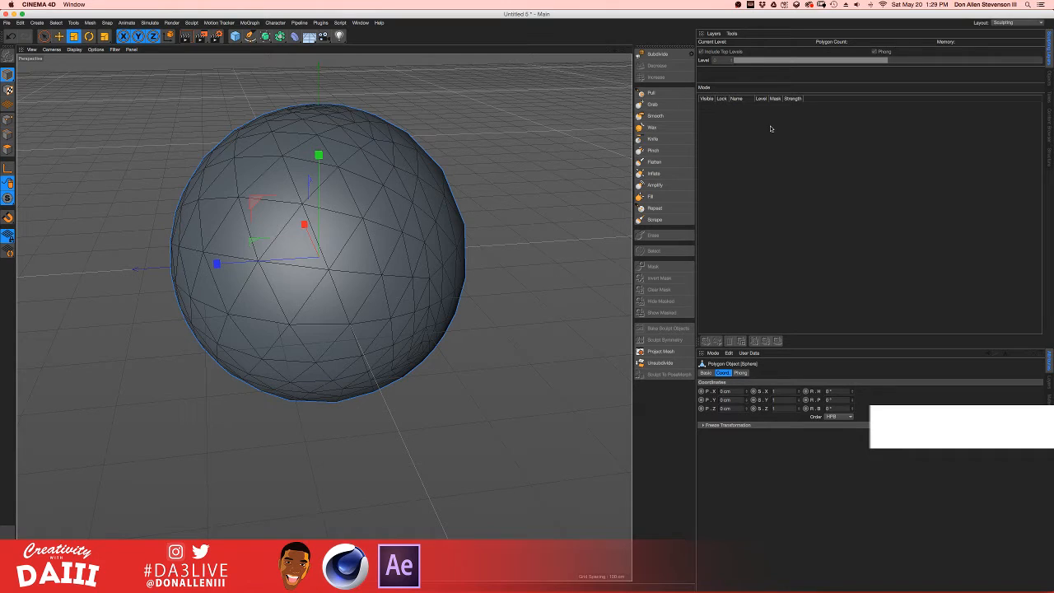
{"action": "left_click_drag", "start_coordinate": [386, 206], "coordinate": [395, 185], "text": "alt"}
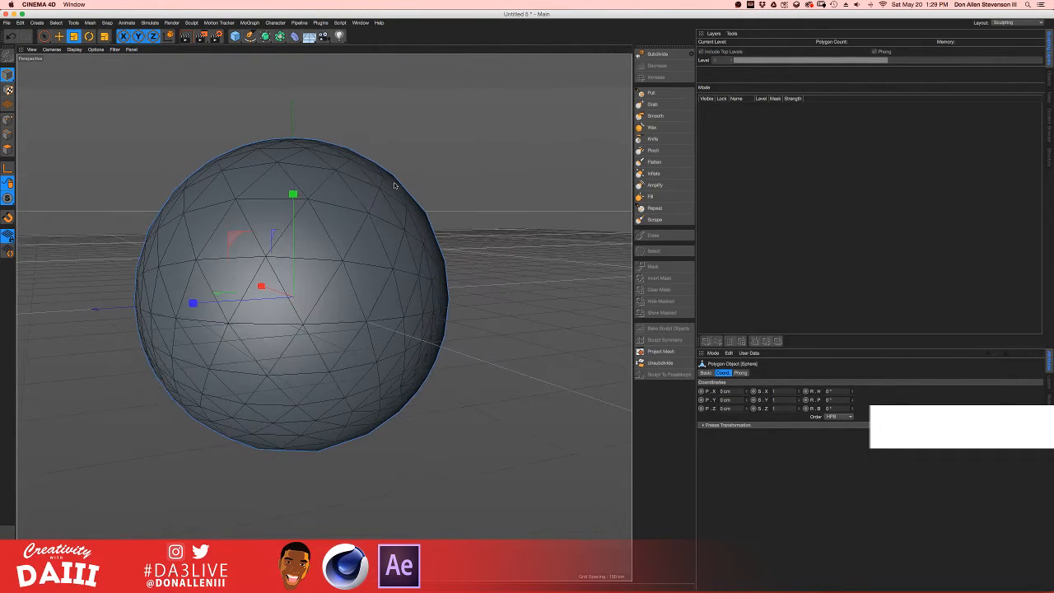
- Activate the Pull sculpting brush, set its size to 54 and raise its pressure well above 20%
{"action": "left_click", "coordinate": [657, 93]}
{"action": "left_click_drag", "start_coordinate": [294, 219], "coordinate": [271, 233], "text": "alt"}
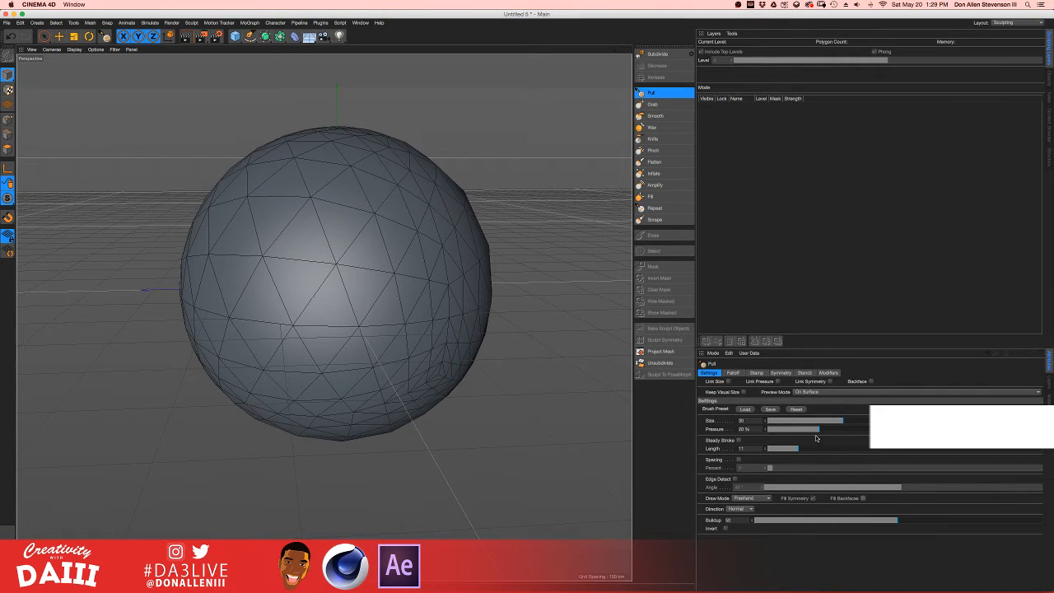
{"action": "left_click_drag", "start_coordinate": [842, 420], "coordinate": [863, 421]}
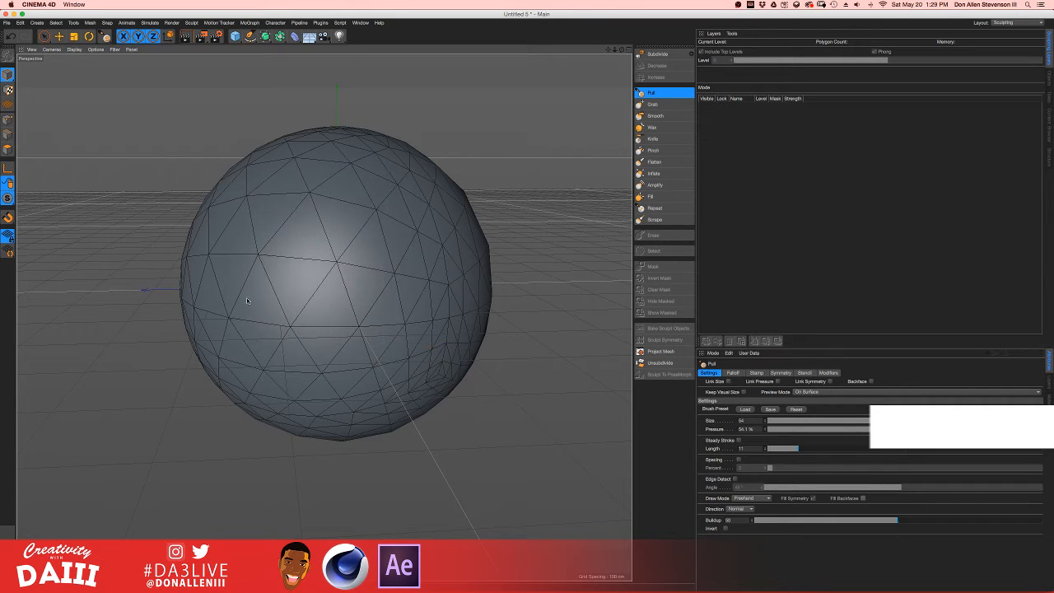
{"action": "left_click", "coordinate": [970, 429]}
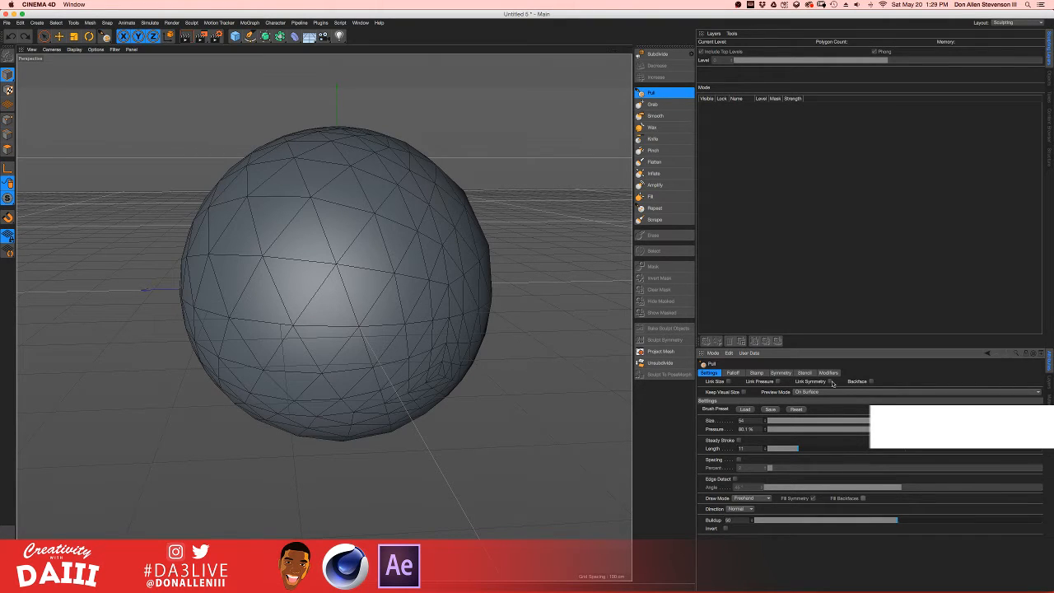
- Link size and symmetry across the sculpting brushes and enable only Z (XY) symmetry for the Pull brush
{"action": "left_click", "coordinate": [779, 373]}
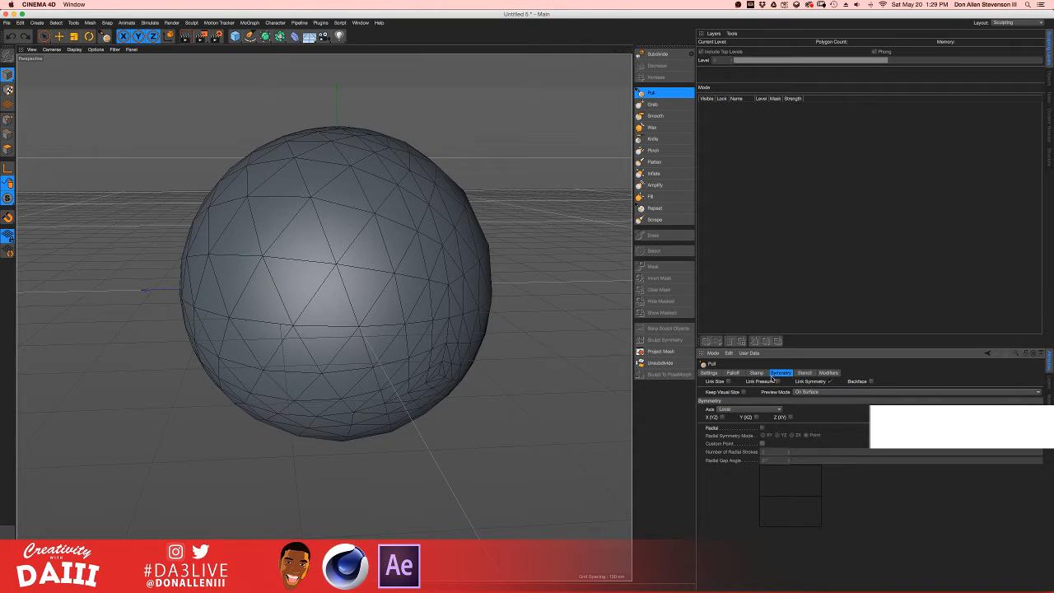
{"action": "left_click", "coordinate": [713, 373]}
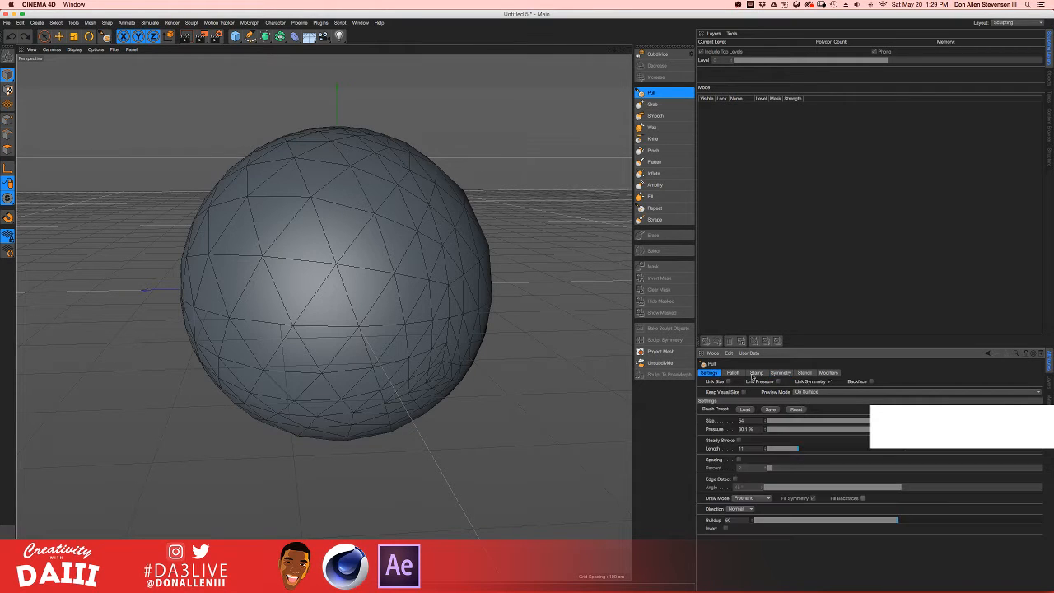
{"action": "left_click", "coordinate": [779, 373]}
{"action": "left_click", "coordinate": [708, 373]}
{"action": "left_click", "coordinate": [781, 373]}
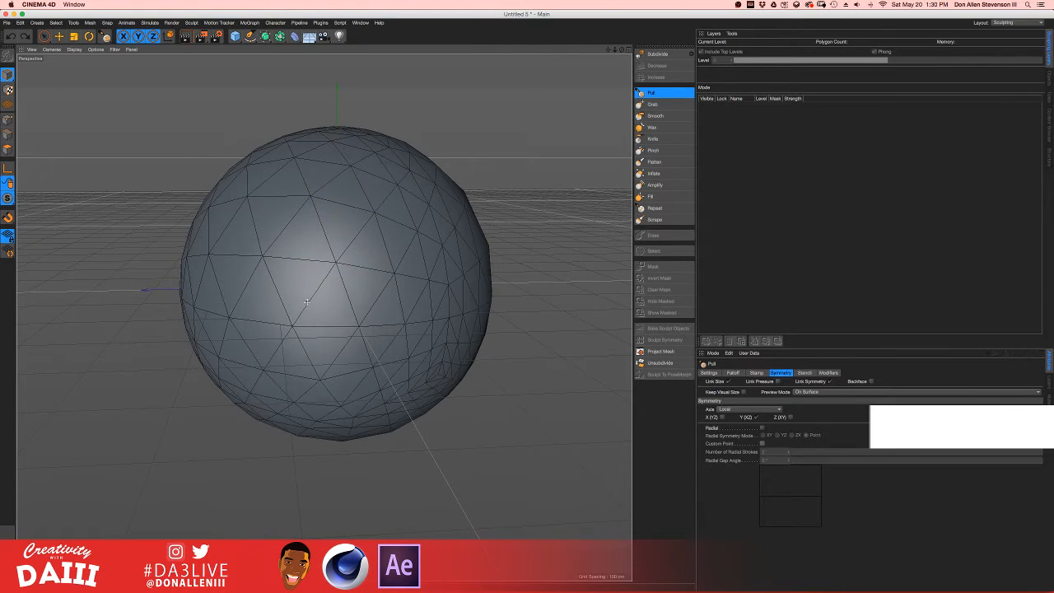
{"action": "left_click", "coordinate": [790, 417]}
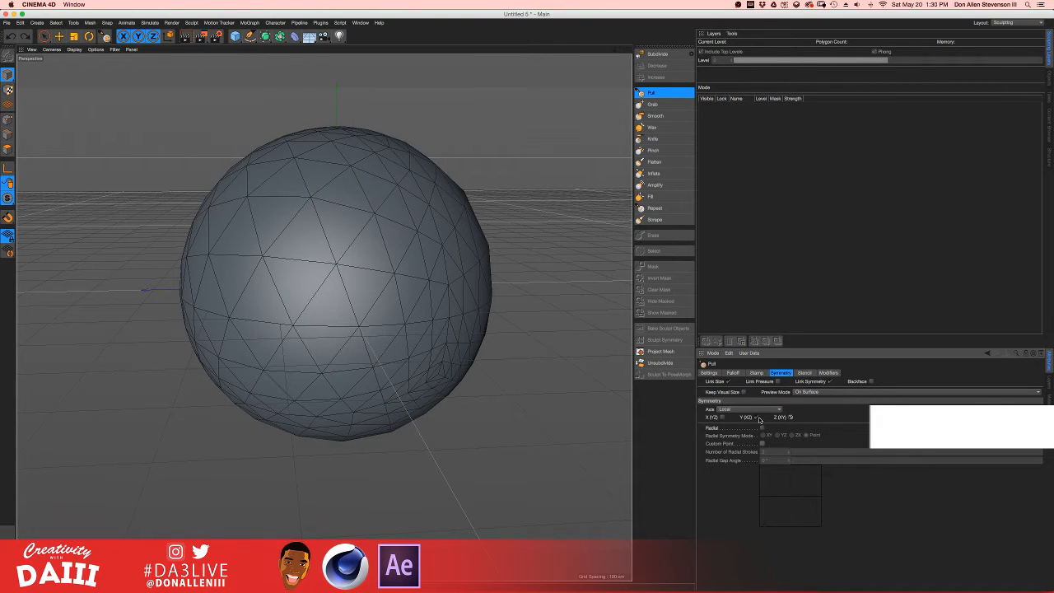
{"action": "mouse_move", "coordinate": [303, 220]}
{"action": "left_mouse_down"}
{"action": "mouse_move", "coordinate": [292, 223]}
{"action": "mouse_move", "coordinate": [440, 266]}
{"action": "mouse_move", "coordinate": [260, 252]}
{"action": "left_mouse_up"}
{"action": "key", "text": "super+z"}
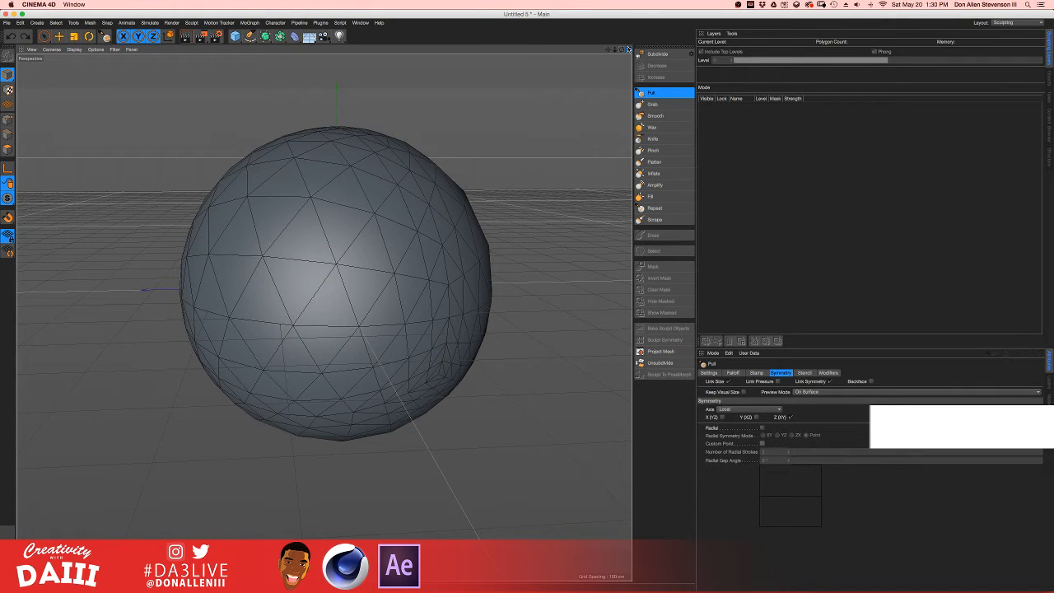
- Maximize the Front view and set its display to Gouraud Shading (Lines), with the sphere filling the view
{"action": "left_click", "coordinate": [628, 50]}
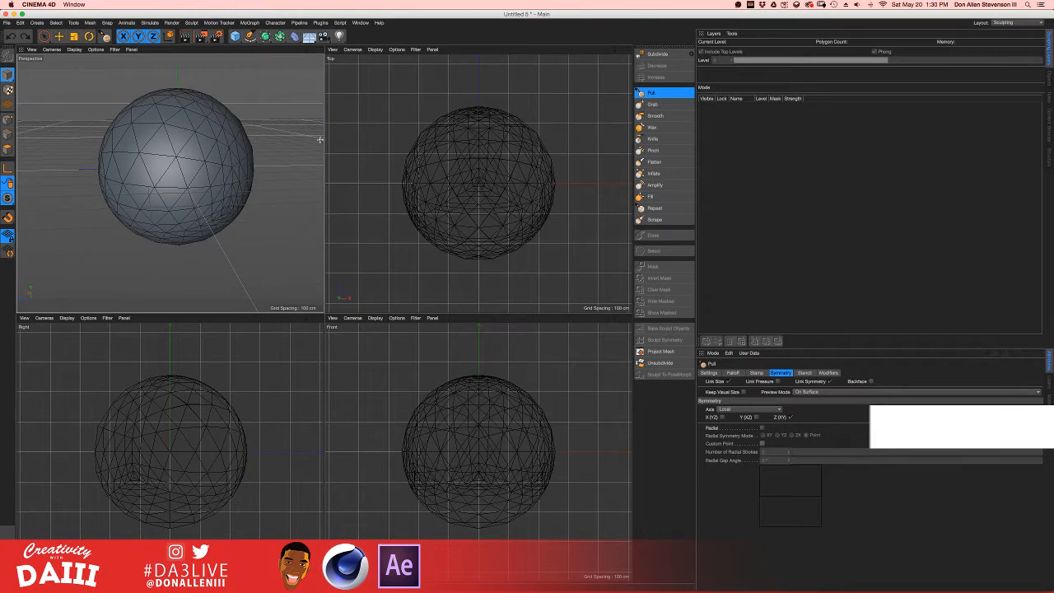
{"action": "left_click", "coordinate": [628, 320]}
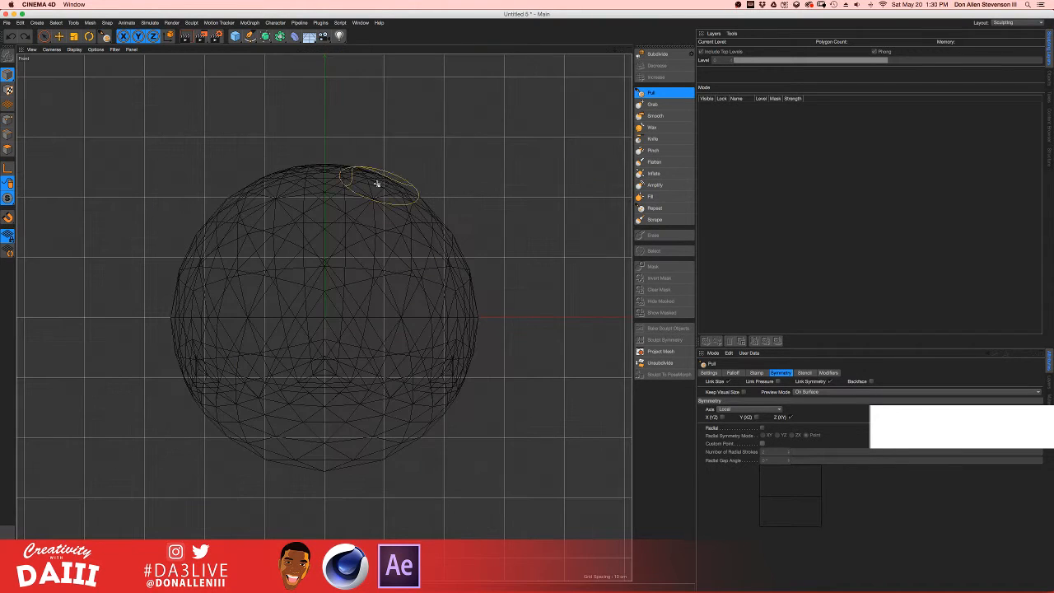
{"action": "left_click", "coordinate": [73, 49]}
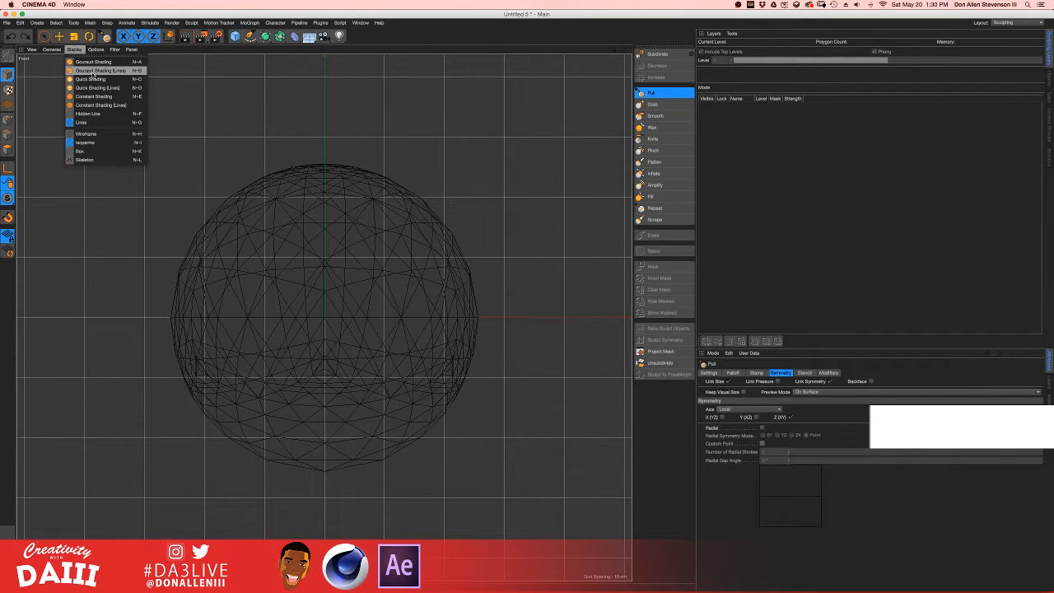
{"action": "left_click", "coordinate": [98, 72]}
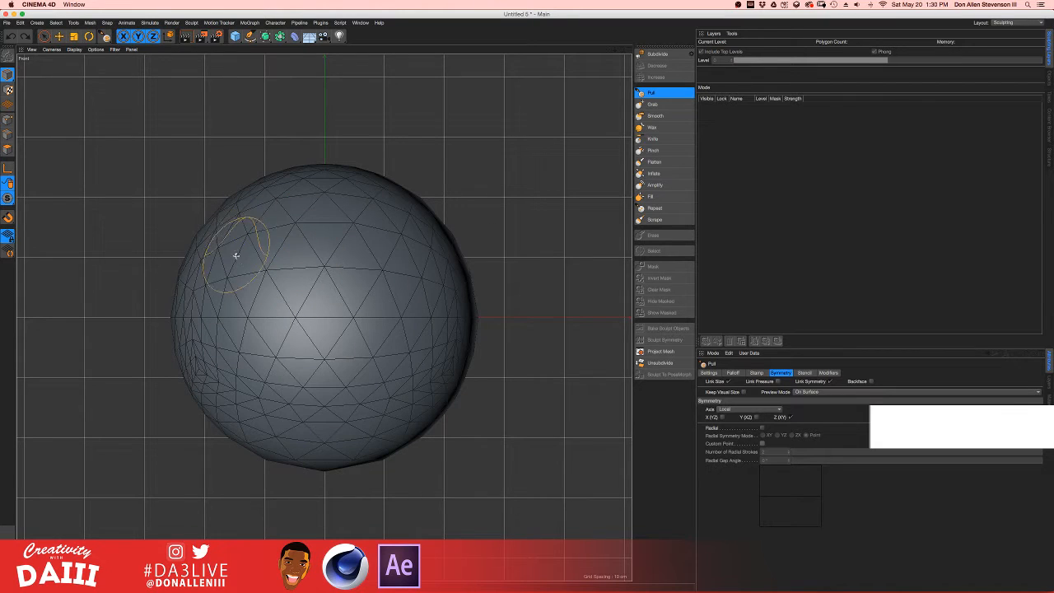
{"action": "scroll", "coordinate": [260, 249], "scroll_direction": "up", "scroll_amount": 3}
{"action": "scroll", "coordinate": [260, 249], "scroll_direction": "down", "scroll_amount": 1}
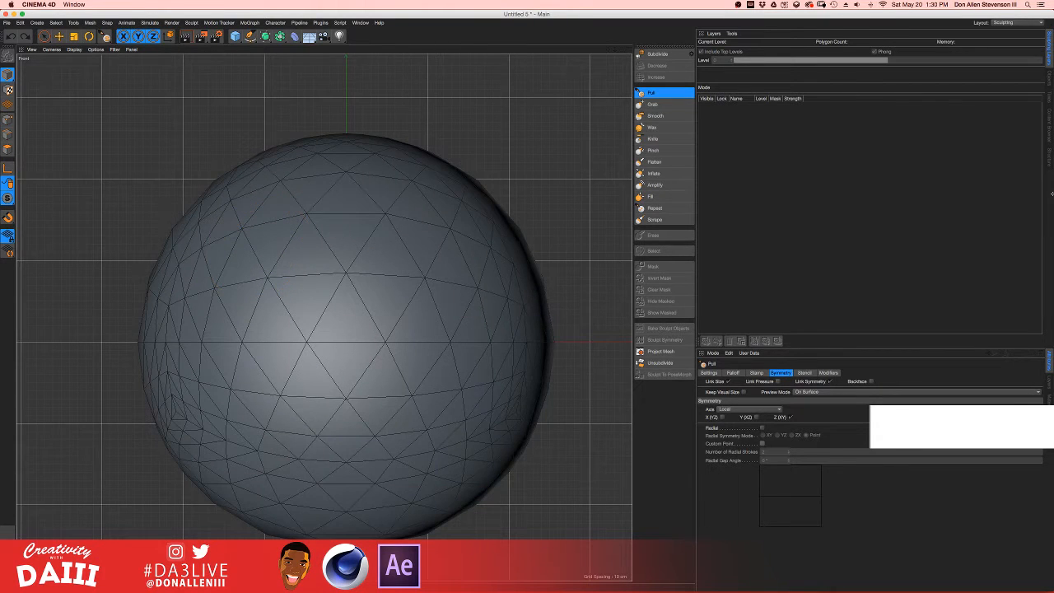
{"action": "mouse_move", "coordinate": [1052, 194]}
{"action": "left_mouse_down"}
{"action": "mouse_move", "coordinate": [713, 193]}
{"action": "mouse_move", "coordinate": [1053, 194]}
{"action": "left_mouse_up"}
{"action": "middle_click_drag", "start_coordinate": [381, 230], "coordinate": [389, 192], "text": "alt"}
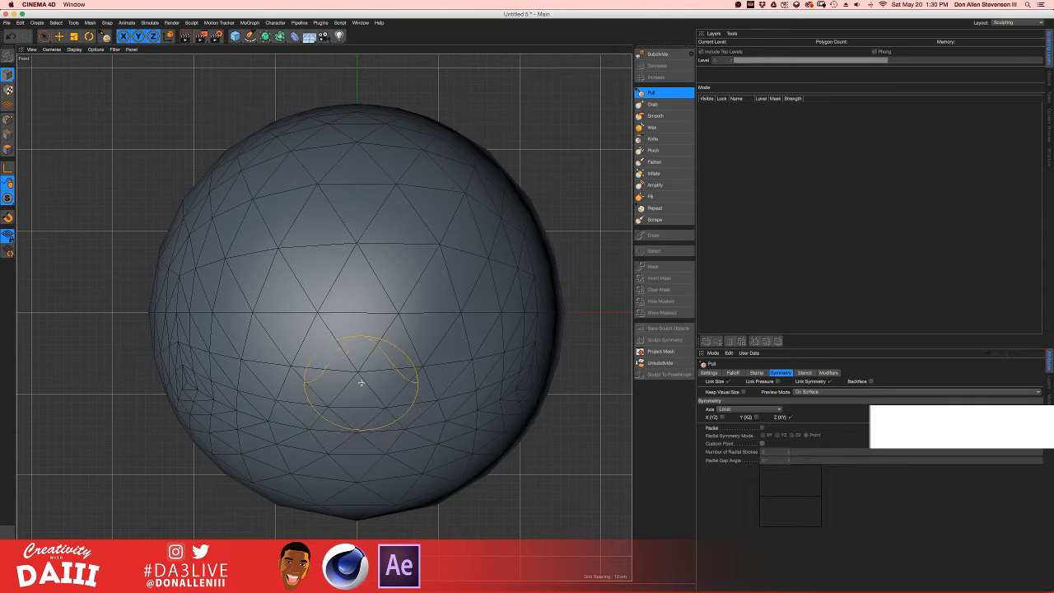
- Undo the trial pulls on the sphere and enlarge the Pull brush to size 83
{"action": "key", "text": "super+z"}
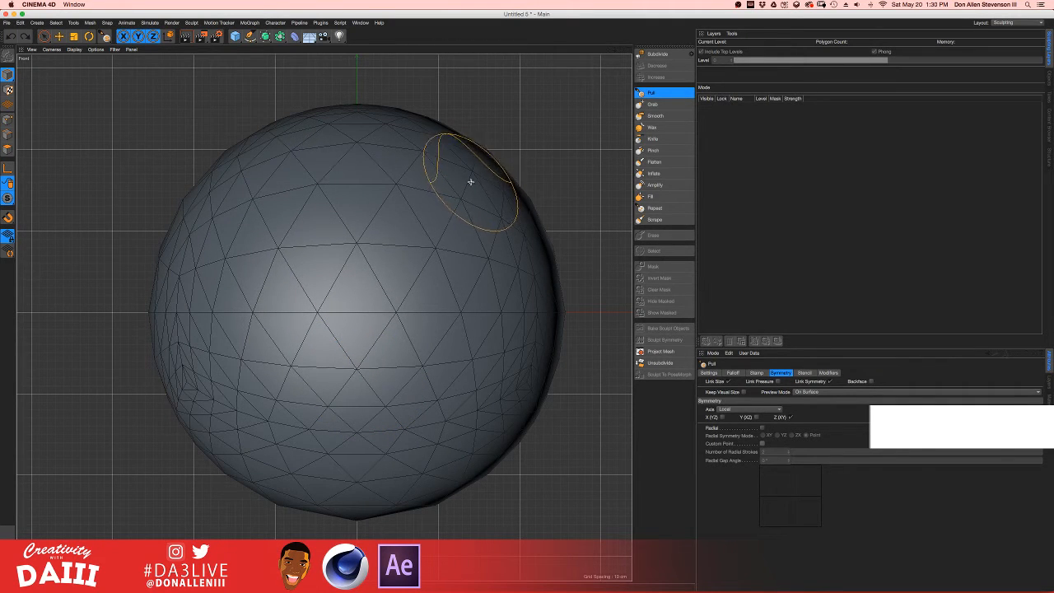
{"action": "key", "text": "super+z"}
{"action": "left_click", "coordinate": [733, 373]}
{"action": "left_click", "coordinate": [709, 372]}
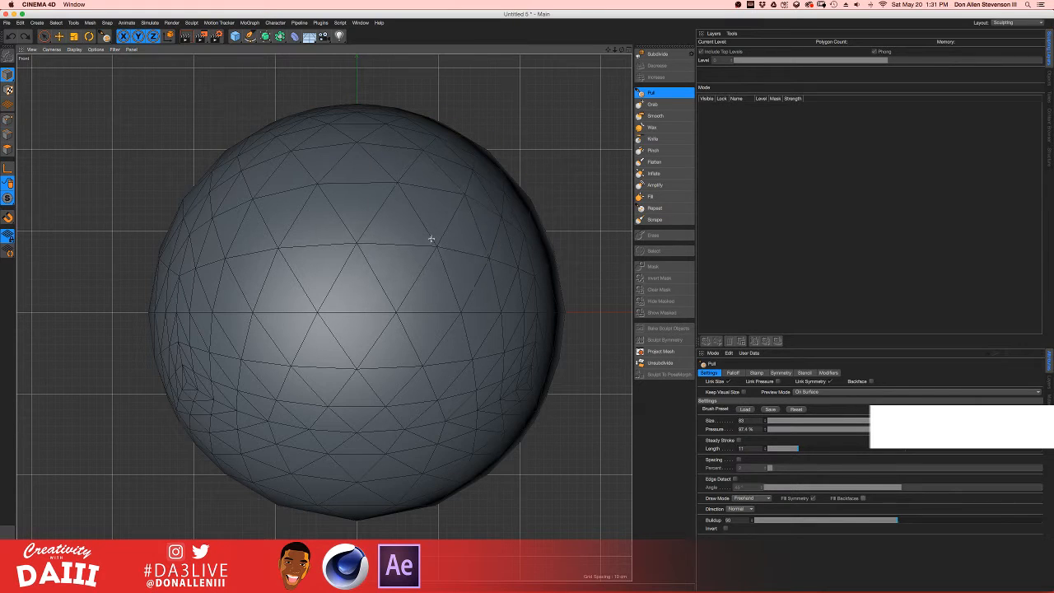
- Try several Pull strokes on one side of the sphere's front with Z (XY) symmetry active
{"action": "mouse_move", "coordinate": [430, 238]}
{"action": "left_mouse_down"}
{"action": "mouse_move", "coordinate": [436, 320]}
{"action": "mouse_move", "coordinate": [447, 259]}
{"action": "left_mouse_up"}
{"action": "key", "text": "ctrl+z"}
{"action": "left_click", "coordinate": [779, 373]}
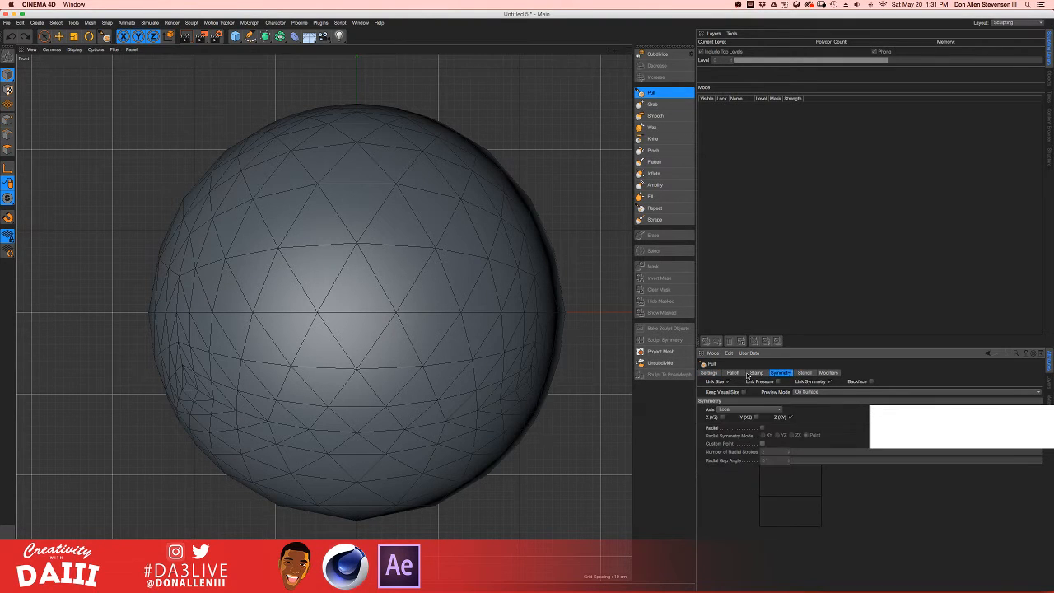
{"action": "left_click", "coordinate": [740, 373]}
{"action": "left_click", "coordinate": [779, 373]}
{"action": "mouse_move", "coordinate": [412, 279]}
{"action": "left_mouse_down"}
{"action": "mouse_move", "coordinate": [324, 269]}
{"action": "mouse_move", "coordinate": [244, 332]}
{"action": "mouse_move", "coordinate": [522, 383]}
{"action": "mouse_move", "coordinate": [486, 337]}
{"action": "left_mouse_up"}
{"action": "key", "text": "super+z"}
{"action": "mouse_move", "coordinate": [450, 225]}
{"action": "left_mouse_down"}
{"action": "mouse_move", "coordinate": [497, 203]}
{"action": "mouse_move", "coordinate": [493, 193]}
{"action": "left_mouse_up"}
{"action": "key", "text": "super+z"}
- Set the Front view to plain Gouraud Shading and test a Pull stroke across the upper half of the sphere
{"action": "left_click", "coordinate": [73, 50]}
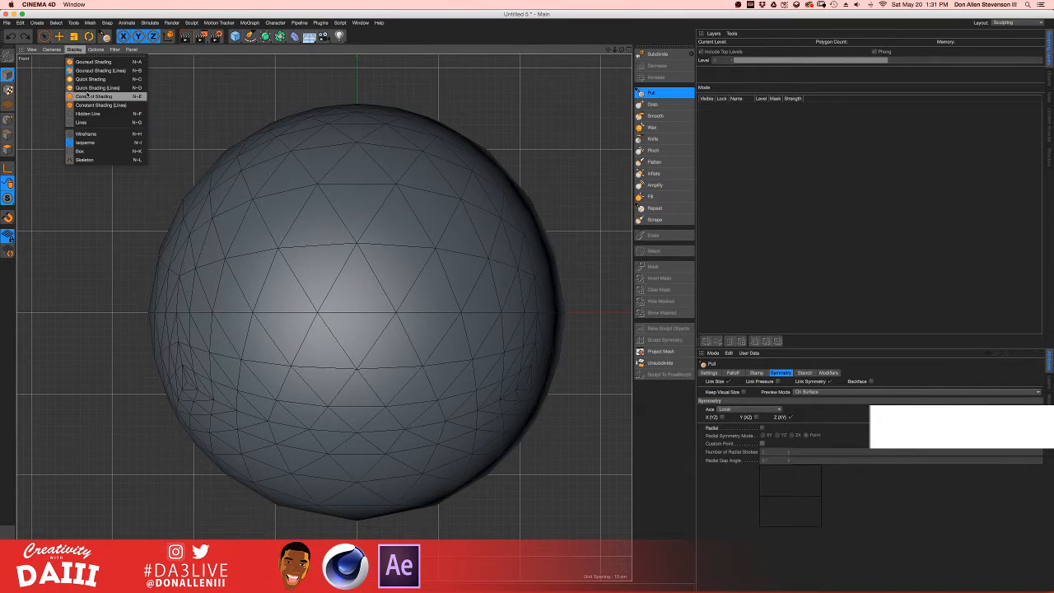
{"action": "left_click", "coordinate": [91, 61]}
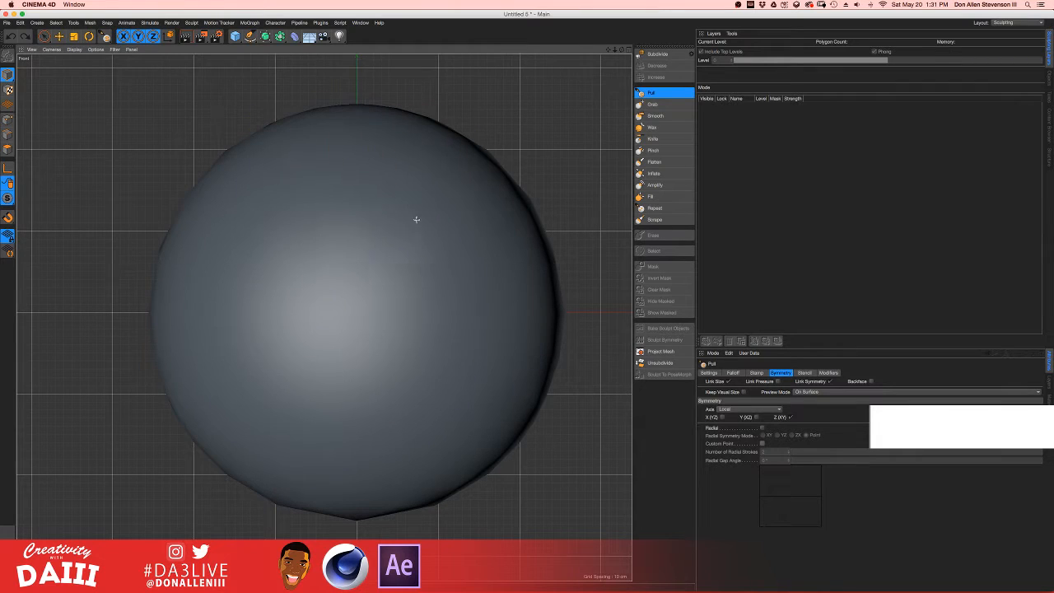
{"action": "left_click_drag", "start_coordinate": [436, 223], "coordinate": [286, 259]}
{"action": "key", "text": "super+z"}
- Switch the Pull brush's symmetry from Z (XY) to X (YZ)
{"action": "left_click", "coordinate": [721, 417]}
{"action": "mouse_move", "coordinate": [404, 223]}
{"action": "left_mouse_down"}
{"action": "mouse_move", "coordinate": [463, 249]}
{"action": "mouse_move", "coordinate": [435, 236]}
{"action": "left_mouse_up"}
{"action": "key", "text": "super+z"}
{"action": "left_click", "coordinate": [790, 418]}
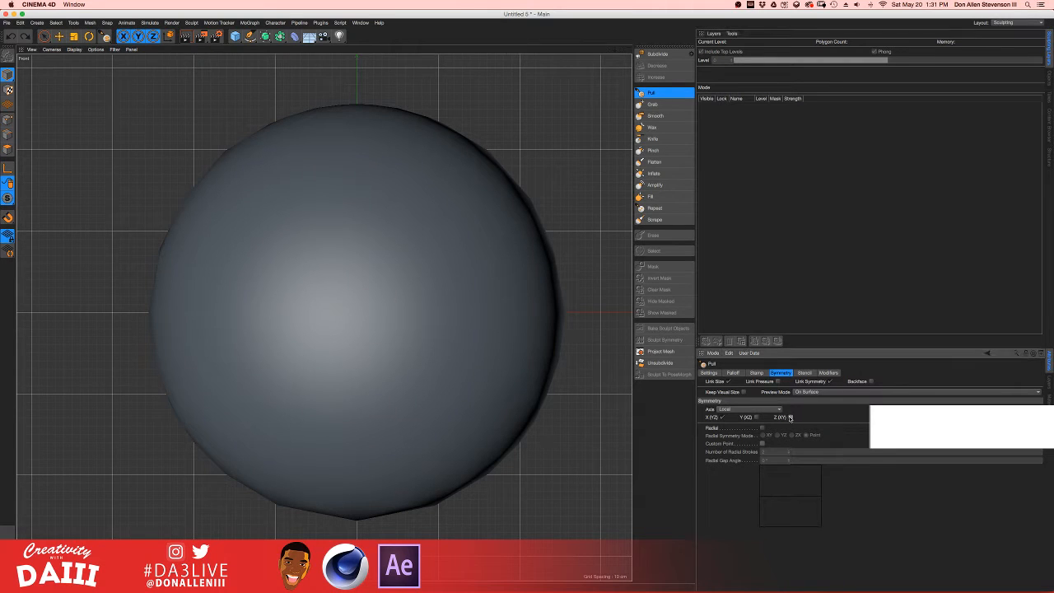
- Pull the sphere's front and lower part into a rough head shape with mirrored strokes
{"action": "mouse_move", "coordinate": [431, 256]}
{"action": "left_mouse_down"}
{"action": "mouse_move", "coordinate": [522, 226]}
{"action": "mouse_move", "coordinate": [411, 325]}
{"action": "left_mouse_up"}
{"action": "mouse_move", "coordinate": [386, 372]}
{"action": "left_mouse_down"}
{"action": "mouse_move", "coordinate": [388, 409]}
{"action": "mouse_move", "coordinate": [470, 494]}
{"action": "left_mouse_up"}
{"action": "mouse_move", "coordinate": [324, 447]}
{"action": "left_mouse_down"}
{"action": "mouse_move", "coordinate": [414, 494]}
{"action": "mouse_move", "coordinate": [430, 466]}
{"action": "mouse_move", "coordinate": [376, 513]}
{"action": "mouse_move", "coordinate": [417, 485]}
{"action": "left_mouse_up"}
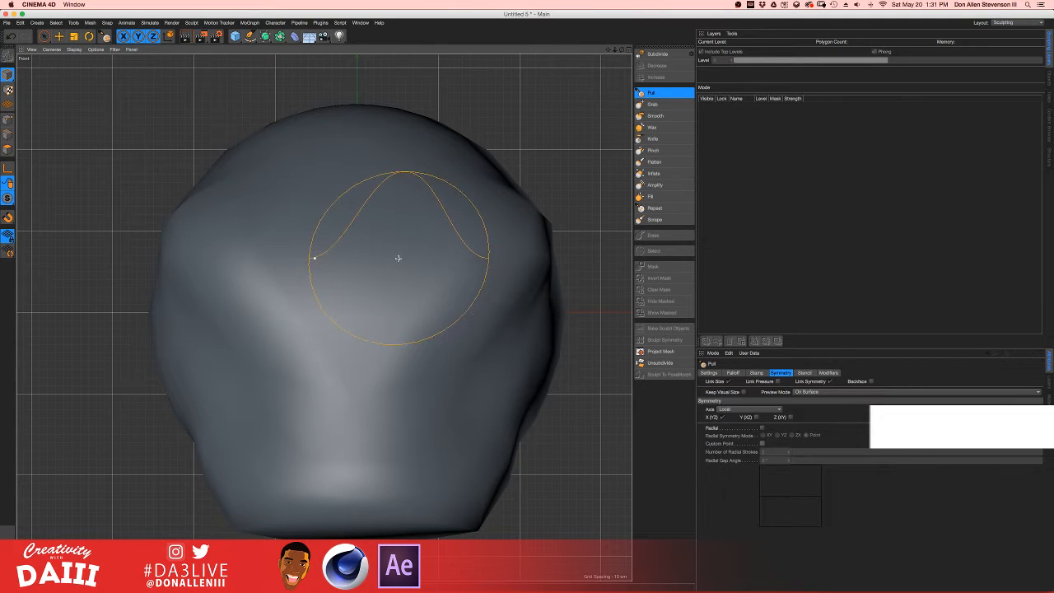
{"action": "mouse_move", "coordinate": [407, 263]}
{"action": "left_mouse_down"}
{"action": "mouse_move", "coordinate": [402, 162]}
{"action": "mouse_move", "coordinate": [482, 164]}
{"action": "mouse_move", "coordinate": [494, 282]}
{"action": "mouse_move", "coordinate": [322, 242]}
{"action": "mouse_move", "coordinate": [325, 363]}
{"action": "mouse_move", "coordinate": [333, 314]}
{"action": "left_mouse_up"}
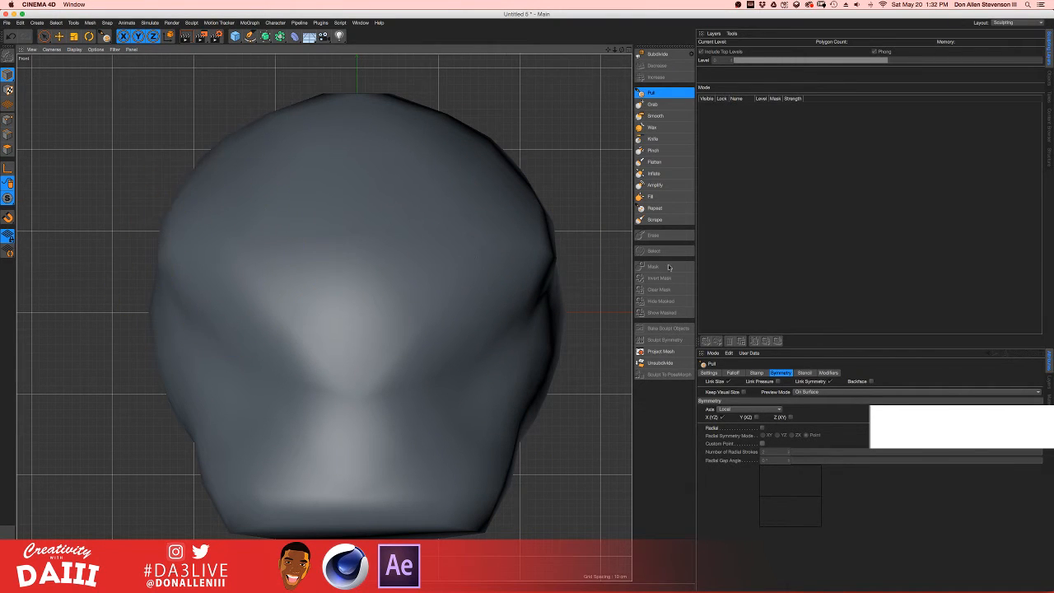
- Use the Grab brush to push the upper sides and the mid cheek areas of the head shape inward
{"action": "left_click", "coordinate": [654, 104]}
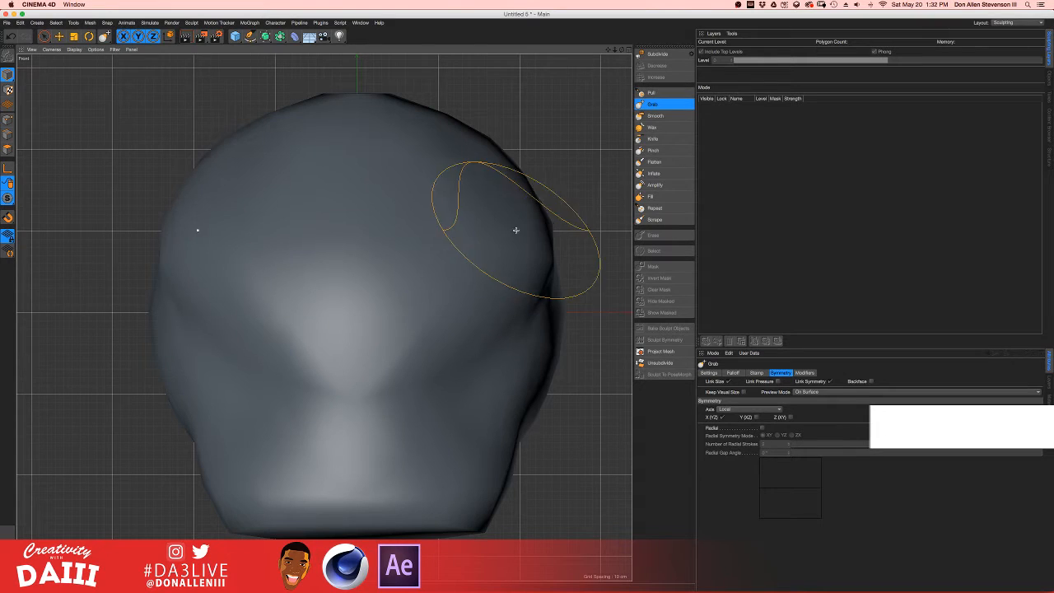
{"action": "mouse_move", "coordinate": [515, 229]}
{"action": "left_mouse_down"}
{"action": "mouse_move", "coordinate": [529, 228]}
{"action": "mouse_move", "coordinate": [483, 170]}
{"action": "mouse_move", "coordinate": [452, 171]}
{"action": "left_mouse_up"}
{"action": "left_click_drag", "start_coordinate": [481, 310], "coordinate": [456, 334]}
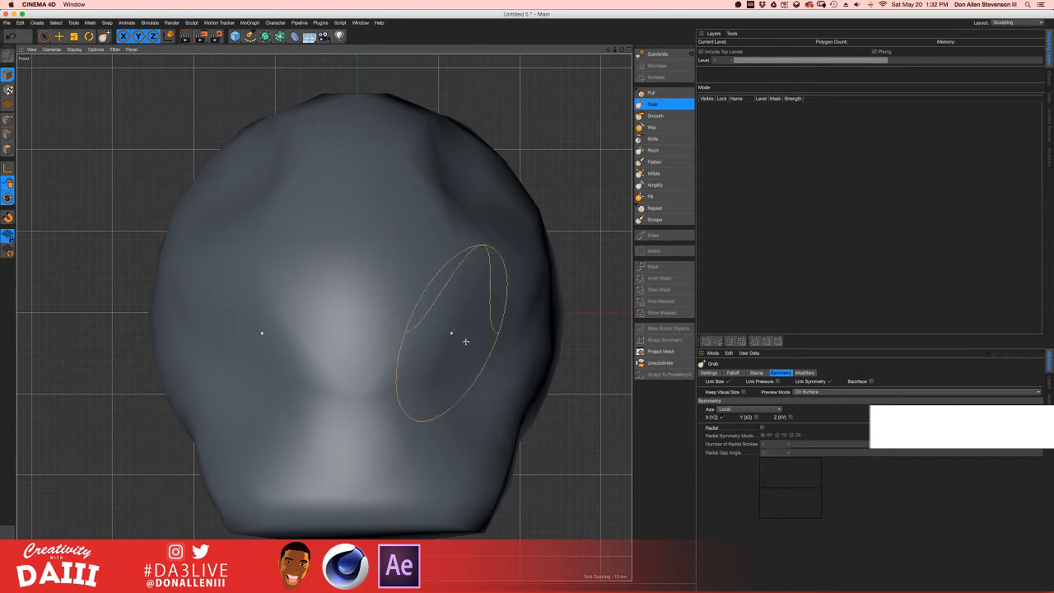
- Set the Front view to Gouraud Shading (Lines) and reshape the head's sides around eye height with mirrored Grab strokes
{"action": "left_click", "coordinate": [73, 49]}
{"action": "left_click", "coordinate": [99, 71]}
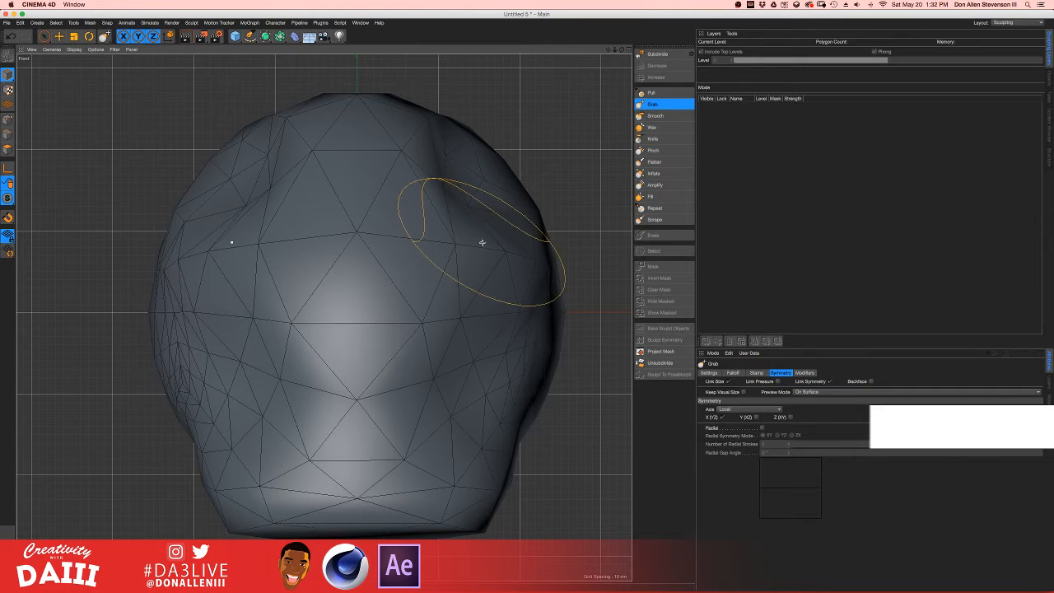
{"action": "left_click_drag", "start_coordinate": [482, 242], "coordinate": [444, 247]}
{"action": "left_click_drag", "start_coordinate": [436, 299], "coordinate": [418, 284]}
{"action": "mouse_move", "coordinate": [504, 320]}
{"action": "left_mouse_down"}
{"action": "mouse_move", "coordinate": [485, 320]}
{"action": "mouse_move", "coordinate": [538, 329]}
{"action": "mouse_move", "coordinate": [530, 350]}
{"action": "left_mouse_up"}
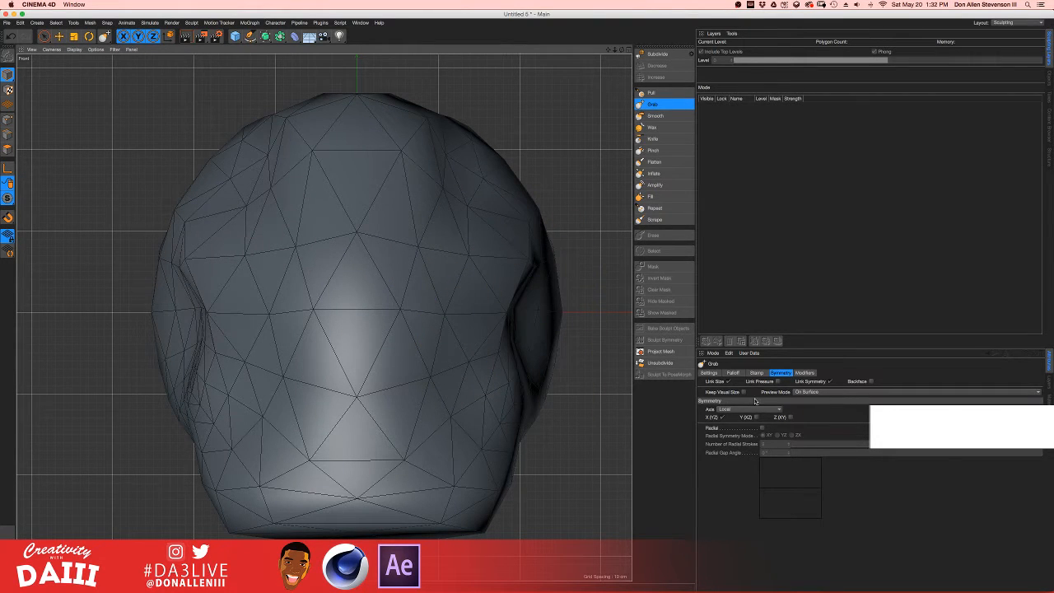
- Check the Grab brush's falloff and symmetry options and increase its size to about 96
{"action": "left_click", "coordinate": [709, 372]}
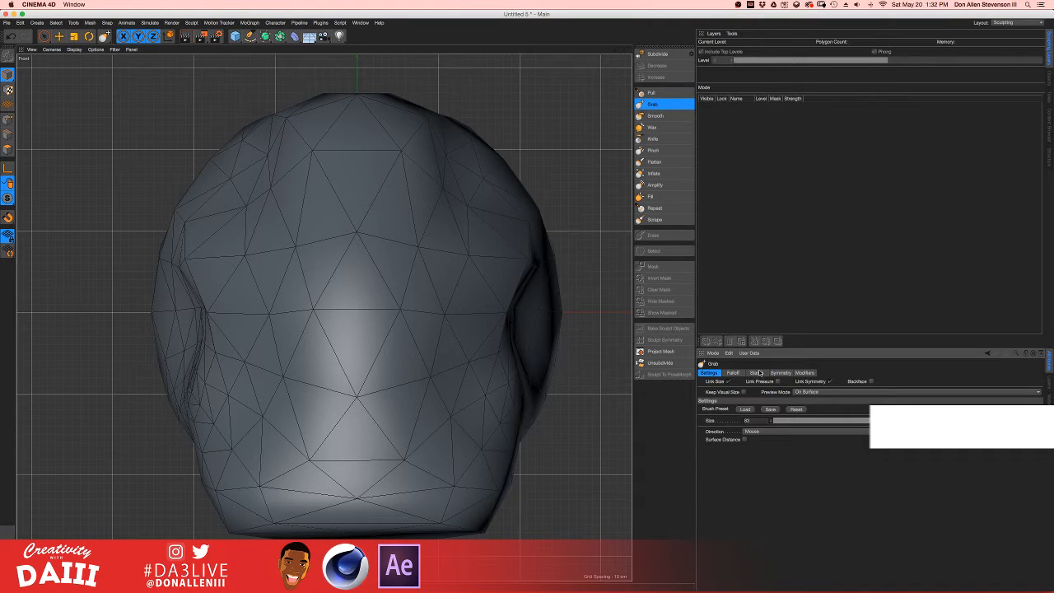
{"action": "left_click", "coordinate": [732, 373]}
{"action": "left_click", "coordinate": [780, 373]}
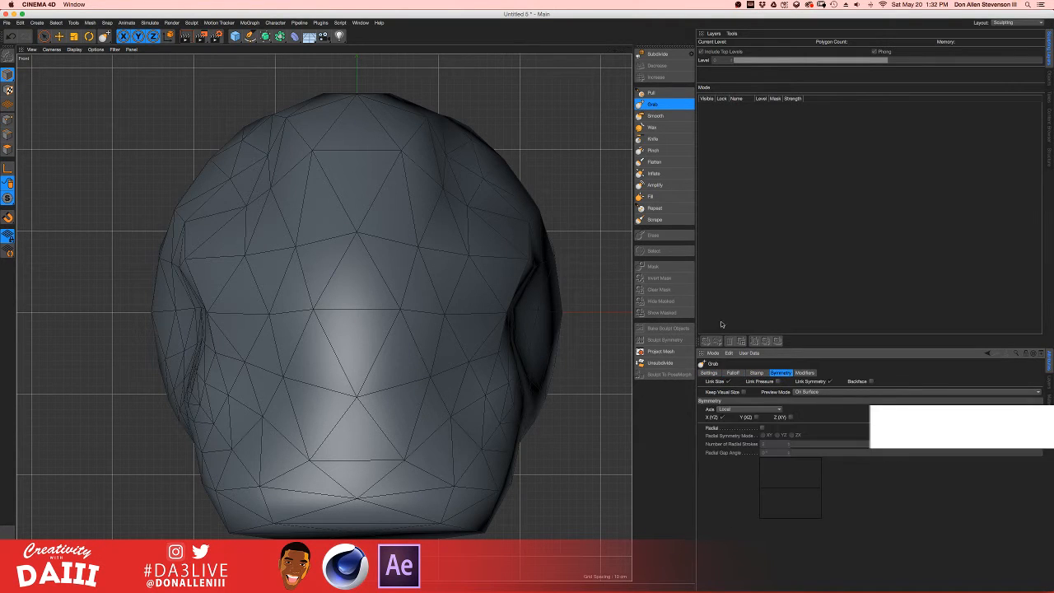
{"action": "left_click", "coordinate": [656, 104]}
{"action": "left_click", "coordinate": [709, 373]}
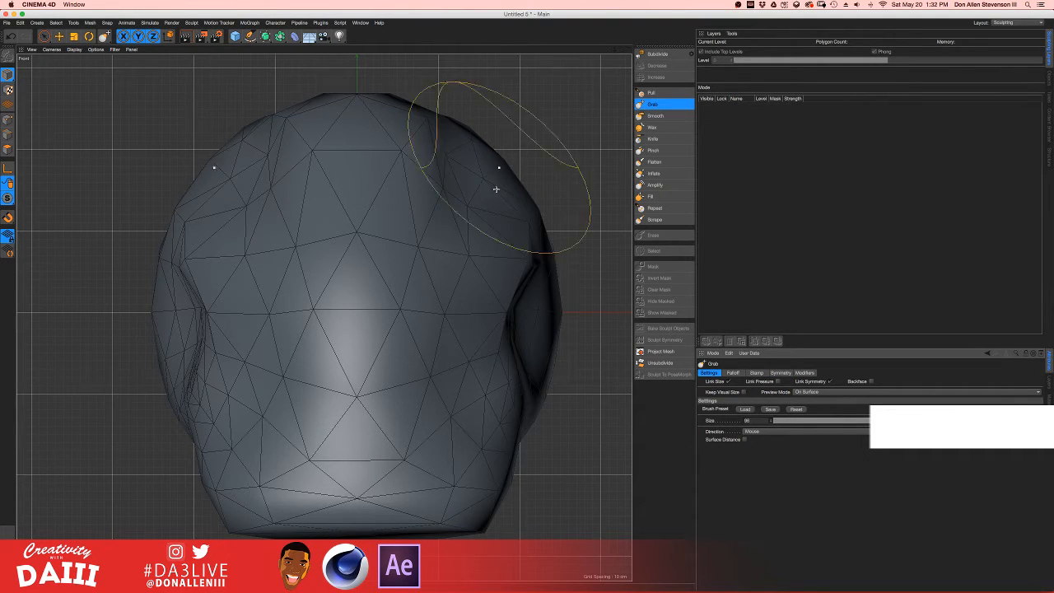
- Push the eye areas, cheeks, jaw sides and temples of the head inward with mirrored Grab strokes in the Front view
{"action": "left_click_drag", "start_coordinate": [534, 275], "coordinate": [490, 257]}
{"action": "left_click_drag", "start_coordinate": [477, 298], "coordinate": [416, 291]}
{"action": "left_click_drag", "start_coordinate": [489, 375], "coordinate": [469, 368]}
{"action": "left_click_drag", "start_coordinate": [508, 457], "coordinate": [491, 453]}
{"action": "mouse_move", "coordinate": [534, 210]}
{"action": "left_mouse_down"}
{"action": "mouse_move", "coordinate": [440, 162]}
{"action": "mouse_move", "coordinate": [418, 168]}
{"action": "left_mouse_up"}
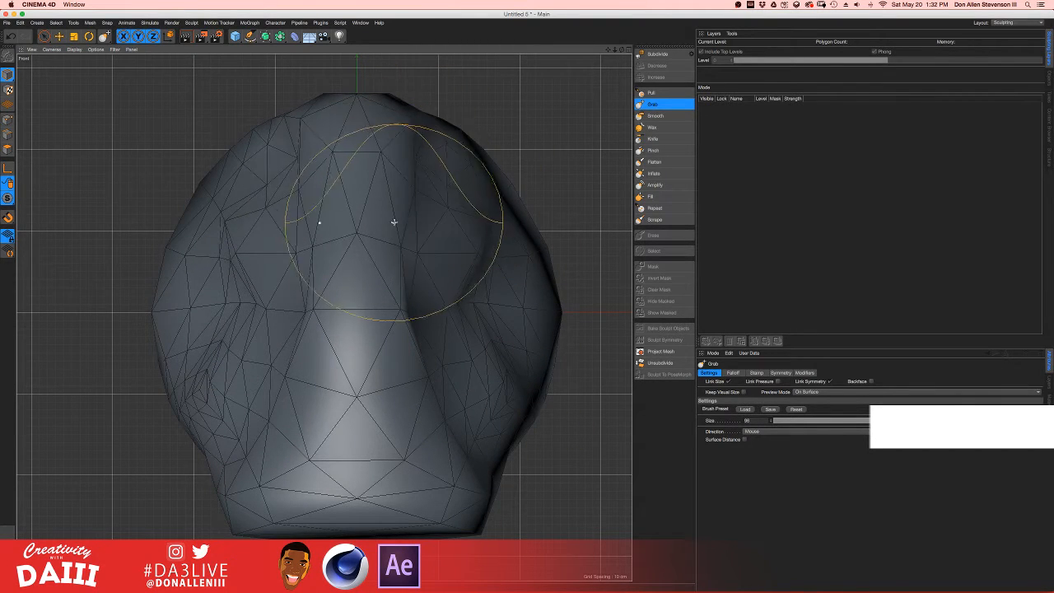
- Use mirrored Grab strokes to narrow the lower face and reshape the brow and forehead around the central nose ridge
{"action": "mouse_move", "coordinate": [396, 219]}
{"action": "left_mouse_down"}
{"action": "mouse_move", "coordinate": [388, 176]}
{"action": "mouse_move", "coordinate": [482, 321]}
{"action": "mouse_move", "coordinate": [428, 353]}
{"action": "mouse_move", "coordinate": [470, 476]}
{"action": "mouse_move", "coordinate": [477, 447]}
{"action": "mouse_move", "coordinate": [454, 447]}
{"action": "left_mouse_up"}
{"action": "left_click_drag", "start_coordinate": [434, 242], "coordinate": [488, 189]}
{"action": "mouse_move", "coordinate": [401, 137]}
{"action": "left_mouse_down"}
{"action": "mouse_move", "coordinate": [393, 149]}
{"action": "mouse_move", "coordinate": [410, 149]}
{"action": "left_mouse_up"}
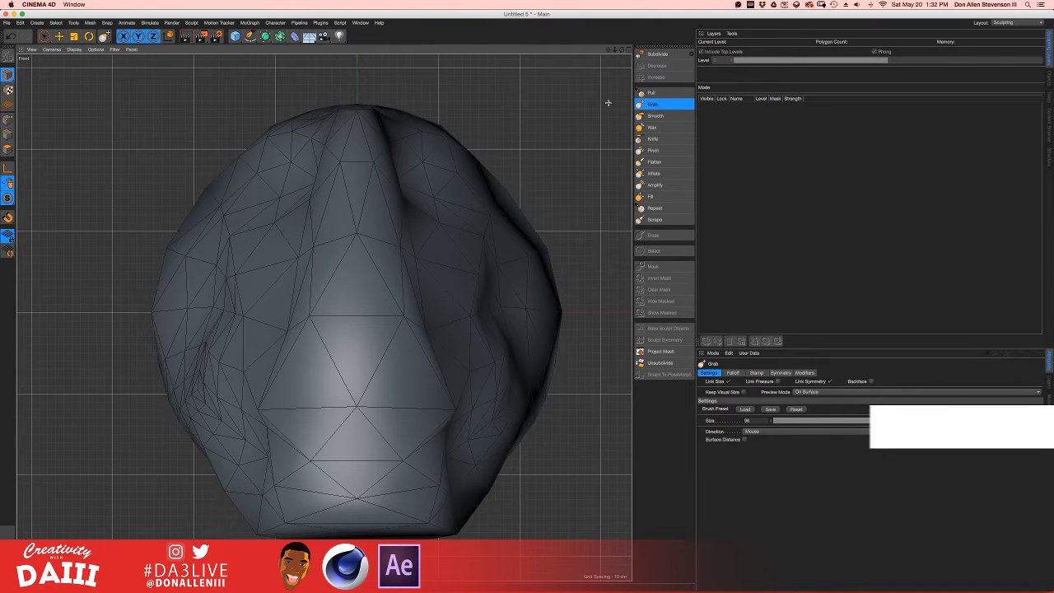
- Maximize the Perspective view and raise the dip on top of the head with the Pull brush
{"action": "left_click", "coordinate": [51, 51]}
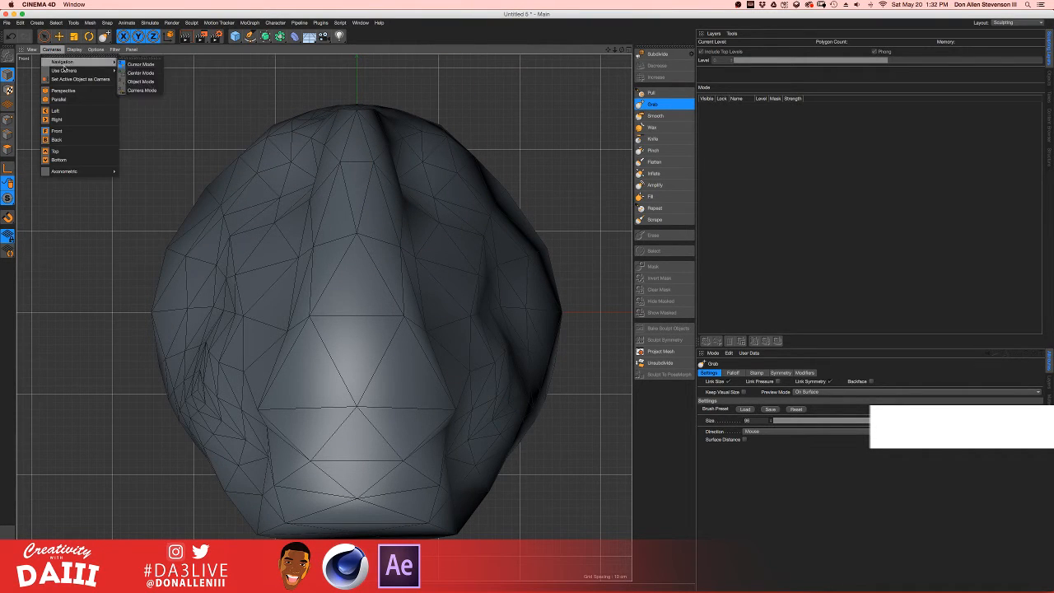
{"action": "left_click", "coordinate": [535, 80]}
{"action": "left_click", "coordinate": [629, 51]}
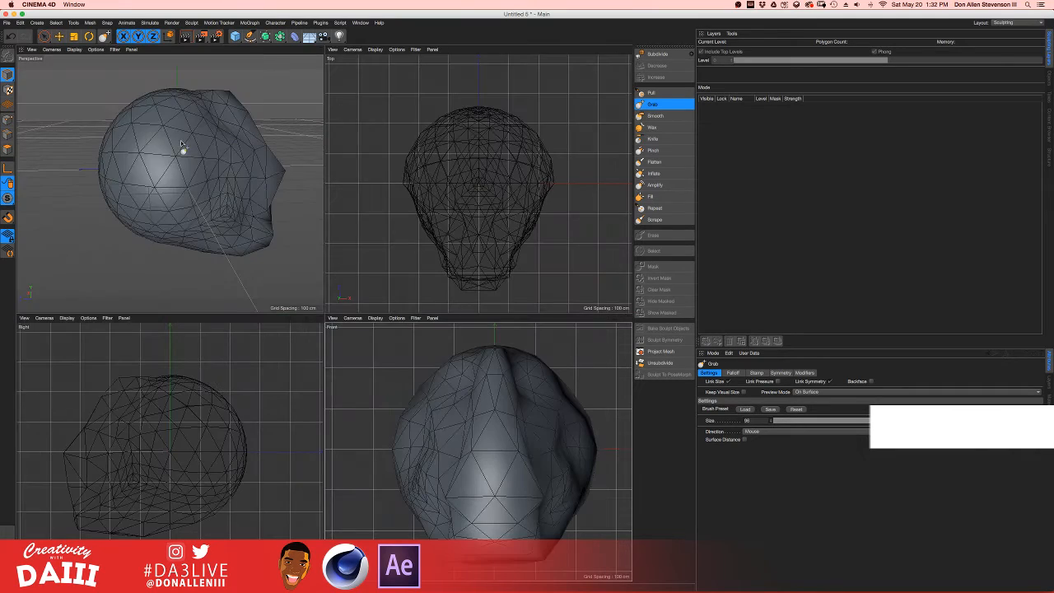
{"action": "left_click", "coordinate": [318, 50]}
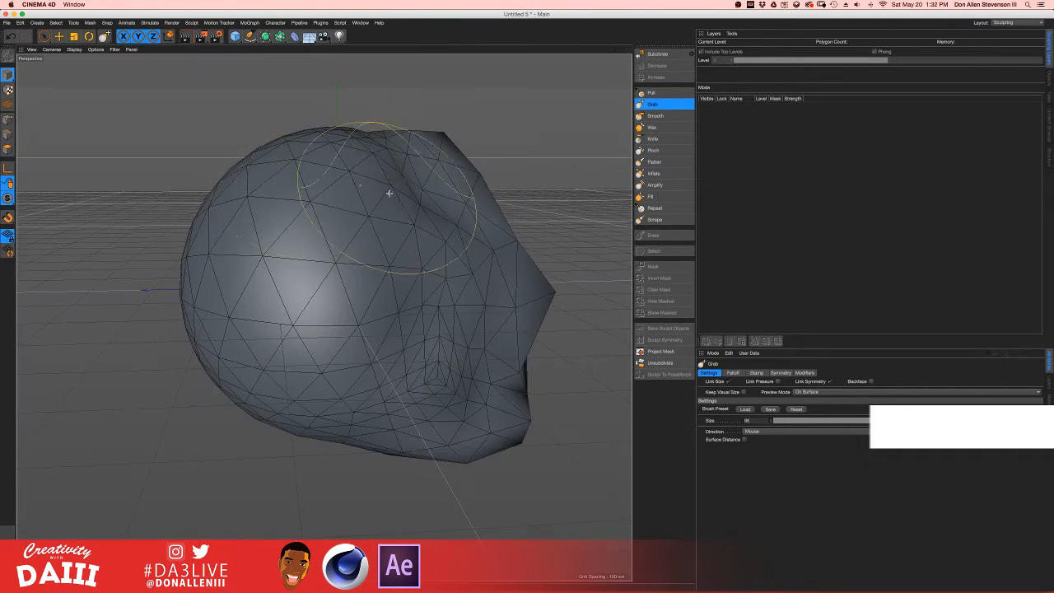
{"action": "mouse_move", "coordinate": [395, 205]}
{"action": "left_mouse_down", "text": "alt"}
{"action": "mouse_move", "coordinate": [289, 206]}
{"action": "mouse_move", "coordinate": [428, 219]}
{"action": "left_mouse_up", "text": "alt"}
{"action": "mouse_move", "coordinate": [429, 220]}
{"action": "middle_mouse_down", "text": "alt"}
{"action": "mouse_move", "coordinate": [461, 284]}
{"action": "mouse_move", "coordinate": [471, 282]}
{"action": "middle_mouse_up", "text": "alt"}
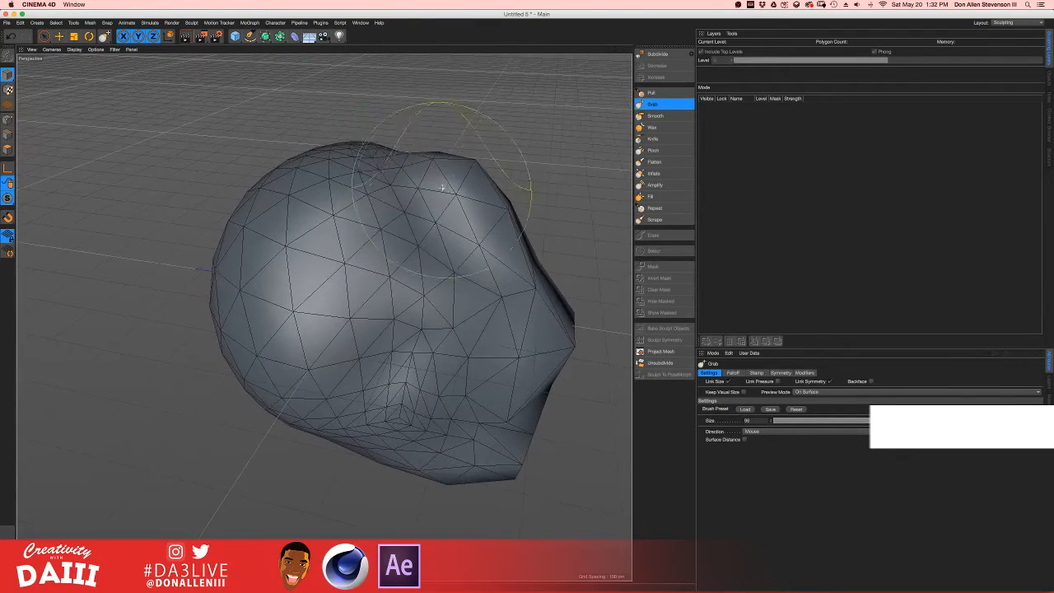
{"action": "left_click_drag", "start_coordinate": [465, 170], "coordinate": [398, 153]}
{"action": "key", "text": "super+z"}
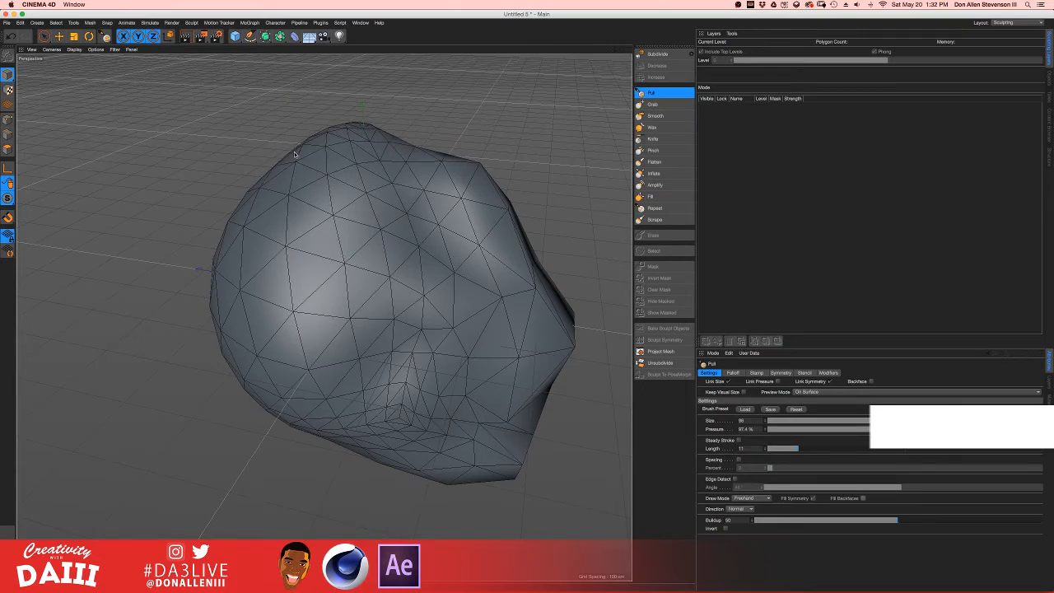
- Bulge the upper side of the skull beside the forehead with a short mirrored Pull stroke
{"action": "mouse_move", "coordinate": [371, 165]}
{"action": "left_mouse_down", "text": "alt"}
{"action": "mouse_move", "coordinate": [401, 199]}
{"action": "mouse_move", "coordinate": [376, 193]}
{"action": "left_mouse_up", "text": "alt"}
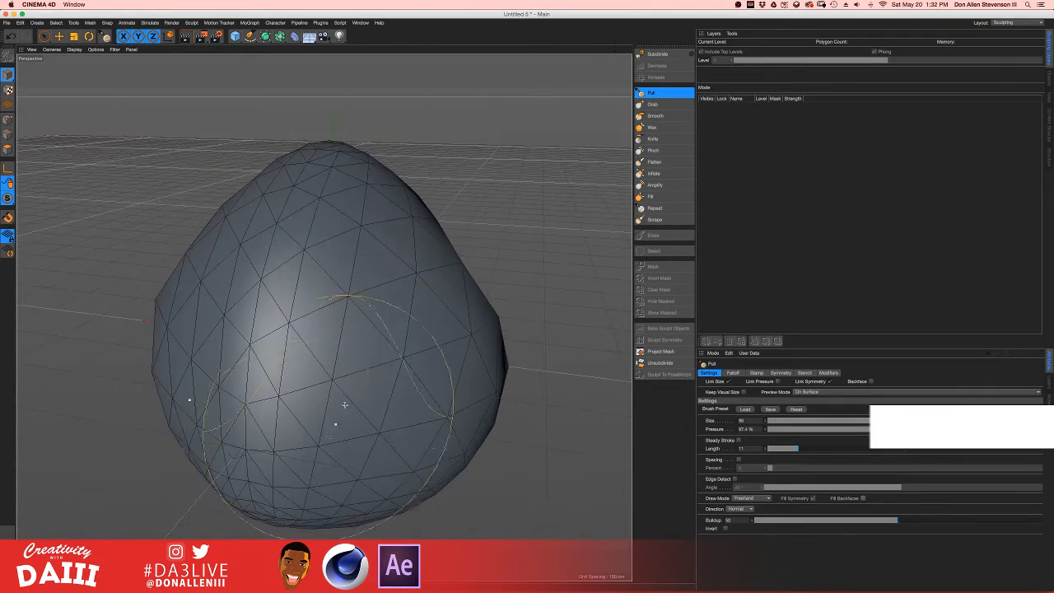
{"action": "mouse_move", "coordinate": [354, 330]}
{"action": "left_mouse_down", "text": "alt"}
{"action": "mouse_move", "coordinate": [325, 330]}
{"action": "mouse_move", "coordinate": [321, 362]}
{"action": "mouse_move", "coordinate": [332, 348]}
{"action": "mouse_move", "coordinate": [494, 341]}
{"action": "left_mouse_up", "text": "alt"}
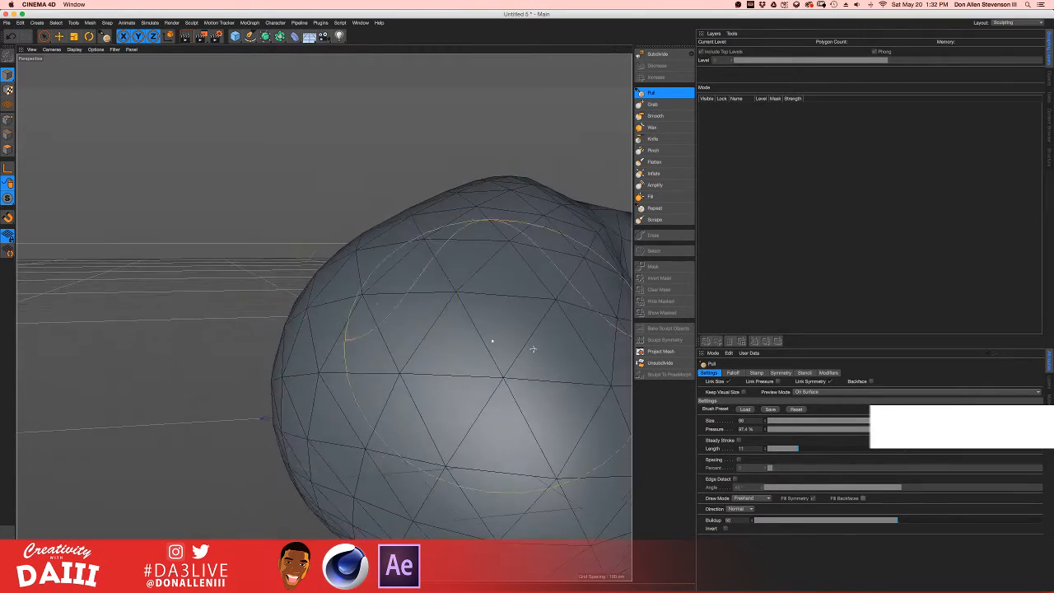
{"action": "middle_click_drag", "start_coordinate": [494, 341], "coordinate": [374, 284], "text": "alt"}
{"action": "mouse_move", "coordinate": [373, 284]}
{"action": "left_mouse_down", "text": "alt"}
{"action": "mouse_move", "coordinate": [322, 313]}
{"action": "mouse_move", "coordinate": [313, 238]}
{"action": "mouse_move", "coordinate": [322, 312]}
{"action": "mouse_move", "coordinate": [292, 239]}
{"action": "mouse_move", "coordinate": [346, 244]}
{"action": "left_mouse_up", "text": "alt"}
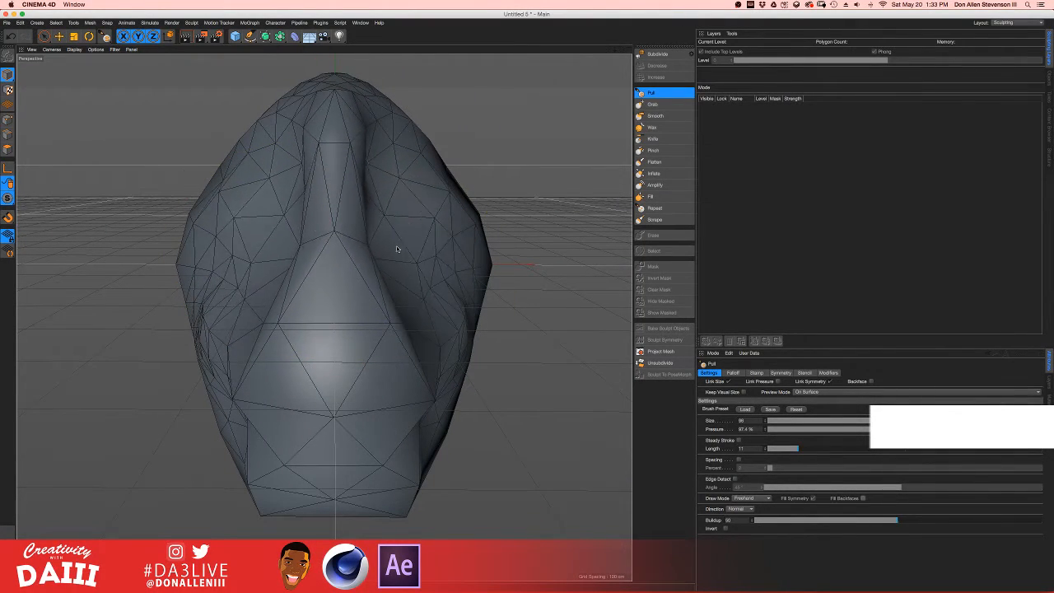
{"action": "mouse_move", "coordinate": [247, 223]}
{"action": "left_mouse_down", "text": "alt"}
{"action": "mouse_move", "coordinate": [329, 215]}
{"action": "mouse_move", "coordinate": [397, 156]}
{"action": "left_mouse_up", "text": "alt"}
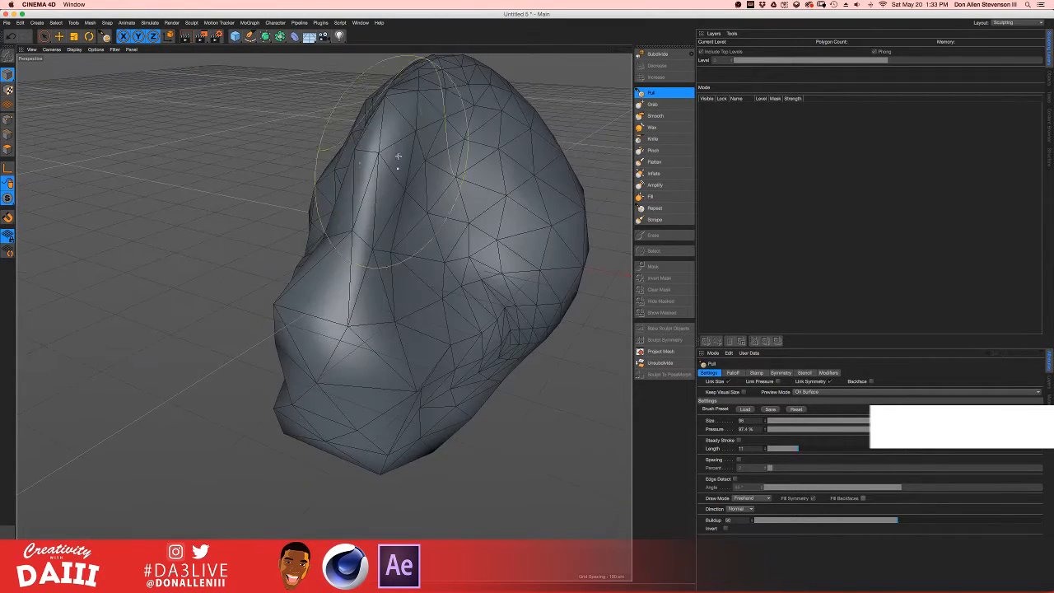
{"action": "left_click_drag", "start_coordinate": [466, 153], "coordinate": [459, 145]}
- Use the Grab brush to draw the mouth and chin area out into a longer snout and adjust the nose bridge
{"action": "mouse_move", "coordinate": [382, 271]}
{"action": "left_mouse_down", "text": "alt"}
{"action": "mouse_move", "coordinate": [400, 196]}
{"action": "mouse_move", "coordinate": [491, 186]}
{"action": "mouse_move", "coordinate": [481, 245]}
{"action": "mouse_move", "coordinate": [409, 199]}
{"action": "left_mouse_up", "text": "alt"}
{"action": "left_click", "coordinate": [655, 105]}
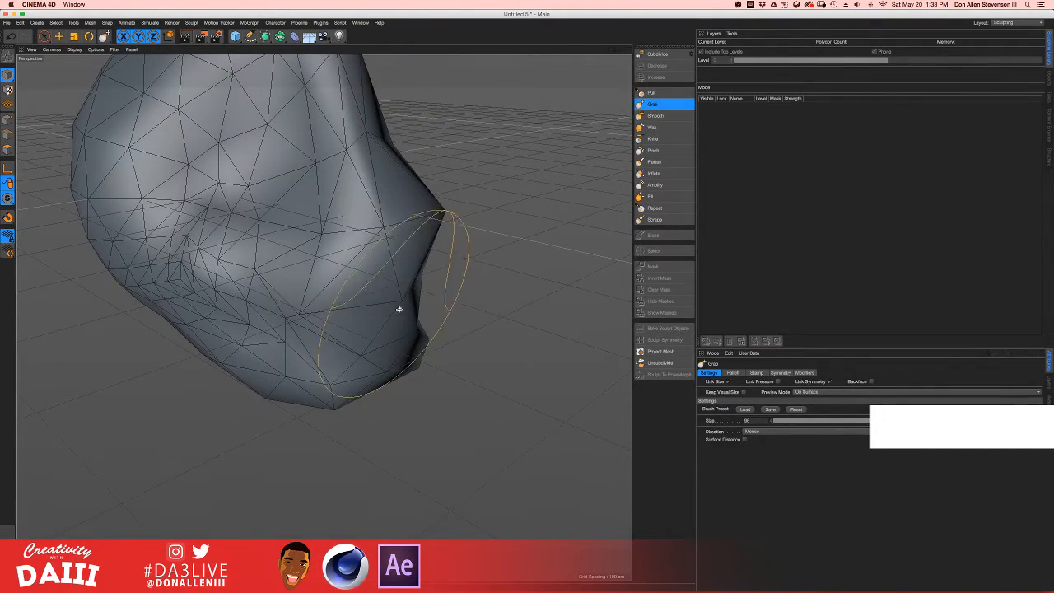
{"action": "mouse_move", "coordinate": [399, 310]}
{"action": "left_mouse_down"}
{"action": "mouse_move", "coordinate": [423, 310]}
{"action": "mouse_move", "coordinate": [395, 318]}
{"action": "mouse_move", "coordinate": [302, 293]}
{"action": "mouse_move", "coordinate": [387, 349]}
{"action": "left_mouse_up"}
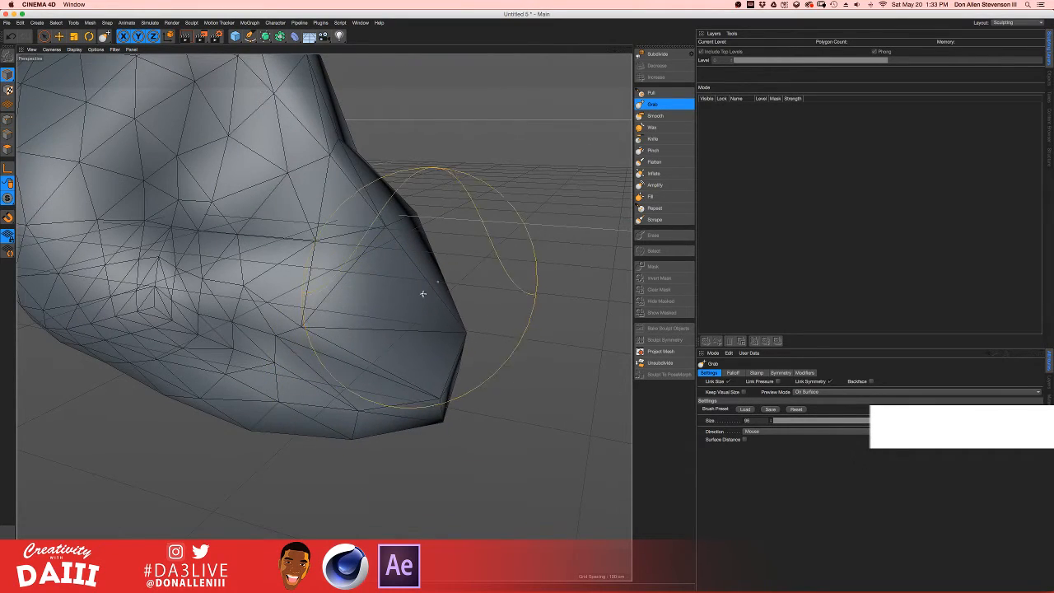
{"action": "mouse_move", "coordinate": [452, 271]}
{"action": "left_mouse_down", "text": "alt"}
{"action": "mouse_move", "coordinate": [543, 293]}
{"action": "mouse_move", "coordinate": [463, 308]}
{"action": "mouse_move", "coordinate": [511, 289]}
{"action": "mouse_move", "coordinate": [430, 299]}
{"action": "mouse_move", "coordinate": [398, 263]}
{"action": "mouse_move", "coordinate": [392, 324]}
{"action": "mouse_move", "coordinate": [377, 294]}
{"action": "mouse_move", "coordinate": [338, 267]}
{"action": "left_mouse_up", "text": "alt"}
{"action": "mouse_move", "coordinate": [305, 235]}
{"action": "left_mouse_down"}
{"action": "mouse_move", "coordinate": [317, 271]}
{"action": "mouse_move", "coordinate": [367, 291]}
{"action": "mouse_move", "coordinate": [336, 281]}
{"action": "mouse_move", "coordinate": [315, 252]}
{"action": "left_mouse_up"}
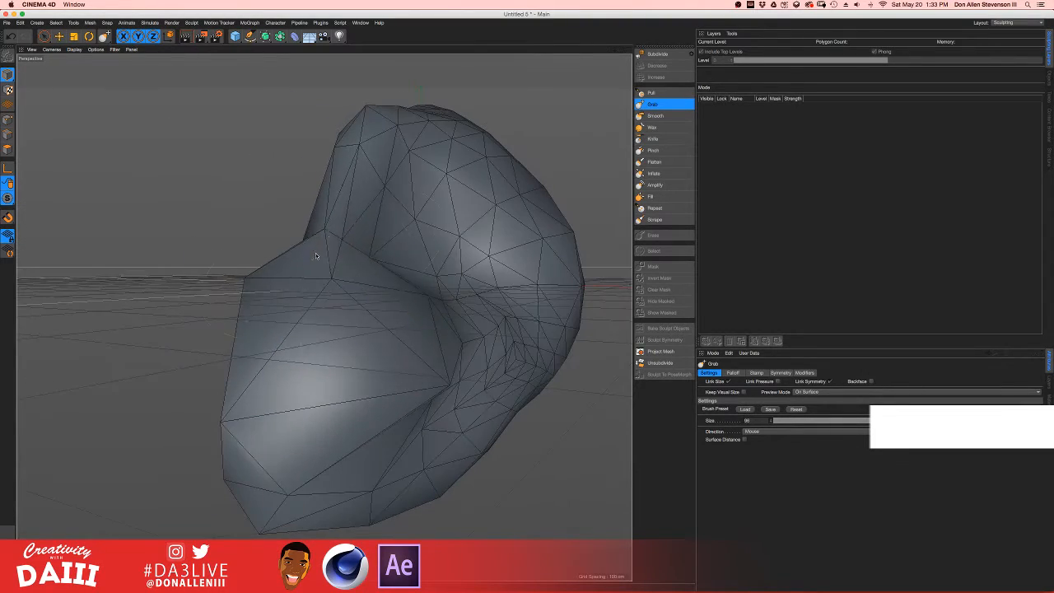
{"action": "mouse_move", "coordinate": [346, 315]}
{"action": "left_mouse_down"}
{"action": "mouse_move", "coordinate": [372, 374]}
{"action": "mouse_move", "coordinate": [283, 362]}
{"action": "mouse_move", "coordinate": [395, 362]}
{"action": "mouse_move", "coordinate": [330, 373]}
{"action": "mouse_move", "coordinate": [343, 360]}
{"action": "mouse_move", "coordinate": [325, 313]}
{"action": "mouse_move", "coordinate": [354, 322]}
{"action": "mouse_move", "coordinate": [348, 285]}
{"action": "mouse_move", "coordinate": [360, 268]}
{"action": "mouse_move", "coordinate": [360, 294]}
{"action": "mouse_move", "coordinate": [336, 317]}
{"action": "left_mouse_up"}
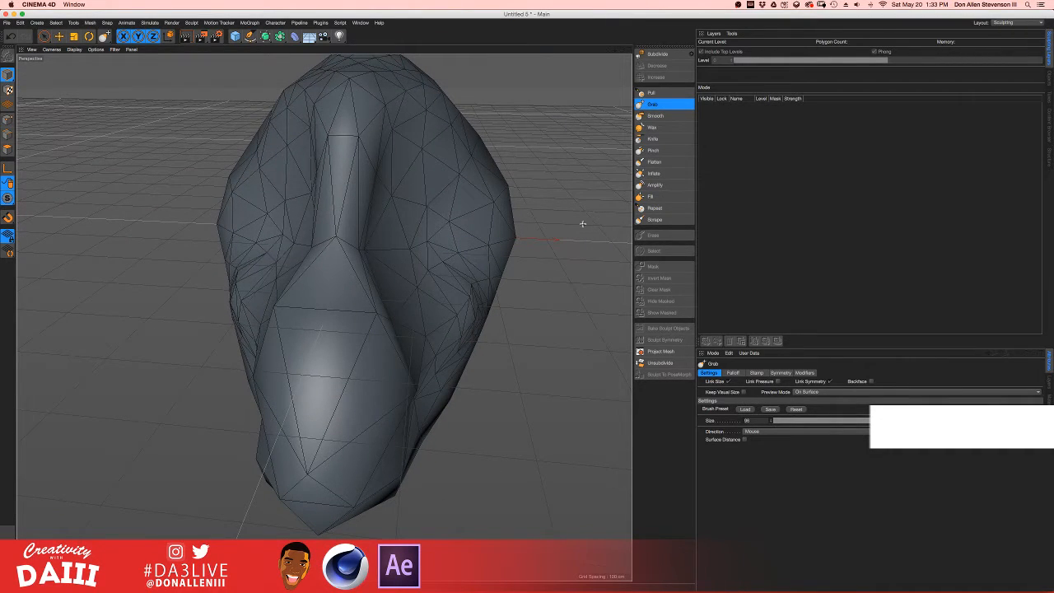
- Narrow the Cinema 4D window so that the live chat and OBS windows show beside it
{"action": "key", "text": "ctrl+Right"}
{"action": "key", "text": "ctrl+Left"}
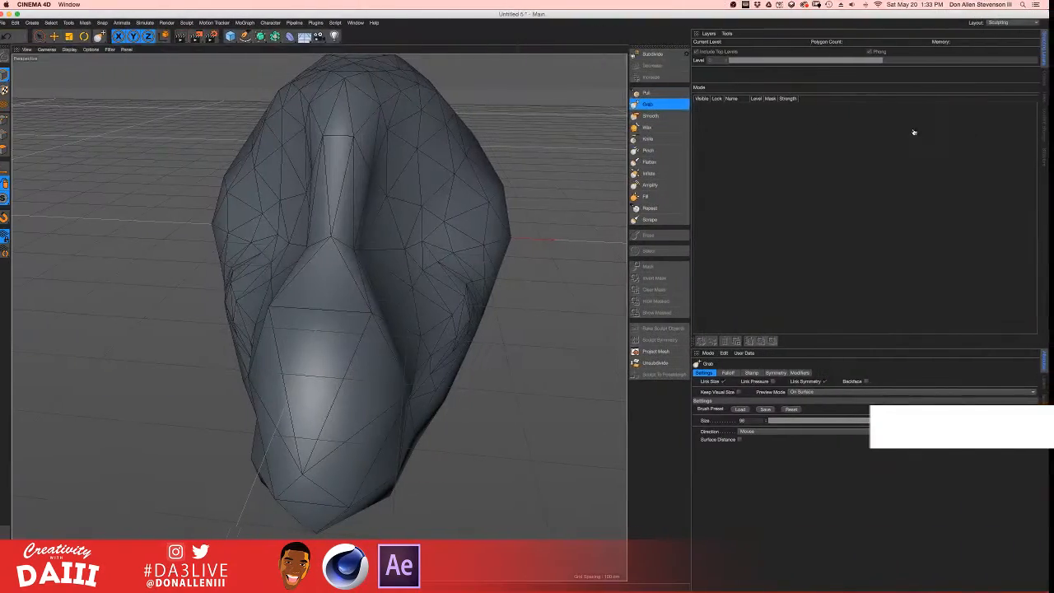
{"action": "mouse_move", "coordinate": [1052, 135]}
{"action": "left_mouse_down"}
{"action": "mouse_move", "coordinate": [674, 146]}
{"action": "mouse_move", "coordinate": [814, 158]}
{"action": "left_mouse_up"}
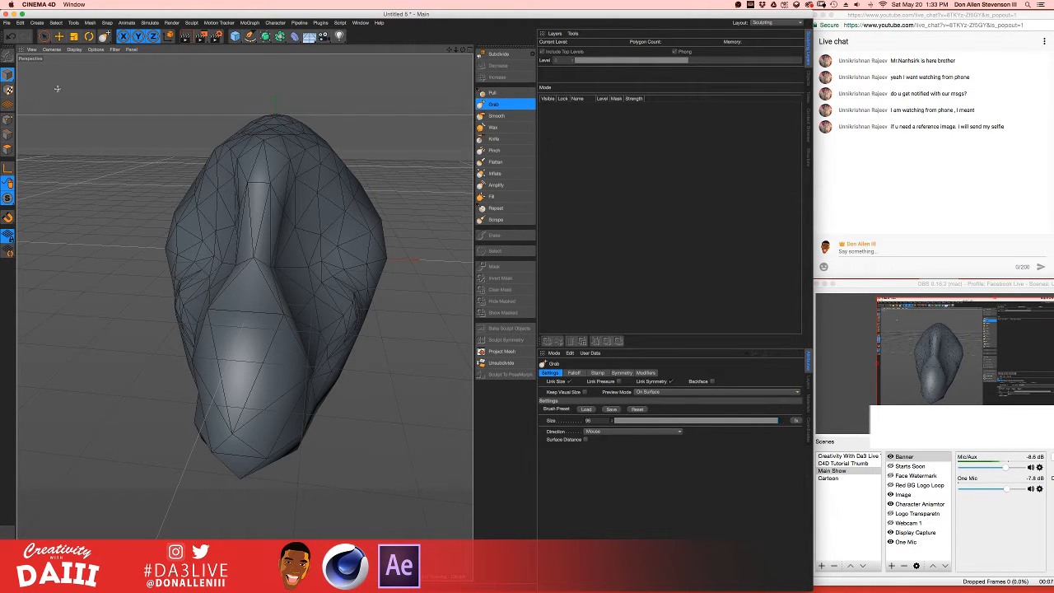
- Examine the head from several sides and check the YouTube live dashboard on the other desktop
{"action": "mouse_move", "coordinate": [344, 313]}
{"action": "left_mouse_down", "text": "alt"}
{"action": "mouse_move", "coordinate": [352, 302]}
{"action": "mouse_move", "coordinate": [244, 313]}
{"action": "mouse_move", "coordinate": [267, 261]}
{"action": "mouse_move", "coordinate": [185, 278]}
{"action": "left_mouse_up", "text": "alt"}
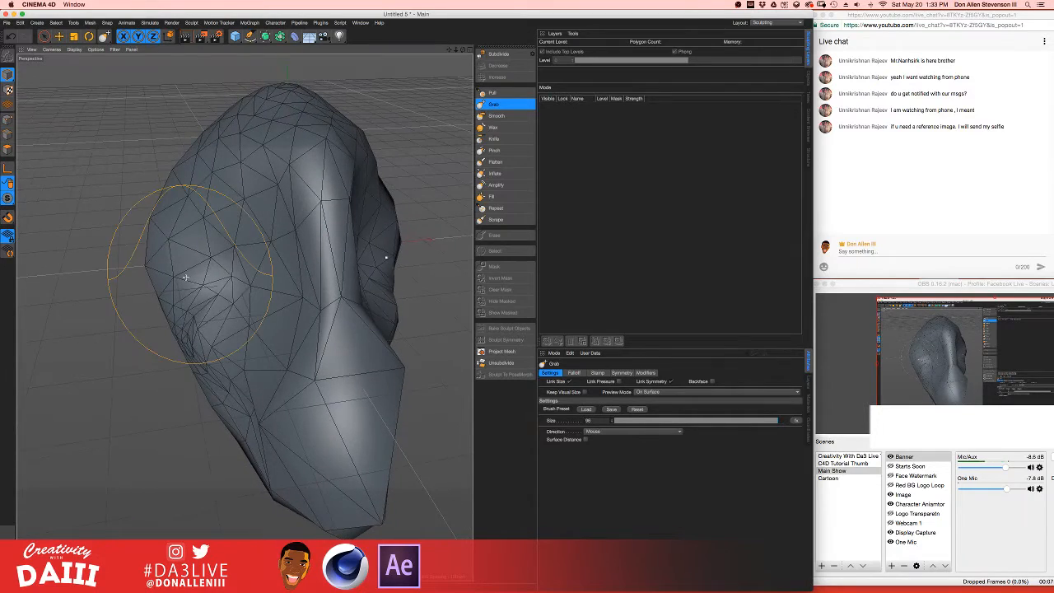
{"action": "left_click_drag", "start_coordinate": [223, 244], "coordinate": [253, 197], "text": "alt"}
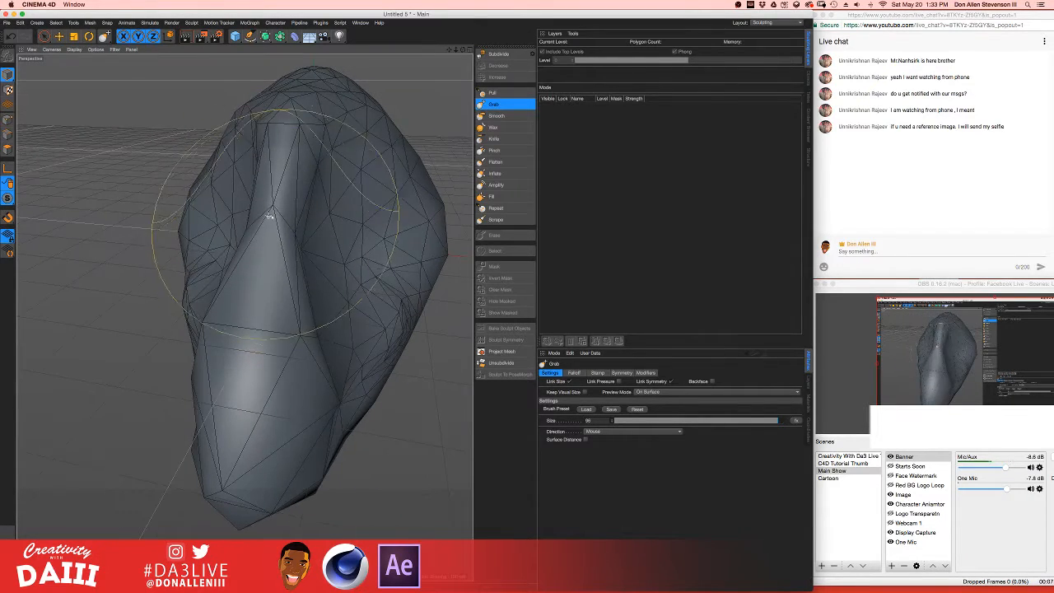
{"action": "left_click_drag", "start_coordinate": [330, 242], "coordinate": [318, 239], "text": "alt"}
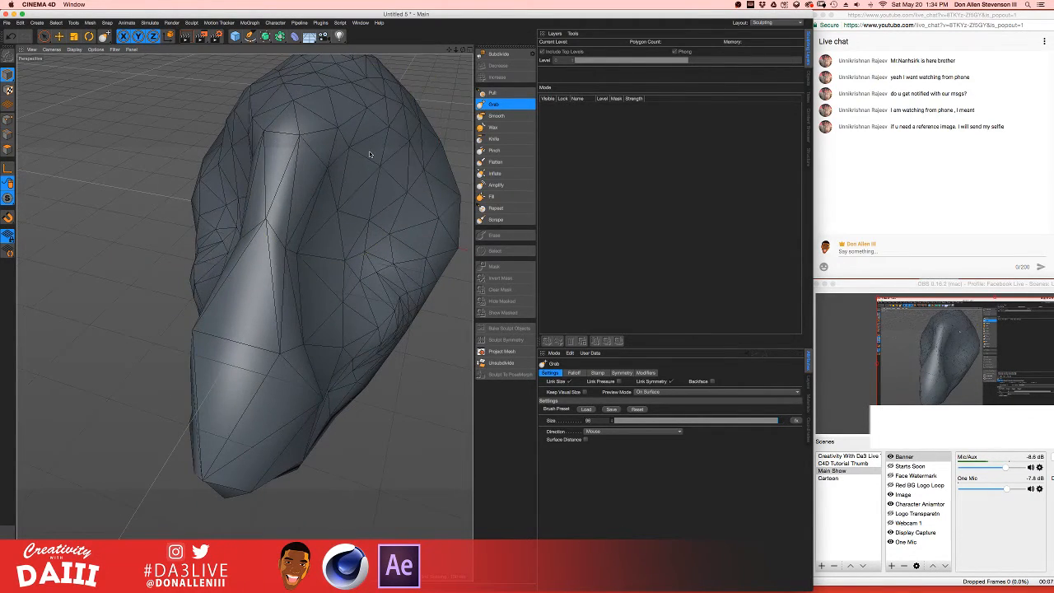
{"action": "mouse_move", "coordinate": [369, 154]}
{"action": "left_mouse_down", "text": "alt"}
{"action": "mouse_move", "coordinate": [406, 190]}
{"action": "mouse_move", "coordinate": [318, 153]}
{"action": "mouse_move", "coordinate": [335, 222]}
{"action": "mouse_move", "coordinate": [373, 267]}
{"action": "left_mouse_up", "text": "alt"}
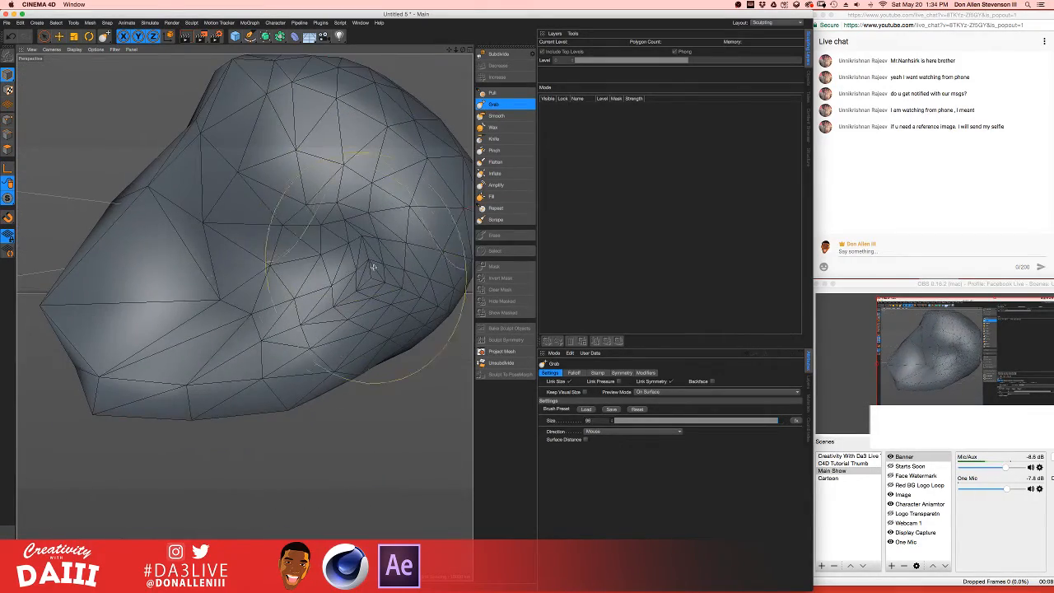
{"action": "key", "text": "ctrl+Right"}
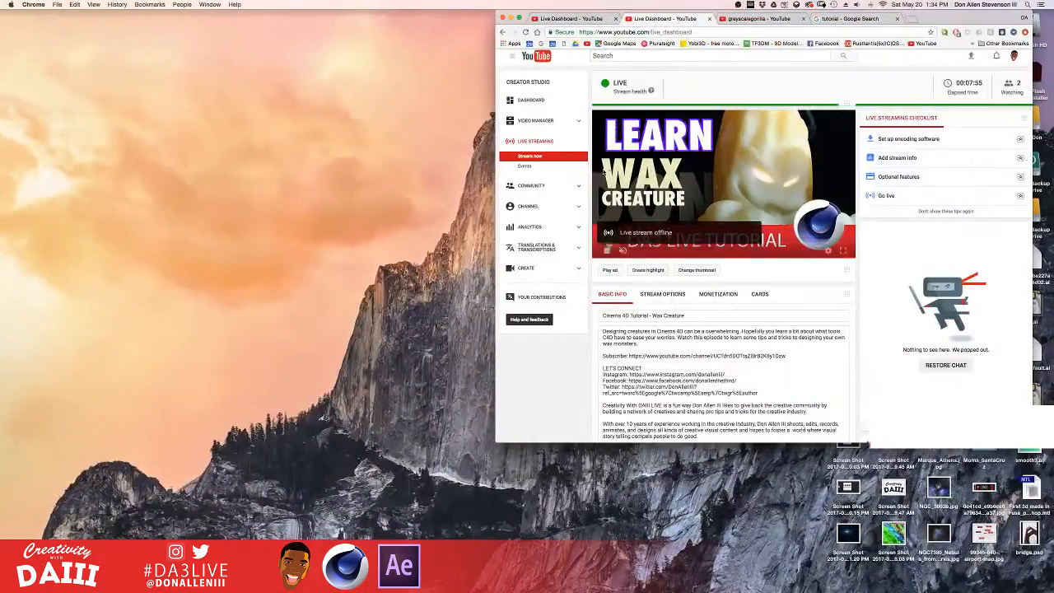
{"action": "key", "text": "ctrl+Left"}
{"action": "key", "text": "ctrl+Right"}
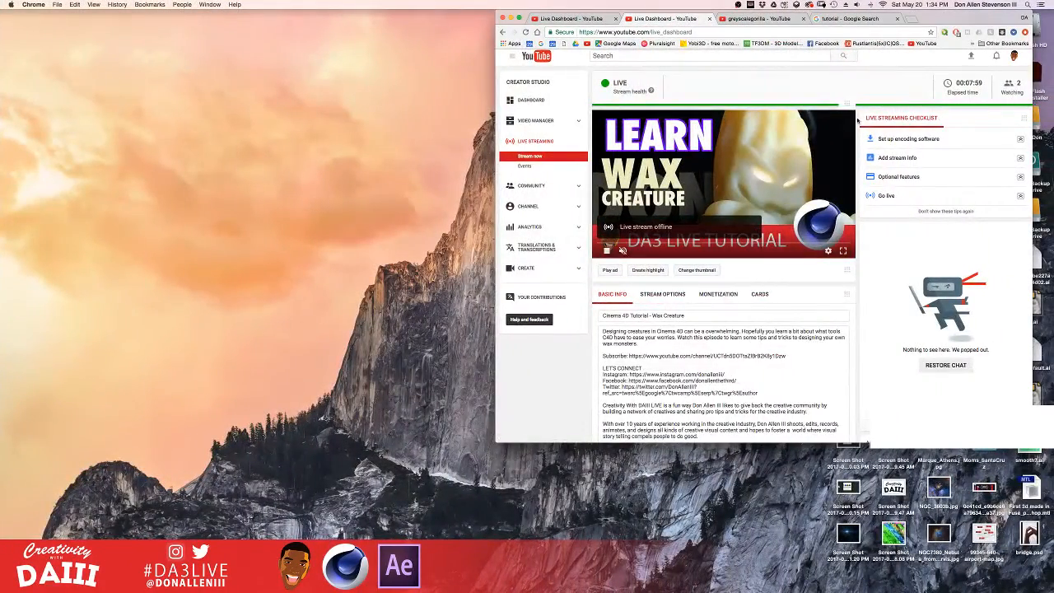
{"action": "key", "text": "ctrl+Left"}
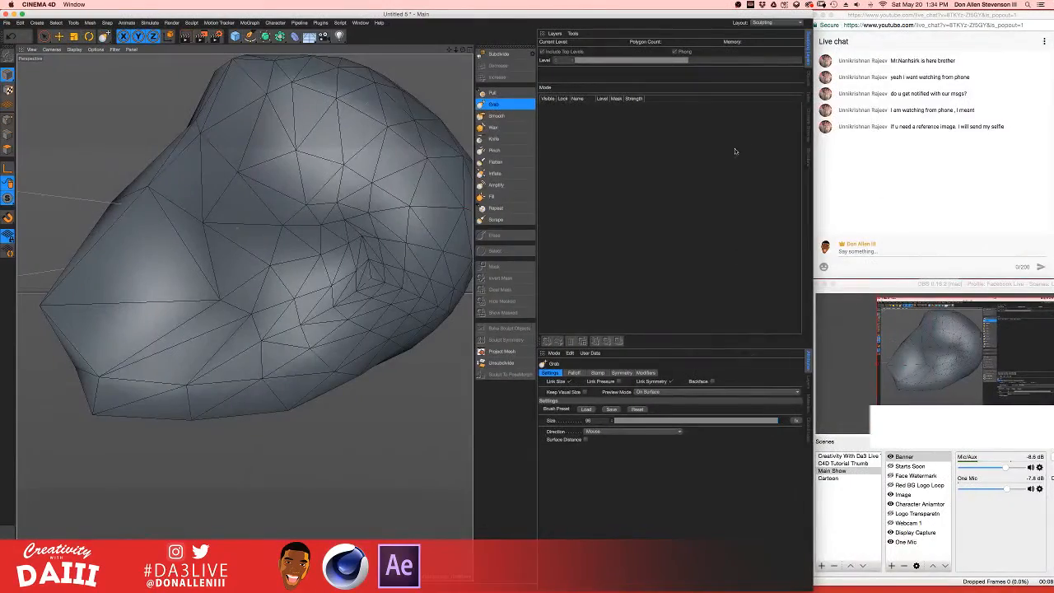
- Examine the head's front, side profiles and top from all around before adding more detail
{"action": "mouse_move", "coordinate": [338, 204]}
{"action": "left_mouse_down", "text": "alt"}
{"action": "mouse_move", "coordinate": [412, 238]}
{"action": "mouse_move", "coordinate": [298, 207]}
{"action": "mouse_move", "coordinate": [372, 219]}
{"action": "mouse_move", "coordinate": [362, 190]}
{"action": "mouse_move", "coordinate": [301, 217]}
{"action": "left_mouse_up", "text": "alt"}
{"action": "right_click_drag", "start_coordinate": [301, 217], "coordinate": [274, 202], "text": "alt"}
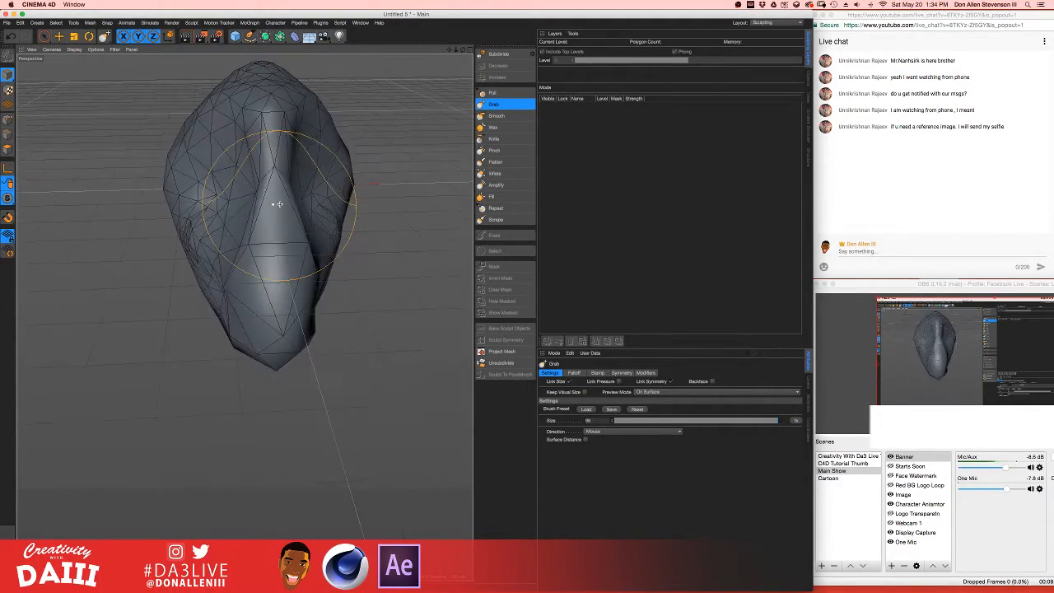
{"action": "middle_click_drag", "start_coordinate": [275, 202], "coordinate": [303, 289], "text": "alt"}
{"action": "mouse_move", "coordinate": [303, 290]}
{"action": "left_mouse_down", "text": "alt"}
{"action": "mouse_move", "coordinate": [330, 223]}
{"action": "mouse_move", "coordinate": [363, 239]}
{"action": "left_mouse_up", "text": "alt"}
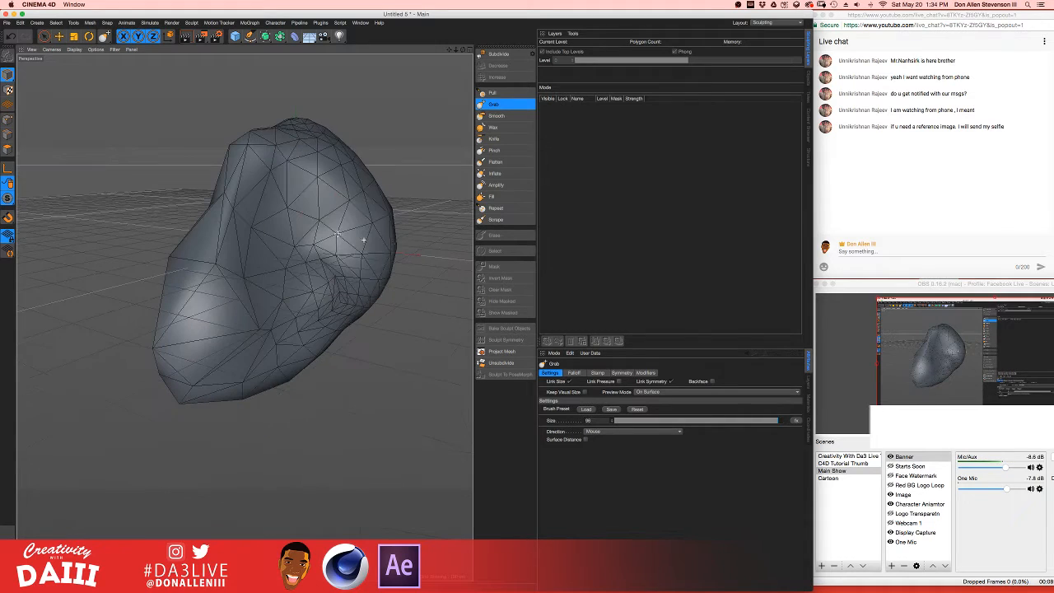
{"action": "mouse_move", "coordinate": [332, 161]}
{"action": "left_mouse_down", "text": "alt"}
{"action": "mouse_move", "coordinate": [337, 234]}
{"action": "mouse_move", "coordinate": [364, 236]}
{"action": "mouse_move", "coordinate": [317, 257]}
{"action": "left_mouse_up", "text": "alt"}
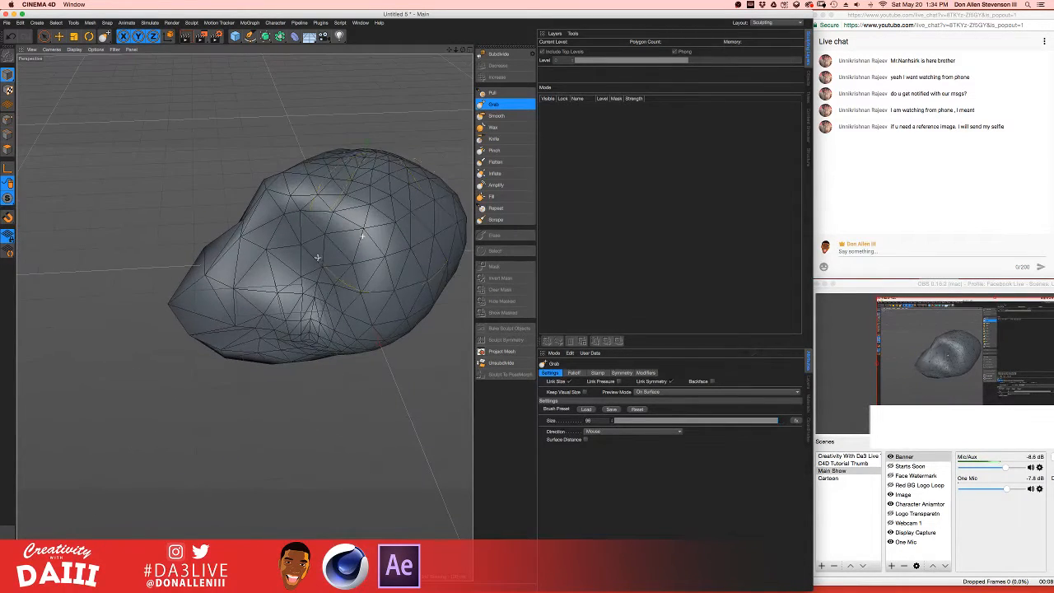
{"action": "mouse_move", "coordinate": [374, 230]}
{"action": "left_mouse_down", "text": "alt"}
{"action": "mouse_move", "coordinate": [402, 200]}
{"action": "mouse_move", "coordinate": [395, 215]}
{"action": "mouse_move", "coordinate": [268, 290]}
{"action": "mouse_move", "coordinate": [255, 284]}
{"action": "mouse_move", "coordinate": [242, 312]}
{"action": "mouse_move", "coordinate": [304, 316]}
{"action": "left_mouse_up", "text": "alt"}
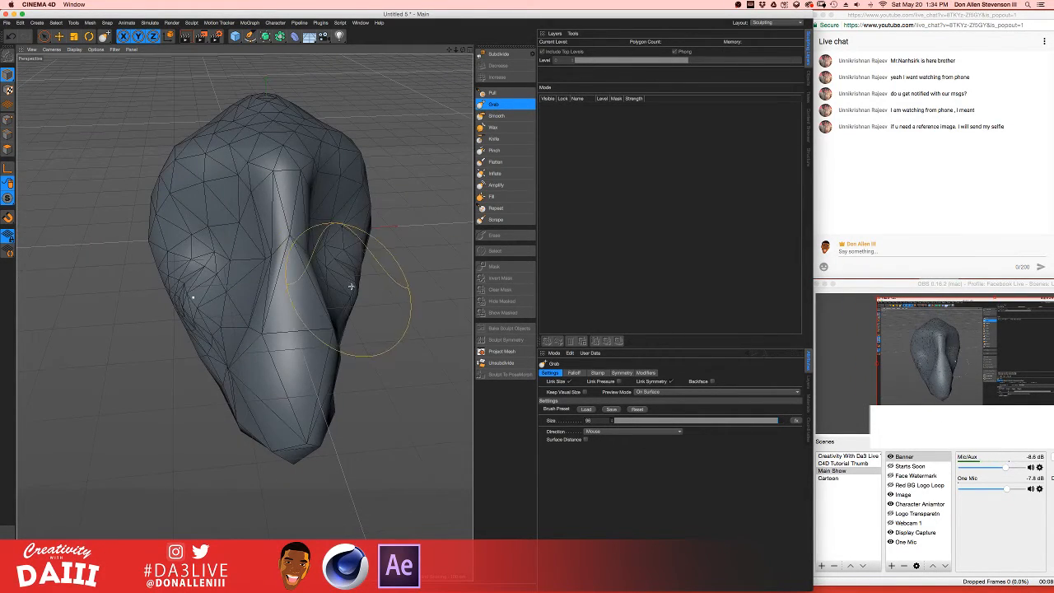
{"action": "left_click_drag", "start_coordinate": [281, 280], "coordinate": [233, 367], "text": "alt"}
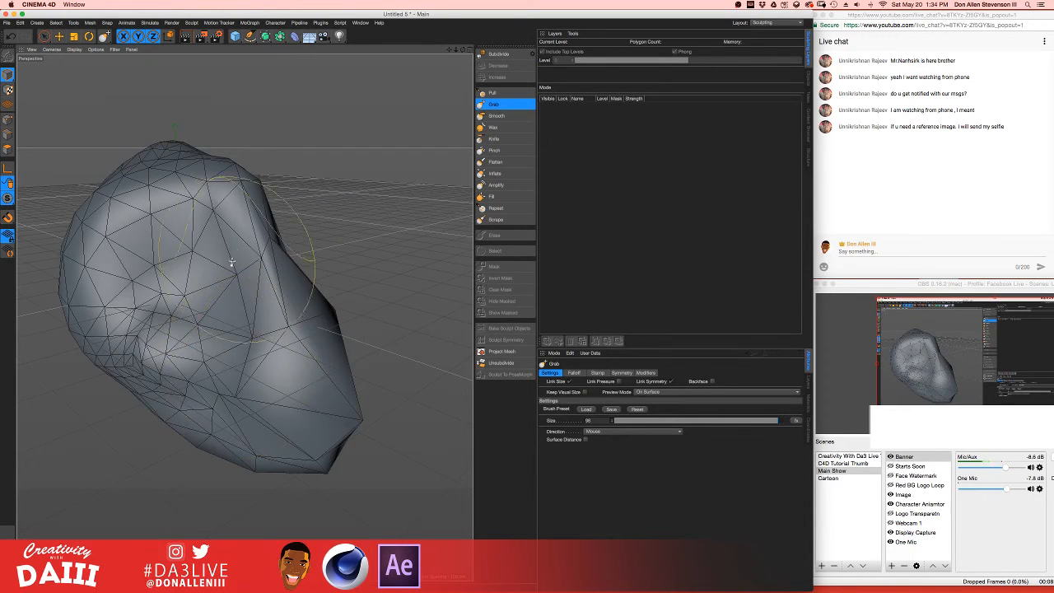
- Turn the head into a sculpt object, select its Base Object layer and subdivide it to level 1
{"action": "left_click", "coordinate": [499, 54]}
{"action": "left_click_drag", "start_coordinate": [241, 316], "coordinate": [219, 301], "text": "alt"}
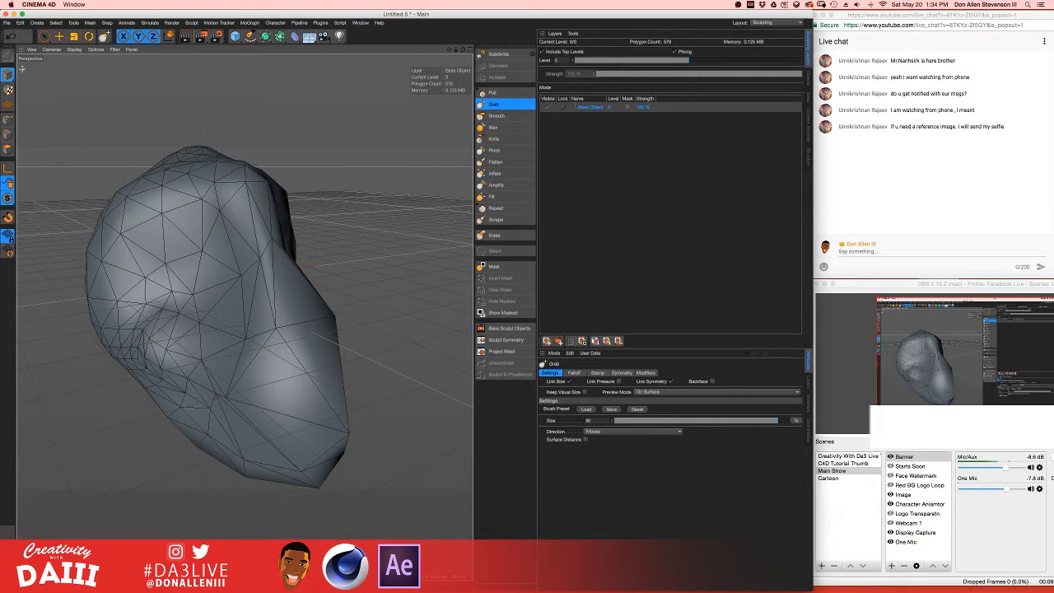
{"action": "left_click", "coordinate": [586, 108]}
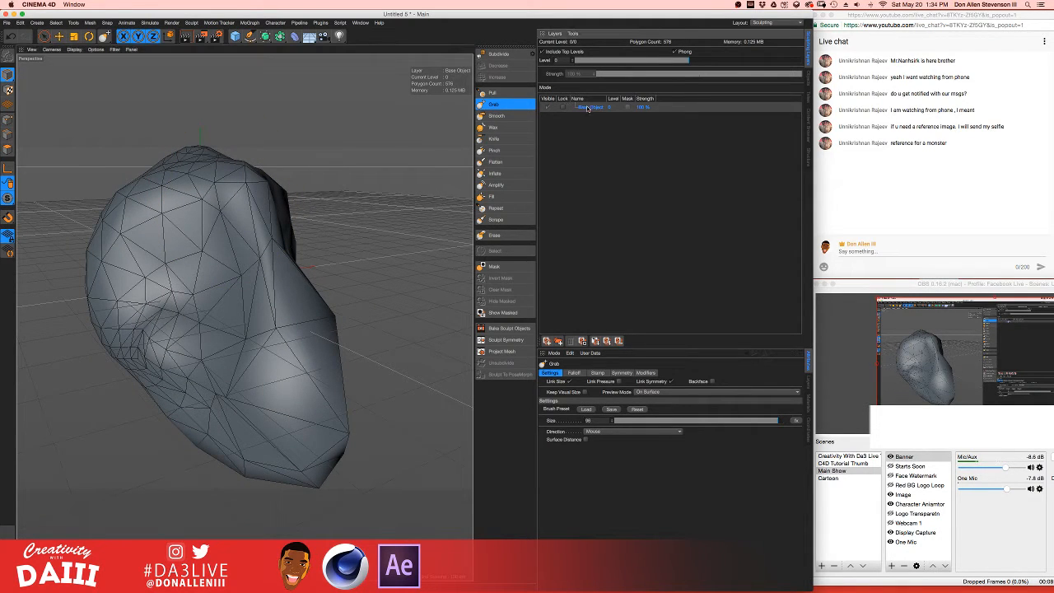
{"action": "left_click", "coordinate": [517, 55]}
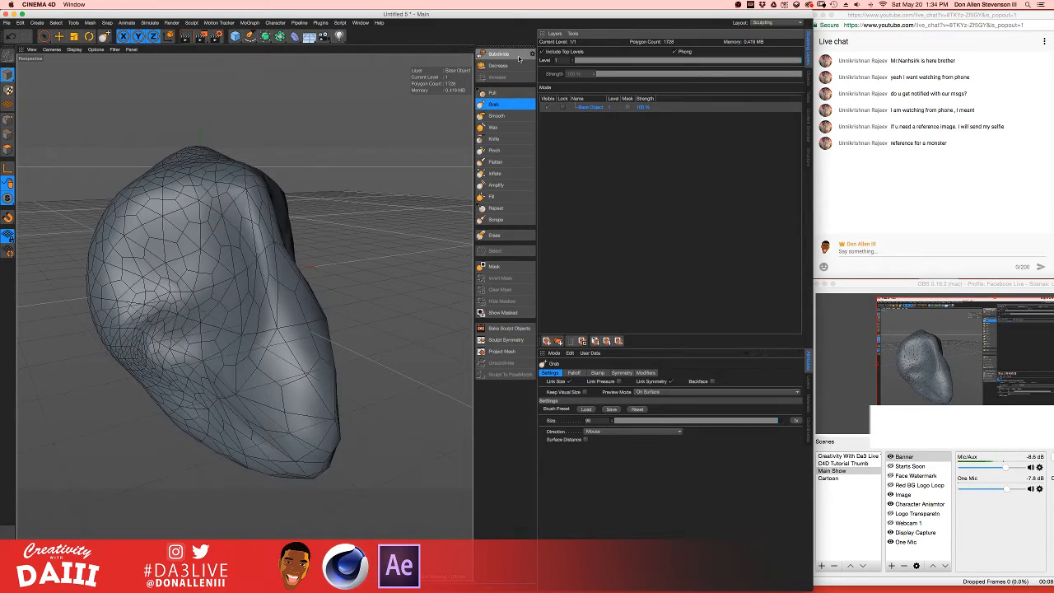
- Build up the brow, cheekbones and sides of the snout with the Wax brush, reducing its size to 54
{"action": "mouse_move", "coordinate": [359, 236]}
{"action": "left_mouse_down", "text": "alt"}
{"action": "mouse_move", "coordinate": [329, 247]}
{"action": "mouse_move", "coordinate": [331, 270]}
{"action": "mouse_move", "coordinate": [295, 292]}
{"action": "mouse_move", "coordinate": [268, 226]}
{"action": "mouse_move", "coordinate": [281, 204]}
{"action": "mouse_move", "coordinate": [242, 311]}
{"action": "left_mouse_up", "text": "alt"}
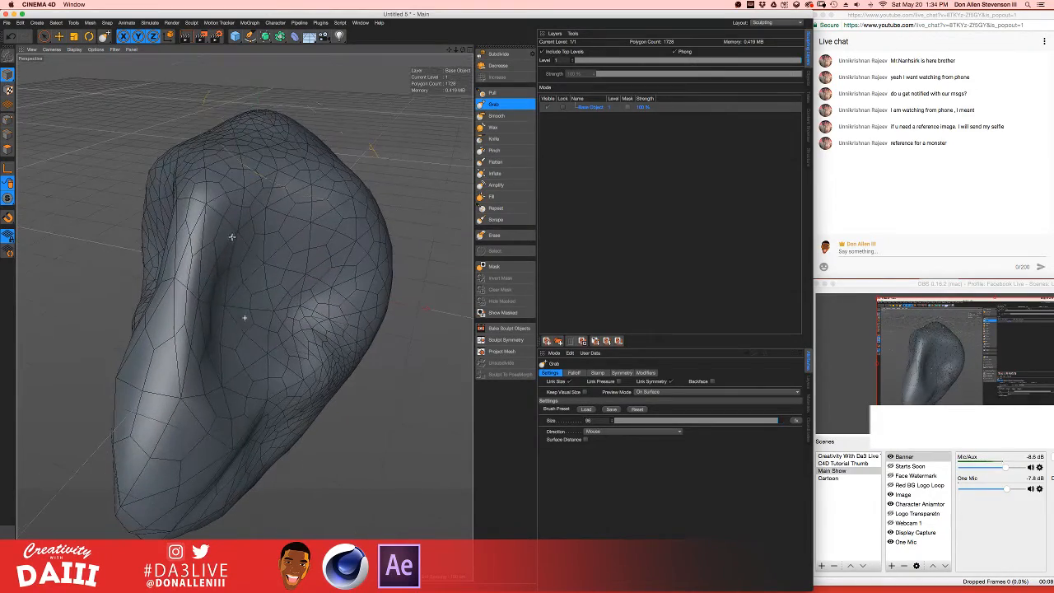
{"action": "mouse_move", "coordinate": [293, 135]}
{"action": "left_mouse_down", "text": "alt"}
{"action": "mouse_move", "coordinate": [284, 241]}
{"action": "mouse_move", "coordinate": [245, 317]}
{"action": "mouse_move", "coordinate": [301, 305]}
{"action": "mouse_move", "coordinate": [301, 247]}
{"action": "left_mouse_up", "text": "alt"}
{"action": "left_click", "coordinate": [495, 128]}
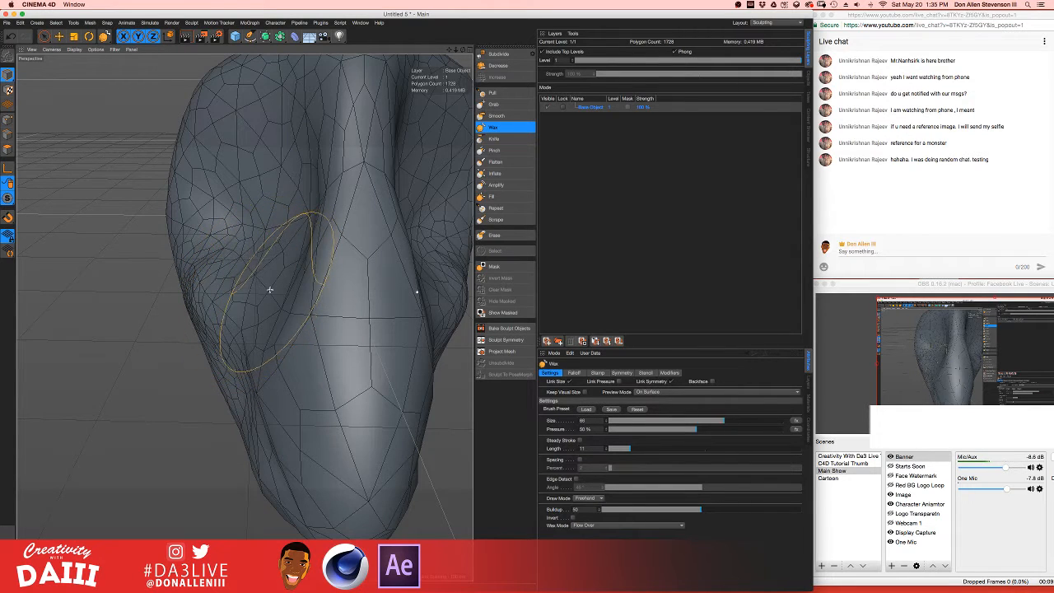
{"action": "mouse_move", "coordinate": [269, 290]}
{"action": "left_mouse_down"}
{"action": "mouse_move", "coordinate": [188, 248]}
{"action": "mouse_move", "coordinate": [305, 275]}
{"action": "left_mouse_up"}
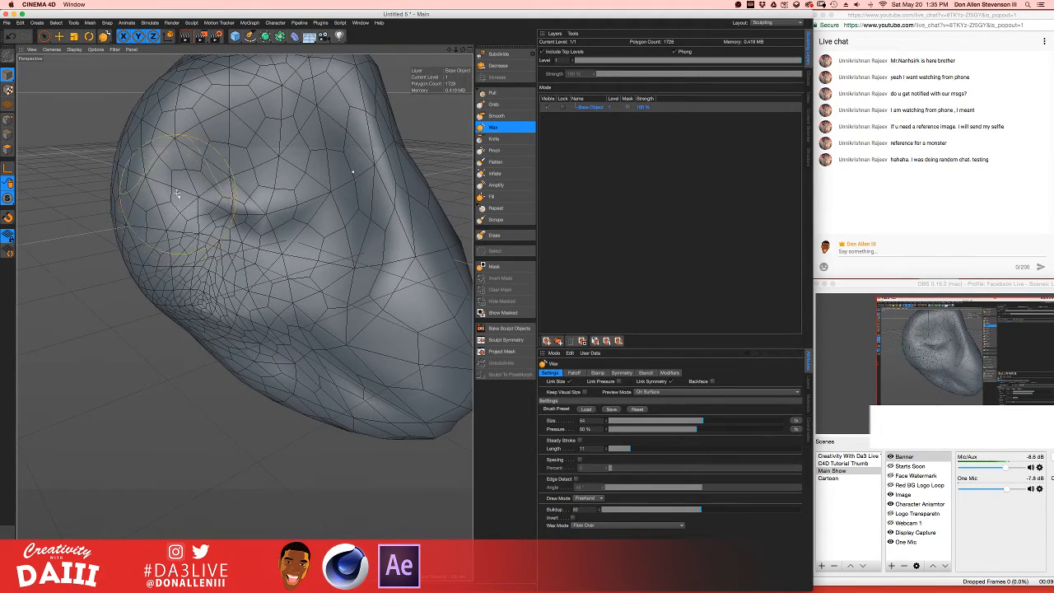
{"action": "mouse_move", "coordinate": [176, 194]}
{"action": "left_mouse_down", "text": "alt"}
{"action": "mouse_move", "coordinate": [206, 247]}
{"action": "mouse_move", "coordinate": [151, 232]}
{"action": "left_mouse_up", "text": "alt"}
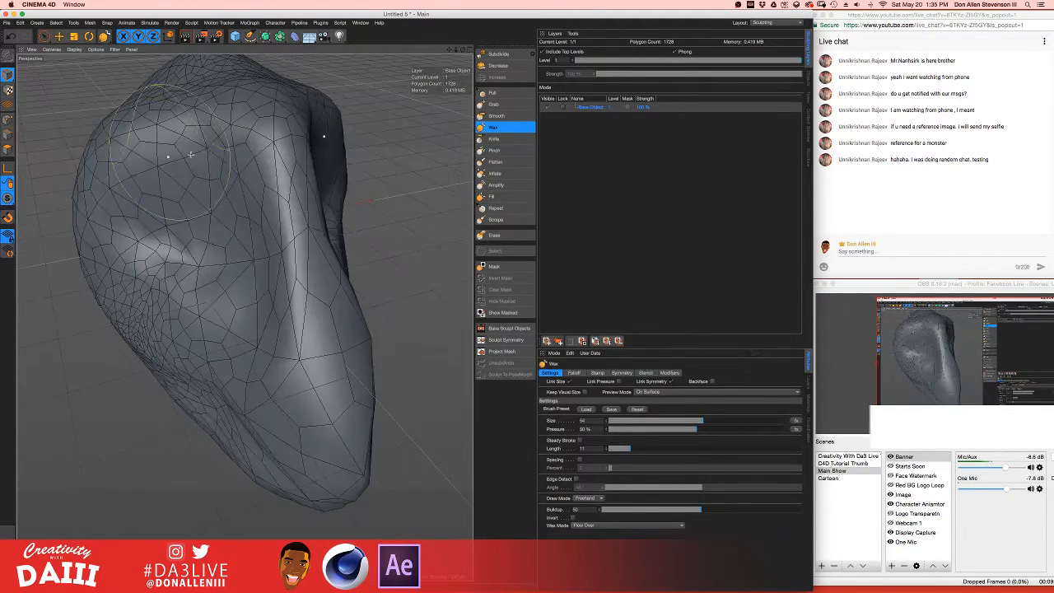
{"action": "mouse_move", "coordinate": [239, 153]}
{"action": "left_mouse_down"}
{"action": "mouse_move", "coordinate": [272, 268]}
{"action": "mouse_move", "coordinate": [247, 310]}
{"action": "left_mouse_up"}
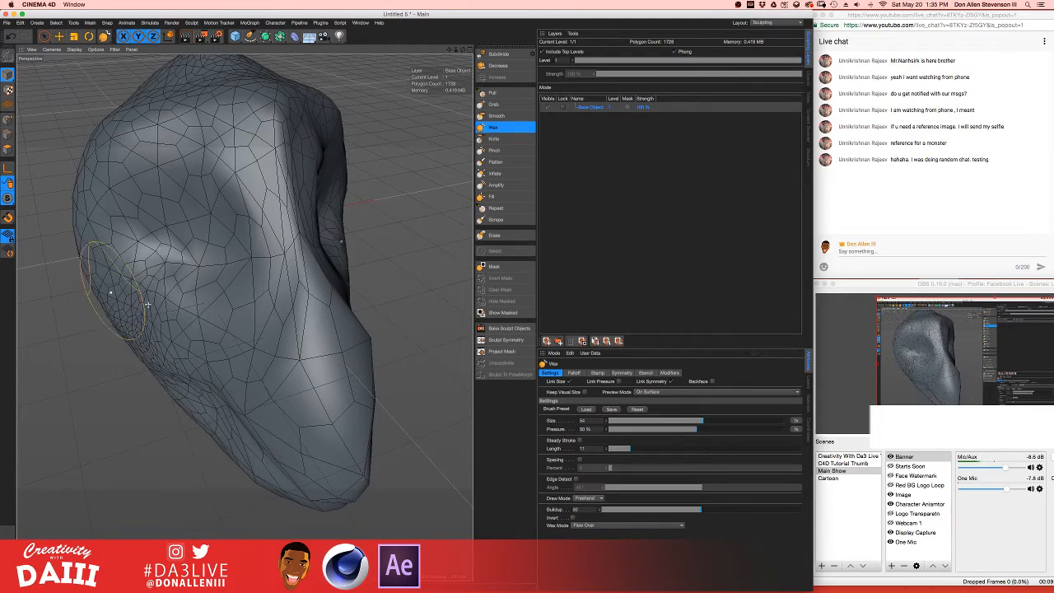
{"action": "mouse_move", "coordinate": [148, 304]}
{"action": "left_mouse_down"}
{"action": "mouse_move", "coordinate": [132, 291]}
{"action": "mouse_move", "coordinate": [200, 263]}
{"action": "mouse_move", "coordinate": [247, 312]}
{"action": "mouse_move", "coordinate": [374, 233]}
{"action": "mouse_move", "coordinate": [345, 238]}
{"action": "left_mouse_up"}
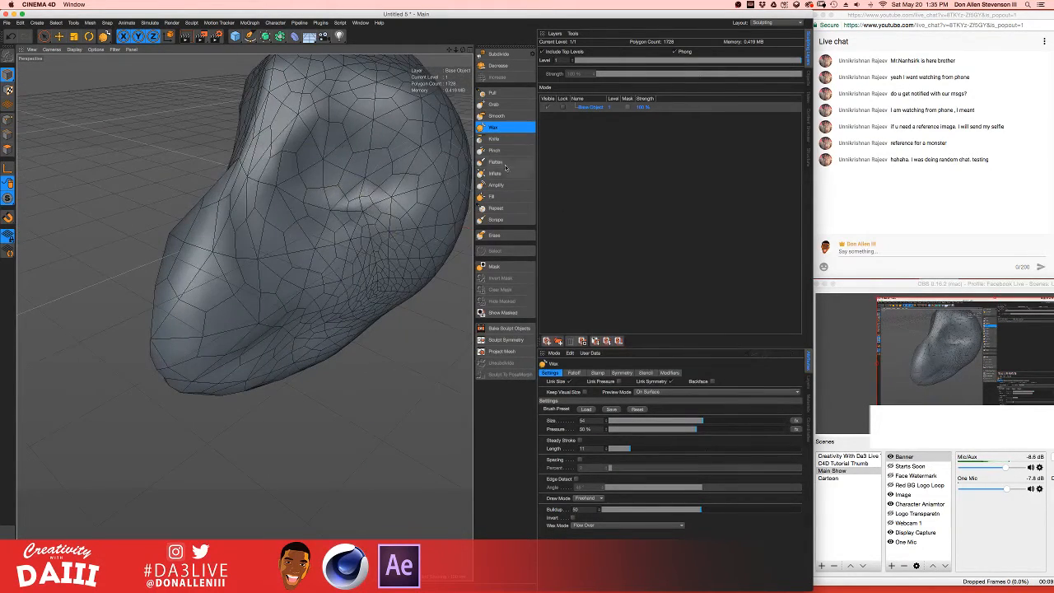
- Push the eye sockets deeper beside the nose bridge with the Grab brush at size 54
{"action": "left_click", "coordinate": [493, 104]}
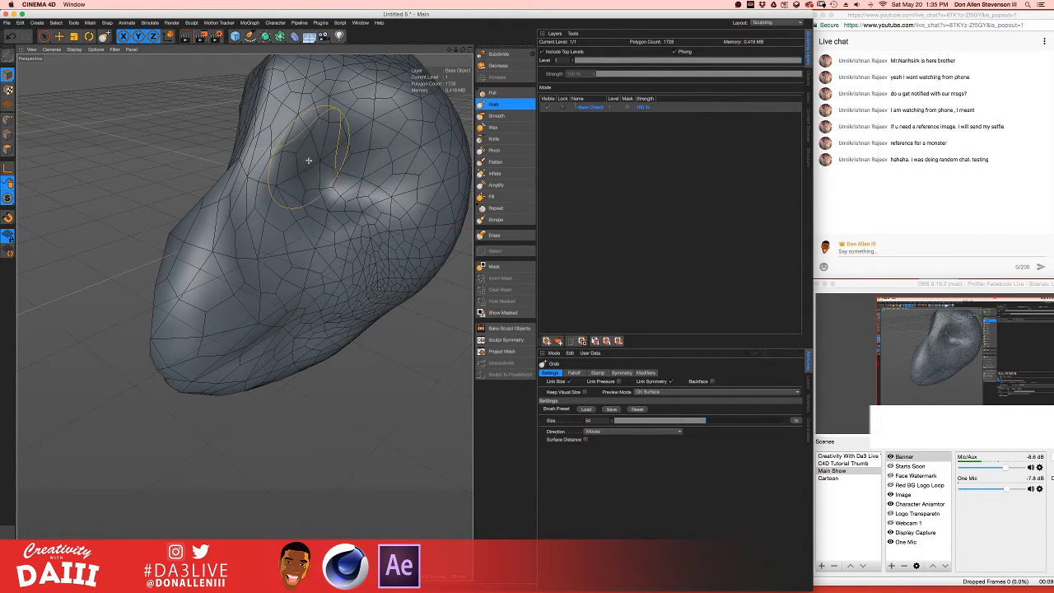
{"action": "left_click_drag", "start_coordinate": [285, 169], "coordinate": [321, 157], "text": "alt"}
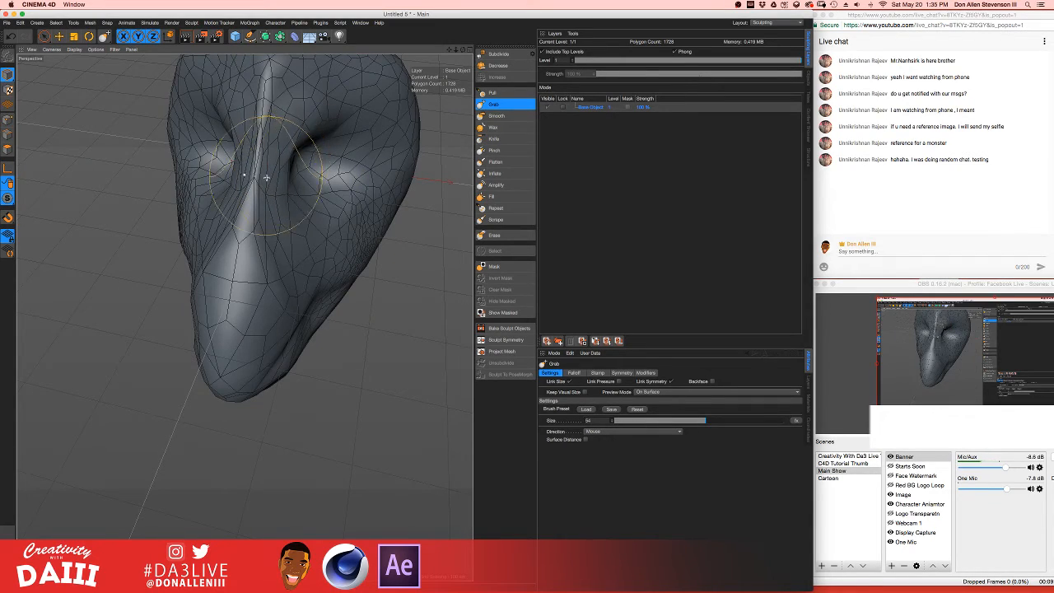
{"action": "mouse_move", "coordinate": [266, 177]}
{"action": "left_mouse_down", "text": "alt"}
{"action": "mouse_move", "coordinate": [277, 169]}
{"action": "mouse_move", "coordinate": [277, 179]}
{"action": "mouse_move", "coordinate": [225, 153]}
{"action": "mouse_move", "coordinate": [247, 164]}
{"action": "left_mouse_up", "text": "alt"}
- Bulge rounded eye forms out of both sockets with the Pull brush at size 54
{"action": "left_click", "coordinate": [494, 92]}
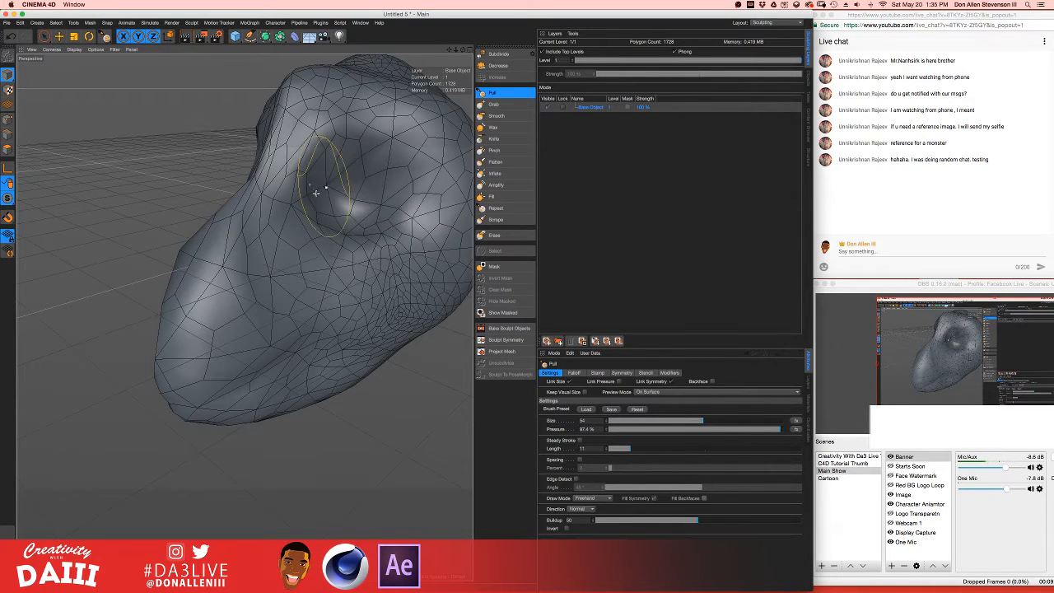
{"action": "left_click_drag", "start_coordinate": [316, 193], "coordinate": [391, 173], "text": "alt"}
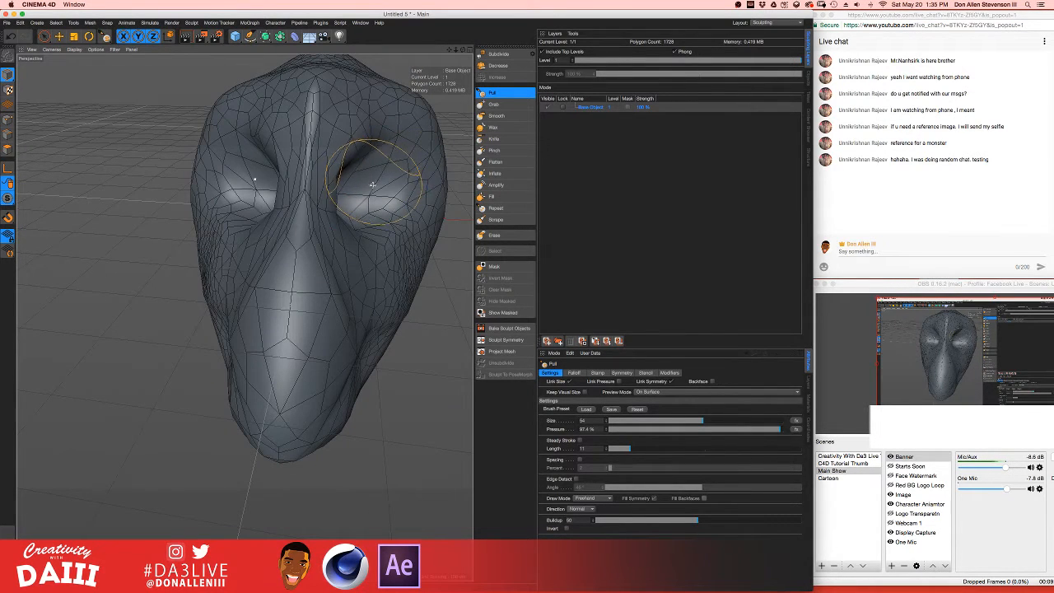
{"action": "mouse_move", "coordinate": [324, 192]}
{"action": "left_mouse_down", "text": "alt"}
{"action": "mouse_move", "coordinate": [353, 165]}
{"action": "mouse_move", "coordinate": [255, 206]}
{"action": "mouse_move", "coordinate": [296, 215]}
{"action": "mouse_move", "coordinate": [266, 219]}
{"action": "mouse_move", "coordinate": [320, 222]}
{"action": "left_mouse_up", "text": "alt"}
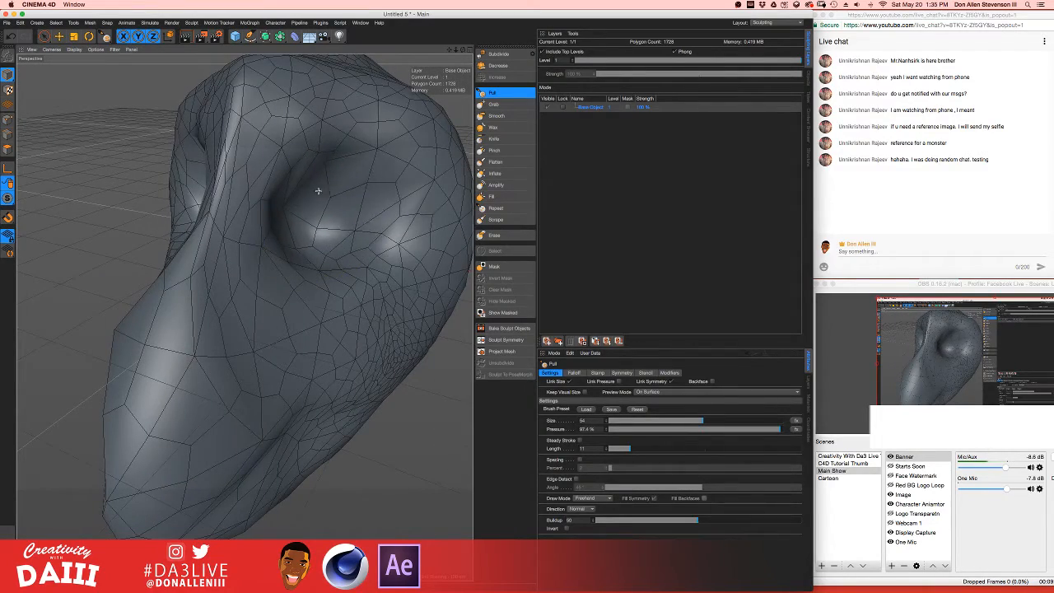
{"action": "mouse_move", "coordinate": [197, 197]}
{"action": "left_mouse_down", "text": "alt"}
{"action": "mouse_move", "coordinate": [293, 197]}
{"action": "mouse_move", "coordinate": [348, 216]}
{"action": "mouse_move", "coordinate": [219, 188]}
{"action": "mouse_move", "coordinate": [313, 226]}
{"action": "mouse_move", "coordinate": [275, 223]}
{"action": "mouse_move", "coordinate": [275, 208]}
{"action": "mouse_move", "coordinate": [298, 194]}
{"action": "mouse_move", "coordinate": [266, 192]}
{"action": "left_mouse_up", "text": "alt"}
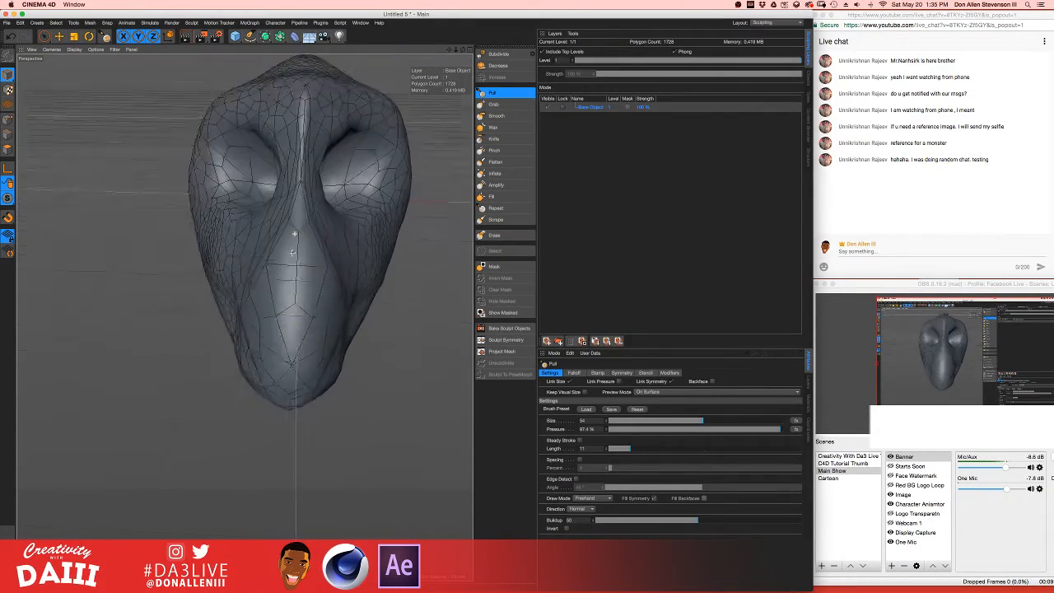
- Shape the snout, nose ridge and hollow behind the jaw with the Pull brush
{"action": "mouse_move", "coordinate": [317, 225]}
{"action": "left_mouse_down", "text": "alt"}
{"action": "mouse_move", "coordinate": [302, 233]}
{"action": "mouse_move", "coordinate": [348, 230]}
{"action": "mouse_move", "coordinate": [325, 273]}
{"action": "left_mouse_up", "text": "alt"}
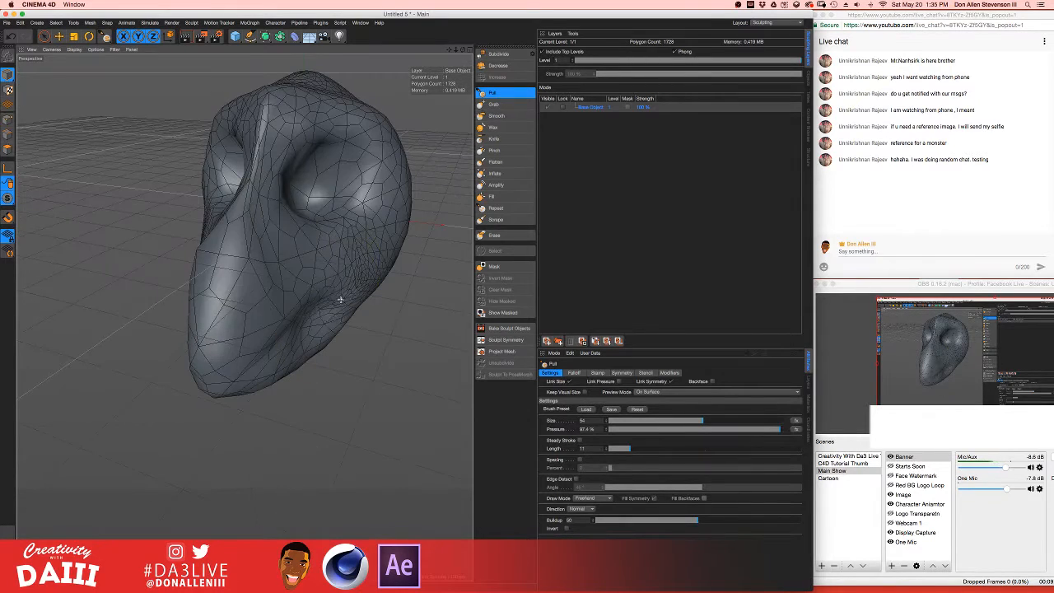
{"action": "scroll", "coordinate": [245, 317], "scroll_direction": "up", "scroll_amount": 5}
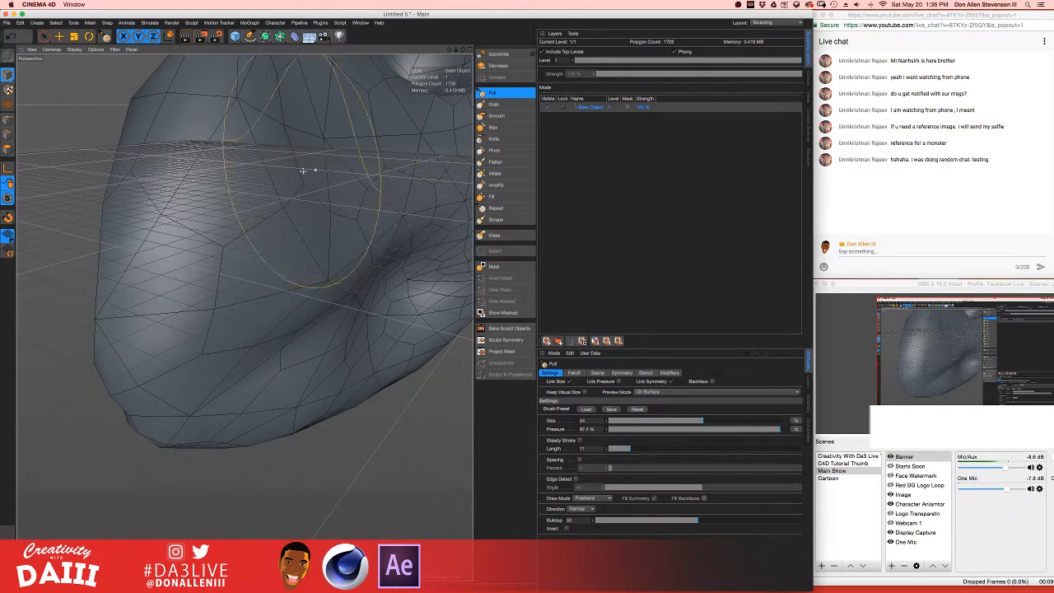
{"action": "mouse_move", "coordinate": [302, 170]}
{"action": "left_mouse_down", "text": "alt"}
{"action": "mouse_move", "coordinate": [312, 184]}
{"action": "mouse_move", "coordinate": [277, 145]}
{"action": "mouse_move", "coordinate": [272, 228]}
{"action": "mouse_move", "coordinate": [302, 219]}
{"action": "mouse_move", "coordinate": [271, 235]}
{"action": "mouse_move", "coordinate": [176, 206]}
{"action": "mouse_move", "coordinate": [287, 284]}
{"action": "mouse_move", "coordinate": [263, 275]}
{"action": "mouse_move", "coordinate": [287, 288]}
{"action": "mouse_move", "coordinate": [252, 284]}
{"action": "mouse_move", "coordinate": [249, 317]}
{"action": "mouse_move", "coordinate": [235, 260]}
{"action": "mouse_move", "coordinate": [318, 337]}
{"action": "left_mouse_up", "text": "alt"}
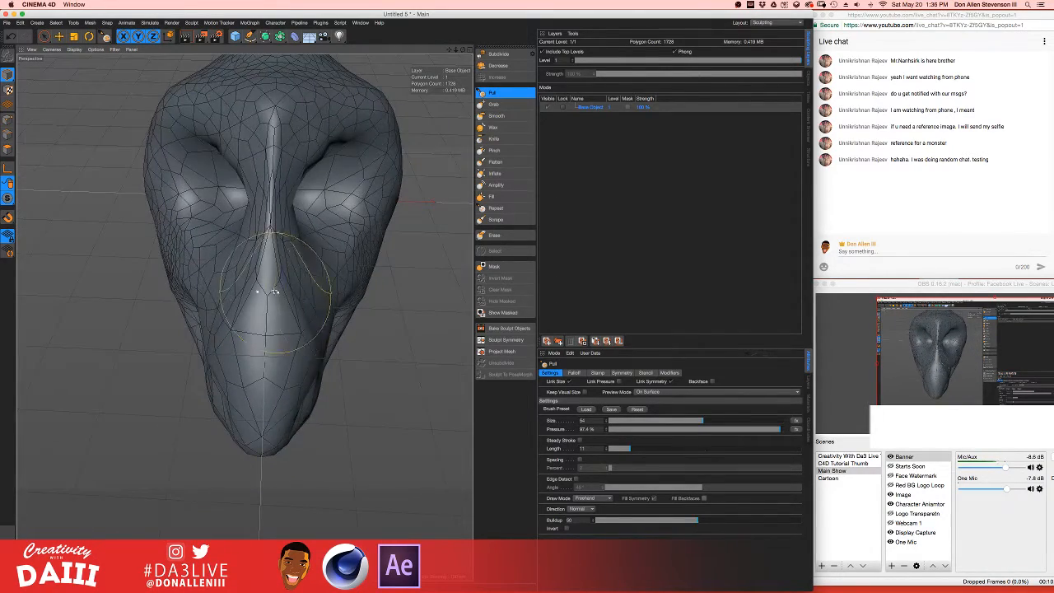
{"action": "left_click_drag", "start_coordinate": [274, 292], "coordinate": [354, 263], "text": "alt"}
- Cut a mouth line along the jaw toward the snout tip with the Knife brush, its pressure set to 5.8%
{"action": "left_click", "coordinate": [495, 130]}
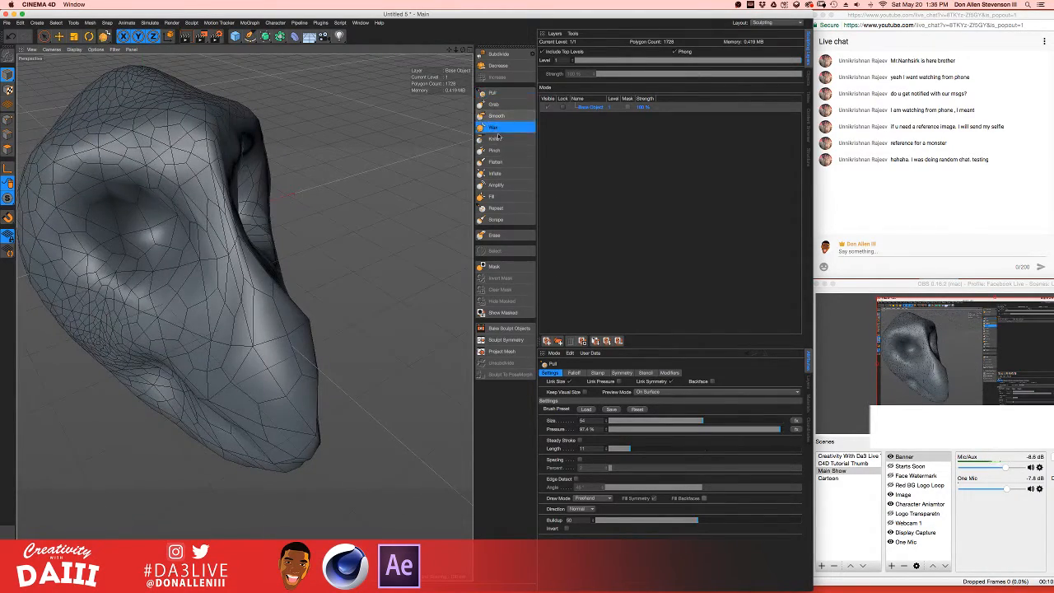
{"action": "left_click", "coordinate": [495, 138]}
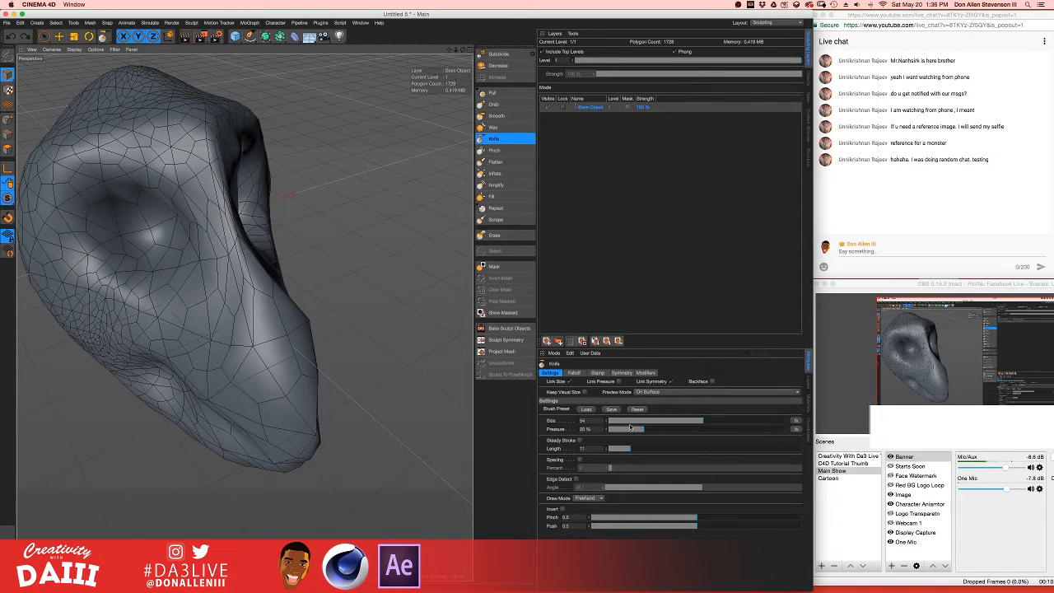
{"action": "left_click_drag", "start_coordinate": [631, 426], "coordinate": [621, 432]}
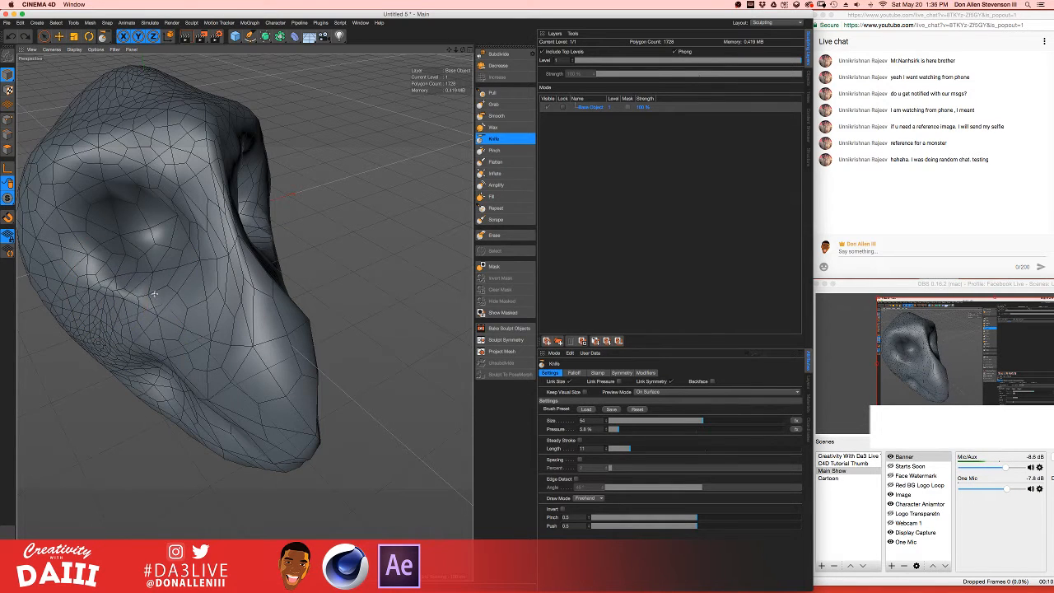
{"action": "left_click_drag", "start_coordinate": [257, 268], "coordinate": [312, 235], "text": "alt"}
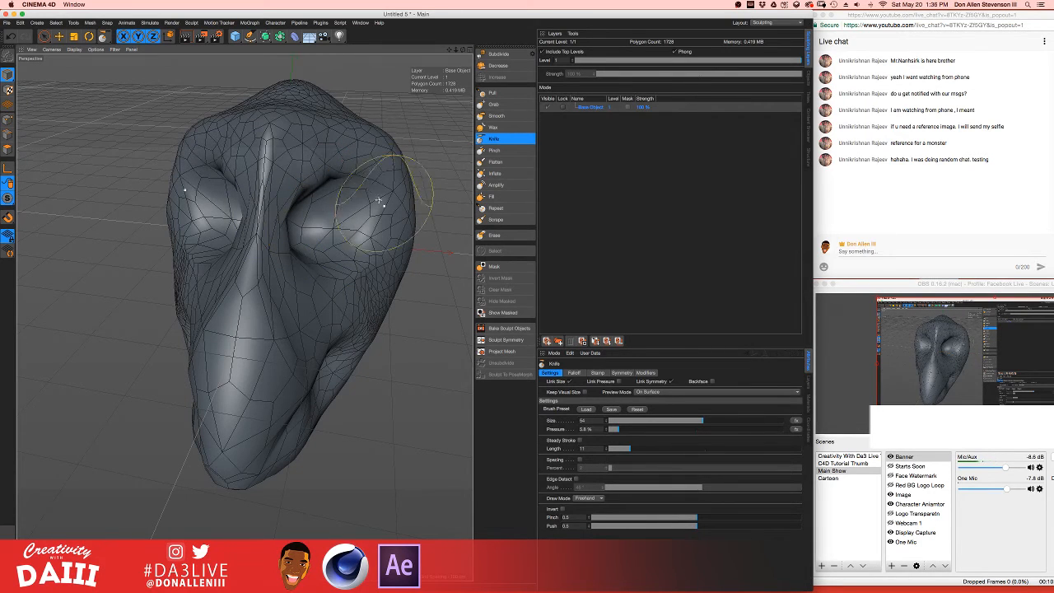
{"action": "left_click_drag", "start_coordinate": [296, 239], "coordinate": [210, 340], "text": "alt"}
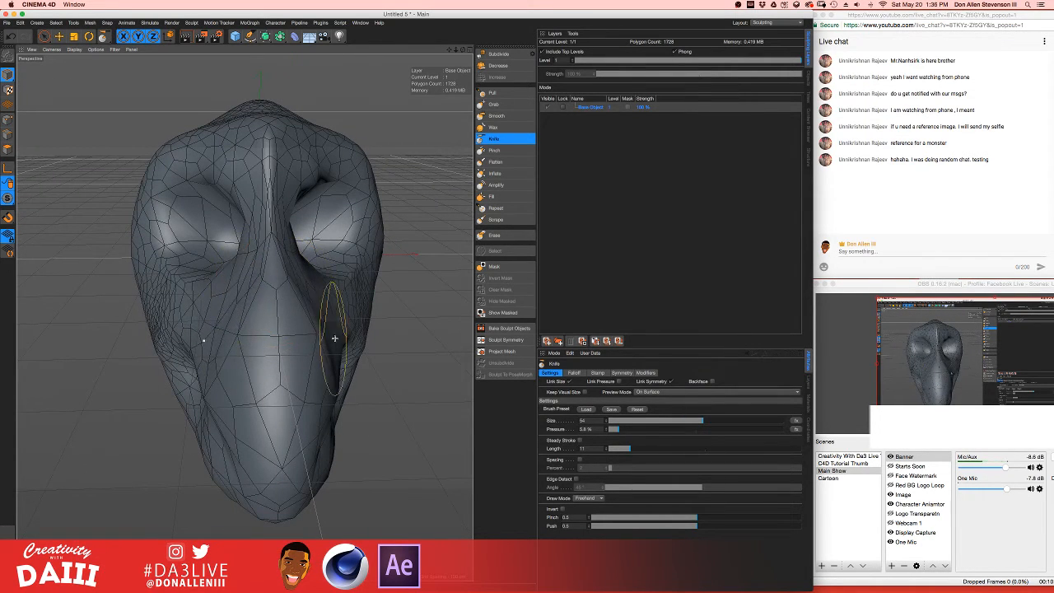
{"action": "left_click_drag", "start_coordinate": [334, 338], "coordinate": [272, 287], "text": "alt"}
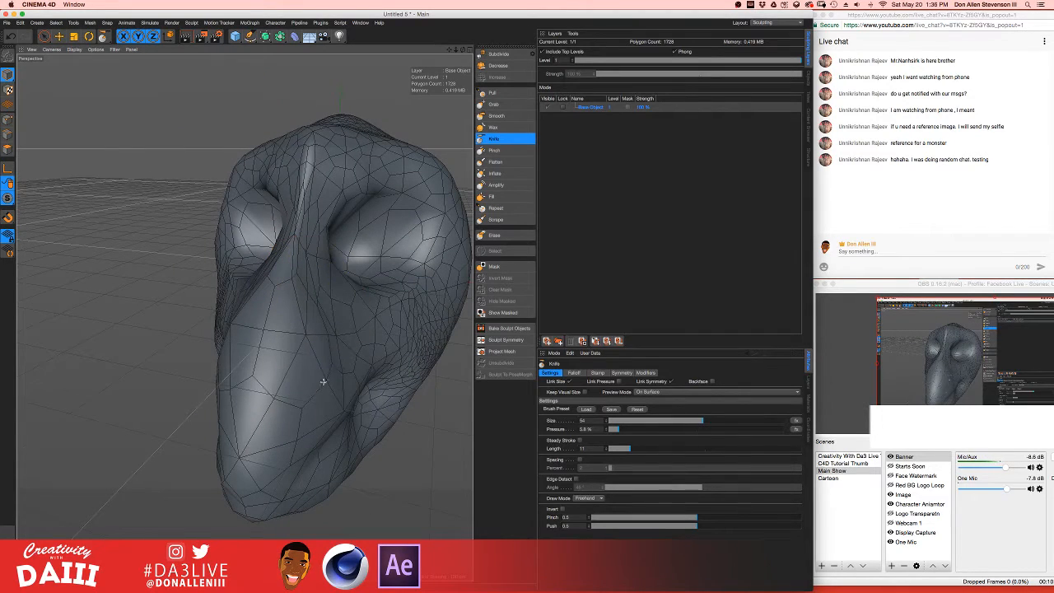
{"action": "mouse_move", "coordinate": [326, 366]}
{"action": "left_mouse_down", "text": "alt"}
{"action": "mouse_move", "coordinate": [354, 345]}
{"action": "mouse_move", "coordinate": [325, 350]}
{"action": "mouse_move", "coordinate": [329, 385]}
{"action": "left_mouse_up", "text": "alt"}
{"action": "mouse_move", "coordinate": [393, 458]}
{"action": "left_mouse_down"}
{"action": "mouse_move", "coordinate": [255, 494]}
{"action": "mouse_move", "coordinate": [391, 443]}
{"action": "left_mouse_up"}
{"action": "left_click_drag", "start_coordinate": [360, 476], "coordinate": [254, 508]}
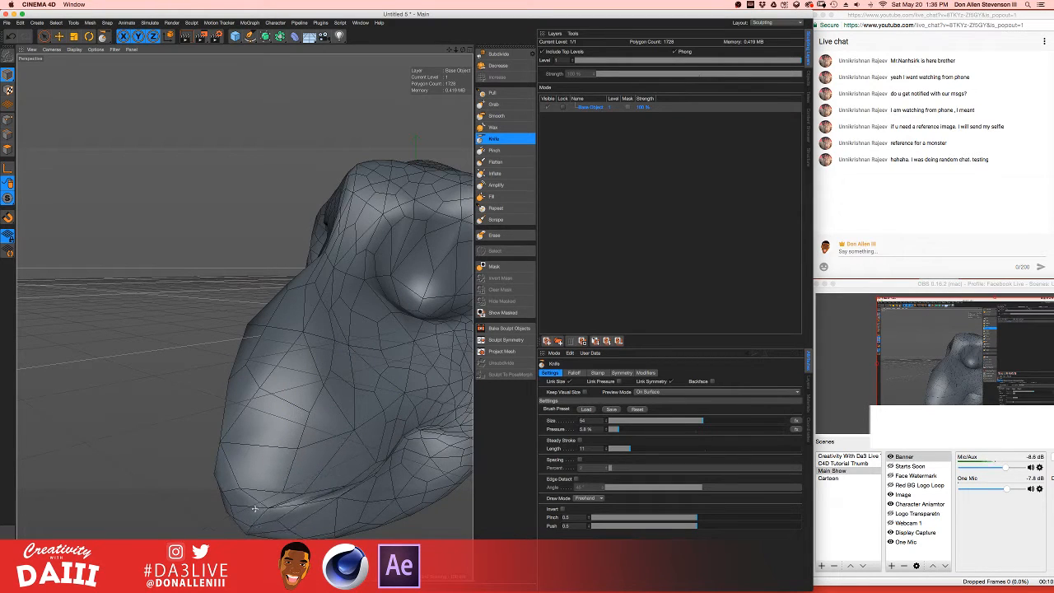
- Sharpen the mouth crease along the lower jaw with the Knife brush, checking it from the front and side
{"action": "mouse_move", "coordinate": [278, 386]}
{"action": "left_mouse_down", "text": "alt"}
{"action": "mouse_move", "coordinate": [247, 380]}
{"action": "mouse_move", "coordinate": [313, 385]}
{"action": "mouse_move", "coordinate": [280, 350]}
{"action": "mouse_move", "coordinate": [266, 354]}
{"action": "mouse_move", "coordinate": [311, 383]}
{"action": "mouse_move", "coordinate": [278, 349]}
{"action": "left_mouse_up", "text": "alt"}
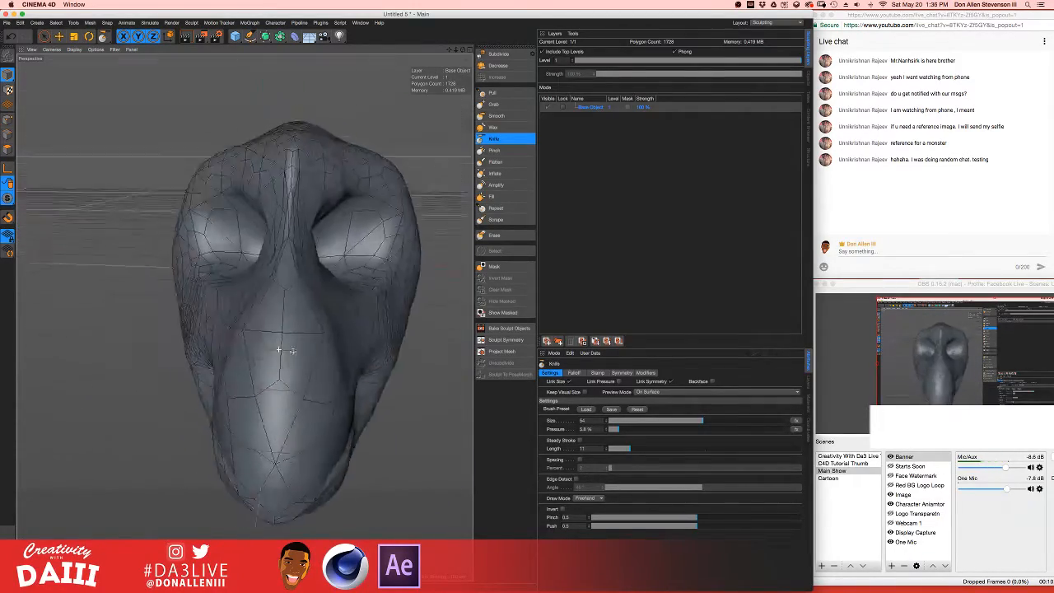
{"action": "mouse_move", "coordinate": [278, 350]}
{"action": "left_mouse_down", "text": "alt"}
{"action": "mouse_move", "coordinate": [338, 330]}
{"action": "mouse_move", "coordinate": [285, 312]}
{"action": "mouse_move", "coordinate": [476, 153]}
{"action": "left_mouse_up", "text": "alt"}
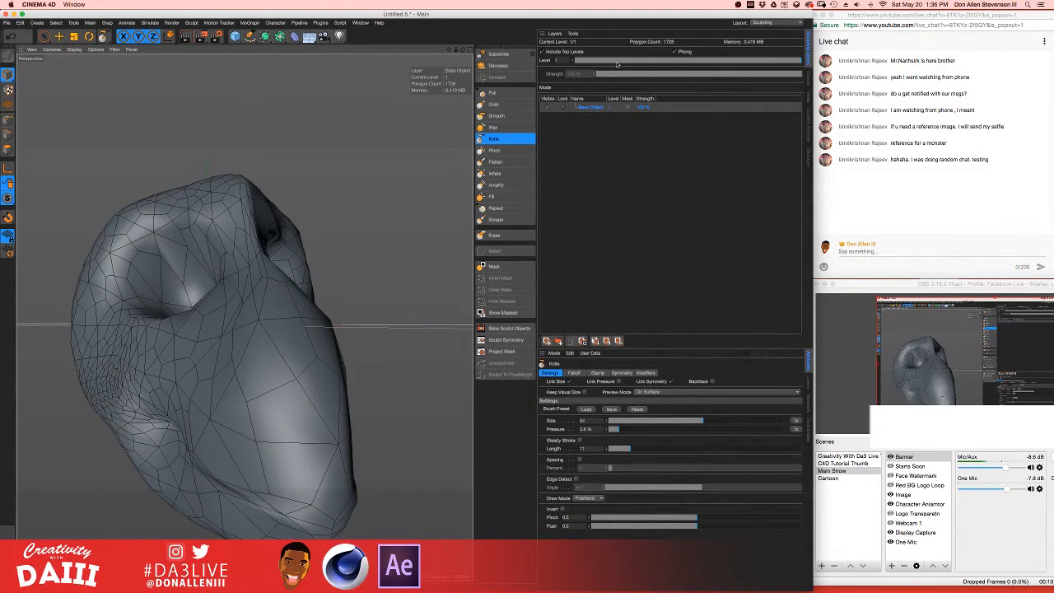
{"action": "mouse_move", "coordinate": [247, 296]}
{"action": "left_mouse_down", "text": "alt"}
{"action": "mouse_move", "coordinate": [223, 308]}
{"action": "mouse_move", "coordinate": [278, 381]}
{"action": "mouse_move", "coordinate": [199, 297]}
{"action": "mouse_move", "coordinate": [260, 283]}
{"action": "left_mouse_up", "text": "alt"}
{"action": "mouse_move", "coordinate": [324, 63]}
{"action": "left_mouse_down", "text": "alt"}
{"action": "mouse_move", "coordinate": [360, 231]}
{"action": "mouse_move", "coordinate": [296, 220]}
{"action": "left_mouse_up", "text": "alt"}
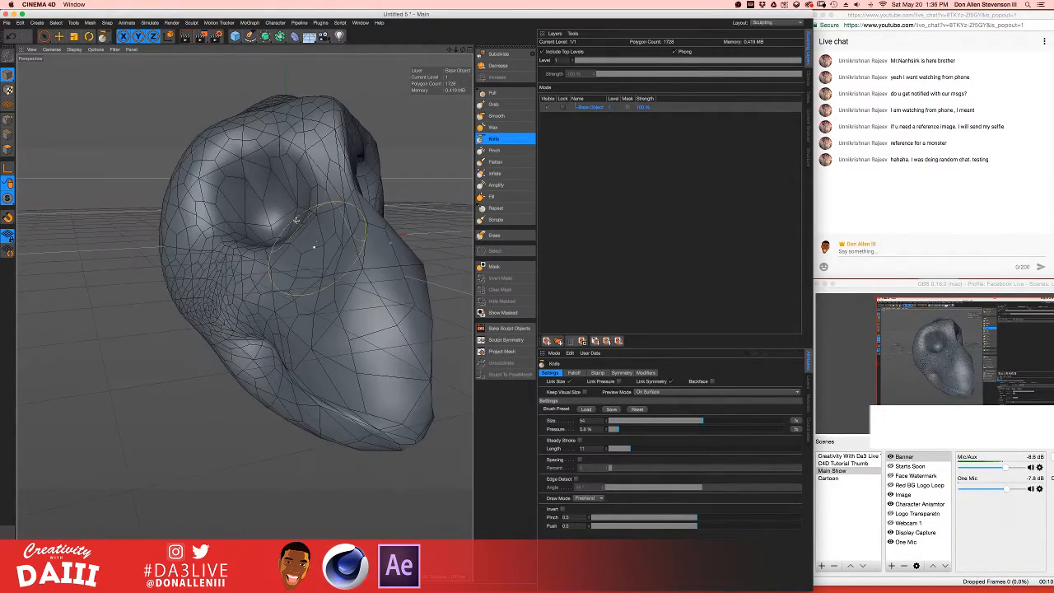
{"action": "left_click_drag", "start_coordinate": [301, 154], "coordinate": [394, 121], "text": "alt"}
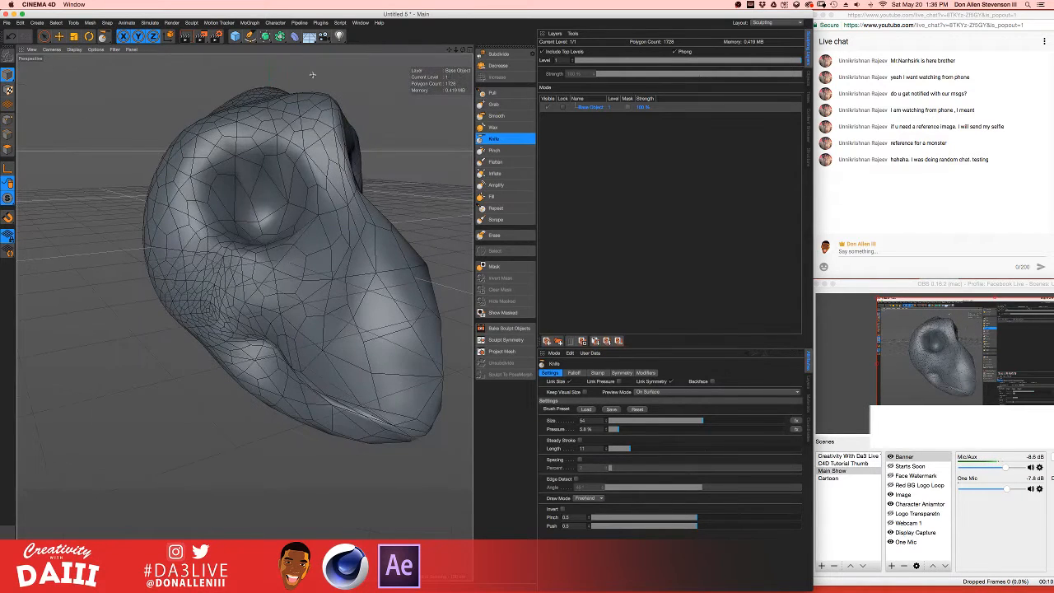
{"action": "left_click", "coordinate": [778, 23]}
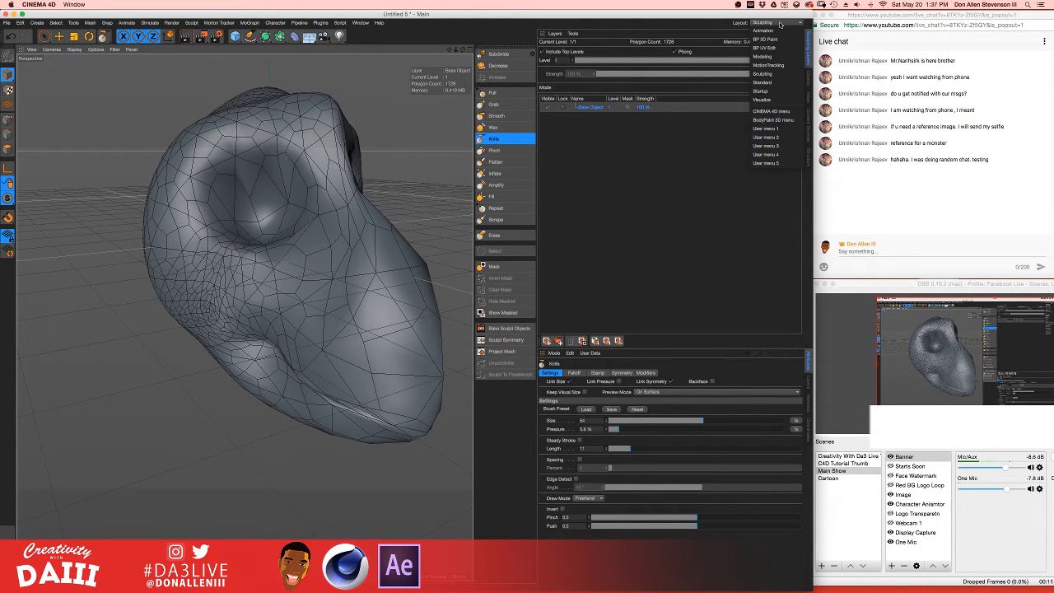
{"action": "left_click", "coordinate": [714, 17]}
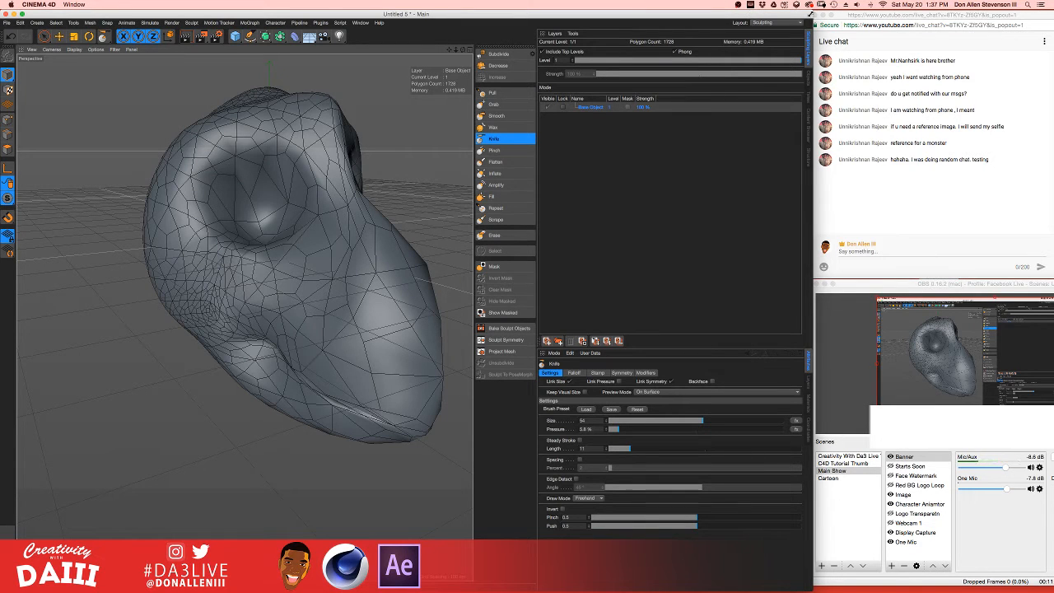
{"action": "mouse_move", "coordinate": [809, 15]}
{"action": "left_mouse_down"}
{"action": "mouse_move", "coordinate": [1036, 6]}
{"action": "mouse_move", "coordinate": [813, 5]}
{"action": "left_mouse_up"}
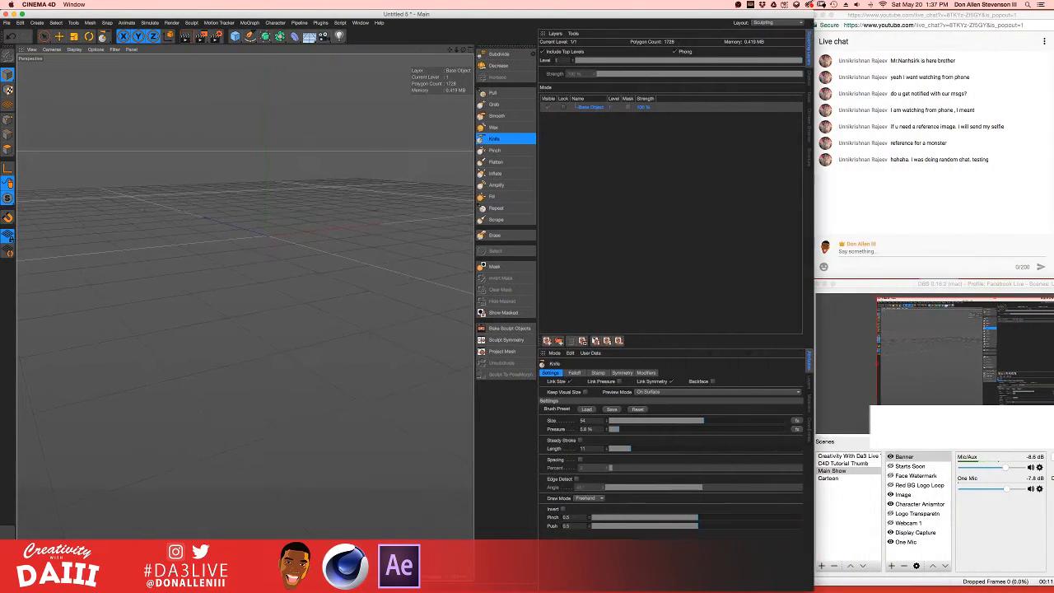
- Soften the brow, eye sockets and nose ridge on both sides of the head with the Smooth brush
{"action": "scroll", "coordinate": [391, 164], "scroll_direction": "up", "scroll_amount": 3}
{"action": "left_click_drag", "start_coordinate": [391, 164], "coordinate": [293, 218], "text": "alt"}
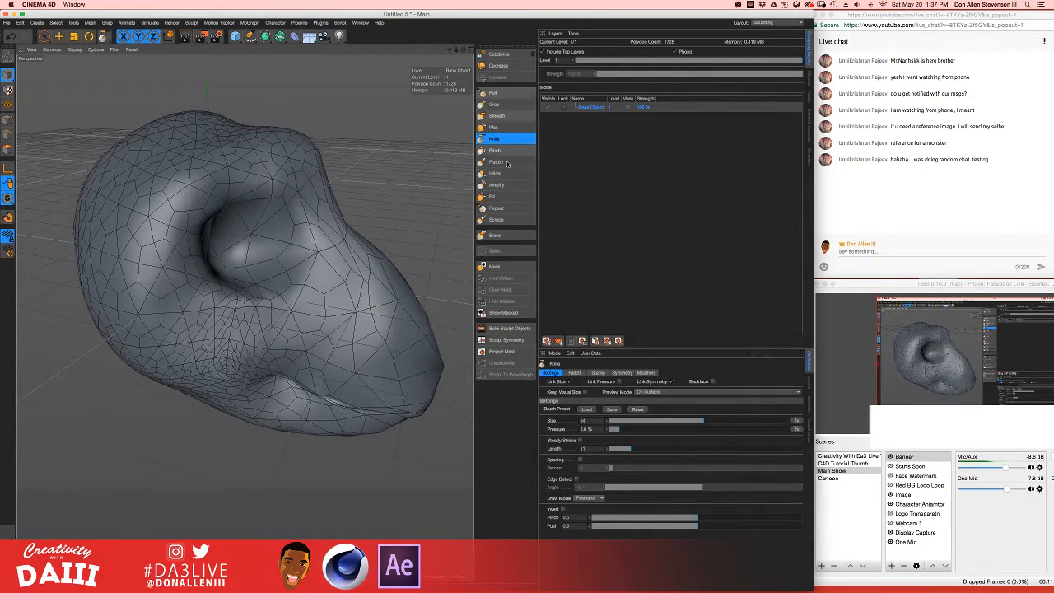
{"action": "left_click", "coordinate": [496, 116]}
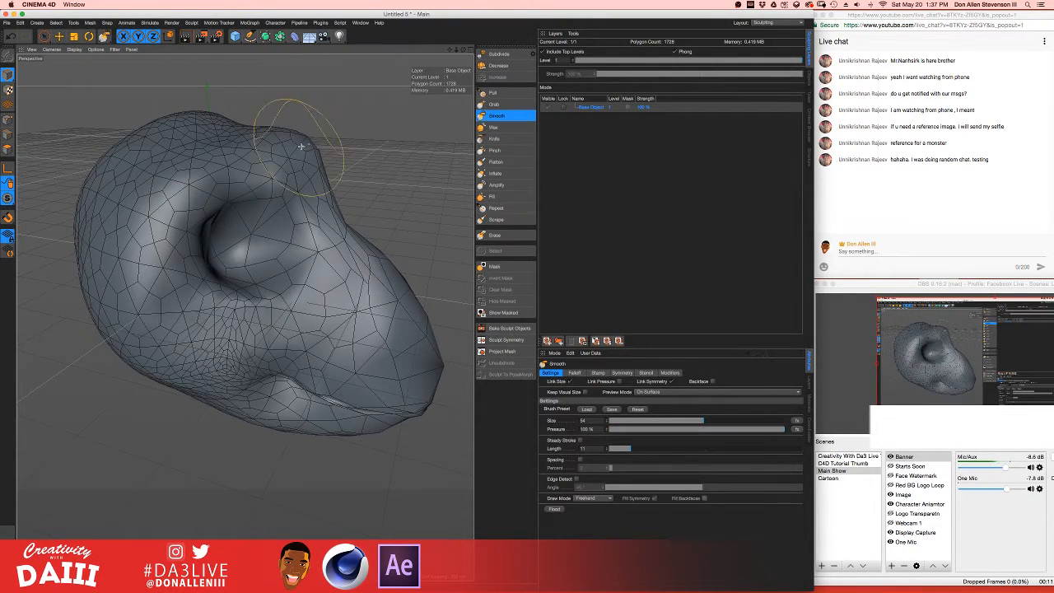
{"action": "mouse_move", "coordinate": [325, 165]}
{"action": "left_mouse_down", "text": "alt"}
{"action": "mouse_move", "coordinate": [254, 170]}
{"action": "mouse_move", "coordinate": [266, 260]}
{"action": "mouse_move", "coordinate": [230, 206]}
{"action": "left_mouse_up", "text": "alt"}
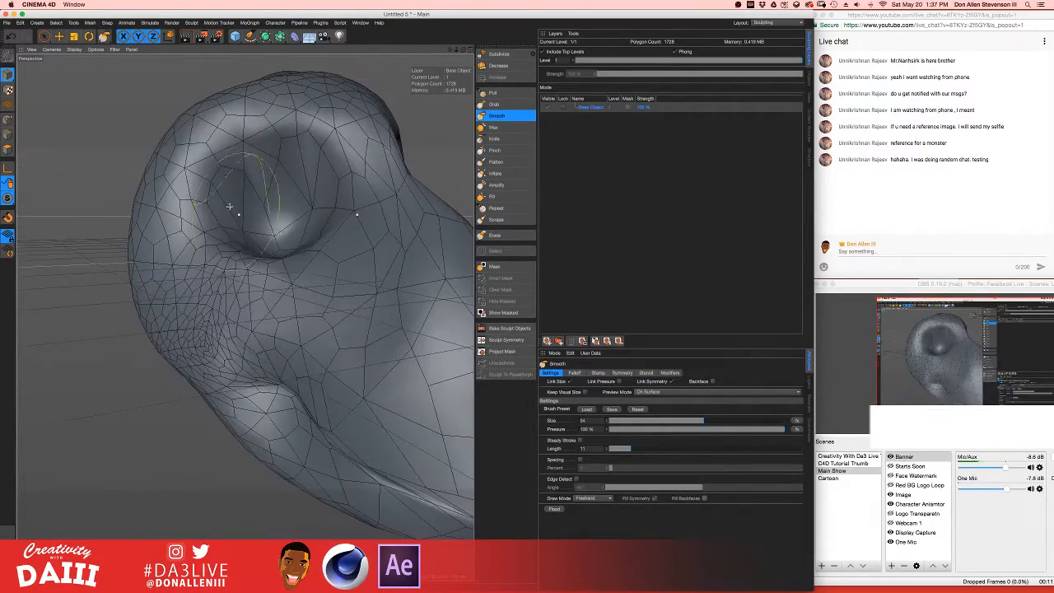
{"action": "left_click_drag", "start_coordinate": [160, 303], "coordinate": [139, 112], "text": "alt"}
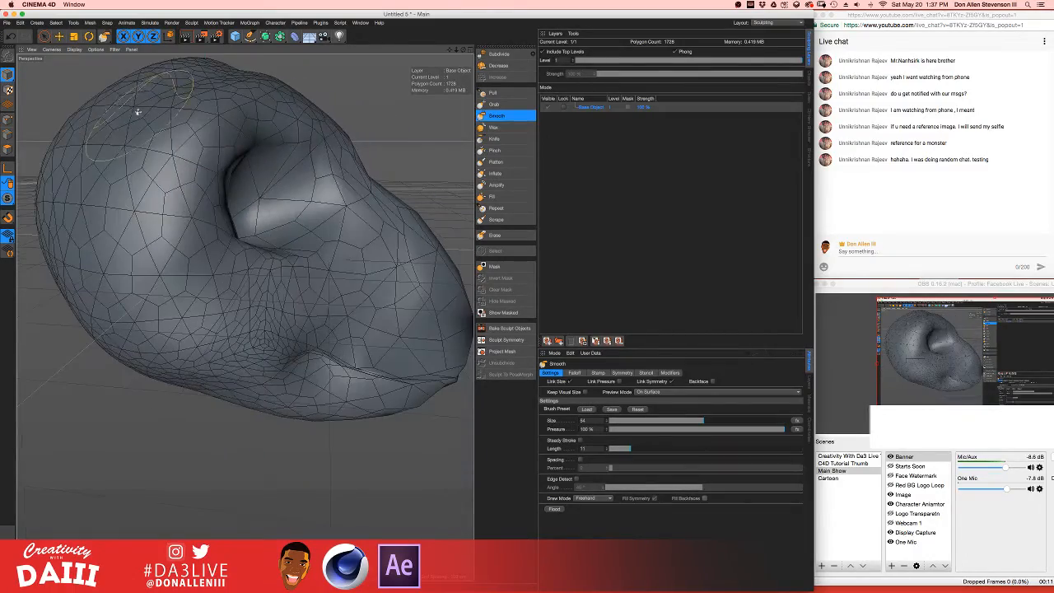
{"action": "mouse_move", "coordinate": [80, 227]}
{"action": "left_mouse_down", "text": "alt"}
{"action": "mouse_move", "coordinate": [124, 212]}
{"action": "mouse_move", "coordinate": [184, 162]}
{"action": "mouse_move", "coordinate": [140, 186]}
{"action": "left_mouse_up", "text": "alt"}
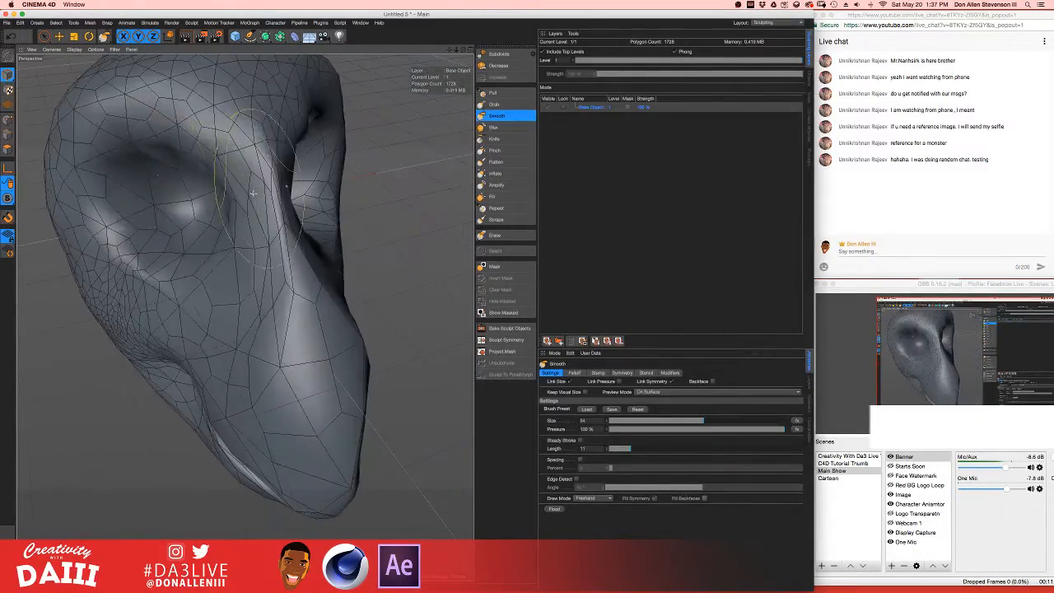
{"action": "mouse_move", "coordinate": [255, 194]}
{"action": "left_mouse_down", "text": "alt"}
{"action": "mouse_move", "coordinate": [184, 175]}
{"action": "mouse_move", "coordinate": [247, 206]}
{"action": "mouse_move", "coordinate": [236, 197]}
{"action": "mouse_move", "coordinate": [252, 195]}
{"action": "mouse_move", "coordinate": [227, 220]}
{"action": "mouse_move", "coordinate": [273, 183]}
{"action": "mouse_move", "coordinate": [219, 188]}
{"action": "mouse_move", "coordinate": [266, 189]}
{"action": "mouse_move", "coordinate": [233, 191]}
{"action": "mouse_move", "coordinate": [255, 206]}
{"action": "mouse_move", "coordinate": [247, 212]}
{"action": "left_mouse_up", "text": "alt"}
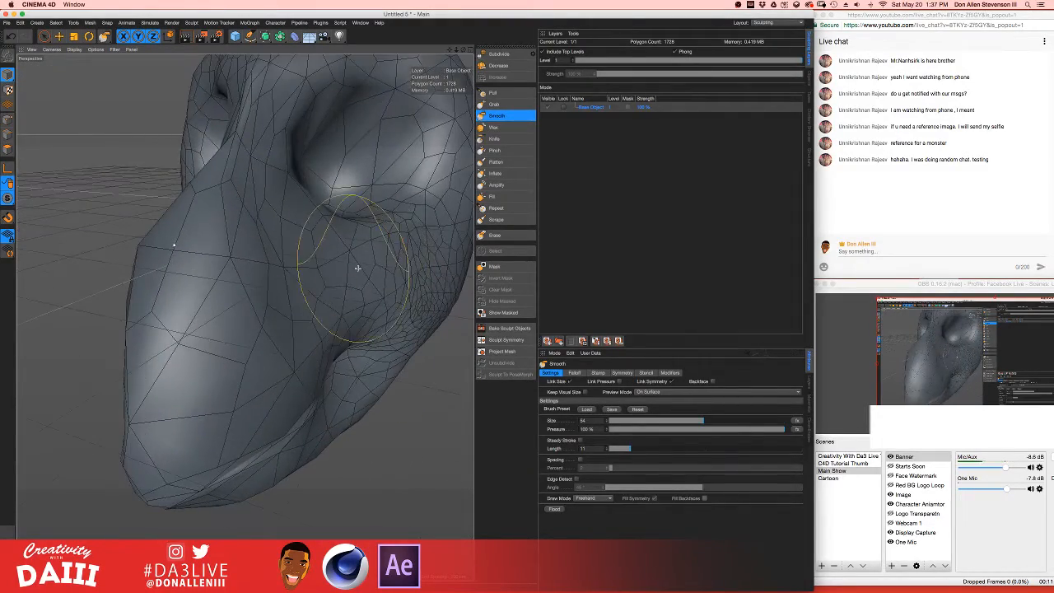
{"action": "scroll", "coordinate": [358, 268], "scroll_direction": "down", "scroll_amount": 5}
{"action": "left_click_drag", "start_coordinate": [353, 258], "coordinate": [331, 262], "text": "alt"}
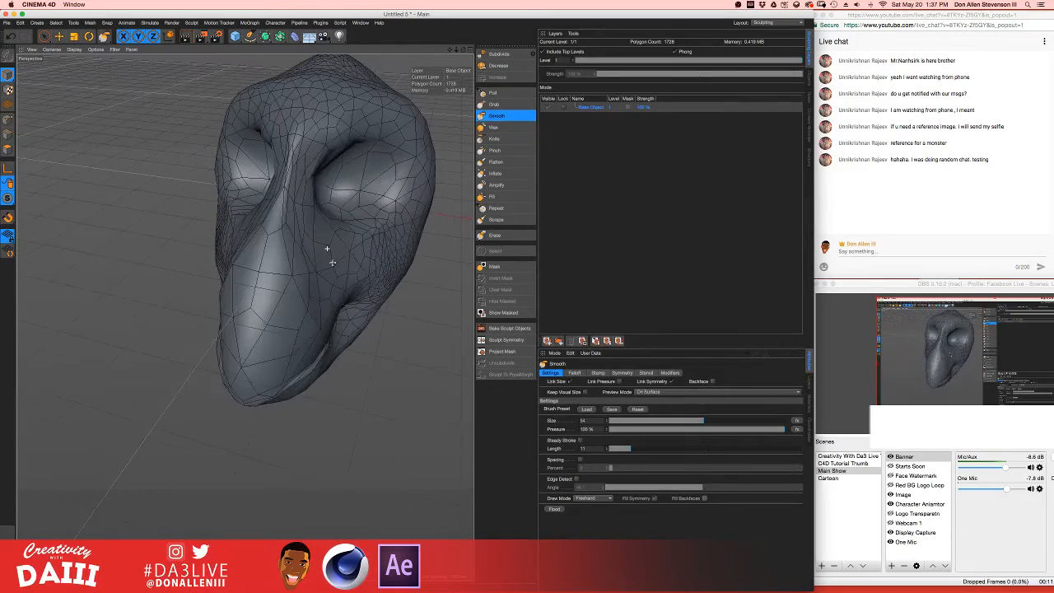
{"action": "mouse_move", "coordinate": [348, 217]}
{"action": "left_mouse_down", "text": "alt"}
{"action": "mouse_move", "coordinate": [313, 212]}
{"action": "mouse_move", "coordinate": [380, 200]}
{"action": "left_mouse_up", "text": "alt"}
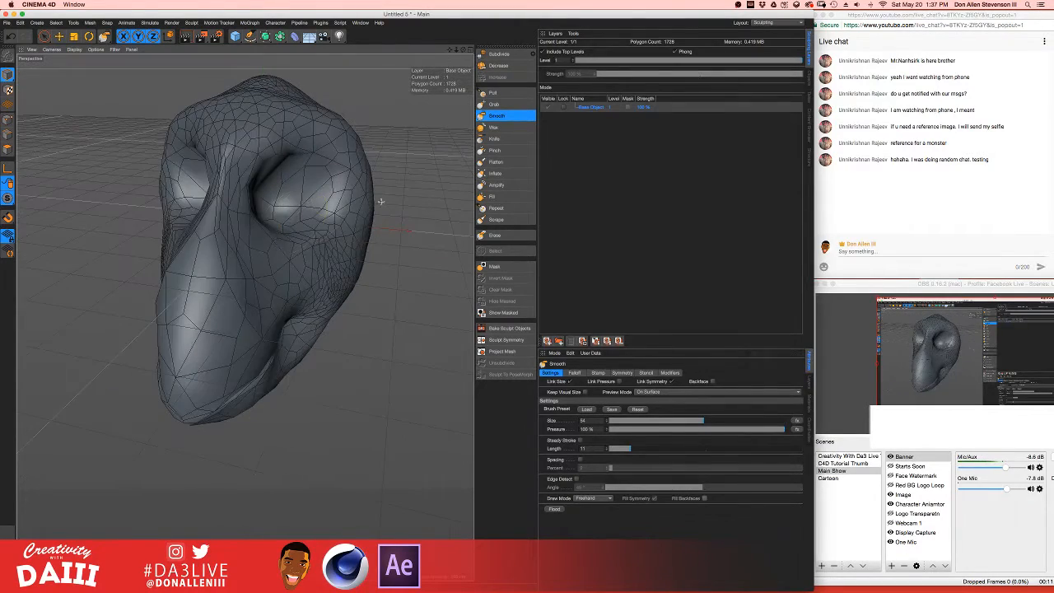
{"action": "mouse_move", "coordinate": [236, 241]}
{"action": "left_mouse_down", "text": "alt"}
{"action": "mouse_move", "coordinate": [287, 281]}
{"action": "mouse_move", "coordinate": [312, 241]}
{"action": "left_mouse_up", "text": "alt"}
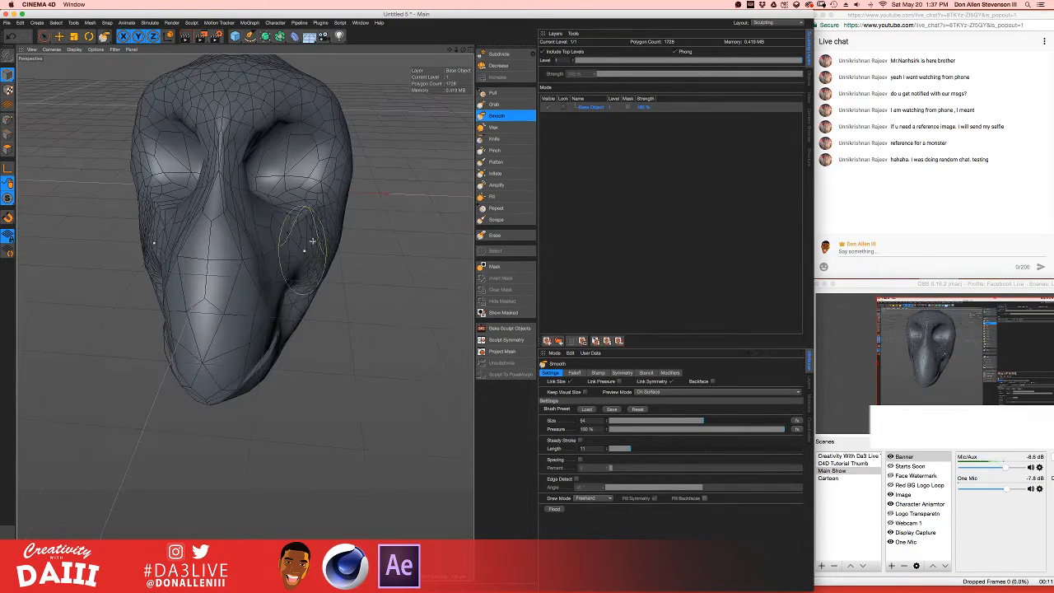
{"action": "mouse_move", "coordinate": [256, 277]}
{"action": "left_mouse_down", "text": "alt"}
{"action": "mouse_move", "coordinate": [341, 266]}
{"action": "mouse_move", "coordinate": [309, 275]}
{"action": "left_mouse_up", "text": "alt"}
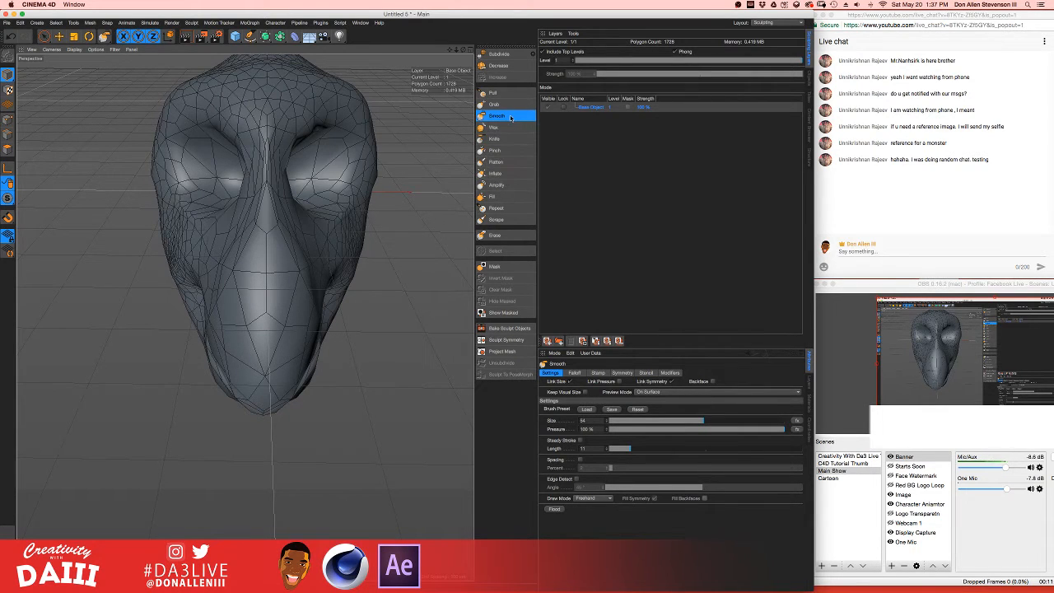
- Smooth away the mouth crease and round off the snout and lower jaw with the Smooth brush
{"action": "mouse_move", "coordinate": [308, 247]}
{"action": "left_mouse_down", "text": "alt"}
{"action": "mouse_move", "coordinate": [302, 268]}
{"action": "mouse_move", "coordinate": [261, 256]}
{"action": "left_mouse_up", "text": "alt"}
{"action": "mouse_move", "coordinate": [197, 333]}
{"action": "left_mouse_down"}
{"action": "mouse_move", "coordinate": [282, 285]}
{"action": "mouse_move", "coordinate": [191, 329]}
{"action": "mouse_move", "coordinate": [206, 247]}
{"action": "mouse_move", "coordinate": [185, 210]}
{"action": "mouse_move", "coordinate": [247, 313]}
{"action": "mouse_move", "coordinate": [329, 255]}
{"action": "left_mouse_up"}
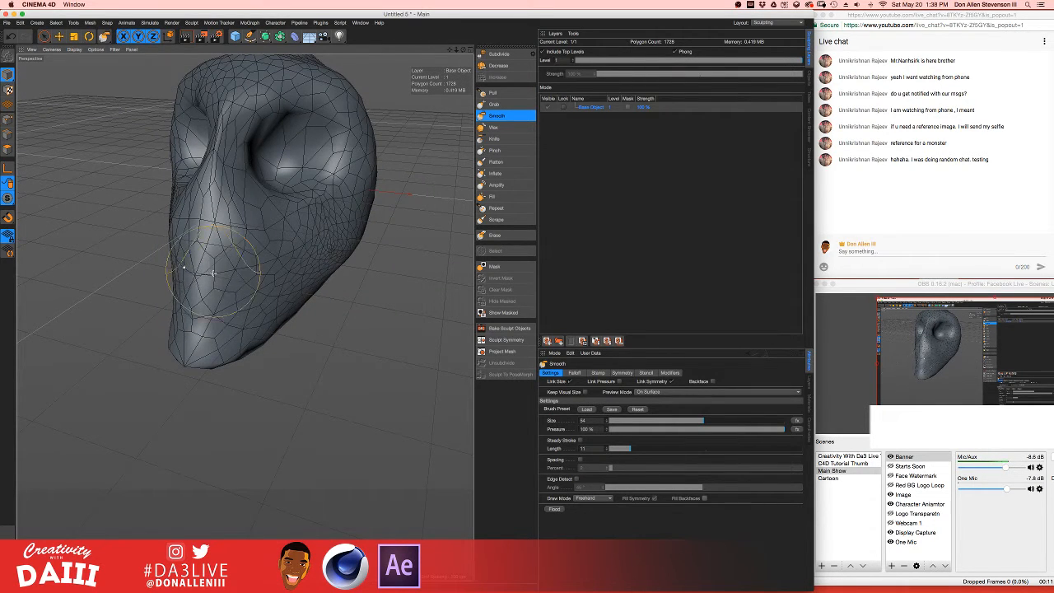
{"action": "mouse_move", "coordinate": [197, 289]}
{"action": "left_mouse_down", "text": "alt"}
{"action": "mouse_move", "coordinate": [247, 318]}
{"action": "mouse_move", "coordinate": [211, 278]}
{"action": "mouse_move", "coordinate": [195, 310]}
{"action": "mouse_move", "coordinate": [284, 362]}
{"action": "mouse_move", "coordinate": [219, 333]}
{"action": "mouse_move", "coordinate": [245, 352]}
{"action": "mouse_move", "coordinate": [304, 351]}
{"action": "mouse_move", "coordinate": [258, 312]}
{"action": "mouse_move", "coordinate": [242, 313]}
{"action": "mouse_move", "coordinate": [257, 251]}
{"action": "left_mouse_up", "text": "alt"}
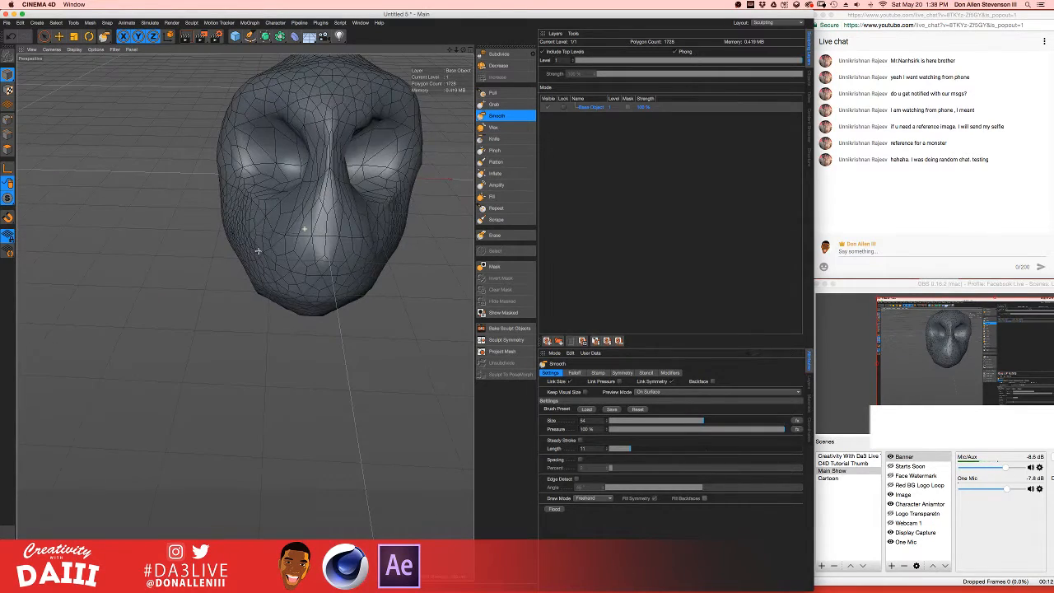
{"action": "scroll", "coordinate": [336, 215], "scroll_direction": "up", "scroll_amount": 5}
{"action": "middle_click_drag", "start_coordinate": [339, 217], "coordinate": [235, 287], "text": "alt"}
{"action": "mouse_move", "coordinate": [235, 287]}
{"action": "left_mouse_down", "text": "alt"}
{"action": "mouse_move", "coordinate": [245, 315]}
{"action": "mouse_move", "coordinate": [355, 260]}
{"action": "left_mouse_up", "text": "alt"}
{"action": "scroll", "coordinate": [236, 289], "scroll_direction": "down", "scroll_amount": 4}
{"action": "mouse_move", "coordinate": [276, 338]}
{"action": "left_mouse_down"}
{"action": "mouse_move", "coordinate": [155, 244]}
{"action": "mouse_move", "coordinate": [307, 281]}
{"action": "left_mouse_up"}
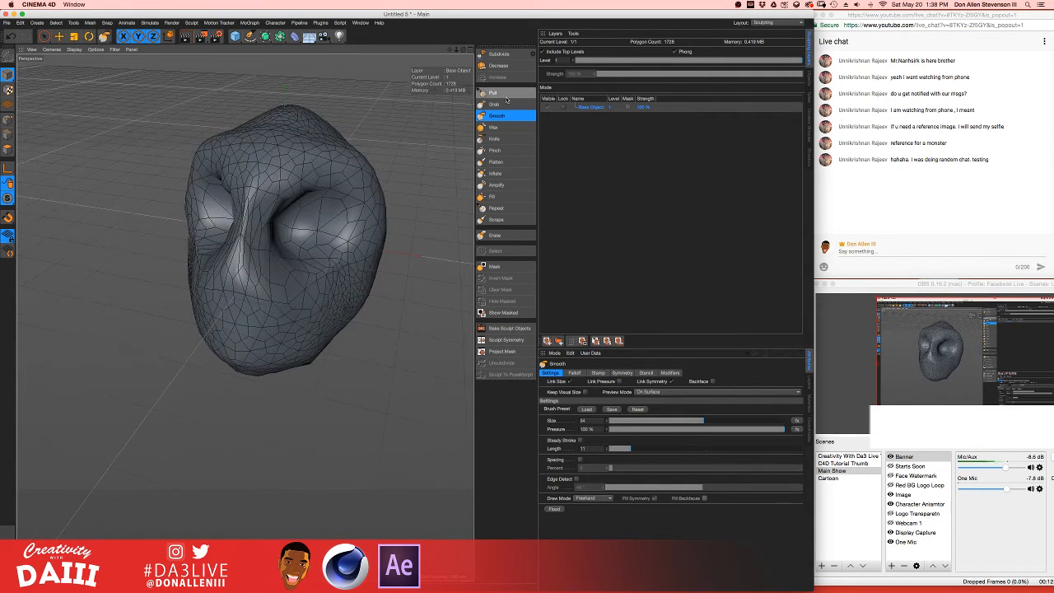
- Try to bulge the lower jaw and cheeks outward with the Pull brush, and undo the strokes
{"action": "left_click", "coordinate": [503, 94]}
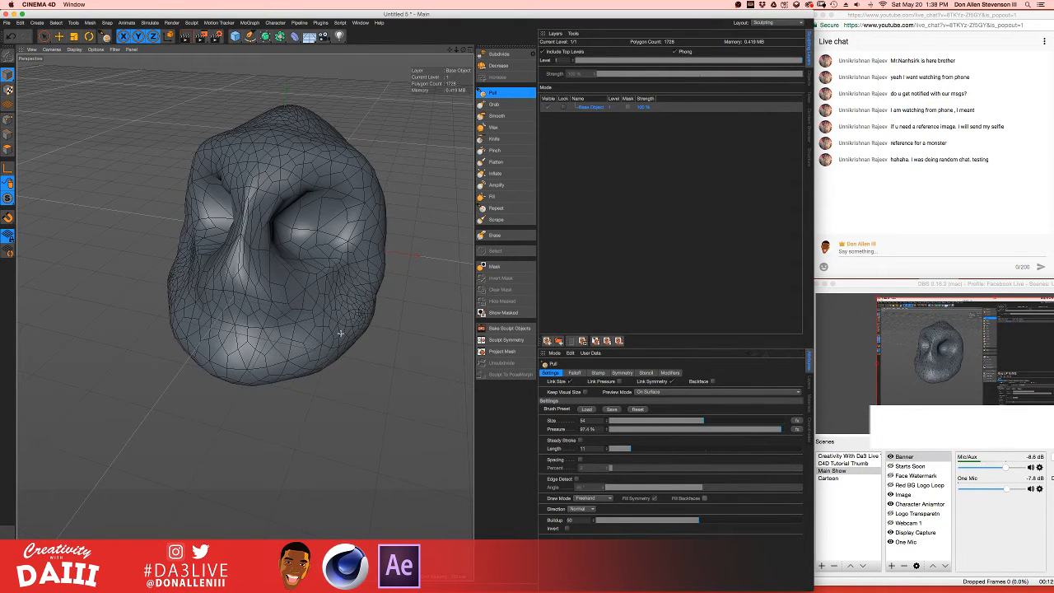
{"action": "left_click_drag", "start_coordinate": [342, 318], "coordinate": [358, 372], "text": "alt"}
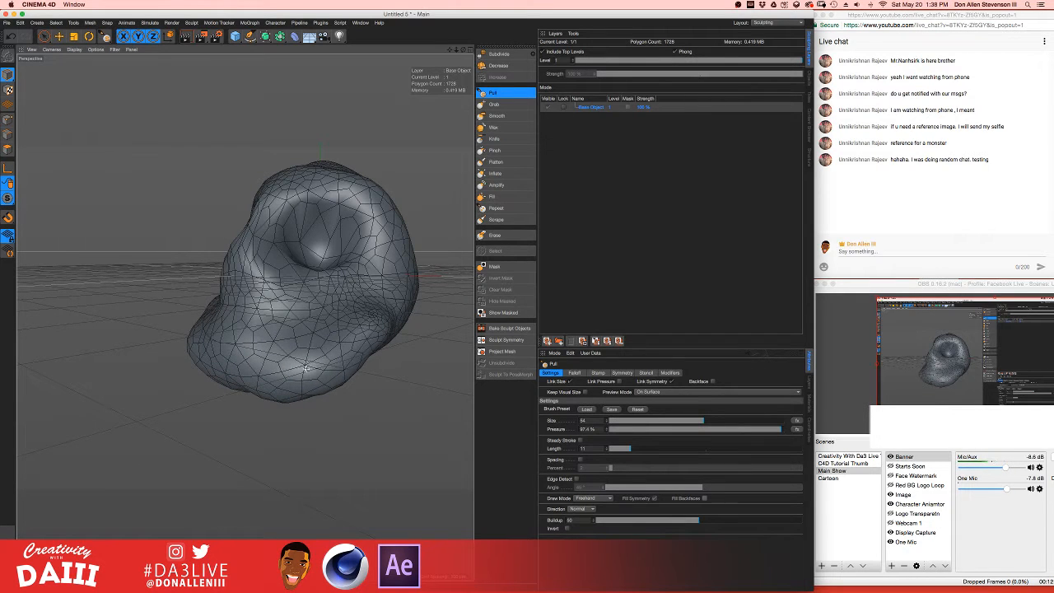
{"action": "mouse_move", "coordinate": [363, 316]}
{"action": "left_mouse_down", "text": "alt"}
{"action": "mouse_move", "coordinate": [283, 316]}
{"action": "mouse_move", "coordinate": [321, 320]}
{"action": "left_mouse_up", "text": "alt"}
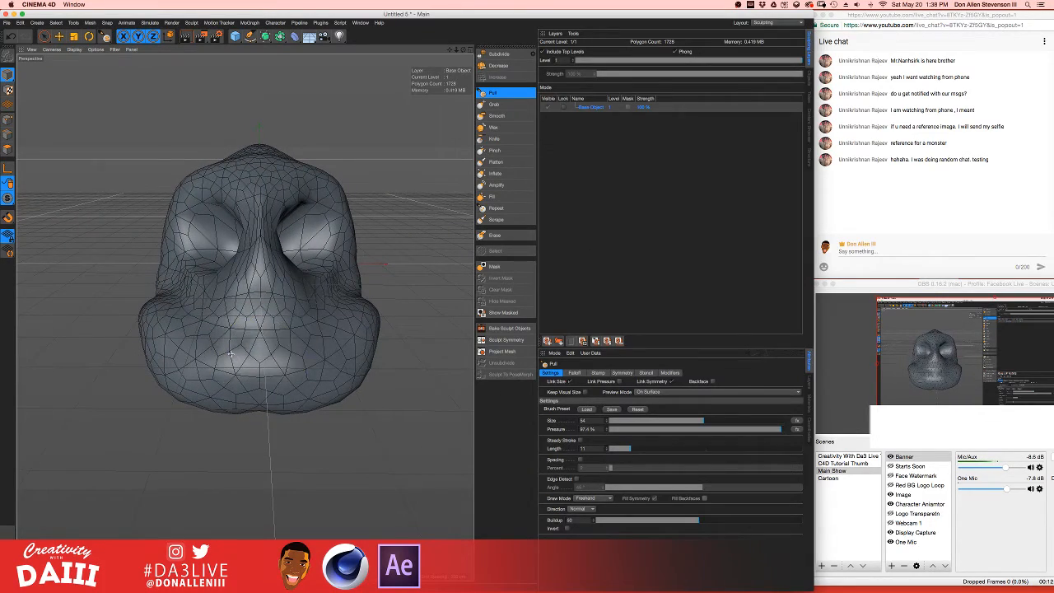
{"action": "mouse_move", "coordinate": [222, 335]}
{"action": "left_mouse_down", "text": "alt"}
{"action": "mouse_move", "coordinate": [177, 329]}
{"action": "mouse_move", "coordinate": [223, 333]}
{"action": "left_mouse_up", "text": "alt"}
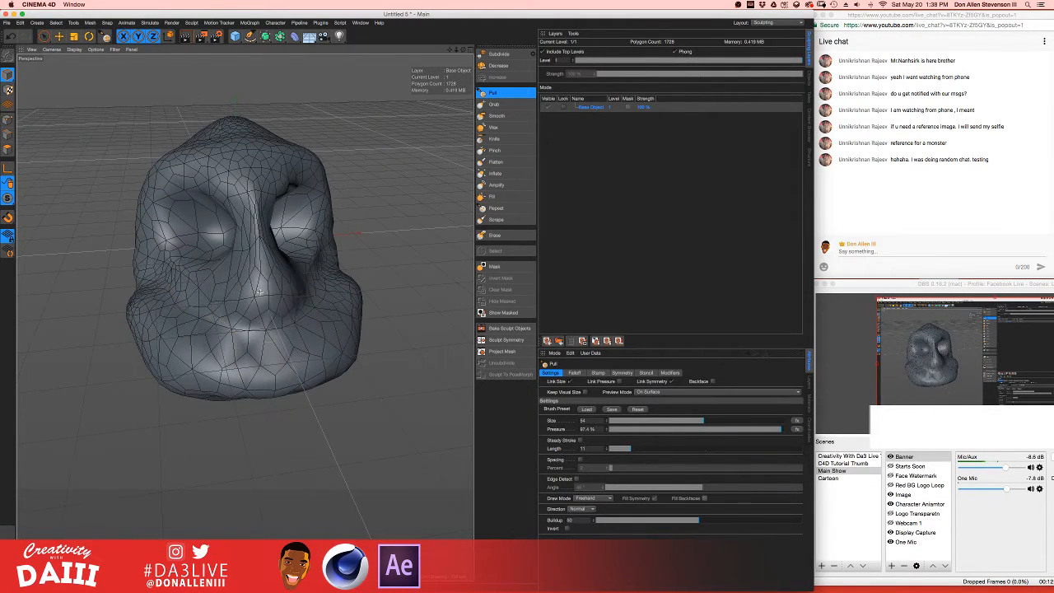
{"action": "mouse_move", "coordinate": [267, 299]}
{"action": "left_mouse_down", "text": "alt"}
{"action": "mouse_move", "coordinate": [291, 298]}
{"action": "mouse_move", "coordinate": [210, 423]}
{"action": "left_mouse_up", "text": "alt"}
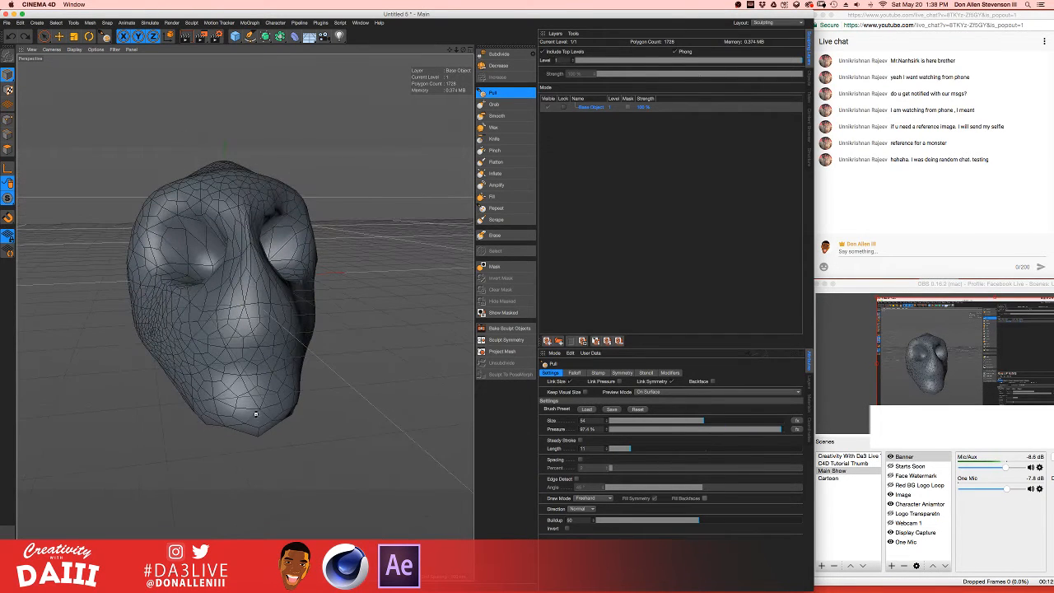
- Examine the head's brow, eye sockets, nose ridge and snout from the side, front and above
{"action": "mouse_move", "coordinate": [348, 313]}
{"action": "left_mouse_down", "text": "alt"}
{"action": "mouse_move", "coordinate": [245, 315]}
{"action": "mouse_move", "coordinate": [335, 364]}
{"action": "mouse_move", "coordinate": [288, 329]}
{"action": "mouse_move", "coordinate": [378, 307]}
{"action": "left_mouse_up", "text": "alt"}
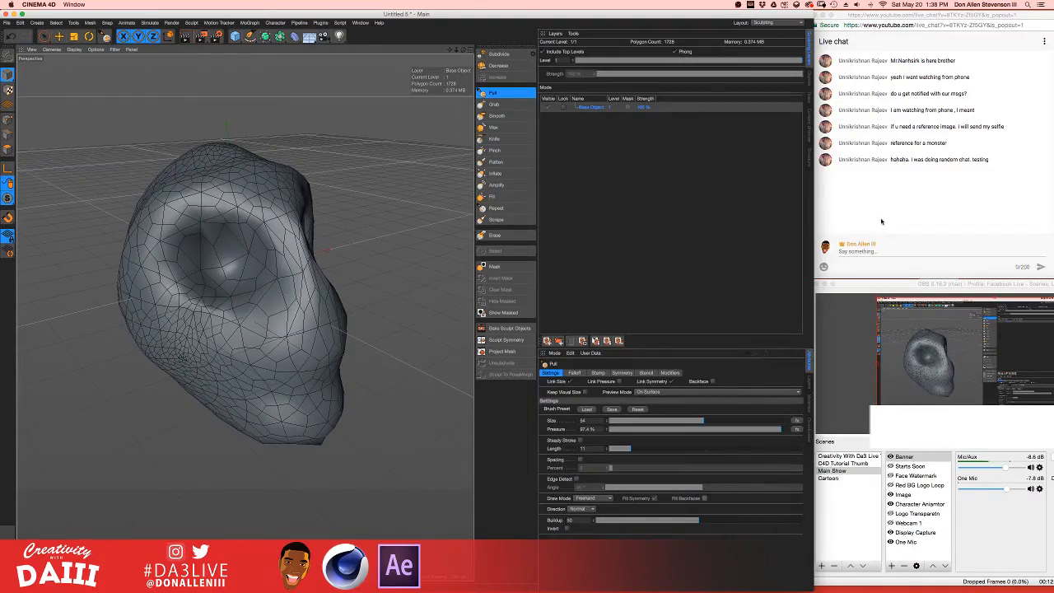
{"action": "key", "text": "ctrl+Right"}
{"action": "key", "text": "ctrl+Left"}
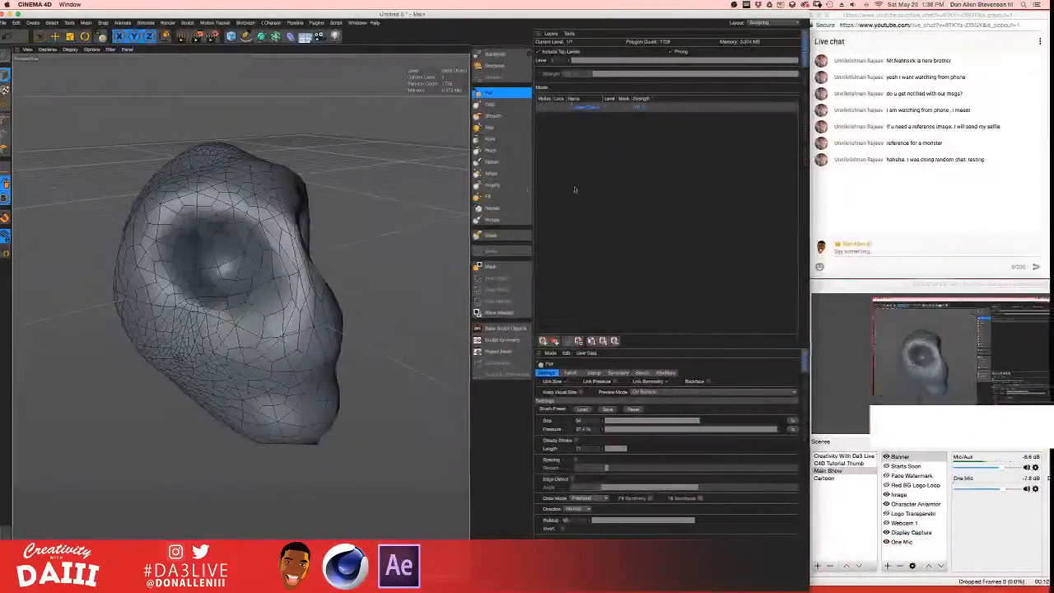
{"action": "left_click_drag", "start_coordinate": [317, 257], "coordinate": [277, 270], "text": "alt"}
{"action": "left_click_drag", "start_coordinate": [357, 254], "coordinate": [313, 235], "text": "alt"}
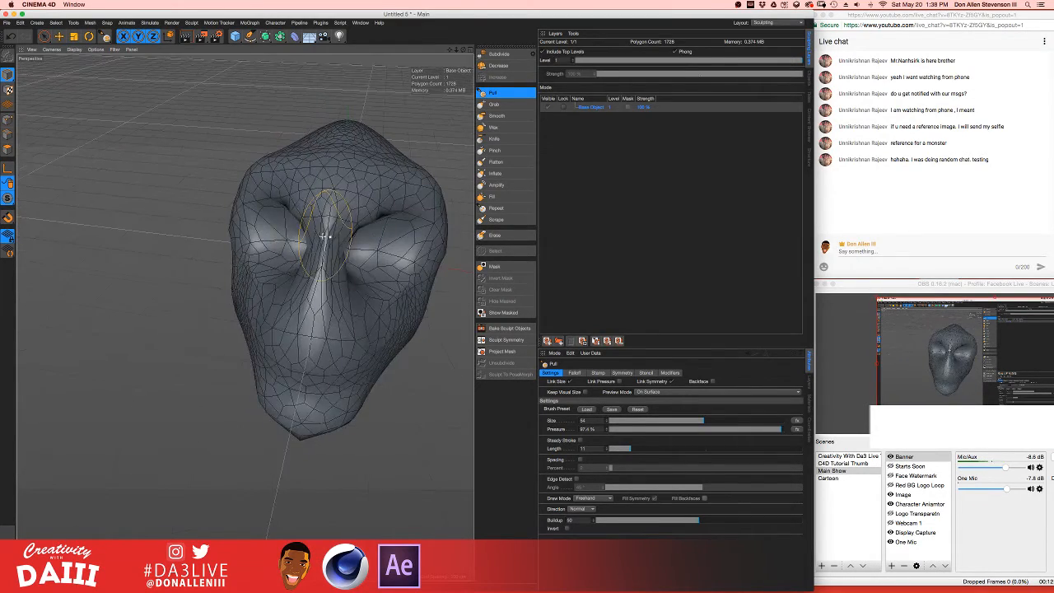
{"action": "scroll", "coordinate": [374, 222], "scroll_direction": "up", "scroll_amount": 3}
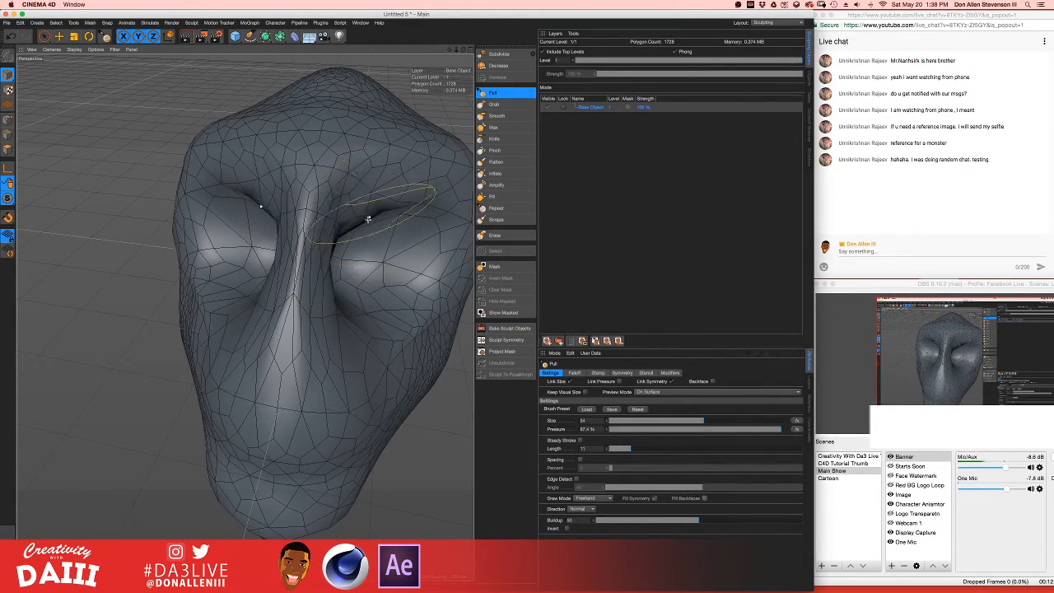
{"action": "mouse_move", "coordinate": [279, 215]}
{"action": "left_mouse_down", "text": "alt"}
{"action": "mouse_move", "coordinate": [266, 217]}
{"action": "mouse_move", "coordinate": [362, 222]}
{"action": "mouse_move", "coordinate": [359, 199]}
{"action": "left_mouse_up", "text": "alt"}
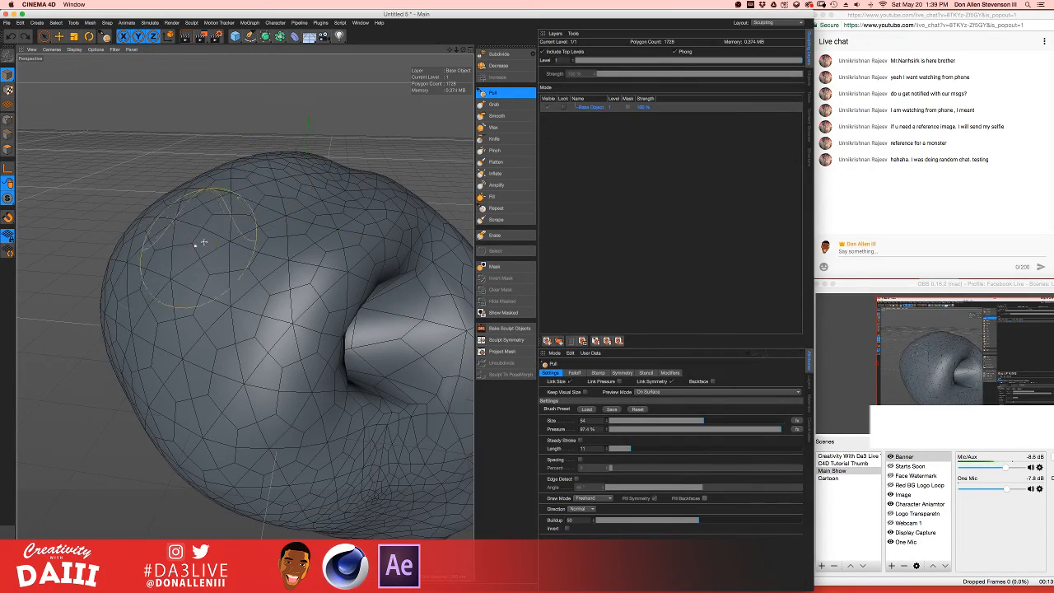
{"action": "mouse_move", "coordinate": [261, 254]}
{"action": "left_mouse_down", "text": "alt"}
{"action": "mouse_move", "coordinate": [212, 346]}
{"action": "mouse_move", "coordinate": [281, 211]}
{"action": "left_mouse_up", "text": "alt"}
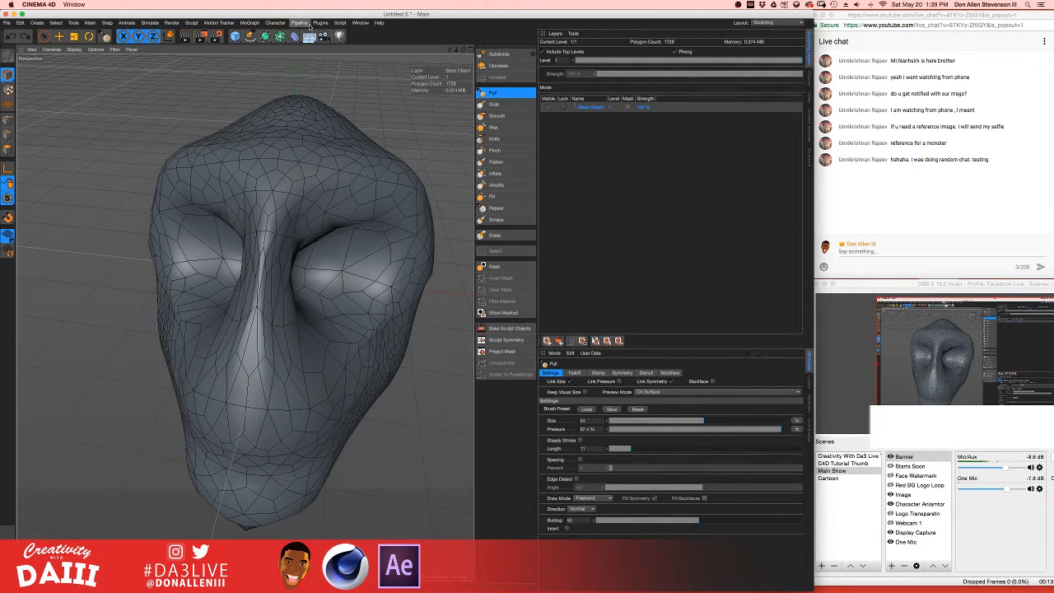
{"action": "mouse_move", "coordinate": [287, 131]}
{"action": "left_mouse_down", "text": "alt"}
{"action": "mouse_move", "coordinate": [322, 141]}
{"action": "mouse_move", "coordinate": [272, 101]}
{"action": "mouse_move", "coordinate": [280, 261]}
{"action": "mouse_move", "coordinate": [309, 187]}
{"action": "mouse_move", "coordinate": [258, 191]}
{"action": "mouse_move", "coordinate": [301, 195]}
{"action": "mouse_move", "coordinate": [296, 226]}
{"action": "mouse_move", "coordinate": [276, 206]}
{"action": "mouse_move", "coordinate": [283, 190]}
{"action": "left_mouse_up", "text": "alt"}
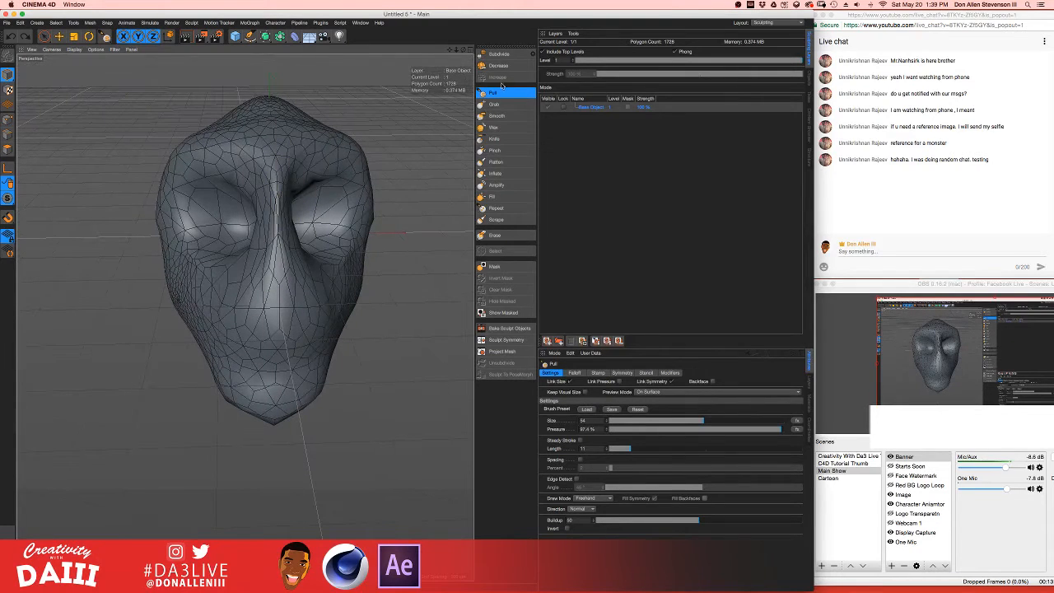
- Switch to the Standard layout and add a sphere primitive to the scene
{"action": "left_click", "coordinate": [790, 24]}
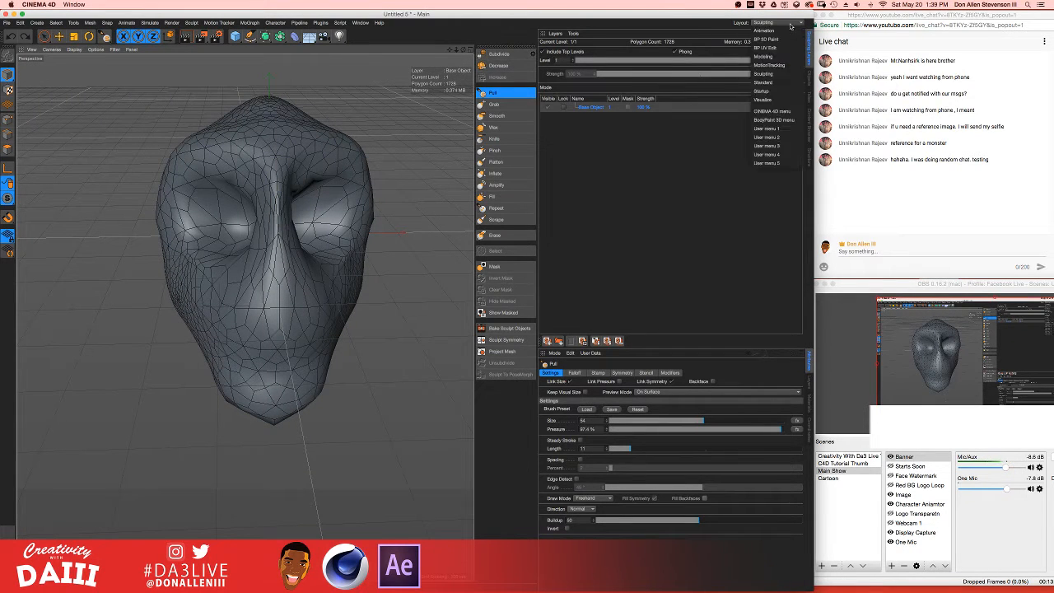
{"action": "left_click", "coordinate": [781, 82]}
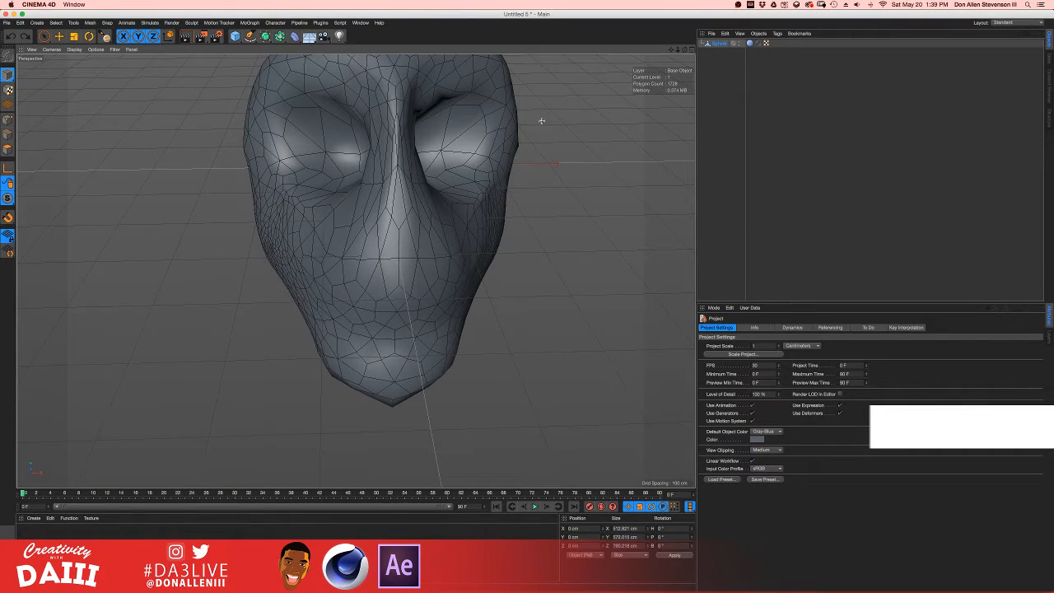
{"action": "mouse_move", "coordinate": [396, 156]}
{"action": "left_mouse_down", "text": "alt"}
{"action": "mouse_move", "coordinate": [383, 188]}
{"action": "mouse_move", "coordinate": [348, 188]}
{"action": "mouse_move", "coordinate": [360, 166]}
{"action": "mouse_move", "coordinate": [381, 169]}
{"action": "mouse_move", "coordinate": [353, 205]}
{"action": "mouse_move", "coordinate": [483, 172]}
{"action": "mouse_move", "coordinate": [307, 181]}
{"action": "mouse_move", "coordinate": [480, 176]}
{"action": "mouse_move", "coordinate": [319, 189]}
{"action": "mouse_move", "coordinate": [336, 160]}
{"action": "mouse_move", "coordinate": [383, 148]}
{"action": "mouse_move", "coordinate": [419, 206]}
{"action": "mouse_move", "coordinate": [364, 212]}
{"action": "mouse_move", "coordinate": [255, 84]}
{"action": "left_mouse_up", "text": "alt"}
{"action": "scroll", "coordinate": [355, 206], "scroll_direction": "down", "scroll_amount": 4}
{"action": "left_click_drag", "start_coordinate": [237, 37], "coordinate": [403, 62]}
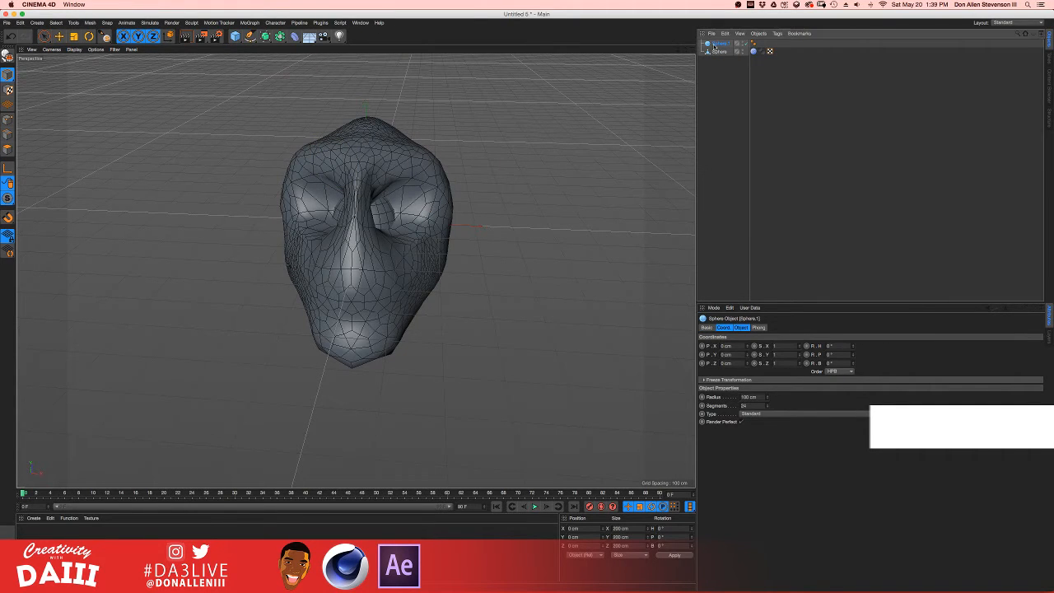
- Move the new sphere into the eye socket on the positive X side, adjusting its height and depth
{"action": "left_click", "coordinate": [44, 36]}
{"action": "left_click_drag", "start_coordinate": [458, 224], "coordinate": [496, 225]}
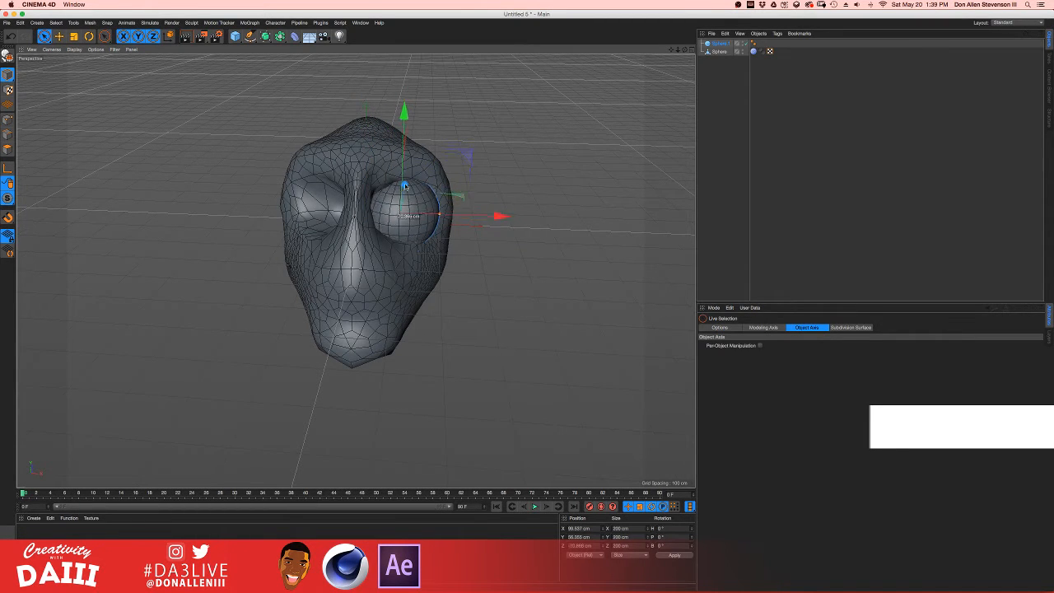
{"action": "left_click_drag", "start_coordinate": [404, 186], "coordinate": [474, 173], "text": "alt"}
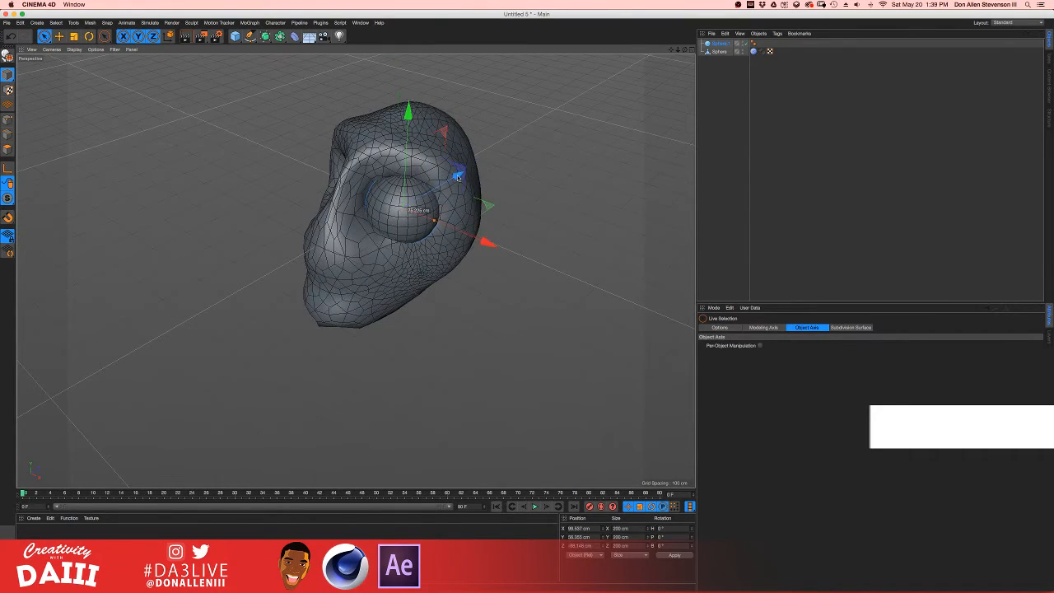
- Shrink the eyeball sphere to a radius of about 80 cm and shift it to about X 75 cm within the socket
{"action": "left_click_drag", "start_coordinate": [472, 239], "coordinate": [503, 182], "text": "alt"}
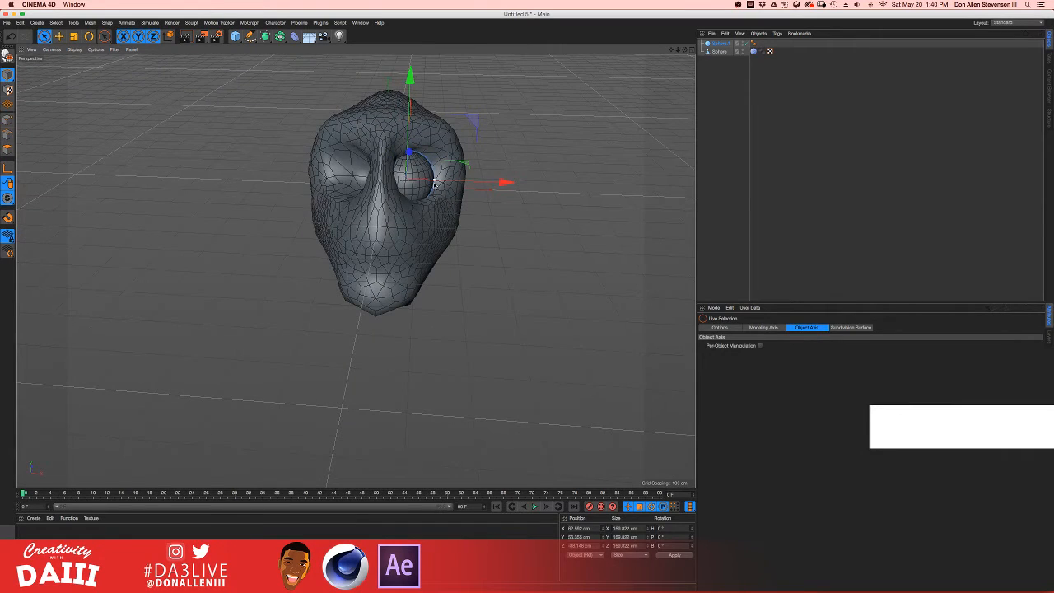
{"action": "left_click_drag", "start_coordinate": [434, 185], "coordinate": [429, 118], "text": "alt"}
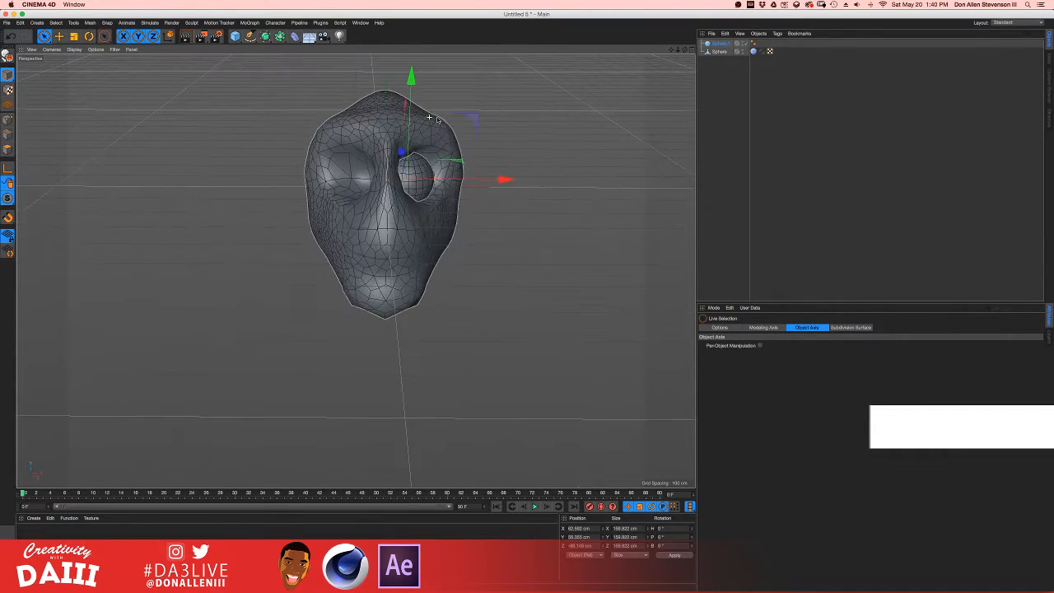
{"action": "mouse_move", "coordinate": [397, 140]}
{"action": "left_mouse_down", "text": "alt"}
{"action": "mouse_move", "coordinate": [329, 164]}
{"action": "mouse_move", "coordinate": [397, 148]}
{"action": "mouse_move", "coordinate": [397, 123]}
{"action": "left_mouse_up", "text": "alt"}
{"action": "scroll", "coordinate": [397, 169], "scroll_direction": "up", "scroll_amount": 3}
{"action": "left_click_drag", "start_coordinate": [397, 168], "coordinate": [368, 180], "text": "alt"}
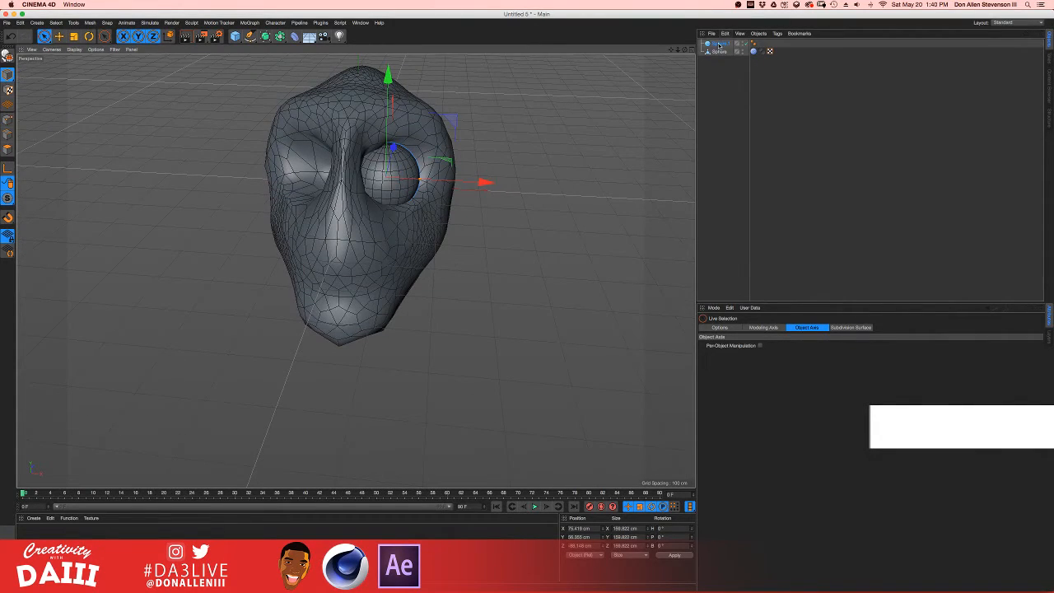
- Duplicate the eyeball sphere and move the copy into the opposite eye socket, at about X -75 cm
{"action": "key", "text": "ctrl+c"}
{"action": "key", "text": "ctrl+v"}
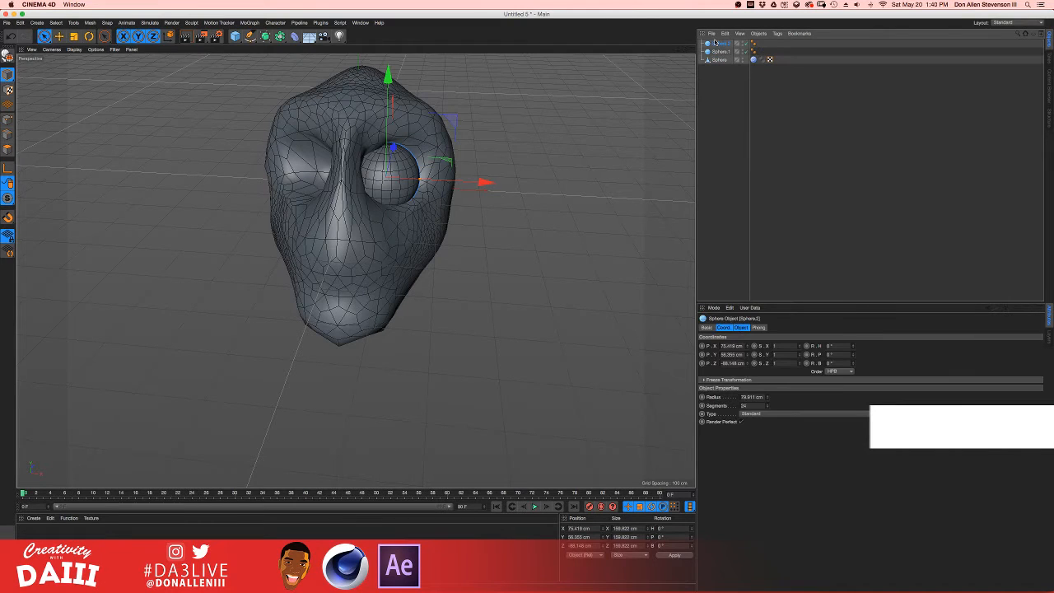
{"action": "left_click_drag", "start_coordinate": [484, 181], "coordinate": [384, 146]}
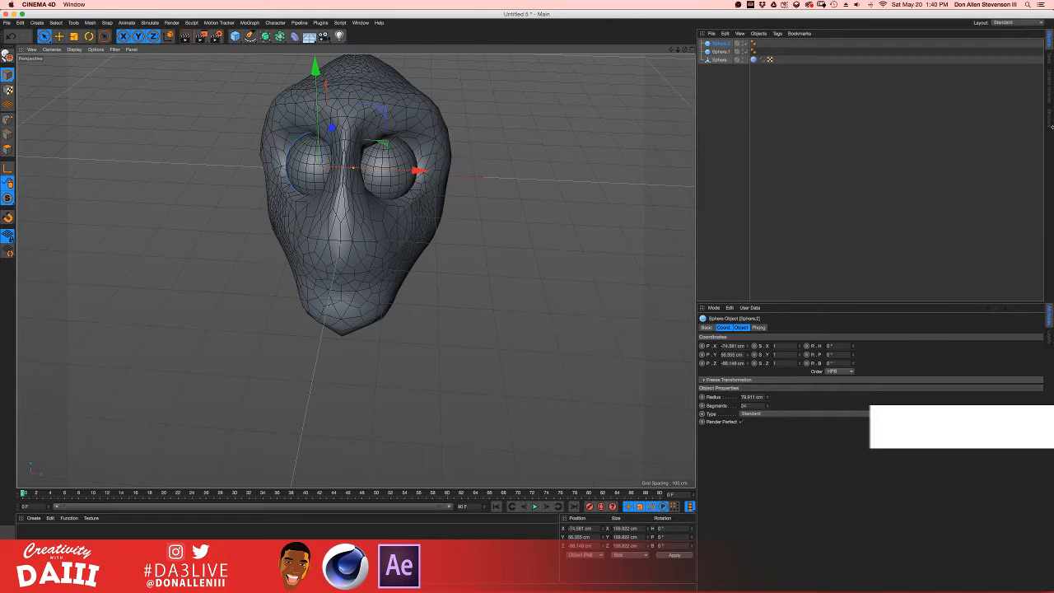
- Select the head mesh and switch to the Sculpting layout
{"action": "mouse_move", "coordinate": [1052, 126]}
{"action": "left_mouse_down"}
{"action": "mouse_move", "coordinate": [778, 133]}
{"action": "mouse_move", "coordinate": [1052, 116]}
{"action": "left_mouse_up"}
{"action": "left_click_drag", "start_coordinate": [247, 231], "coordinate": [579, 130], "text": "alt"}
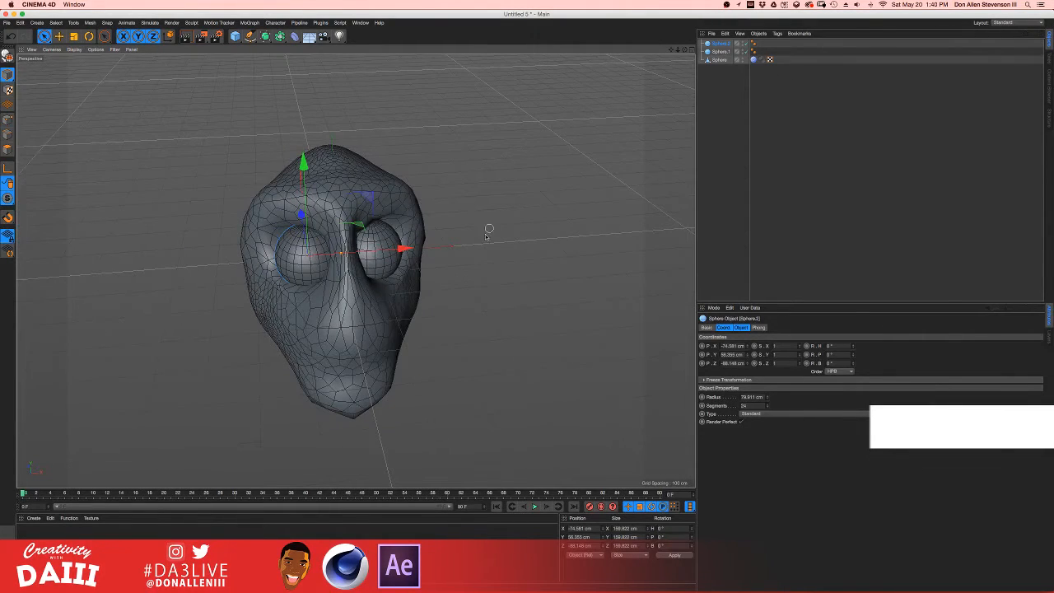
{"action": "left_click", "coordinate": [351, 318]}
{"action": "left_click", "coordinate": [1039, 23]}
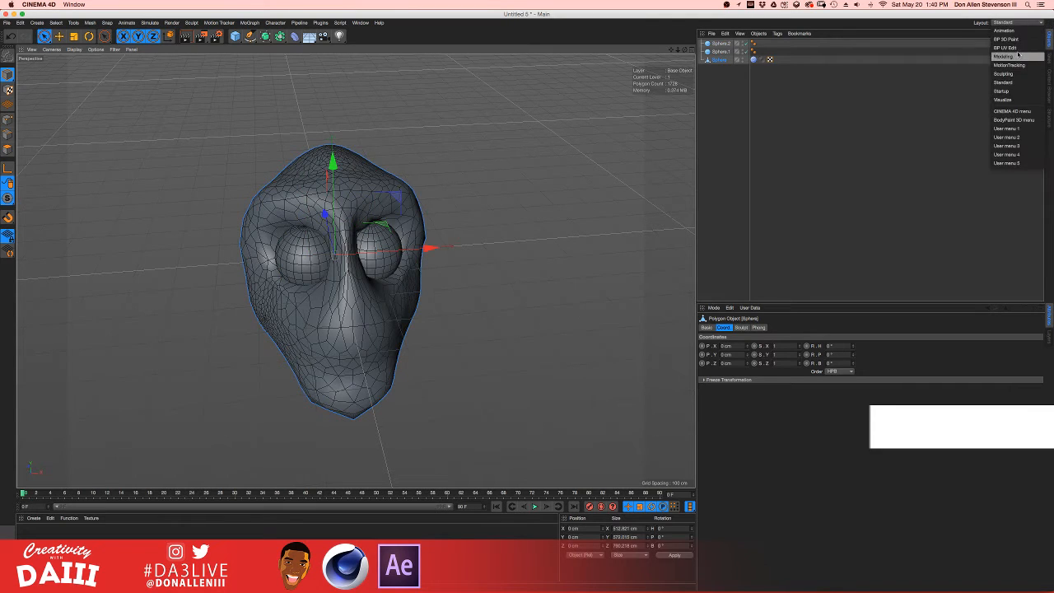
{"action": "left_click", "coordinate": [1017, 75]}
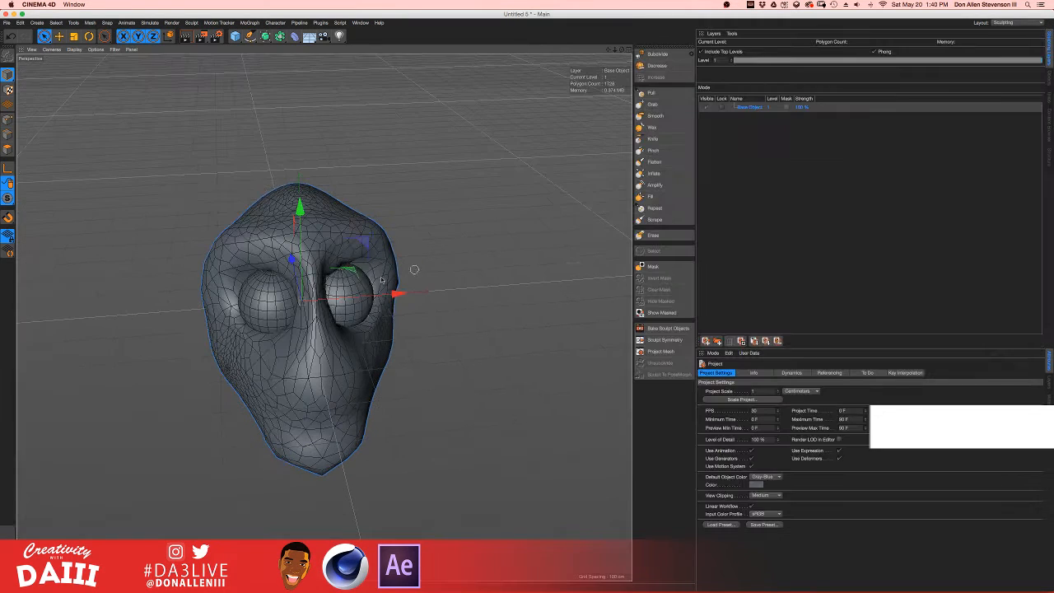
- Build up the upper rim of the eye sockets with the Pull brush
{"action": "left_click_drag", "start_coordinate": [282, 344], "coordinate": [255, 244], "text": "alt"}
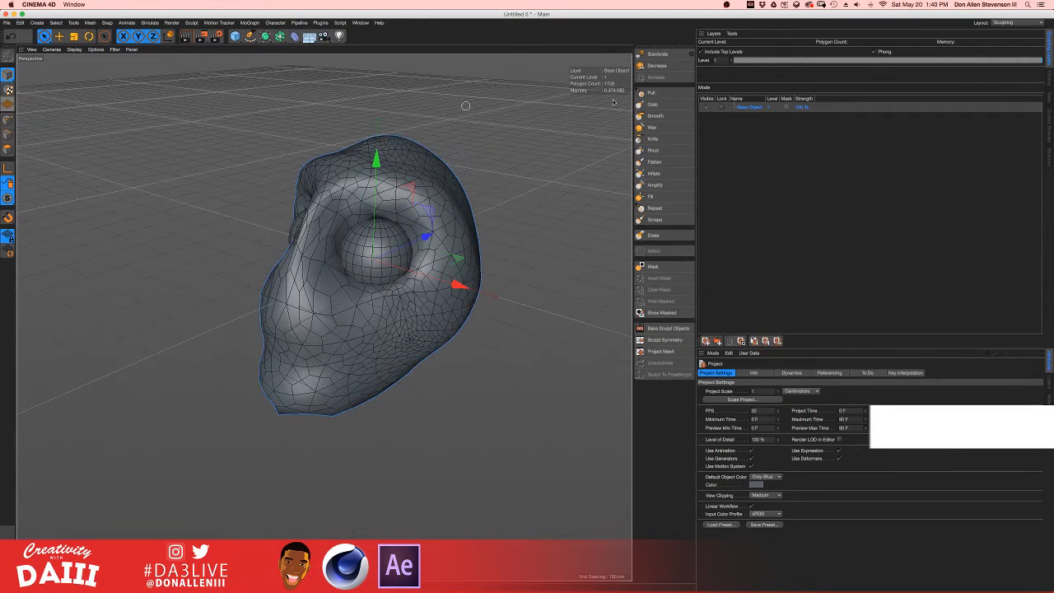
{"action": "left_click", "coordinate": [656, 95]}
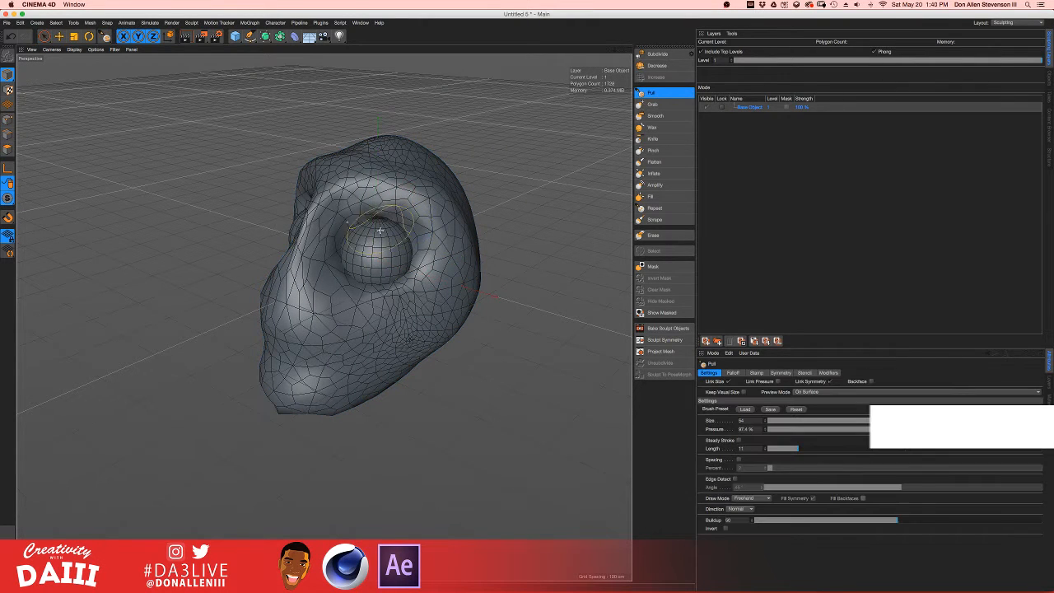
{"action": "mouse_move", "coordinate": [325, 248]}
{"action": "left_mouse_down"}
{"action": "mouse_move", "coordinate": [410, 216]}
{"action": "mouse_move", "coordinate": [399, 204]}
{"action": "mouse_move", "coordinate": [381, 217]}
{"action": "left_mouse_up"}
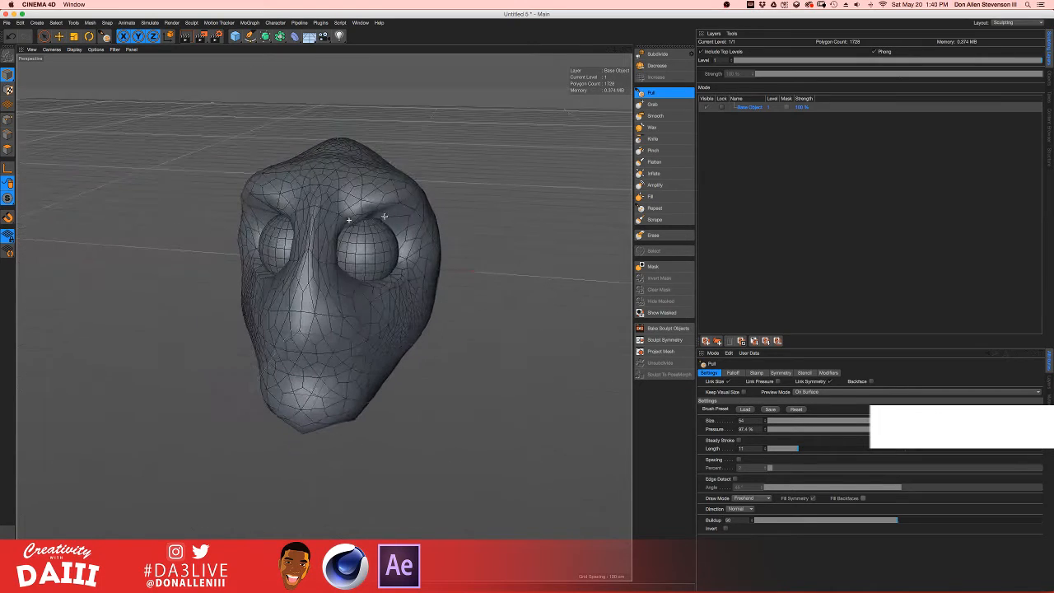
- Shape the brow with the Grab brush into heavy ridges that overhang both eyeballs
{"action": "left_click", "coordinate": [651, 105]}
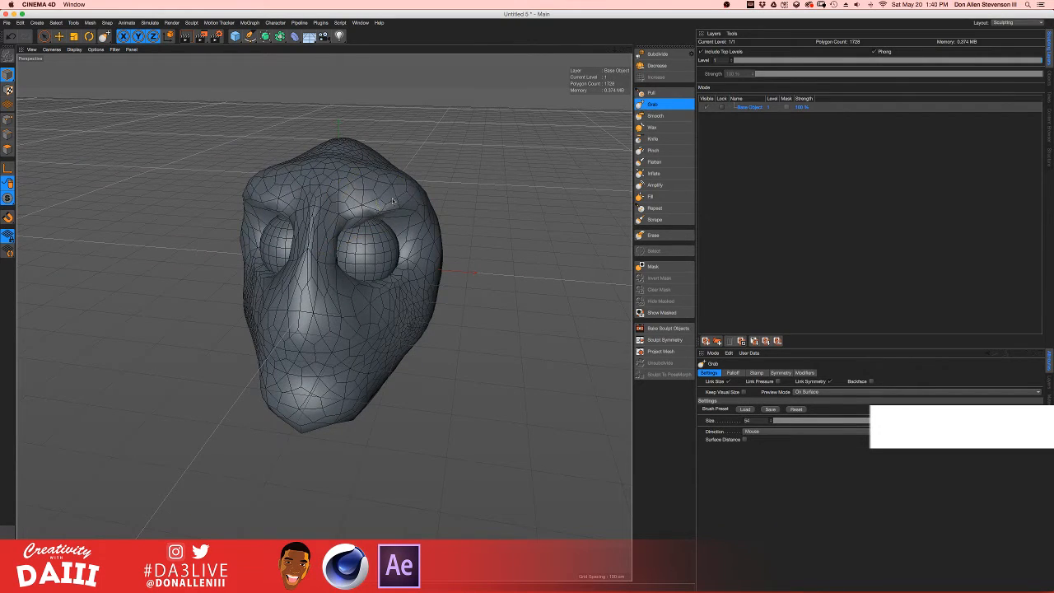
{"action": "left_click_drag", "start_coordinate": [395, 206], "coordinate": [429, 230], "text": "alt"}
{"action": "mouse_move", "coordinate": [367, 238]}
{"action": "left_mouse_down", "text": "alt"}
{"action": "mouse_move", "coordinate": [338, 240]}
{"action": "mouse_move", "coordinate": [367, 241]}
{"action": "left_mouse_up", "text": "alt"}
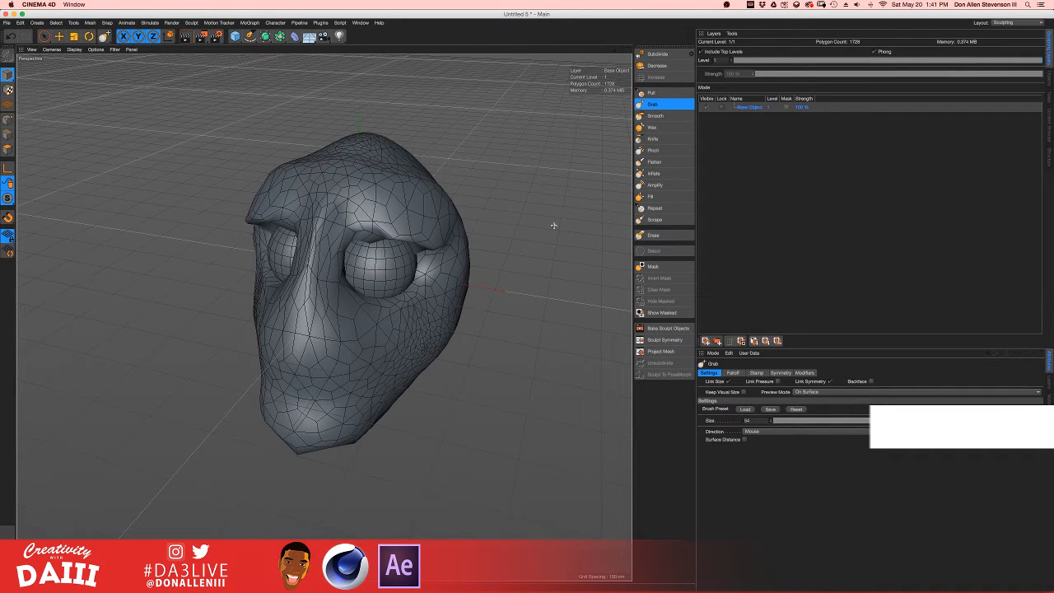
{"action": "mouse_move", "coordinate": [585, 218]}
{"action": "left_mouse_down", "text": "alt"}
{"action": "mouse_move", "coordinate": [428, 227]}
{"action": "mouse_move", "coordinate": [354, 247]}
{"action": "mouse_move", "coordinate": [358, 214]}
{"action": "mouse_move", "coordinate": [224, 233]}
{"action": "mouse_move", "coordinate": [277, 240]}
{"action": "mouse_move", "coordinate": [225, 233]}
{"action": "mouse_move", "coordinate": [290, 235]}
{"action": "mouse_move", "coordinate": [324, 216]}
{"action": "mouse_move", "coordinate": [327, 233]}
{"action": "mouse_move", "coordinate": [336, 214]}
{"action": "mouse_move", "coordinate": [363, 245]}
{"action": "mouse_move", "coordinate": [332, 237]}
{"action": "left_mouse_up", "text": "alt"}
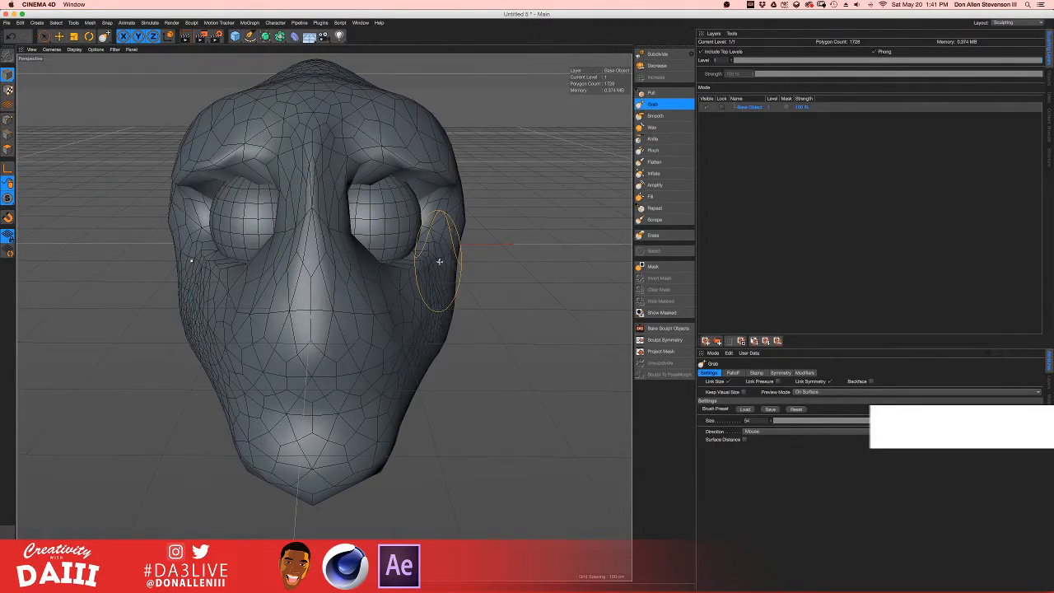
{"action": "mouse_move", "coordinate": [369, 219]}
{"action": "left_mouse_down", "text": "alt"}
{"action": "mouse_move", "coordinate": [313, 272]}
{"action": "mouse_move", "coordinate": [343, 274]}
{"action": "mouse_move", "coordinate": [338, 265]}
{"action": "left_mouse_up", "text": "alt"}
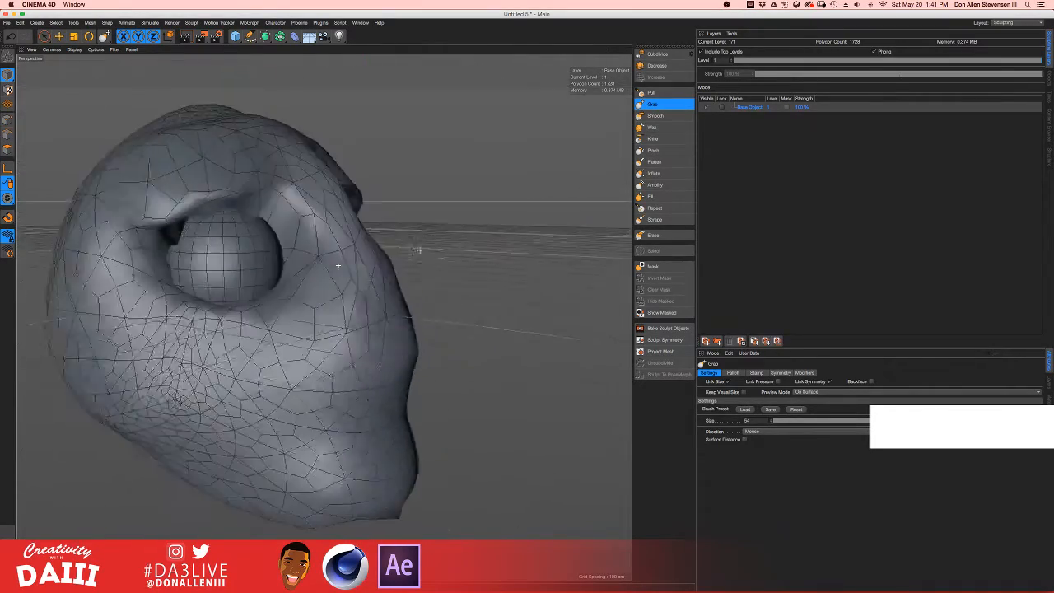
{"action": "left_click_drag", "start_coordinate": [417, 250], "coordinate": [423, 253], "text": "alt"}
{"action": "mouse_move", "coordinate": [296, 275]}
{"action": "left_mouse_down", "text": "alt"}
{"action": "mouse_move", "coordinate": [236, 280]}
{"action": "mouse_move", "coordinate": [186, 304]}
{"action": "mouse_move", "coordinate": [188, 316]}
{"action": "left_mouse_up", "text": "alt"}
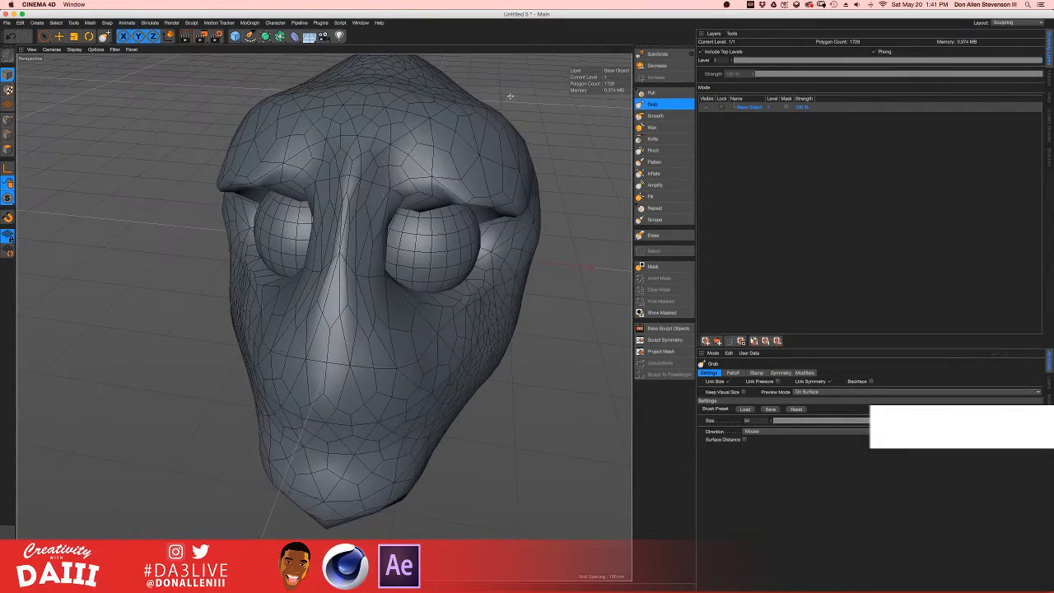
{"action": "mouse_move", "coordinate": [393, 151]}
{"action": "left_mouse_down", "text": "alt"}
{"action": "mouse_move", "coordinate": [411, 165]}
{"action": "mouse_move", "coordinate": [392, 162]}
{"action": "left_mouse_up", "text": "alt"}
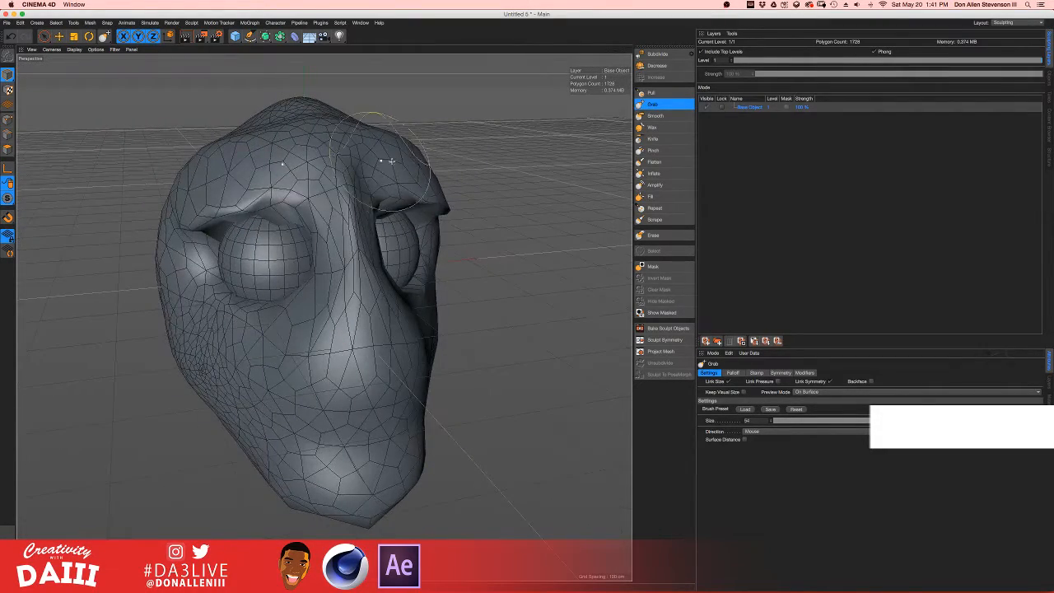
- Subdivide the head sculpt twice, up to level 3
{"action": "left_click", "coordinate": [658, 55]}
{"action": "left_click", "coordinate": [659, 54]}
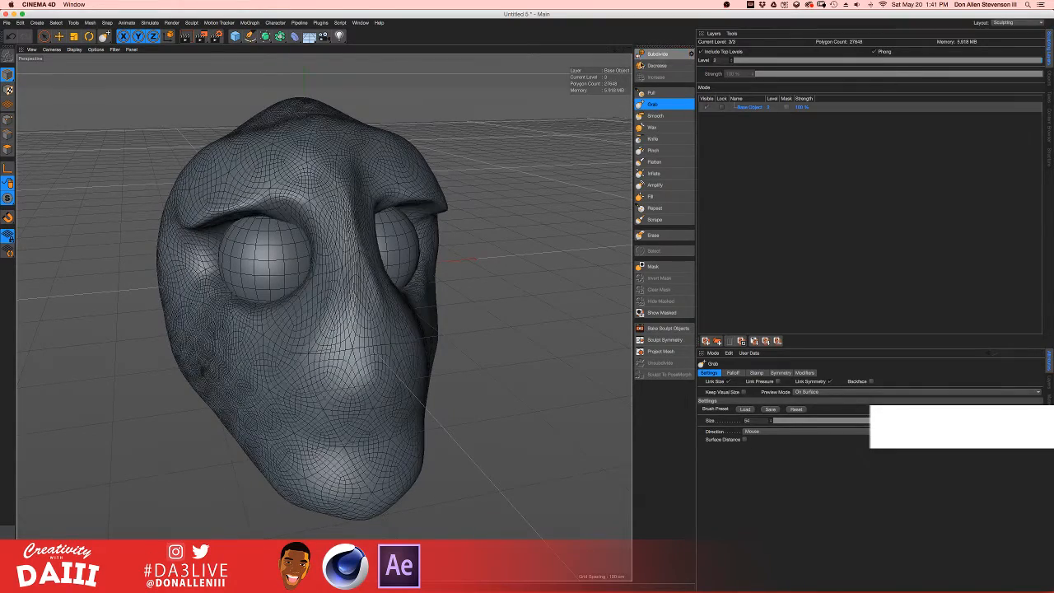
{"action": "mouse_move", "coordinate": [332, 156]}
{"action": "left_mouse_down", "text": "alt"}
{"action": "mouse_move", "coordinate": [390, 179]}
{"action": "mouse_move", "coordinate": [329, 161]}
{"action": "mouse_move", "coordinate": [378, 161]}
{"action": "mouse_move", "coordinate": [313, 163]}
{"action": "mouse_move", "coordinate": [362, 162]}
{"action": "mouse_move", "coordinate": [329, 160]}
{"action": "mouse_move", "coordinate": [377, 176]}
{"action": "left_mouse_up", "text": "alt"}
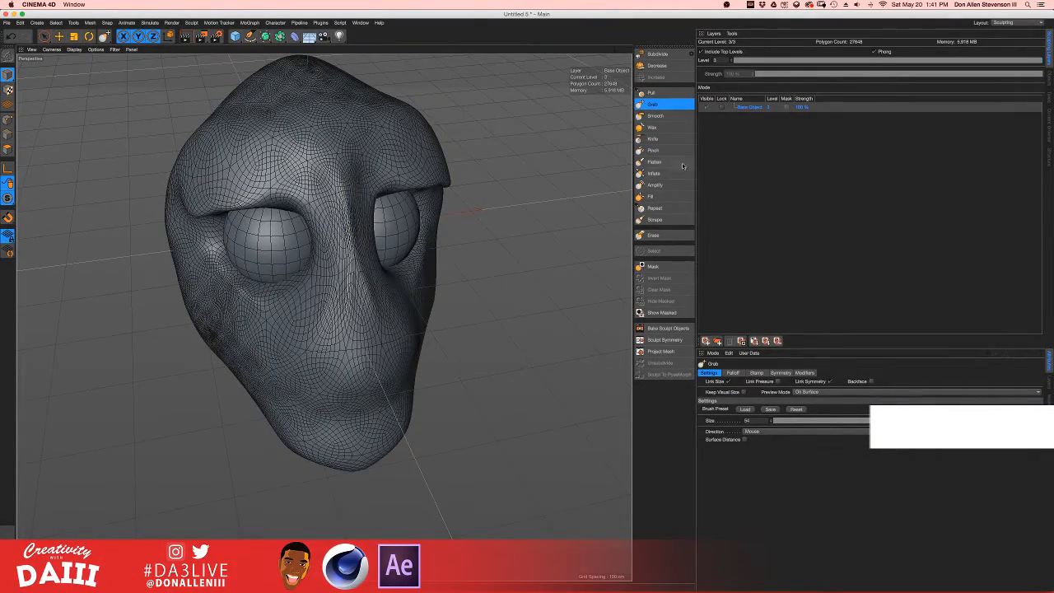
{"action": "mouse_move", "coordinate": [354, 131]}
{"action": "left_mouse_down", "text": "alt"}
{"action": "mouse_move", "coordinate": [261, 121]}
{"action": "mouse_move", "coordinate": [387, 140]}
{"action": "left_mouse_up", "text": "alt"}
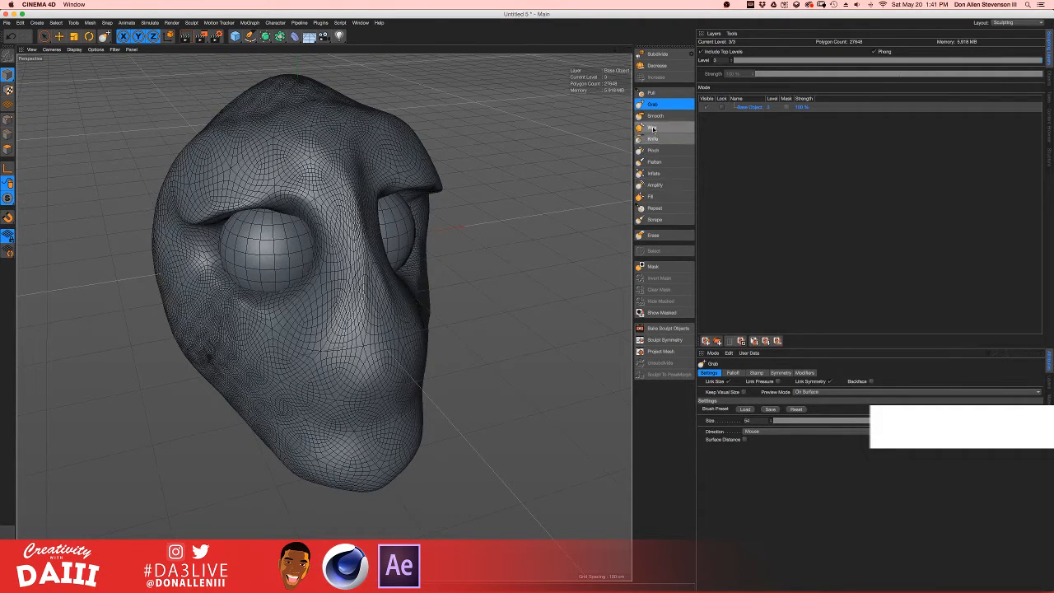
- Try to bulge the mouth and muzzle outward with the Pull brush
{"action": "left_click", "coordinate": [652, 93]}
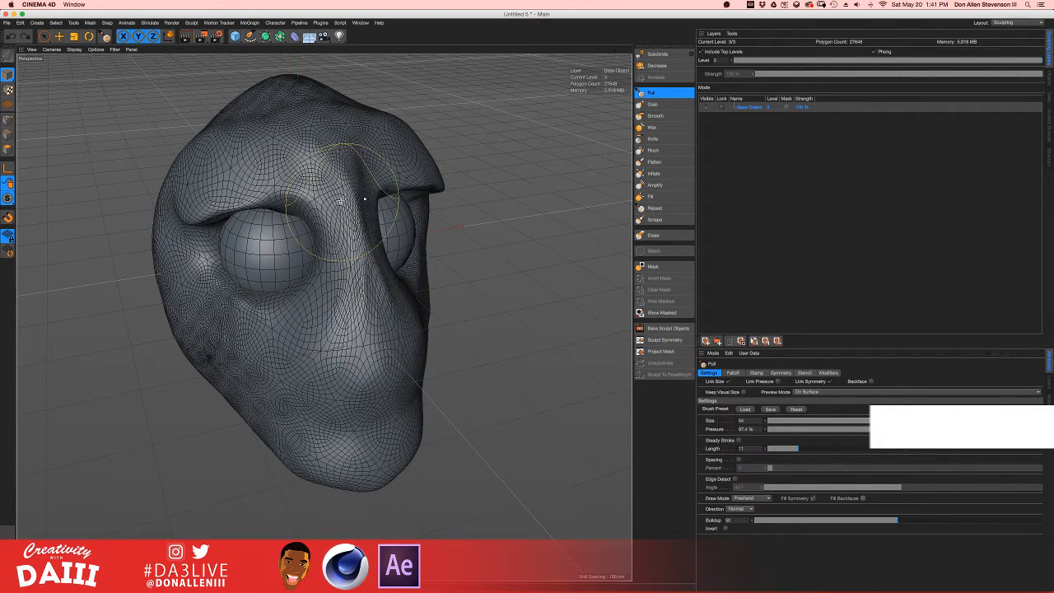
{"action": "mouse_move", "coordinate": [340, 199]}
{"action": "left_mouse_down", "text": "alt"}
{"action": "mouse_move", "coordinate": [376, 208]}
{"action": "mouse_move", "coordinate": [414, 266]}
{"action": "mouse_move", "coordinate": [417, 395]}
{"action": "mouse_move", "coordinate": [354, 370]}
{"action": "mouse_move", "coordinate": [376, 348]}
{"action": "mouse_move", "coordinate": [360, 333]}
{"action": "mouse_move", "coordinate": [211, 384]}
{"action": "mouse_move", "coordinate": [305, 383]}
{"action": "mouse_move", "coordinate": [326, 324]}
{"action": "mouse_move", "coordinate": [376, 365]}
{"action": "left_mouse_up", "text": "alt"}
{"action": "scroll", "coordinate": [326, 324], "scroll_direction": "down", "scroll_amount": 3}
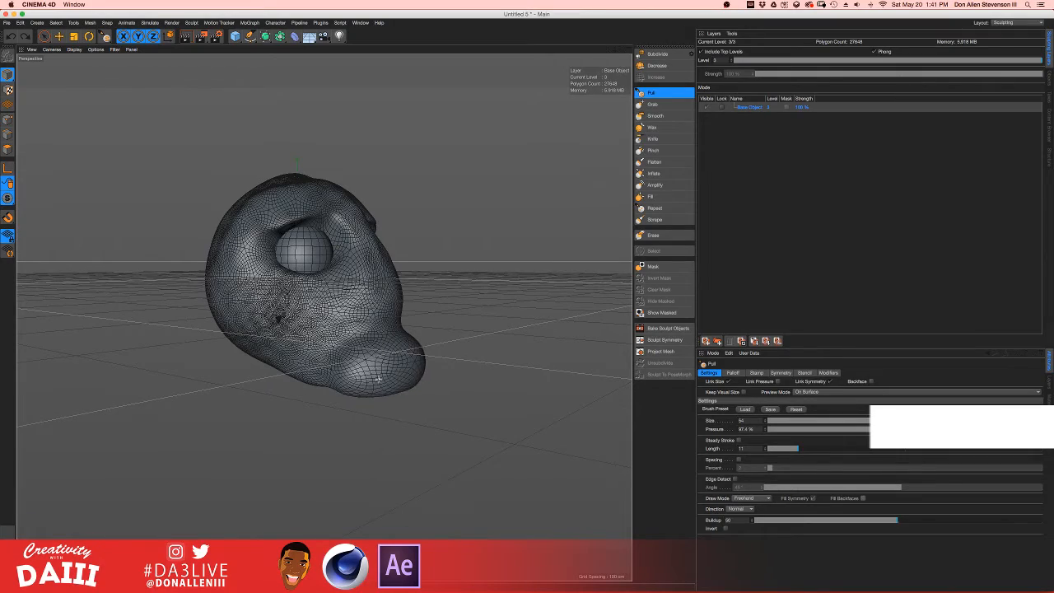
{"action": "left_click_drag", "start_coordinate": [377, 359], "coordinate": [459, 341], "text": "alt"}
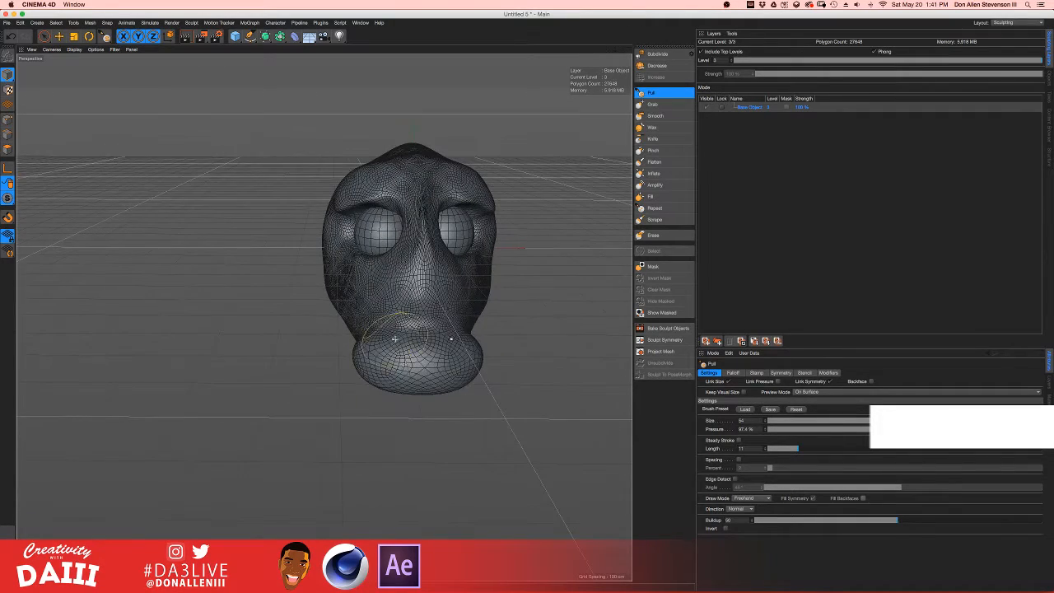
{"action": "mouse_move", "coordinate": [460, 289]}
{"action": "left_mouse_down", "text": "alt"}
{"action": "mouse_move", "coordinate": [353, 285]}
{"action": "mouse_move", "coordinate": [363, 296]}
{"action": "mouse_move", "coordinate": [329, 300]}
{"action": "mouse_move", "coordinate": [354, 303]}
{"action": "mouse_move", "coordinate": [325, 313]}
{"action": "mouse_move", "coordinate": [306, 300]}
{"action": "mouse_move", "coordinate": [388, 294]}
{"action": "mouse_move", "coordinate": [325, 292]}
{"action": "left_mouse_up", "text": "alt"}
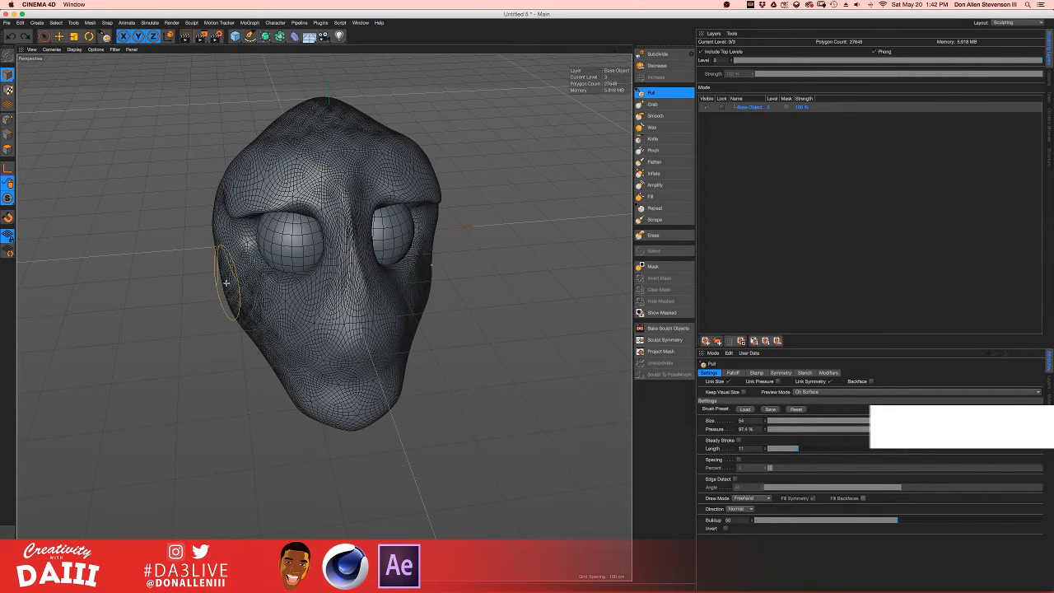
{"action": "mouse_move", "coordinate": [225, 282]}
{"action": "left_mouse_down", "text": "alt"}
{"action": "mouse_move", "coordinate": [198, 282]}
{"action": "mouse_move", "coordinate": [397, 266]}
{"action": "left_mouse_up", "text": "alt"}
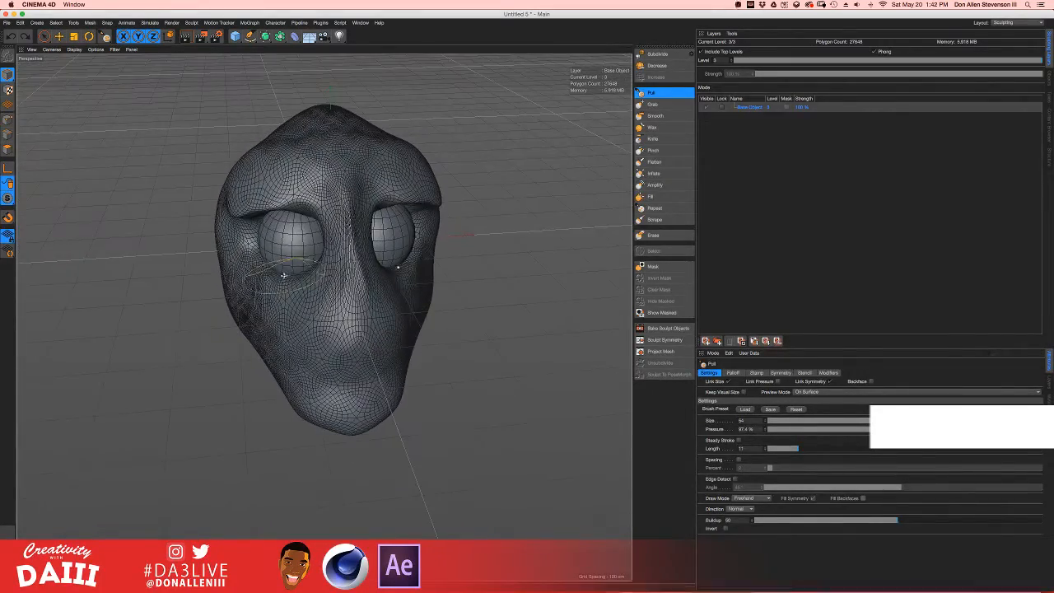
{"action": "key", "text": "ctrl+Up"}
{"action": "left_click", "coordinate": [387, 370]}
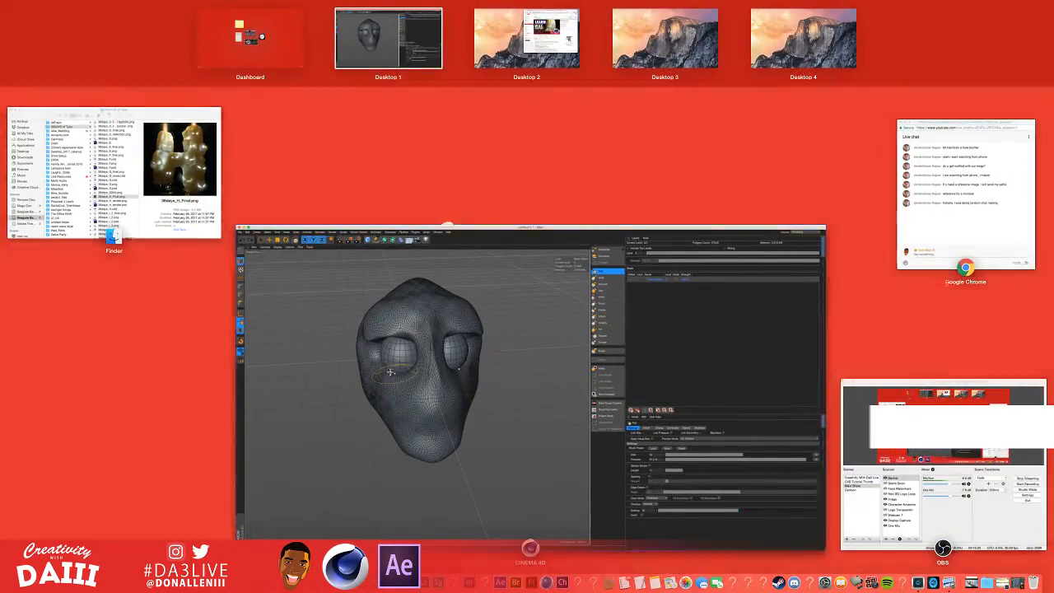
{"action": "mouse_move", "coordinate": [332, 281]}
{"action": "left_mouse_down", "text": "alt"}
{"action": "mouse_move", "coordinate": [321, 315]}
{"action": "mouse_move", "coordinate": [335, 277]}
{"action": "left_mouse_up", "text": "alt"}
- Switch to the Standard layout and create a new material
{"action": "left_click", "coordinate": [1006, 25]}
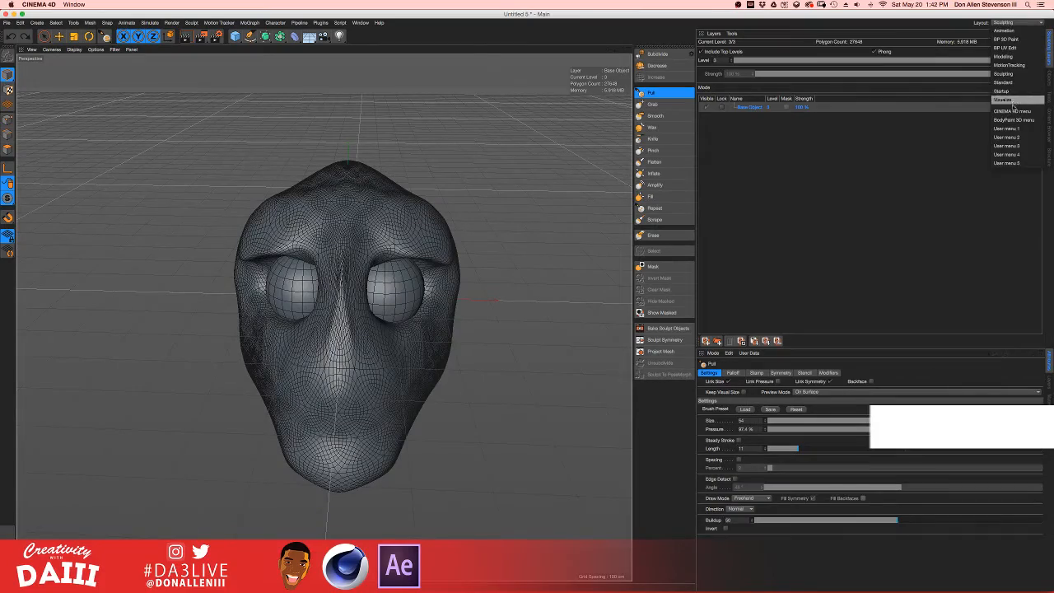
{"action": "left_click", "coordinate": [1013, 83]}
{"action": "left_click_drag", "start_coordinate": [411, 260], "coordinate": [416, 216], "text": "alt"}
{"action": "double_click", "coordinate": [125, 530]}
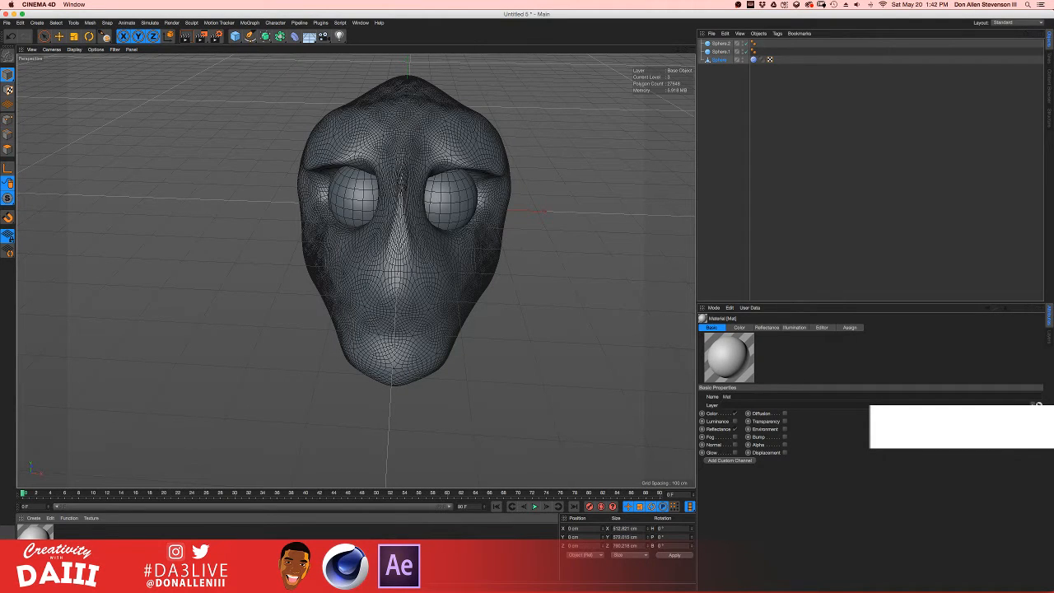
- Turn off the new material's Color and Reflectance channels and enable Luminance
{"action": "double_click", "coordinate": [39, 531]}
{"action": "left_click_drag", "start_coordinate": [202, 65], "coordinate": [597, 82]}
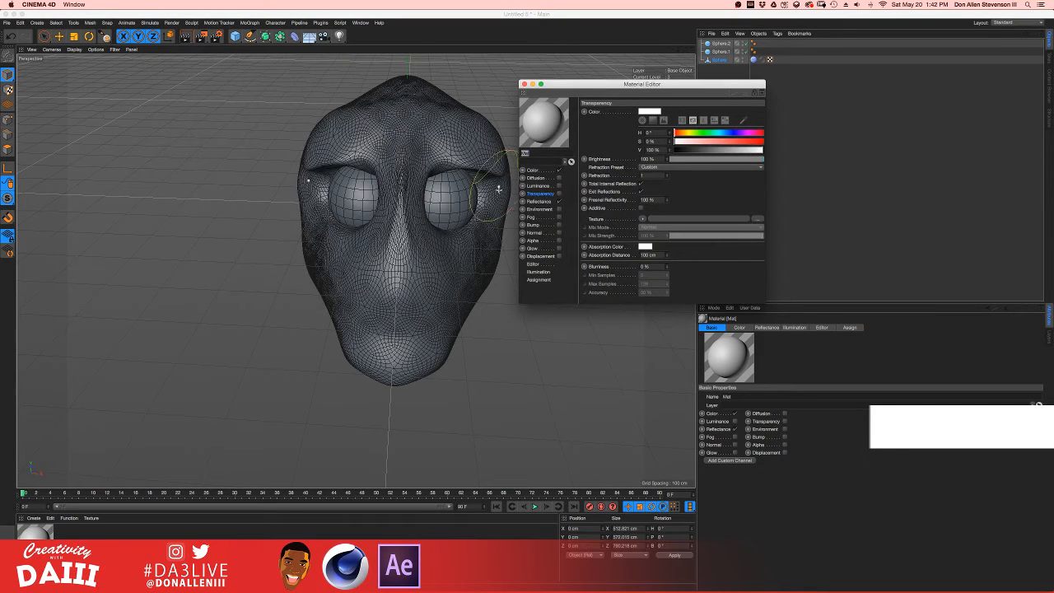
{"action": "left_click", "coordinate": [559, 169]}
{"action": "left_click", "coordinate": [559, 201]}
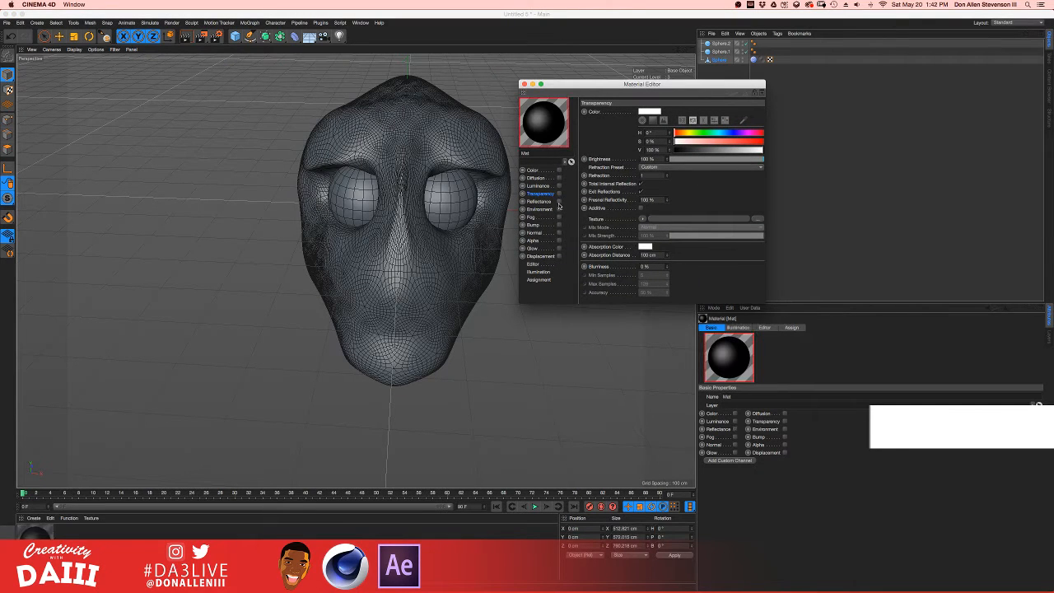
{"action": "left_click", "coordinate": [539, 186]}
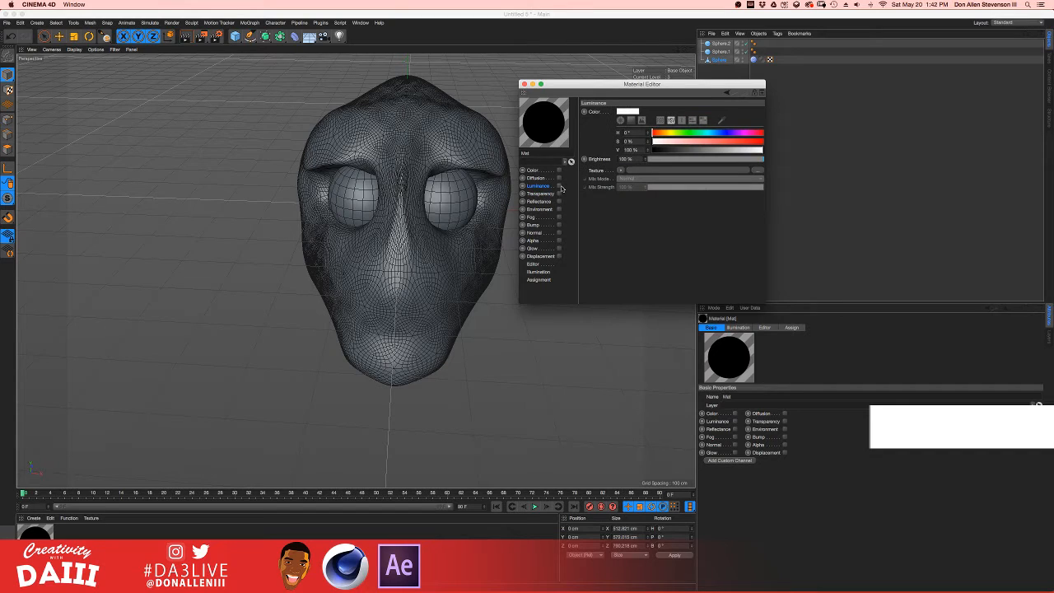
{"action": "left_click", "coordinate": [559, 186]}
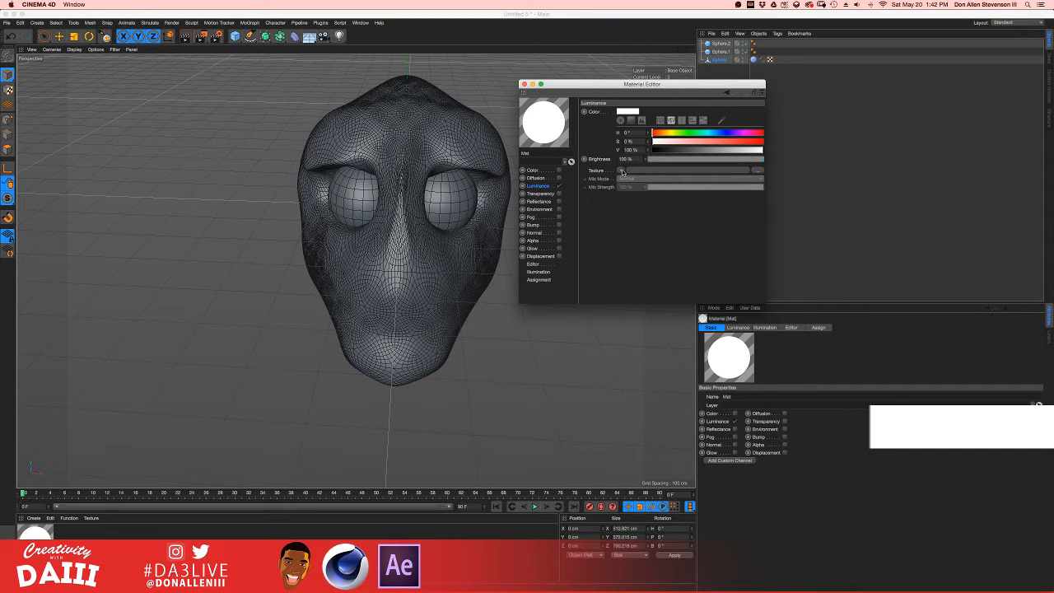
- Set the material's luminance colour to green with hue 108°, saturation 80% and value 73%, and close the Material Editor
{"action": "left_click", "coordinate": [714, 133]}
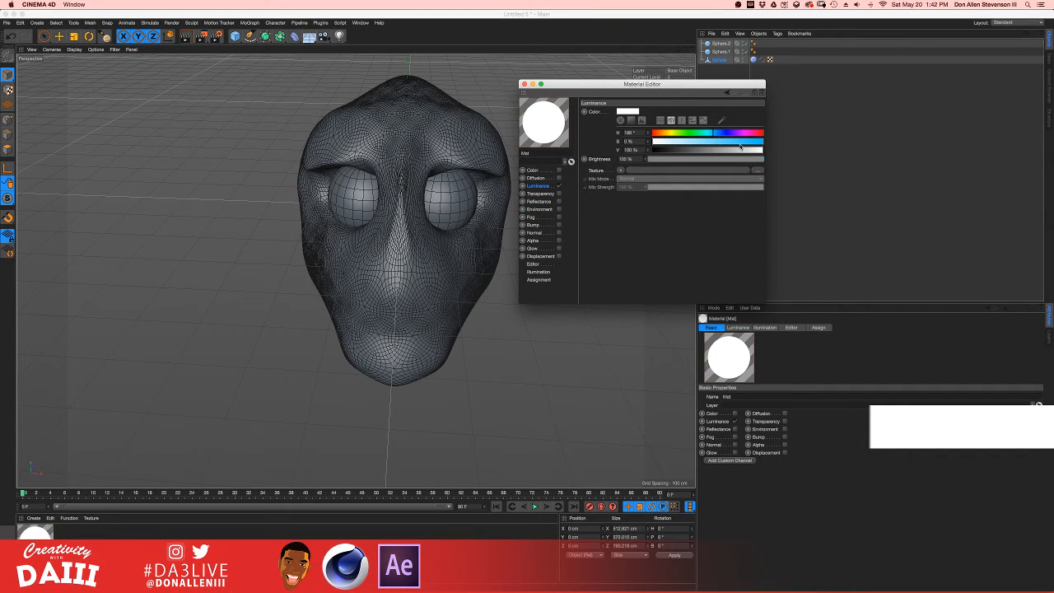
{"action": "left_click", "coordinate": [740, 142]}
{"action": "left_click", "coordinate": [729, 150]}
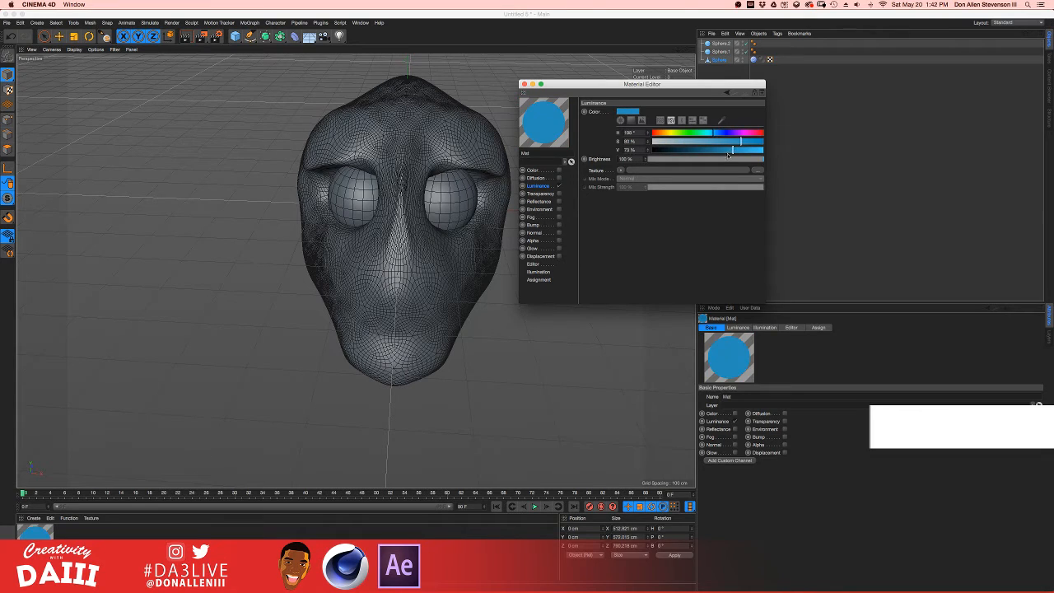
{"action": "left_click", "coordinate": [687, 134]}
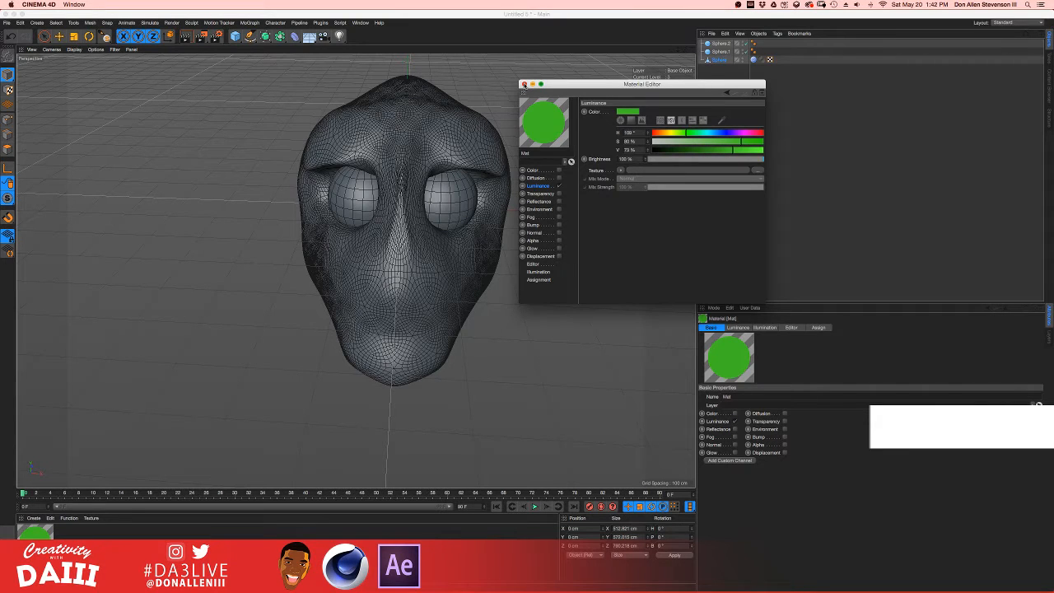
{"action": "left_click", "coordinate": [523, 84]}
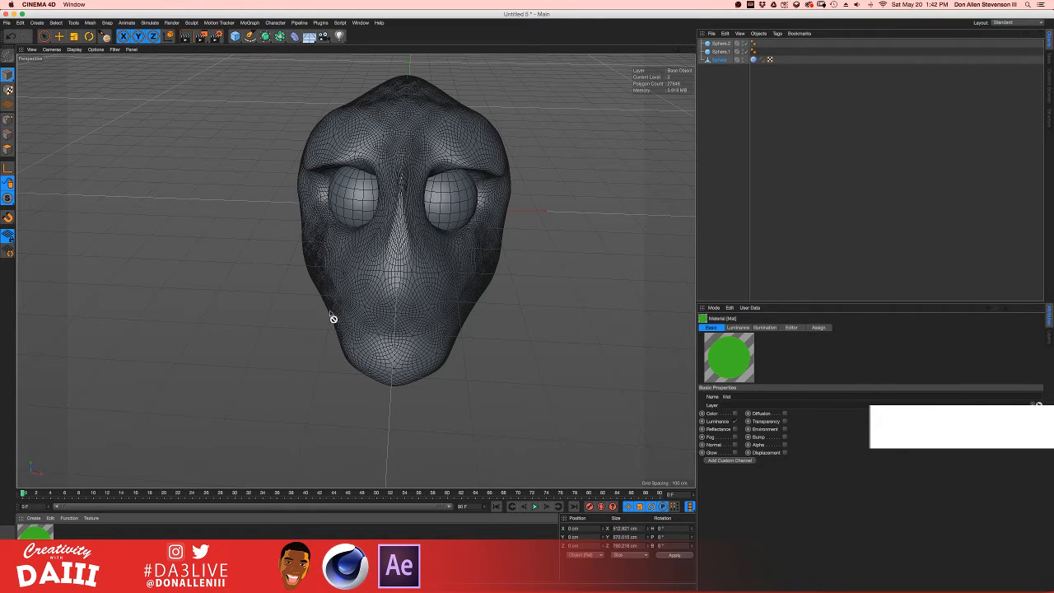
- Apply the green luminance material to the head mesh and render the perspective view
{"action": "left_click_drag", "start_coordinate": [418, 274], "coordinate": [358, 182]}
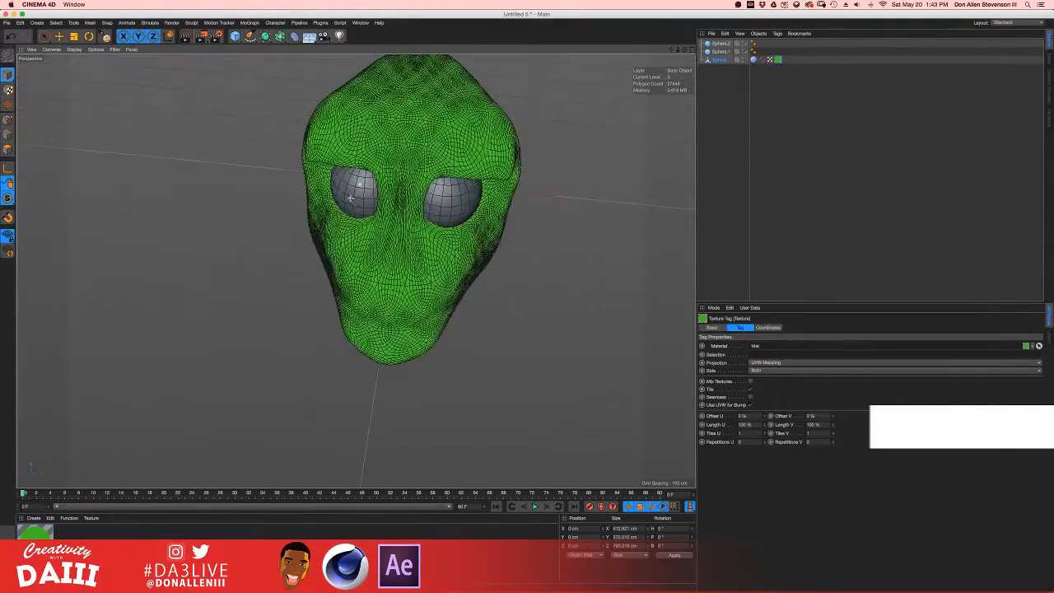
{"action": "key", "text": "ctrl+Up"}
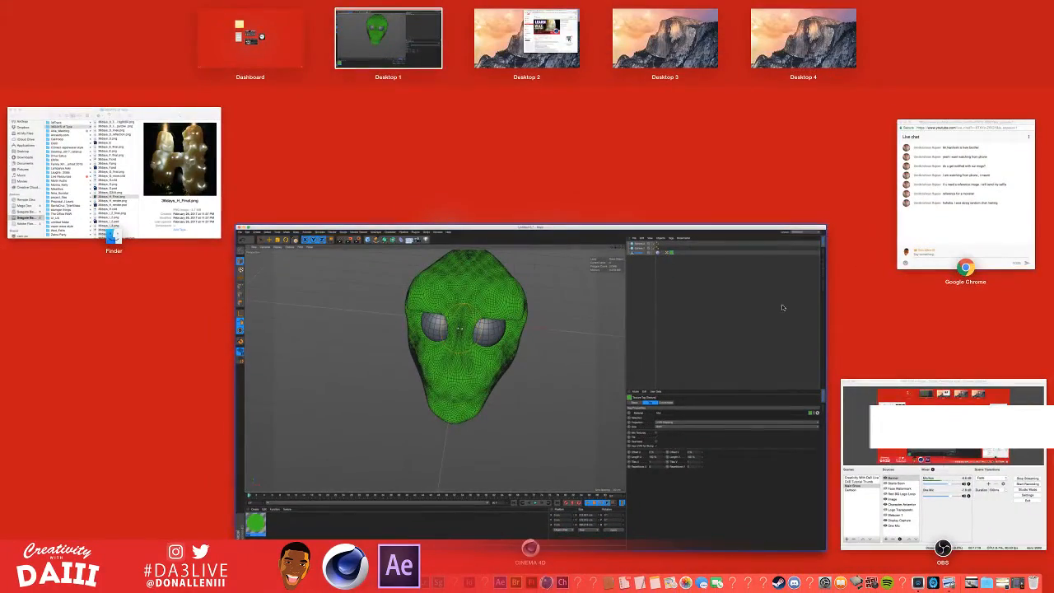
{"action": "left_click", "coordinate": [471, 338]}
{"action": "left_click_drag", "start_coordinate": [411, 258], "coordinate": [416, 354], "text": "alt"}
{"action": "left_click_drag", "start_coordinate": [418, 348], "coordinate": [362, 254], "text": "alt"}
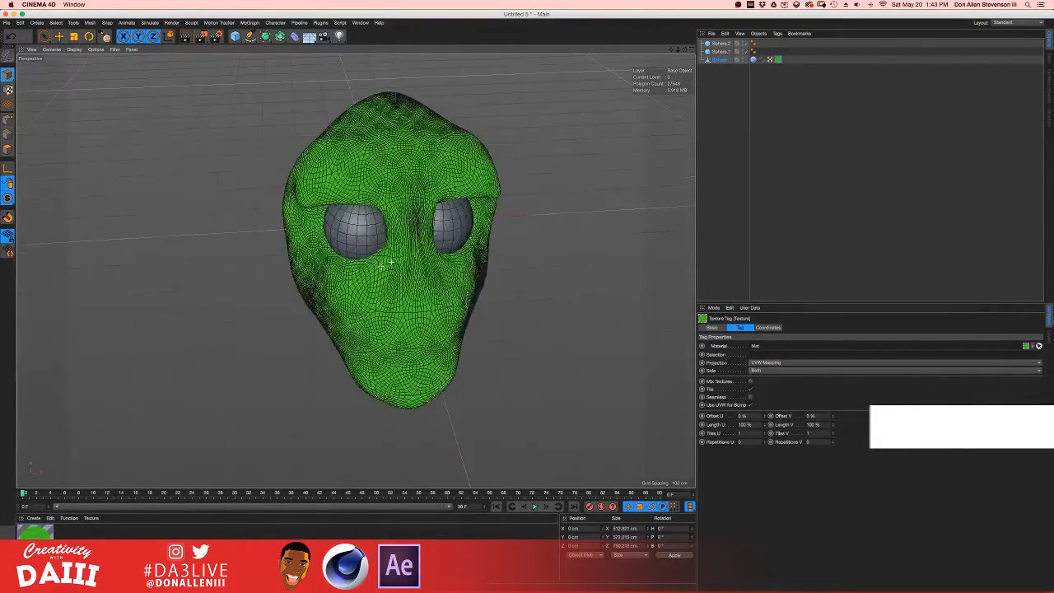
{"action": "key", "text": "super+r"}
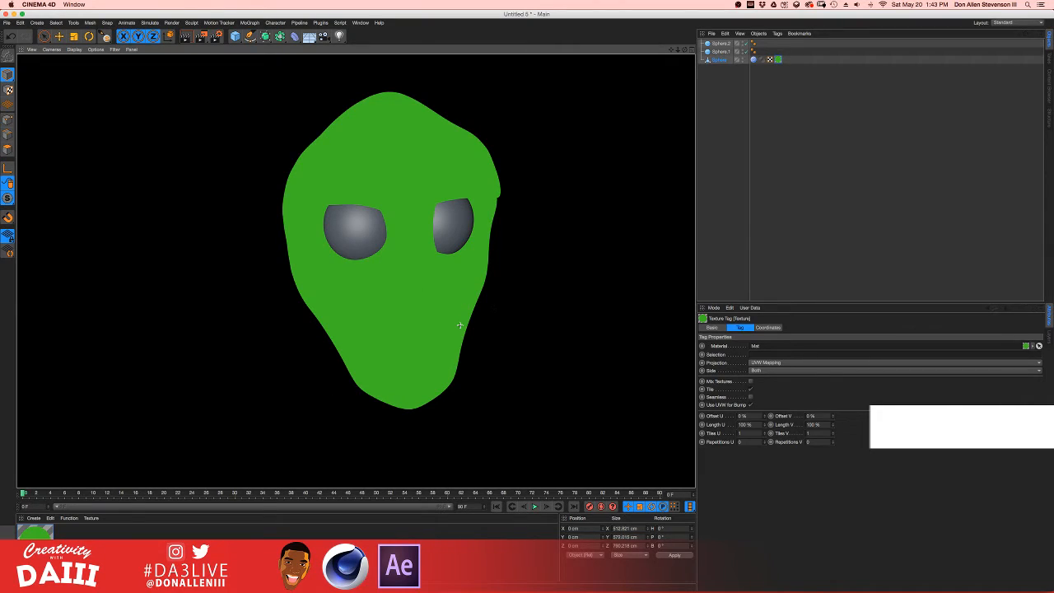
- Reopen the green material and load the Subsurface Scattering effect as its Luminance channel texture
{"action": "left_click_drag", "start_coordinate": [341, 254], "coordinate": [321, 240], "text": "alt"}
{"action": "double_click", "coordinate": [34, 533]}
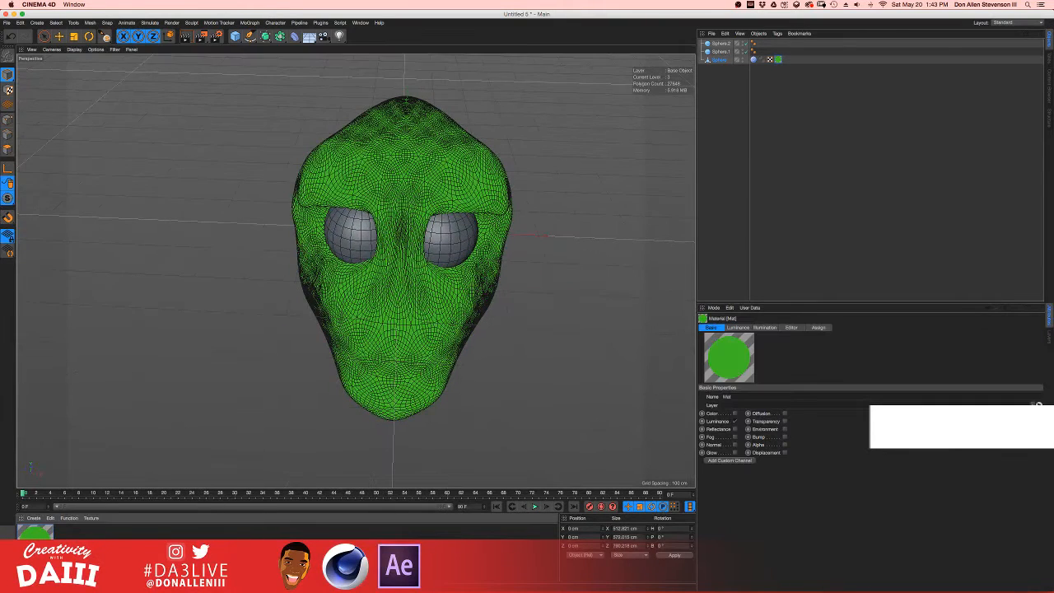
{"action": "left_click_drag", "start_coordinate": [197, 62], "coordinate": [403, 105]}
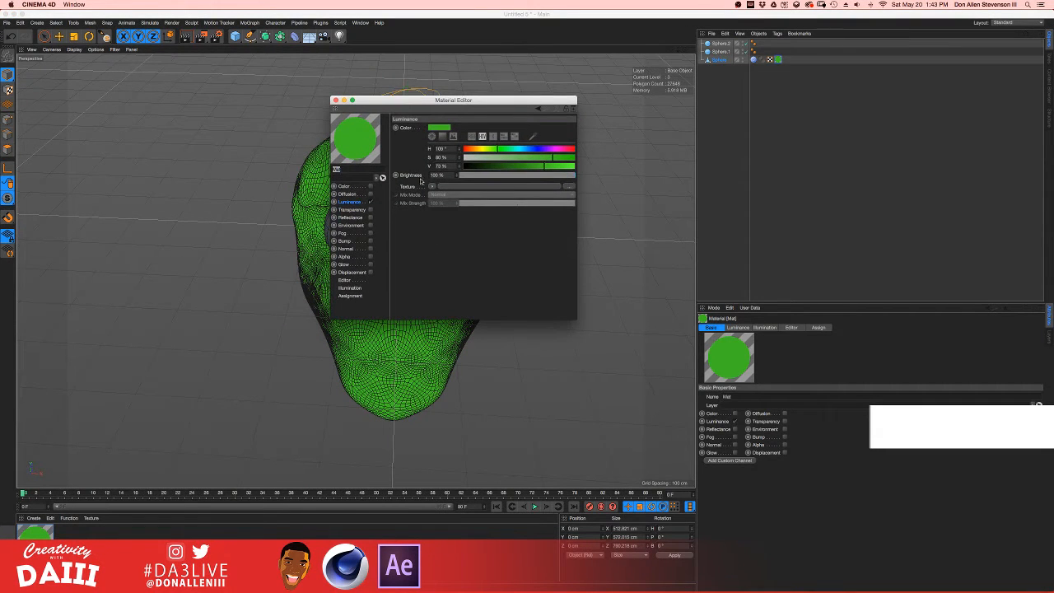
{"action": "left_click", "coordinate": [348, 209]}
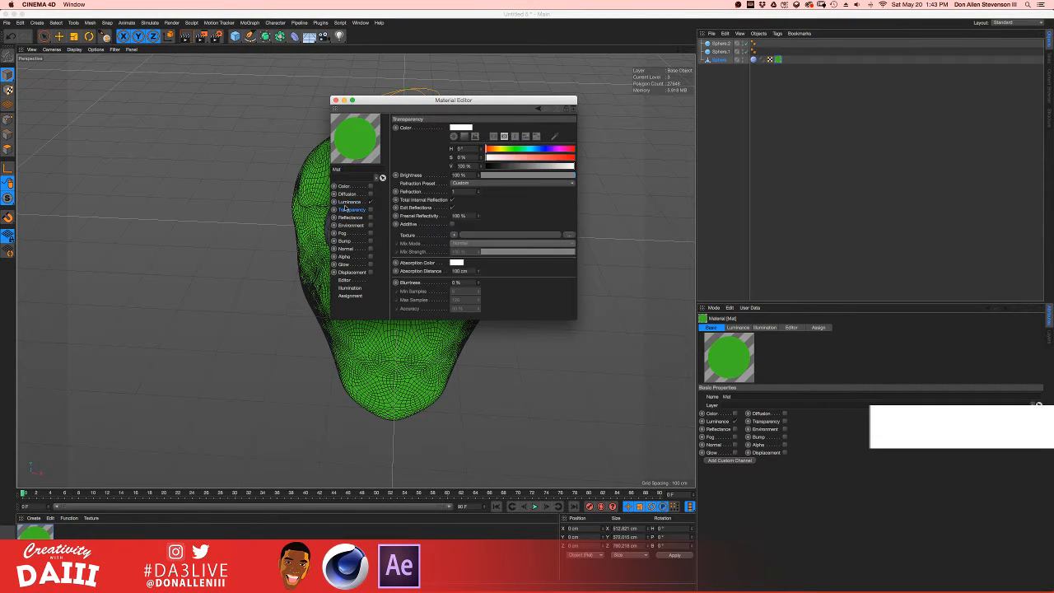
{"action": "left_click", "coordinate": [350, 203]}
{"action": "left_click", "coordinate": [433, 187]}
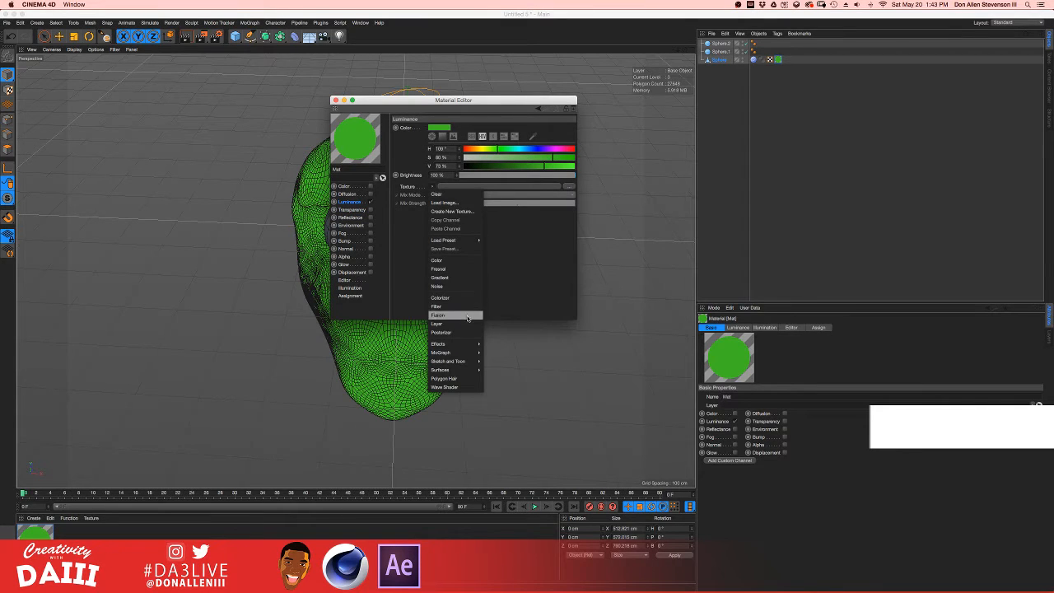
{"action": "left_click", "coordinate": [423, 191]}
{"action": "left_click", "coordinate": [434, 187]}
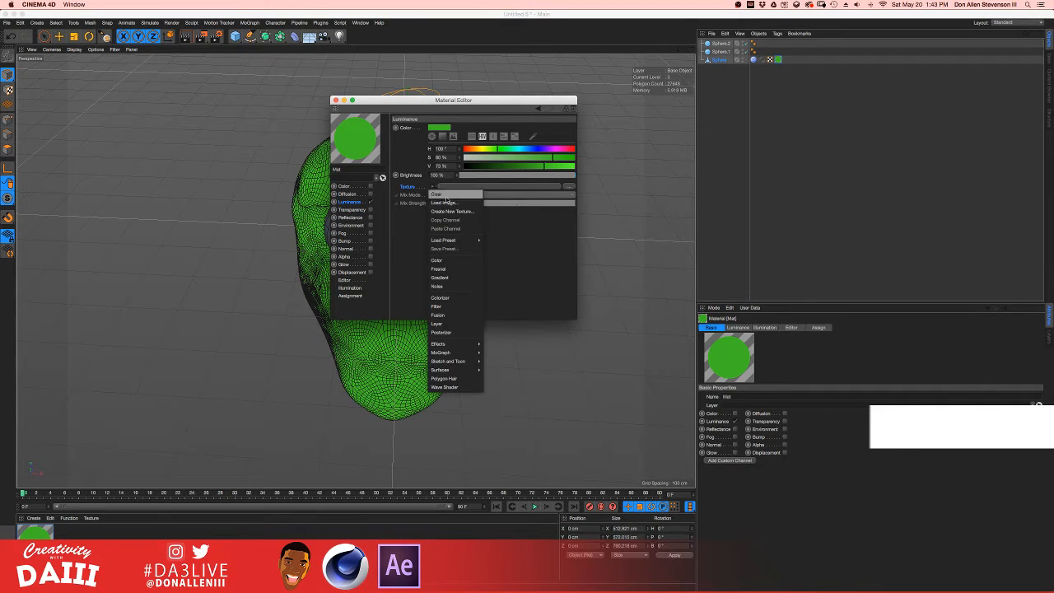
{"action": "mouse_move", "coordinate": [467, 348]}
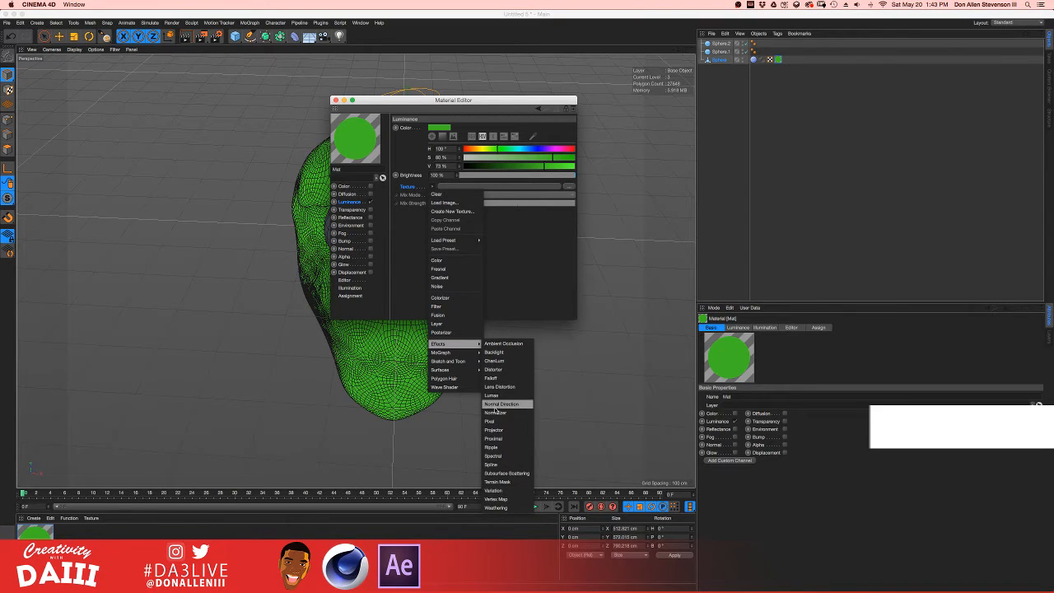
{"action": "mouse_move", "coordinate": [467, 372]}
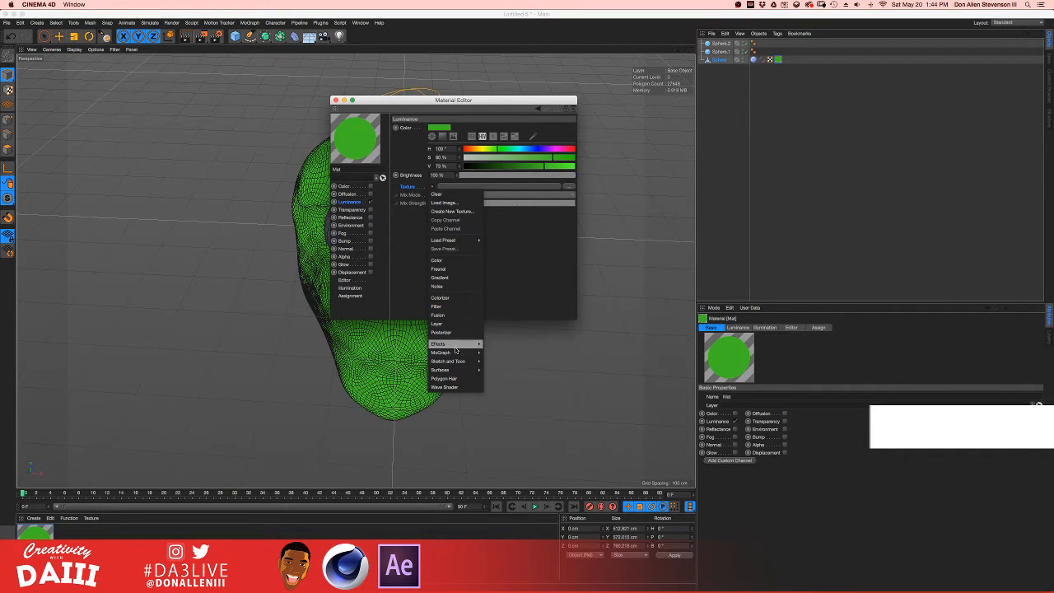
{"action": "left_click", "coordinate": [411, 257]}
{"action": "left_click", "coordinate": [433, 187]}
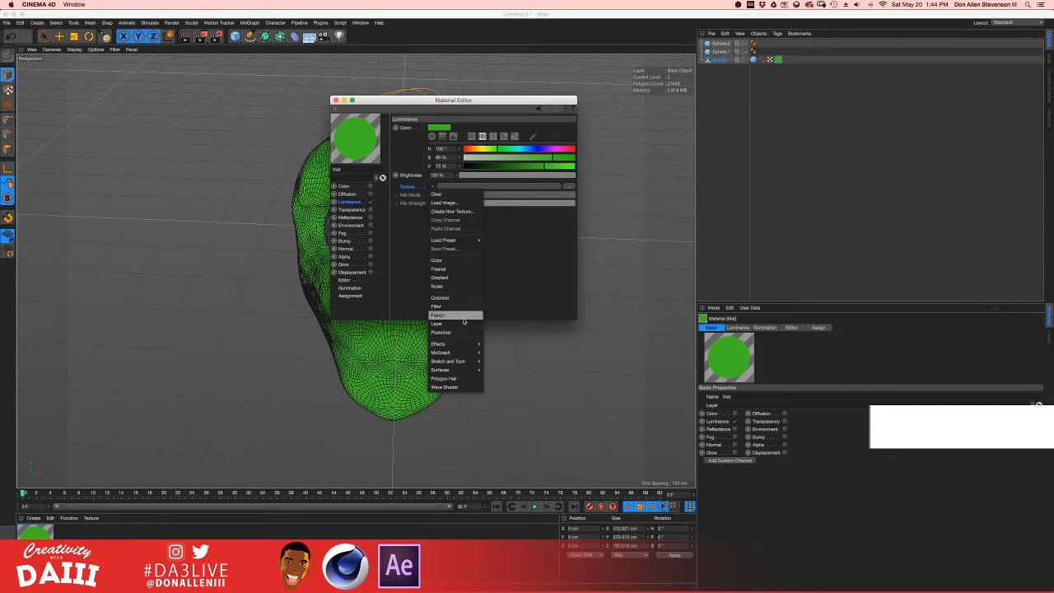
{"action": "mouse_move", "coordinate": [458, 346]}
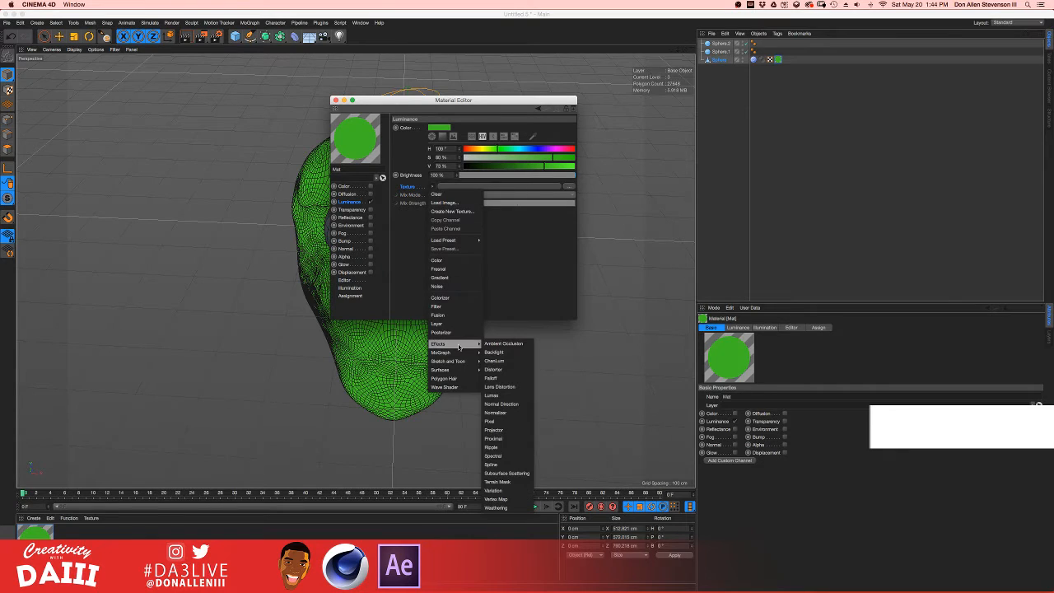
{"action": "left_click", "coordinate": [508, 473]}
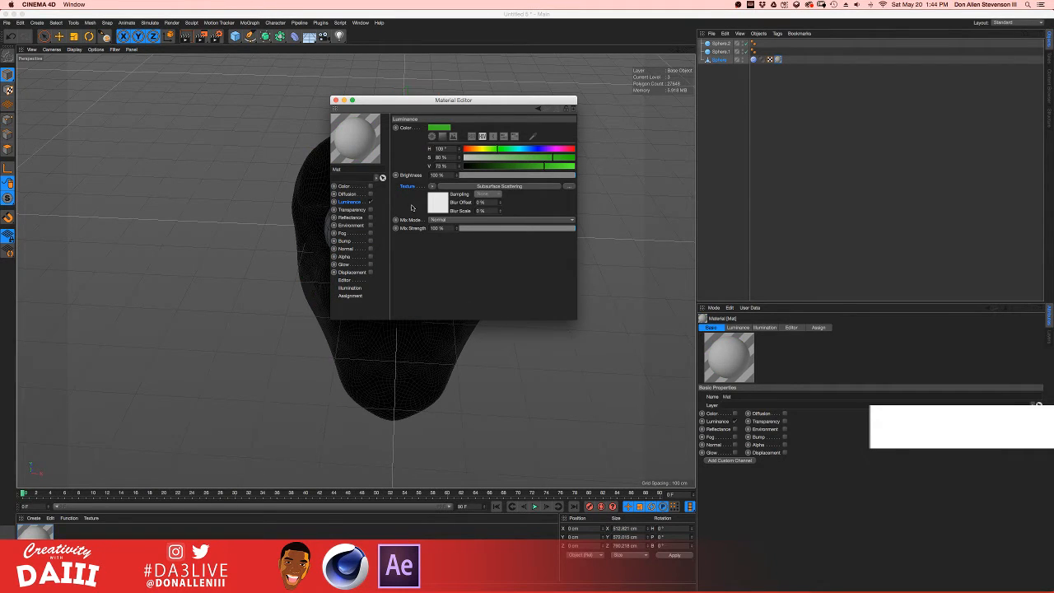
- Open the Subsurface Scattering shader's settings and reduce its path length to 3 cm
{"action": "left_click_drag", "start_coordinate": [397, 102], "coordinate": [466, 89]}
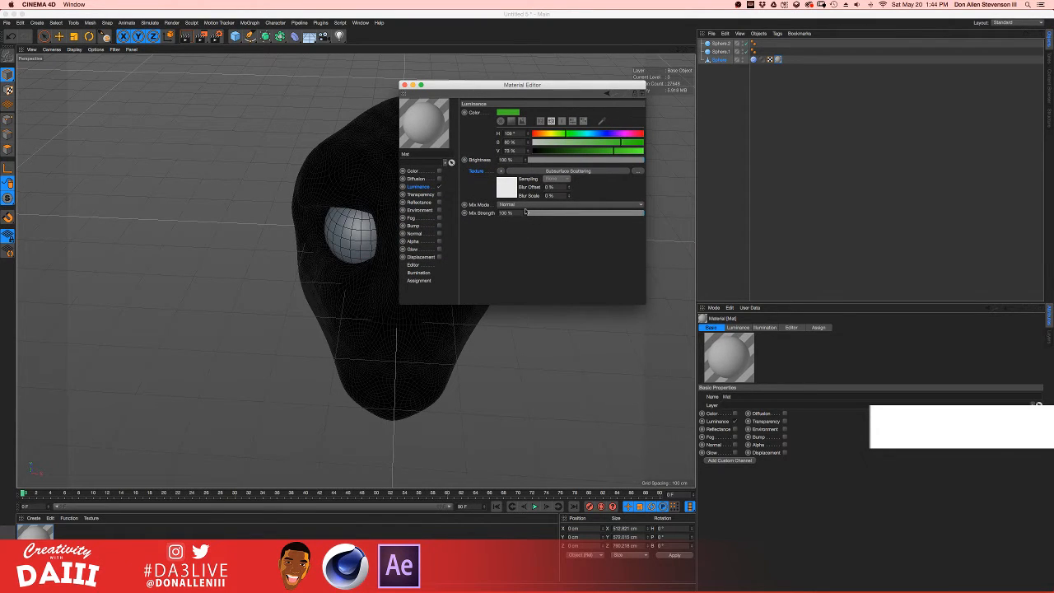
{"action": "left_click", "coordinate": [534, 173]}
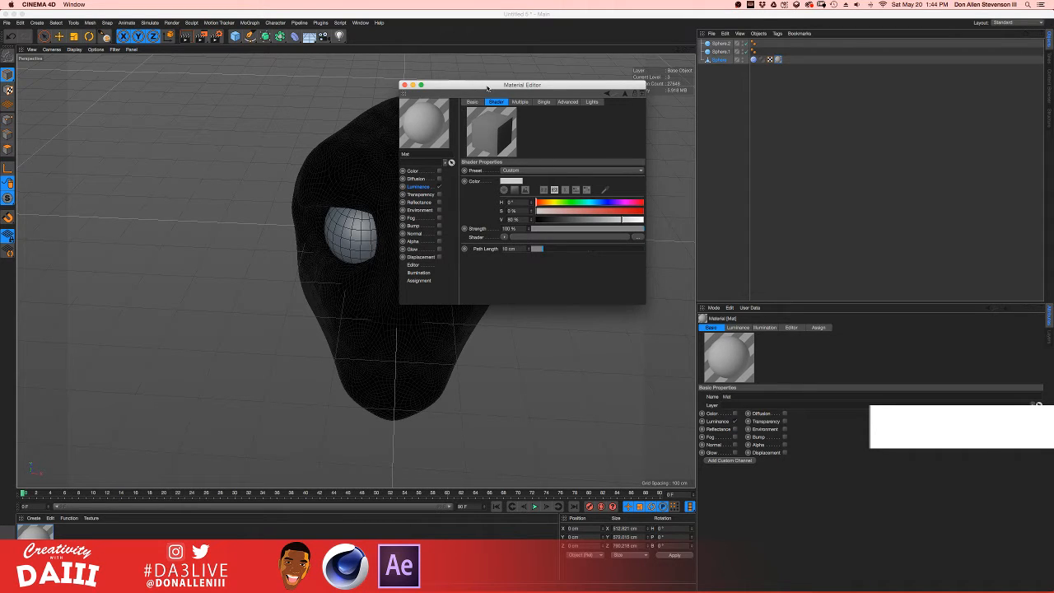
{"action": "left_click_drag", "start_coordinate": [486, 88], "coordinate": [604, 116]}
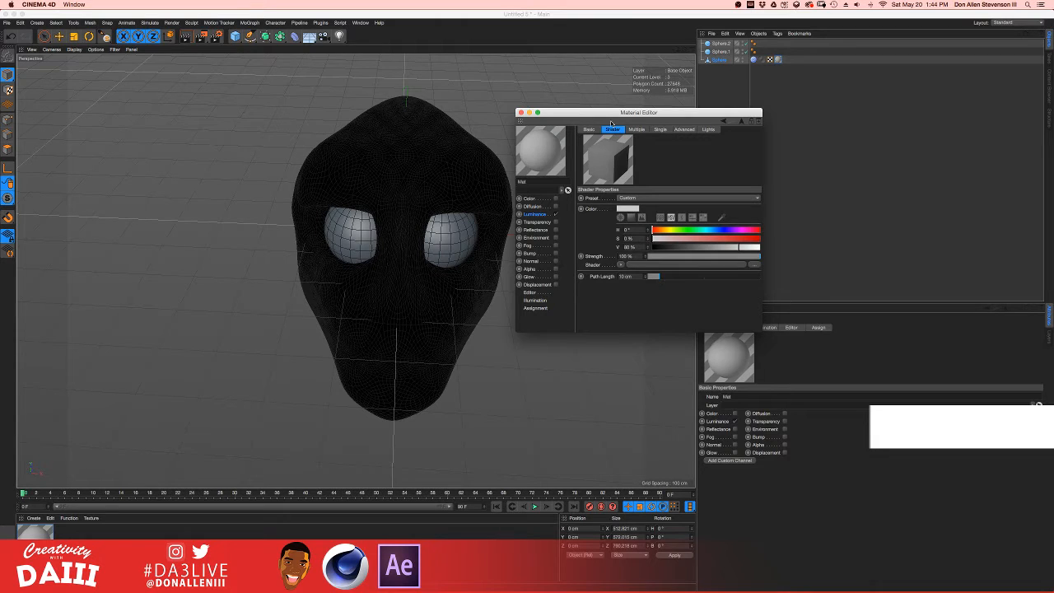
{"action": "left_click_drag", "start_coordinate": [604, 116], "coordinate": [642, 128]}
{"action": "left_click_drag", "start_coordinate": [329, 250], "coordinate": [263, 247], "text": "alt"}
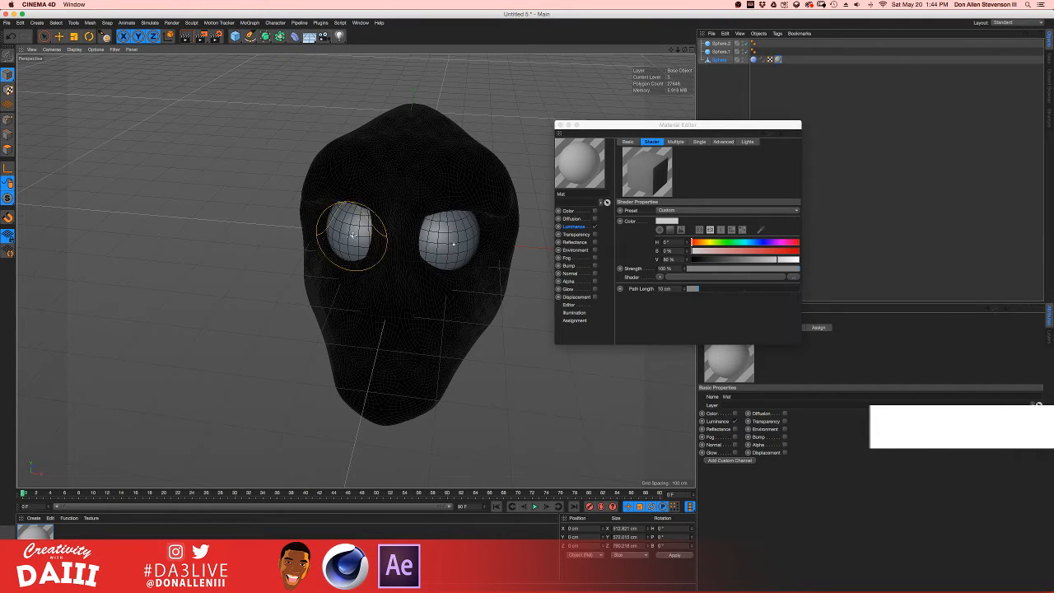
{"action": "left_click_drag", "start_coordinate": [353, 235], "coordinate": [294, 198], "text": "alt"}
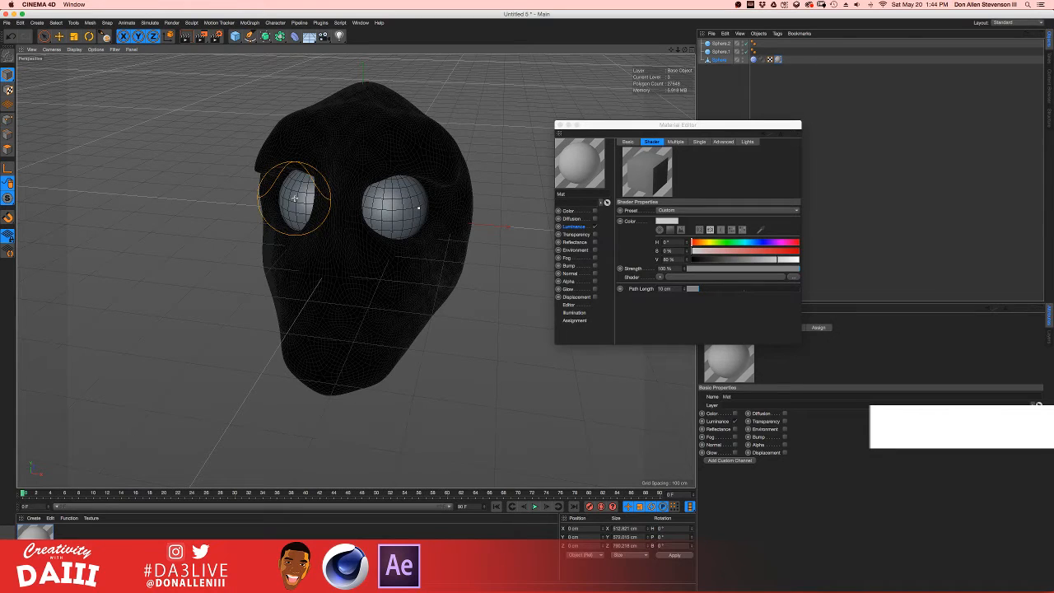
{"action": "scroll", "coordinate": [303, 198], "scroll_direction": "up", "scroll_amount": 2}
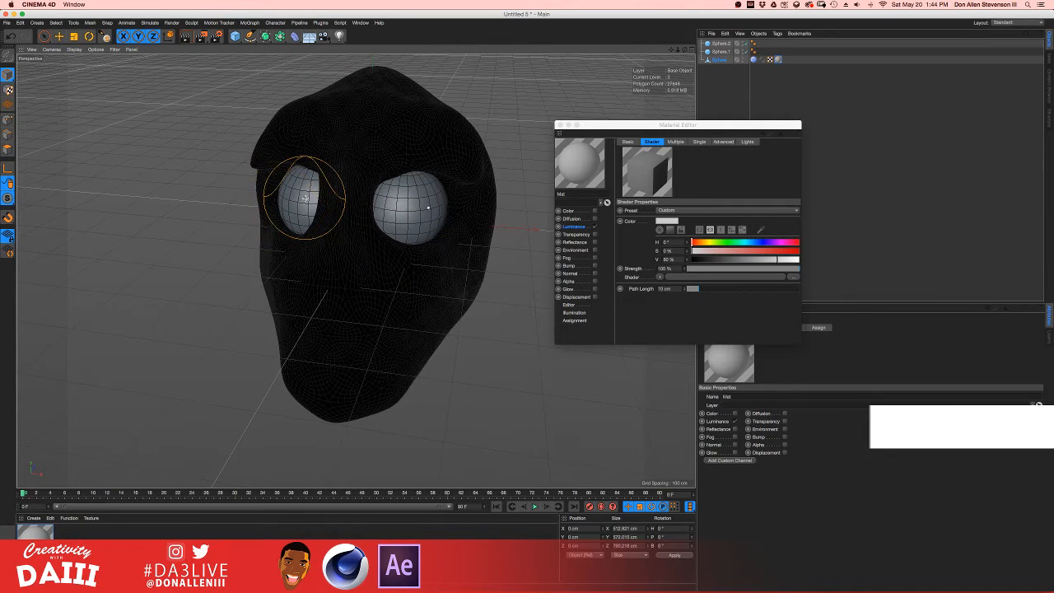
{"action": "left_click_drag", "start_coordinate": [305, 198], "coordinate": [370, 280], "text": "alt"}
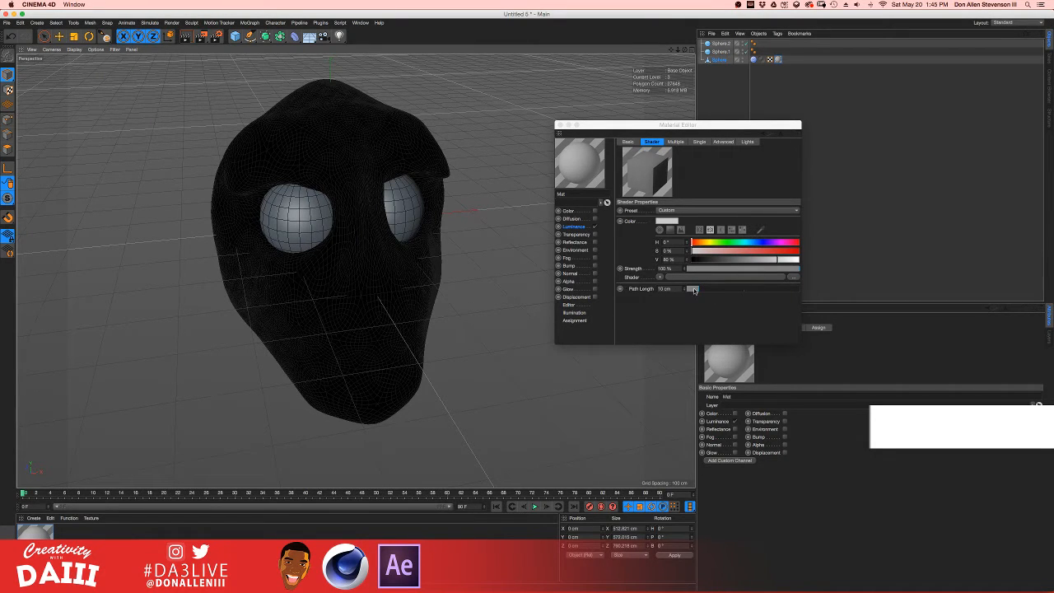
{"action": "left_click_drag", "start_coordinate": [692, 291], "coordinate": [690, 292]}
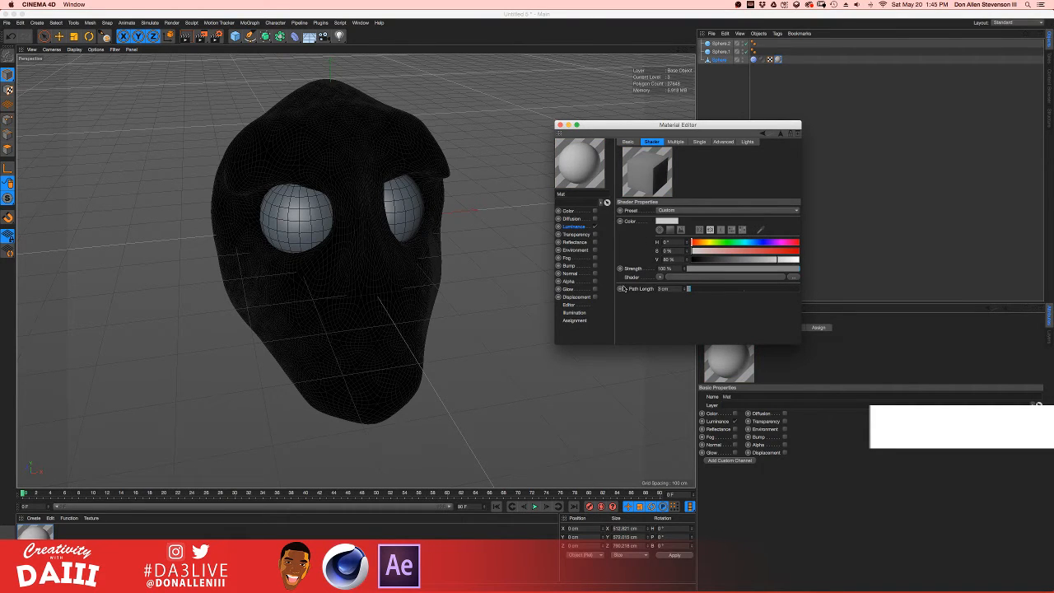
- Render the perspective view to check the subsurface scattering on the head and close the Material Editor
{"action": "left_click", "coordinate": [329, 176]}
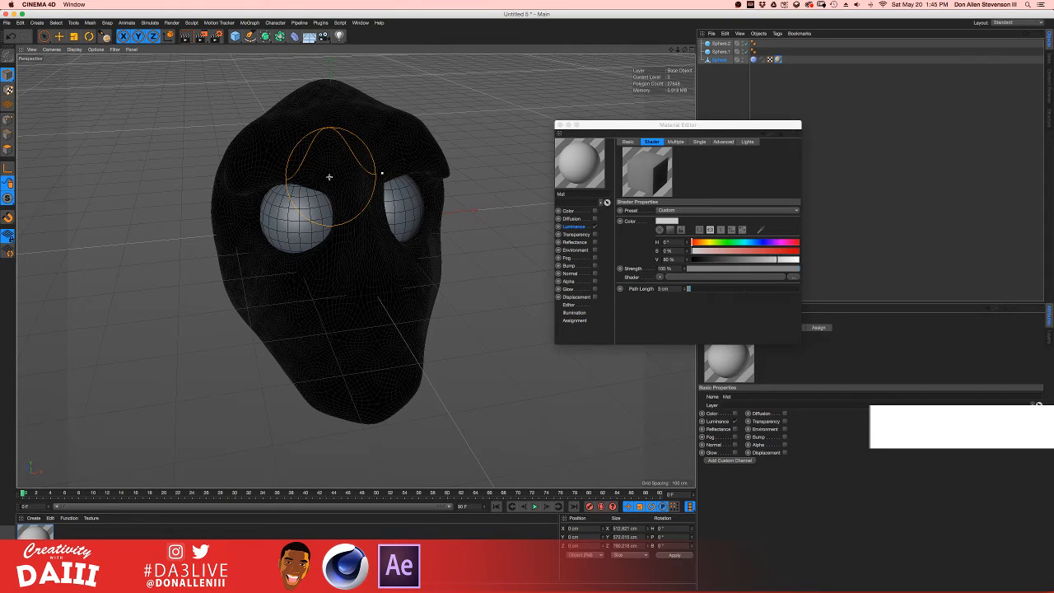
{"action": "key", "text": "super+r"}
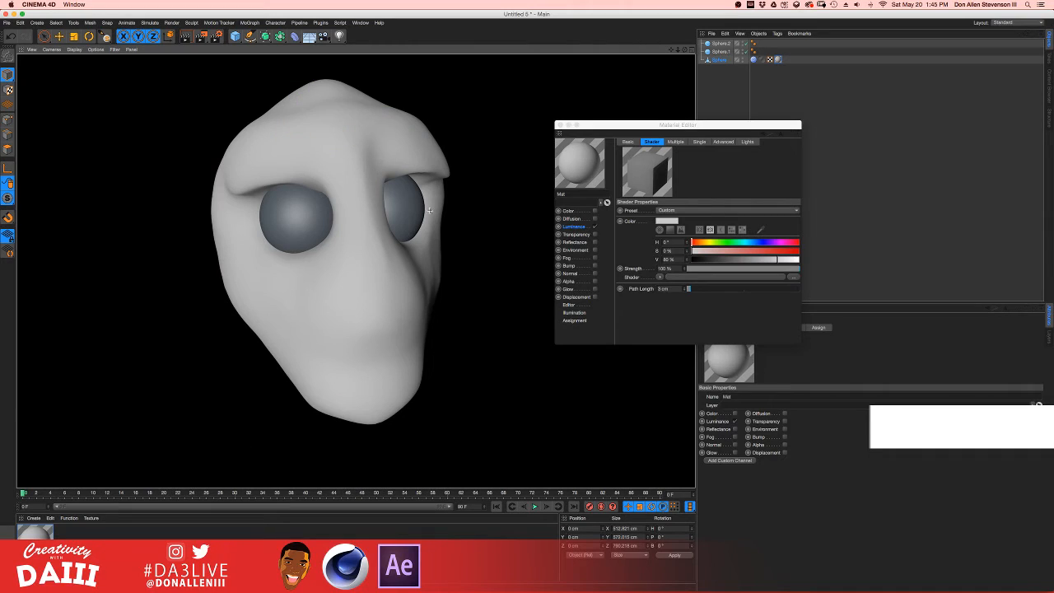
{"action": "left_click", "coordinate": [560, 135]}
{"action": "left_click", "coordinate": [560, 125]}
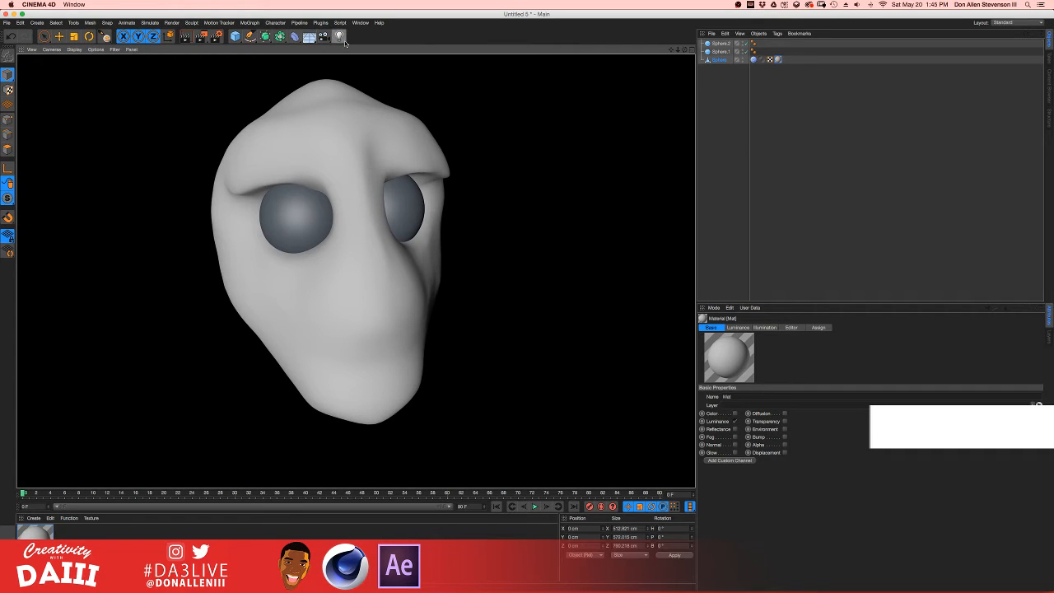
- Add a light and move it beside and in front of the head, at X about -404 cm and Y about 33 cm
{"action": "left_click", "coordinate": [338, 38]}
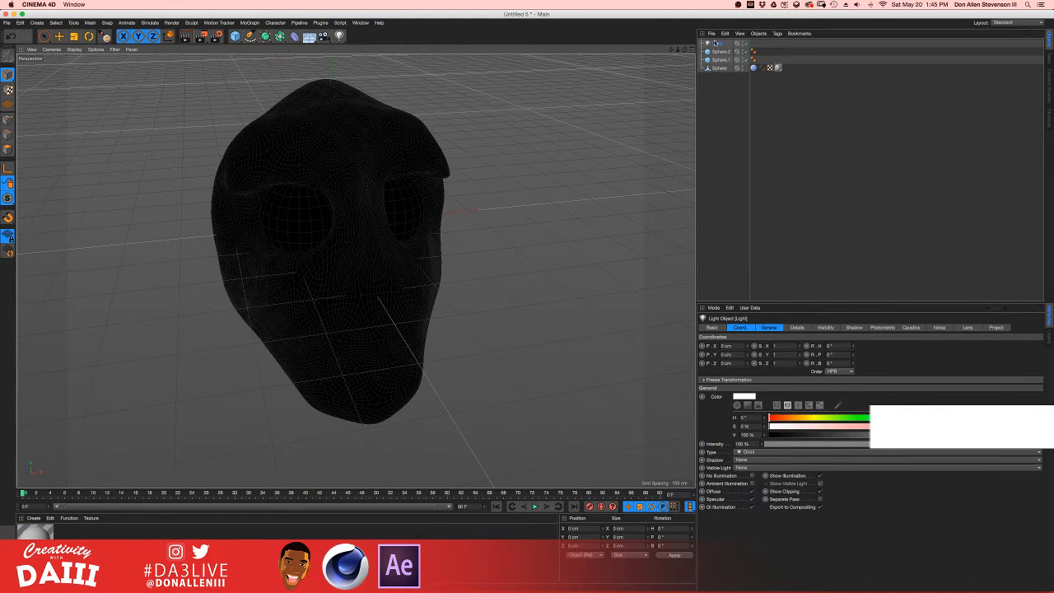
{"action": "left_click", "coordinate": [42, 37]}
{"action": "left_click_drag", "start_coordinate": [423, 214], "coordinate": [223, 241]}
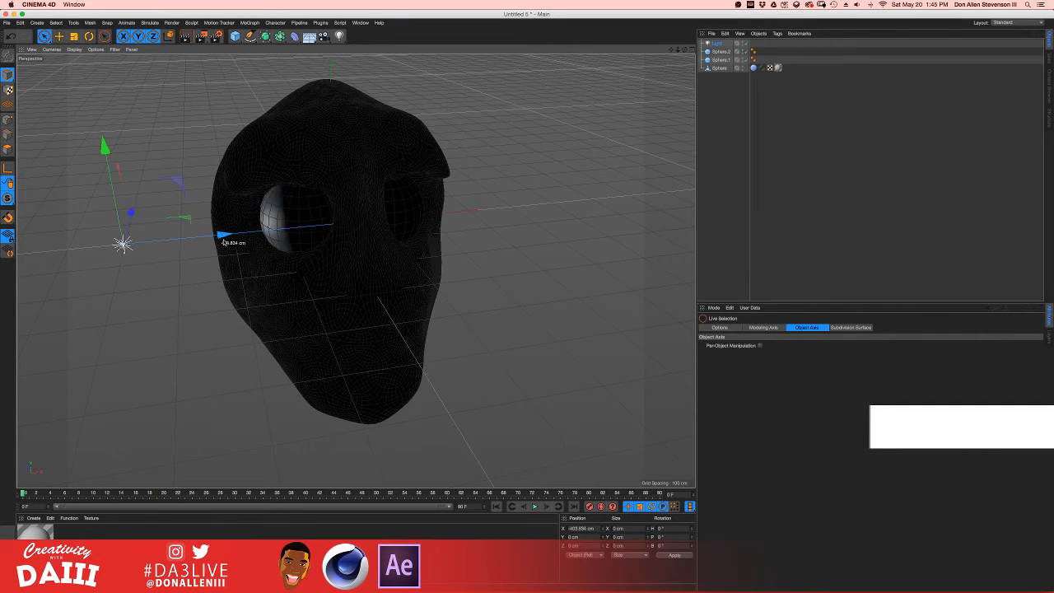
{"action": "left_click_drag", "start_coordinate": [102, 145], "coordinate": [116, 212]}
{"action": "mouse_move", "coordinate": [144, 265]}
{"action": "left_mouse_down"}
{"action": "mouse_move", "coordinate": [144, 312]}
{"action": "mouse_move", "coordinate": [115, 412]}
{"action": "mouse_move", "coordinate": [121, 346]}
{"action": "mouse_move", "coordinate": [92, 217]}
{"action": "left_mouse_up"}
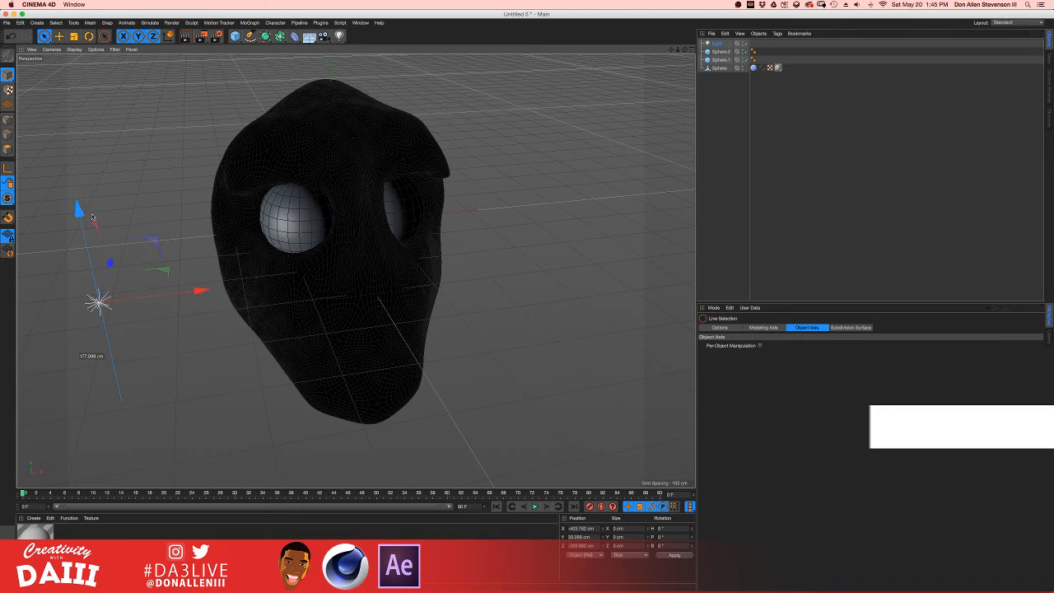
- Set the light's colour to red with hue 5° and saturation 95%, and render the perspective view
{"action": "double_click", "coordinate": [718, 43]}
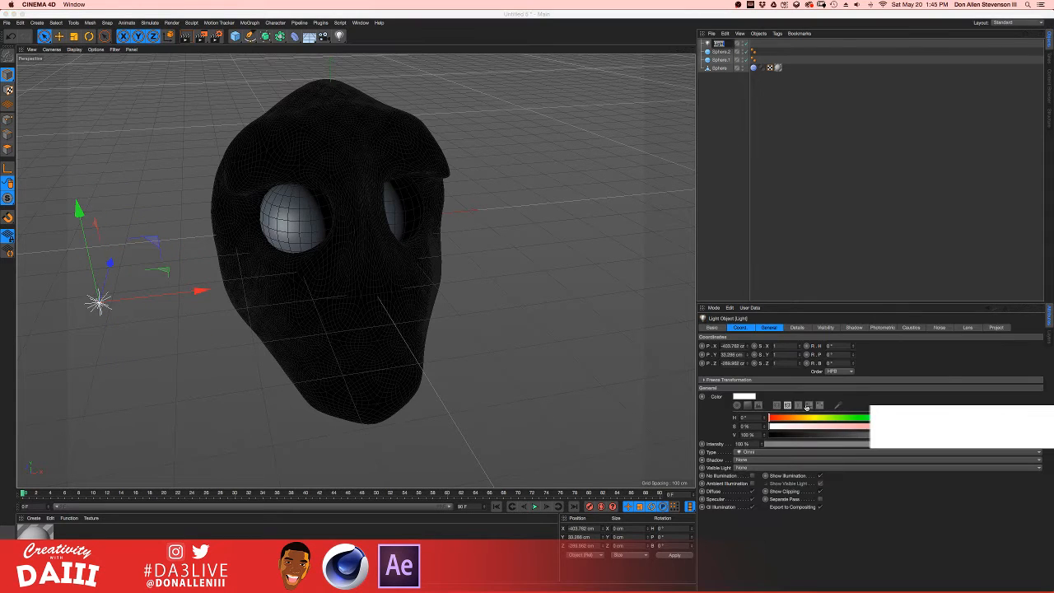
{"action": "key", "text": "Return"}
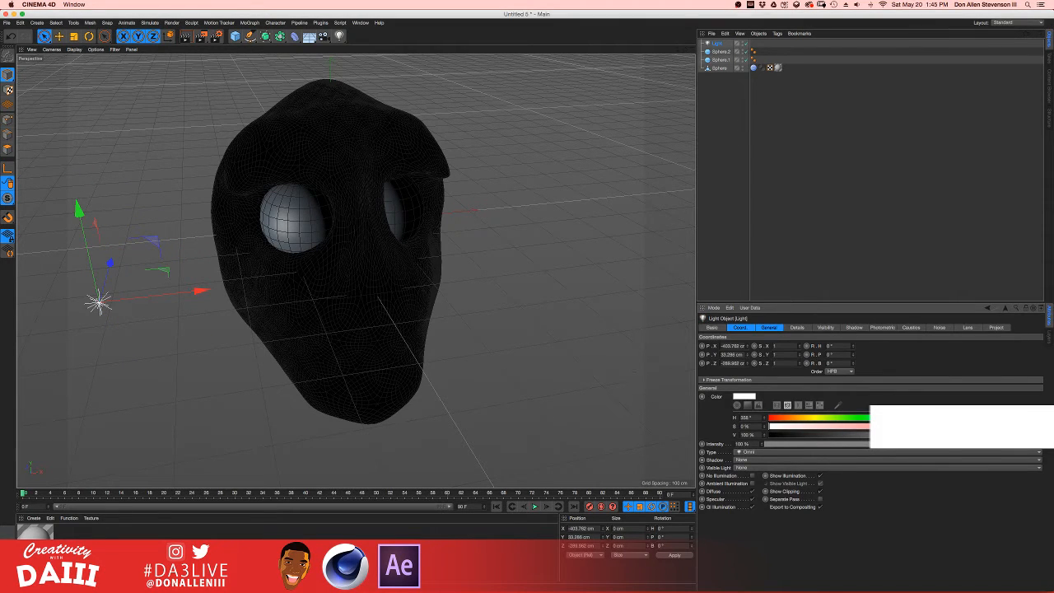
{"action": "left_click_drag", "start_coordinate": [790, 417], "coordinate": [771, 417]}
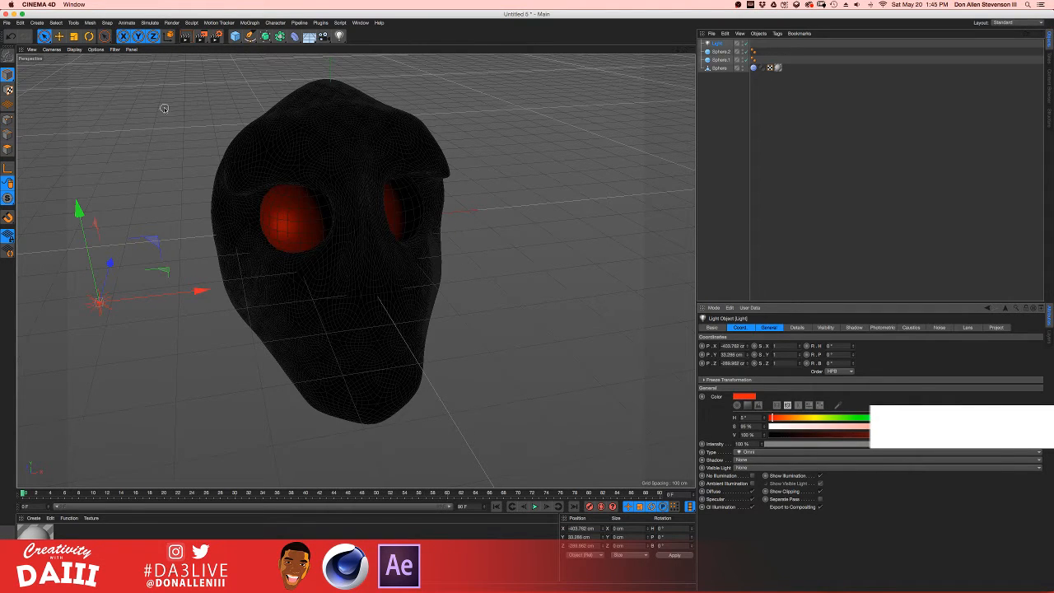
{"action": "left_click", "coordinate": [151, 176]}
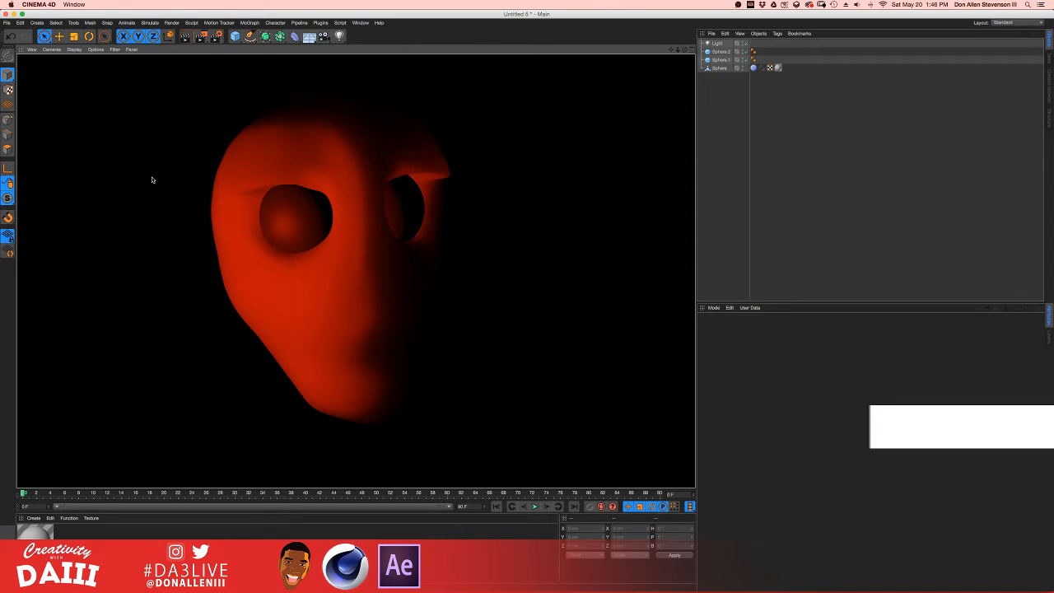
- Open the render settings and add the Ambient Occlusion effect
{"action": "left_click", "coordinate": [322, 298]}
{"action": "left_click_drag", "start_coordinate": [321, 299], "coordinate": [235, 101], "text": "alt"}
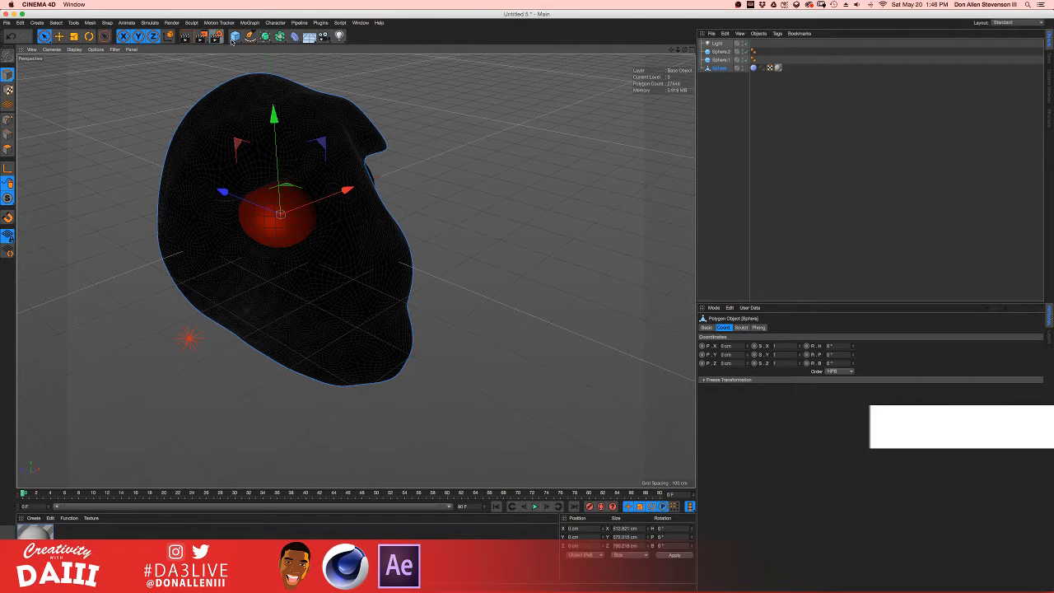
{"action": "left_click", "coordinate": [215, 39]}
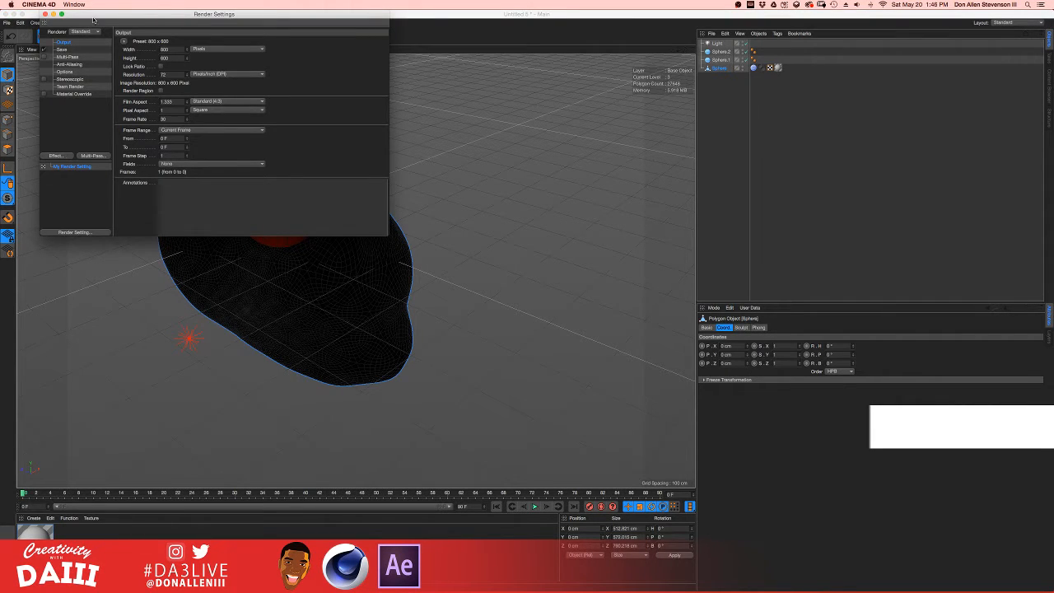
{"action": "left_click_drag", "start_coordinate": [93, 20], "coordinate": [507, 67]}
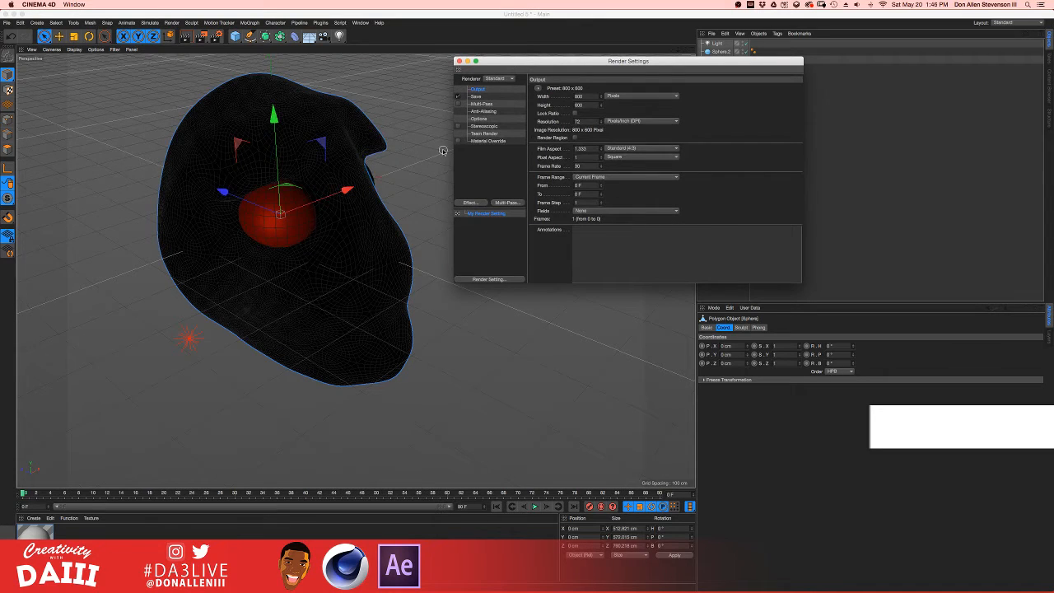
{"action": "left_click", "coordinate": [471, 203]}
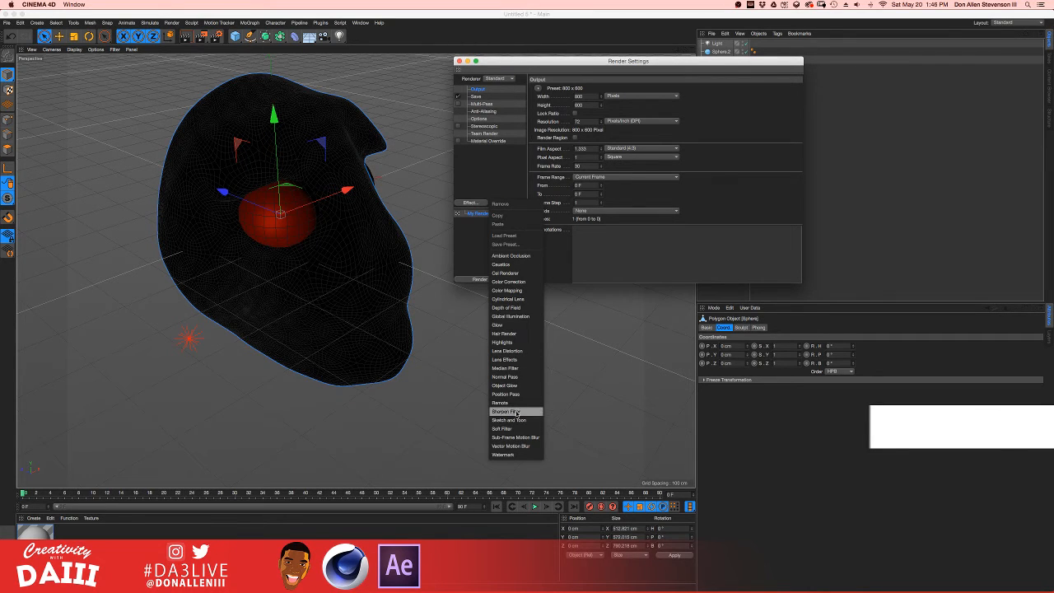
{"action": "left_click", "coordinate": [485, 165]}
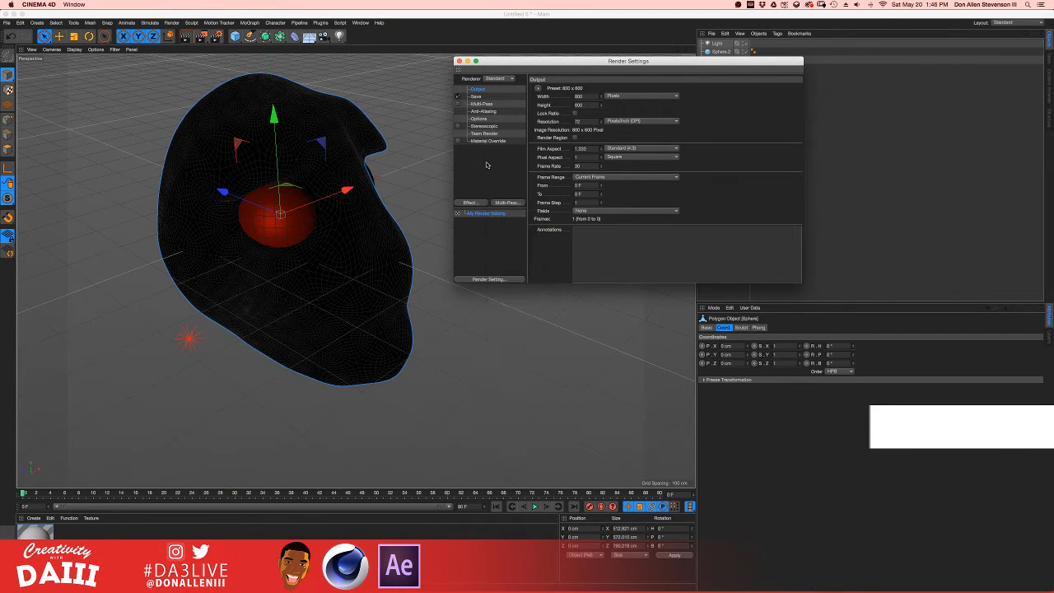
{"action": "left_click", "coordinate": [471, 203]}
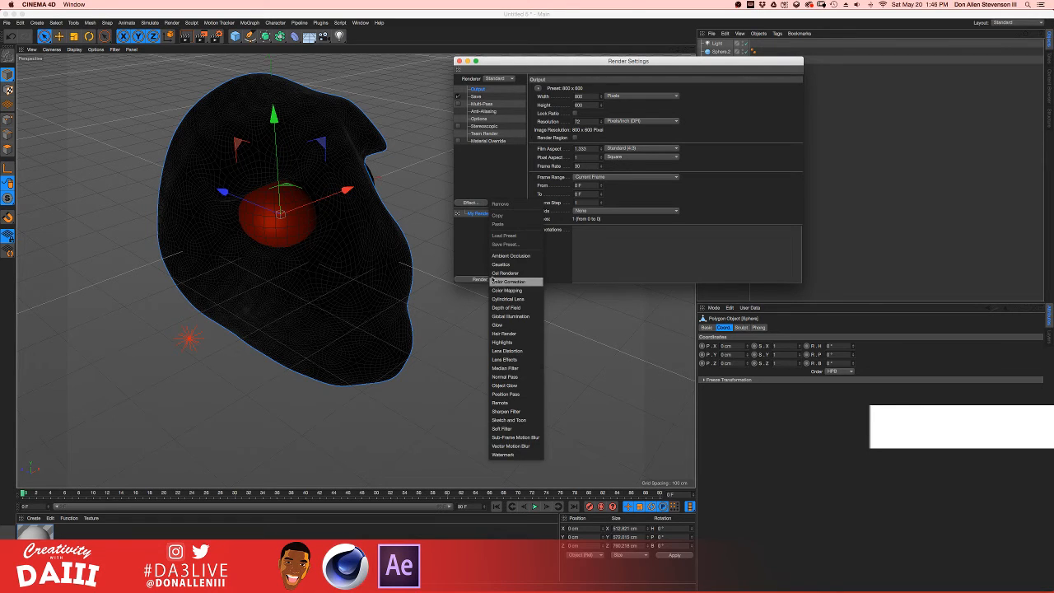
{"action": "left_click", "coordinate": [509, 256]}
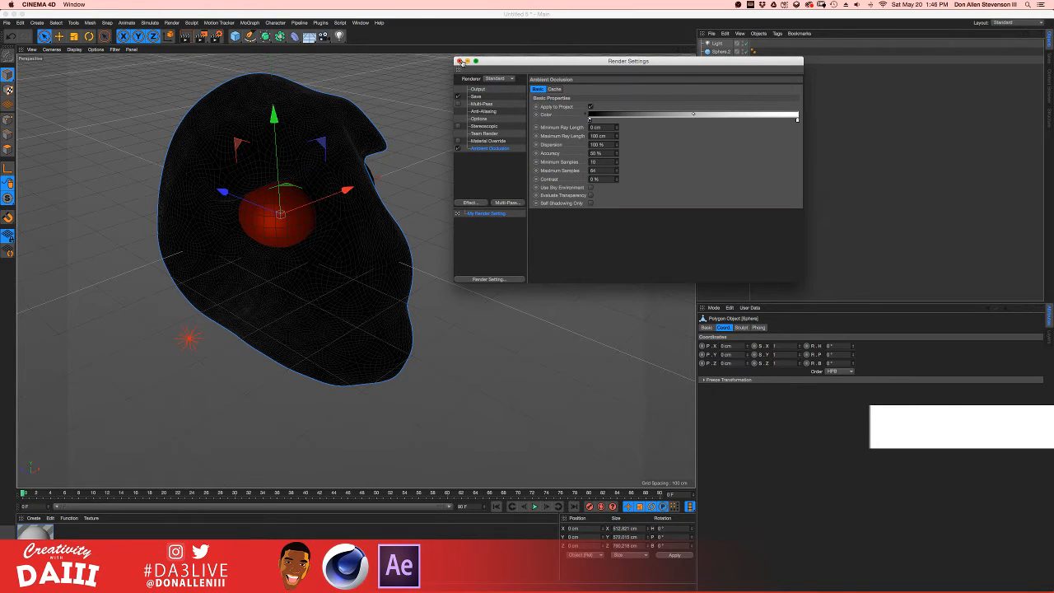
- Close the render settings and render the perspective view to check the ambient occlusion on the head
{"action": "left_click", "coordinate": [460, 62]}
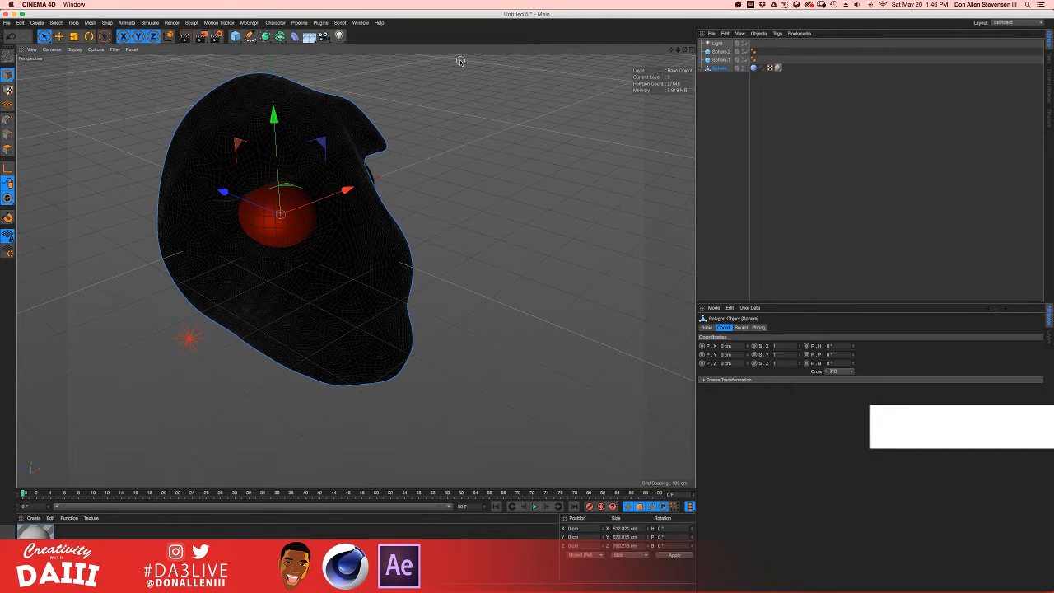
{"action": "key", "text": "alt+r"}
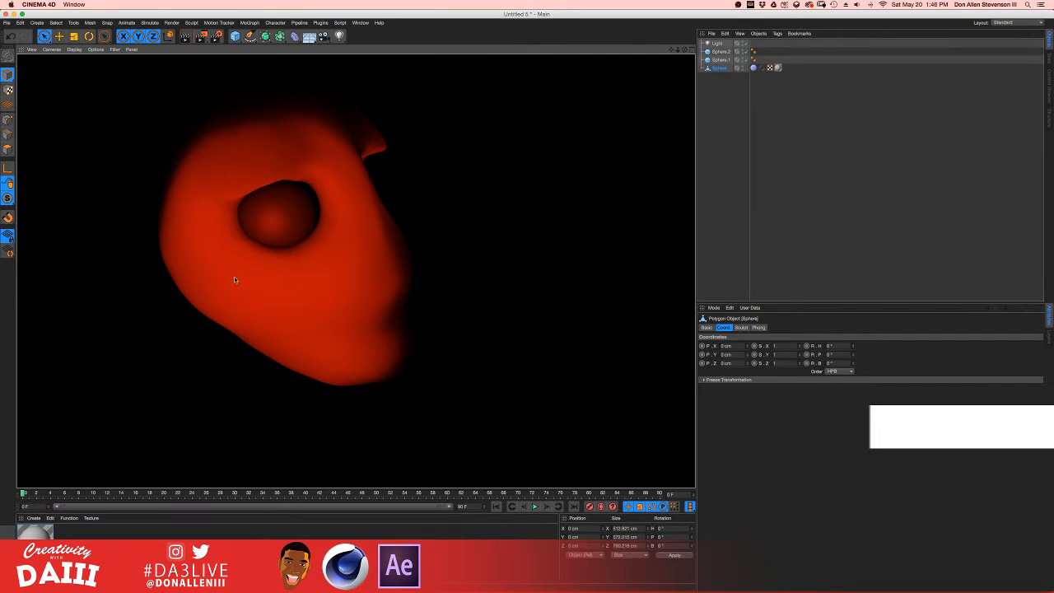
{"action": "key", "text": "alt+r"}
- Duplicate the red light and move the copy across to the opposite side of the head, at X about 402 cm
{"action": "left_click_drag", "start_coordinate": [301, 260], "coordinate": [278, 247], "text": "alt"}
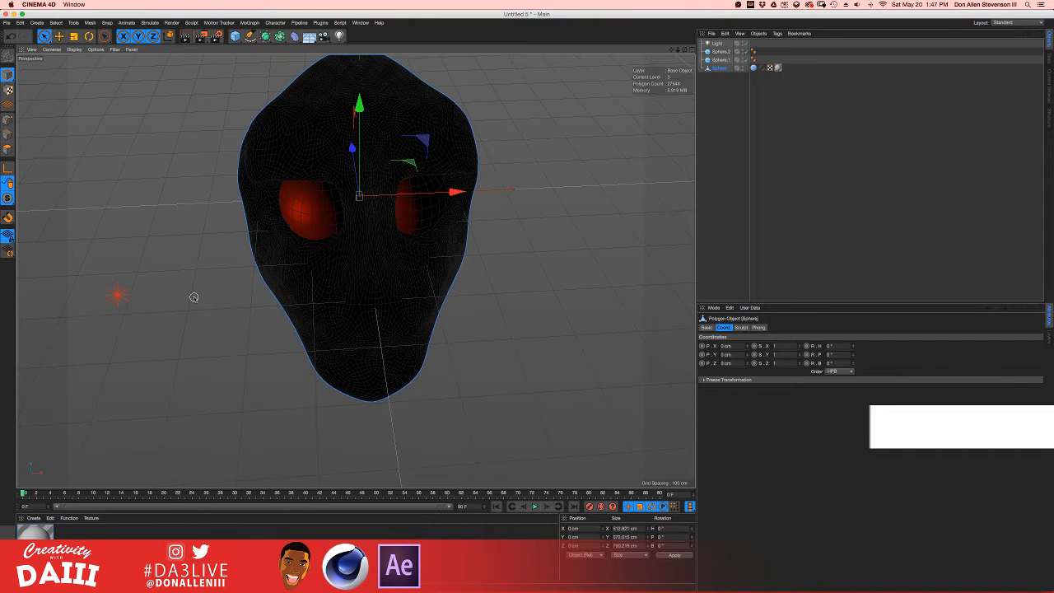
{"action": "left_click_drag", "start_coordinate": [225, 285], "coordinate": [233, 239], "text": "alt"}
{"action": "key", "text": "ctrl+Up"}
{"action": "left_click", "coordinate": [476, 290]}
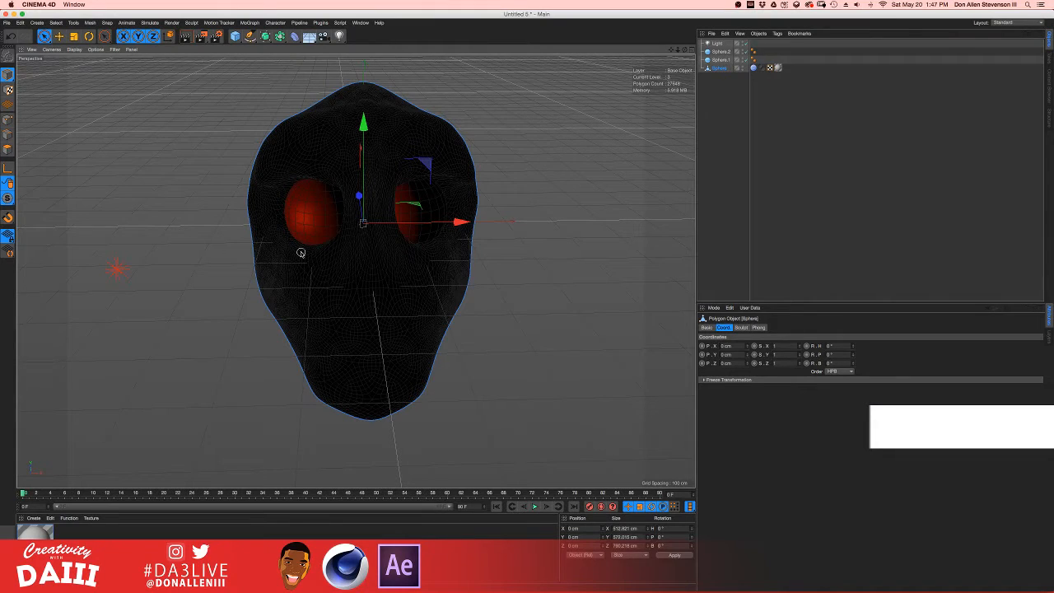
{"action": "left_click_drag", "start_coordinate": [301, 253], "coordinate": [399, 264], "text": "alt"}
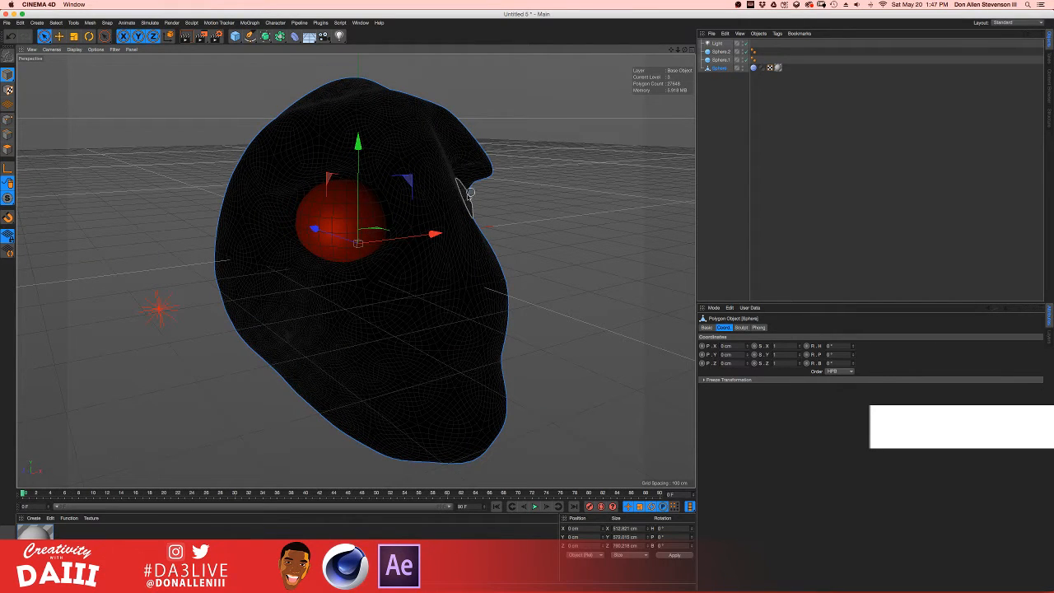
{"action": "left_click_drag", "start_coordinate": [461, 194], "coordinate": [485, 192], "text": "alt"}
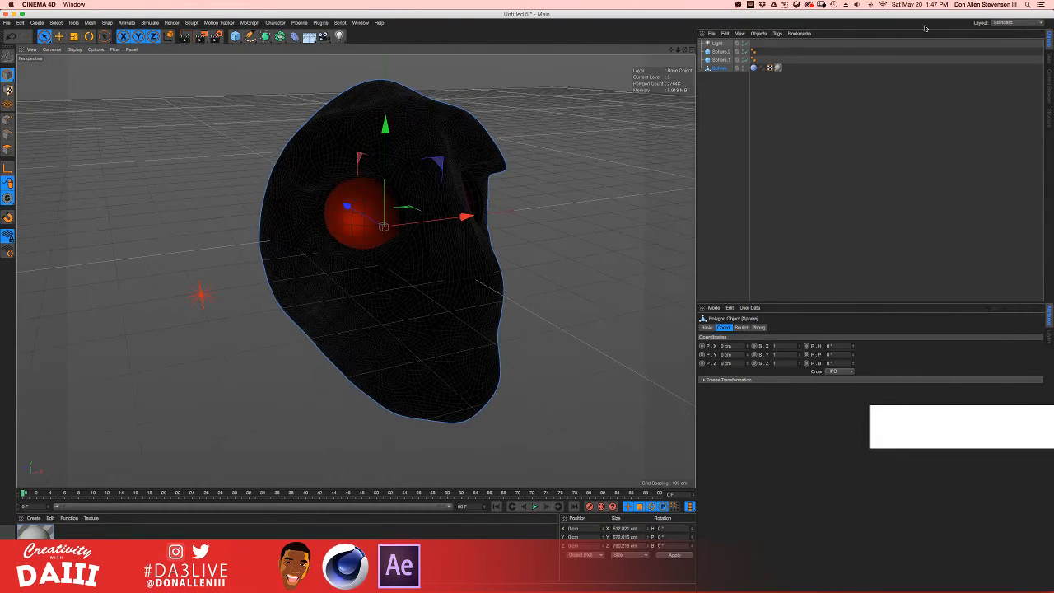
{"action": "left_click", "coordinate": [718, 43]}
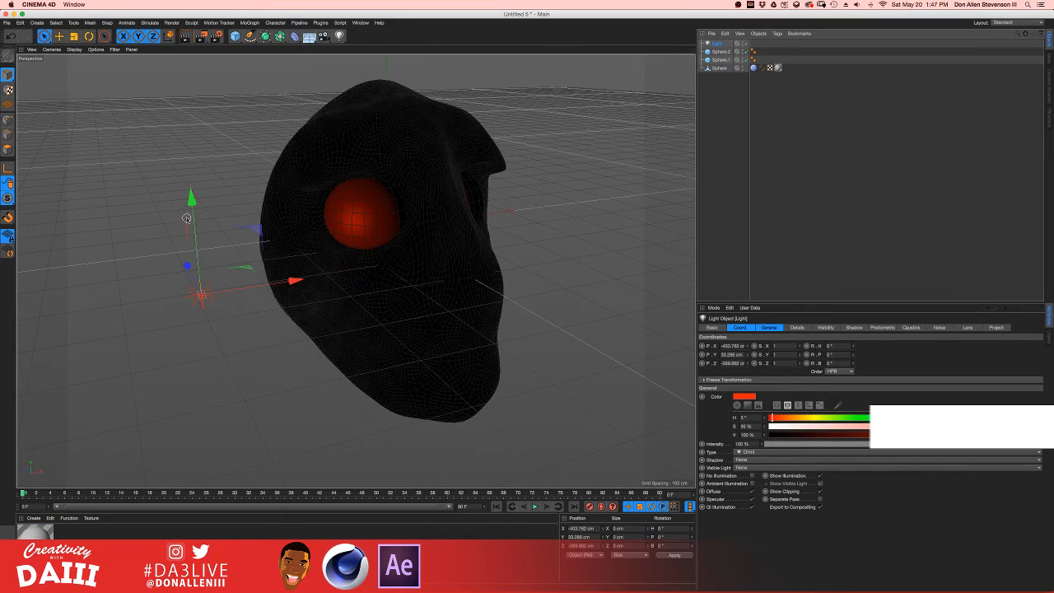
{"action": "left_click_drag", "start_coordinate": [295, 281], "coordinate": [452, 283]}
{"action": "key", "text": "super+z"}
{"action": "key", "text": "super+c"}
{"action": "key", "text": "super+v"}
{"action": "left_click_drag", "start_coordinate": [280, 287], "coordinate": [683, 221]}
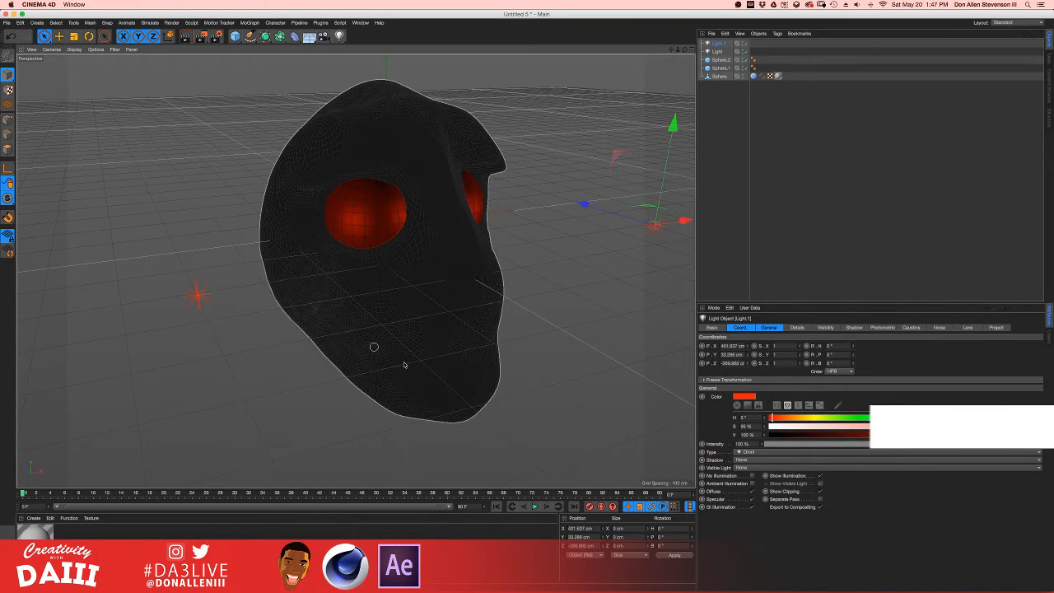
- Set the copied light's shadow to Shadow Maps (Soft), keeping its type as Omni
{"action": "left_click", "coordinate": [753, 461]}
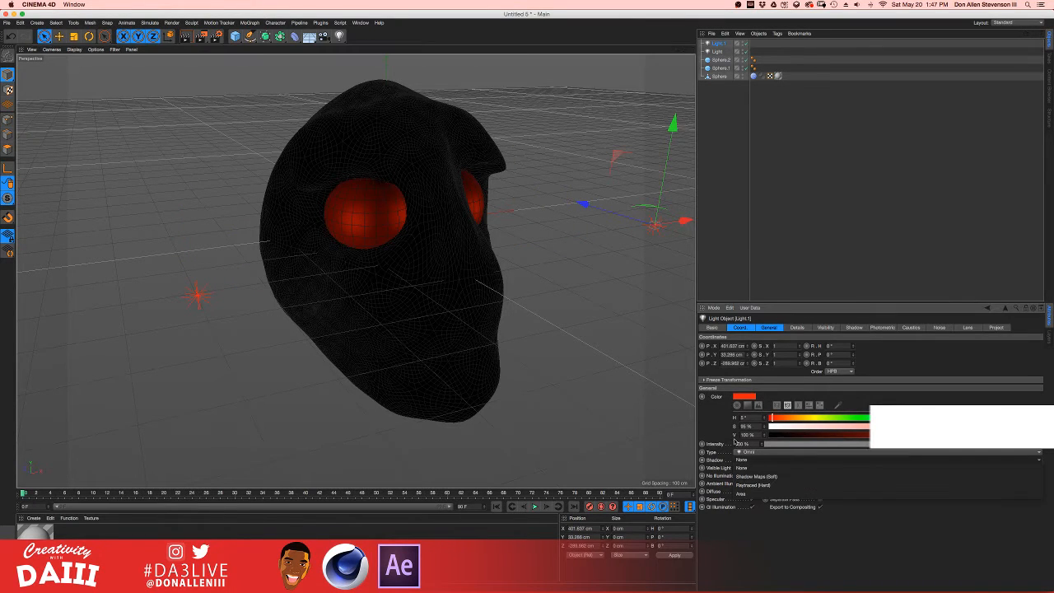
{"action": "left_click", "coordinate": [739, 452]}
{"action": "left_click", "coordinate": [748, 454]}
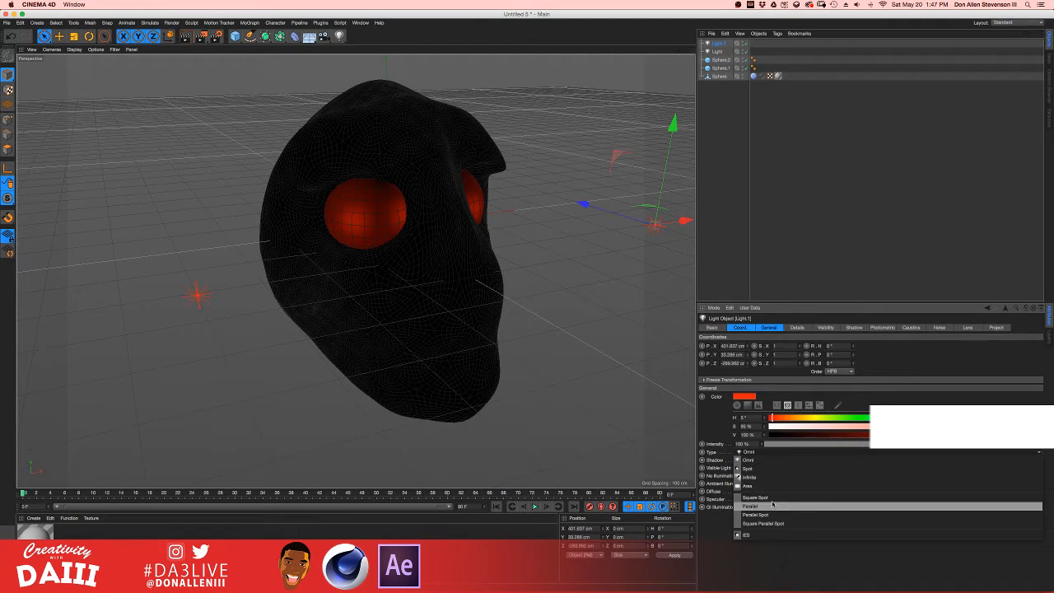
{"action": "left_click", "coordinate": [731, 444]}
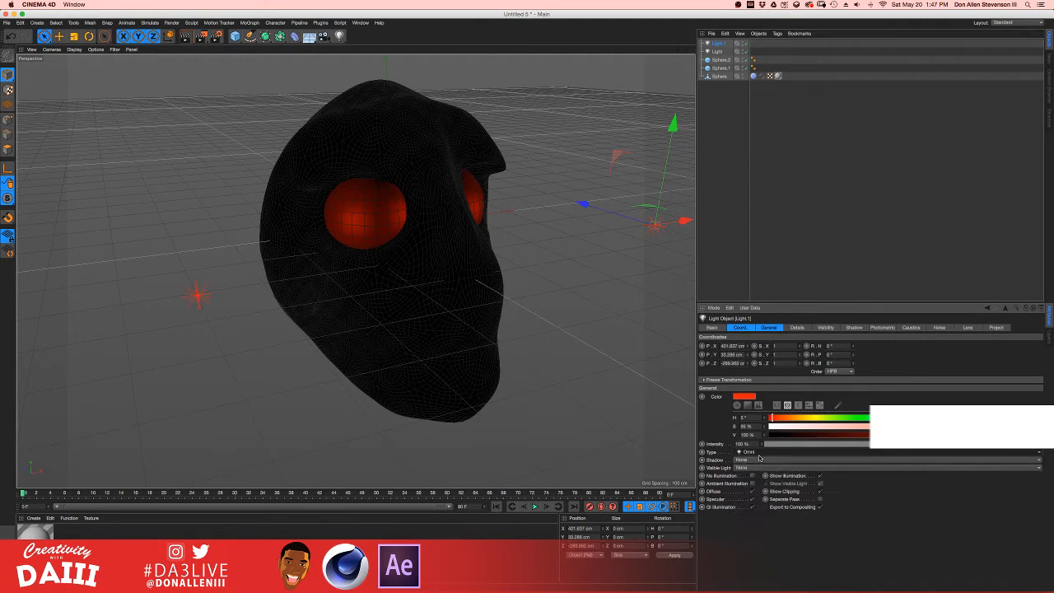
{"action": "left_click", "coordinate": [759, 459]}
{"action": "left_click", "coordinate": [765, 477]}
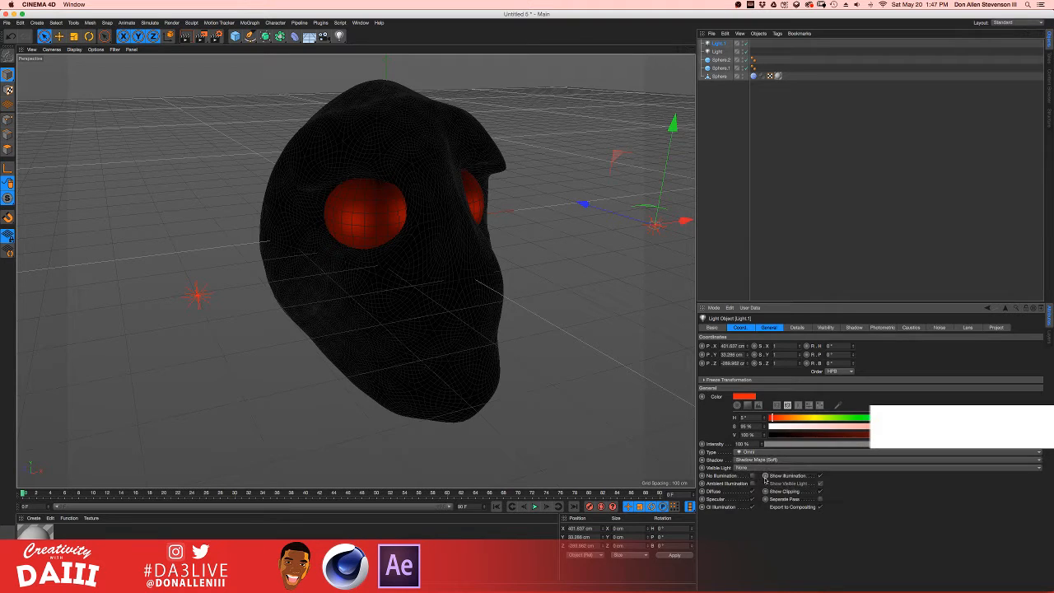
- Move the copied light up and behind the head, at X about 280 cm, Y about 150 cm, Z about 191 cm, and recolour it light blue
{"action": "left_click_drag", "start_coordinate": [654, 194], "coordinate": [472, 209], "text": "alt"}
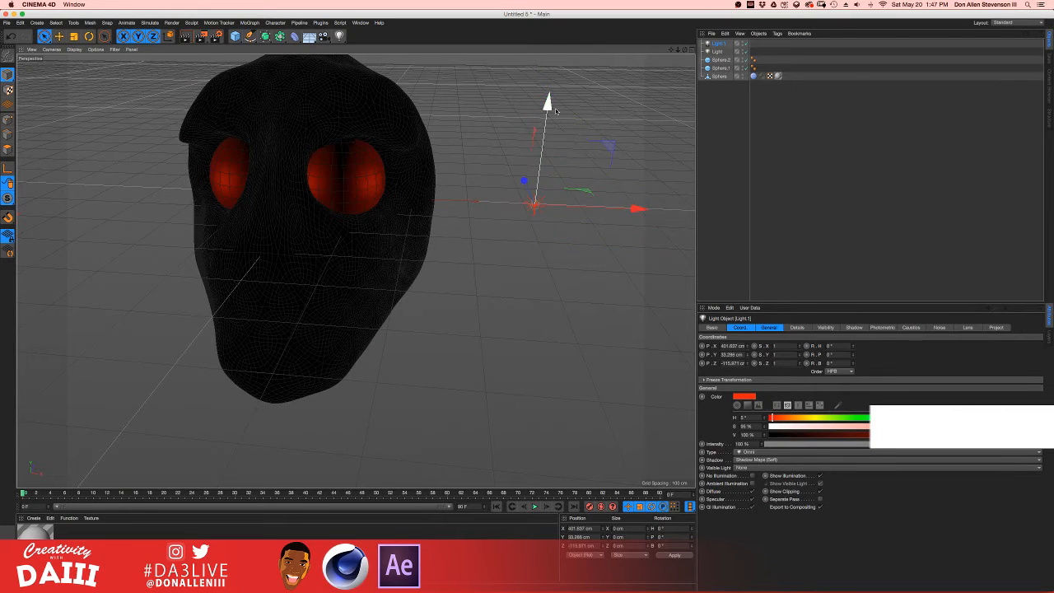
{"action": "left_click_drag", "start_coordinate": [548, 102], "coordinate": [556, 46]}
{"action": "mouse_move", "coordinate": [451, 182]}
{"action": "left_mouse_down", "text": "alt"}
{"action": "mouse_move", "coordinate": [496, 218]}
{"action": "mouse_move", "coordinate": [456, 181]}
{"action": "left_mouse_up", "text": "alt"}
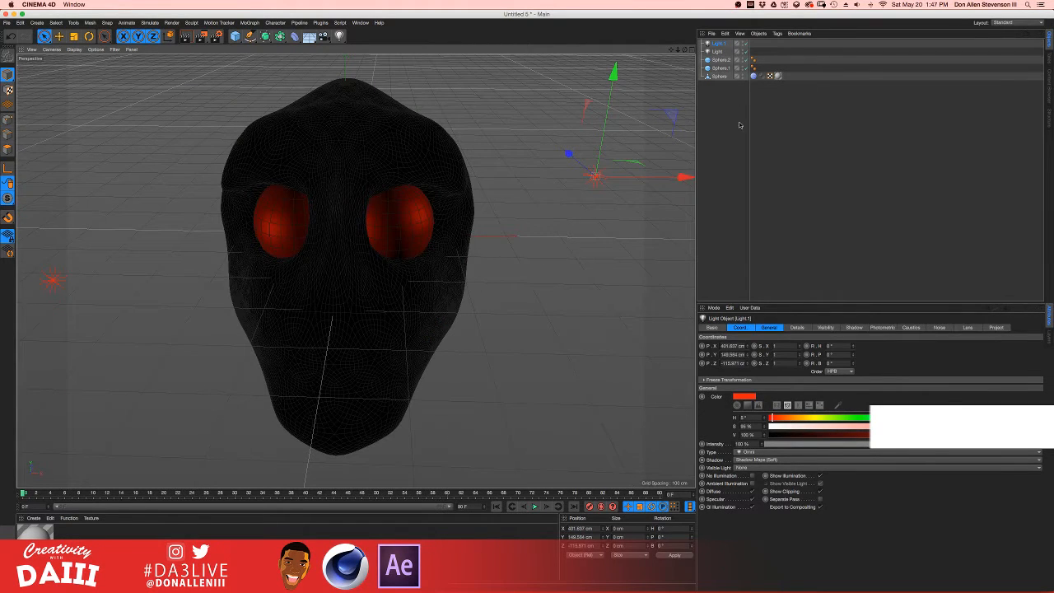
{"action": "middle_click_drag", "start_coordinate": [649, 159], "coordinate": [626, 134], "text": "alt"}
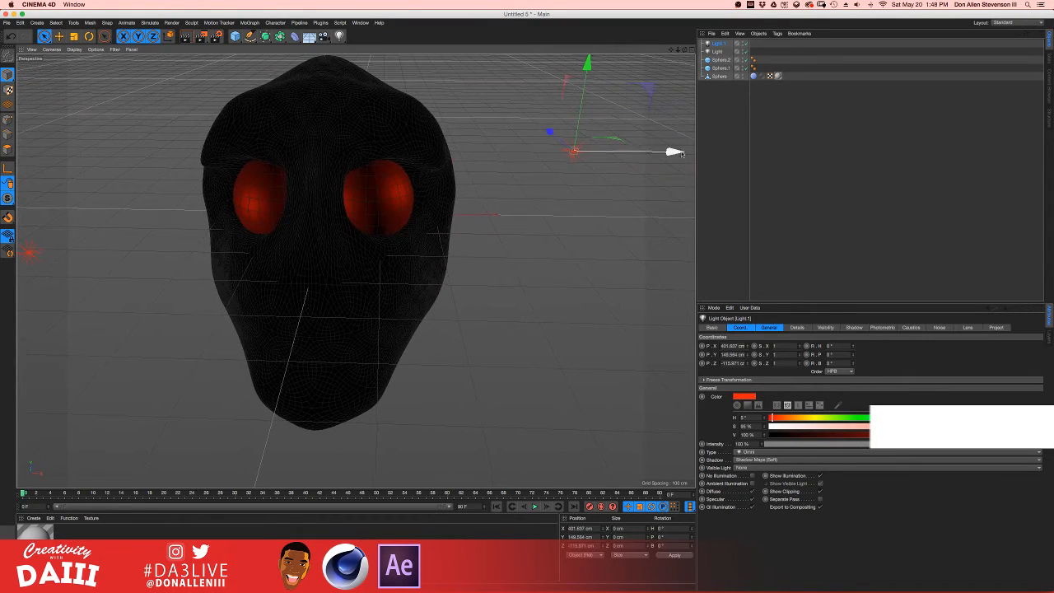
{"action": "left_click_drag", "start_coordinate": [665, 150], "coordinate": [550, 150]}
{"action": "left_click_drag", "start_coordinate": [359, 135], "coordinate": [334, 148], "text": "alt"}
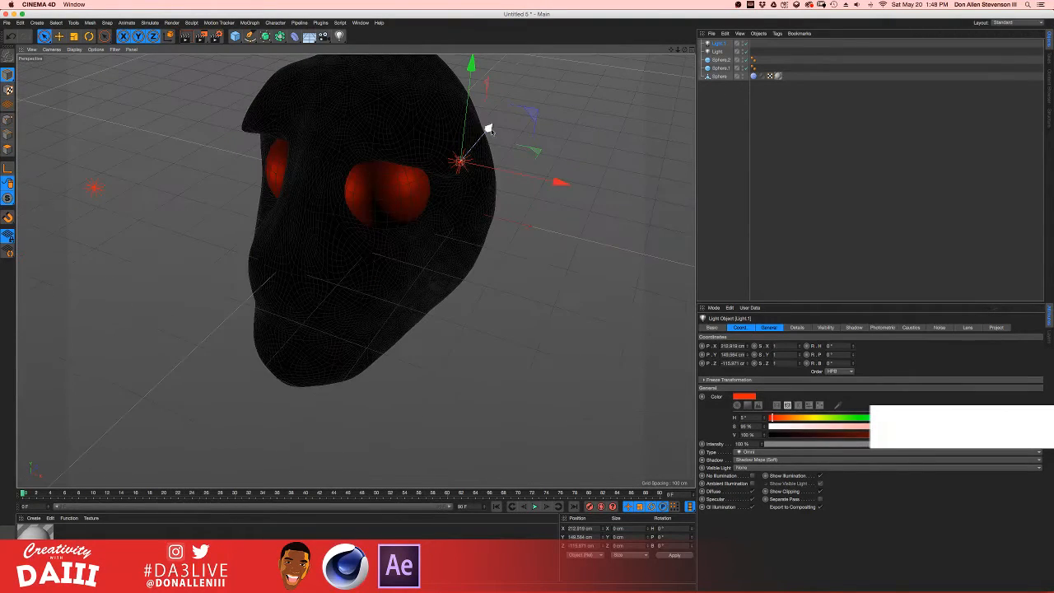
{"action": "left_click_drag", "start_coordinate": [567, 189], "coordinate": [615, 199]}
{"action": "left_click_drag", "start_coordinate": [354, 271], "coordinate": [486, 248], "text": "alt"}
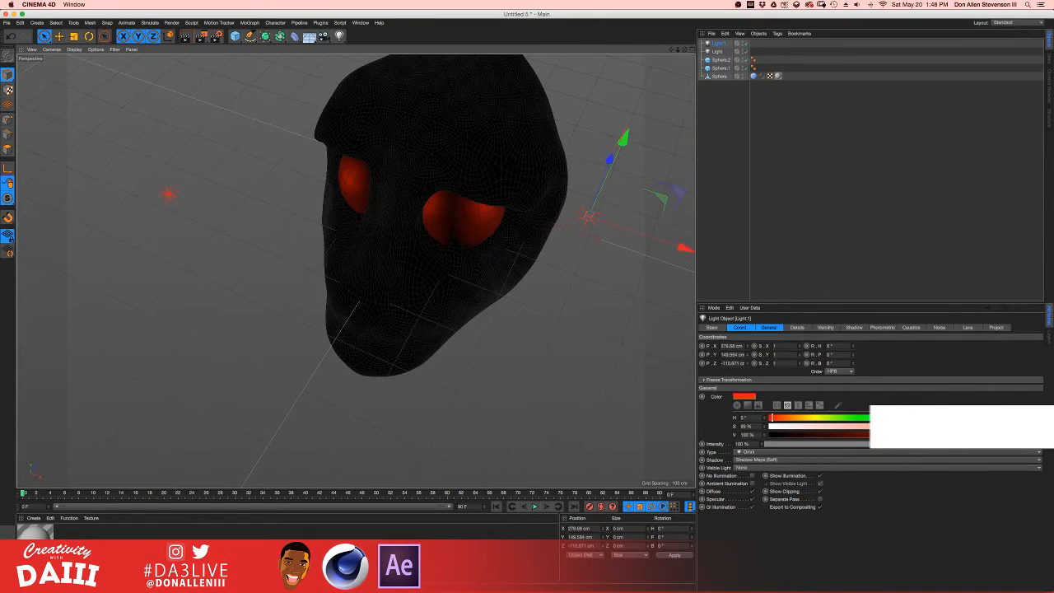
{"action": "left_click", "coordinate": [912, 418]}
{"action": "left_click_drag", "start_coordinate": [601, 299], "coordinate": [413, 146], "text": "alt"}
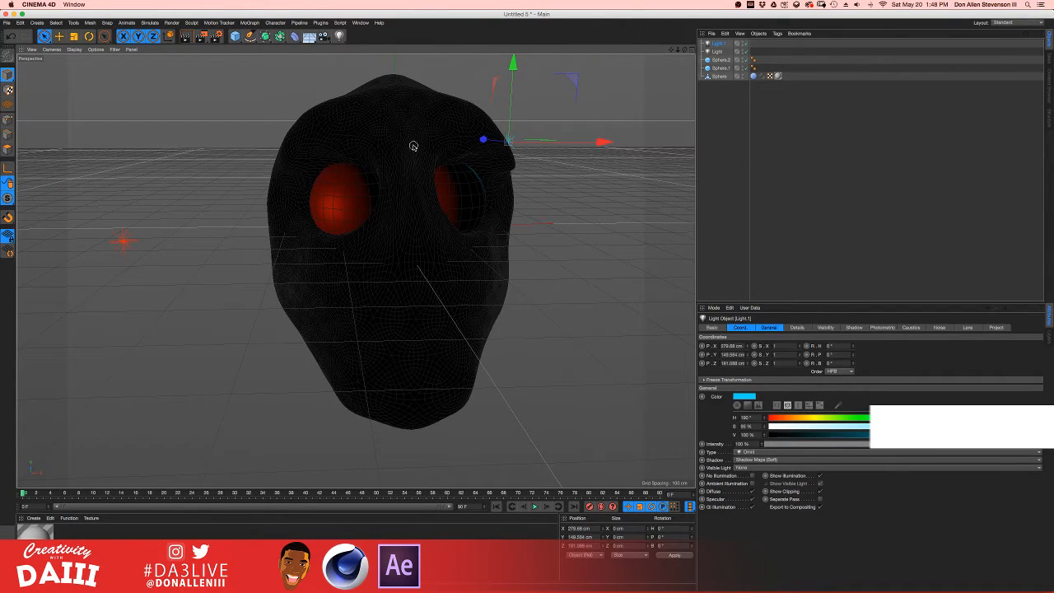
- Render the perspective view to check the red and blue lighting on the head
{"action": "key", "text": "super+r"}
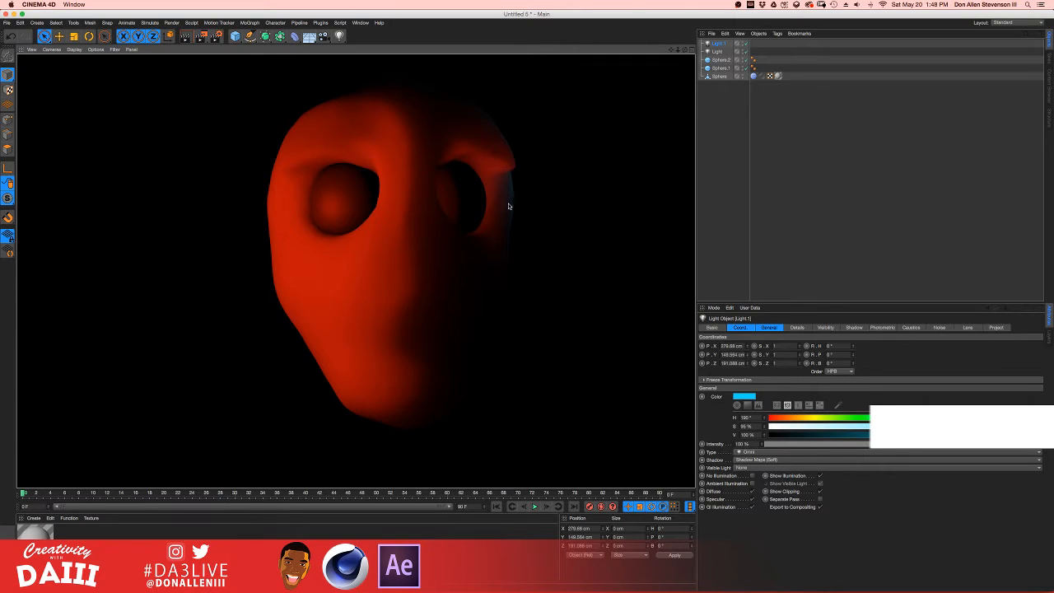
{"action": "left_click", "coordinate": [511, 200], "text": "shift"}
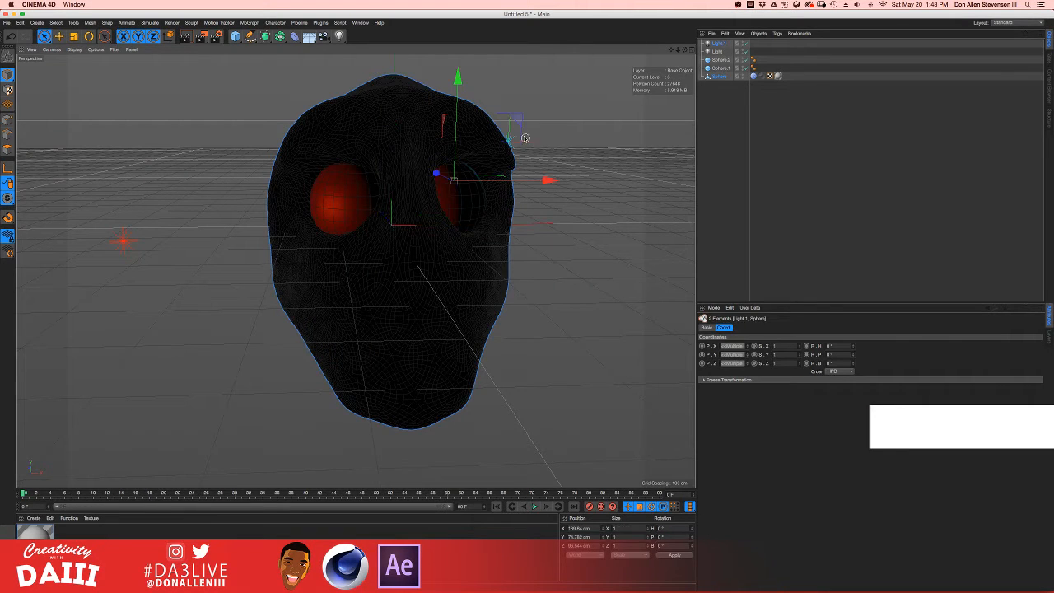
{"action": "left_click_drag", "start_coordinate": [435, 172], "coordinate": [432, 171]}
{"action": "key", "text": "super+z"}
- Select the head and both eyeball spheres and group them under one null
{"action": "left_click_drag", "start_coordinate": [216, 197], "coordinate": [182, 204], "text": "alt"}
{"action": "left_click", "coordinate": [717, 51]}
{"action": "left_click", "coordinate": [718, 60], "text": "shift"}
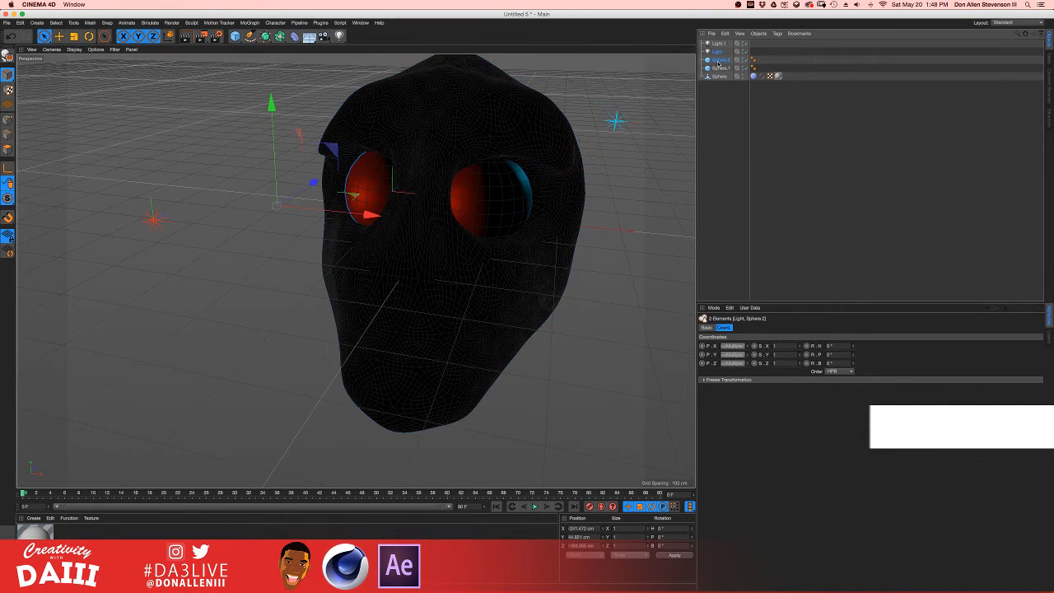
{"action": "left_click", "coordinate": [721, 121]}
{"action": "left_click", "coordinate": [719, 75]}
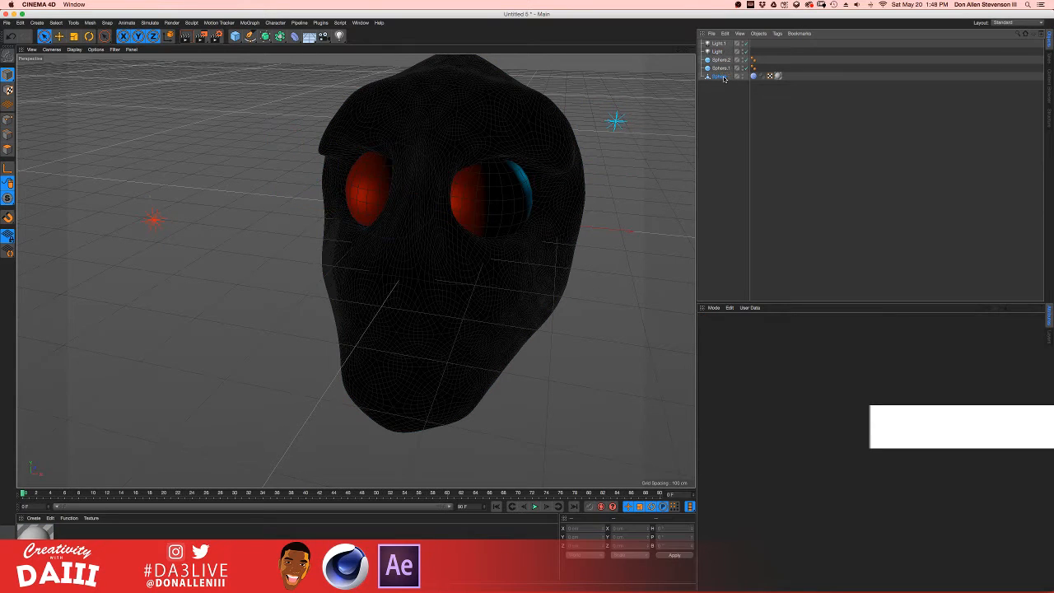
{"action": "left_click", "coordinate": [719, 60], "text": "shift"}
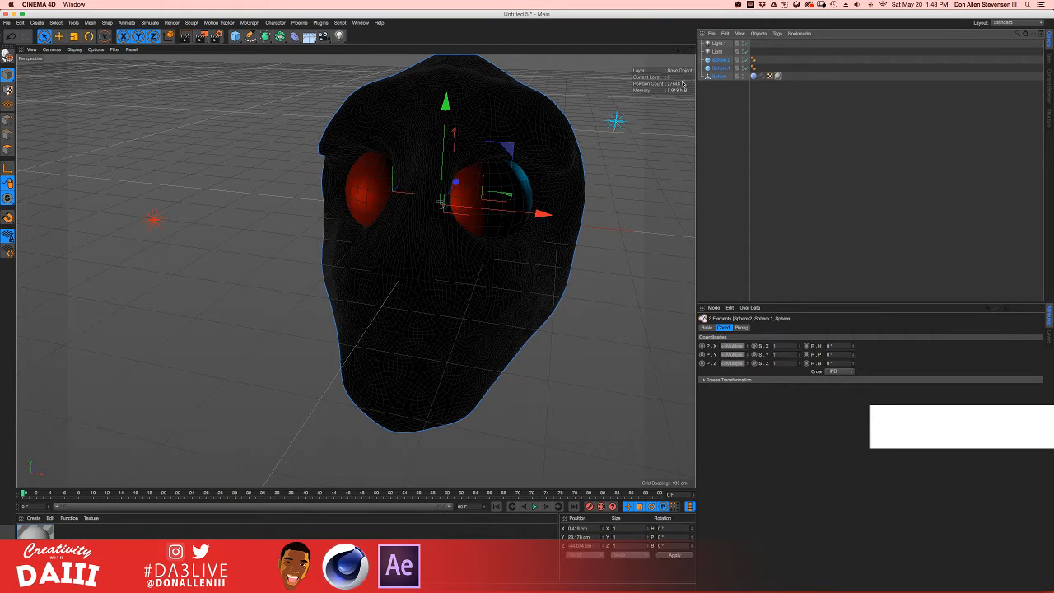
{"action": "right_click", "coordinate": [721, 61]}
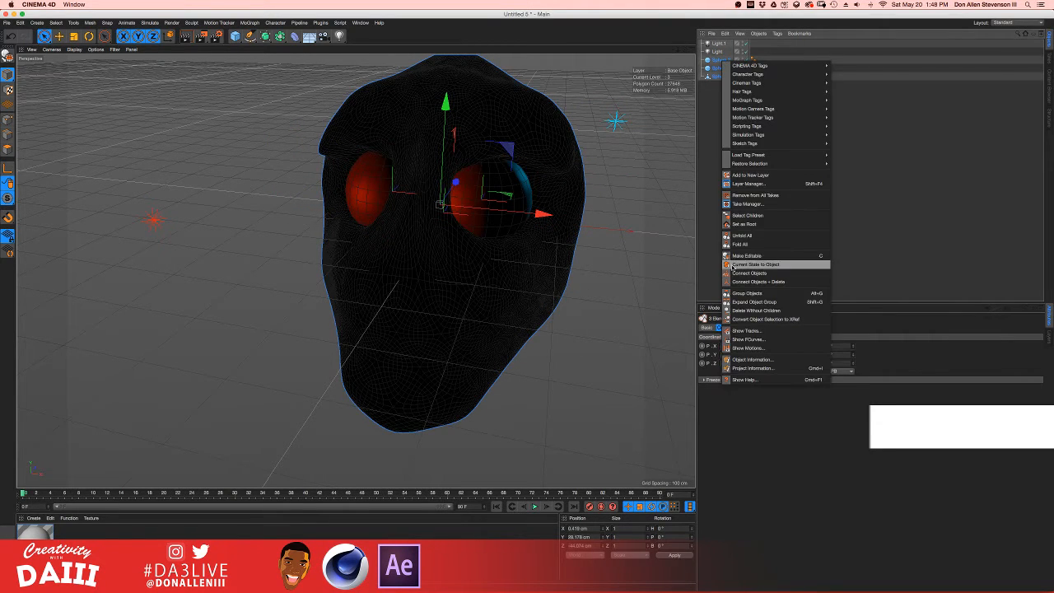
{"action": "left_click", "coordinate": [746, 293]}
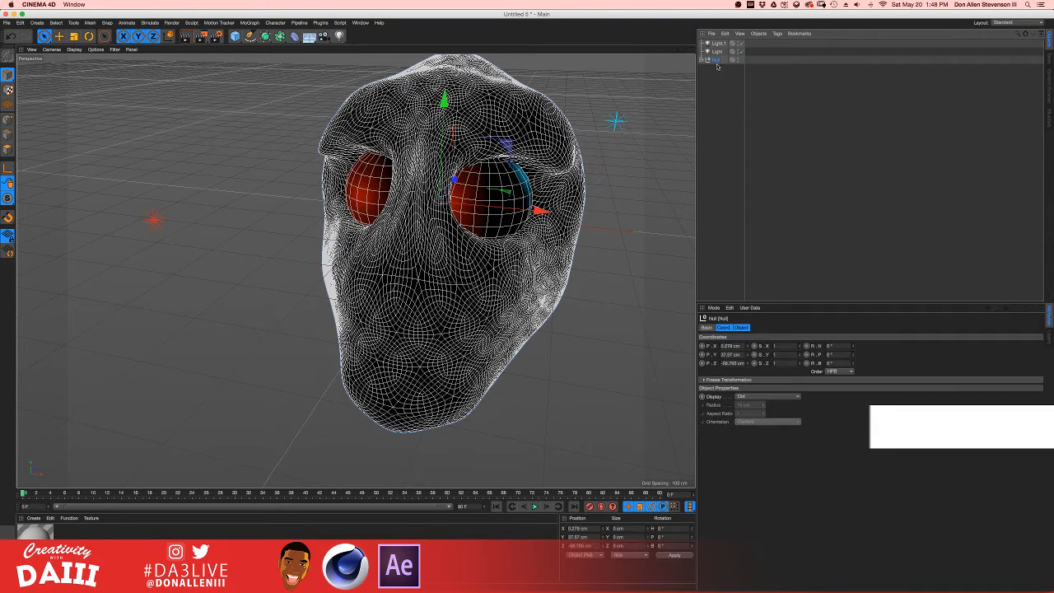
- Rotate the grouped head and eyeballs about the pitch axis so the face tilts downward
{"action": "key", "text": "r"}
{"action": "left_click_drag", "start_coordinate": [427, 181], "coordinate": [426, 247]}
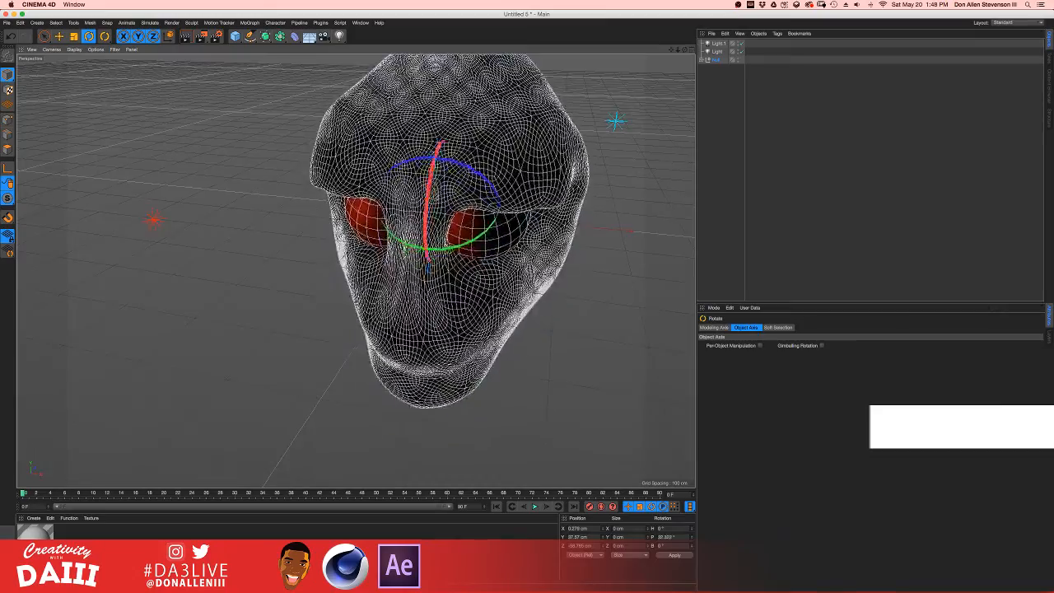
{"action": "left_click_drag", "start_coordinate": [355, 270], "coordinate": [445, 271], "text": "alt"}
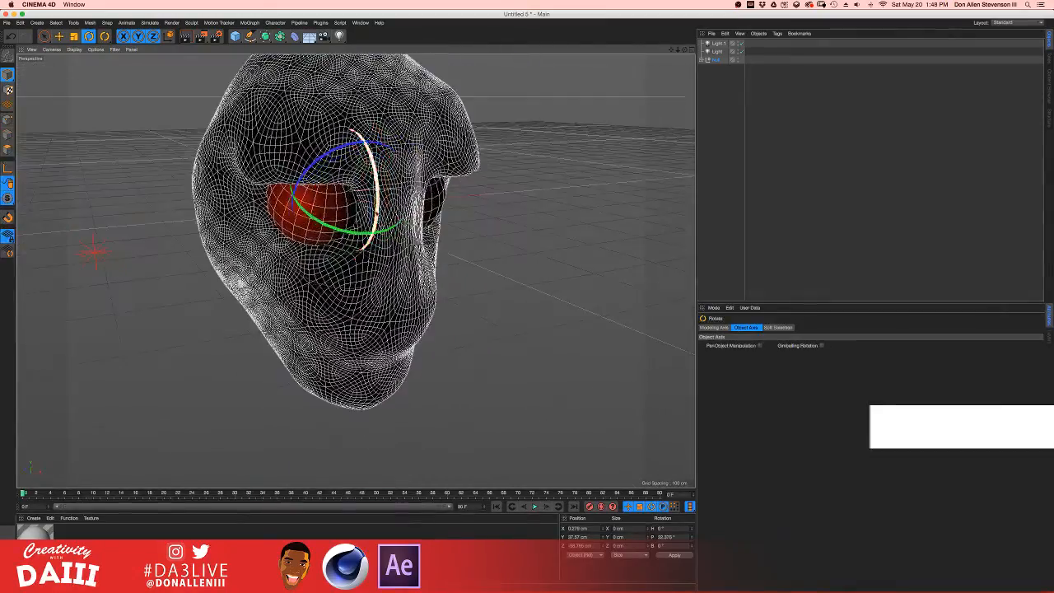
{"action": "mouse_move", "coordinate": [352, 233]}
{"action": "left_mouse_down"}
{"action": "mouse_move", "coordinate": [296, 233]}
{"action": "mouse_move", "coordinate": [494, 230]}
{"action": "mouse_move", "coordinate": [535, 197]}
{"action": "mouse_move", "coordinate": [556, 161]}
{"action": "left_mouse_up"}
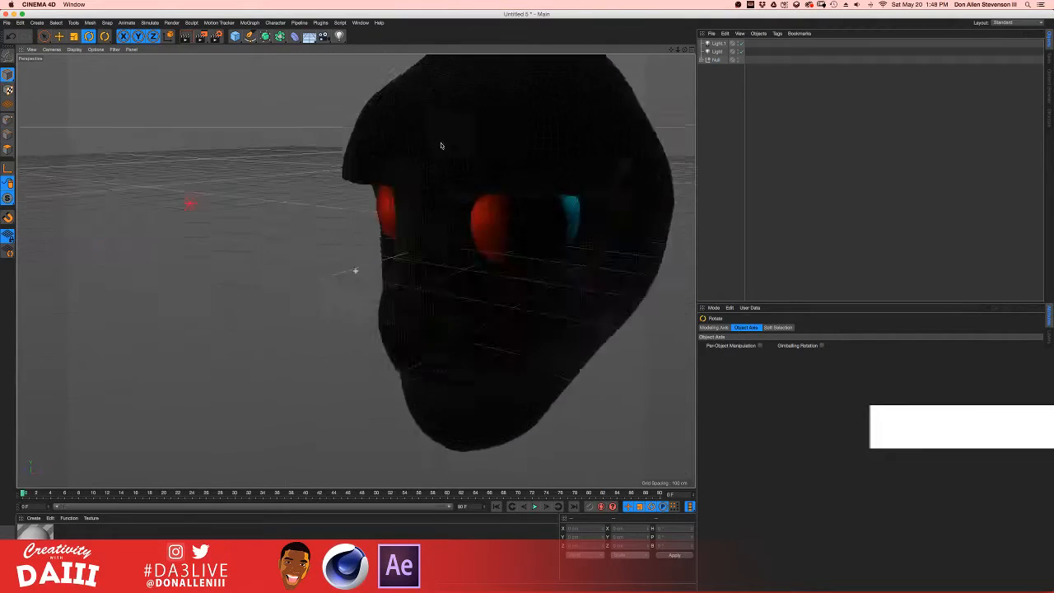
- Select the blue light behind the head and raise its intensity above 100%
{"action": "left_click_drag", "start_coordinate": [440, 146], "coordinate": [337, 189], "text": "alt"}
{"action": "left_click", "coordinate": [520, 161]}
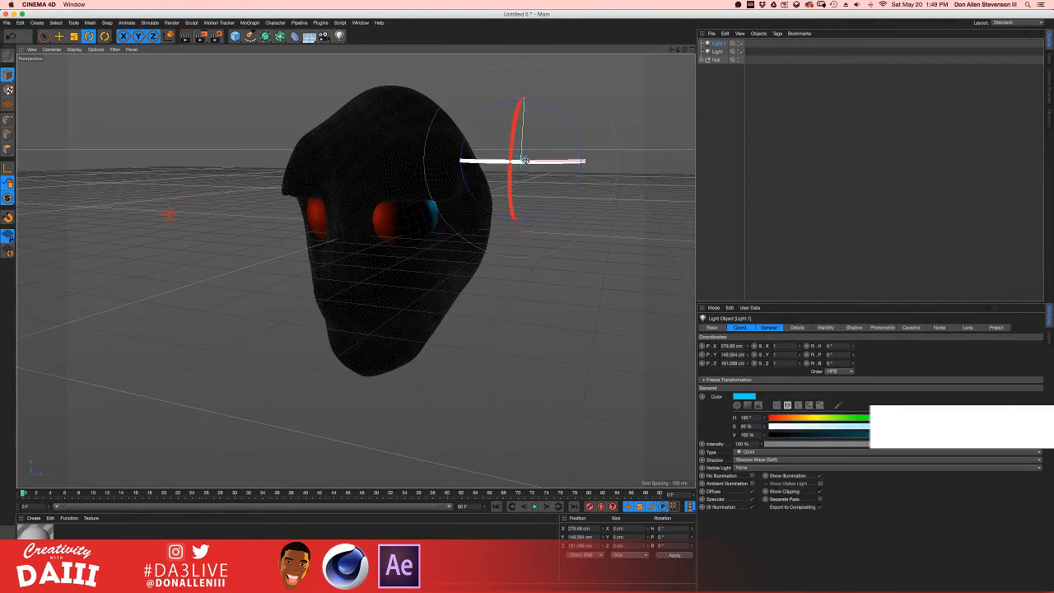
{"action": "key", "text": "e"}
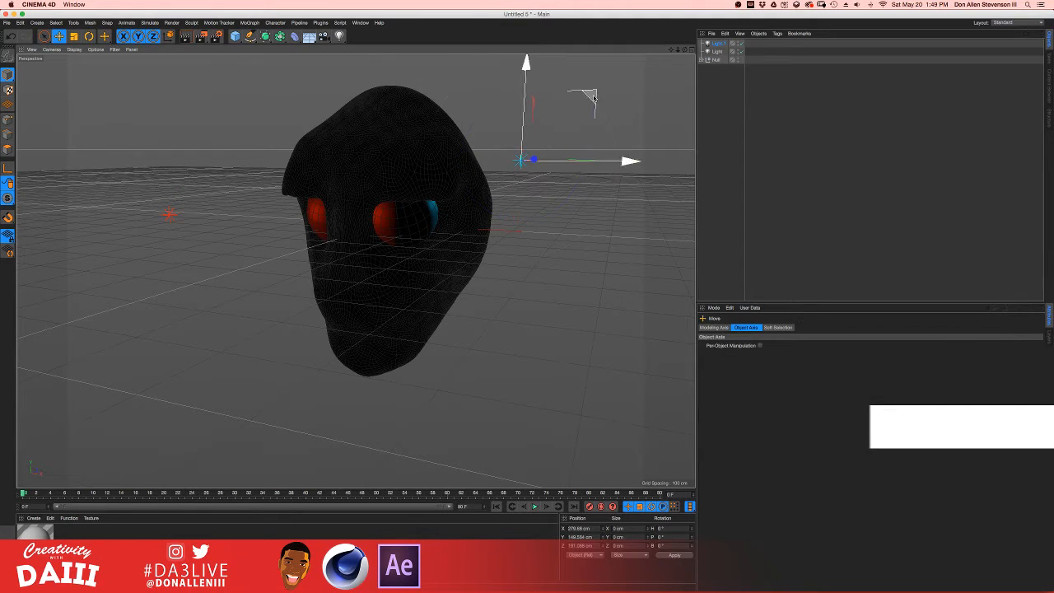
{"action": "left_click", "coordinate": [718, 43]}
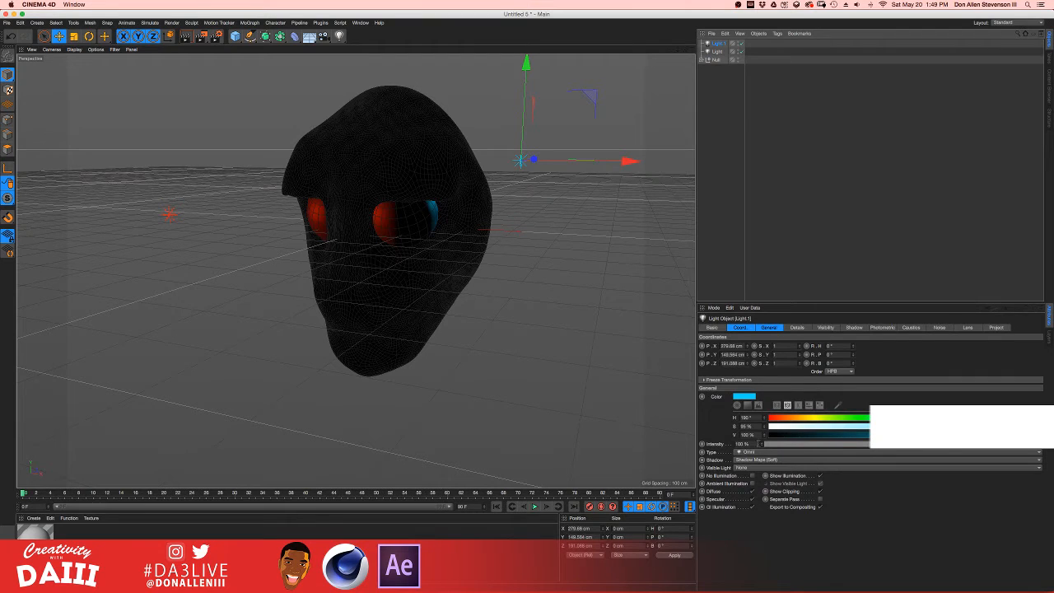
{"action": "left_click", "coordinate": [764, 444]}
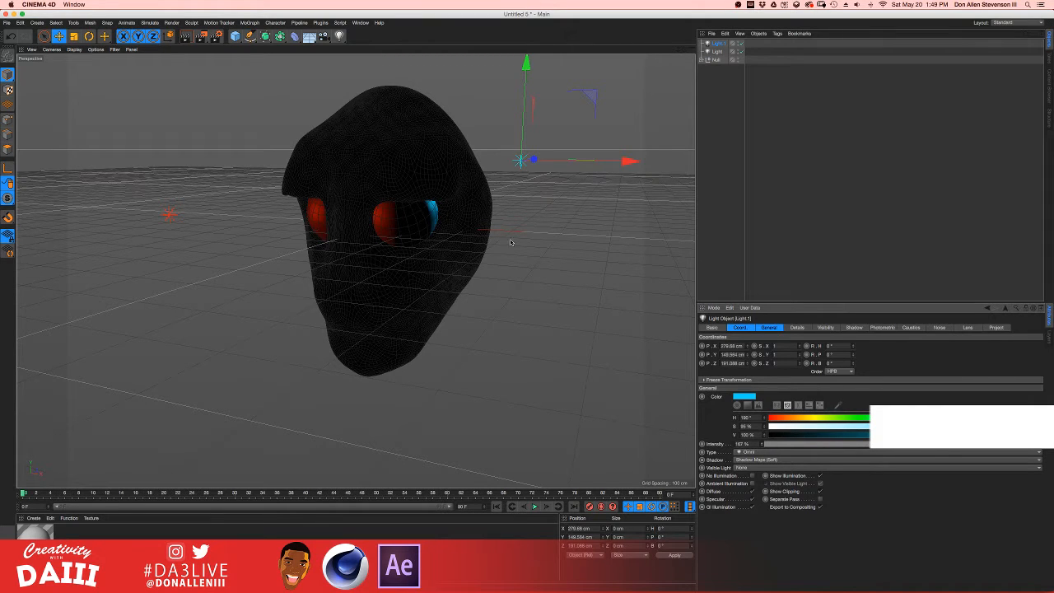
{"action": "left_click", "coordinate": [536, 254]}
- Render the perspective view of the tilted head from the front to check the stronger blue light
{"action": "left_click_drag", "start_coordinate": [342, 197], "coordinate": [362, 212], "text": "alt"}
{"action": "scroll", "coordinate": [344, 198], "scroll_direction": "up", "scroll_amount": 4}
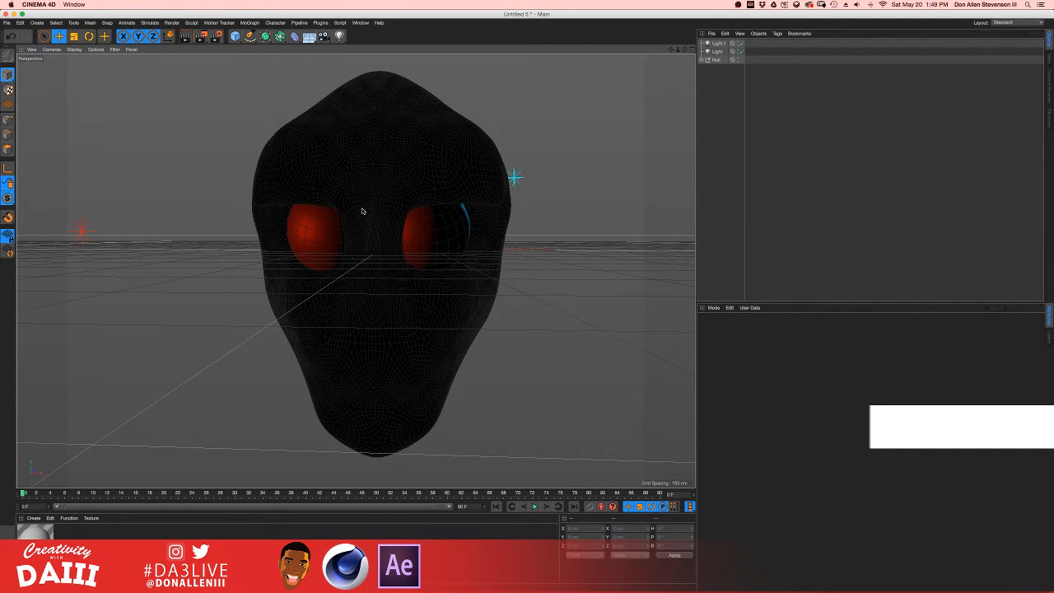
{"action": "key", "text": "super+r"}
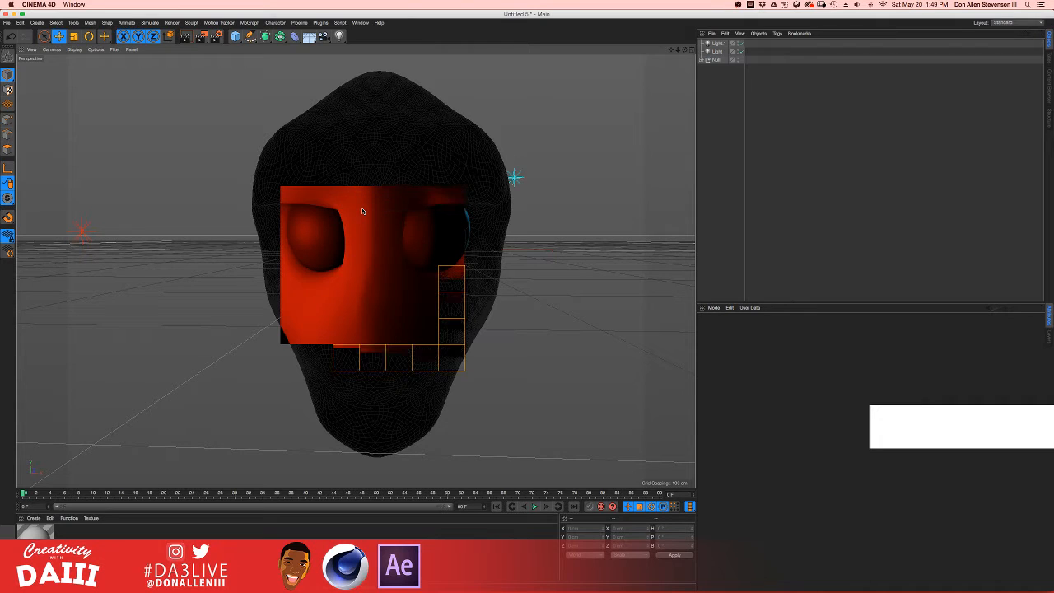
{"action": "key", "text": "F11"}
{"action": "key", "text": "F11"}
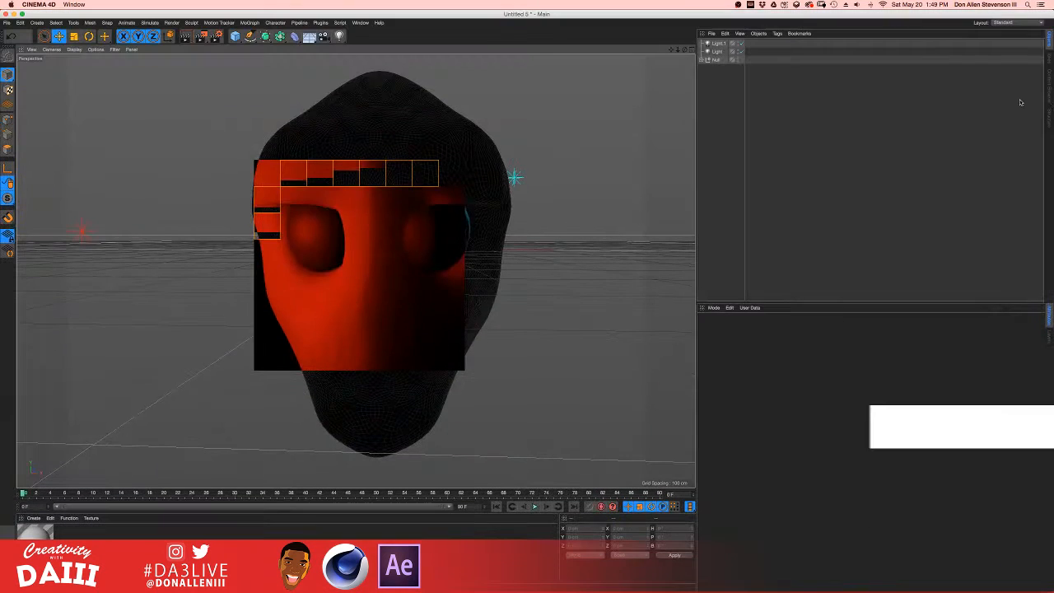
- Show the Content Browser and render the perspective view of the tilted head under the red and blue lights
{"action": "mouse_move", "coordinate": [1051, 106]}
{"action": "left_mouse_down"}
{"action": "mouse_move", "coordinate": [788, 108]}
{"action": "mouse_move", "coordinate": [1051, 107]}
{"action": "left_mouse_up"}
{"action": "left_click", "coordinate": [1050, 79]}
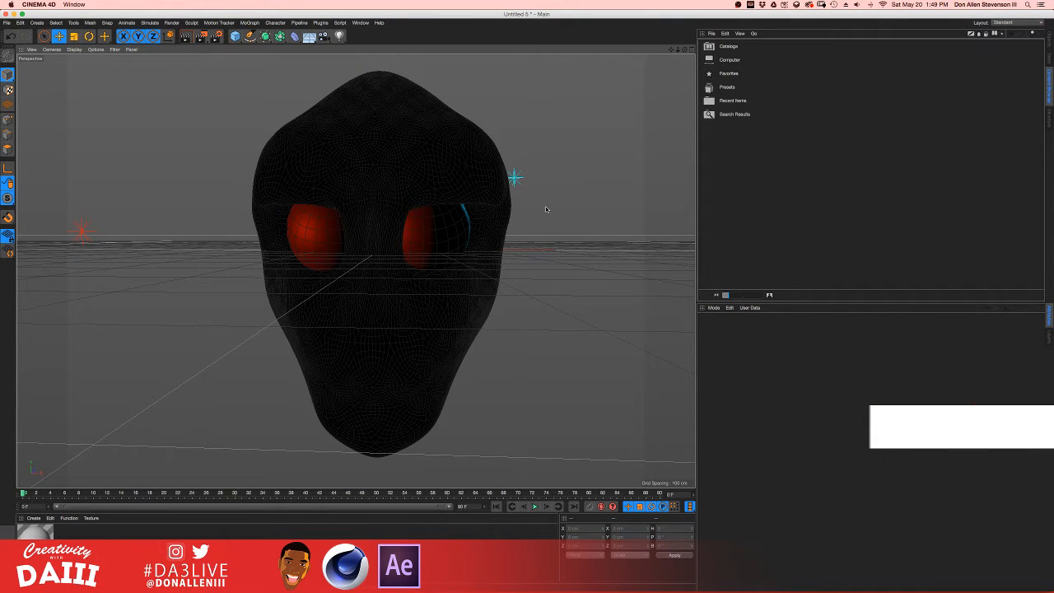
{"action": "key", "text": "super+r"}
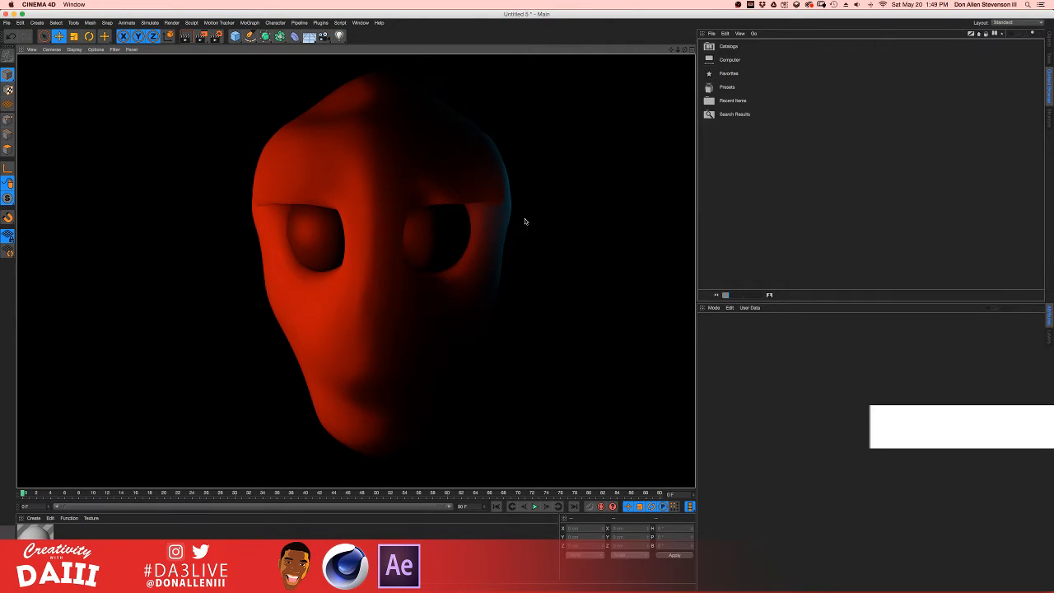
- Select an eyeball sphere and create a new material
{"action": "left_click", "coordinate": [322, 251]}
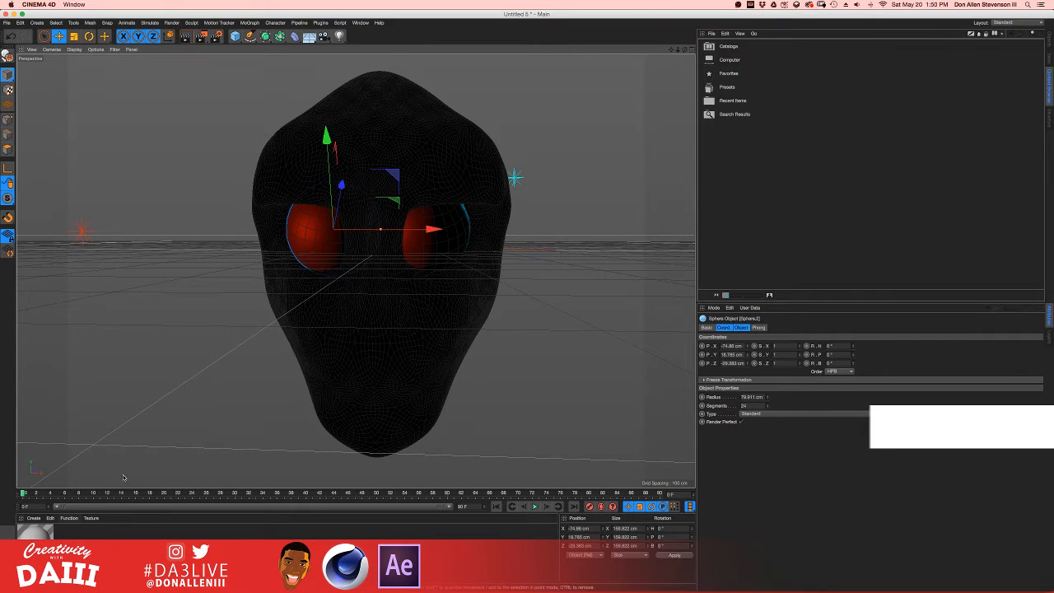
{"action": "left_click", "coordinate": [83, 232]}
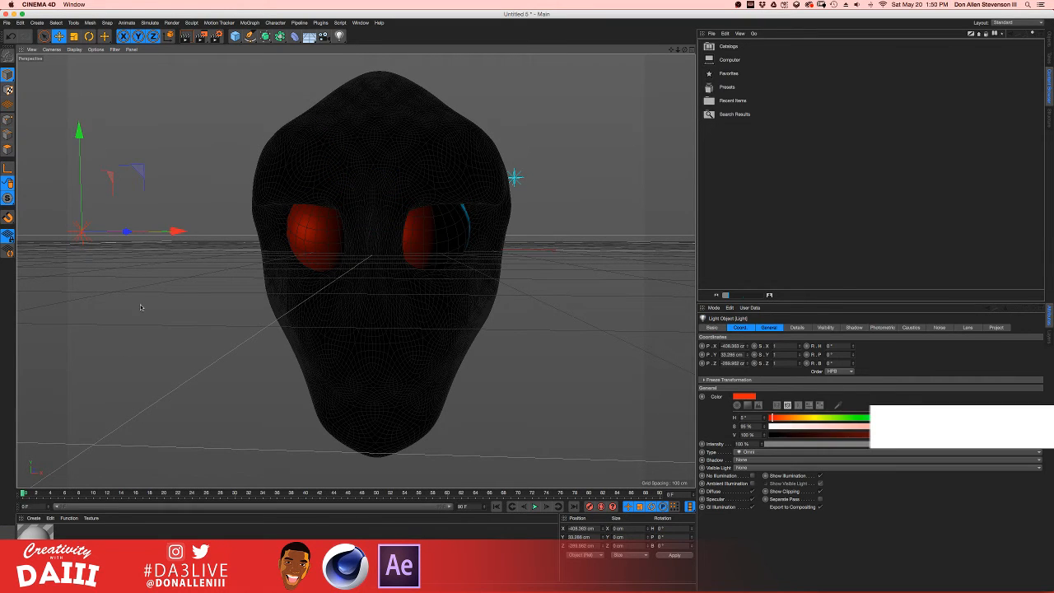
{"action": "left_click", "coordinate": [293, 229]}
{"action": "double_click", "coordinate": [89, 545]}
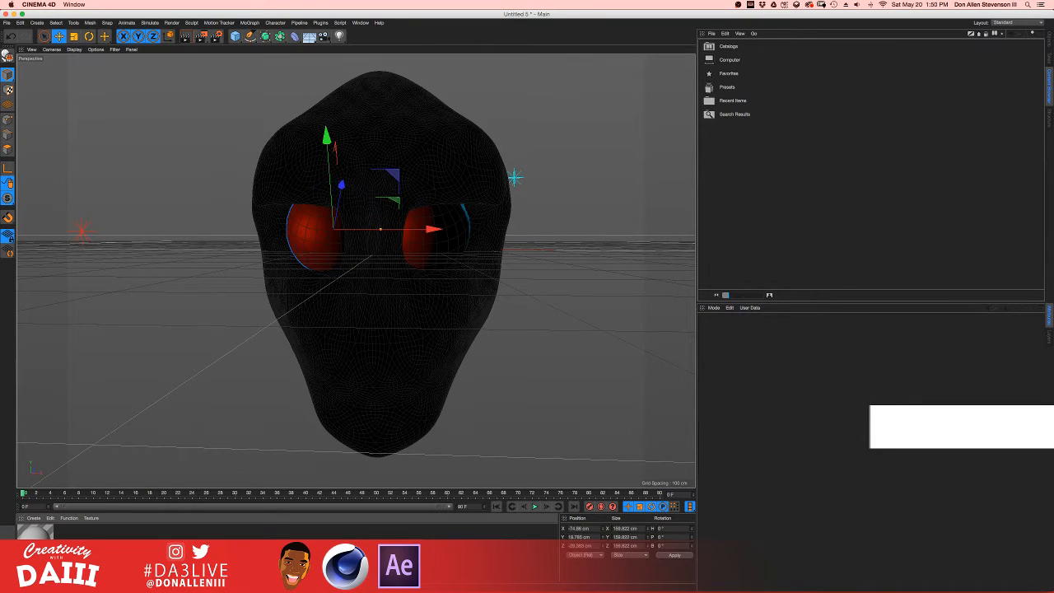
- Disable the new material's Color and Reflectance channels, enable Luminance, and apply the material to both eyeball spheres
{"action": "double_click", "coordinate": [35, 532]}
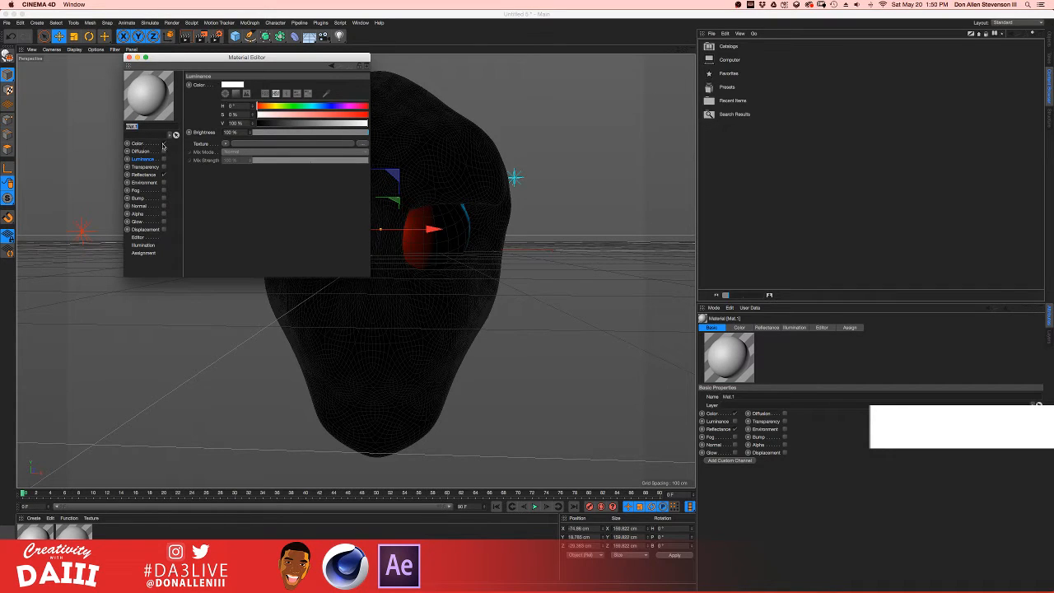
{"action": "left_click", "coordinate": [163, 143]}
{"action": "left_click", "coordinate": [164, 174]}
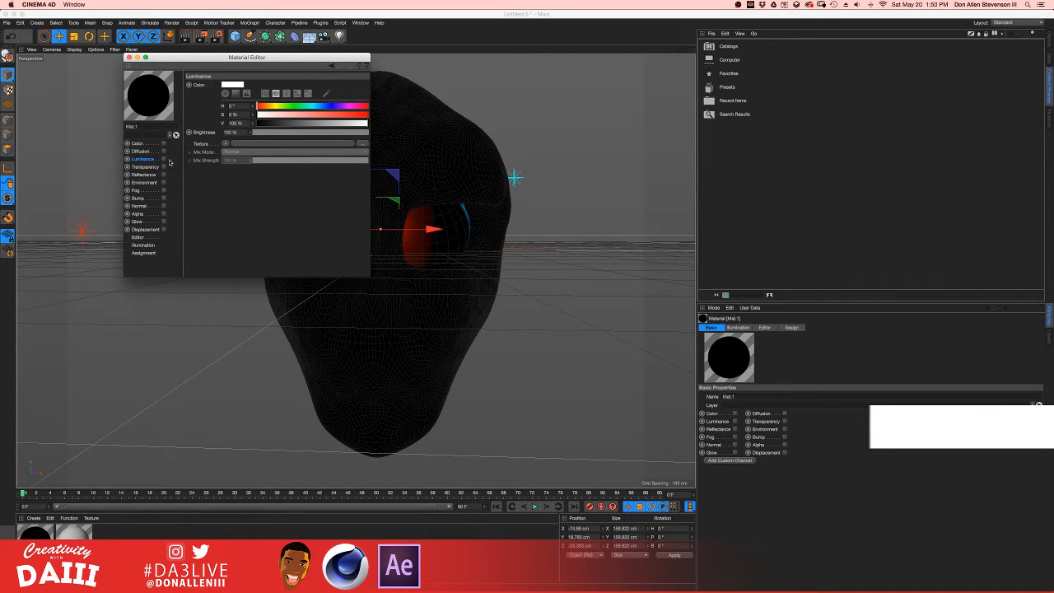
{"action": "left_click", "coordinate": [164, 158]}
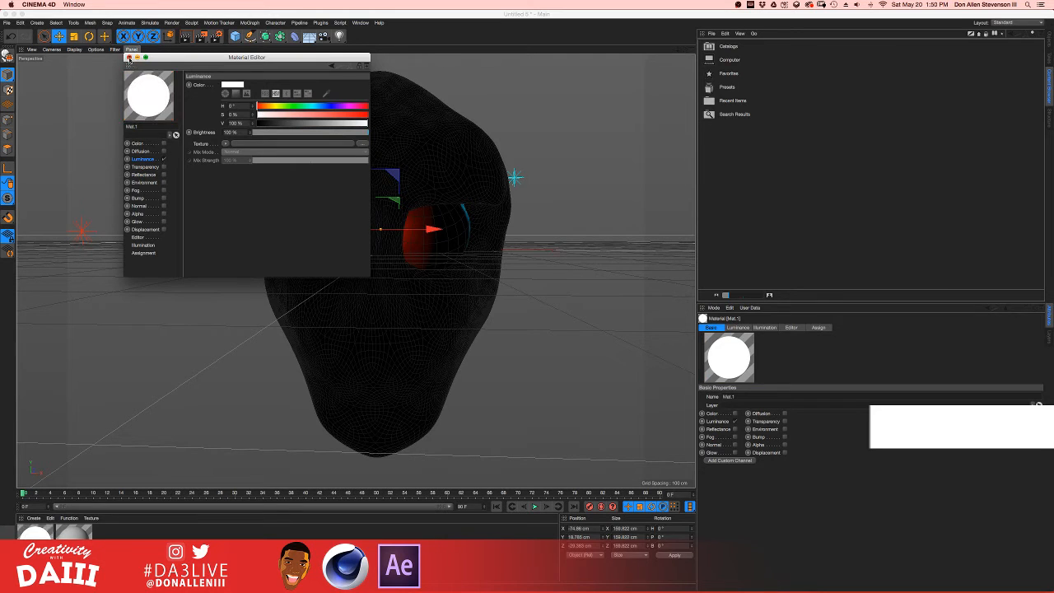
{"action": "left_click", "coordinate": [129, 57]}
{"action": "left_click_drag", "start_coordinate": [35, 531], "coordinate": [319, 226]}
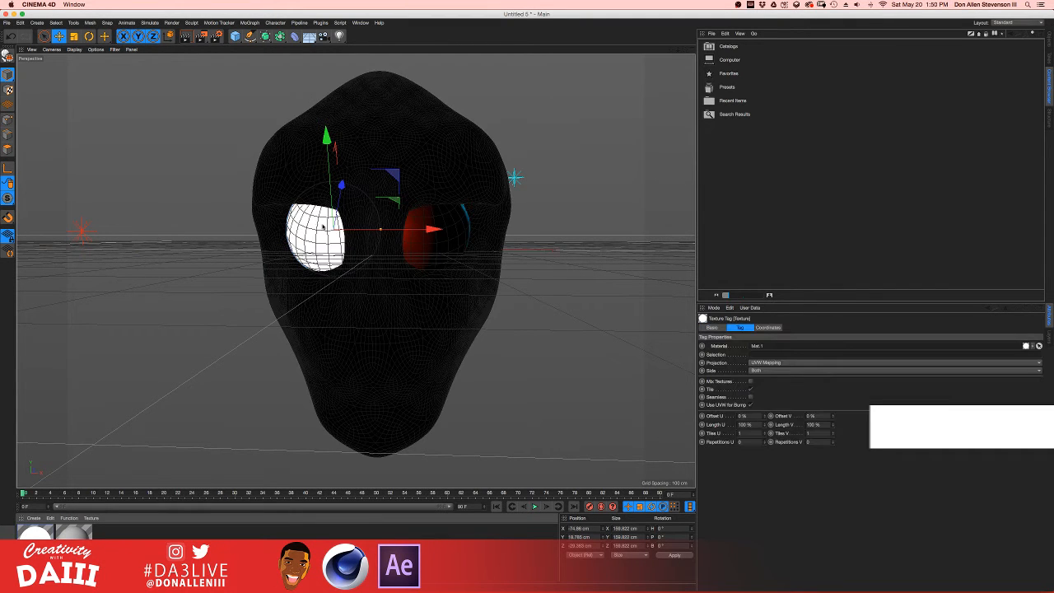
{"action": "left_click_drag", "start_coordinate": [35, 532], "coordinate": [462, 236]}
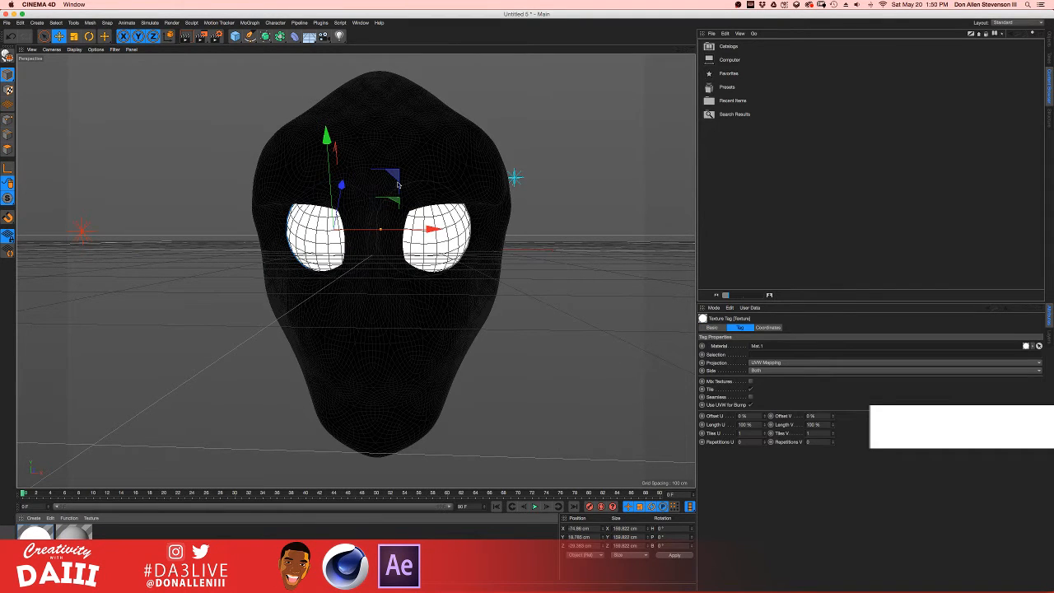
- Add the Global Illumination effect to the render settings and render the perspective view with the glowing eyes
{"action": "left_click", "coordinate": [217, 37]}
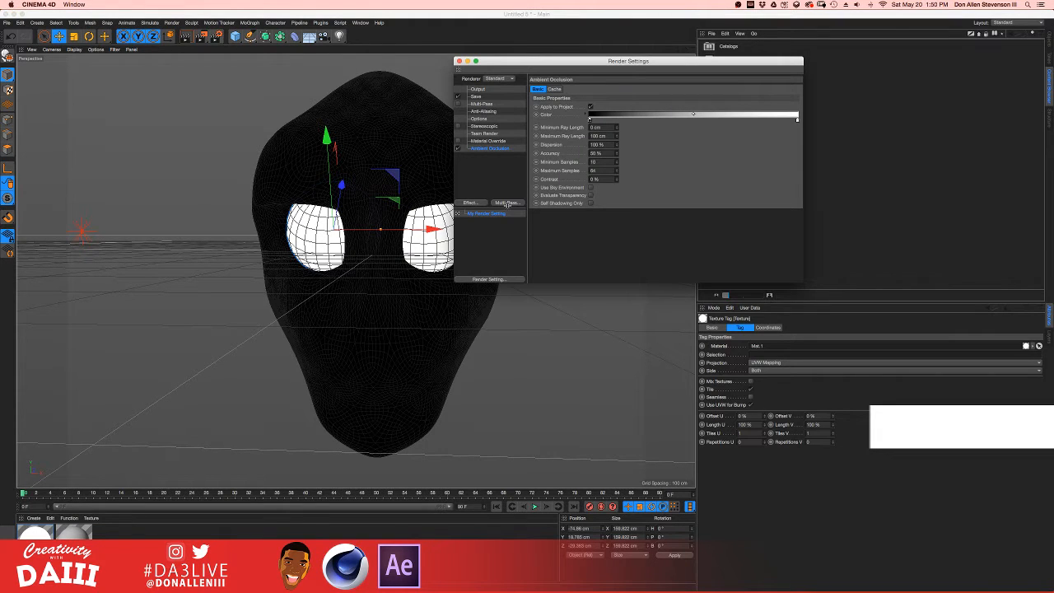
{"action": "left_click", "coordinate": [475, 203]}
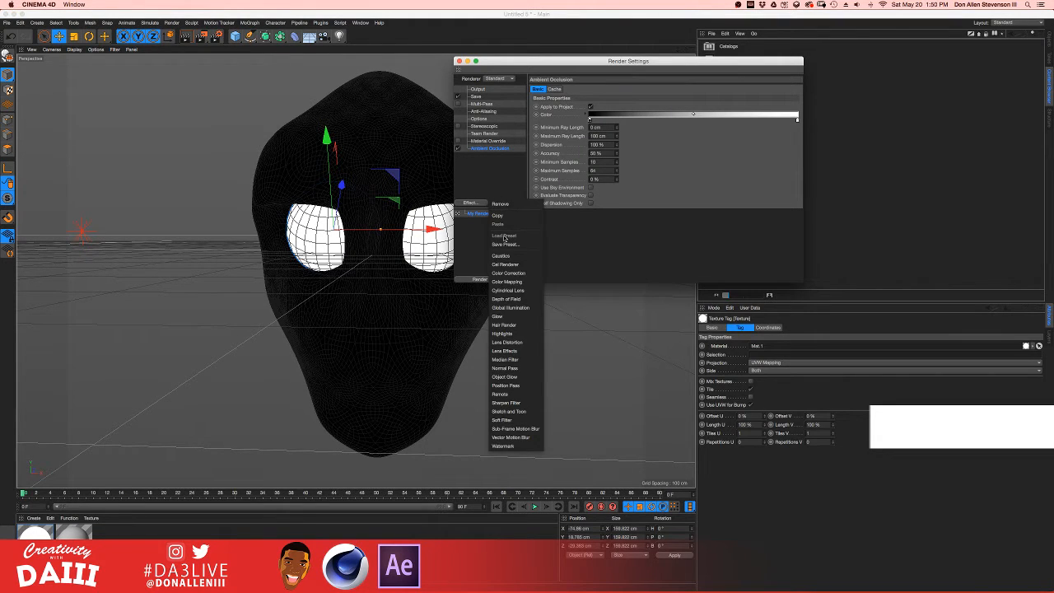
{"action": "left_click", "coordinate": [512, 307]}
{"action": "left_click", "coordinate": [458, 61]}
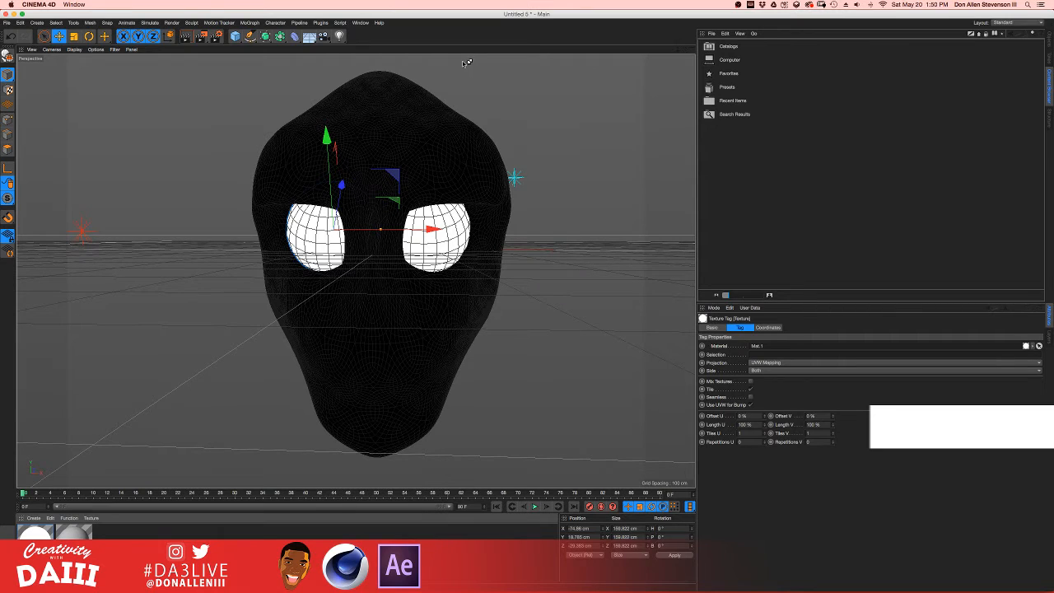
{"action": "key", "text": "super+r"}
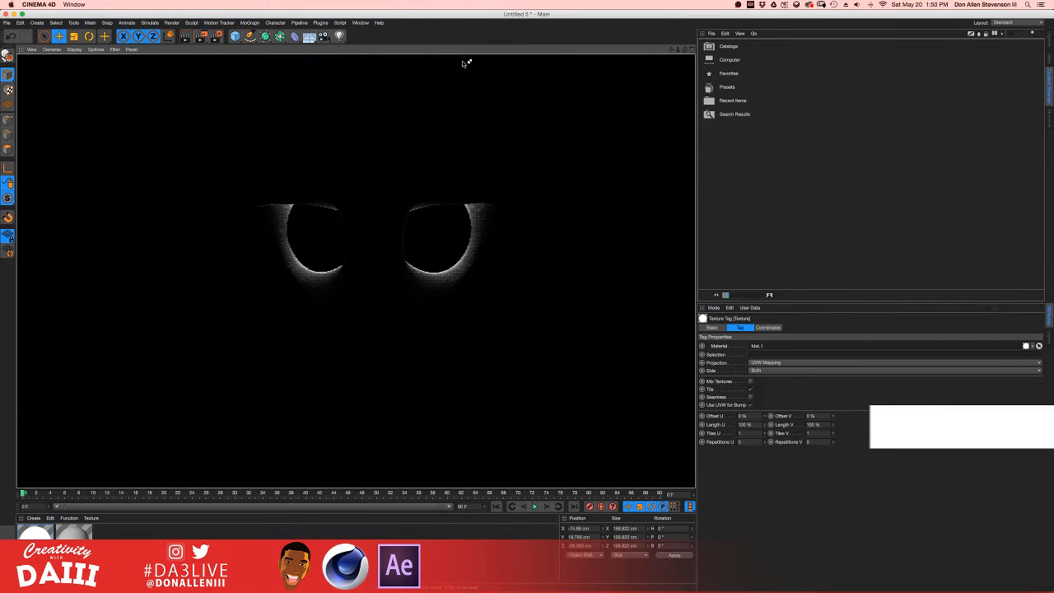
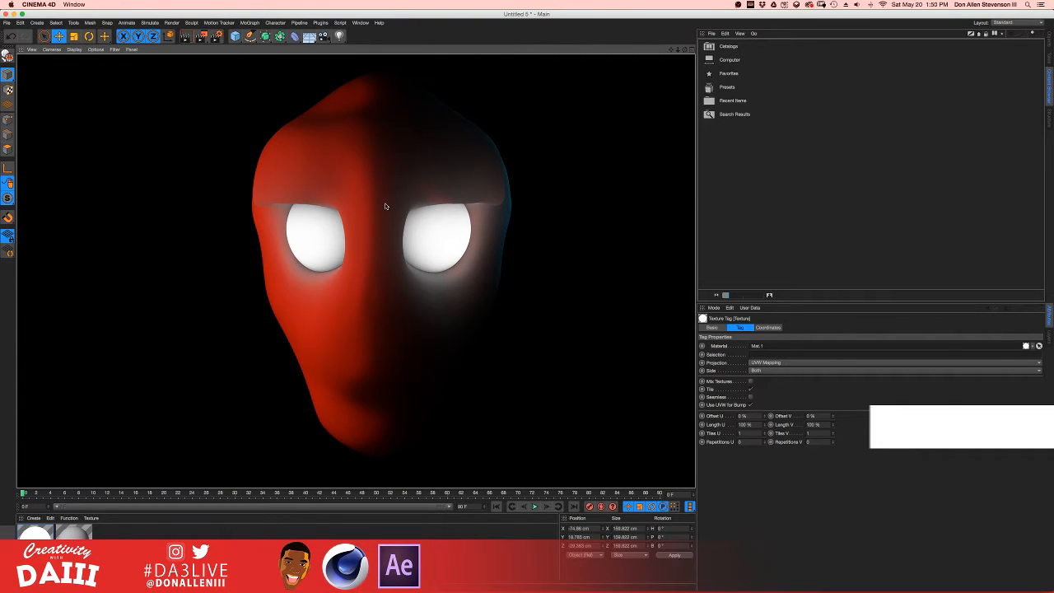
- Add a new white omni light and place it in front of the face, raised about 50 cm
{"action": "left_click", "coordinate": [315, 271]}
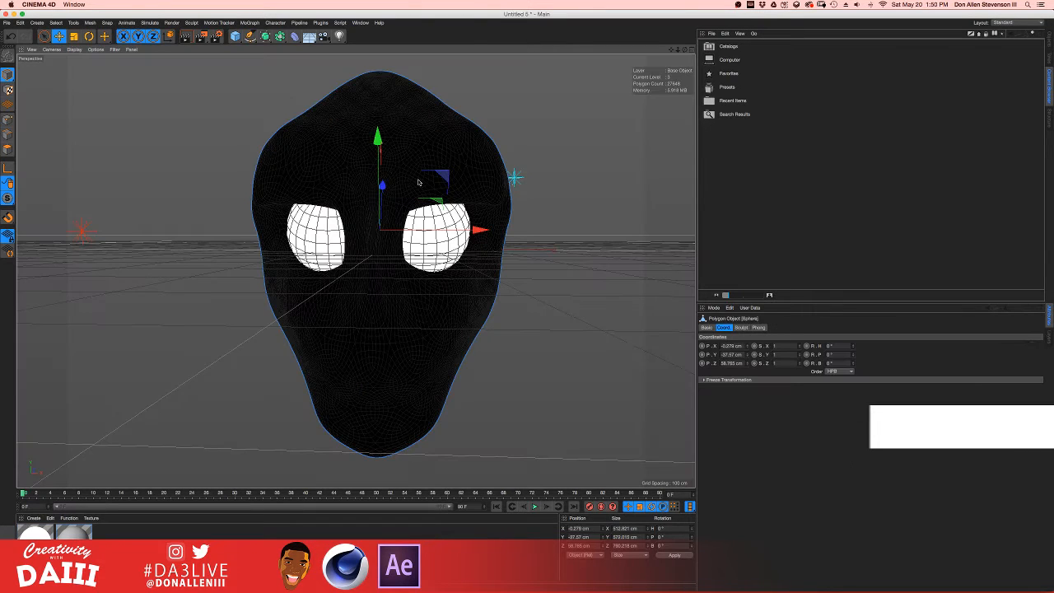
{"action": "left_click", "coordinate": [1049, 39]}
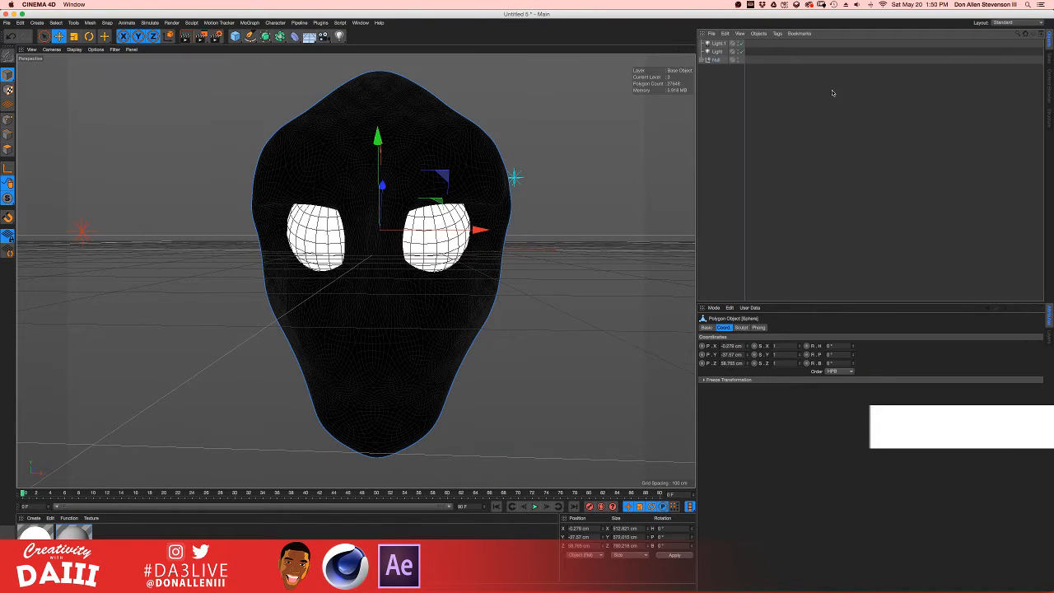
{"action": "left_click_drag", "start_coordinate": [339, 35], "coordinate": [360, 56]}
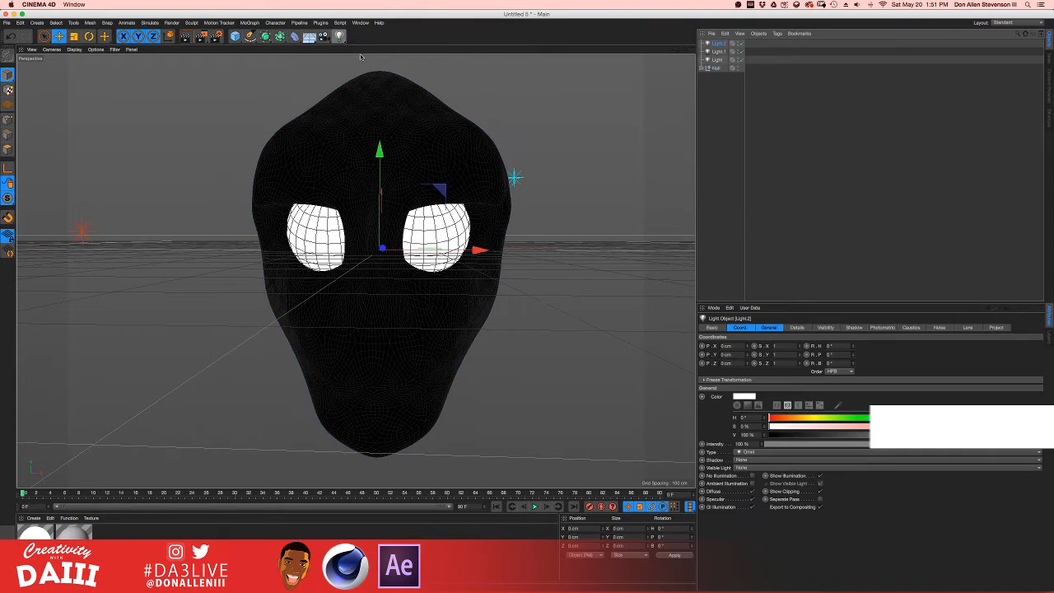
{"action": "left_click_drag", "start_coordinate": [381, 247], "coordinate": [214, 255]}
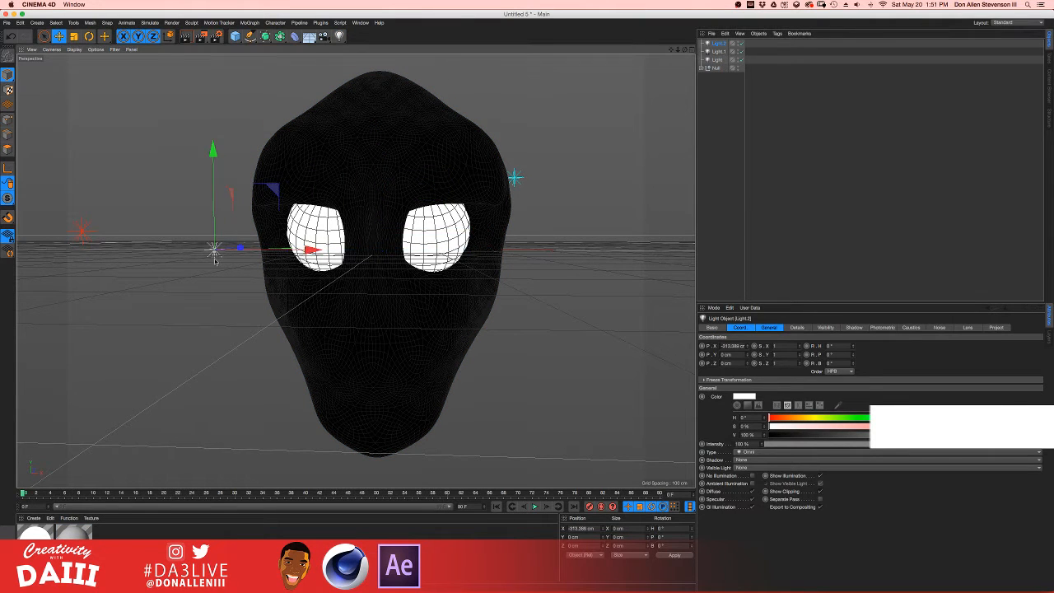
{"action": "key", "text": "super+z"}
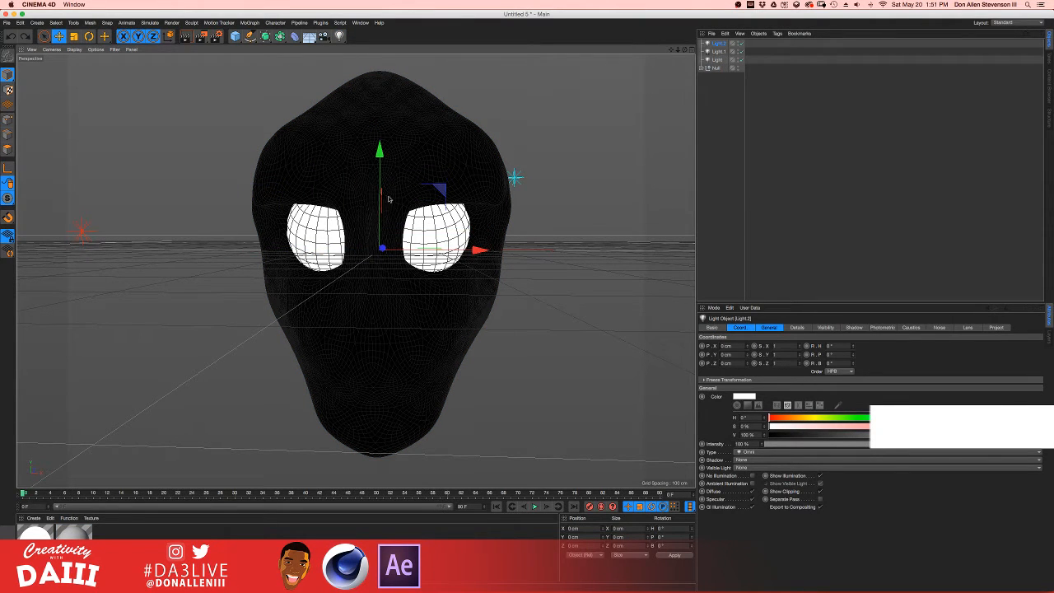
{"action": "left_click_drag", "start_coordinate": [264, 123], "coordinate": [368, 240], "text": "alt"}
{"action": "left_click_drag", "start_coordinate": [406, 185], "coordinate": [406, 156]}
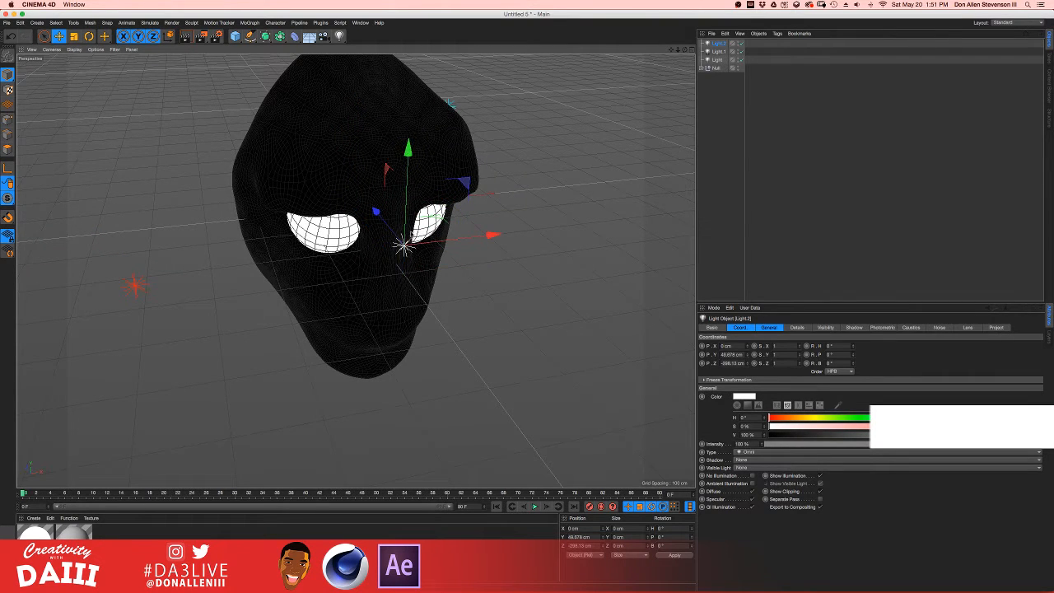
- Position the white light just in front of one eyeball, at about X 110 cm, Y 24 cm, Z -174 cm
{"action": "left_click_drag", "start_coordinate": [406, 239], "coordinate": [324, 215], "text": "alt"}
{"action": "left_click_drag", "start_coordinate": [465, 248], "coordinate": [401, 165]}
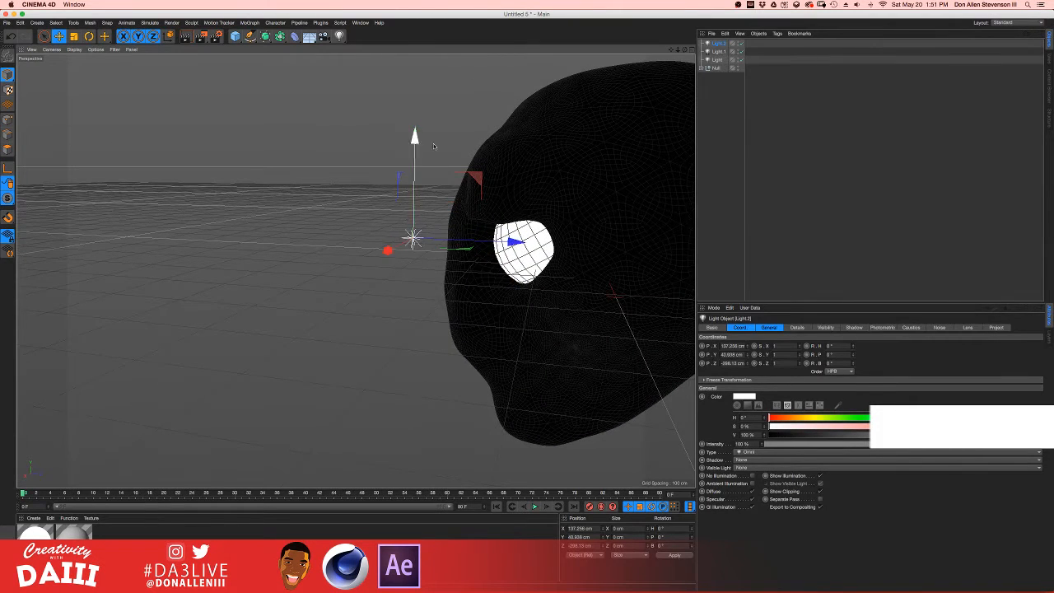
{"action": "left_click_drag", "start_coordinate": [514, 240], "coordinate": [597, 263]}
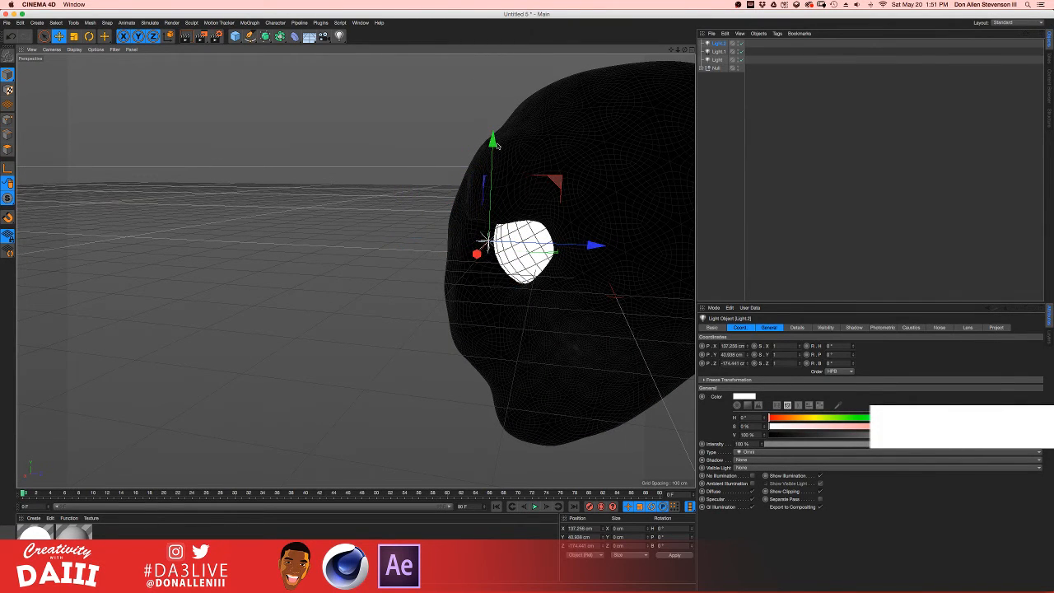
{"action": "left_click_drag", "start_coordinate": [497, 144], "coordinate": [522, 220]}
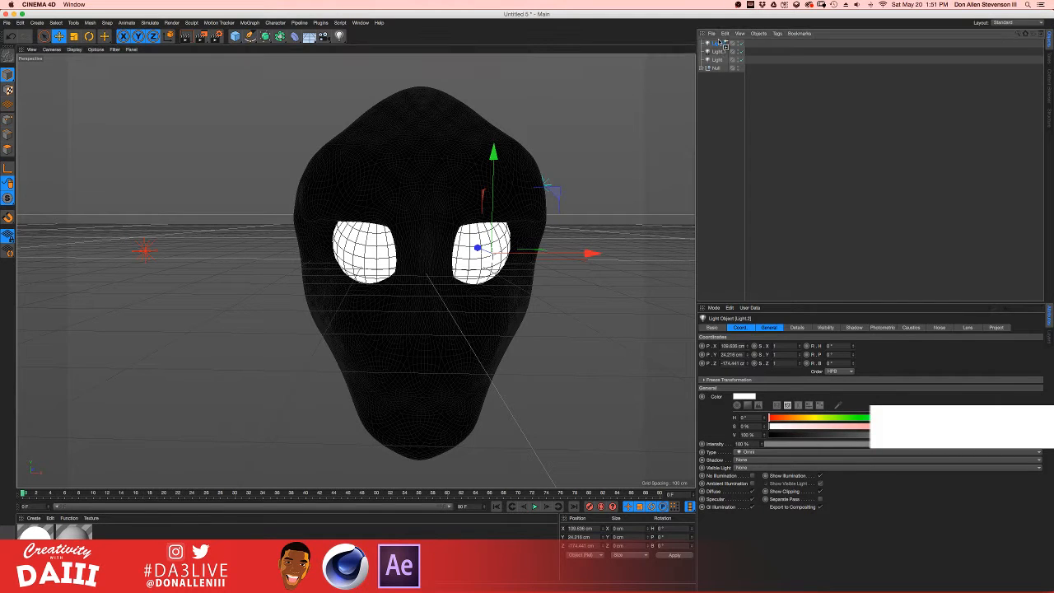
- Duplicate the white eye light and move the copy in front of the other eyeball, at about X -101 cm
{"action": "key", "text": "super+c"}
{"action": "key", "text": "super+v"}
{"action": "left_click_drag", "start_coordinate": [451, 212], "coordinate": [337, 190]}
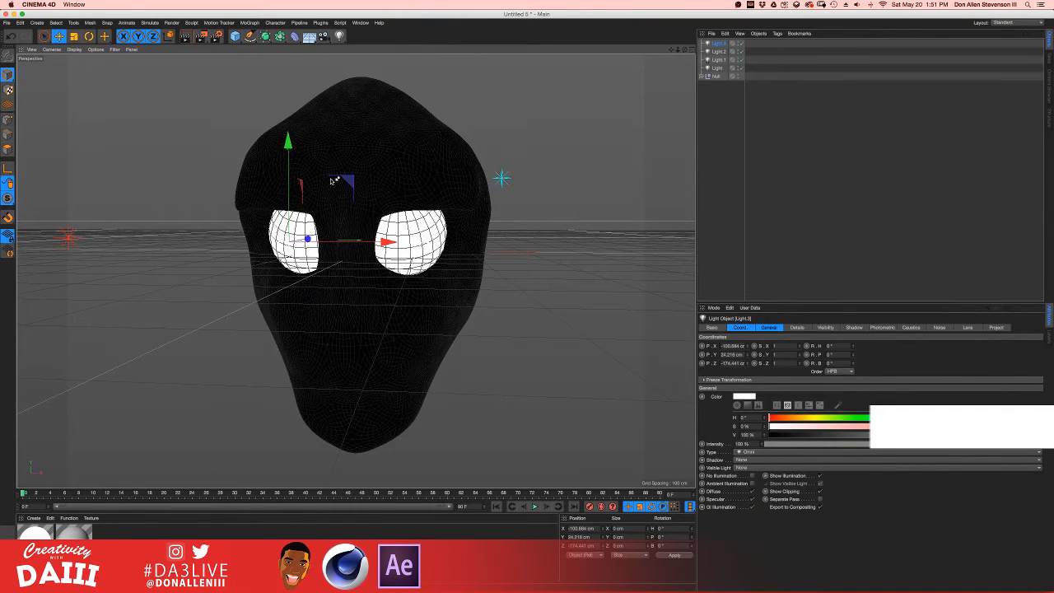
- Render the perspective view to check the two white lights in front of the eyes
{"action": "key", "text": "super+r"}
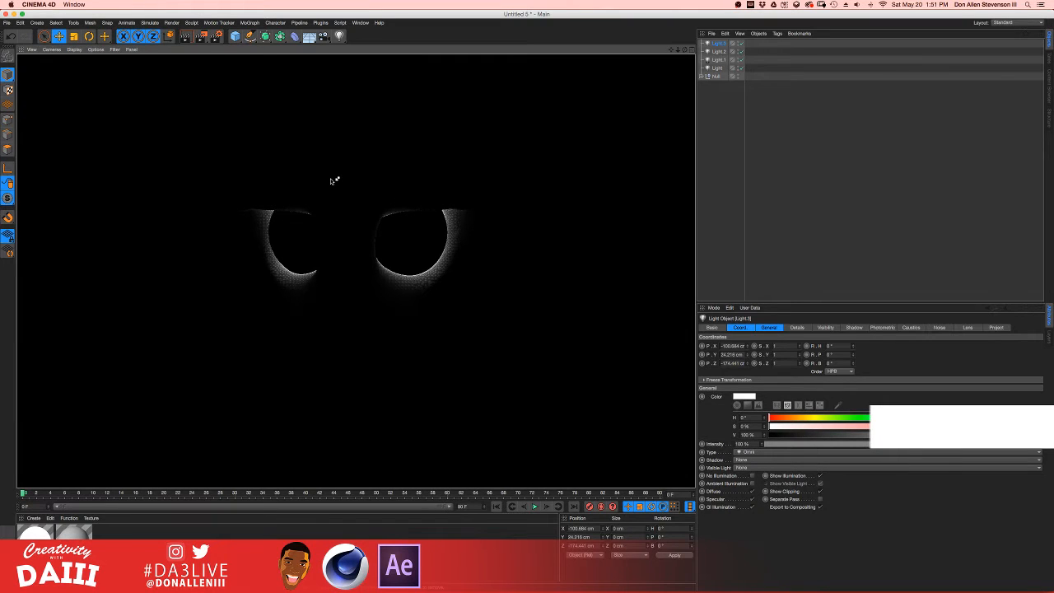
{"action": "left_click_drag", "start_coordinate": [1048, 144], "coordinate": [684, 142]}
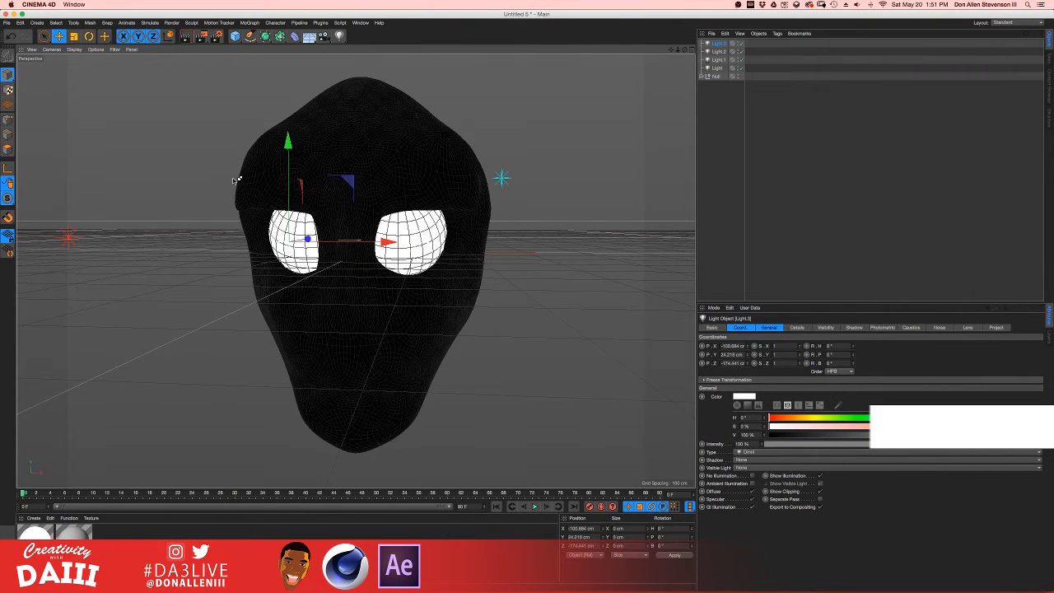
{"action": "key", "text": "super+r"}
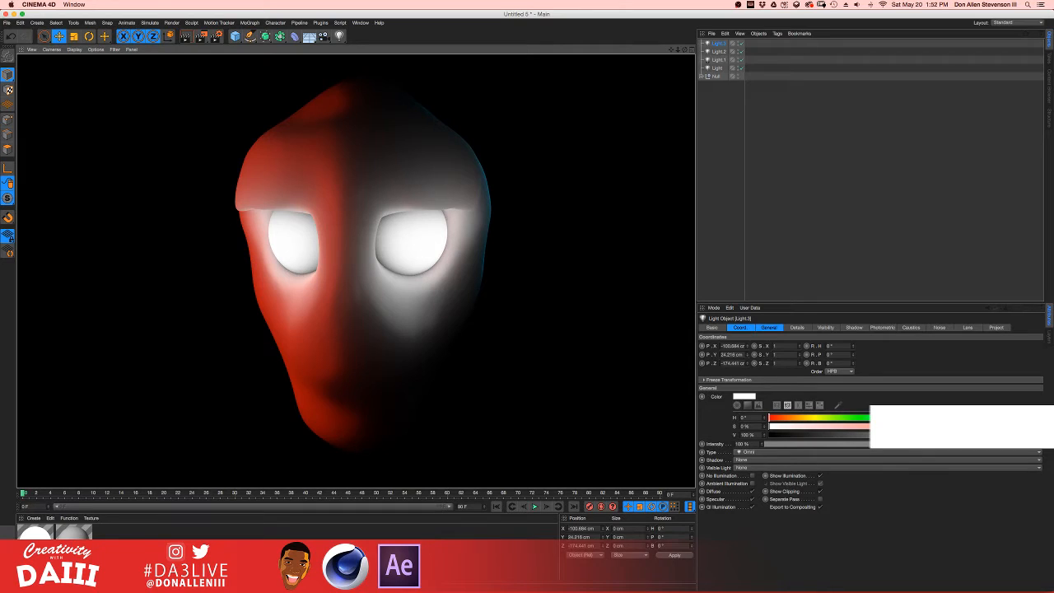
{"action": "left_click", "coordinate": [242, 289]}
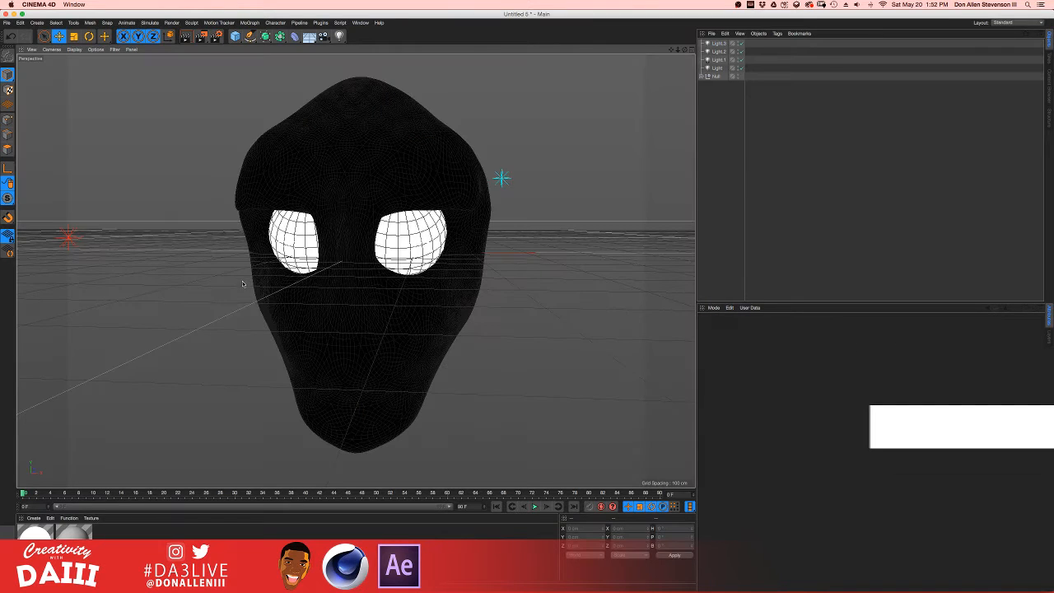
- Duplicate the red light and move the copy up and across to the blue light's side, at about X 273 cm, Y 201 cm
{"action": "left_click_drag", "start_coordinate": [268, 279], "coordinate": [318, 307], "text": "alt"}
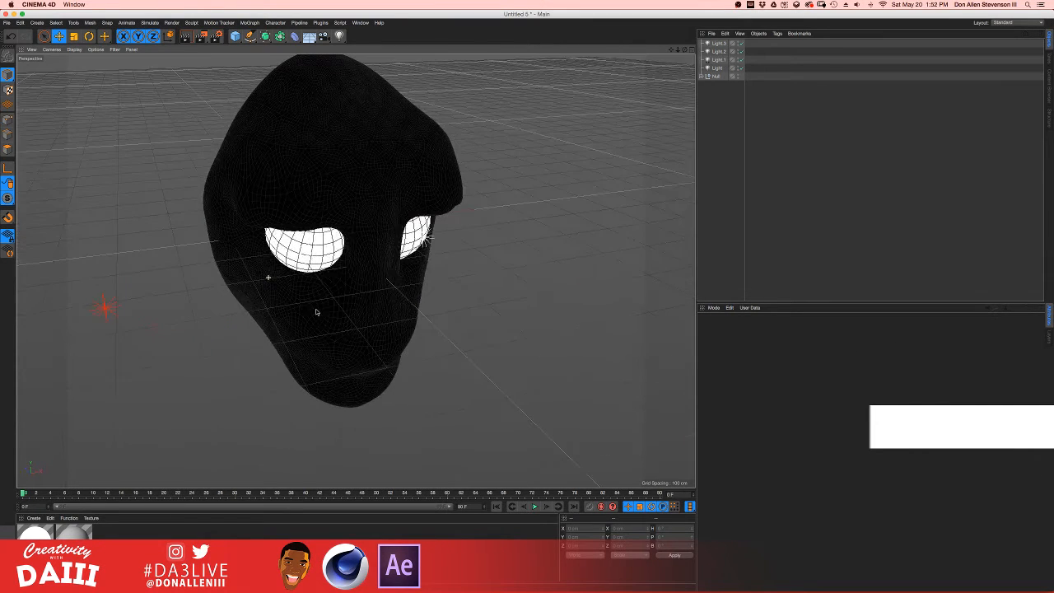
{"action": "left_click", "coordinate": [735, 61]}
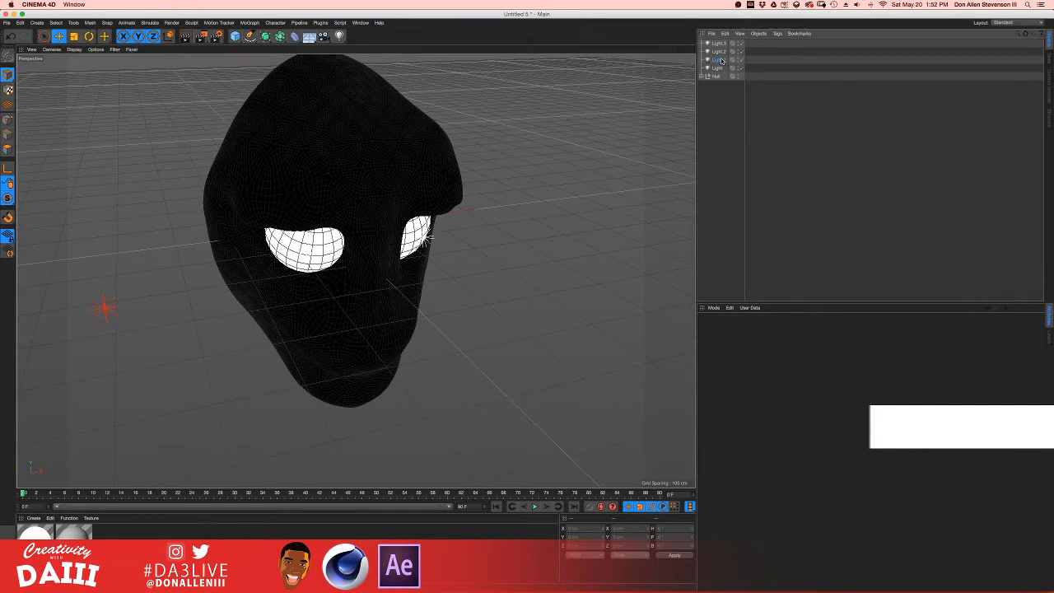
{"action": "left_click_drag", "start_coordinate": [583, 135], "coordinate": [338, 171], "text": "alt"}
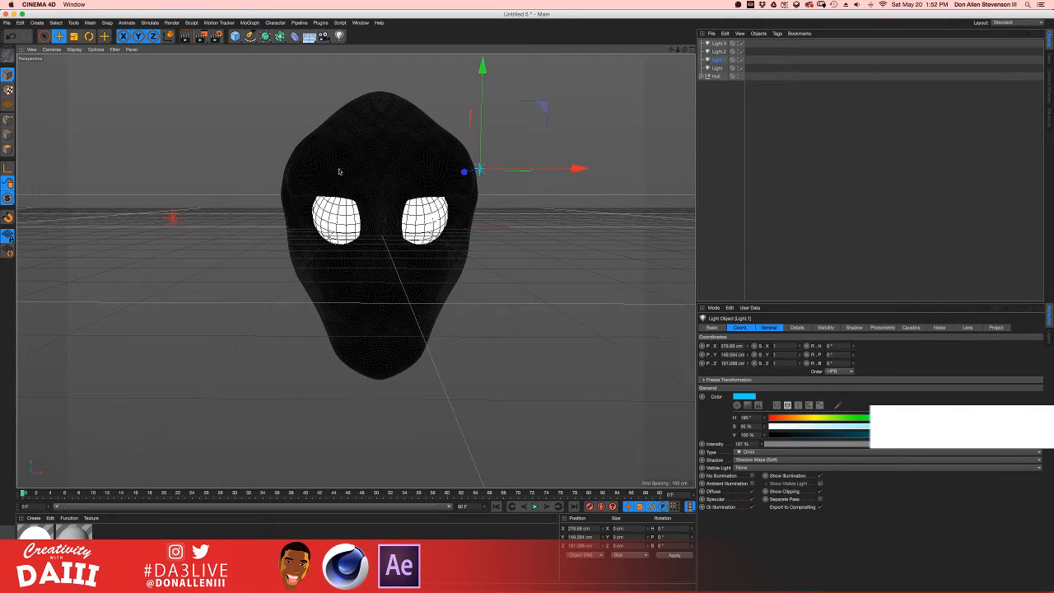
{"action": "left_click", "coordinate": [722, 68]}
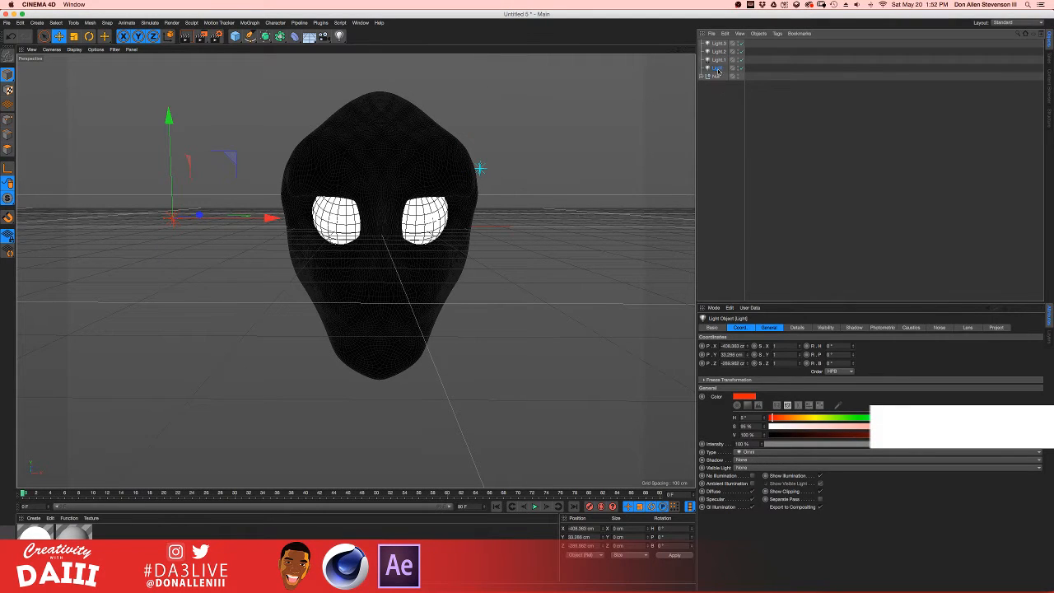
{"action": "key", "text": "ctrl+c"}
{"action": "key", "text": "ctrl+v"}
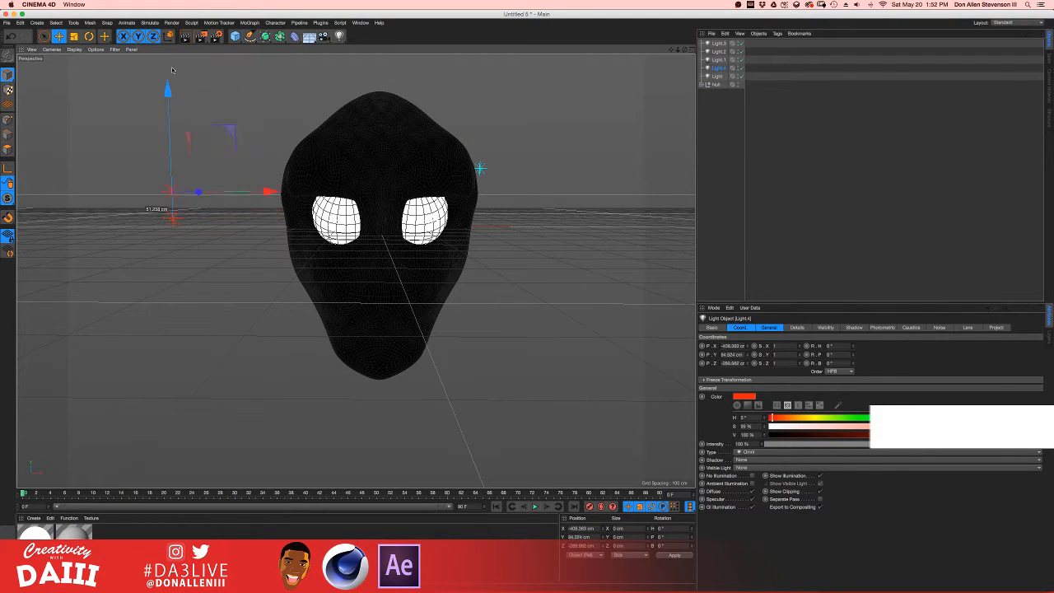
{"action": "left_click_drag", "start_coordinate": [168, 140], "coordinate": [169, 55]}
{"action": "left_click_drag", "start_coordinate": [264, 130], "coordinate": [622, 178]}
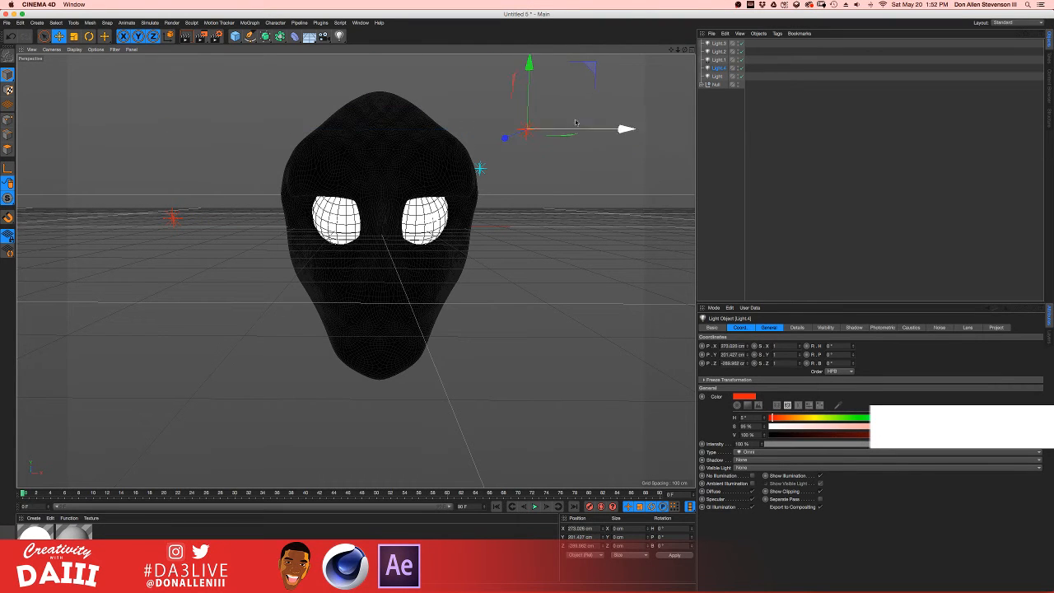
- Move the duplicated red light well below the head and change its color to orange with a hue of 40°
{"action": "left_click_drag", "start_coordinate": [526, 79], "coordinate": [492, 364]}
{"action": "left_click_drag", "start_coordinate": [365, 273], "coordinate": [387, 291], "text": "alt"}
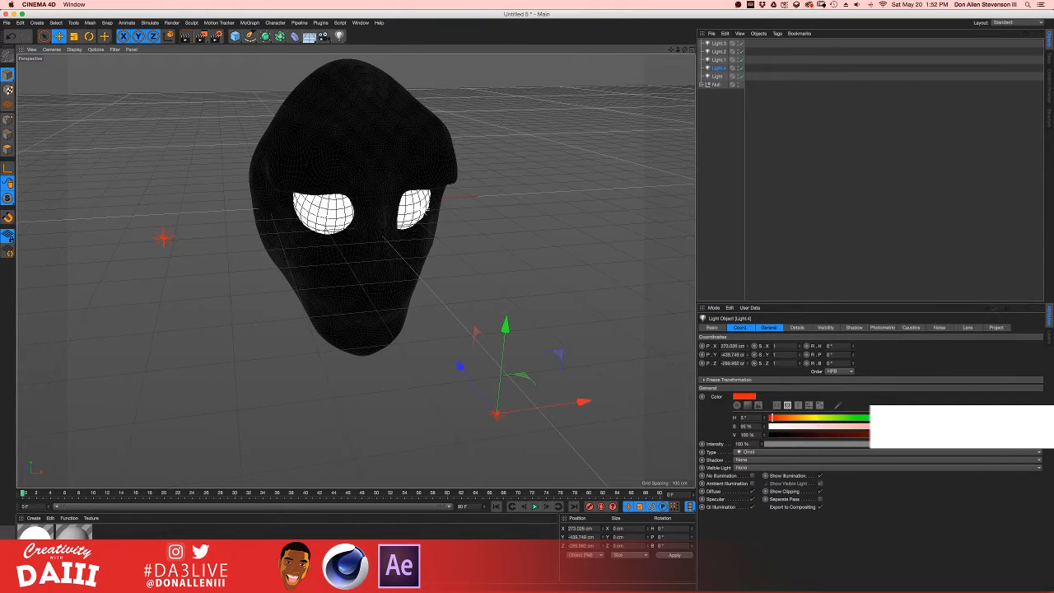
{"action": "left_click_drag", "start_coordinate": [771, 418], "coordinate": [799, 419]}
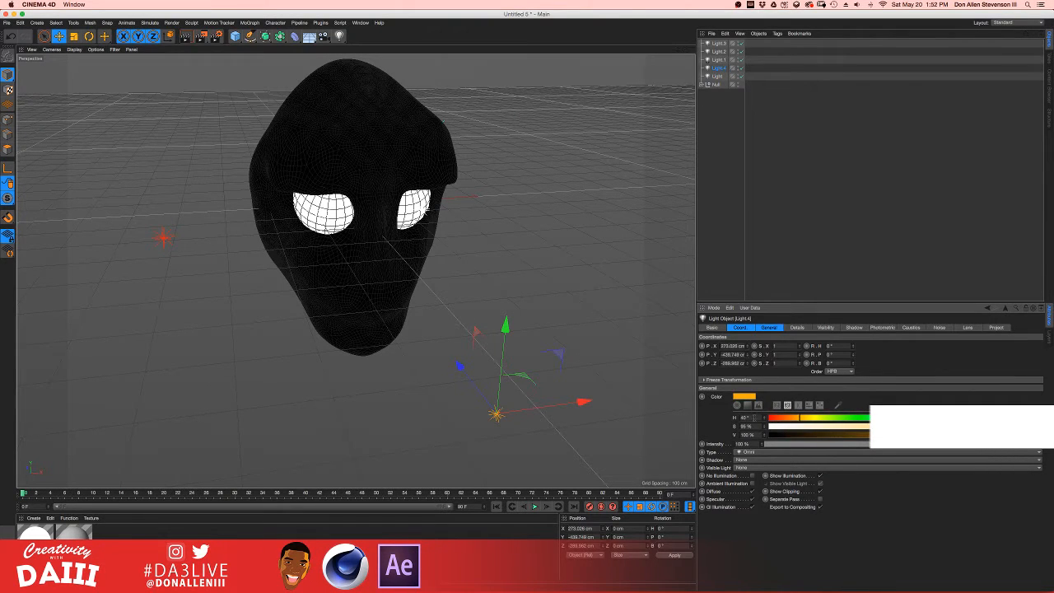
{"action": "left_click_drag", "start_coordinate": [481, 325], "coordinate": [508, 387], "text": "alt"}
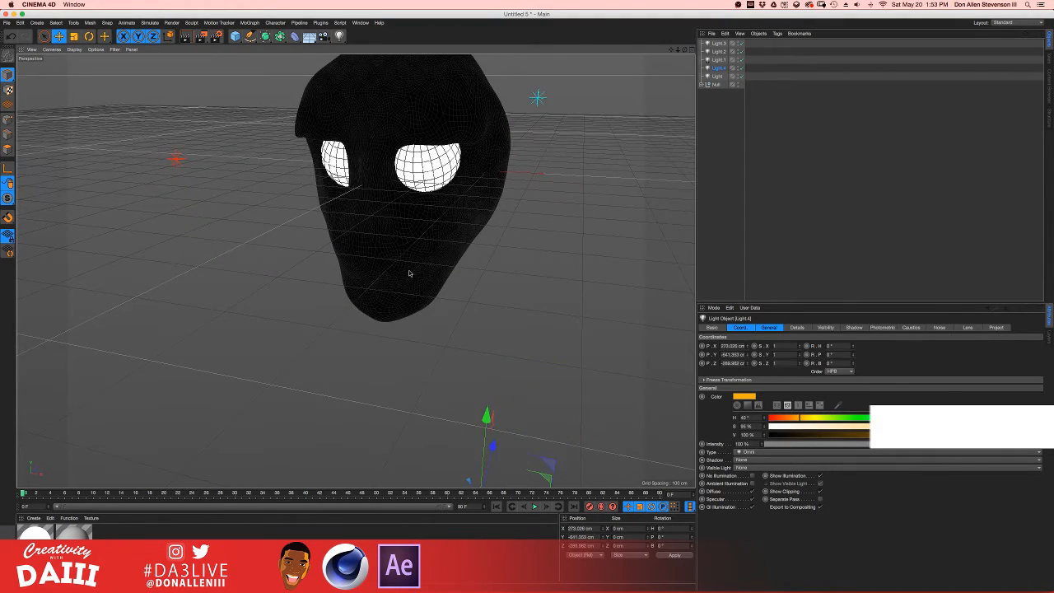
- Select the head and try the Quick Shading display, returning the viewport to Gouraud Shading (Lines)
{"action": "left_click_drag", "start_coordinate": [410, 271], "coordinate": [361, 214], "text": "alt"}
{"action": "left_click", "coordinate": [463, 141]}
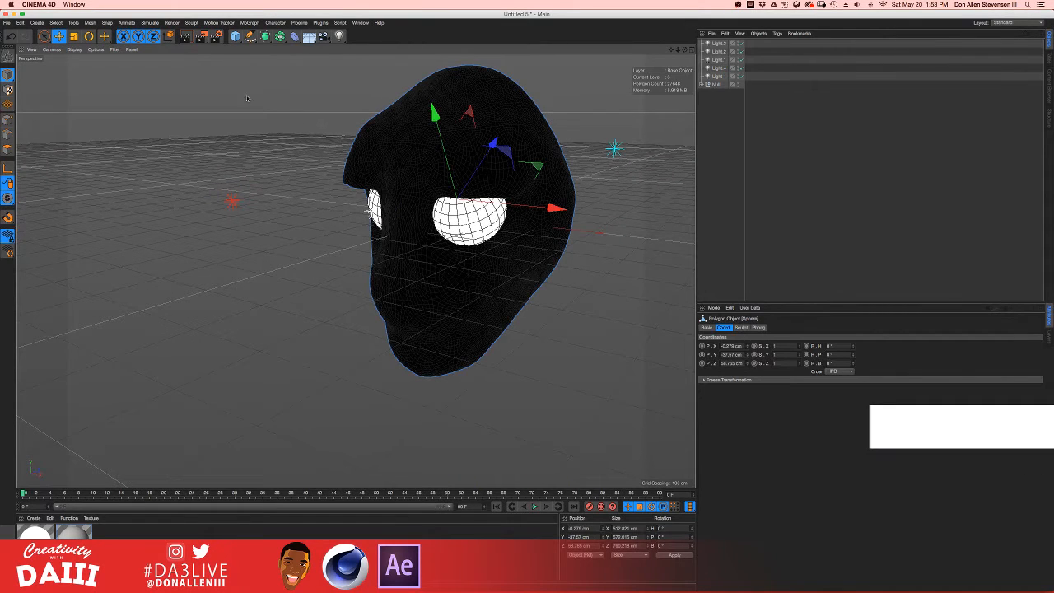
{"action": "left_click", "coordinate": [74, 50]}
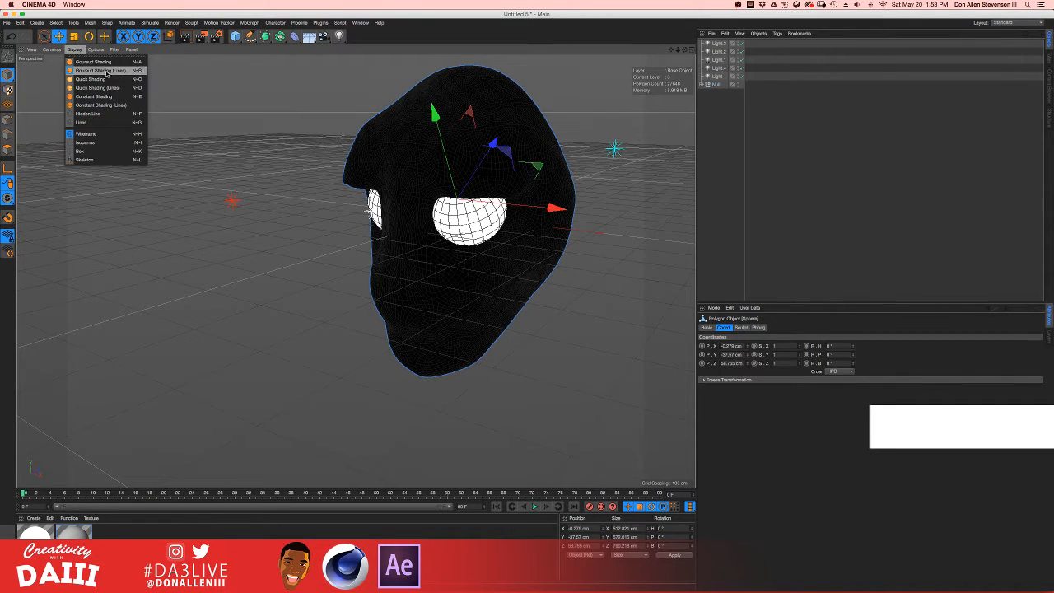
{"action": "left_click", "coordinate": [108, 79]}
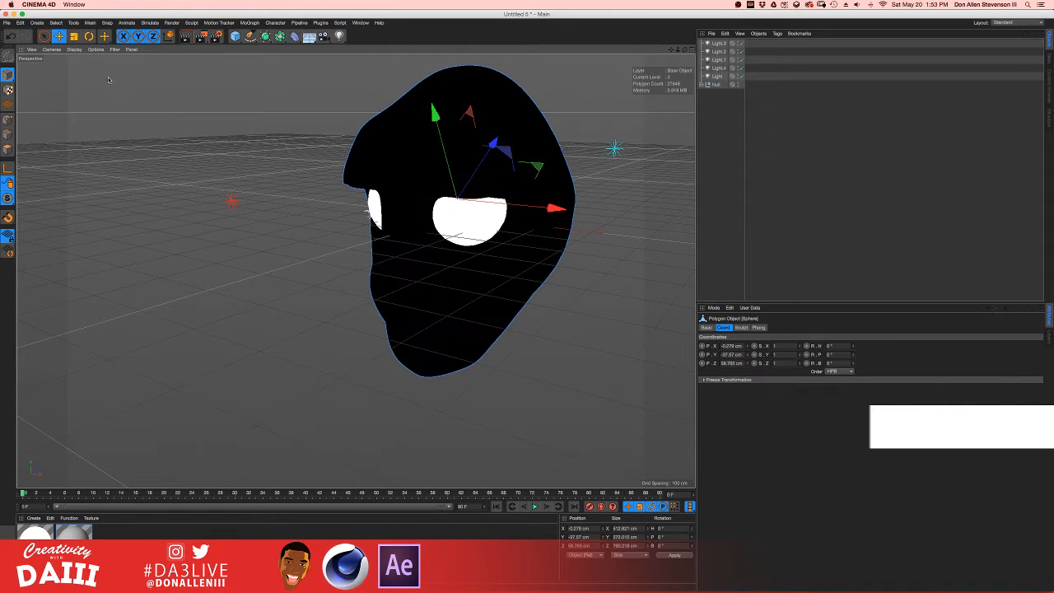
{"action": "left_click", "coordinate": [75, 49]}
{"action": "left_click", "coordinate": [95, 69]}
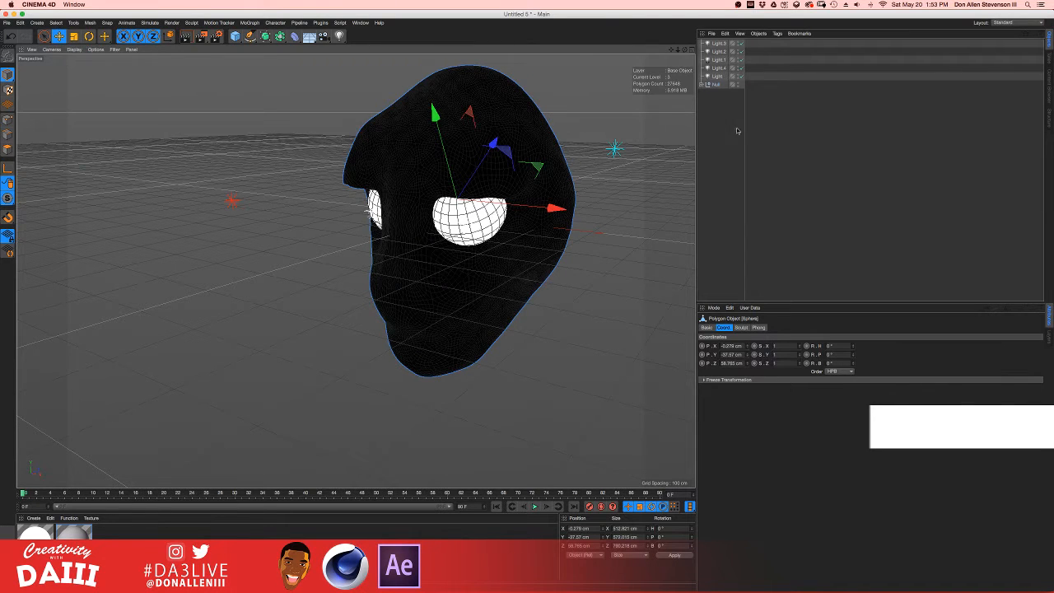
- Expand the null's hierarchy and rename the head's sphere object as alien head
{"action": "left_click", "coordinate": [701, 84]}
{"action": "left_click", "coordinate": [723, 101]}
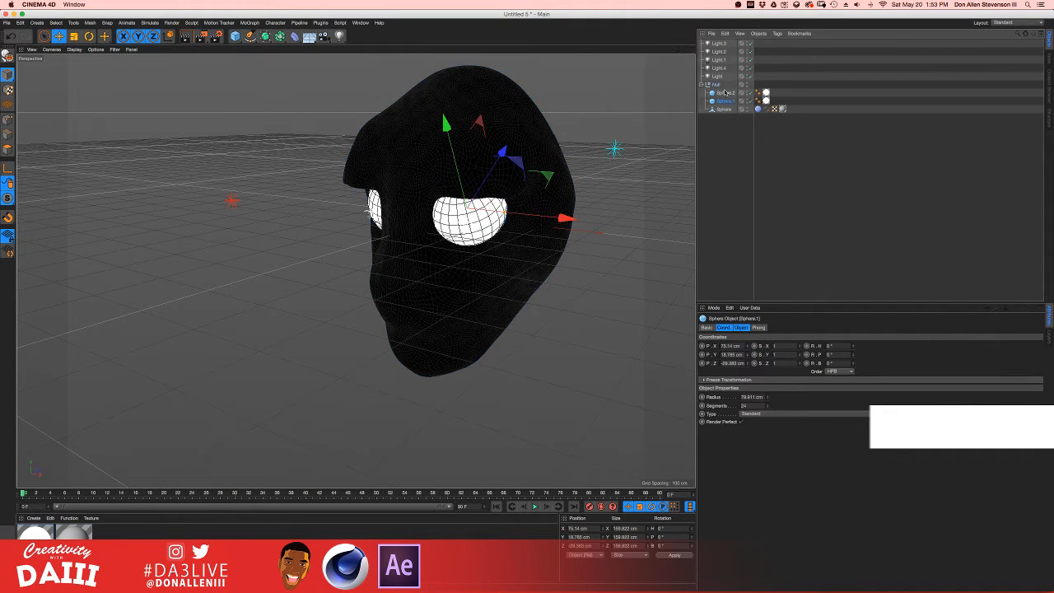
{"action": "left_click_drag", "start_coordinate": [378, 162], "coordinate": [558, 172], "text": "alt"}
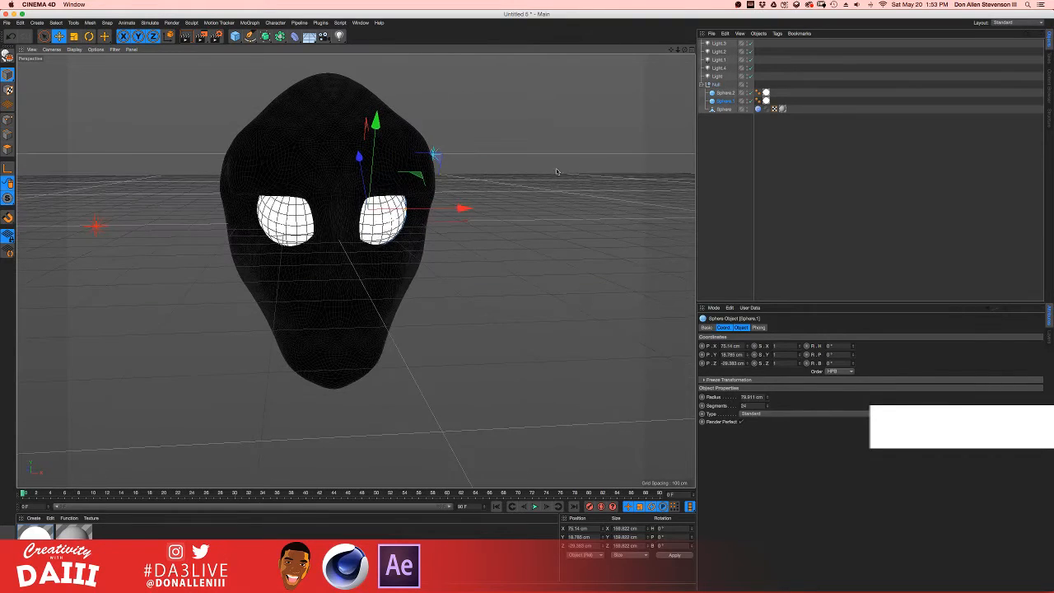
{"action": "left_click", "coordinate": [724, 110]}
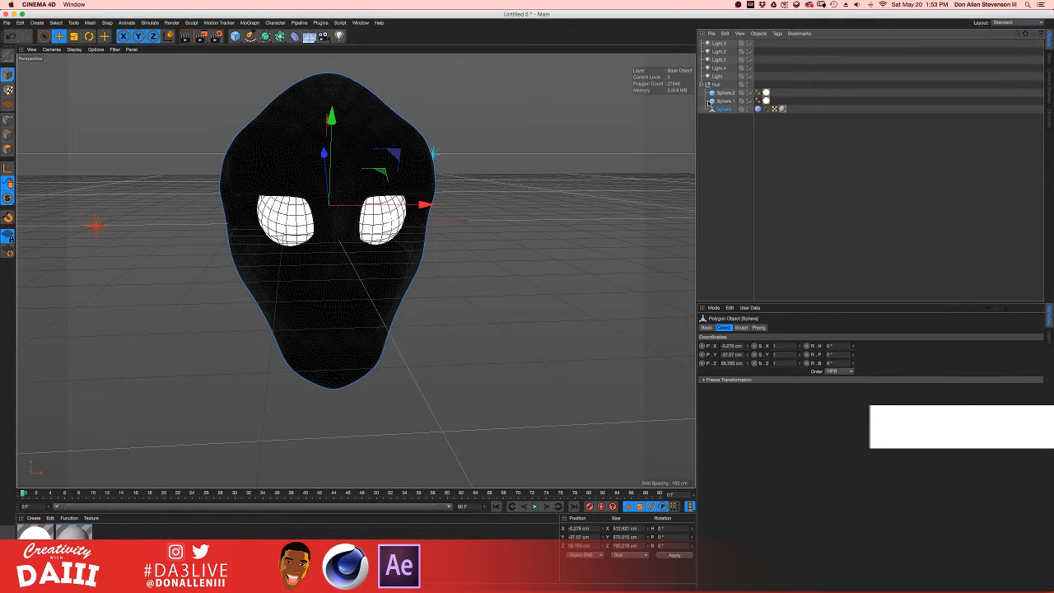
{"action": "double_click", "coordinate": [724, 110]}
{"action": "type", "text": "en head"}
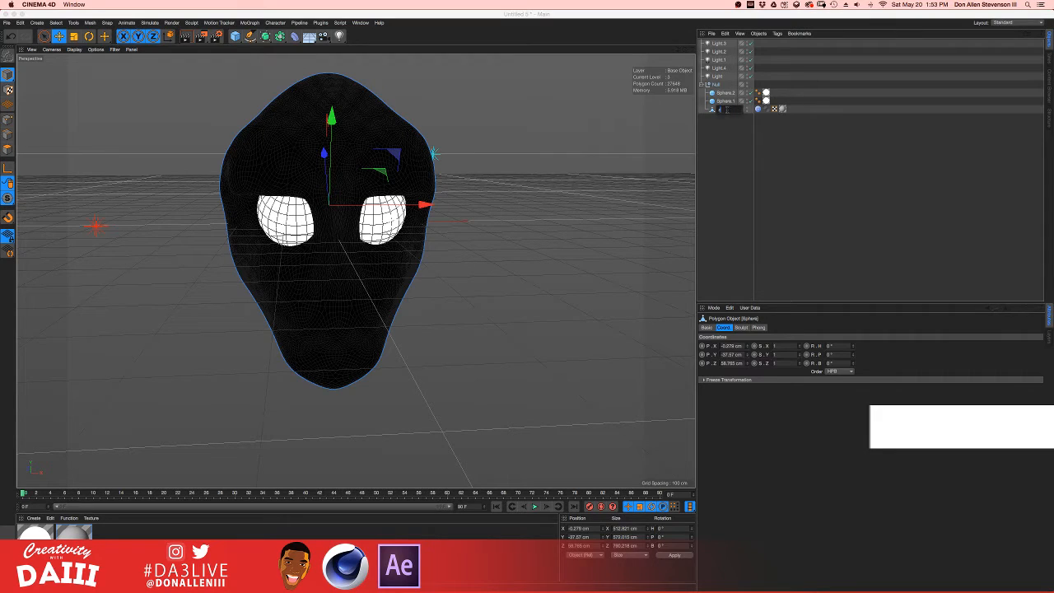
{"action": "left_click", "coordinate": [737, 124]}
- Rename both eye spheres inside the null as eye ball
{"action": "left_click", "coordinate": [726, 101]}
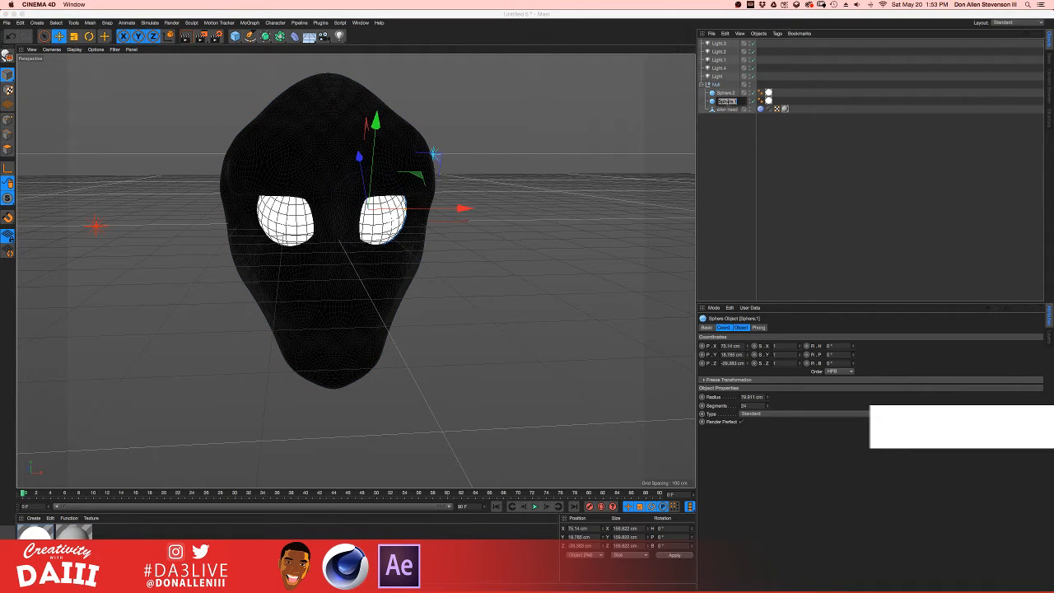
{"action": "type", "text": "eye ball"}
{"action": "double_click", "coordinate": [726, 93]}
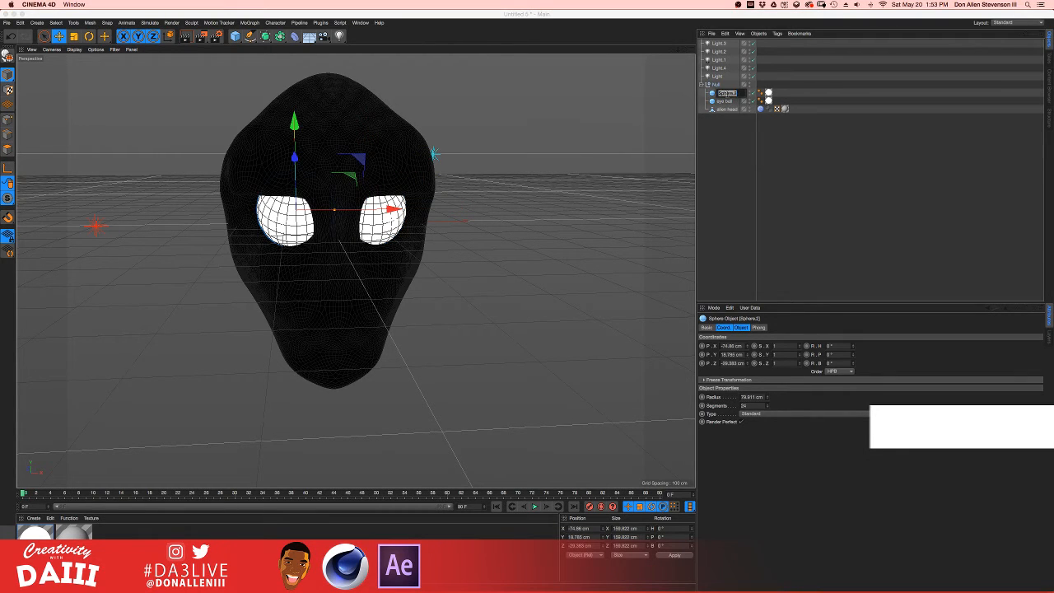
{"action": "type", "text": "eye ball"}
{"action": "left_click", "coordinate": [725, 134]}
- Select the alien head object and bring up the overview of all open windows
{"action": "left_click", "coordinate": [732, 110]}
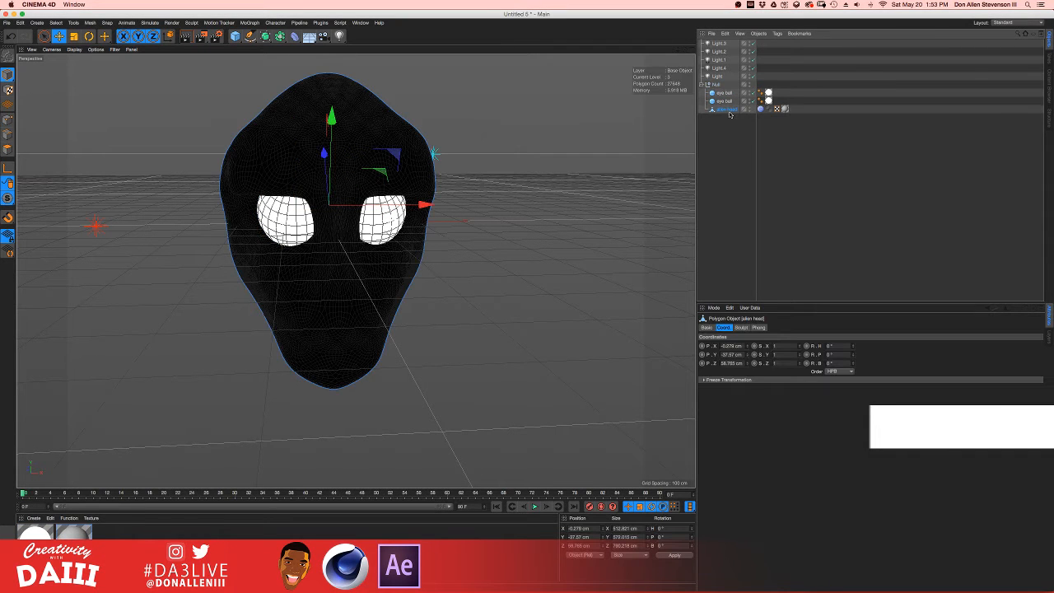
{"action": "left_click_drag", "start_coordinate": [322, 258], "coordinate": [297, 233], "text": "alt"}
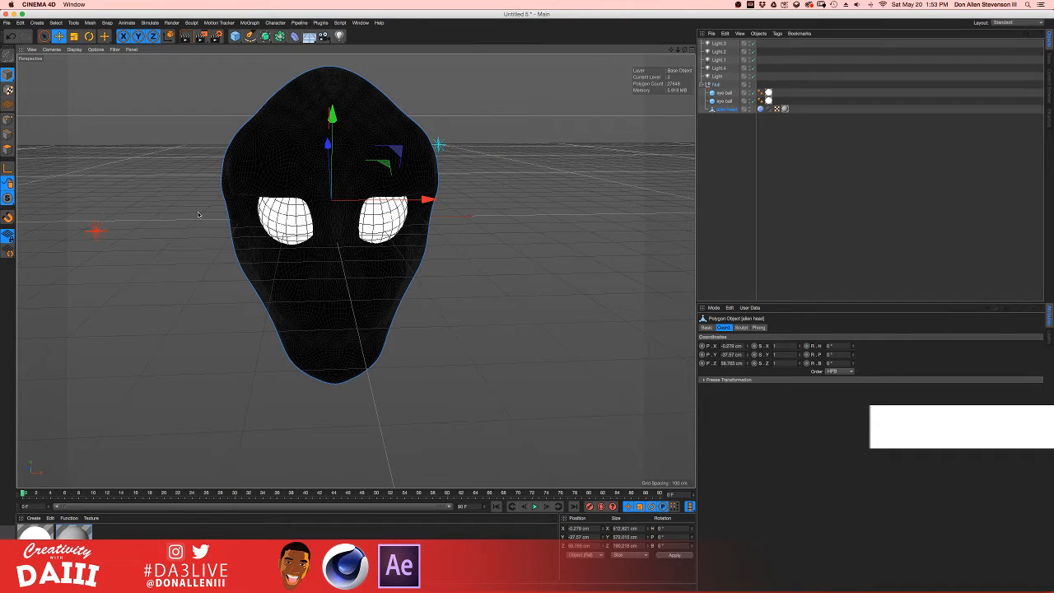
{"action": "left_click_drag", "start_coordinate": [297, 233], "coordinate": [337, 242], "text": "alt"}
{"action": "key", "text": "ctrl+Up"}
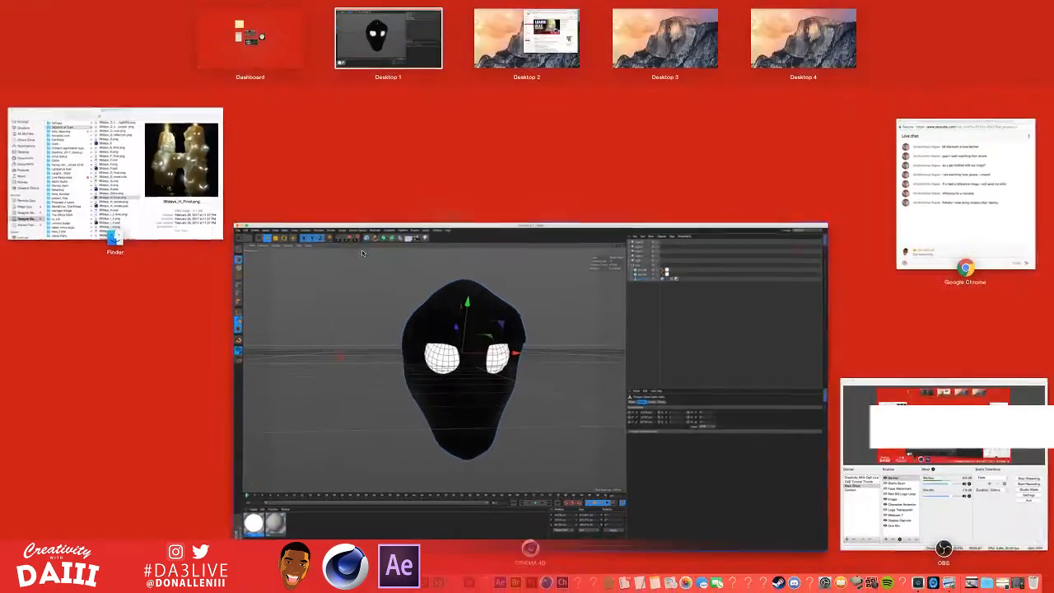
- Look over the live stream dashboard and open windows, and return to the Cinema 4D scene
{"action": "key", "text": "ctrl+Up"}
{"action": "key", "text": "ctrl+Right"}
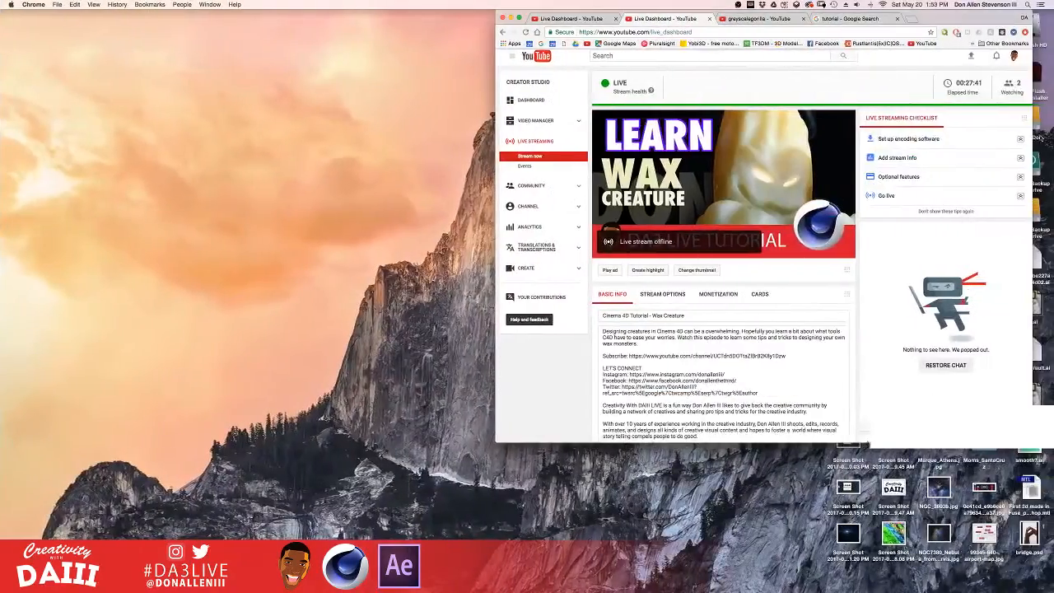
{"action": "key", "text": "ctrl+Left"}
{"action": "key", "text": "ctrl+Up"}
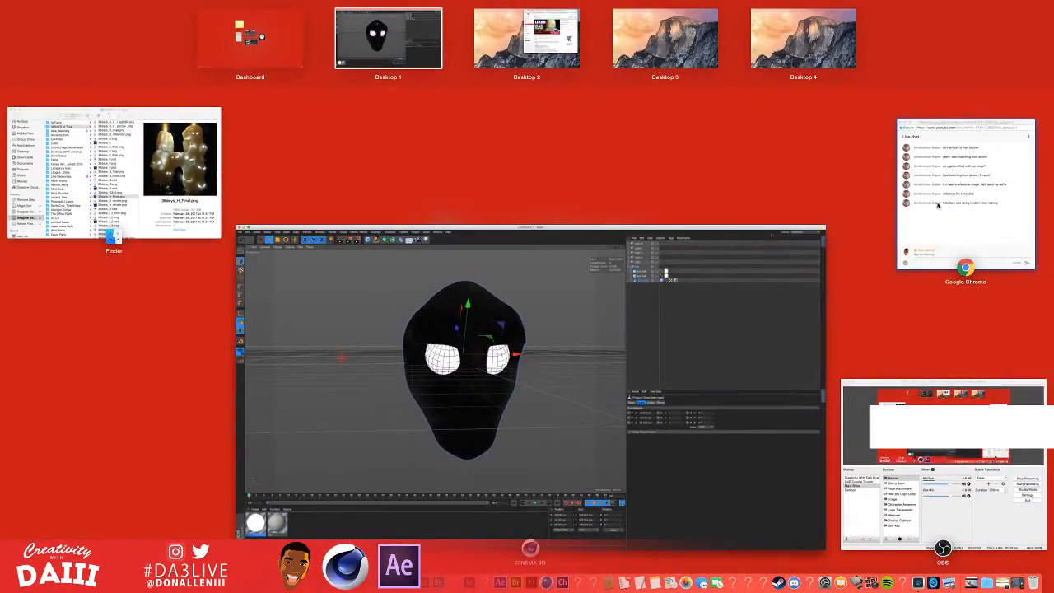
{"action": "left_click", "coordinate": [516, 315]}
- Render a viewport preview of the alien head from an angled front view and return to the editor display
{"action": "left_click_drag", "start_coordinate": [380, 278], "coordinate": [336, 262], "text": "alt"}
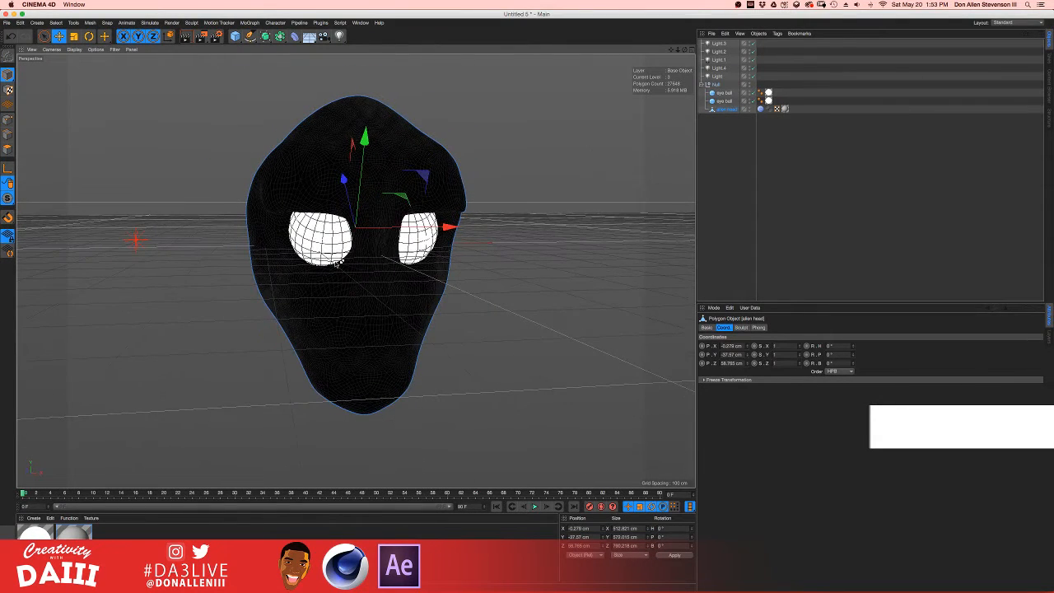
{"action": "key", "text": "super+r"}
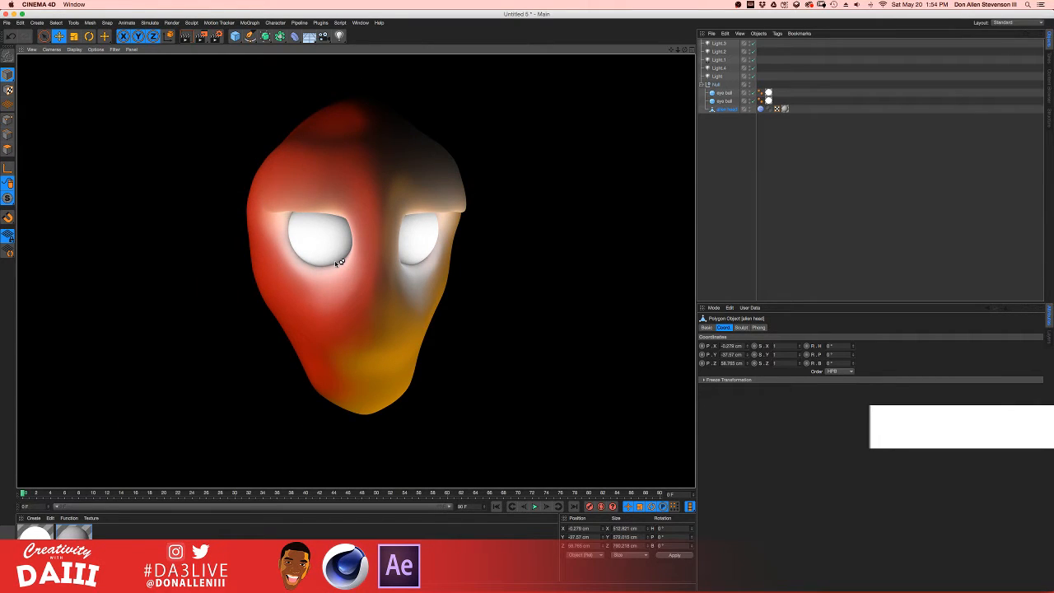
{"action": "left_click", "coordinate": [376, 233]}
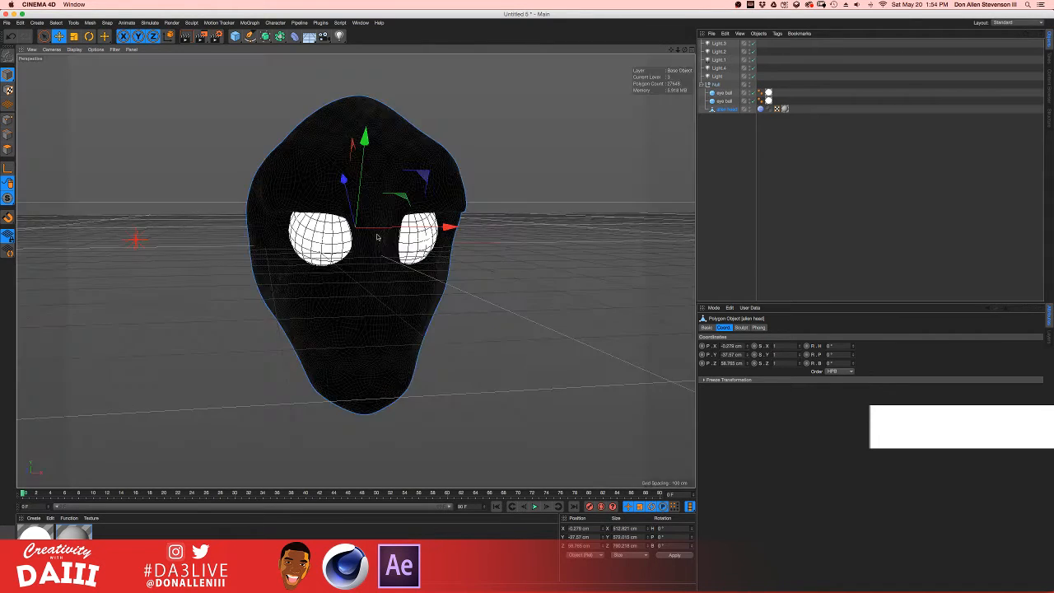
{"action": "left_click_drag", "start_coordinate": [347, 195], "coordinate": [379, 205], "text": "alt"}
- Add a Displacer deformer and make it a child of the alien head
{"action": "left_click", "coordinate": [728, 116]}
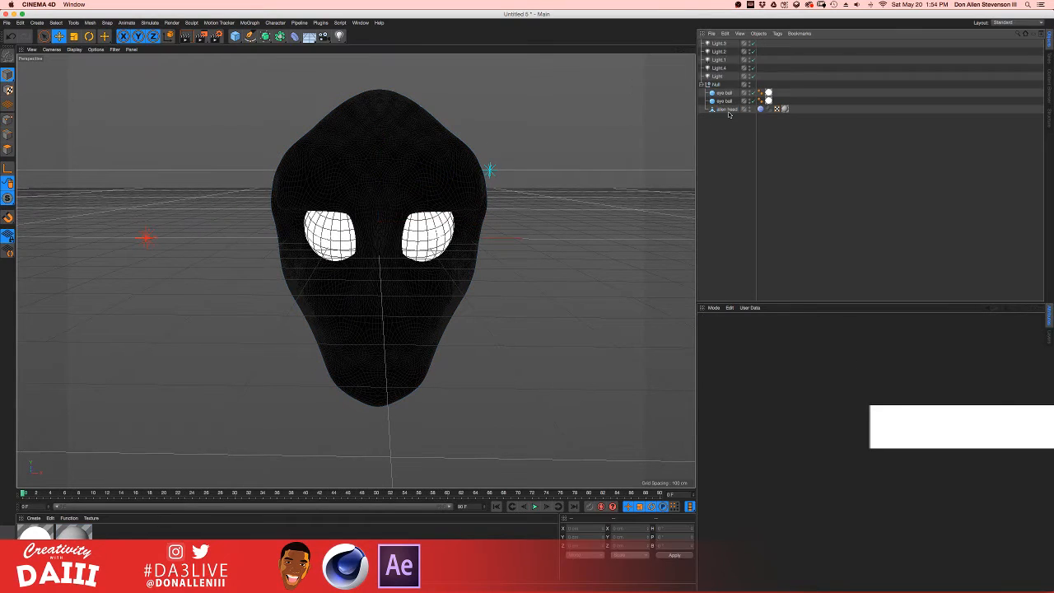
{"action": "left_click", "coordinate": [727, 109]}
{"action": "left_click", "coordinate": [1010, 24]}
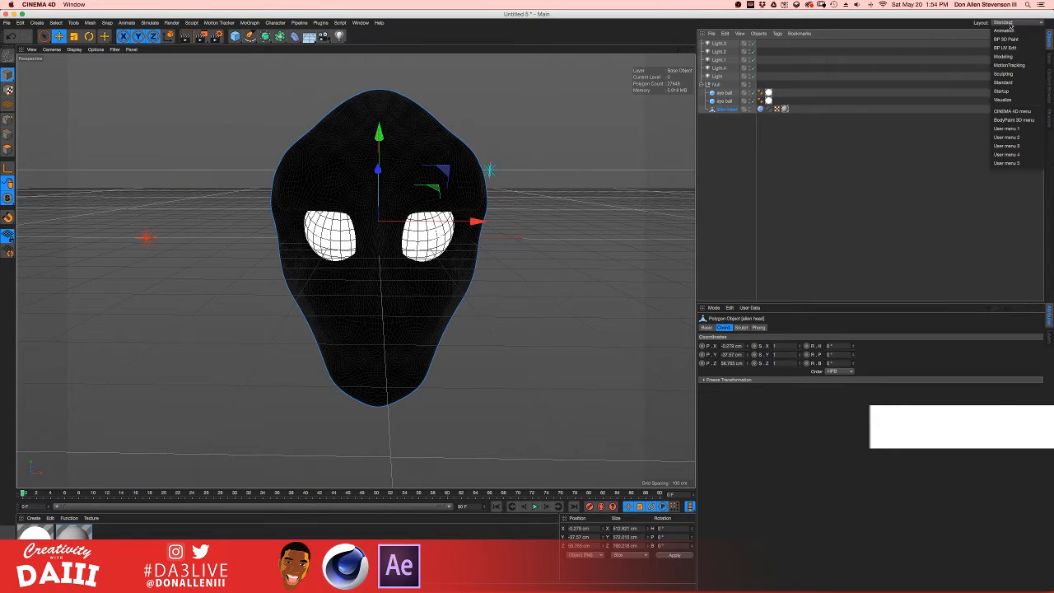
{"action": "left_click", "coordinate": [821, 144]}
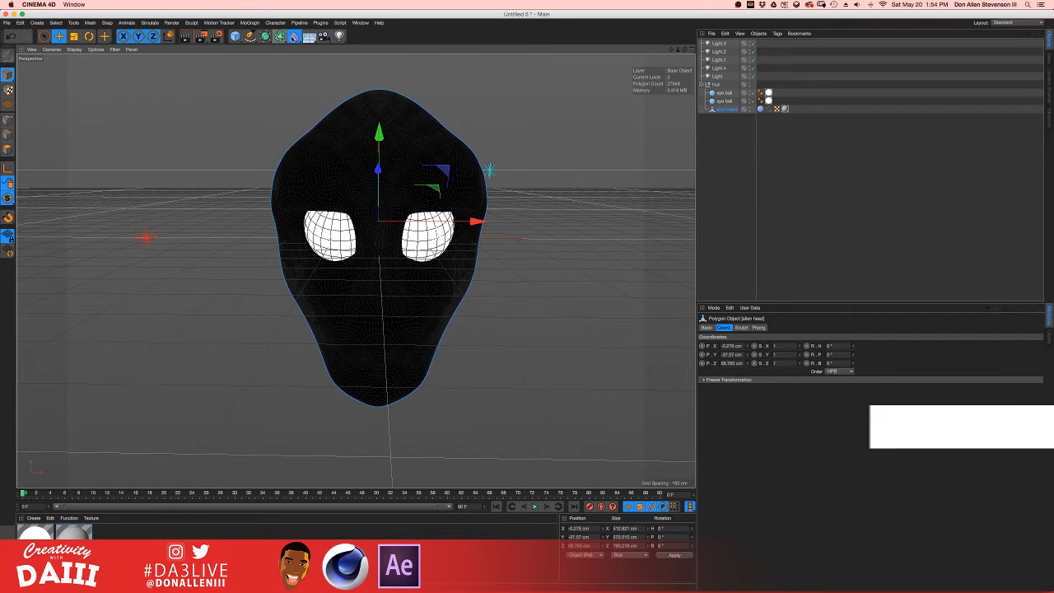
{"action": "left_click", "coordinate": [294, 37]}
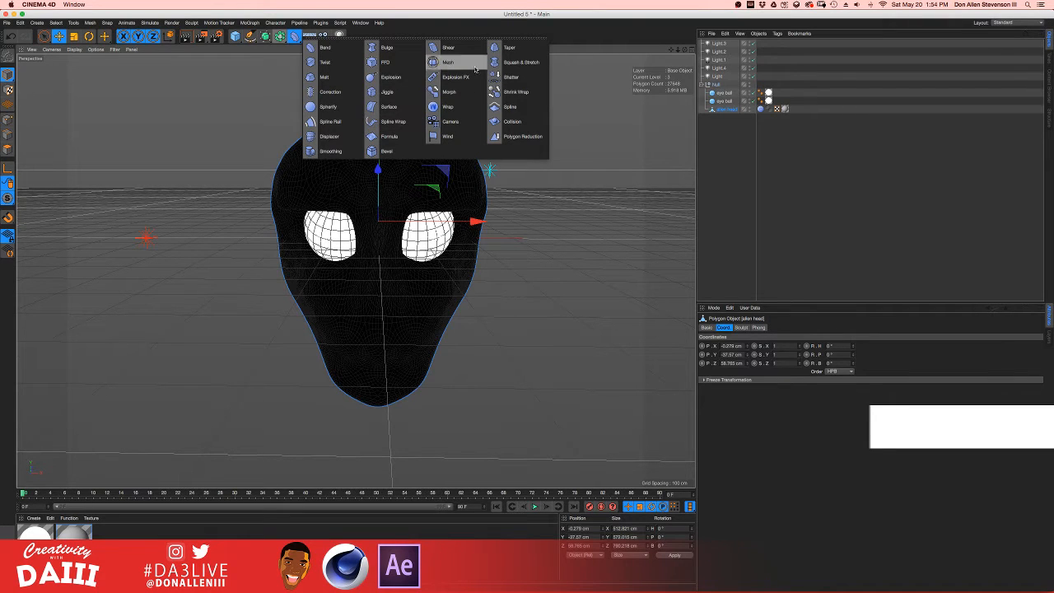
{"action": "left_click", "coordinate": [325, 141]}
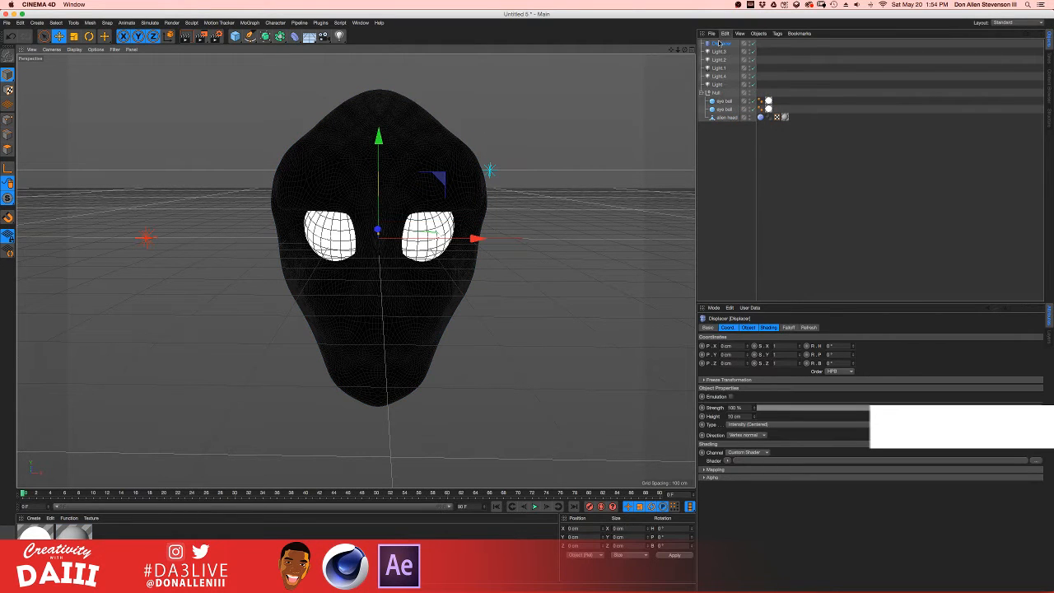
{"action": "left_click_drag", "start_coordinate": [719, 43], "coordinate": [727, 115]}
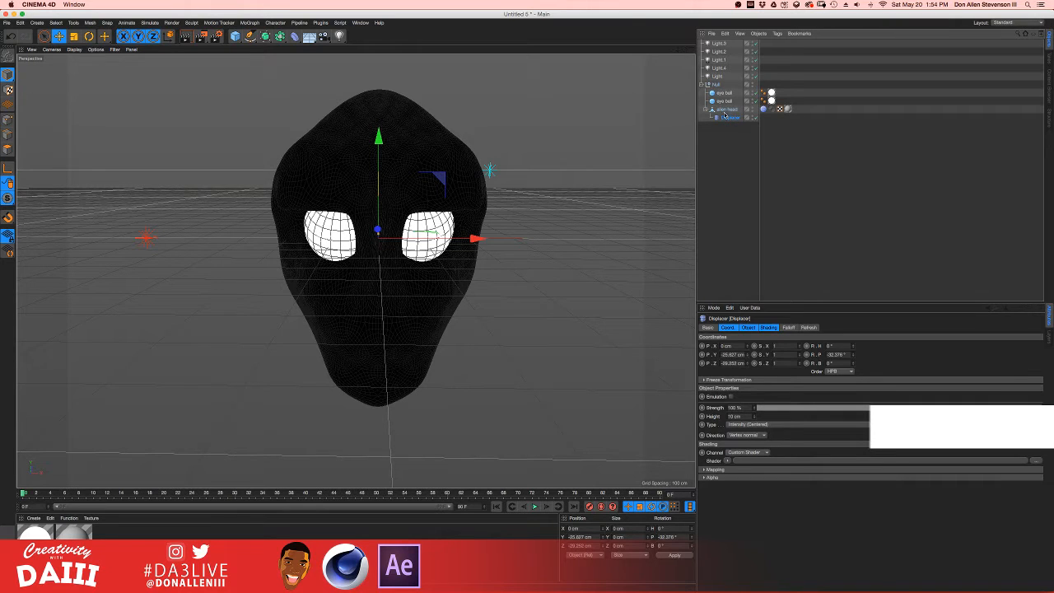
{"action": "left_click", "coordinate": [726, 110]}
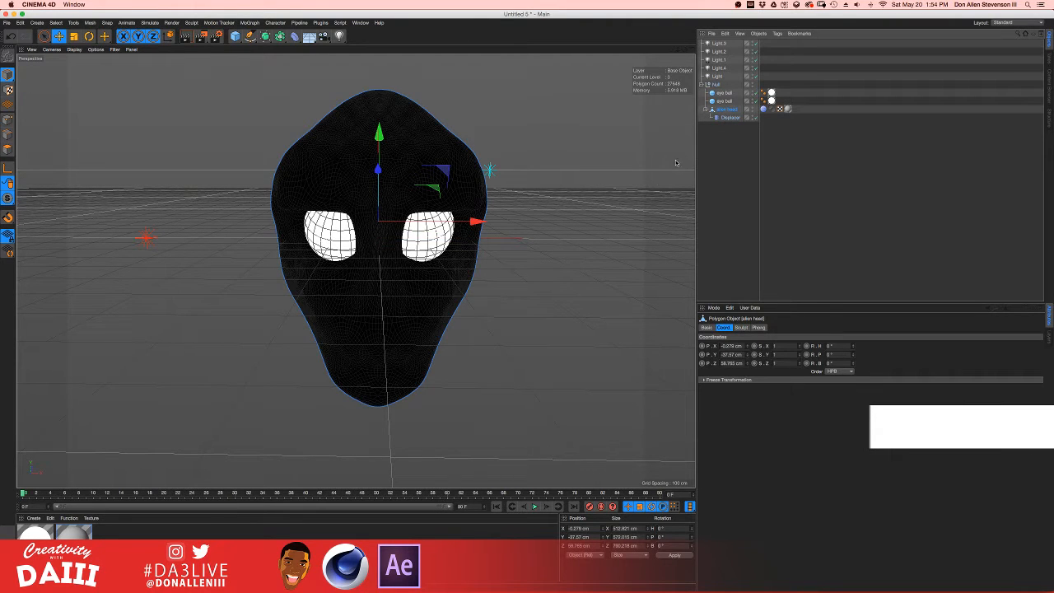
- Load a Noise shader into the Displacer's shading channel
{"action": "left_click", "coordinate": [730, 116]}
{"action": "left_click_drag", "start_coordinate": [428, 230], "coordinate": [350, 226], "text": "alt"}
{"action": "scroll", "coordinate": [359, 212], "scroll_direction": "up", "scroll_amount": 1}
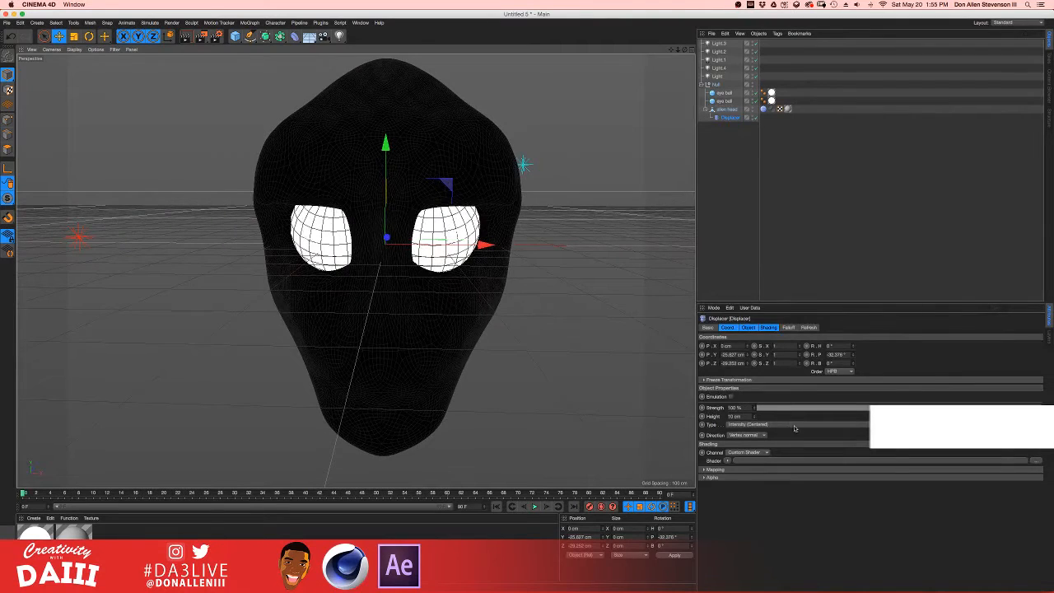
{"action": "left_click", "coordinate": [728, 140]}
{"action": "left_click", "coordinate": [729, 117]}
{"action": "left_click", "coordinate": [768, 327]}
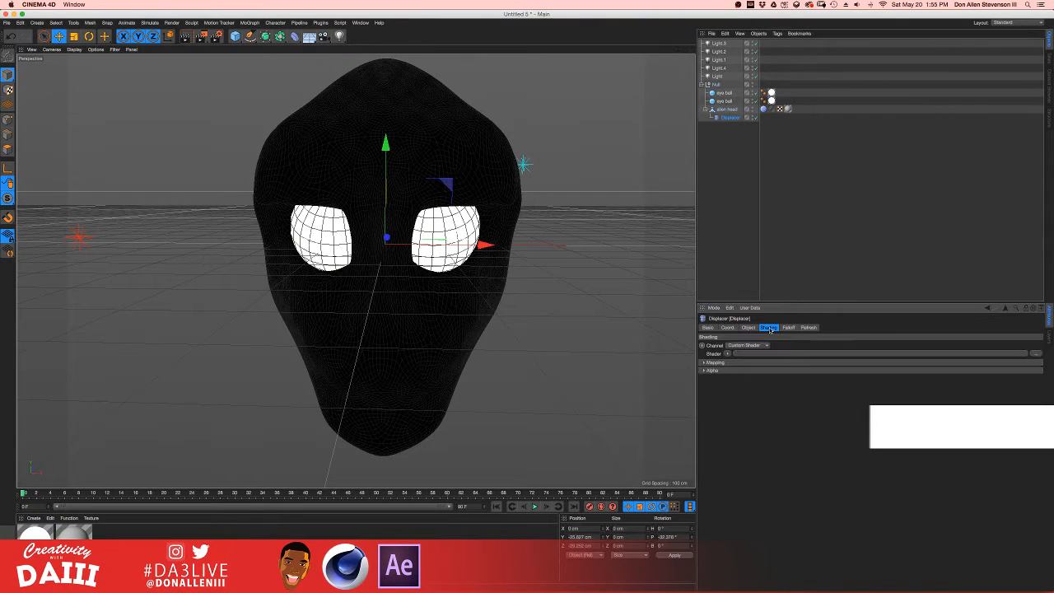
{"action": "left_click", "coordinate": [726, 354]}
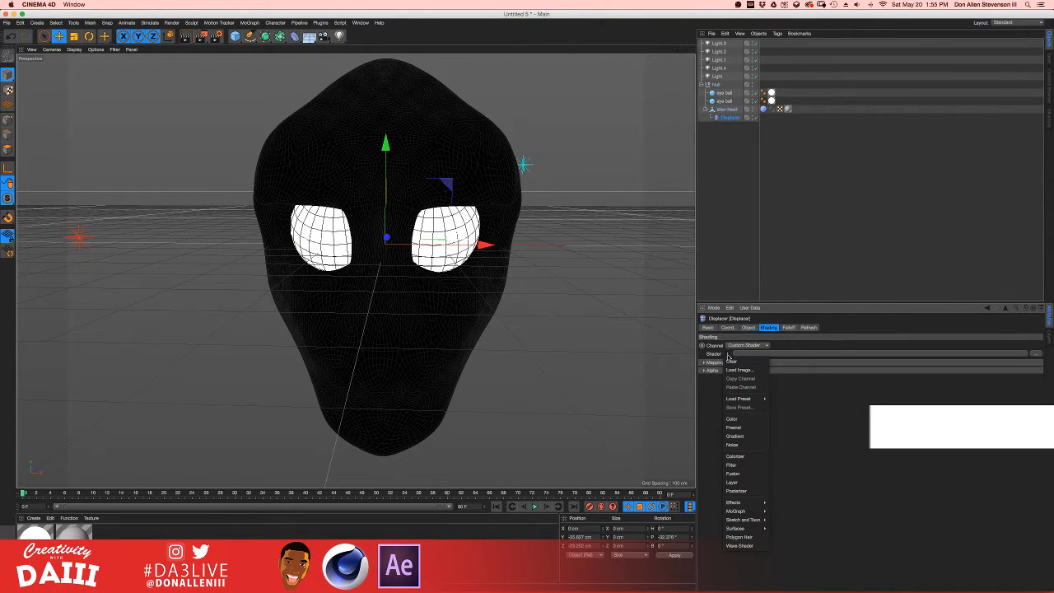
{"action": "left_click", "coordinate": [741, 444]}
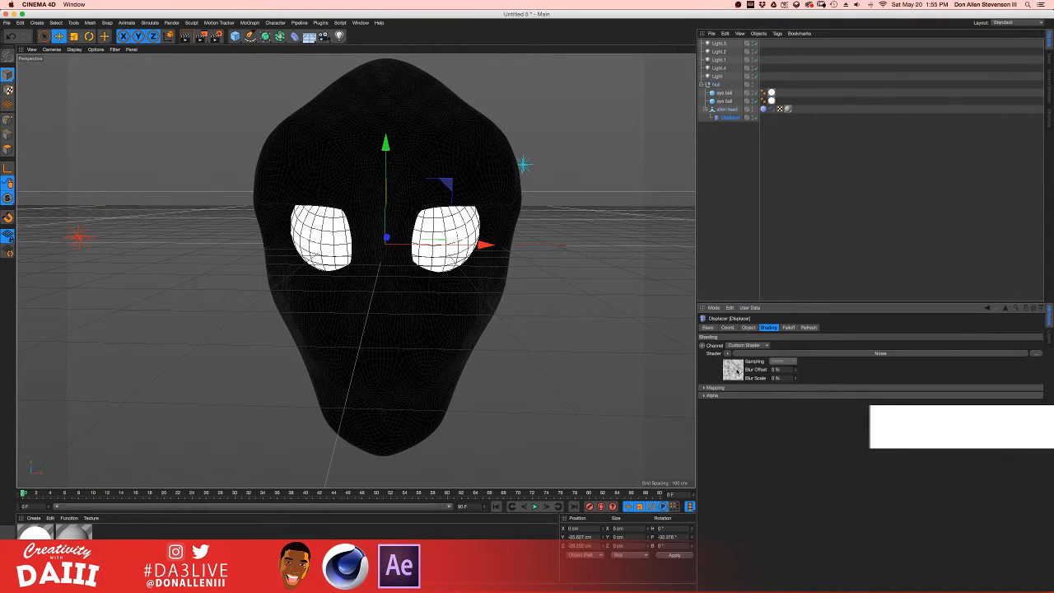
- Set the Displacer shader's noise type to Blistered Turbulence
{"action": "left_click", "coordinate": [735, 370]}
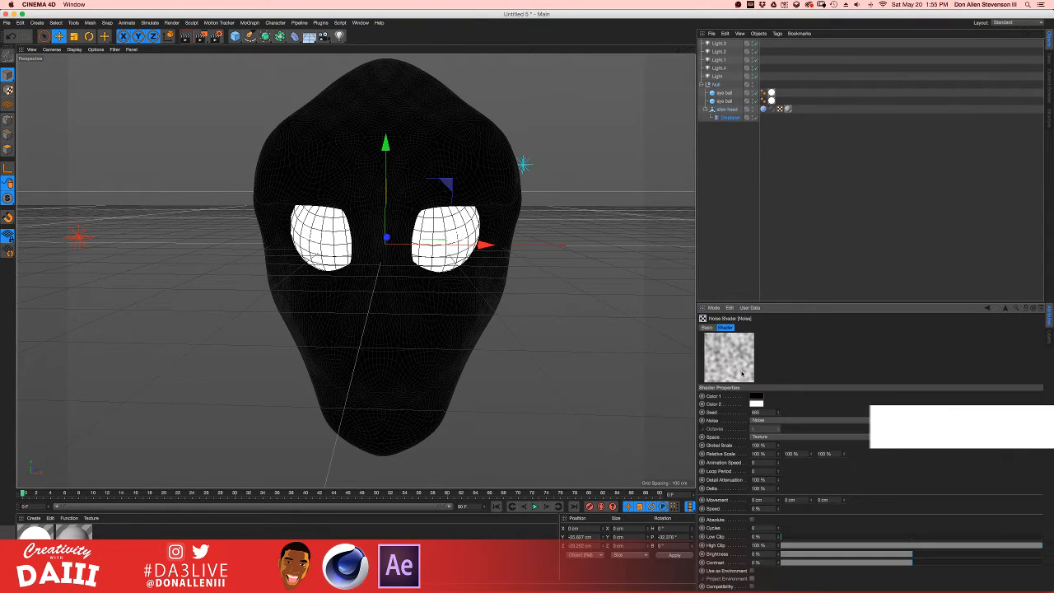
{"action": "left_click", "coordinate": [778, 422]}
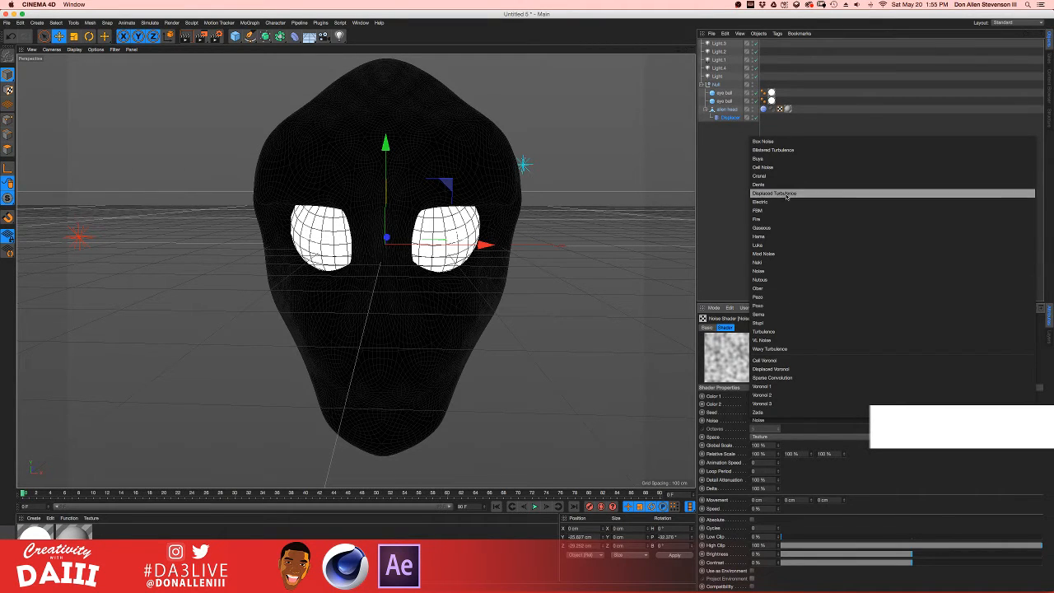
{"action": "left_click", "coordinate": [772, 150]}
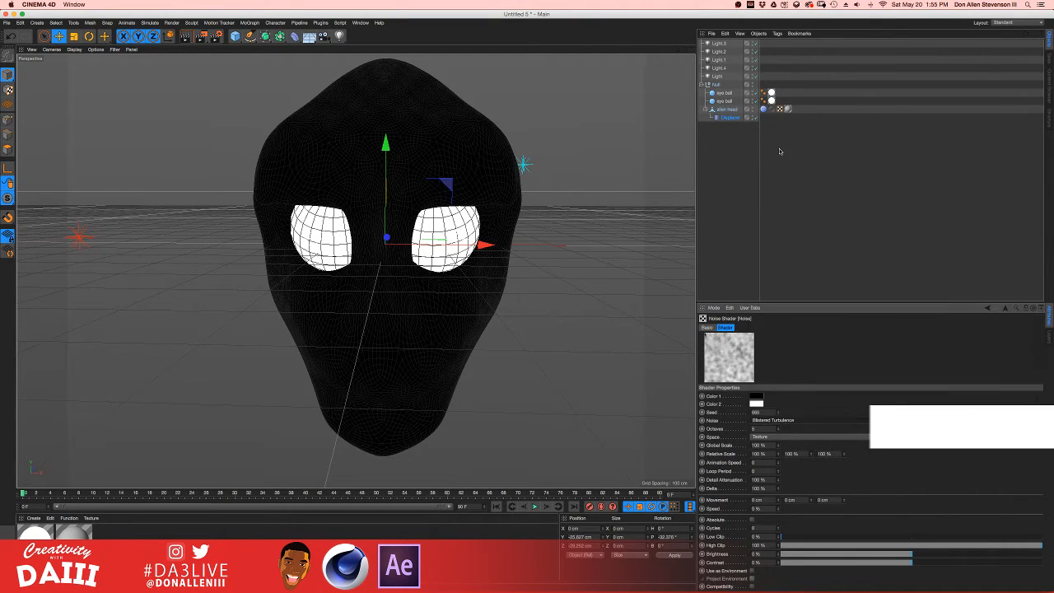
- Render viewport previews of the alien head from two opposite angled views to check the displacement
{"action": "left_click", "coordinate": [728, 109]}
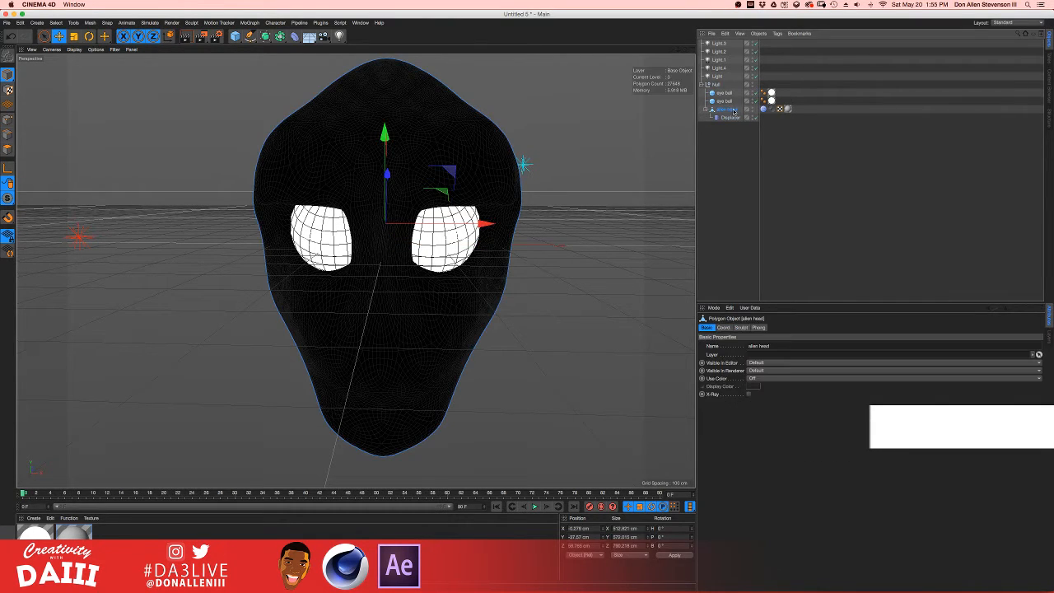
{"action": "left_click_drag", "start_coordinate": [293, 220], "coordinate": [340, 232], "text": "alt"}
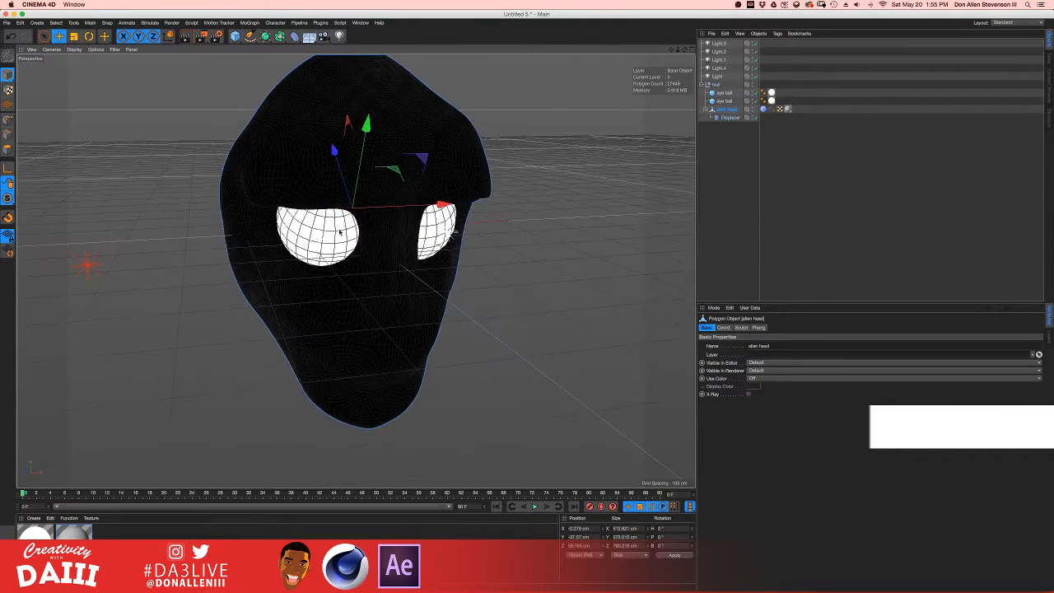
{"action": "key", "text": "super+r"}
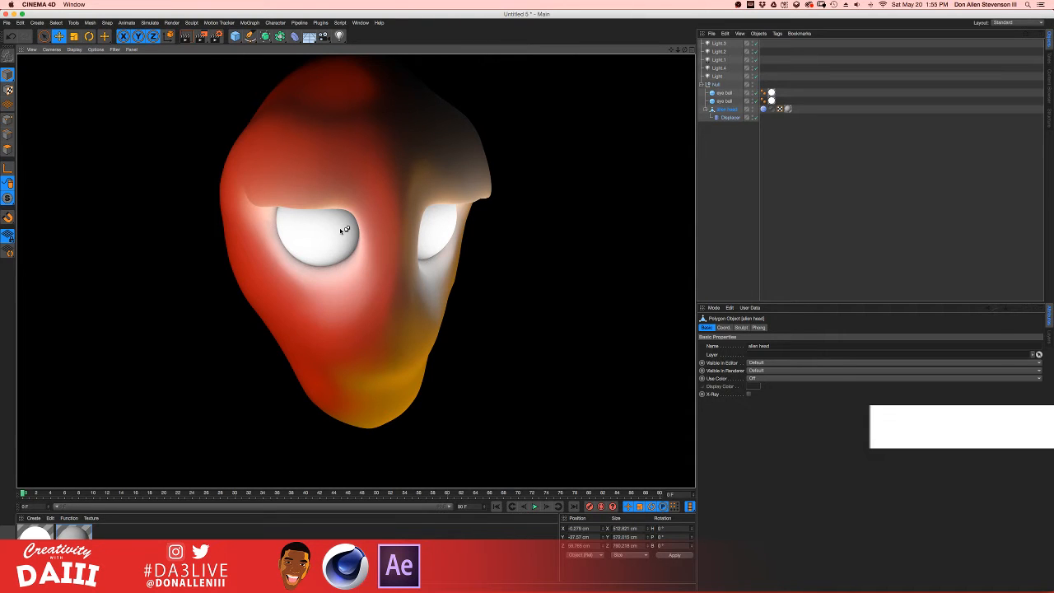
{"action": "left_click_drag", "start_coordinate": [344, 230], "coordinate": [280, 202], "text": "alt"}
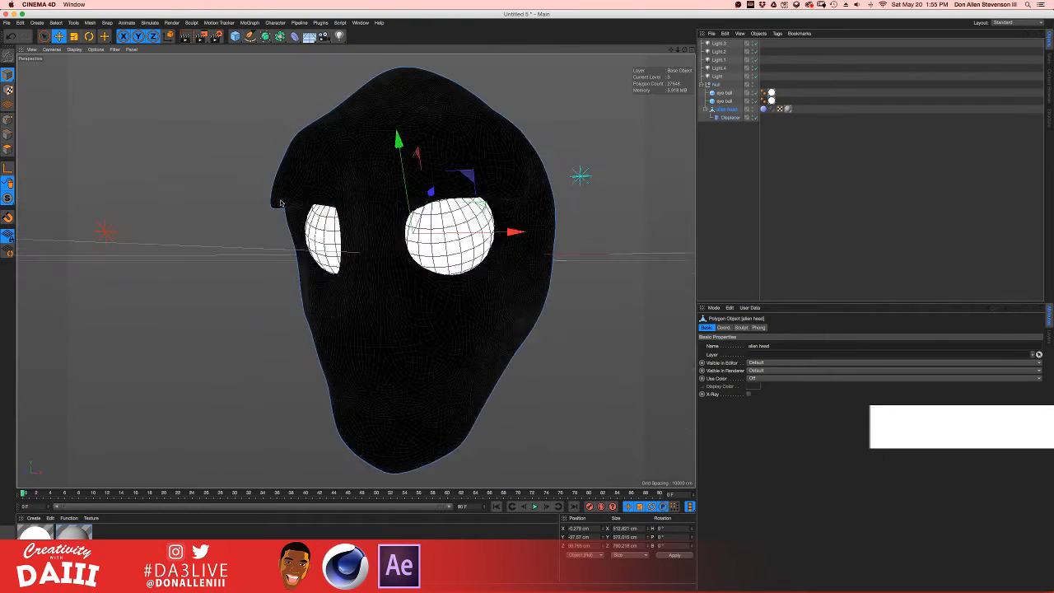
{"action": "key", "text": "super+r"}
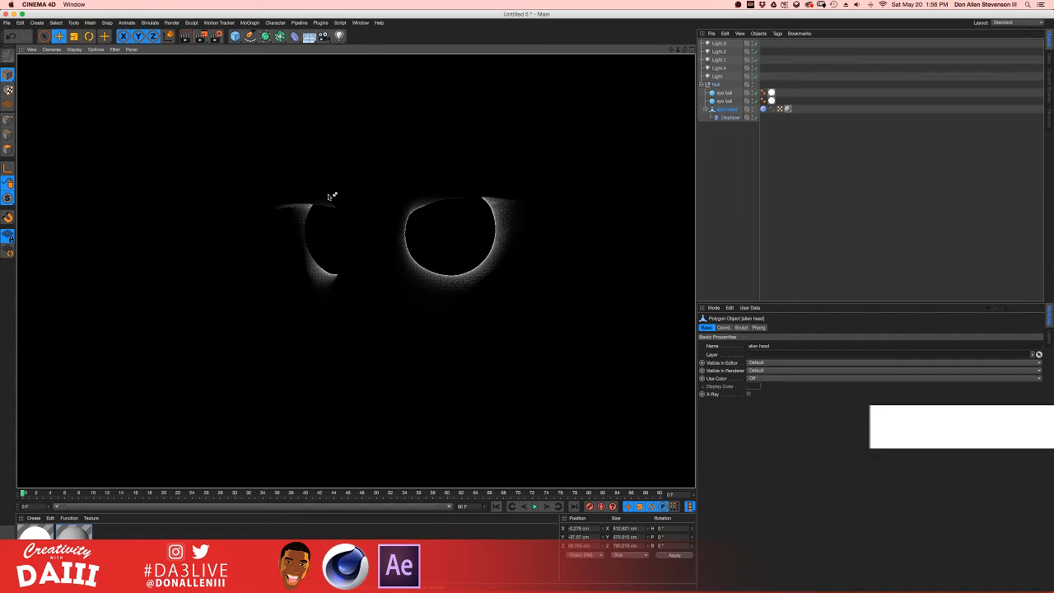
{"action": "left_click", "coordinate": [353, 199]}
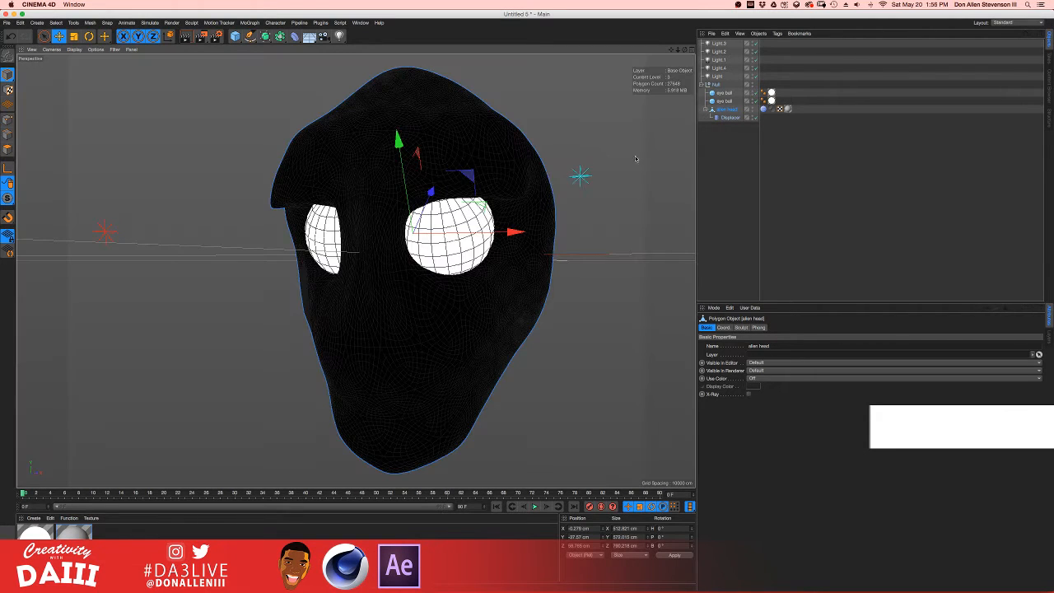
- Switch to the Sculpting layout and subdivide the alien head two more times
{"action": "left_click", "coordinate": [720, 110]}
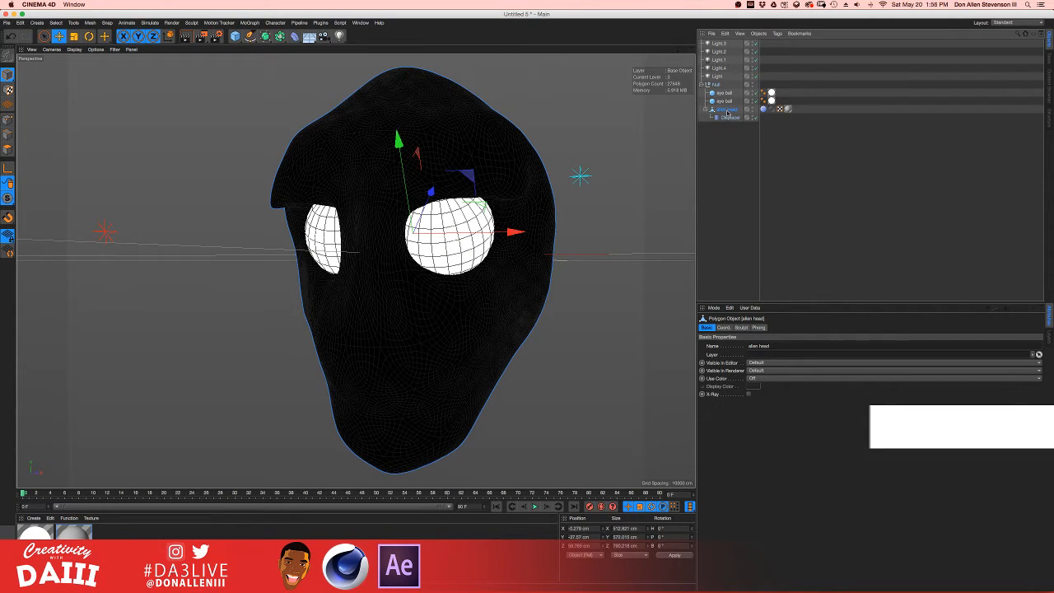
{"action": "left_click", "coordinate": [1014, 22]}
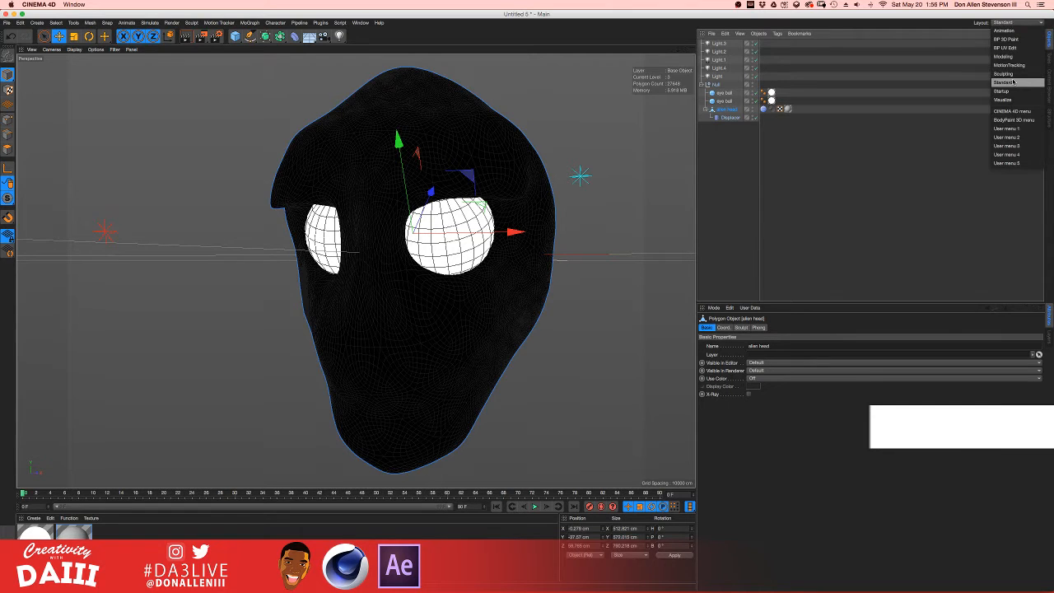
{"action": "left_click", "coordinate": [1017, 73]}
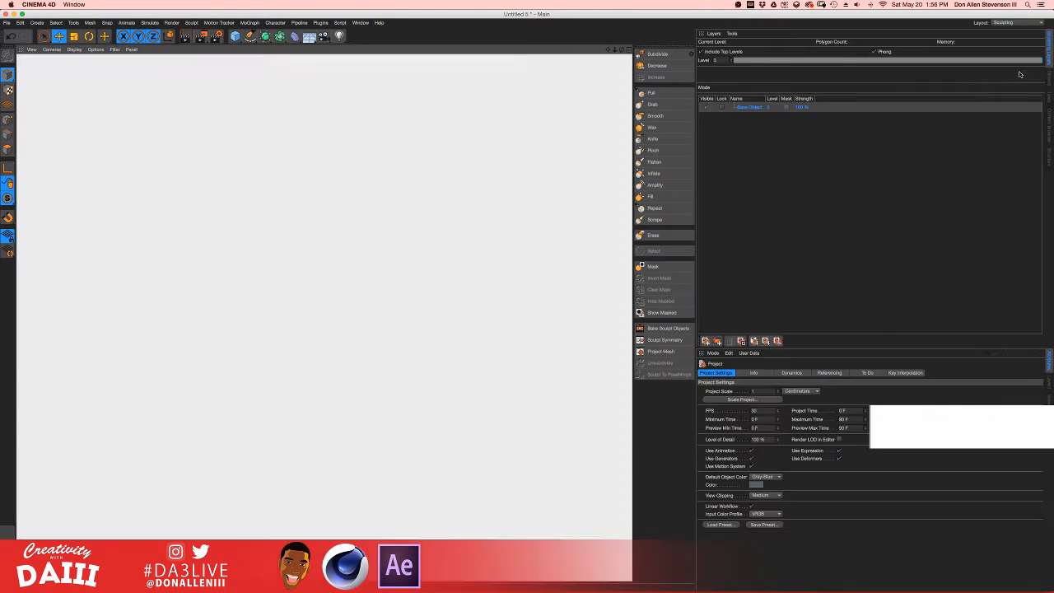
{"action": "left_click", "coordinate": [666, 54]}
{"action": "left_click", "coordinate": [667, 54]}
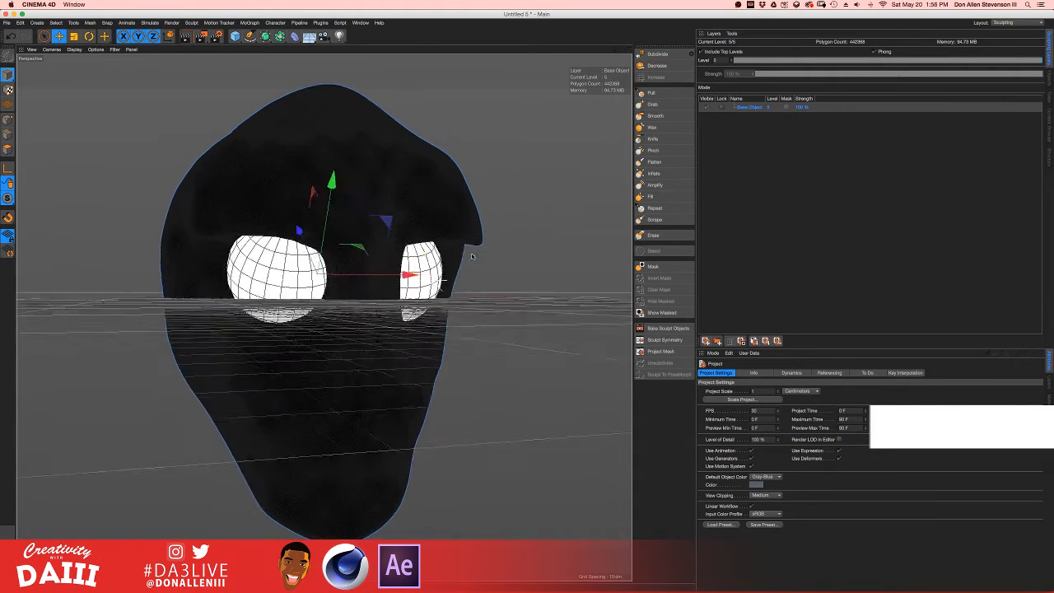
- Save the project as "alien head_live testing.c4d" in the "starnger things" folder
{"action": "left_click", "coordinate": [7, 23]}
{"action": "left_click", "coordinate": [45, 101]}
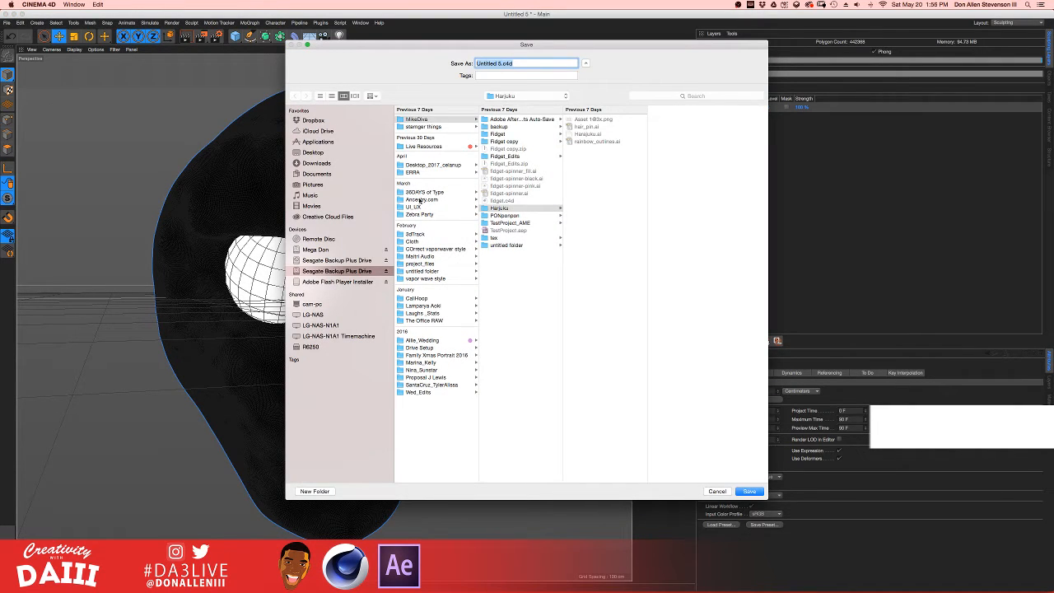
{"action": "left_click", "coordinate": [436, 128]}
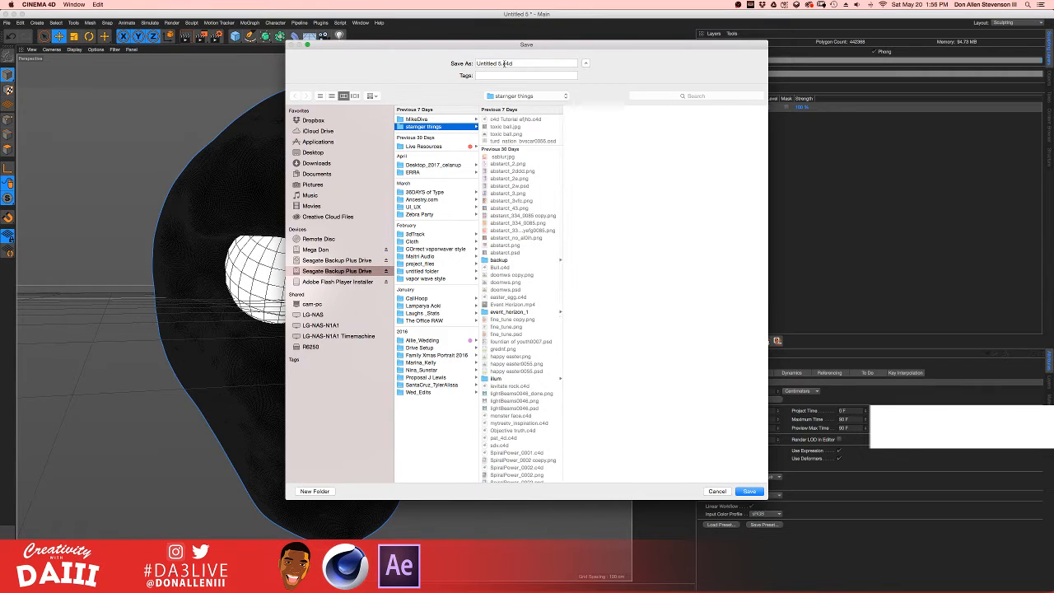
{"action": "left_click_drag", "start_coordinate": [502, 63], "coordinate": [459, 67]}
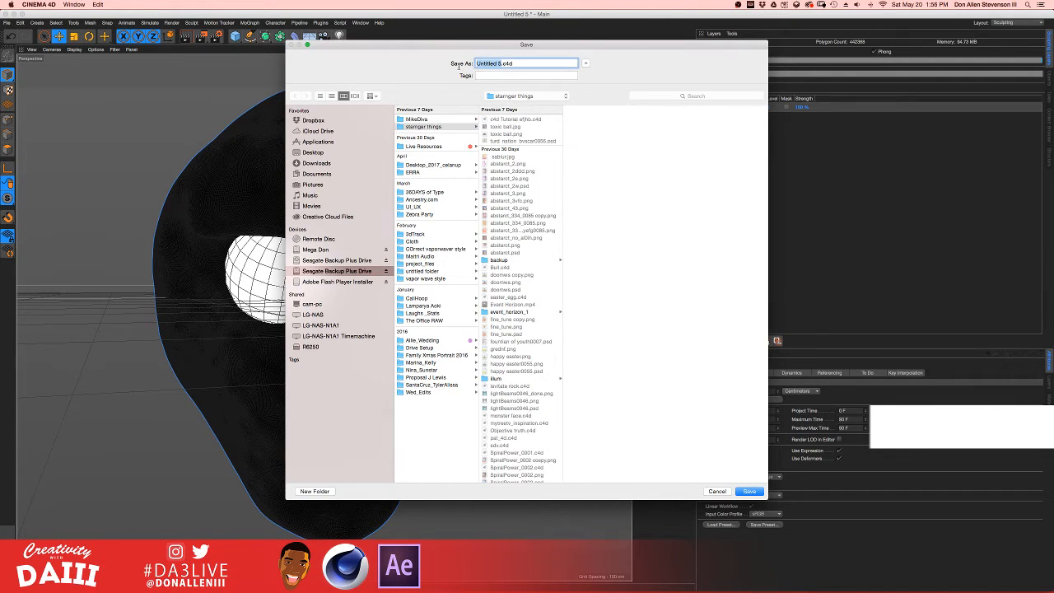
{"action": "type", "text": "alien head_le"}
{"action": "key", "text": "BackSpace"}
{"action": "type", "text": "ive testing"}
{"action": "left_click", "coordinate": [749, 491]}
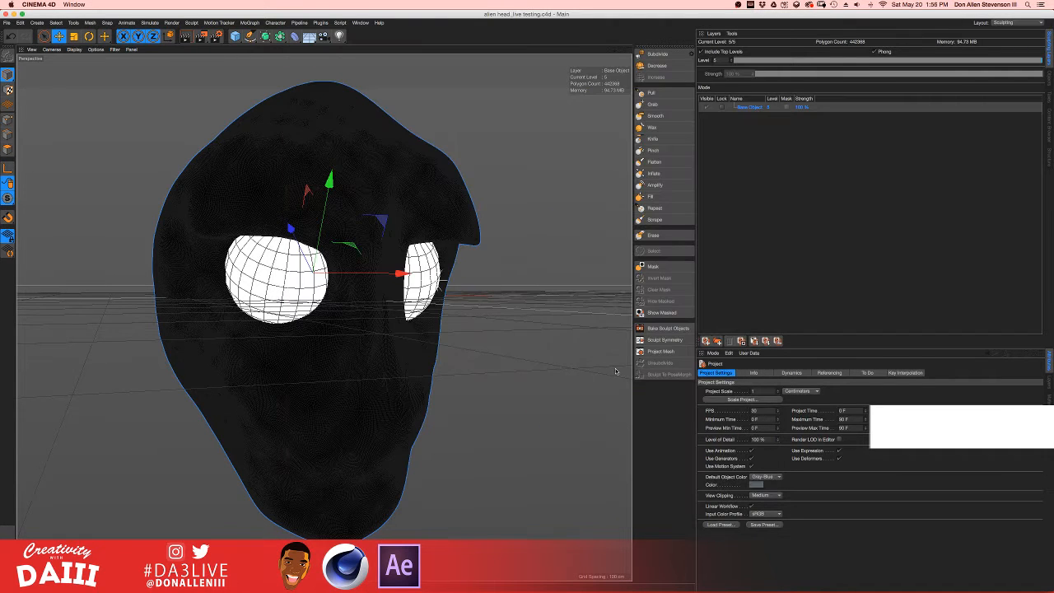
{"action": "left_click_drag", "start_coordinate": [357, 232], "coordinate": [305, 241], "text": "alt"}
{"action": "left_click_drag", "start_coordinate": [312, 239], "coordinate": [336, 242], "text": "alt"}
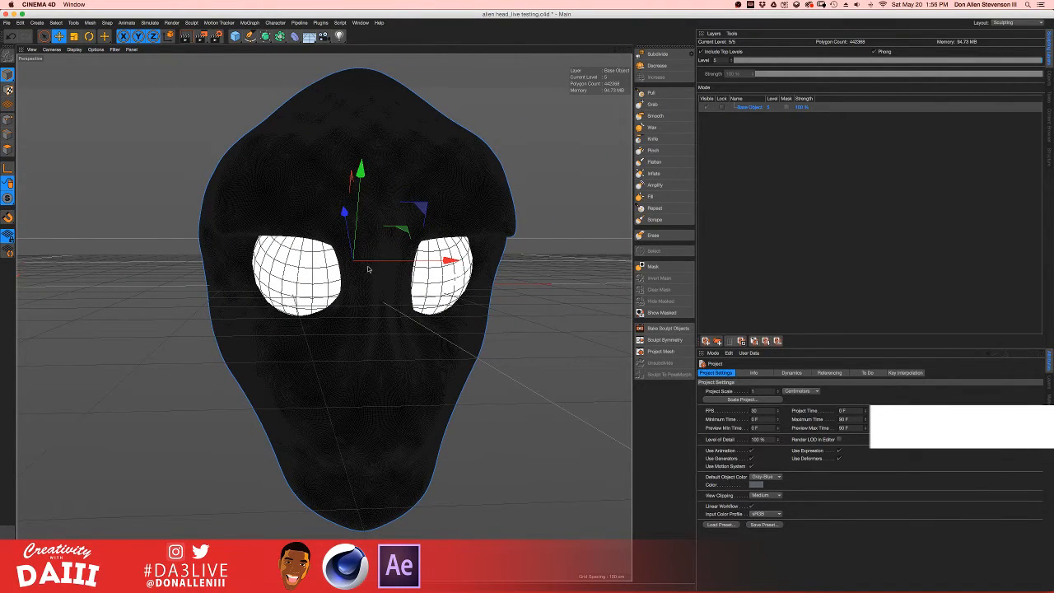
{"action": "left_click_drag", "start_coordinate": [368, 254], "coordinate": [335, 229], "text": "alt"}
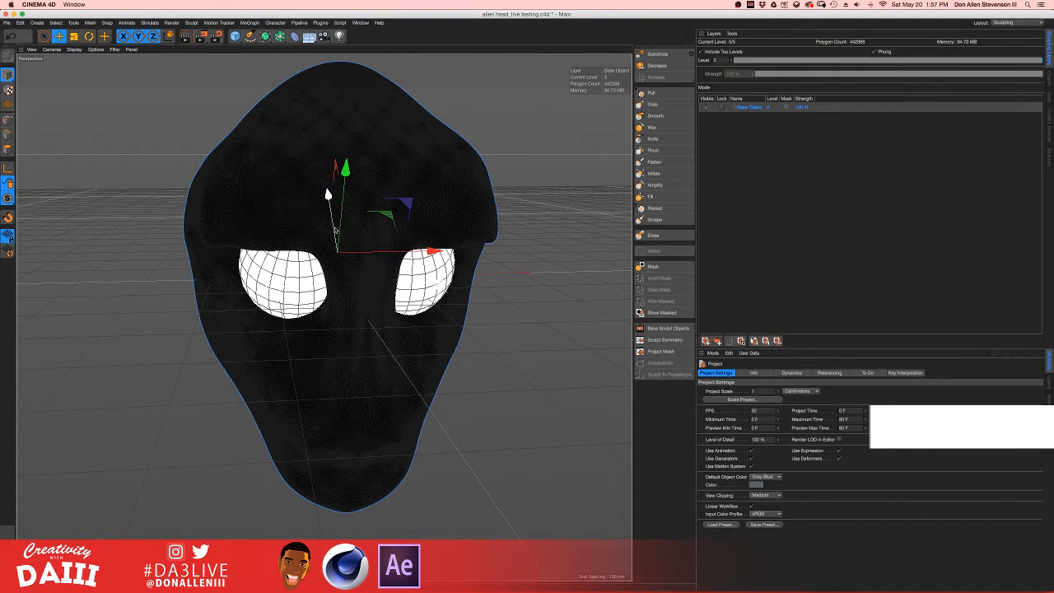
- Examine the subdivided alien head's mesh density up close and from the front
{"action": "left_click", "coordinate": [752, 105]}
{"action": "left_click", "coordinate": [519, 133]}
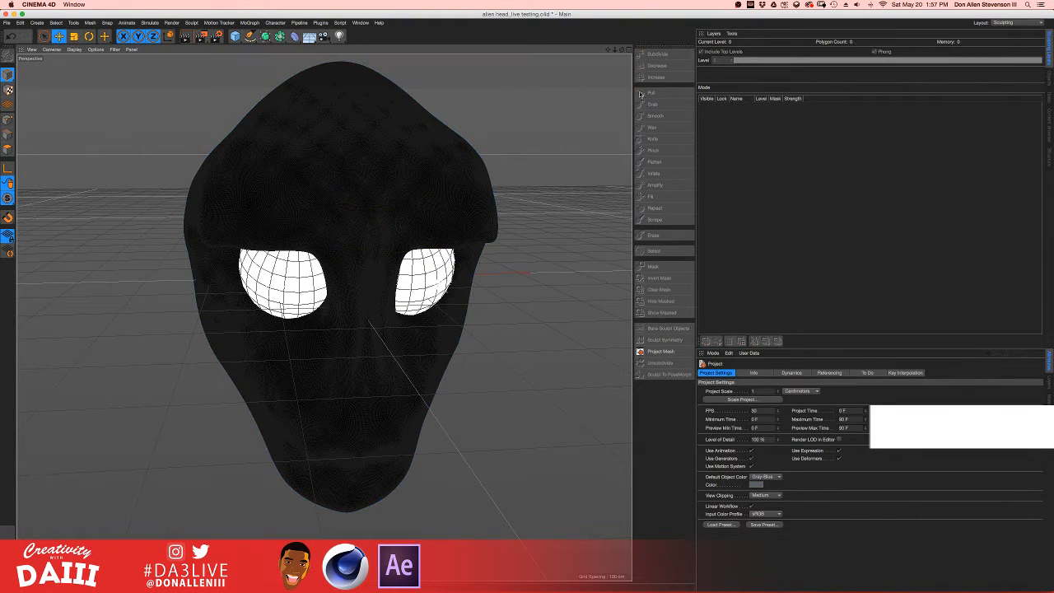
{"action": "left_click", "coordinate": [254, 108]}
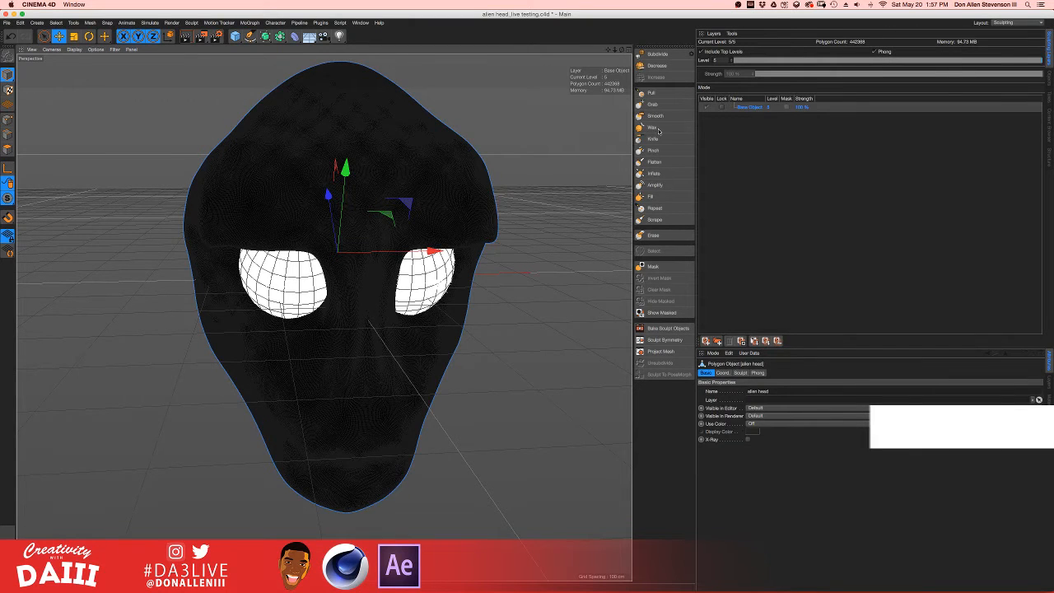
{"action": "scroll", "coordinate": [347, 176], "scroll_direction": "up", "scroll_amount": 10}
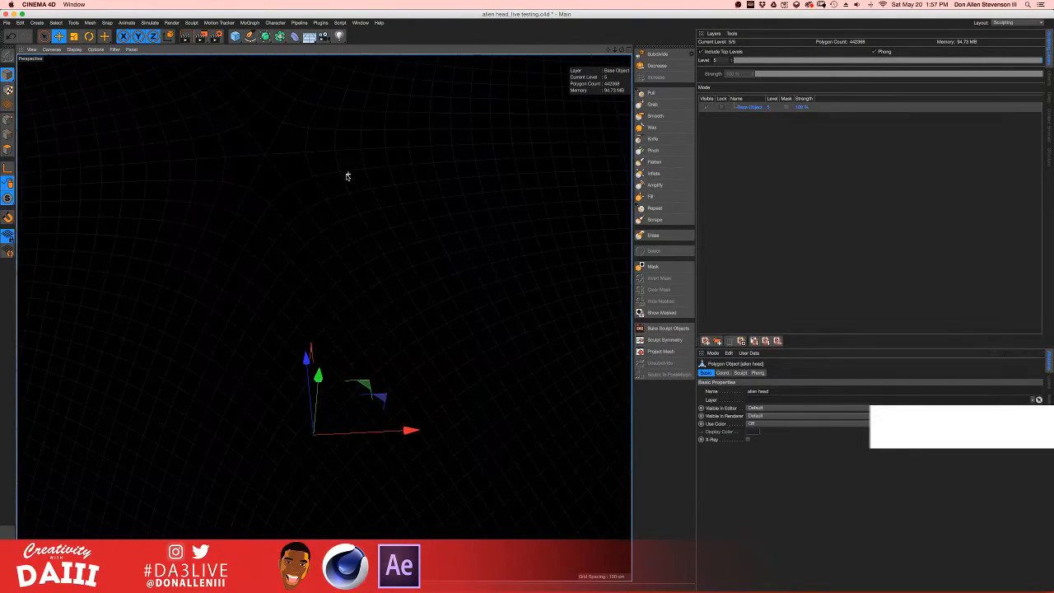
{"action": "scroll", "coordinate": [347, 176], "scroll_direction": "up", "scroll_amount": 1}
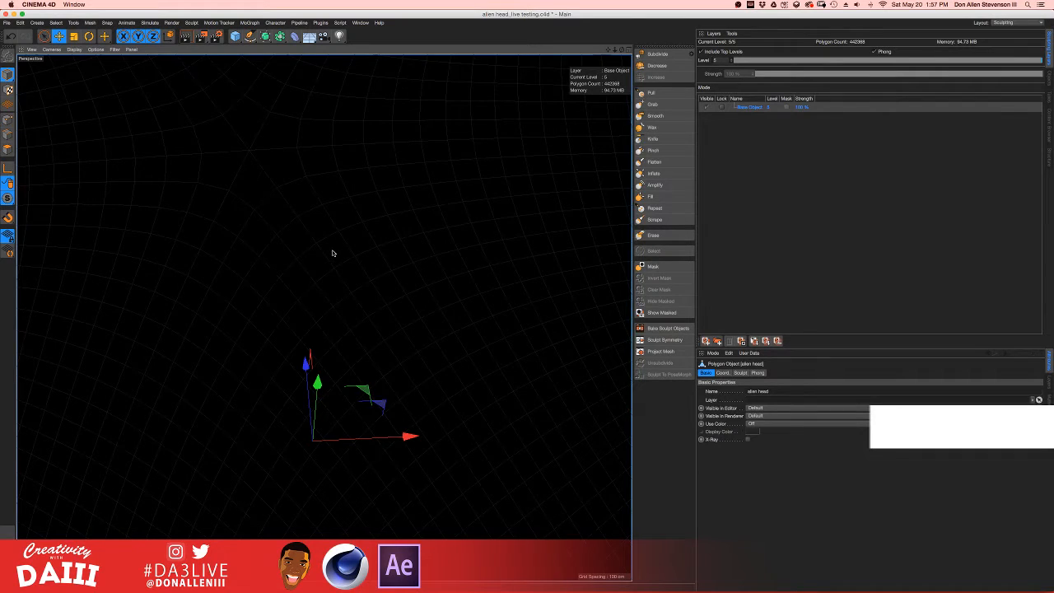
{"action": "scroll", "coordinate": [333, 253], "scroll_direction": "down", "scroll_amount": 10}
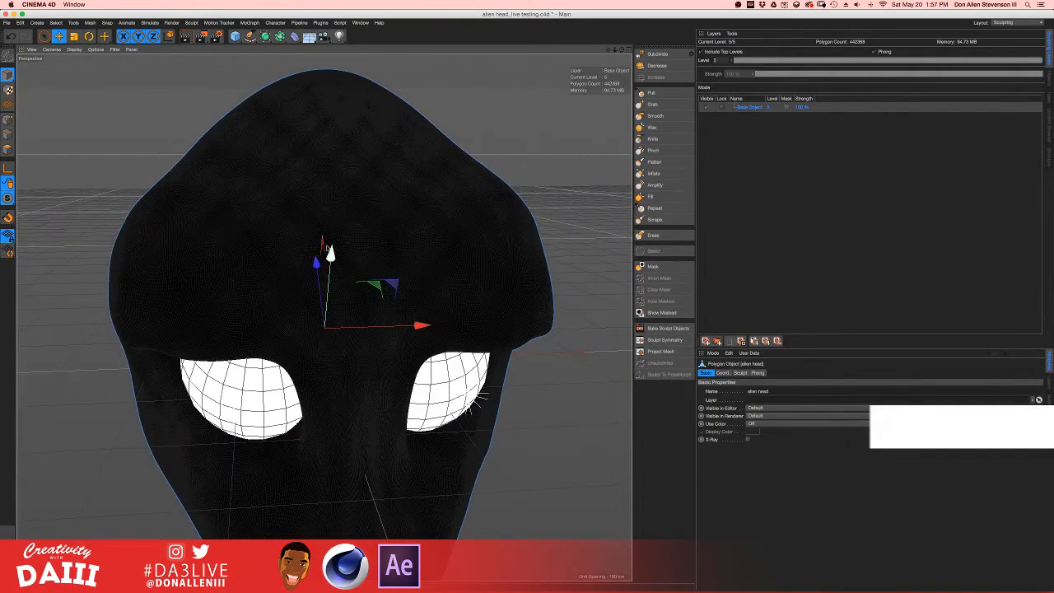
{"action": "scroll", "coordinate": [328, 248], "scroll_direction": "down", "scroll_amount": 3}
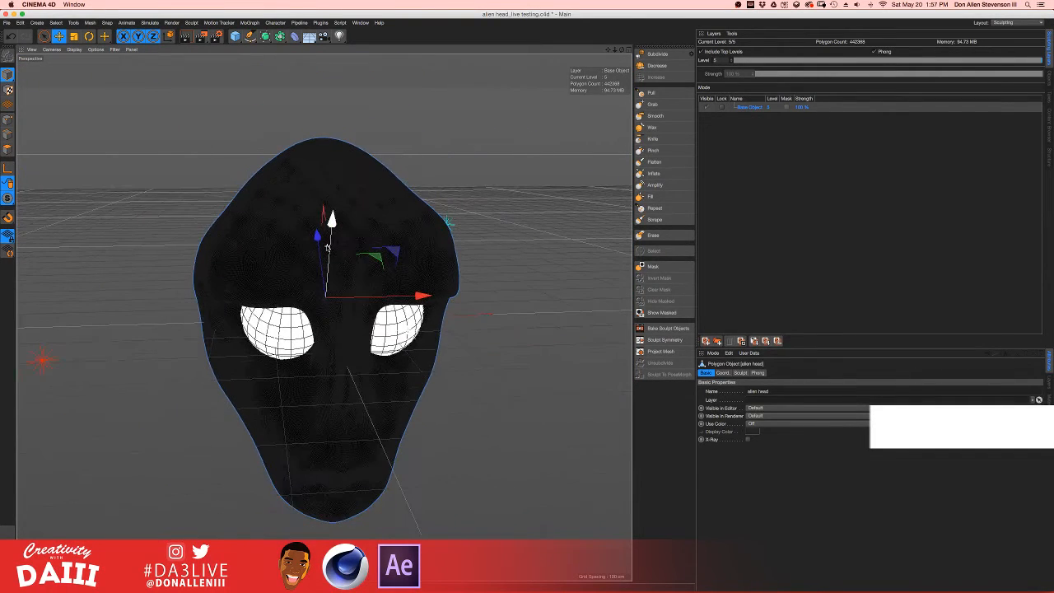
- Switch to the Standard layout and move the Displacer out of the alien head to the beginning of the object hierarchy
{"action": "left_click", "coordinate": [1014, 22]}
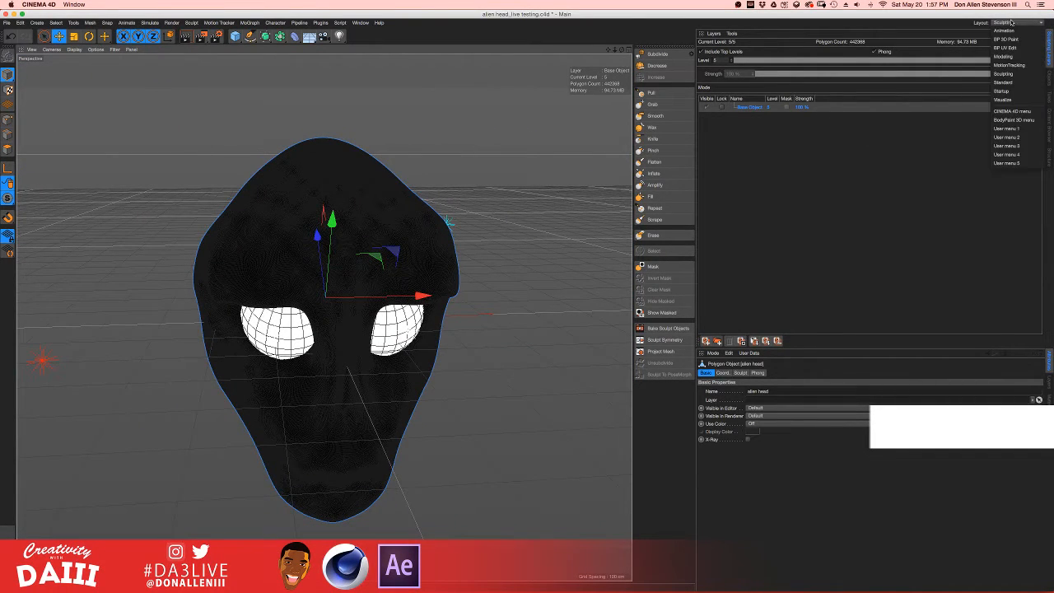
{"action": "left_click", "coordinate": [1004, 83]}
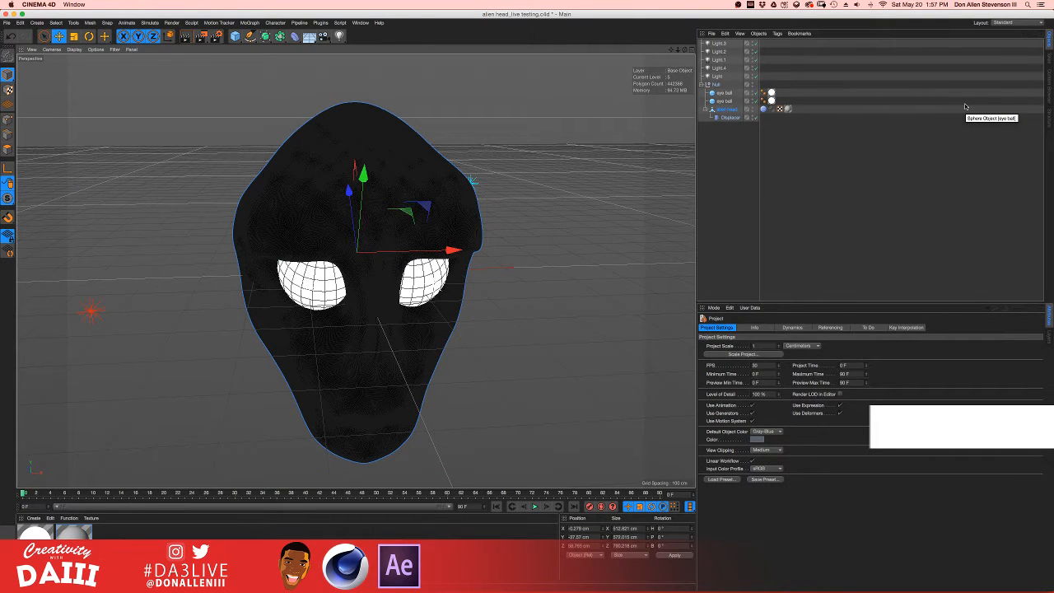
{"action": "left_click_drag", "start_coordinate": [224, 320], "coordinate": [363, 255], "text": "alt"}
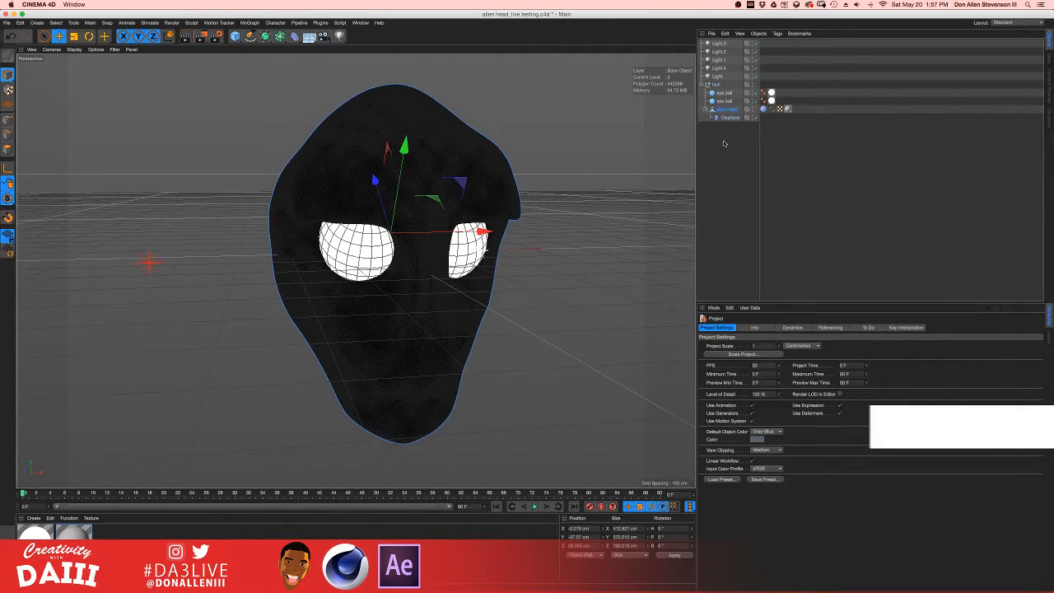
{"action": "left_click", "coordinate": [727, 110]}
{"action": "left_click", "coordinate": [730, 118]}
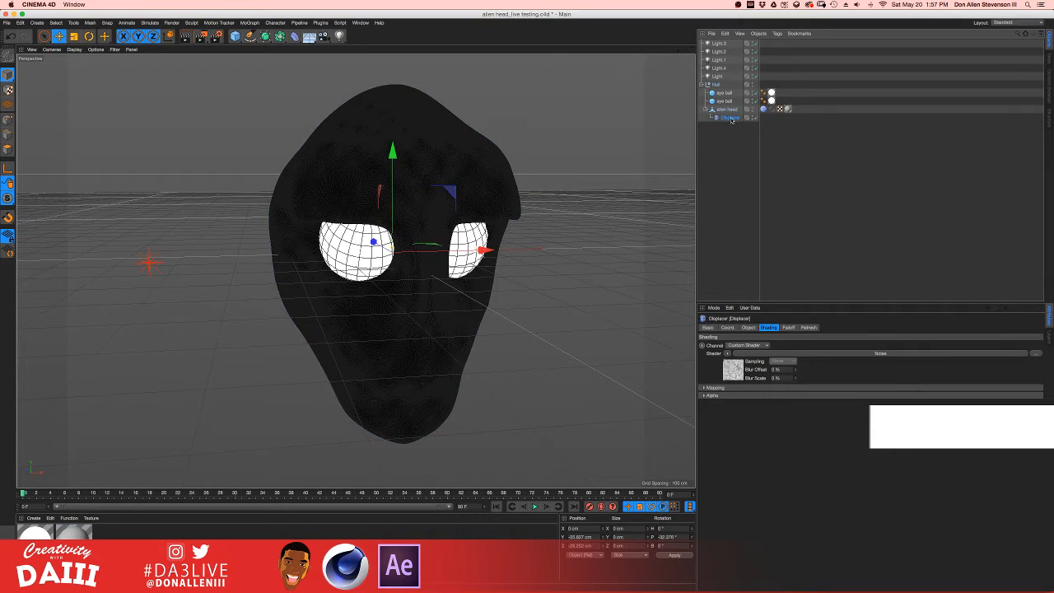
{"action": "left_click_drag", "start_coordinate": [729, 118], "coordinate": [716, 43]}
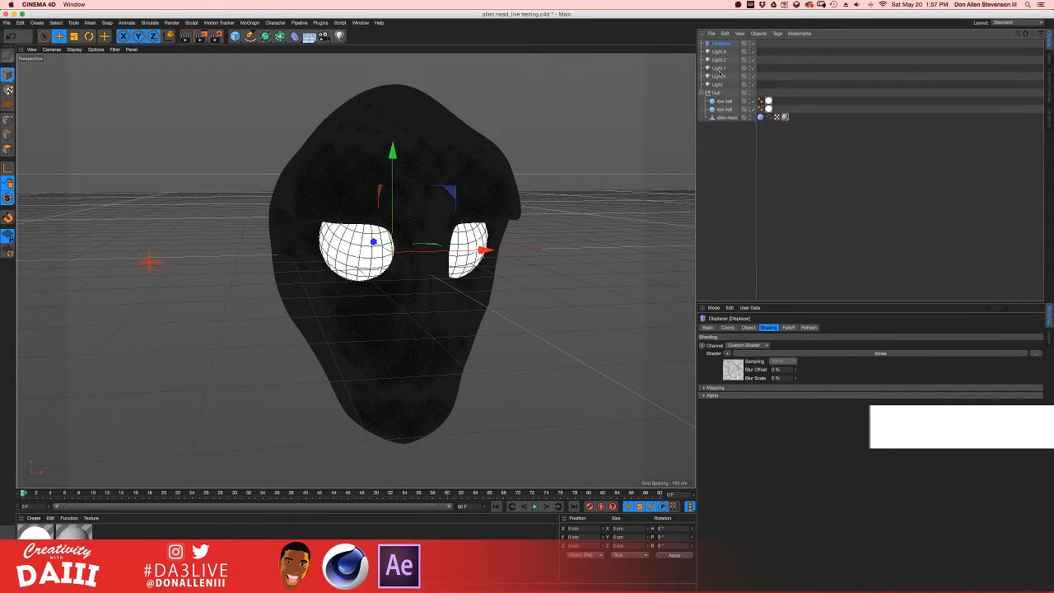
- Bake the sculpted alien head into a separate mesh using Current State to Object
{"action": "left_click", "coordinate": [728, 118]}
{"action": "right_click", "coordinate": [446, 134]}
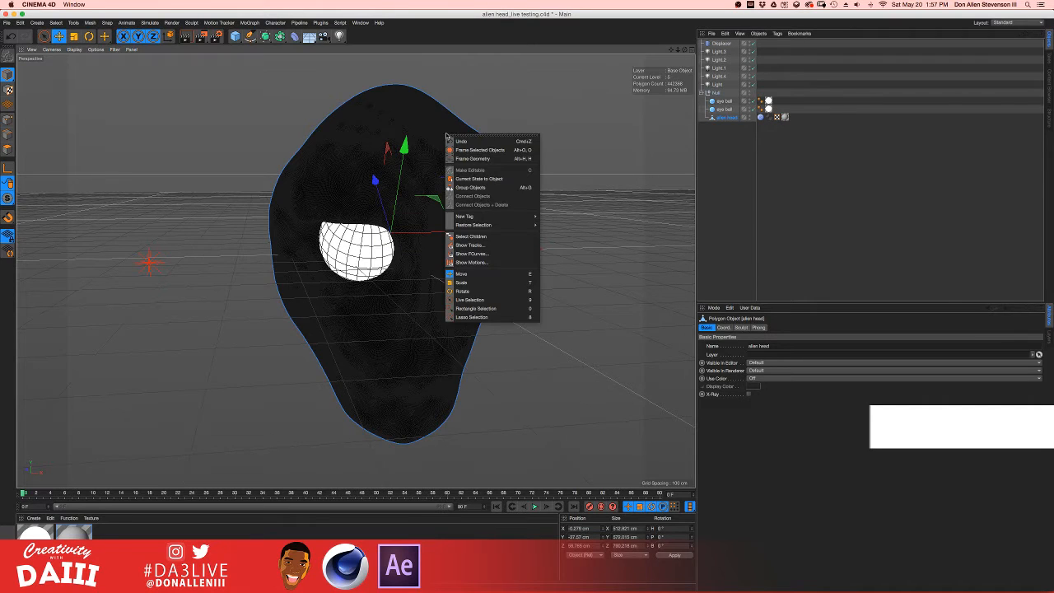
{"action": "right_click", "coordinate": [733, 118]}
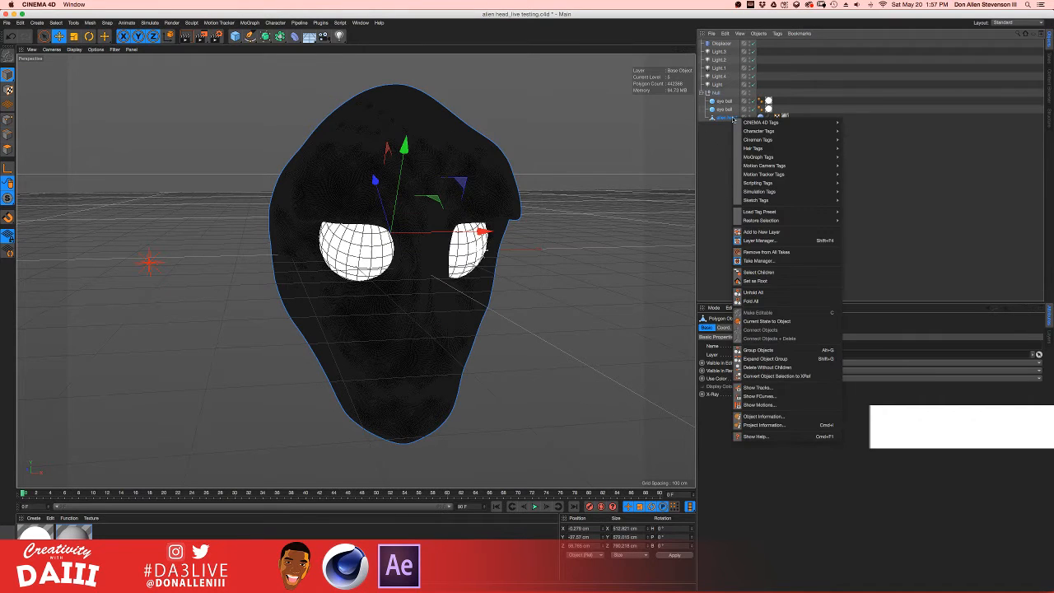
{"action": "left_click", "coordinate": [767, 322]}
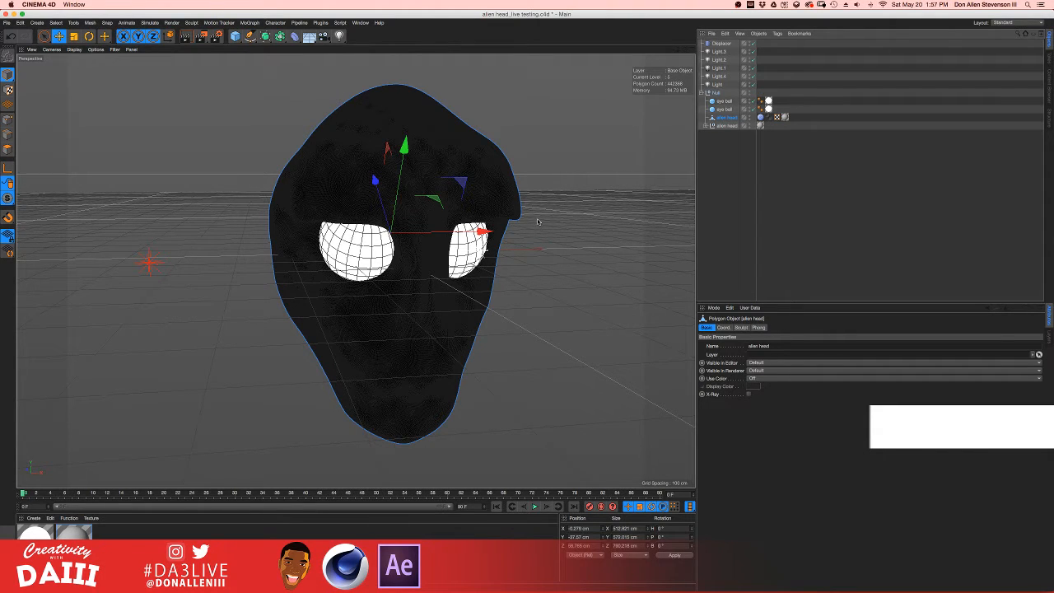
- Nest the Displacer under the baked alien head null, above its Sphere mesh
{"action": "left_click", "coordinate": [718, 126]}
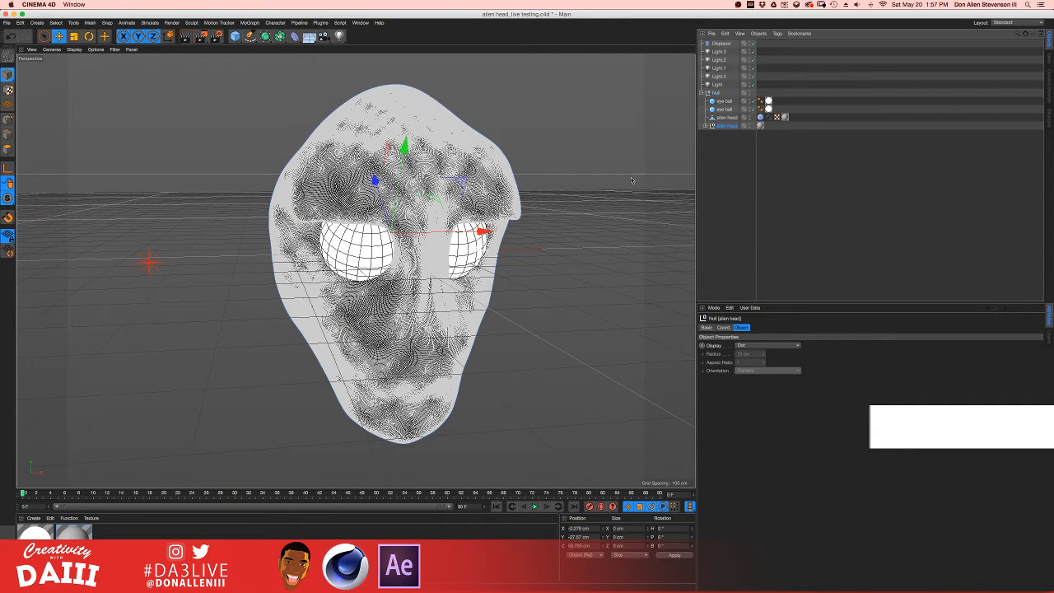
{"action": "left_click", "coordinate": [514, 184]}
{"action": "left_click", "coordinate": [728, 126]}
{"action": "mouse_move", "coordinate": [402, 164]}
{"action": "left_mouse_down", "text": "alt"}
{"action": "mouse_move", "coordinate": [476, 186]}
{"action": "mouse_move", "coordinate": [545, 126]}
{"action": "left_mouse_up", "text": "alt"}
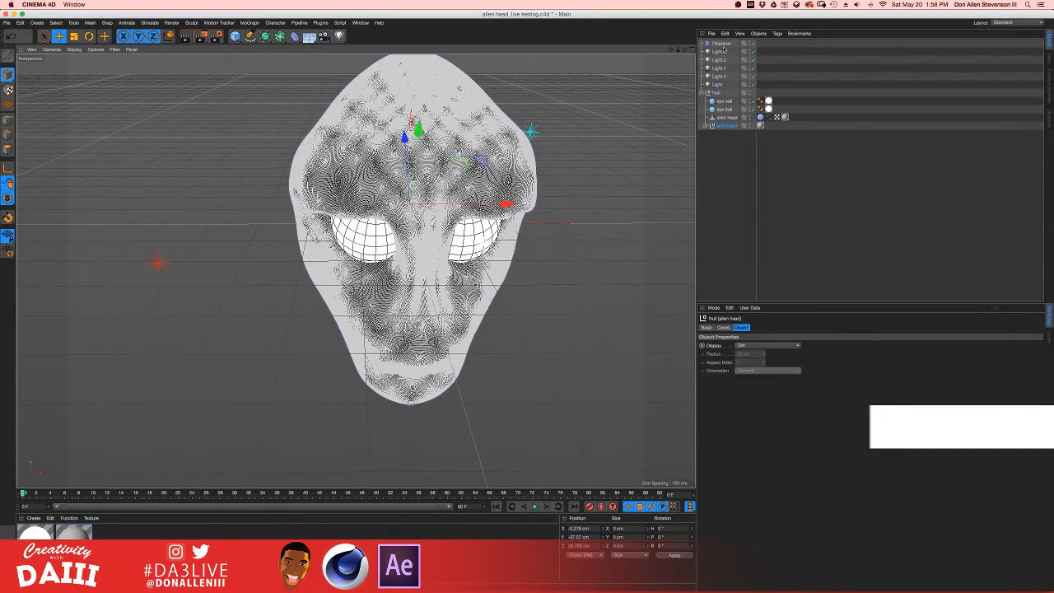
{"action": "left_click_drag", "start_coordinate": [719, 45], "coordinate": [725, 128]}
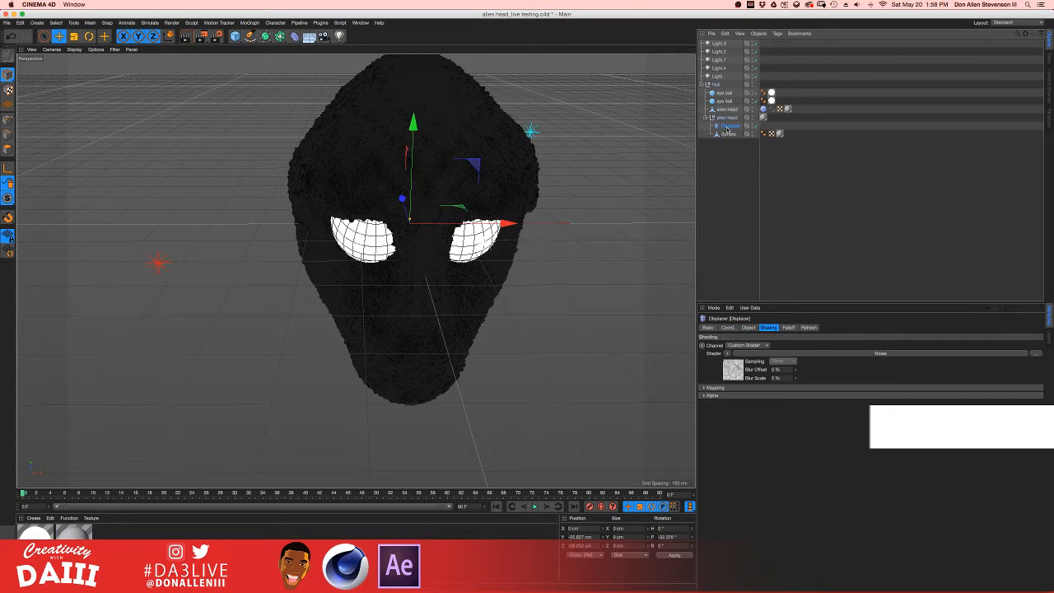
- Inspect the displaced surface of the baked head up close, then render a front-facing viewport preview
{"action": "left_click_drag", "start_coordinate": [358, 172], "coordinate": [354, 167], "text": "alt"}
{"action": "right_click_drag", "start_coordinate": [353, 167], "coordinate": [363, 173], "text": "alt"}
{"action": "scroll", "coordinate": [363, 173], "scroll_direction": "up", "scroll_amount": 6}
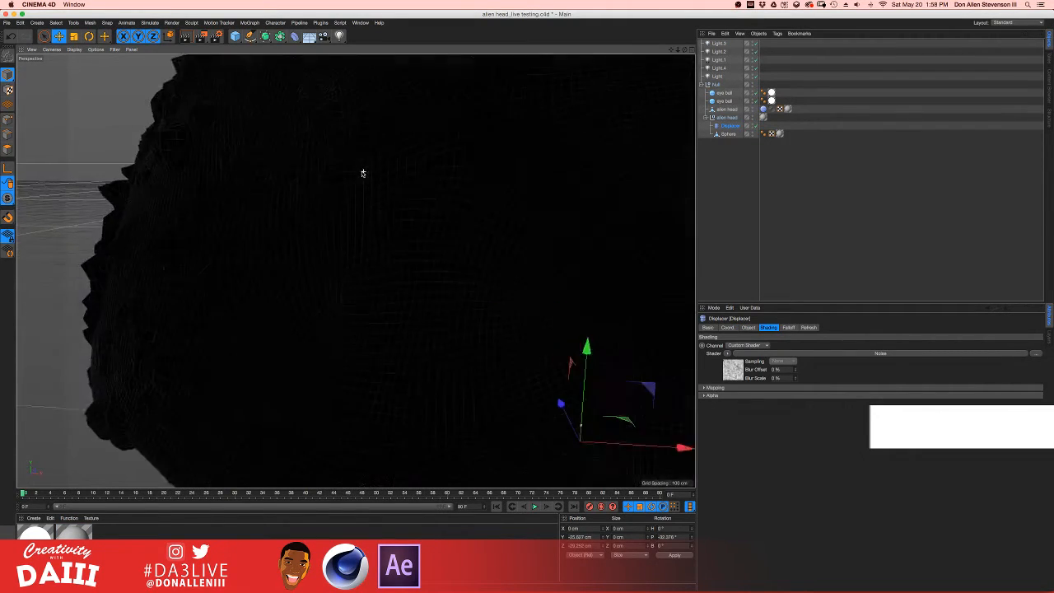
{"action": "scroll", "coordinate": [363, 173], "scroll_direction": "down", "scroll_amount": 5}
{"action": "left_click_drag", "start_coordinate": [395, 201], "coordinate": [299, 266], "text": "alt"}
{"action": "scroll", "coordinate": [360, 255], "scroll_direction": "down", "scroll_amount": 2}
{"action": "left_click_drag", "start_coordinate": [427, 126], "coordinate": [364, 170], "text": "alt"}
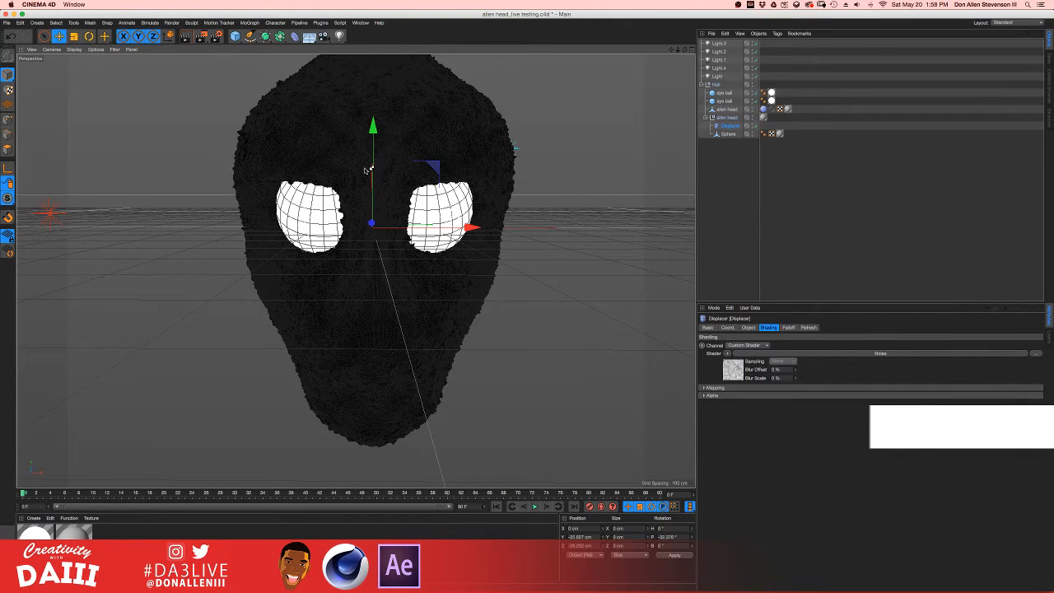
{"action": "key", "text": "ctrl+r"}
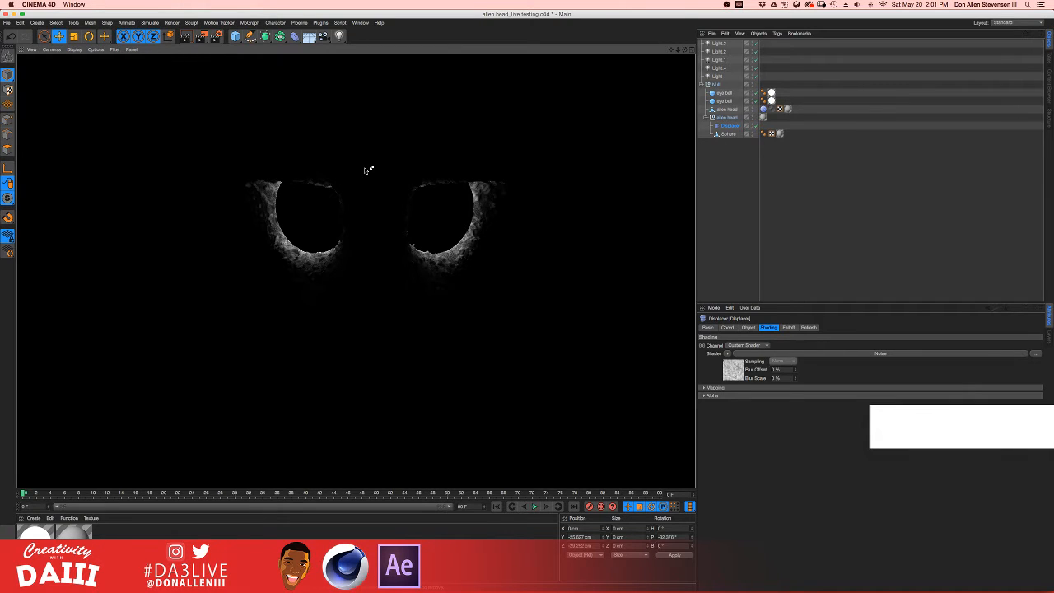
{"action": "key", "text": "super+r"}
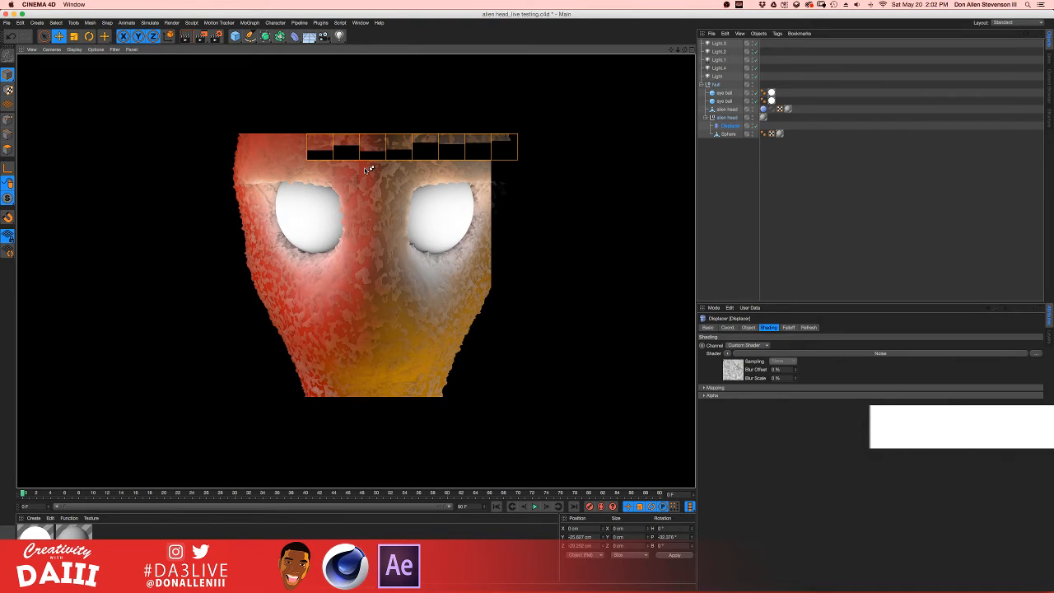
- Delete the Displacer from the baked alien head group
{"action": "left_click", "coordinate": [683, 172]}
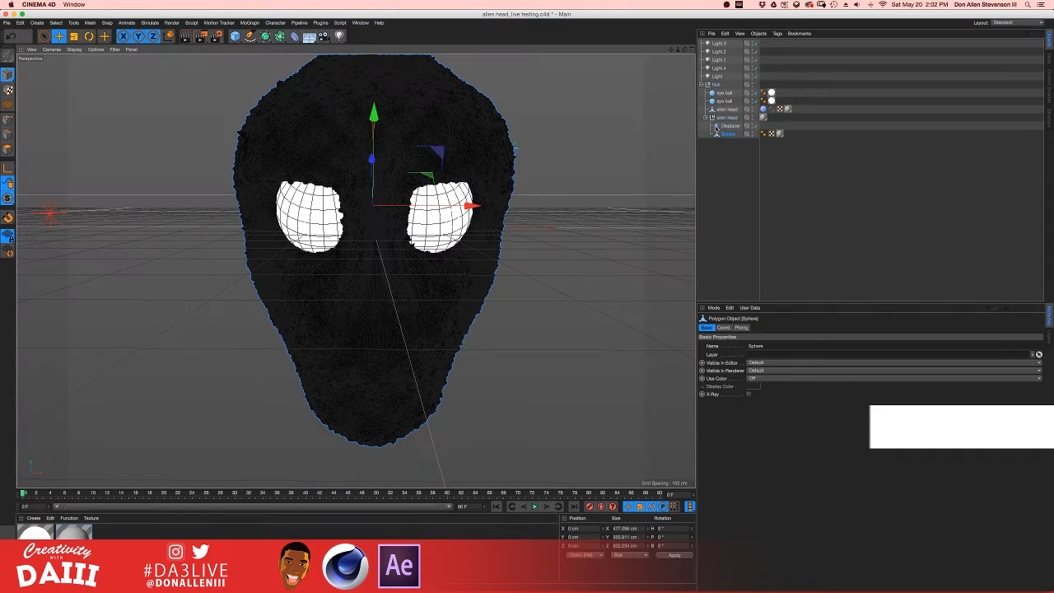
{"action": "left_click_drag", "start_coordinate": [722, 64], "coordinate": [713, 44]}
{"action": "key", "text": "Delete"}
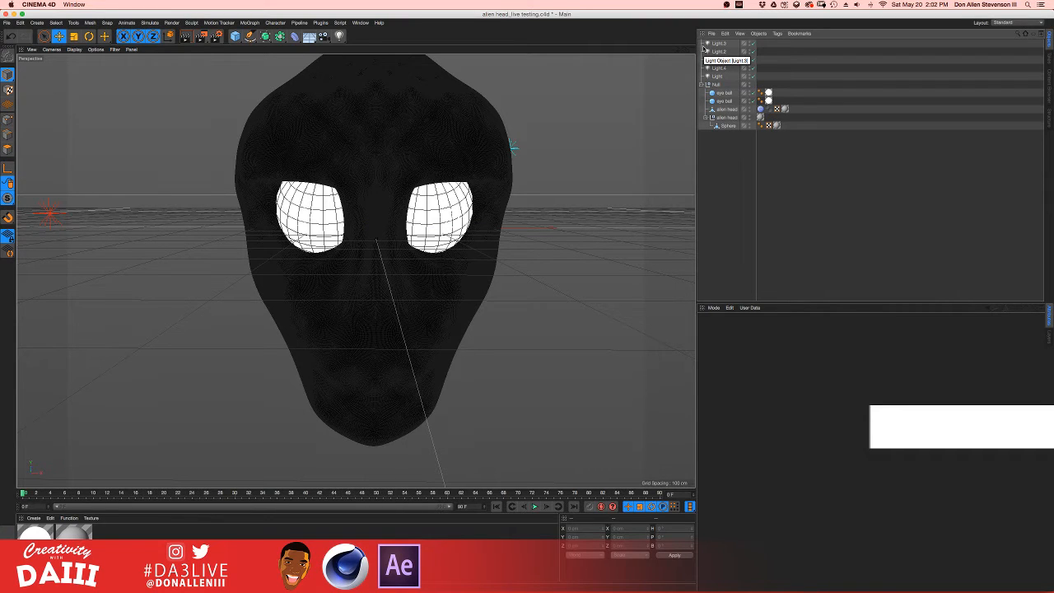
- Render a viewport preview of the alien head without displacement from the front
{"action": "key", "text": "super+r"}
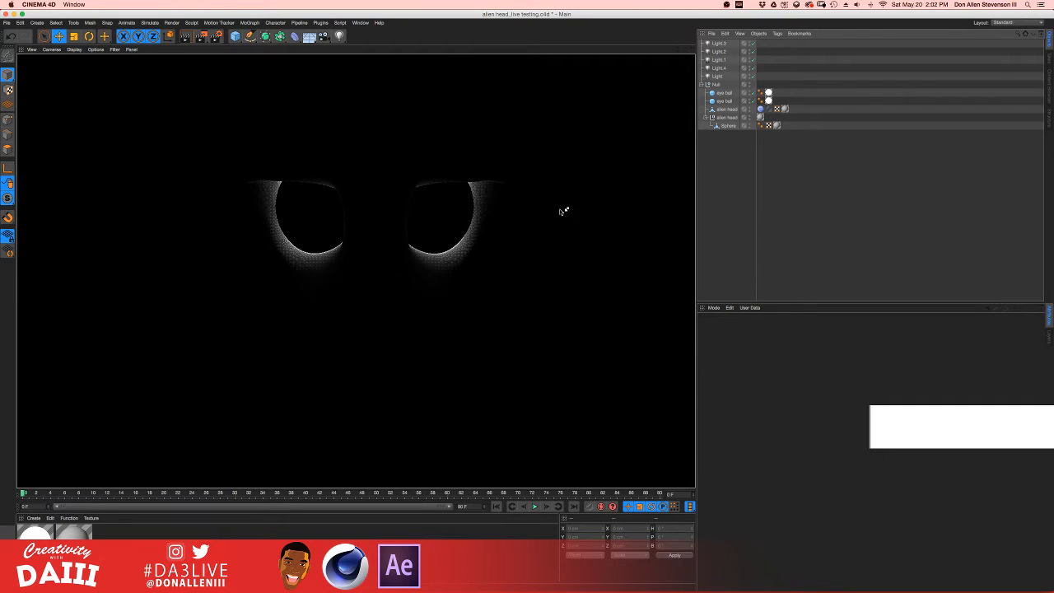
{"action": "key", "text": "super+r"}
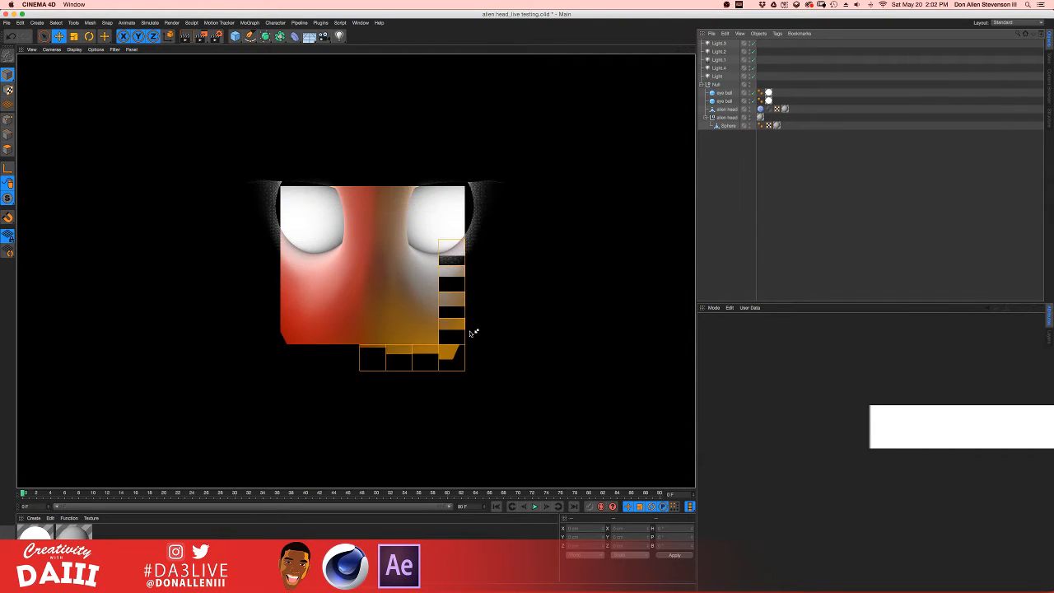
{"action": "mouse_move", "coordinate": [1051, 198]}
{"action": "left_mouse_down"}
{"action": "mouse_move", "coordinate": [761, 196]}
{"action": "mouse_move", "coordinate": [1049, 181]}
{"action": "left_mouse_up"}
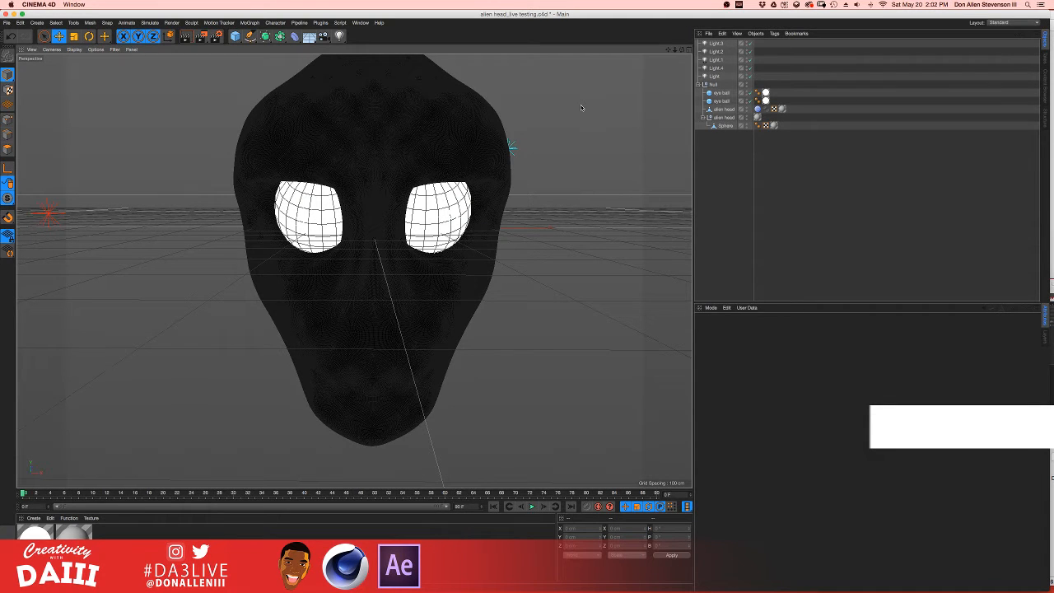
{"action": "key", "text": "super+r"}
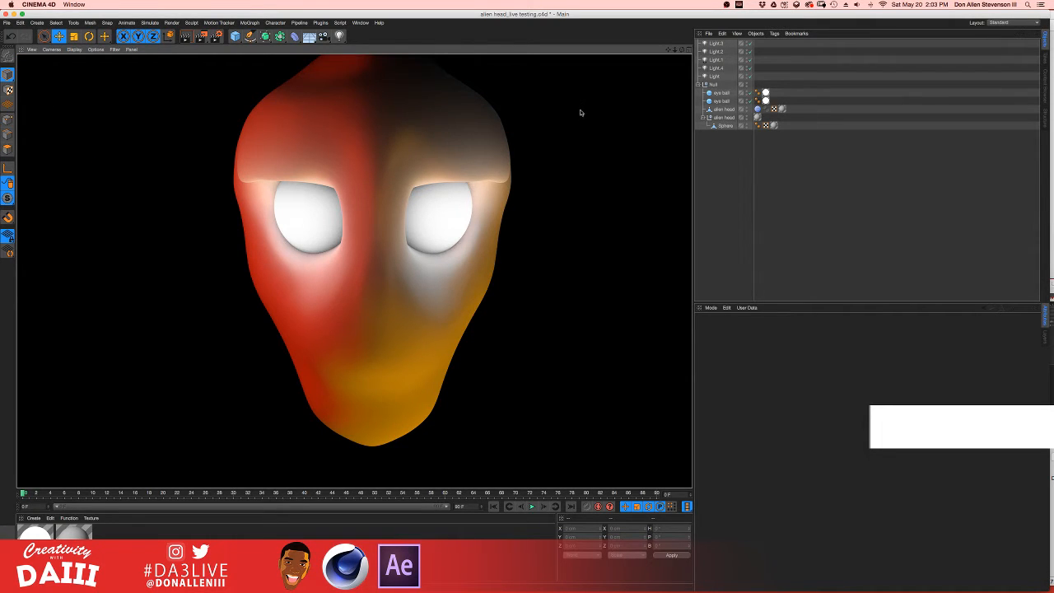
- Select the Sphere mesh inside the baked alien head null and switch to the Sculpting layout for an angled view of it
{"action": "left_click", "coordinate": [418, 299]}
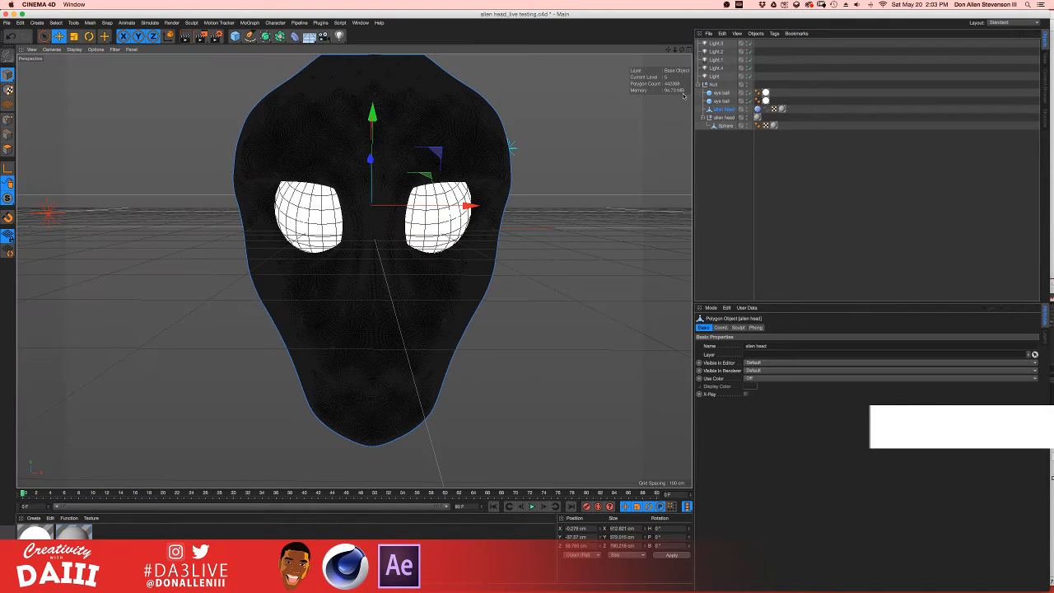
{"action": "left_click", "coordinate": [720, 118]}
{"action": "left_click", "coordinate": [724, 126]}
{"action": "left_click", "coordinate": [727, 119]}
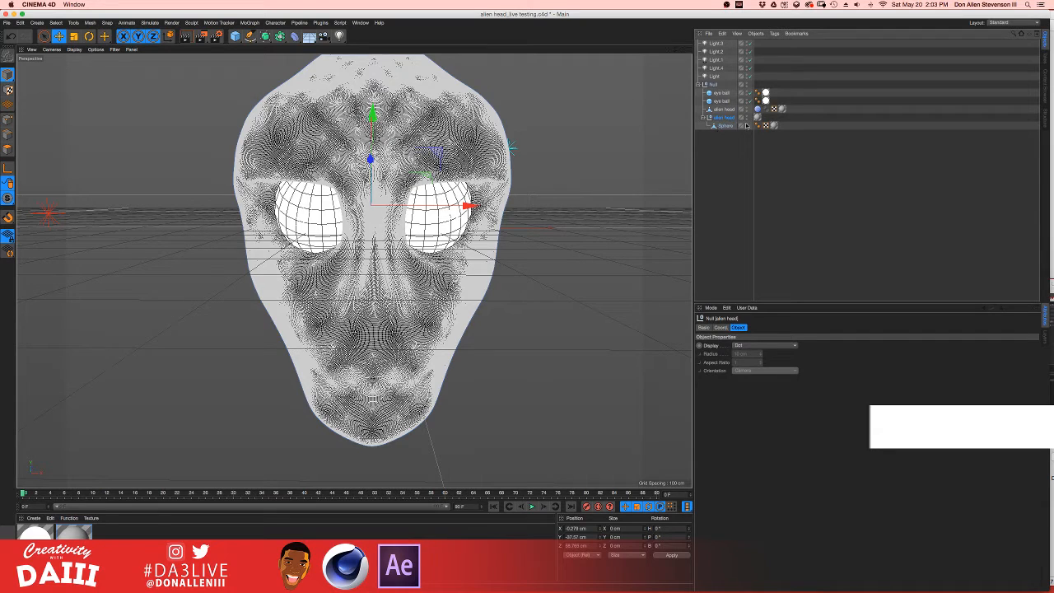
{"action": "left_click", "coordinate": [724, 126]}
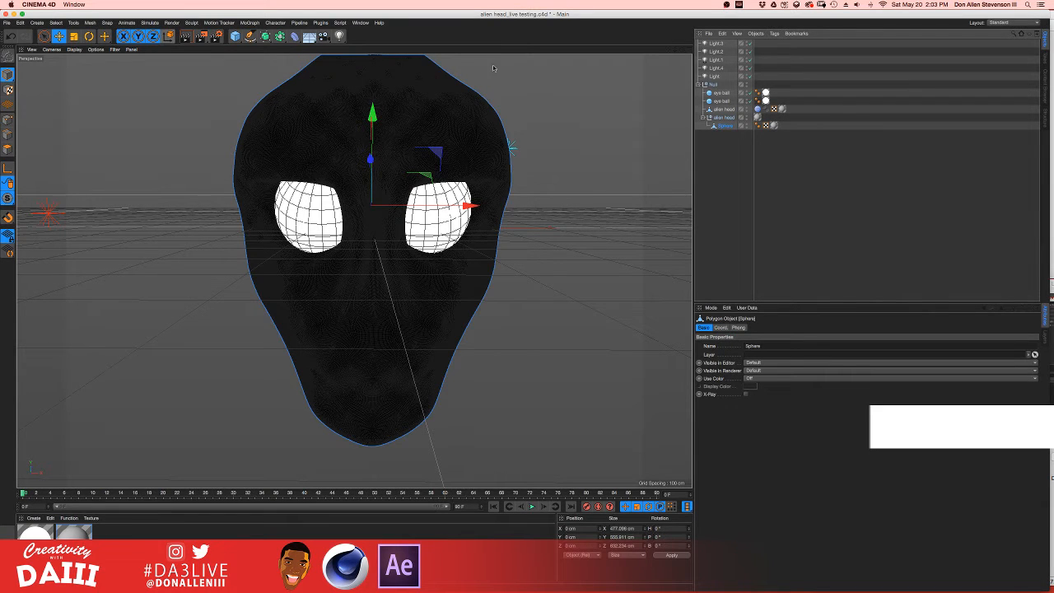
{"action": "left_click", "coordinate": [1033, 23]}
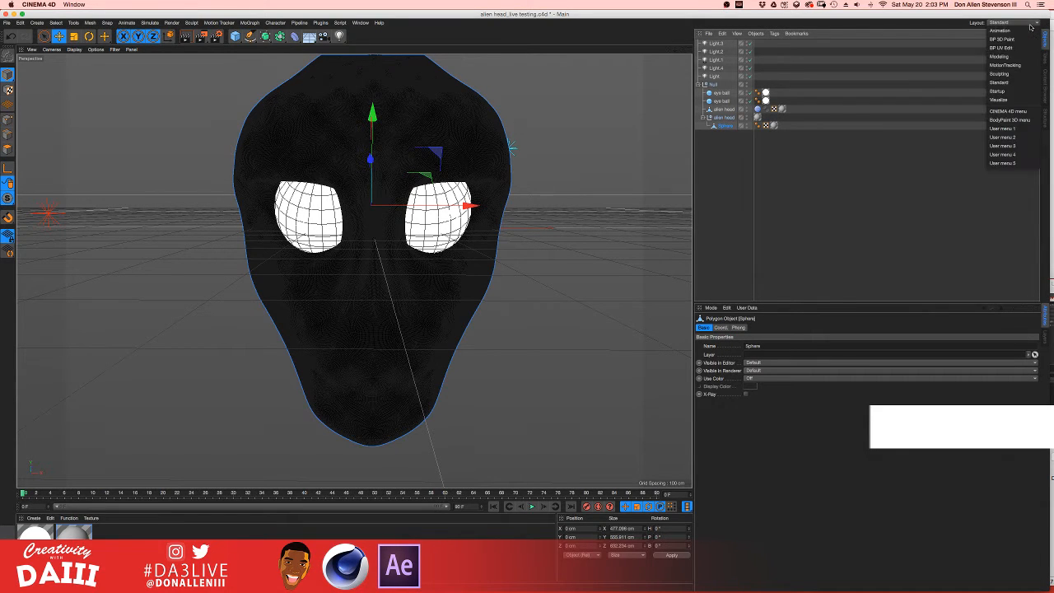
{"action": "left_click", "coordinate": [1009, 74]}
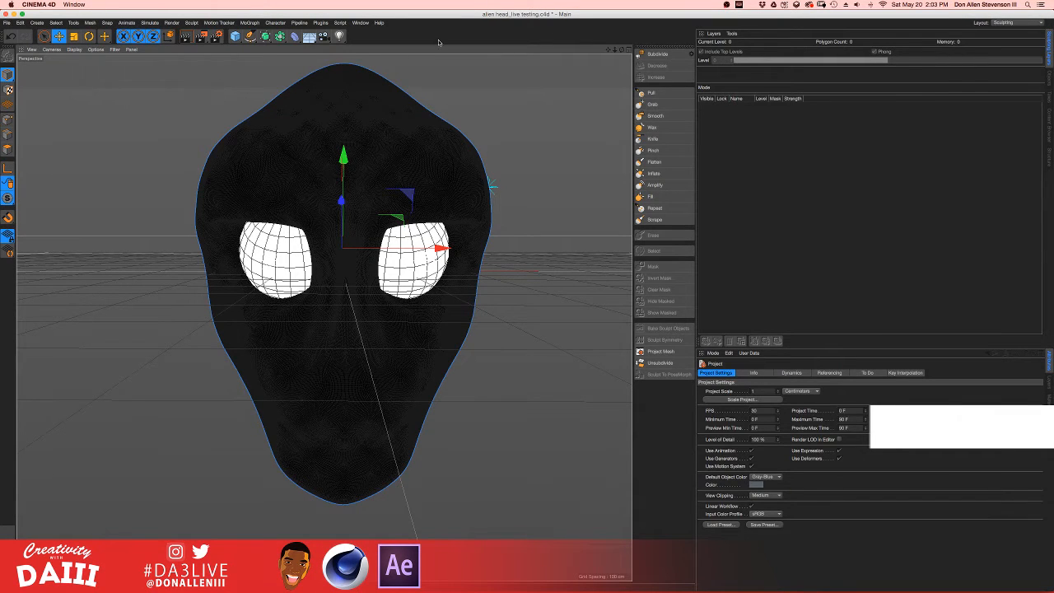
{"action": "left_click", "coordinate": [620, 50]}
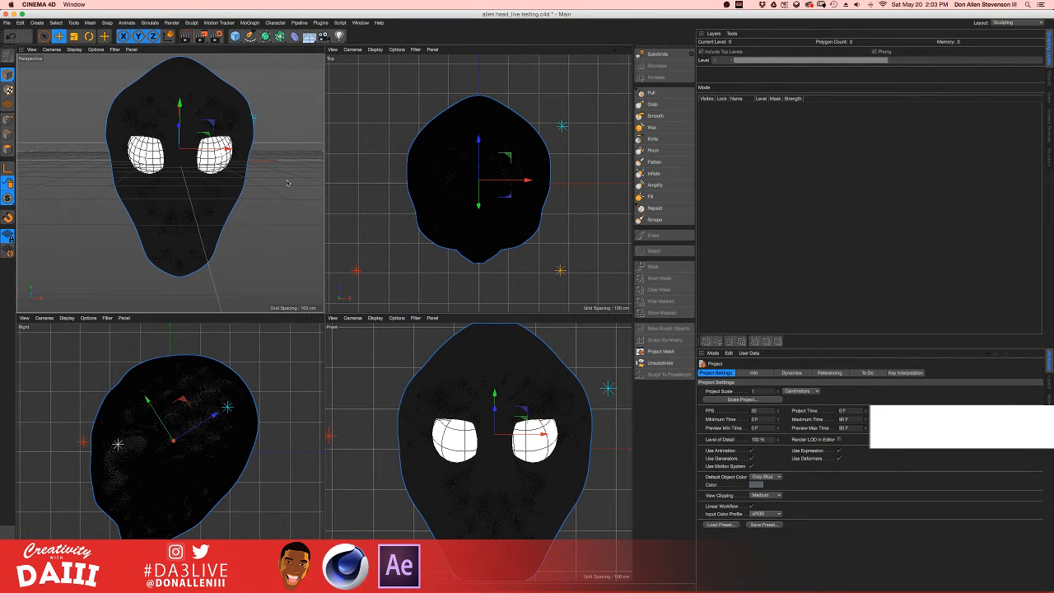
{"action": "left_click", "coordinate": [320, 51]}
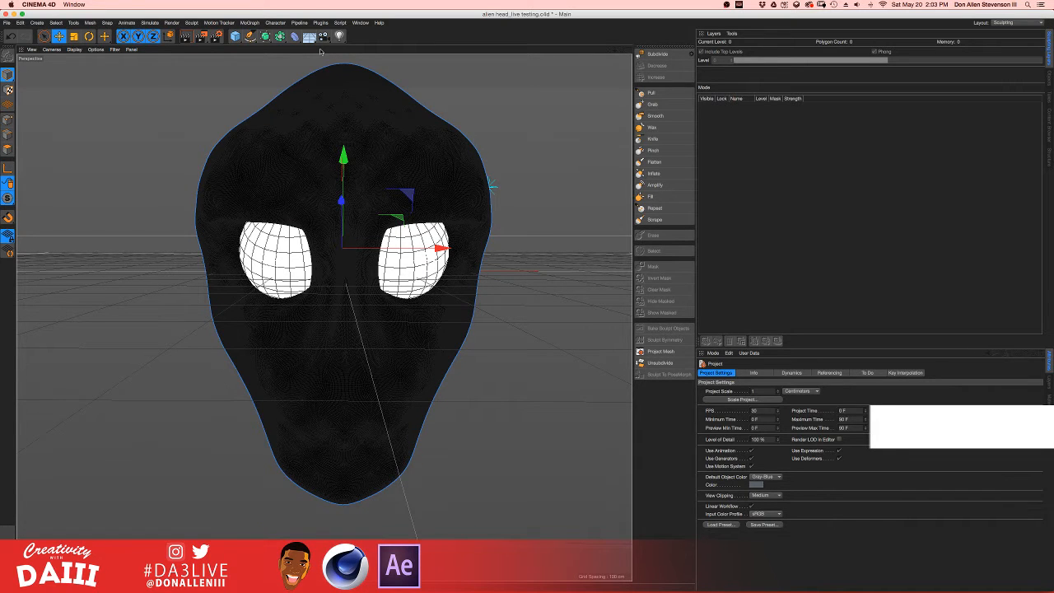
{"action": "left_click_drag", "start_coordinate": [270, 248], "coordinate": [223, 263], "text": "alt"}
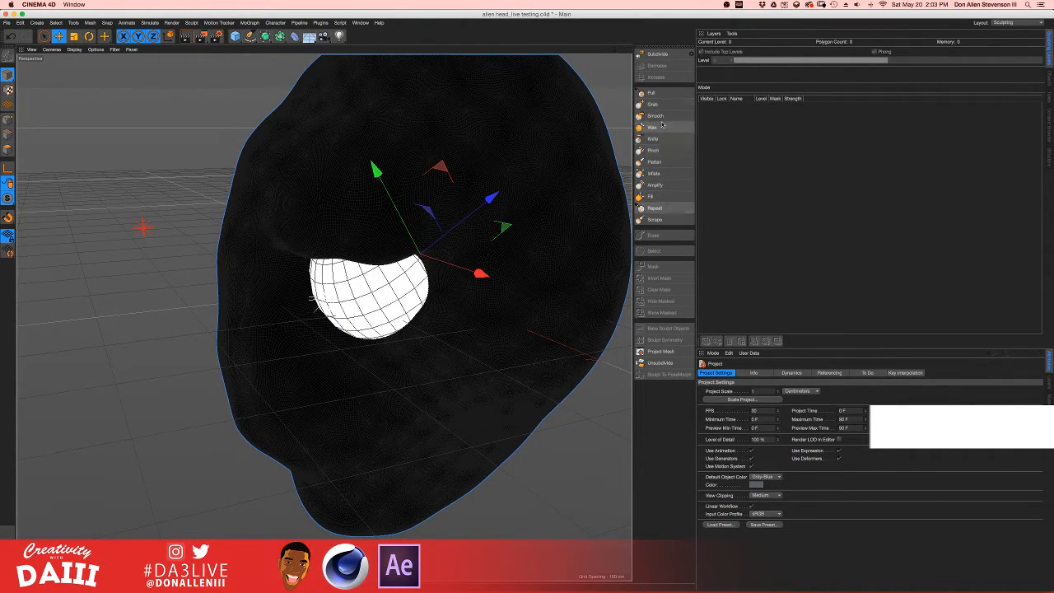
- Activate the Grab brush over the alien head, and switch from the Sculpting layout back to Standard
{"action": "left_click_drag", "start_coordinate": [256, 214], "coordinate": [232, 202], "text": "alt"}
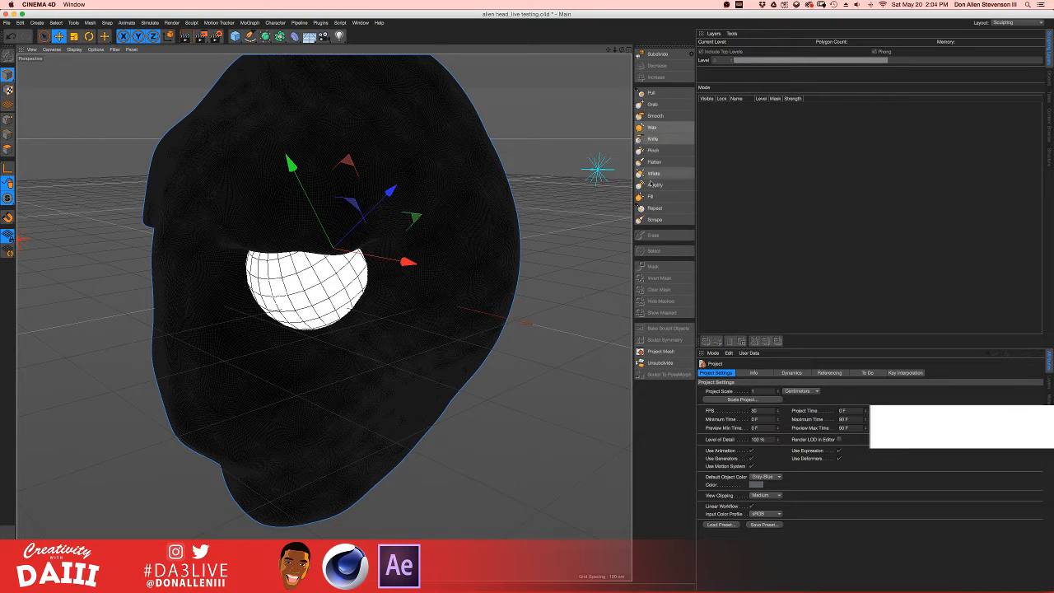
{"action": "left_click", "coordinate": [653, 104]}
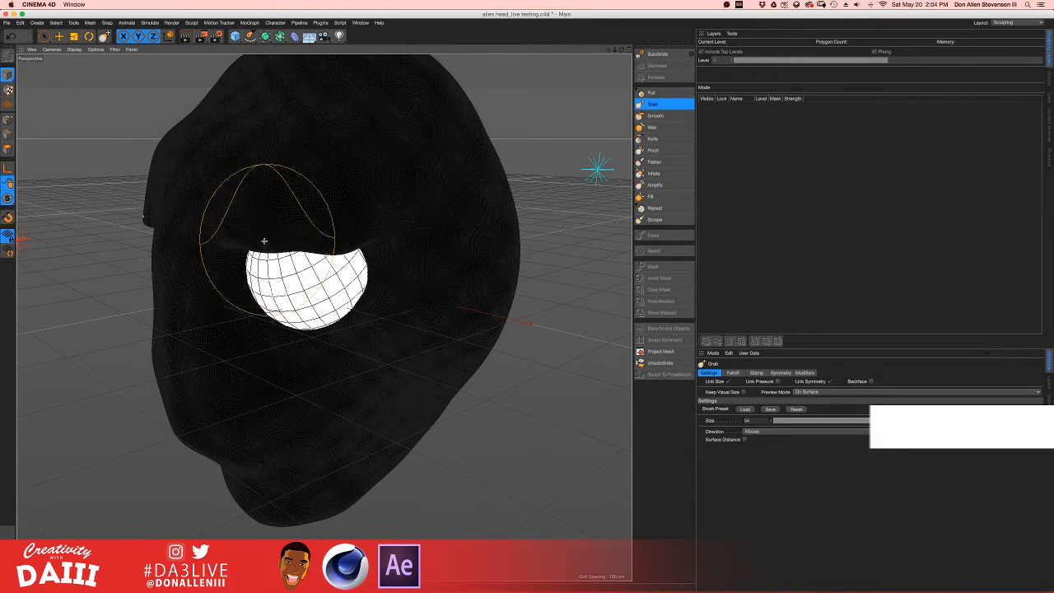
{"action": "left_click", "coordinate": [1011, 22]}
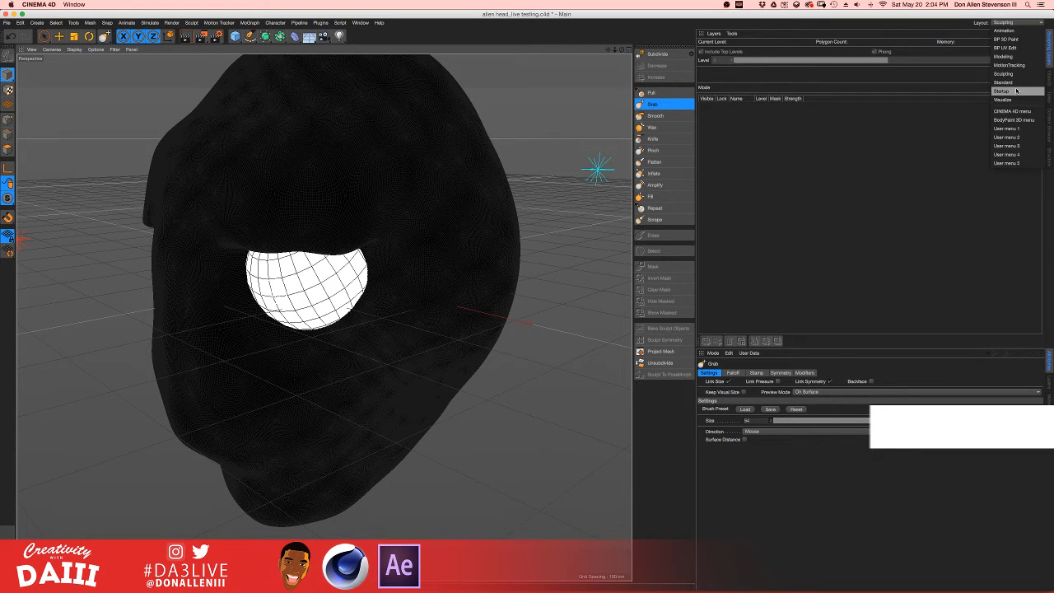
{"action": "left_click", "coordinate": [1017, 83]}
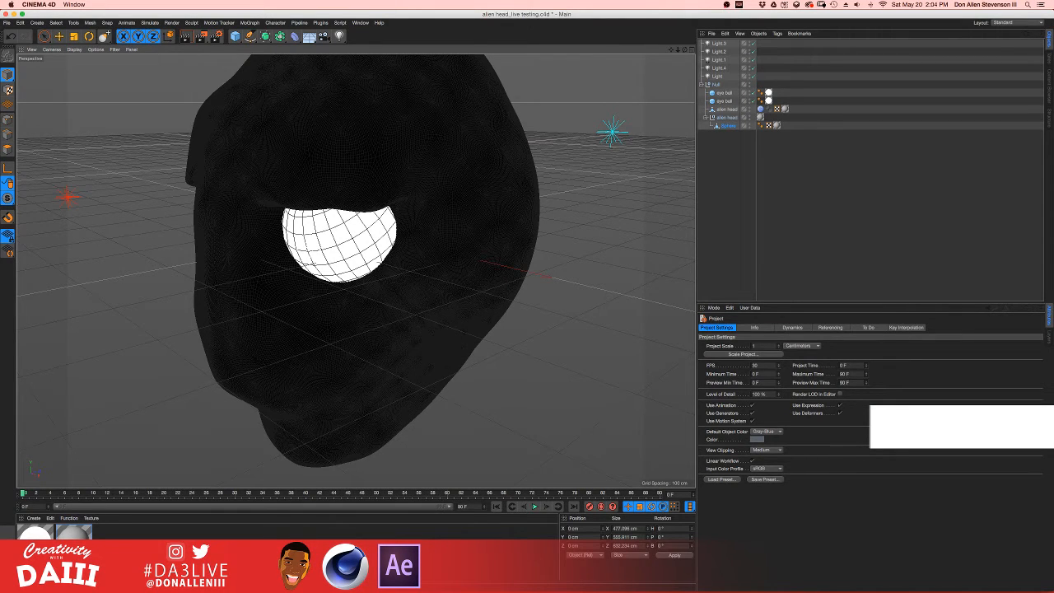
- Duplicate the white luminance material, and bring the whole alien head into a front view
{"action": "left_click_drag", "start_coordinate": [35, 533], "coordinate": [113, 534], "text": "ctrl"}
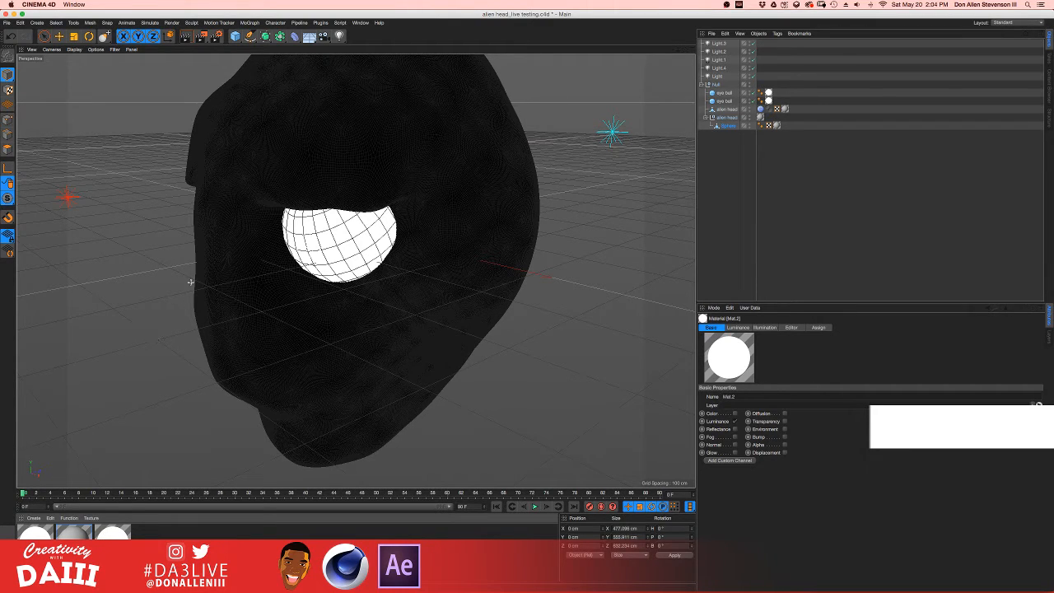
{"action": "left_click_drag", "start_coordinate": [193, 283], "coordinate": [268, 302], "text": "alt"}
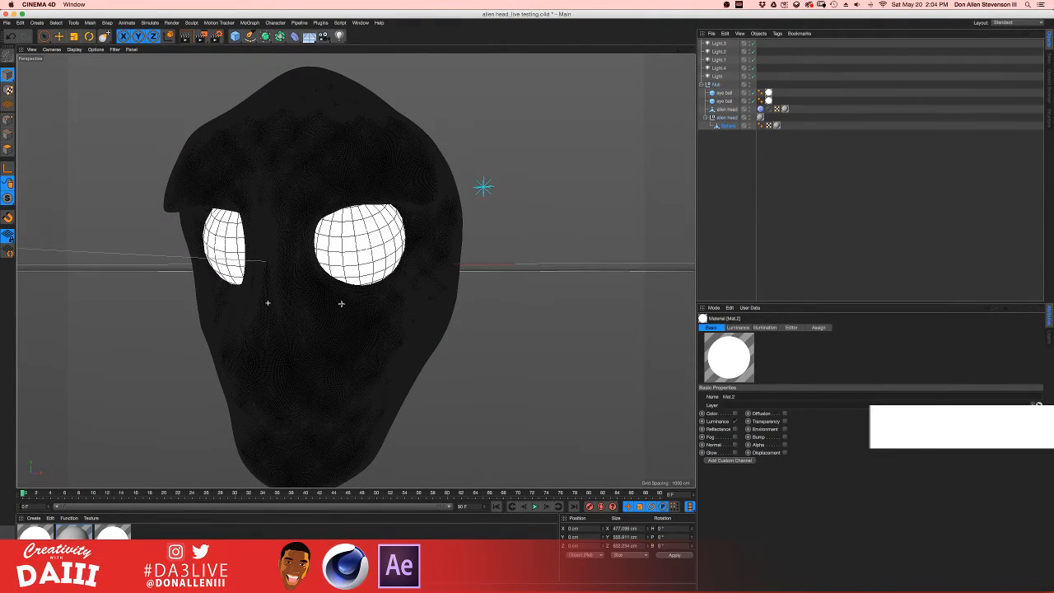
{"action": "left_click_drag", "start_coordinate": [341, 303], "coordinate": [320, 303], "text": "alt"}
{"action": "left_click", "coordinate": [320, 301]}
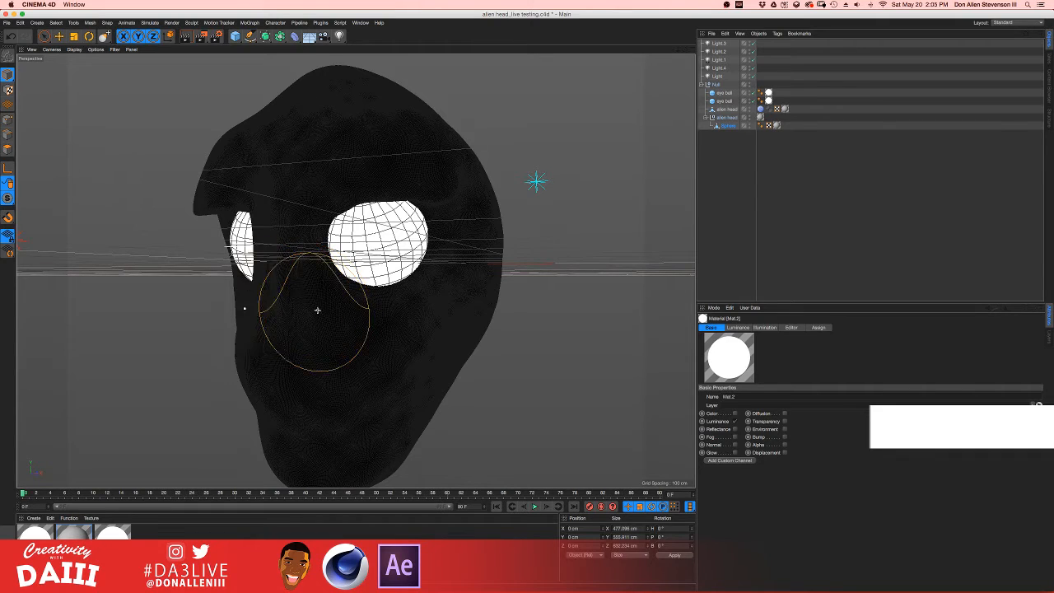
{"action": "scroll", "coordinate": [318, 307], "scroll_direction": "down", "scroll_amount": 5}
{"action": "left_click_drag", "start_coordinate": [332, 299], "coordinate": [367, 306], "text": "alt"}
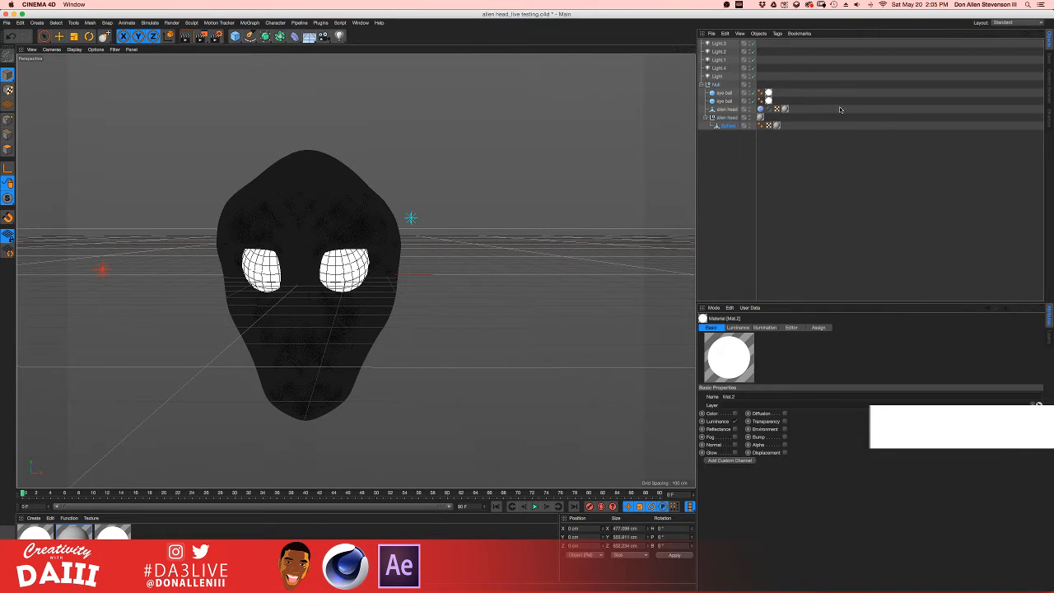
- Collapse the Null holding the alien head and eyeballs, and add a Circle spline and a Helix spline
{"action": "left_click", "coordinate": [702, 85]}
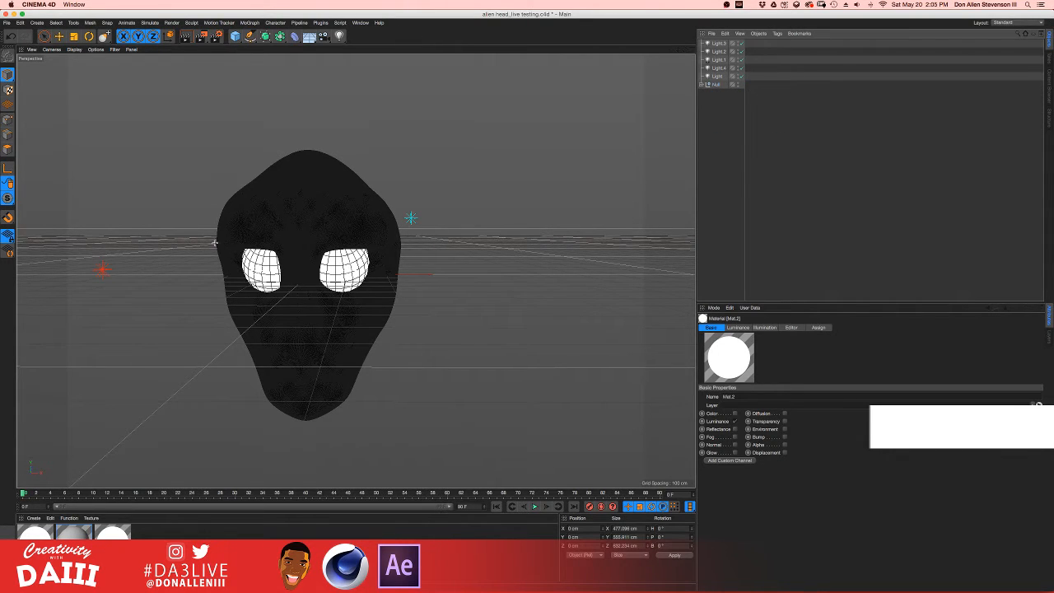
{"action": "left_click", "coordinate": [235, 37]}
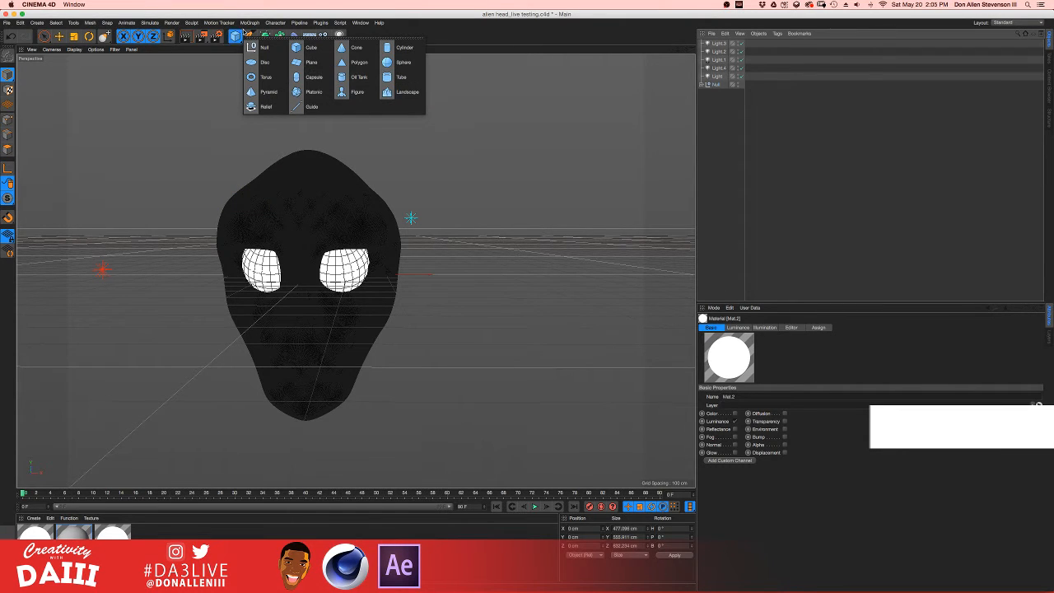
{"action": "left_click", "coordinate": [249, 35]}
{"action": "left_click", "coordinate": [341, 63]}
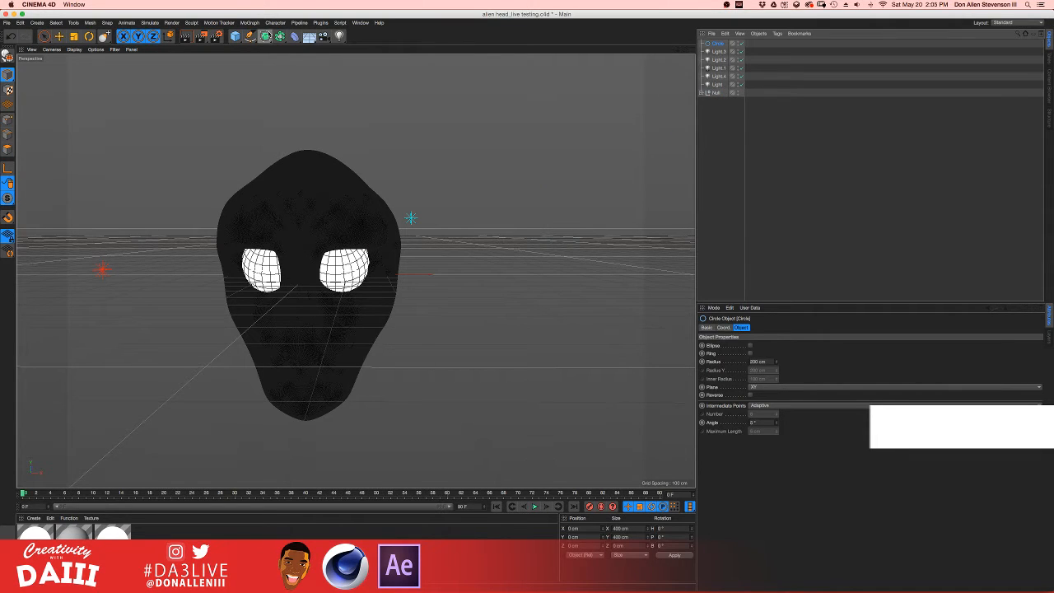
{"action": "left_click", "coordinate": [249, 36]}
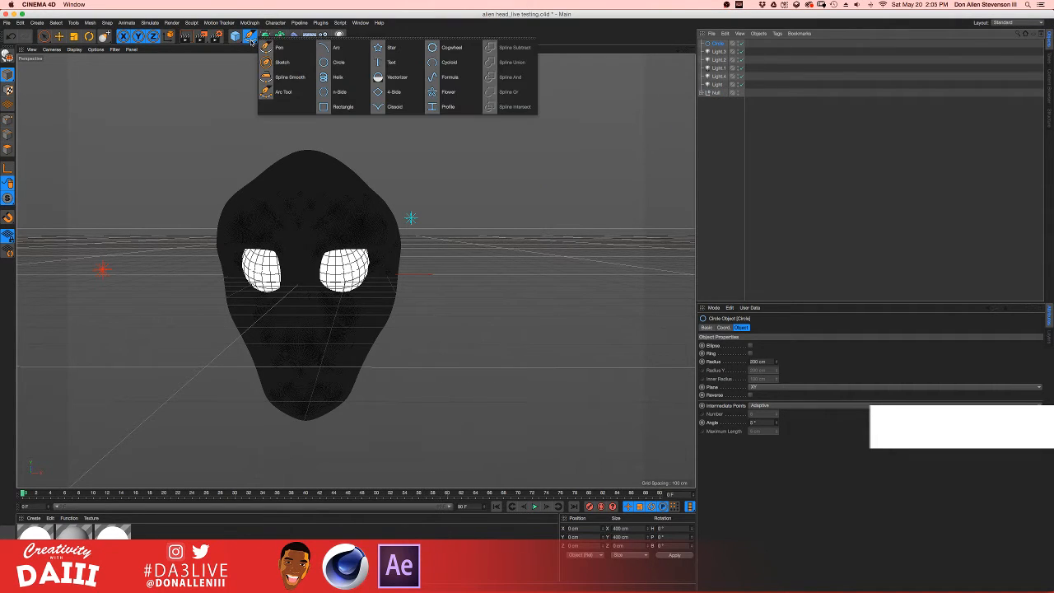
{"action": "left_click", "coordinate": [344, 83]}
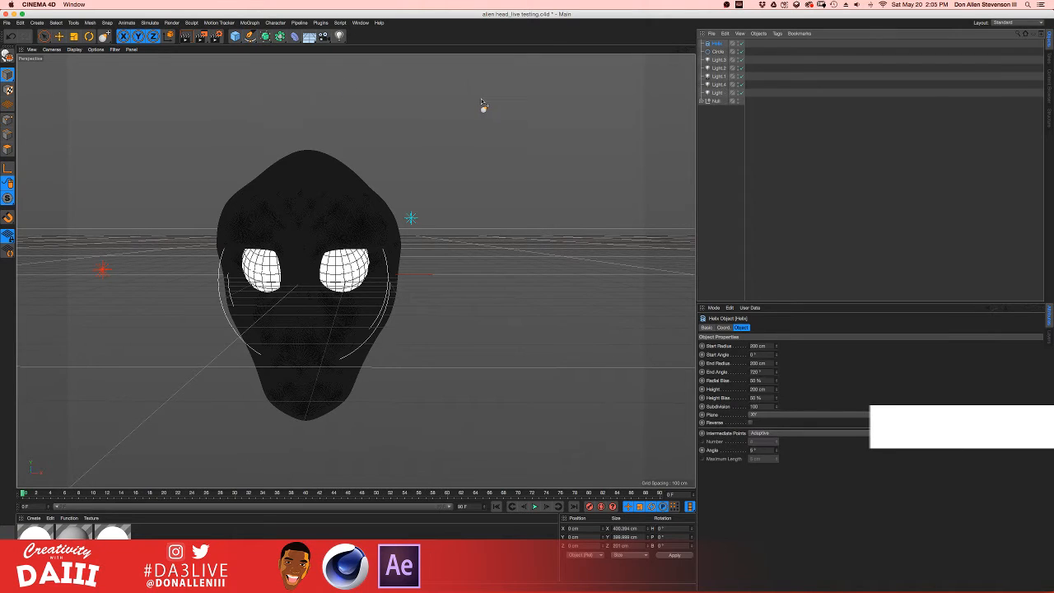
- Move the Circle spline above the Helix in the object hierarchy
{"action": "left_click", "coordinate": [719, 51]}
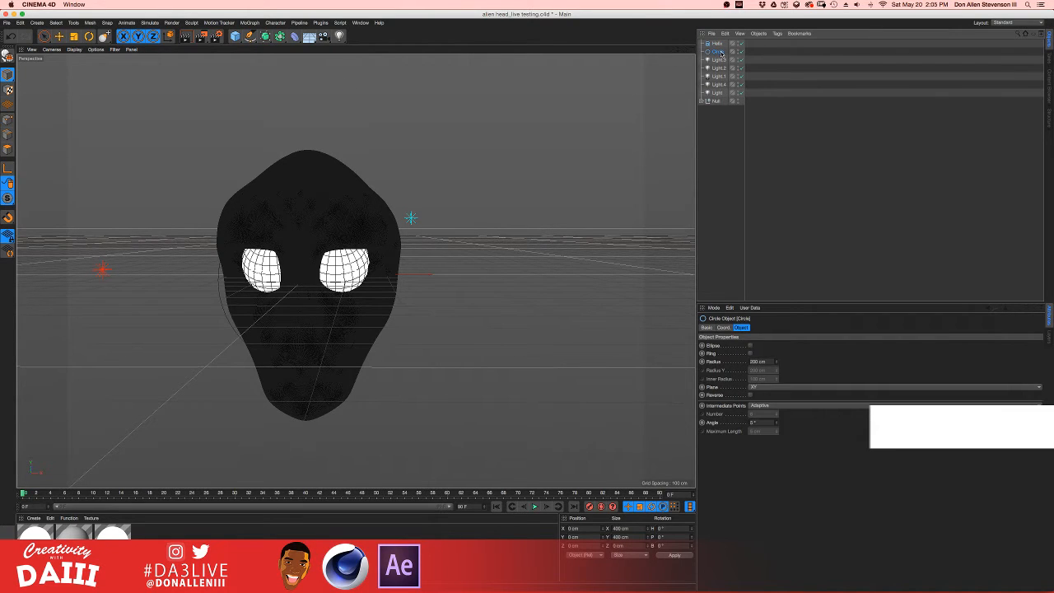
{"action": "left_click", "coordinate": [715, 44]}
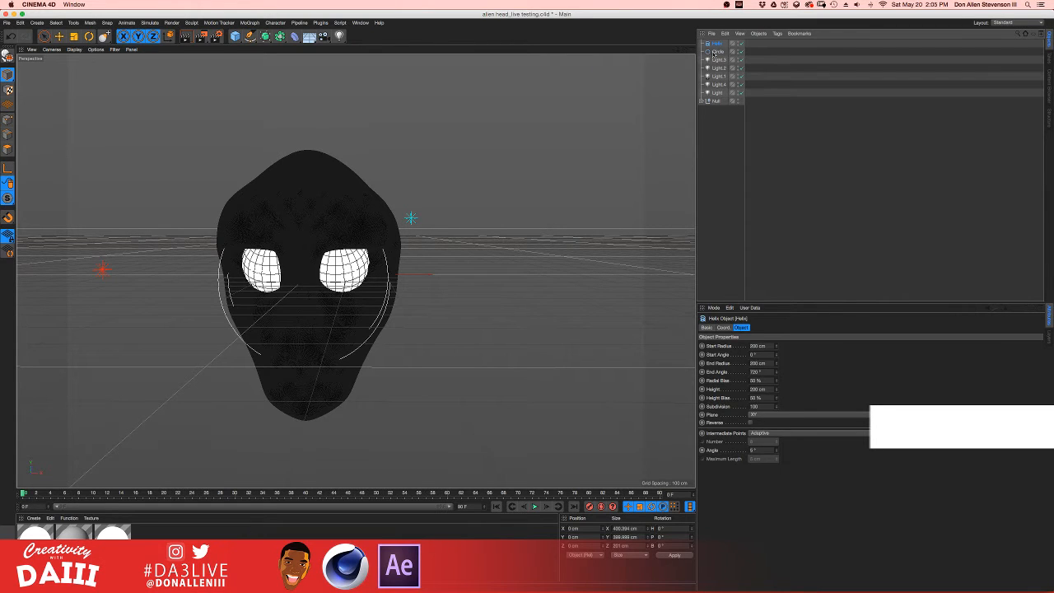
{"action": "left_click_drag", "start_coordinate": [713, 52], "coordinate": [715, 42]}
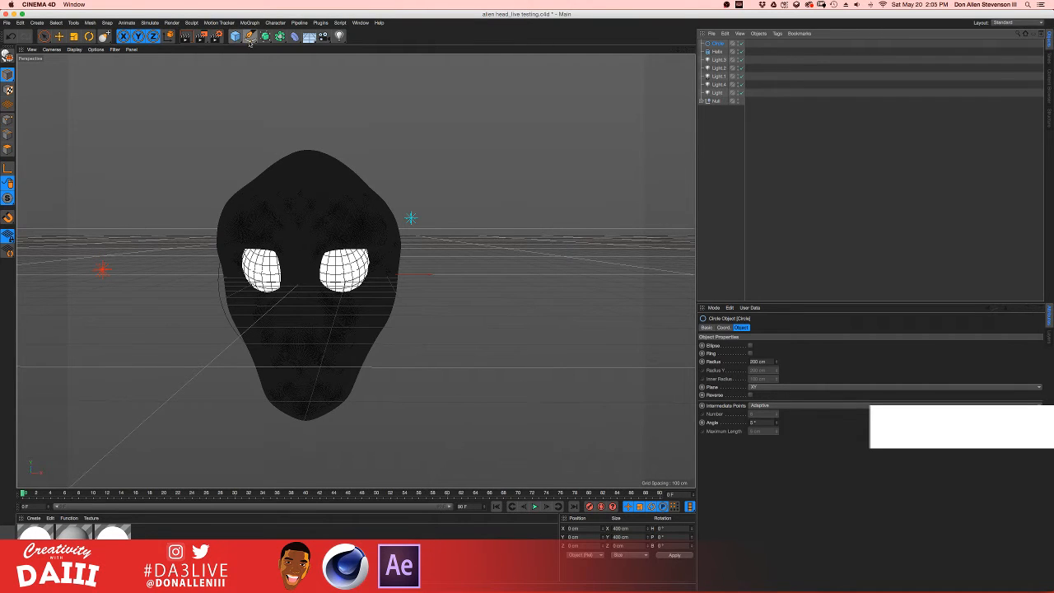
- Add a Sweep generator and nest the Circle and the Helix under it, with the Circle as the first child
{"action": "left_click", "coordinate": [721, 52]}
{"action": "left_click", "coordinate": [720, 44]}
{"action": "left_click", "coordinate": [717, 52], "text": "shift"}
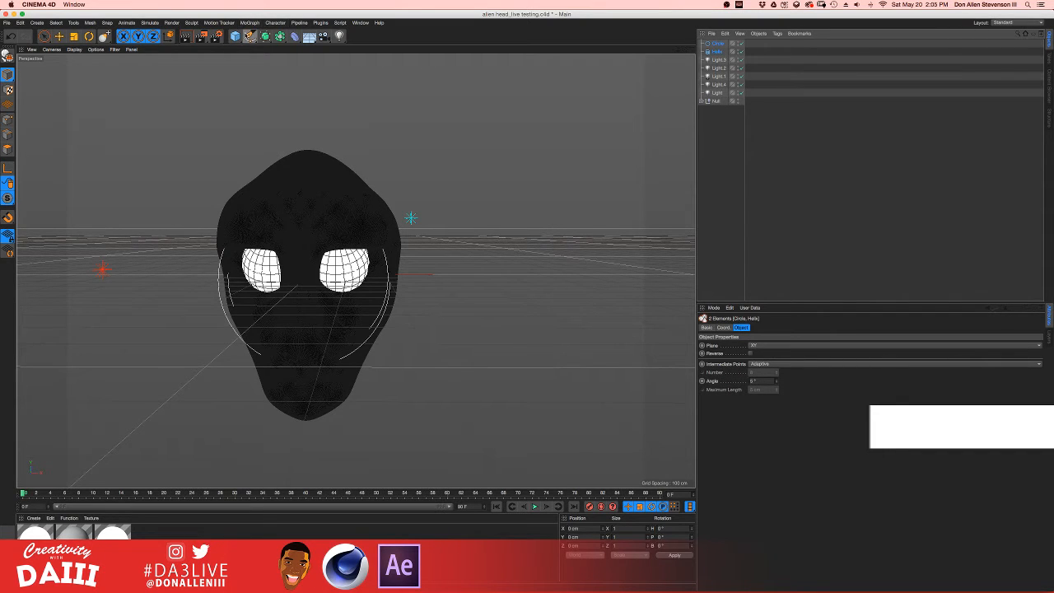
{"action": "left_click", "coordinate": [266, 36]}
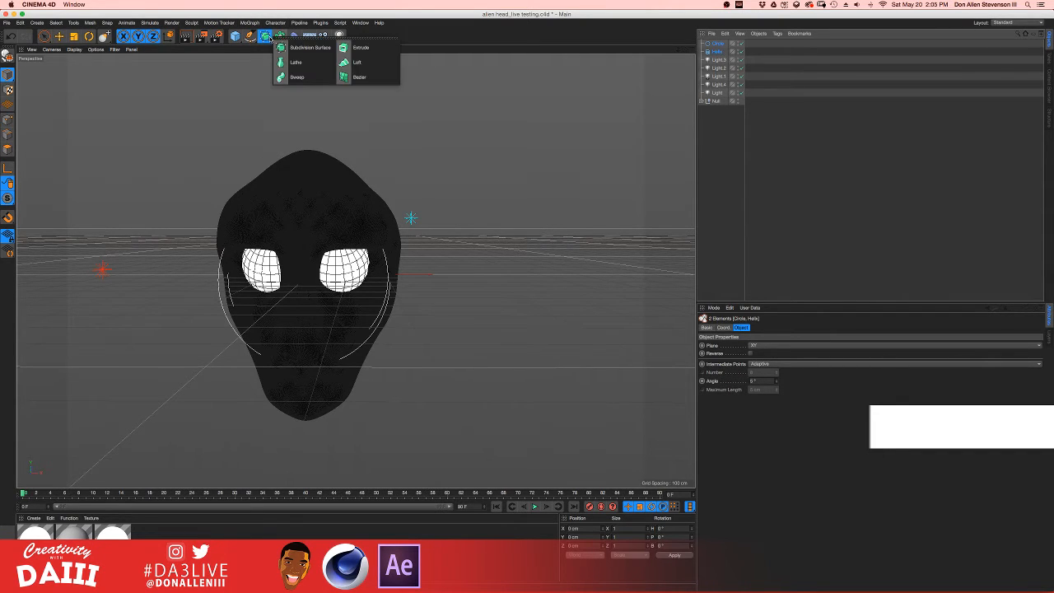
{"action": "left_click", "coordinate": [298, 76], "text": "alt"}
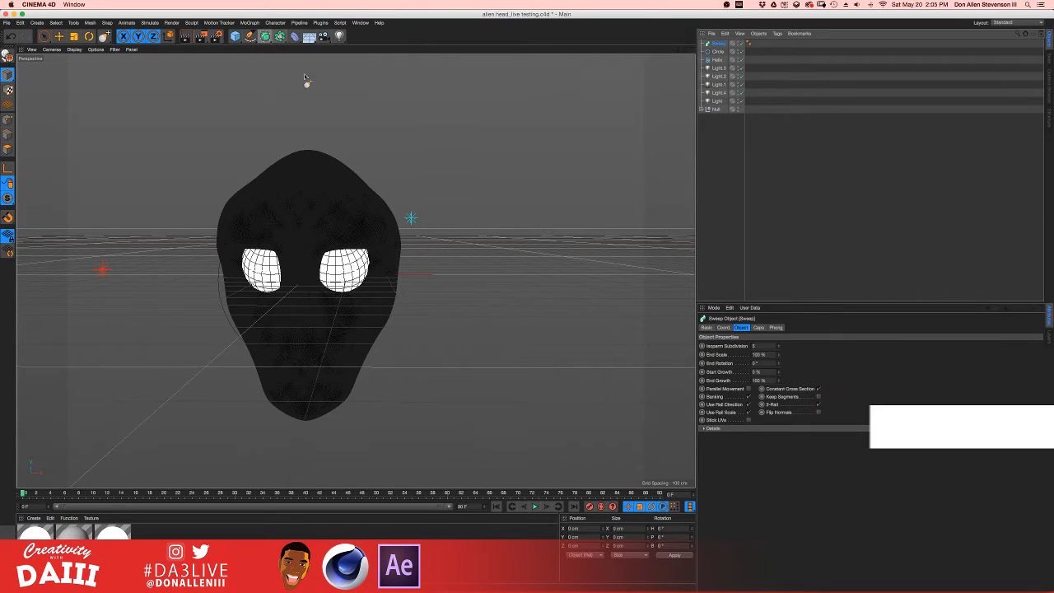
{"action": "left_click", "coordinate": [718, 51]}
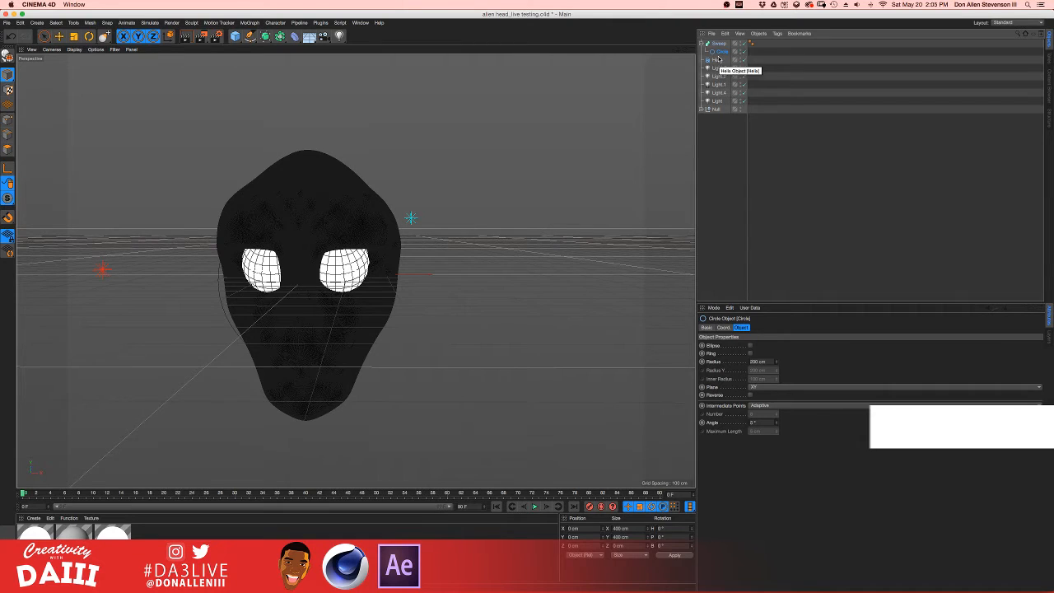
{"action": "left_click_drag", "start_coordinate": [717, 60], "coordinate": [720, 57]}
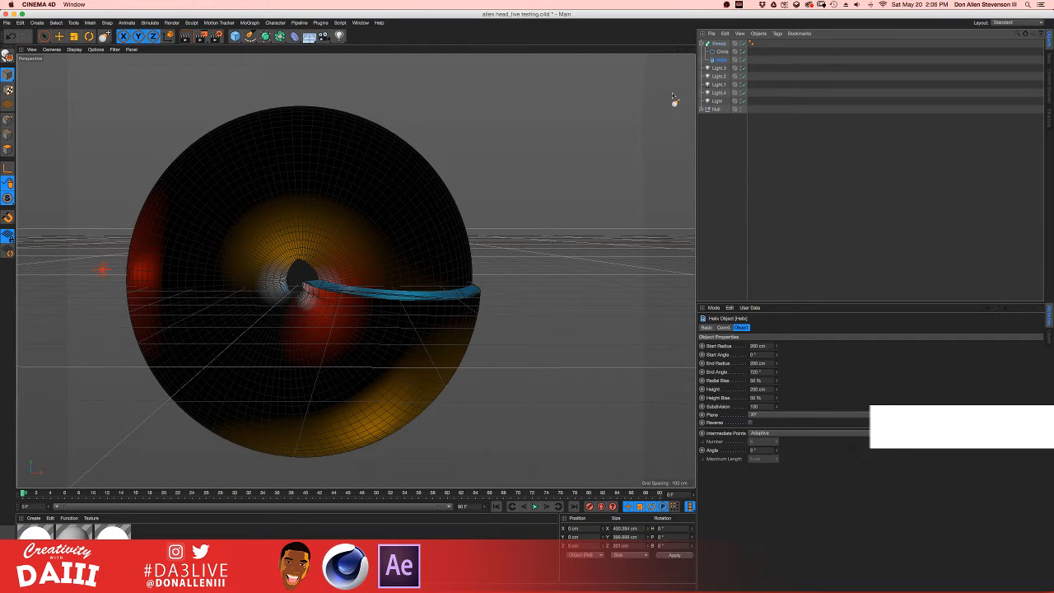
- Reduce the Circle's radius to about 62 cm and set the Sweep's End Scale to 0 % to taper the horn
{"action": "left_click", "coordinate": [721, 50]}
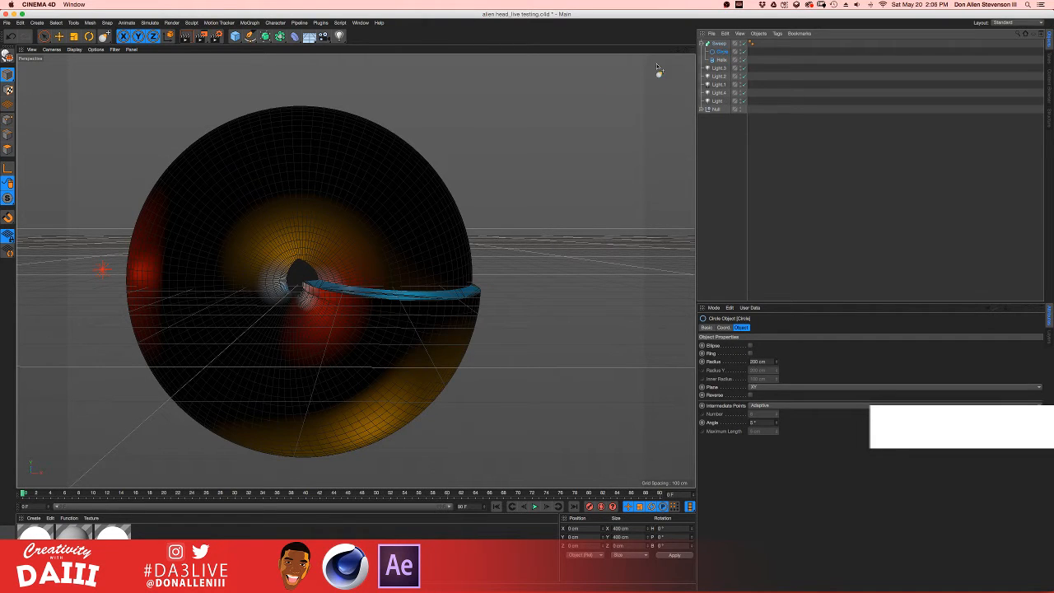
{"action": "left_click_drag", "start_coordinate": [340, 198], "coordinate": [206, 224], "text": "alt"}
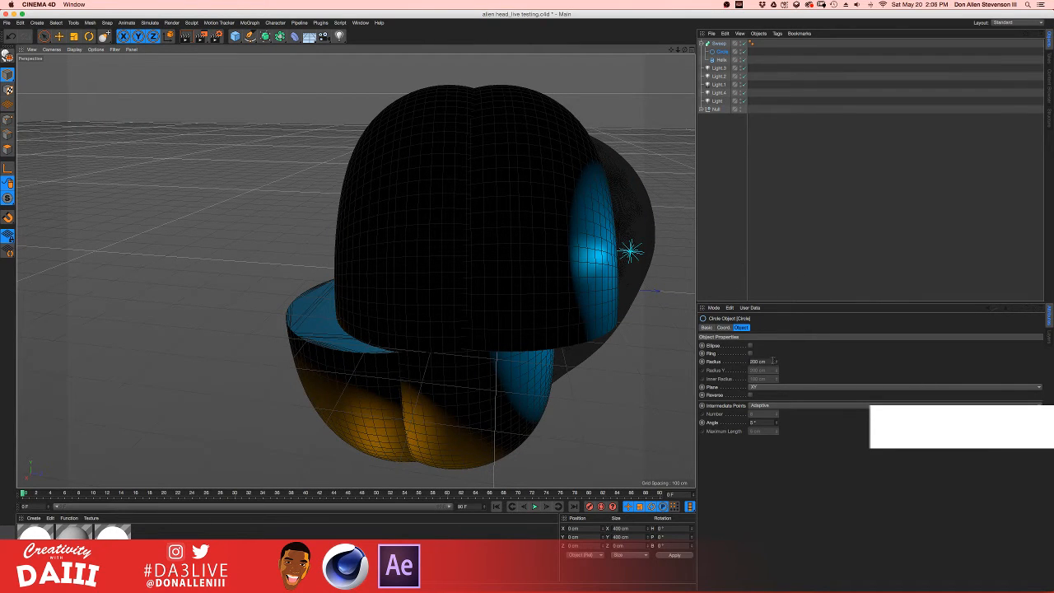
{"action": "left_click_drag", "start_coordinate": [774, 360], "coordinate": [774, 381]}
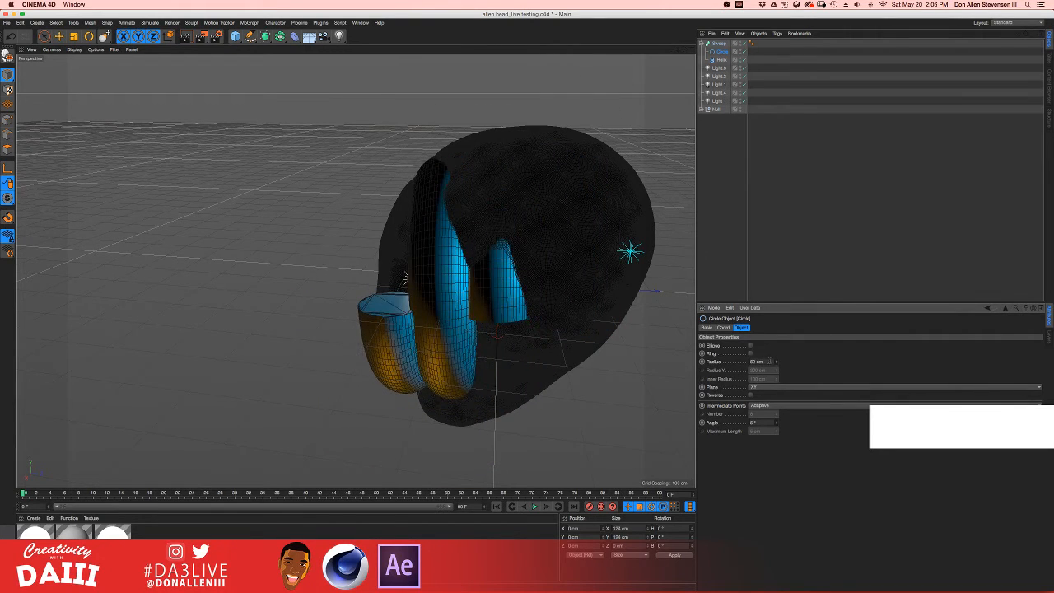
{"action": "left_click", "coordinate": [719, 44]}
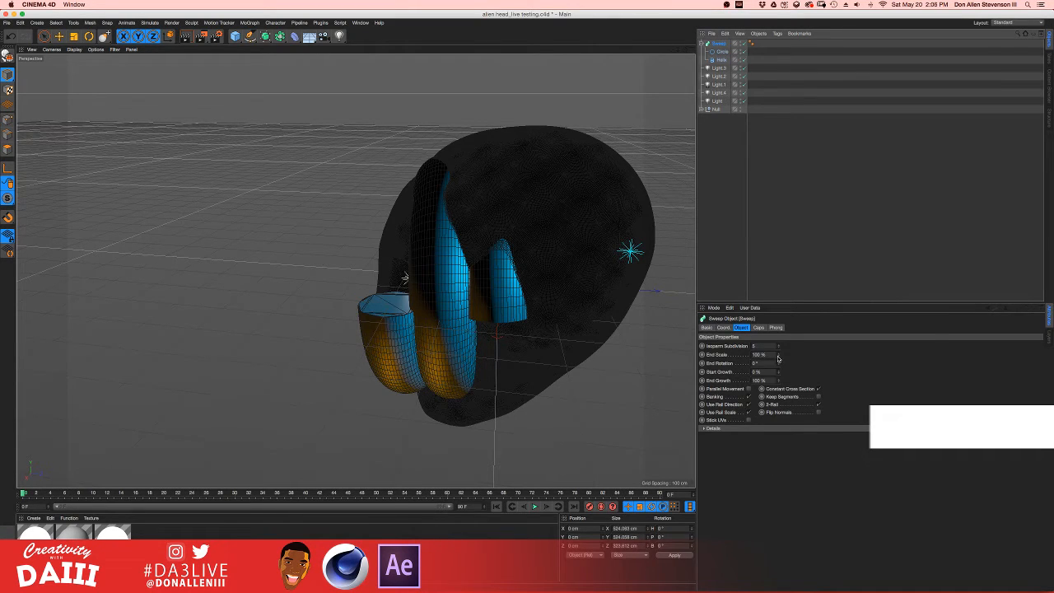
{"action": "left_click_drag", "start_coordinate": [778, 355], "coordinate": [777, 375]}
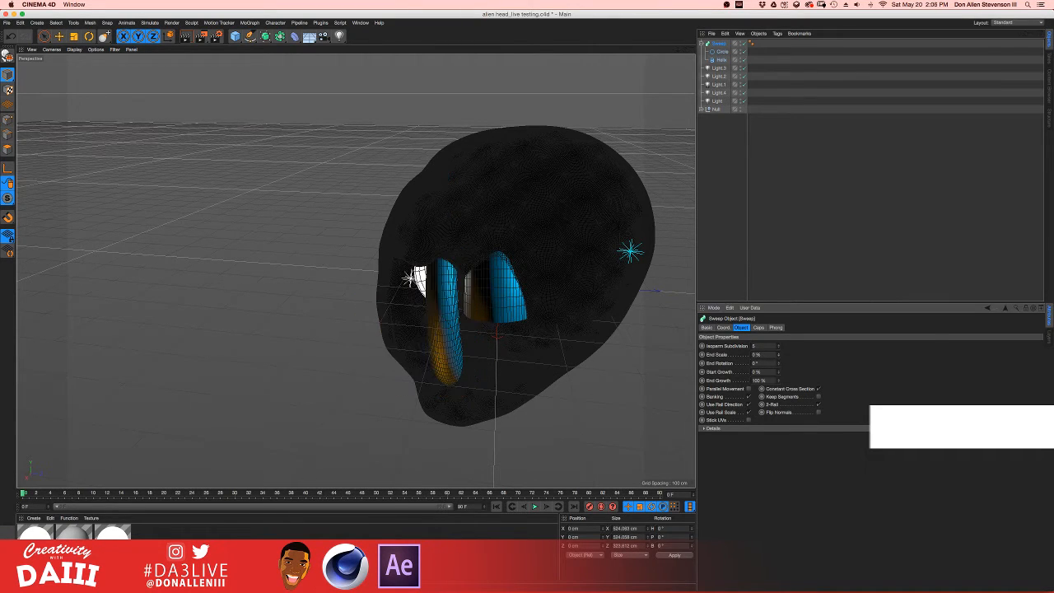
{"action": "left_click", "coordinate": [721, 60]}
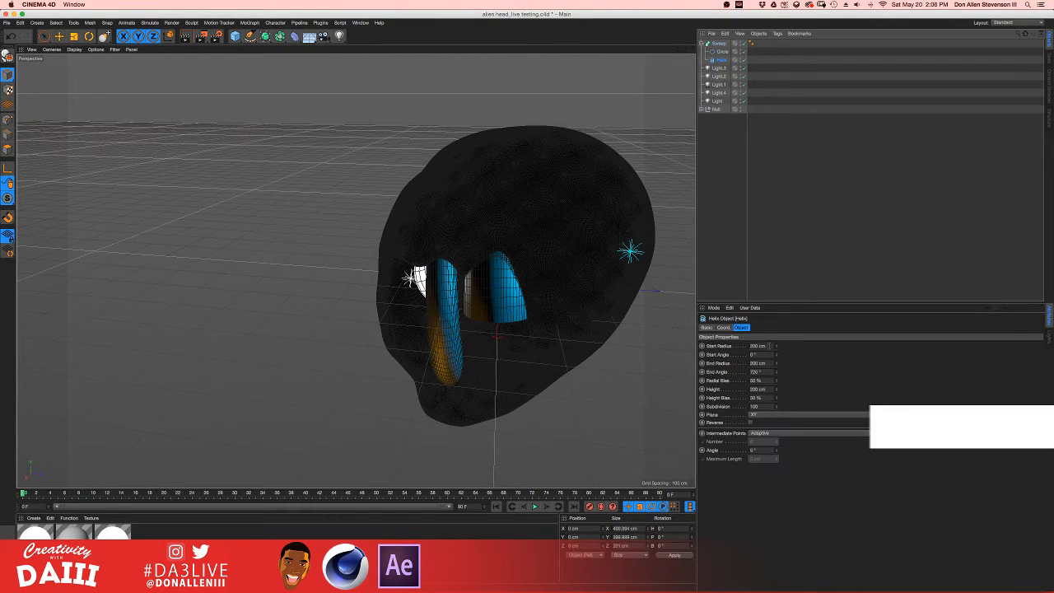
{"action": "left_click_drag", "start_coordinate": [776, 347], "coordinate": [776, 344]}
{"action": "key", "text": "super+z"}
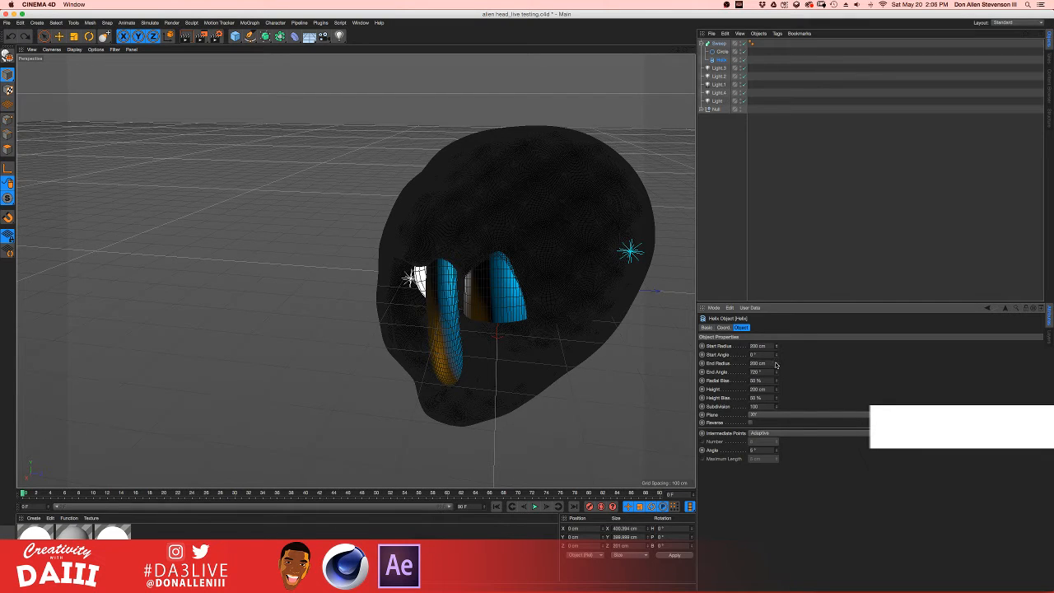
{"action": "left_click_drag", "start_coordinate": [776, 364], "coordinate": [776, 349]}
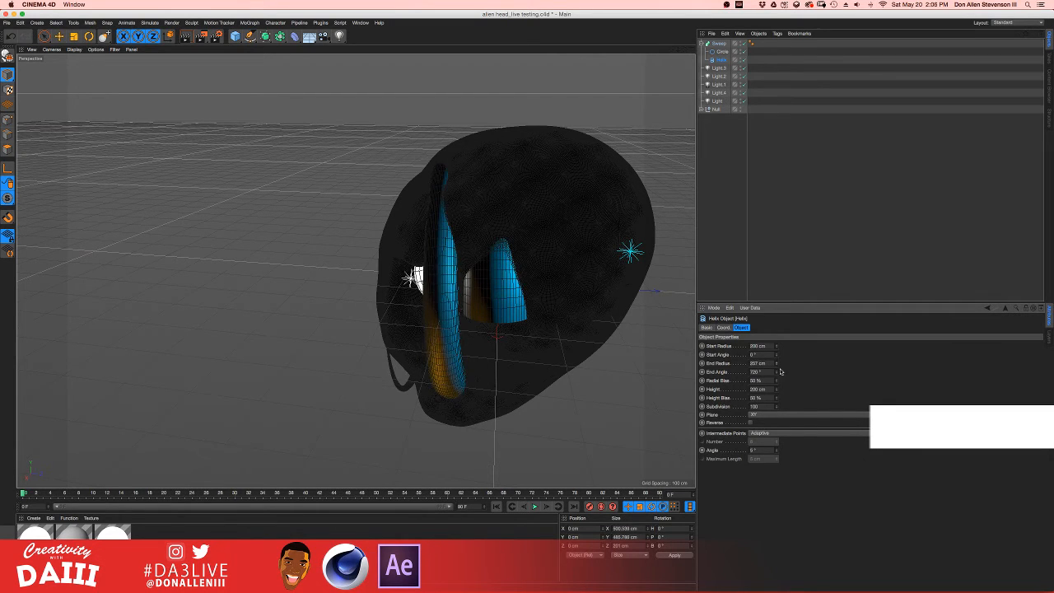
{"action": "key", "text": "super+z"}
- Stretch the Helix to a height of about 823 cm, with a start radius of about 167 cm and an end radius of about 73 cm
{"action": "left_click_drag", "start_coordinate": [777, 391], "coordinate": [495, 290]}
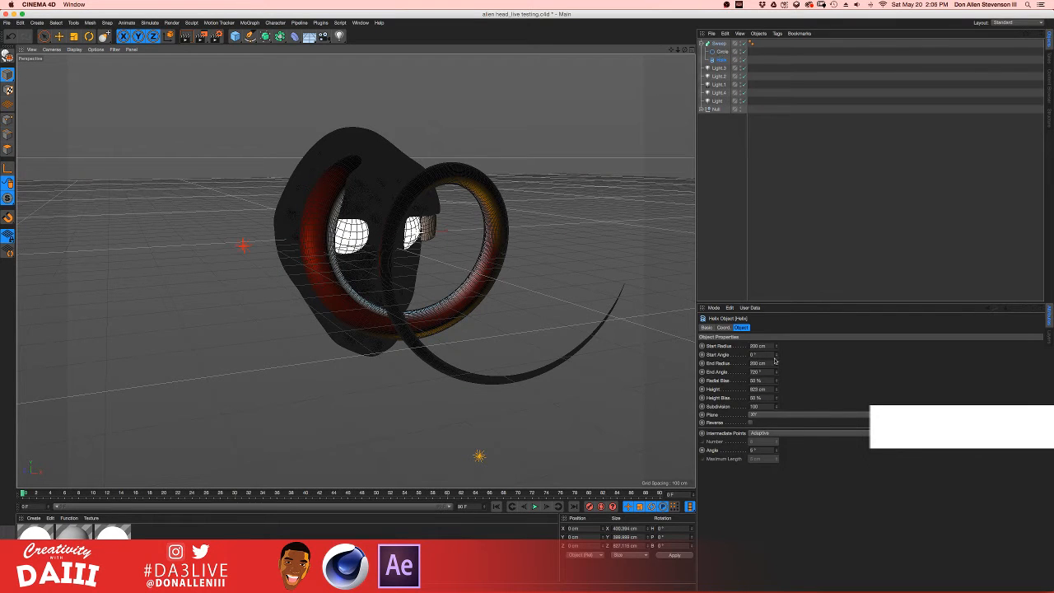
{"action": "mouse_move", "coordinate": [776, 347]}
{"action": "left_mouse_down"}
{"action": "mouse_move", "coordinate": [776, 288]}
{"action": "mouse_move", "coordinate": [776, 464]}
{"action": "mouse_move", "coordinate": [777, 139]}
{"action": "mouse_move", "coordinate": [776, 517]}
{"action": "mouse_move", "coordinate": [776, 354]}
{"action": "left_mouse_up"}
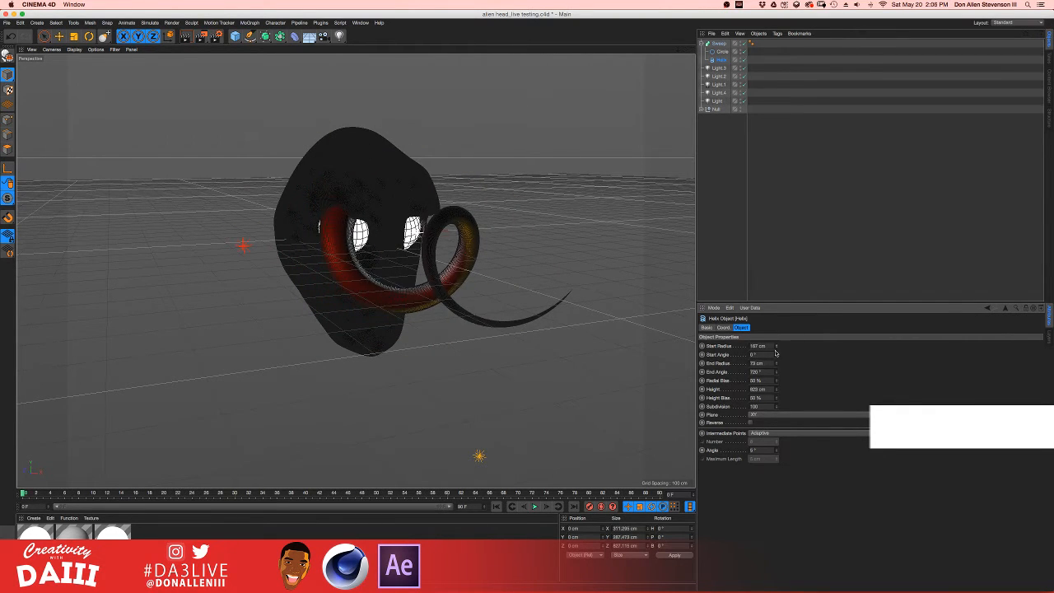
{"action": "left_click_drag", "start_coordinate": [325, 199], "coordinate": [323, 241], "text": "alt"}
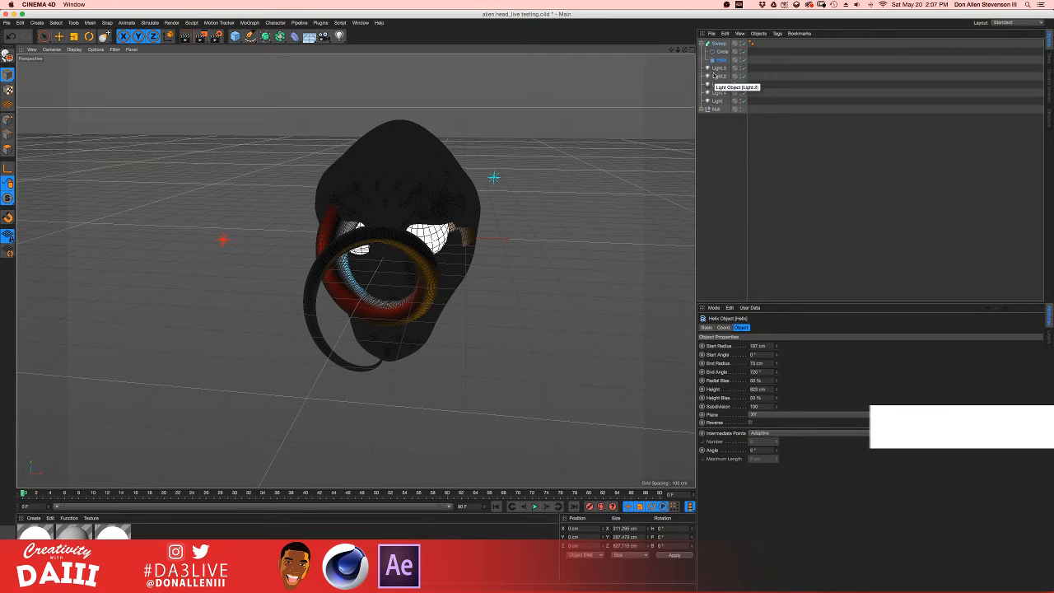
- Select the Sweep object and activate the Live Selection tool to show its axis handles
{"action": "left_click", "coordinate": [721, 45]}
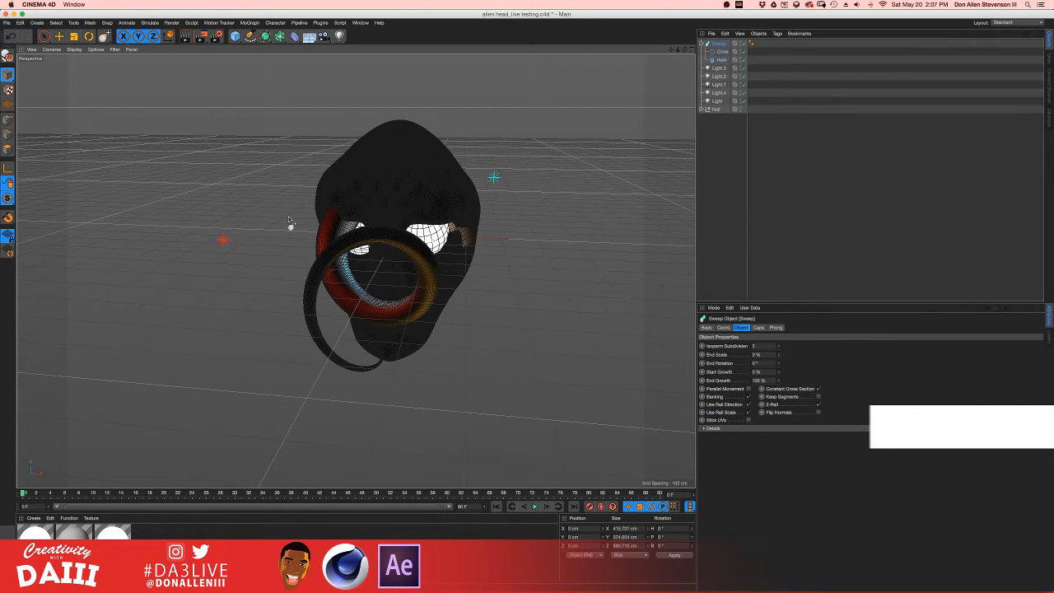
{"action": "left_click", "coordinate": [44, 37]}
{"action": "left_click", "coordinate": [874, 117]}
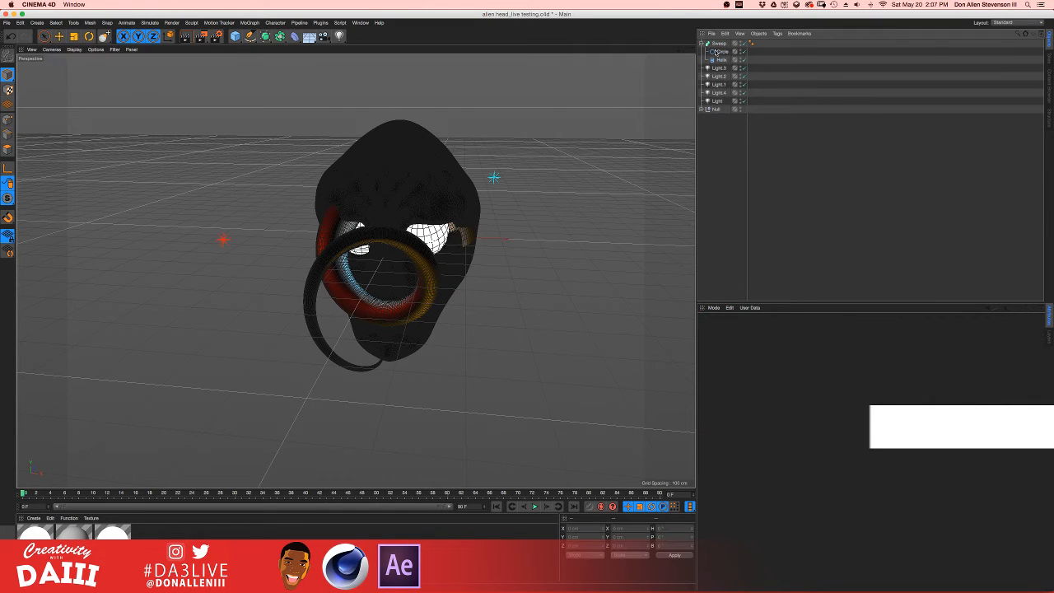
{"action": "left_click", "coordinate": [717, 44]}
{"action": "left_click", "coordinate": [47, 38]}
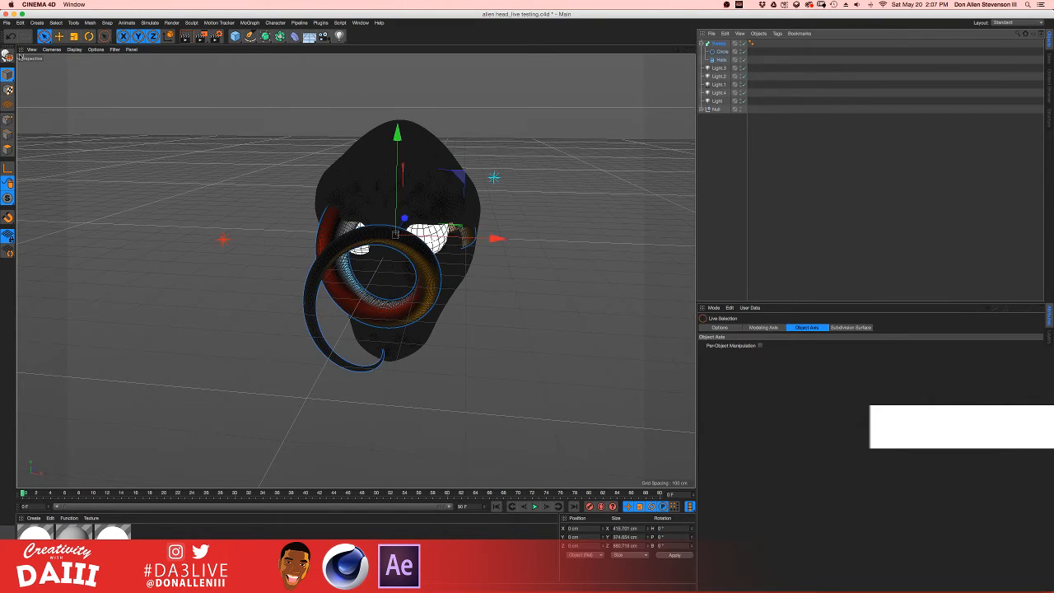
- Move the swept spiral down beside the alien's lower face, to about X -130 cm and Y -247 cm
{"action": "left_click_drag", "start_coordinate": [389, 146], "coordinate": [390, 211]}
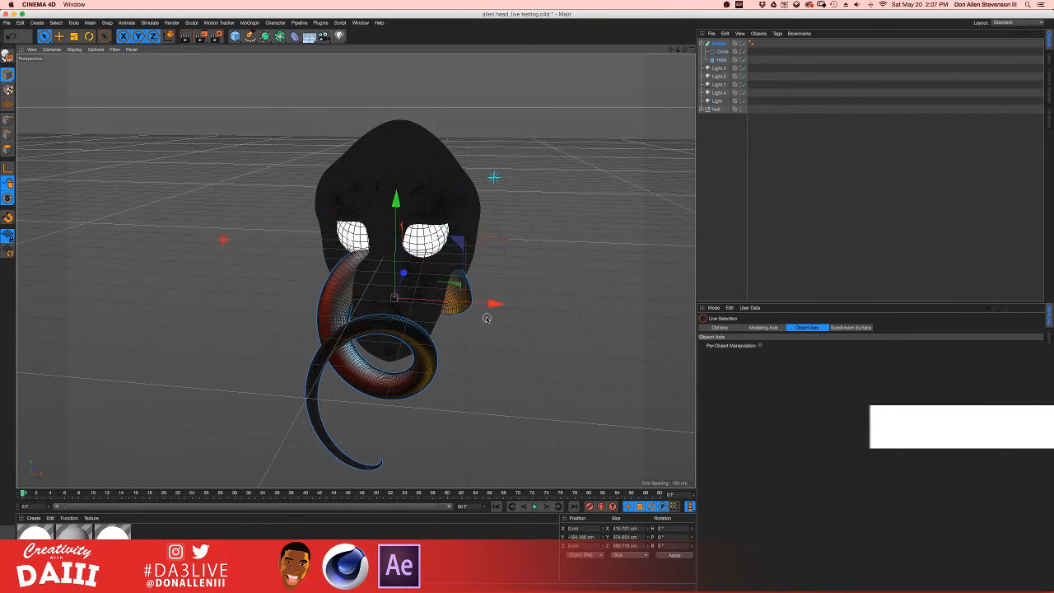
{"action": "left_click_drag", "start_coordinate": [491, 304], "coordinate": [448, 302]}
{"action": "left_click_drag", "start_coordinate": [349, 200], "coordinate": [411, 227]}
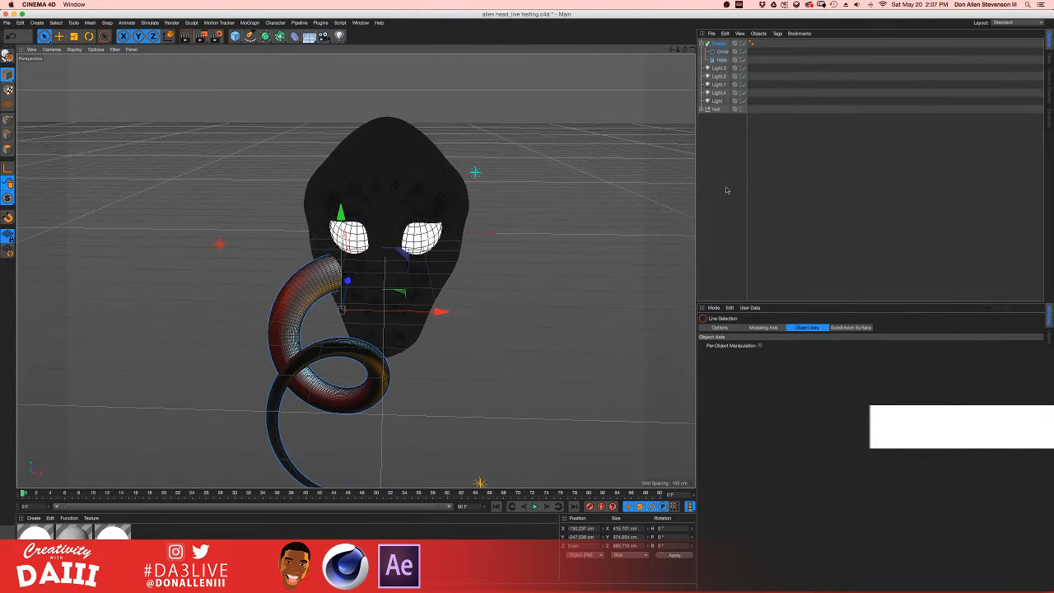
- Duplicate the Sweep and rotate the copy so its tip swings outward, away from the face
{"action": "left_click", "coordinate": [702, 43]}
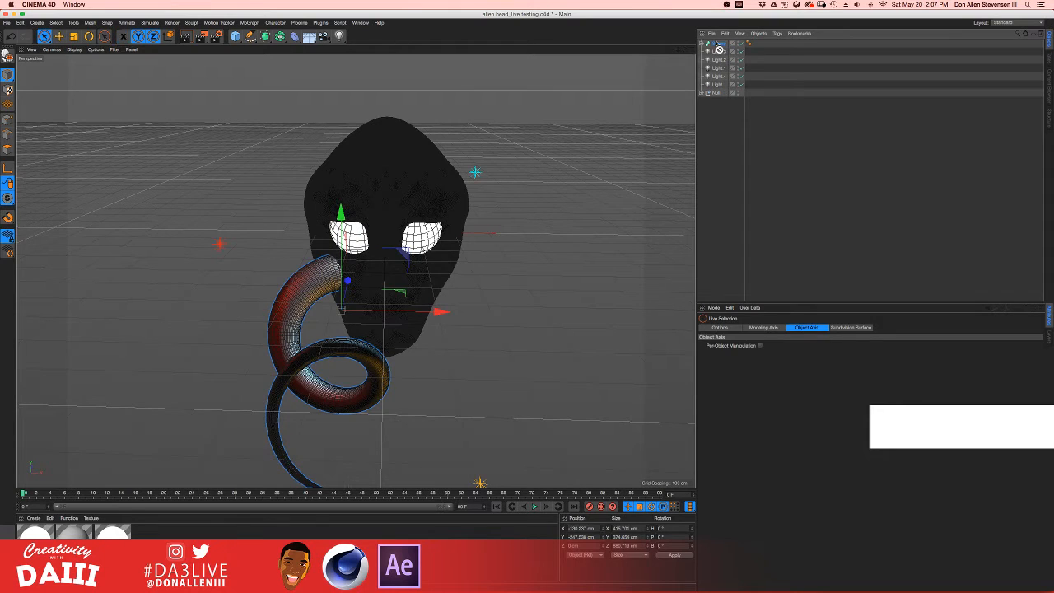
{"action": "left_click_drag", "start_coordinate": [716, 42], "coordinate": [715, 40], "text": "ctrl"}
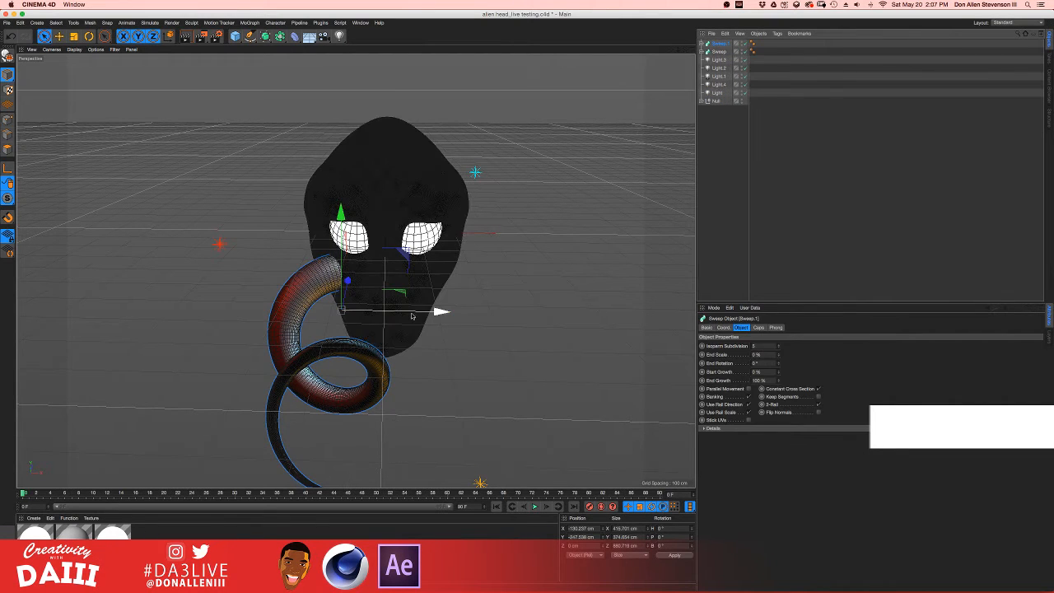
{"action": "key", "text": "r"}
{"action": "left_click_drag", "start_coordinate": [414, 308], "coordinate": [265, 277]}
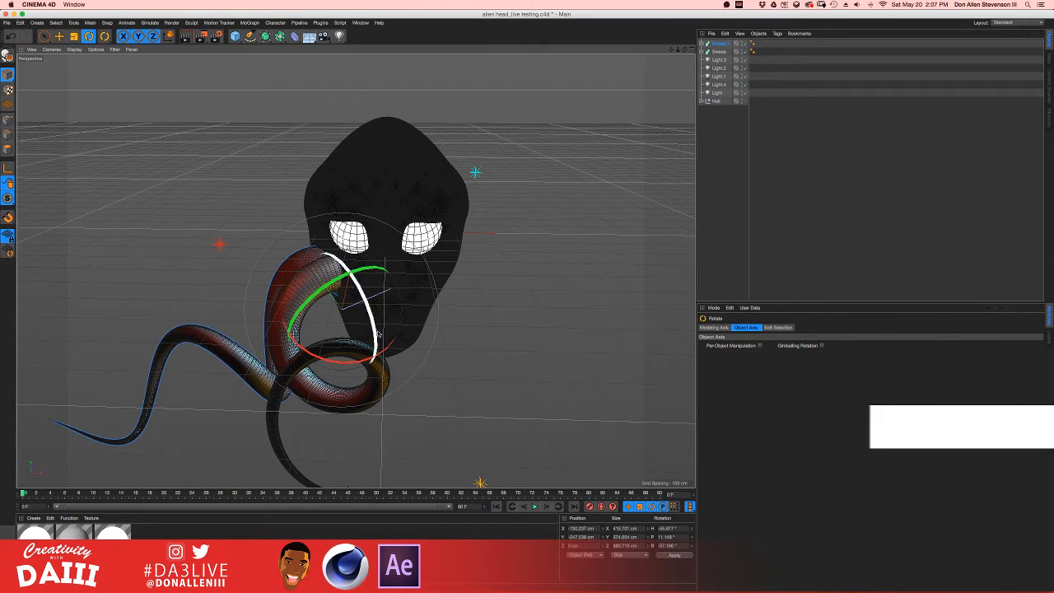
{"action": "left_click_drag", "start_coordinate": [378, 334], "coordinate": [367, 344]}
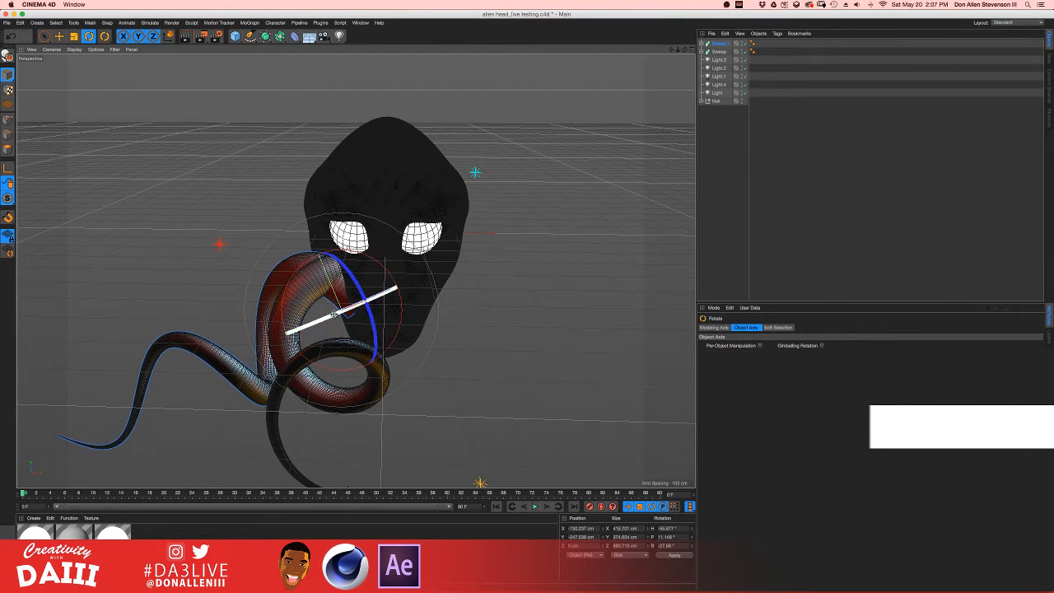
{"action": "left_click_drag", "start_coordinate": [334, 314], "coordinate": [339, 305]}
- Make another copy of the rotated Sweep and turn it to about P 23° and B 102°
{"action": "left_click", "coordinate": [721, 47]}
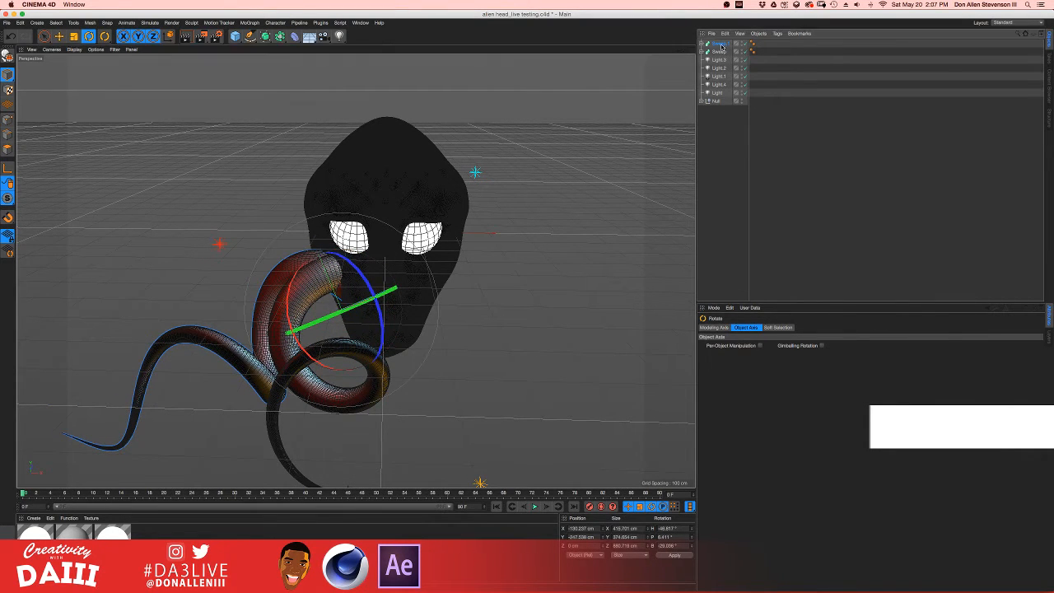
{"action": "key", "text": "super+c"}
{"action": "key", "text": "super+v"}
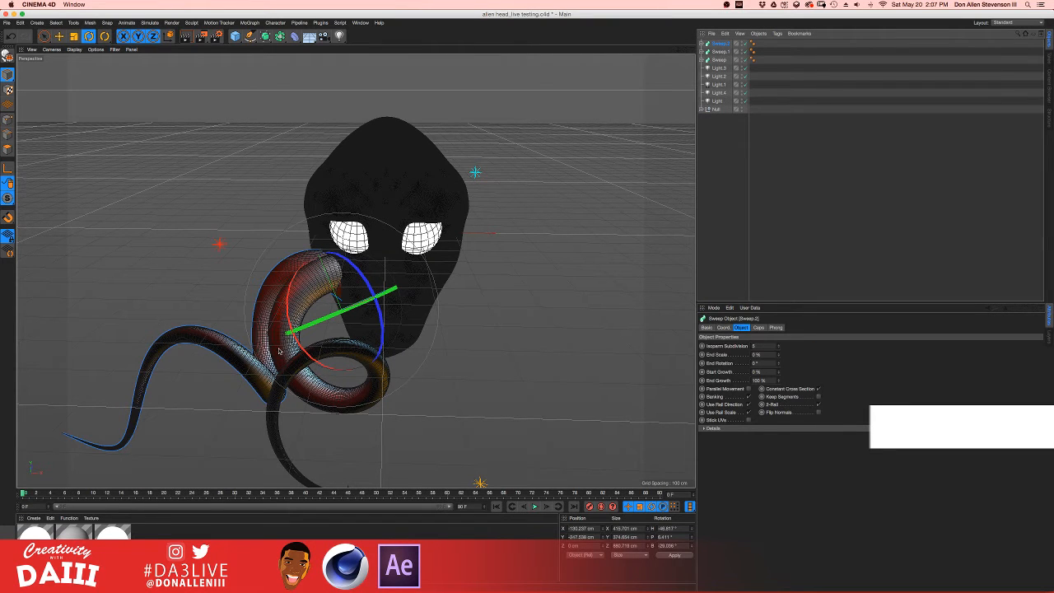
{"action": "left_click_drag", "start_coordinate": [302, 327], "coordinate": [336, 326]}
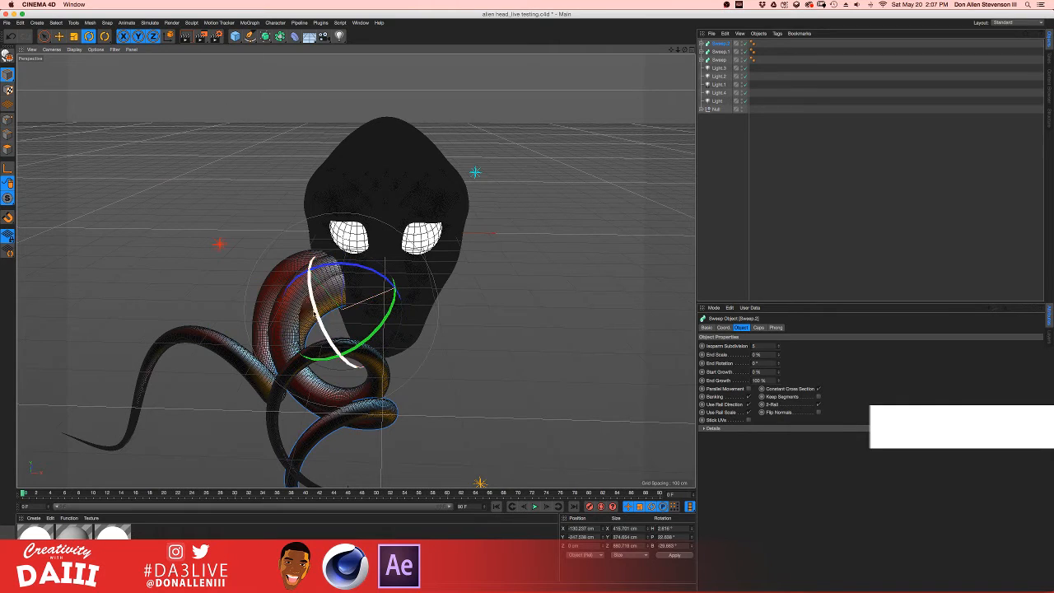
{"action": "left_click_drag", "start_coordinate": [350, 272], "coordinate": [462, 445]}
- Move the newest tentacle to the opposite side of the jaw, about X 202 cm, and rotate it to about H 26°
{"action": "key", "text": "e"}
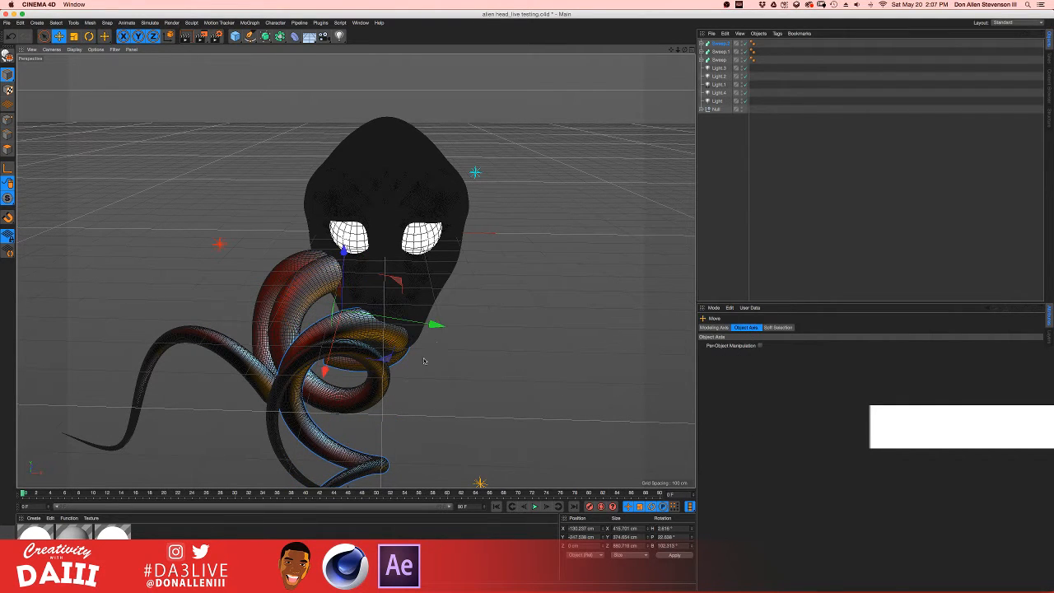
{"action": "left_click_drag", "start_coordinate": [451, 316], "coordinate": [466, 309]}
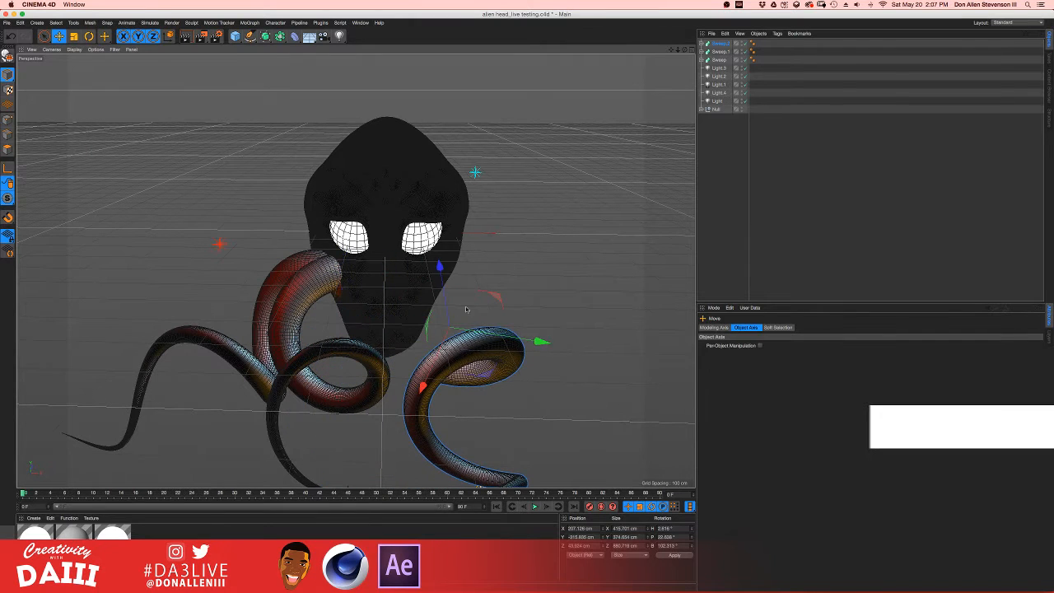
{"action": "left_click_drag", "start_coordinate": [439, 265], "coordinate": [419, 362]}
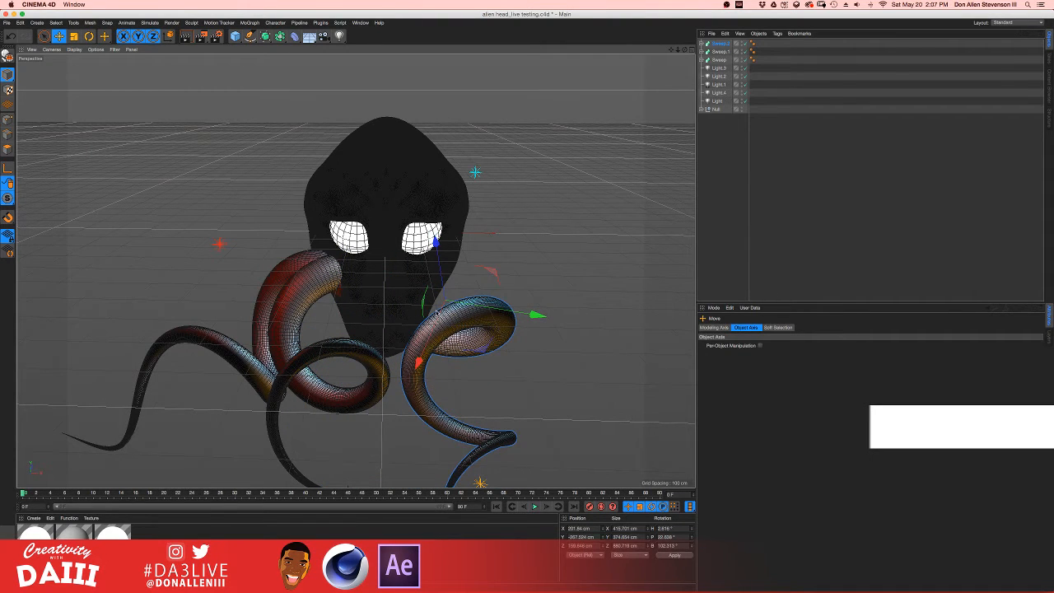
{"action": "key", "text": "r"}
{"action": "left_click_drag", "start_coordinate": [435, 313], "coordinate": [472, 303]}
- Move the newest tentacle in against the head, to about X -12 cm and Y -105 cm
{"action": "key", "text": "t"}
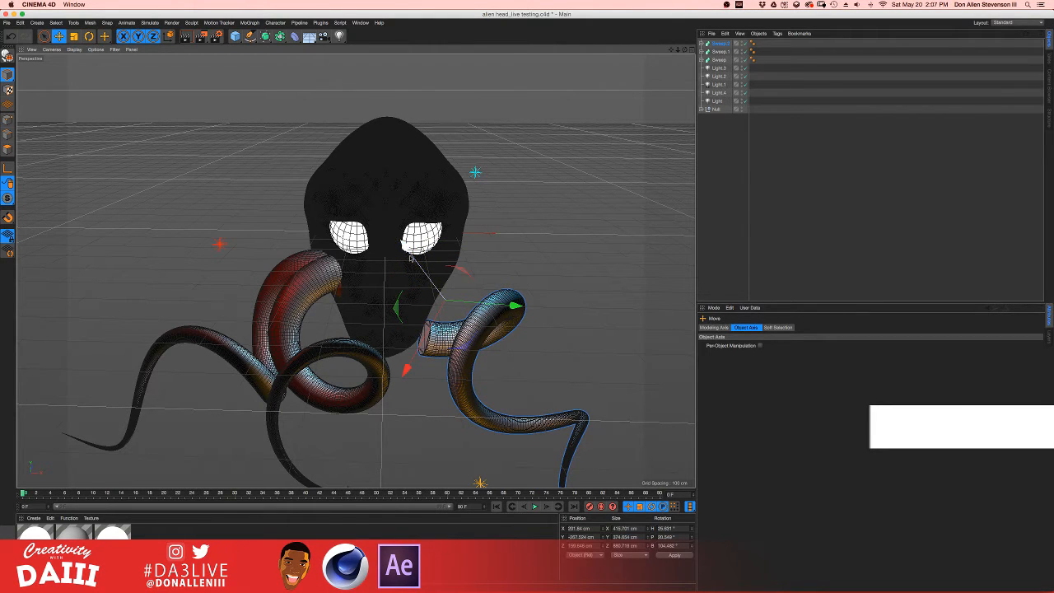
{"action": "left_click_drag", "start_coordinate": [406, 260], "coordinate": [401, 266]}
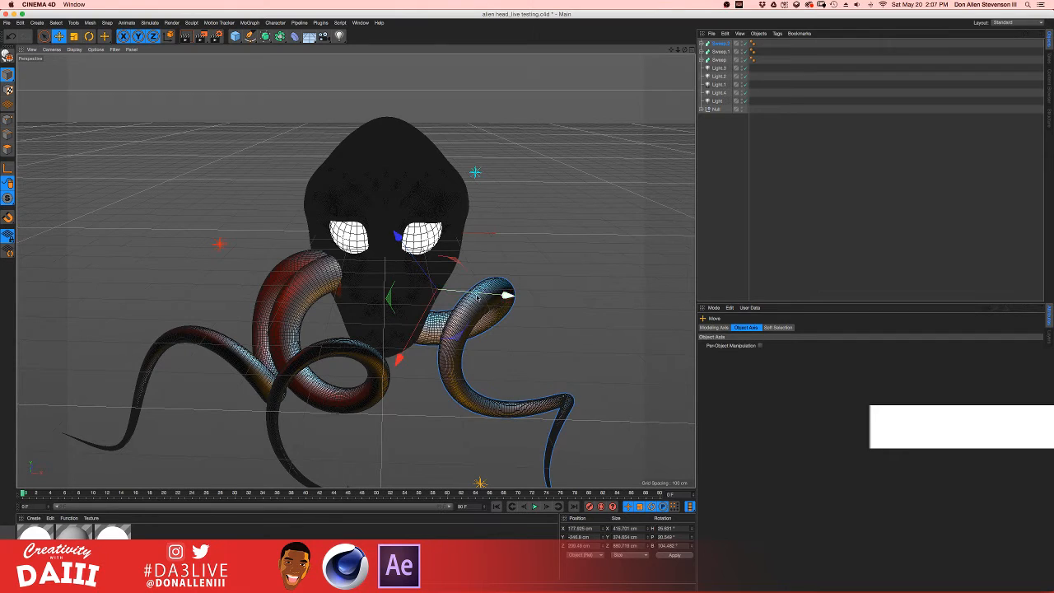
{"action": "left_click_drag", "start_coordinate": [478, 297], "coordinate": [417, 306]}
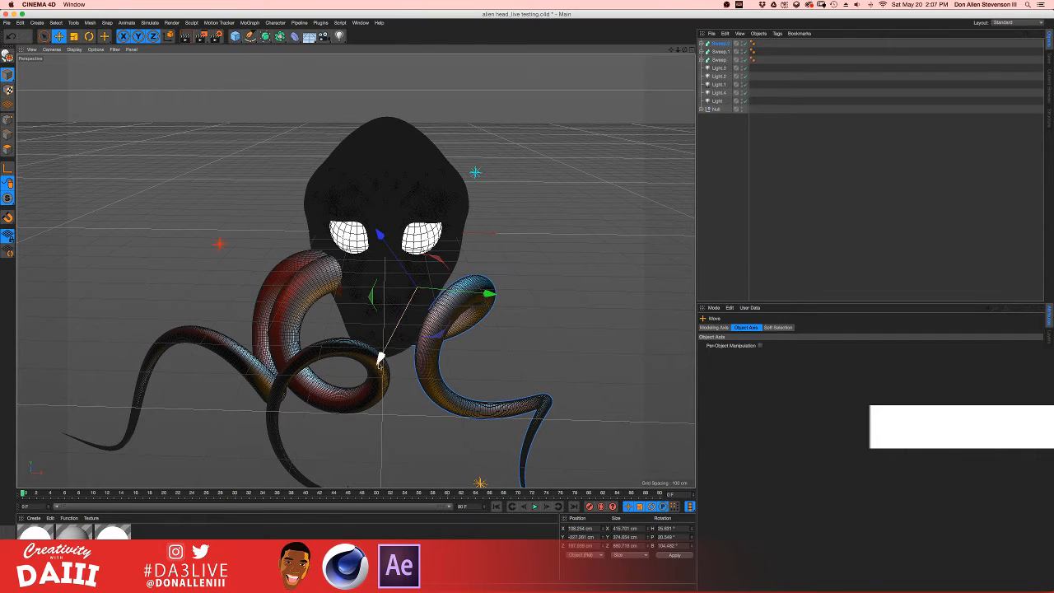
{"action": "left_click_drag", "start_coordinate": [378, 363], "coordinate": [393, 337]}
{"action": "left_click_drag", "start_coordinate": [398, 275], "coordinate": [255, 282], "text": "alt"}
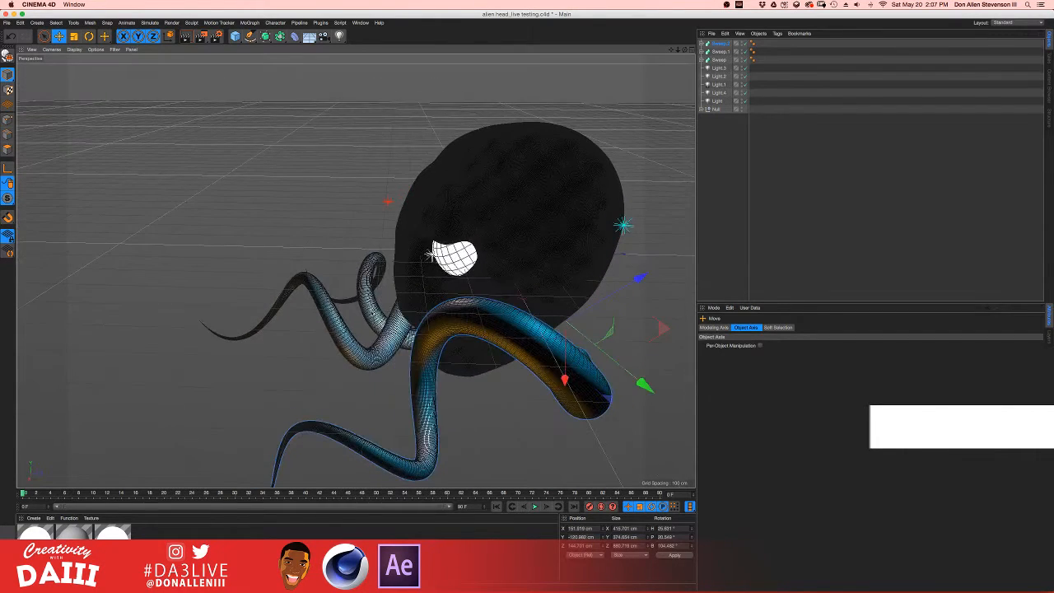
{"action": "left_click_drag", "start_coordinate": [651, 371], "coordinate": [340, 337]}
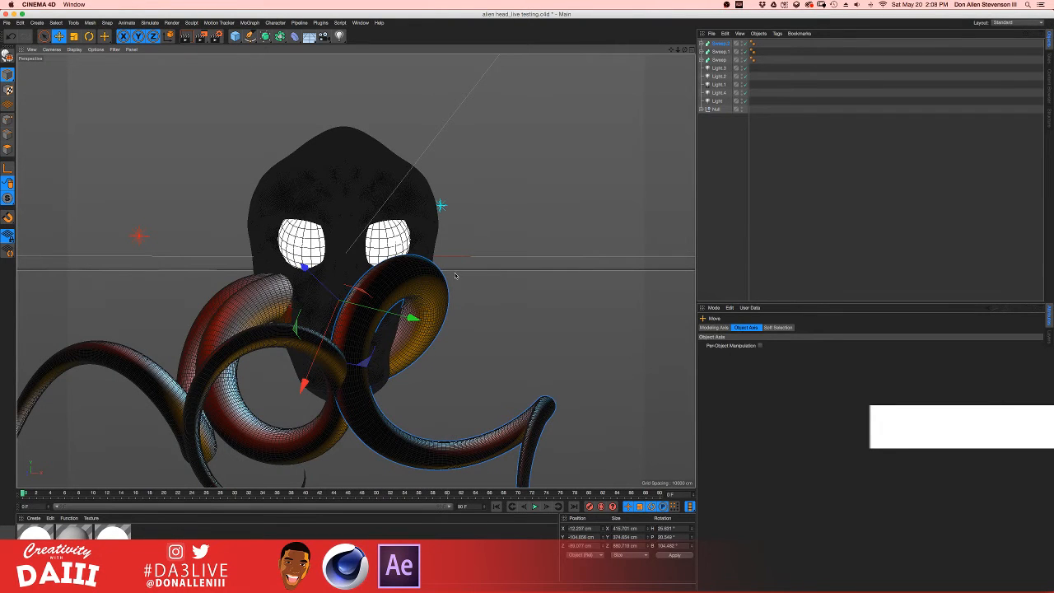
- Rotate the third tentacle so that it curls outward from its side of the jaw
{"action": "left_click_drag", "start_coordinate": [455, 275], "coordinate": [352, 320], "text": "alt"}
{"action": "key", "text": "r"}
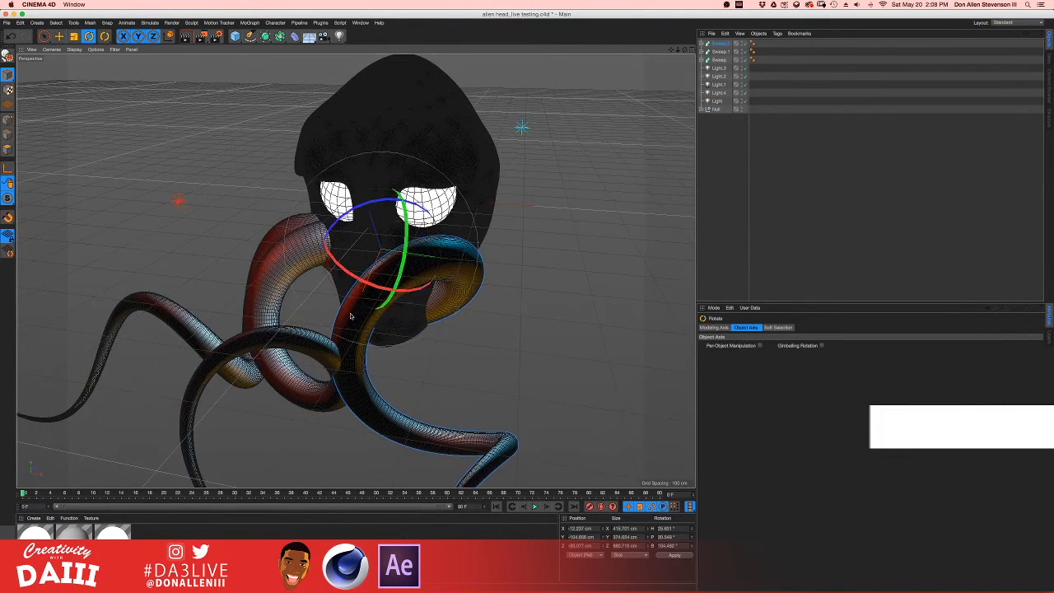
{"action": "left_click_drag", "start_coordinate": [353, 273], "coordinate": [652, 181]}
- Duplicate the third tentacle and place the rotated copy farther outward, at about X 77 cm and Y -160 cm
{"action": "left_click_drag", "start_coordinate": [726, 59], "coordinate": [721, 42]}
{"action": "left_click_drag", "start_coordinate": [366, 280], "coordinate": [382, 237]}
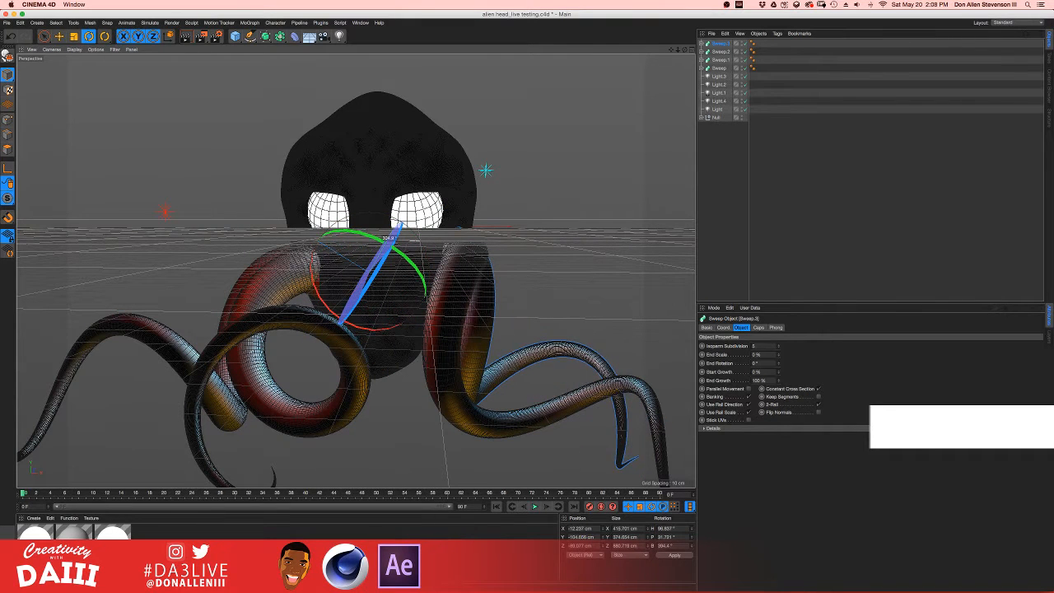
{"action": "key", "text": "e"}
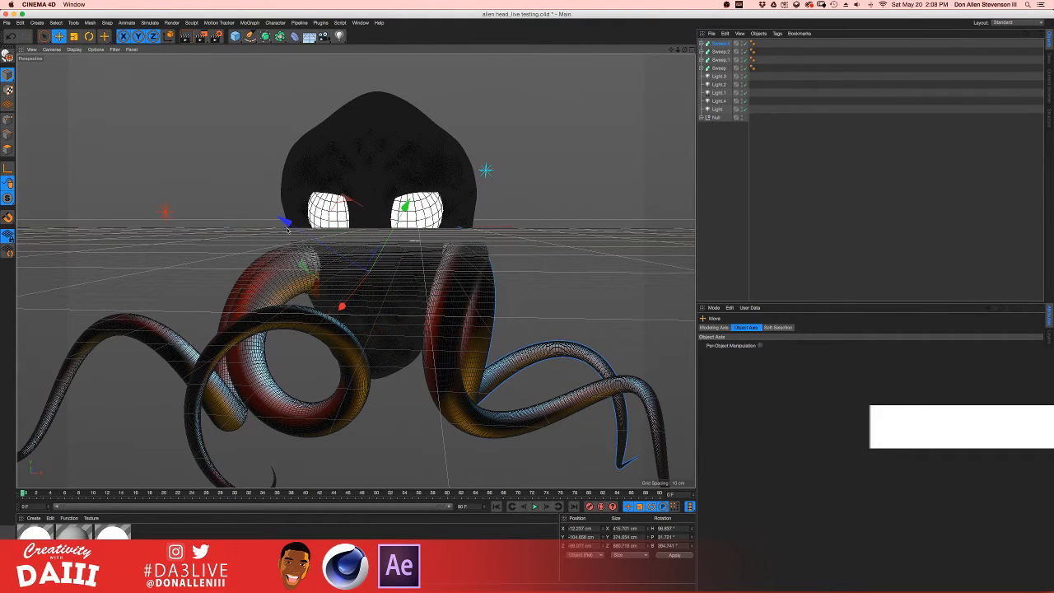
{"action": "left_click_drag", "start_coordinate": [288, 229], "coordinate": [310, 237]}
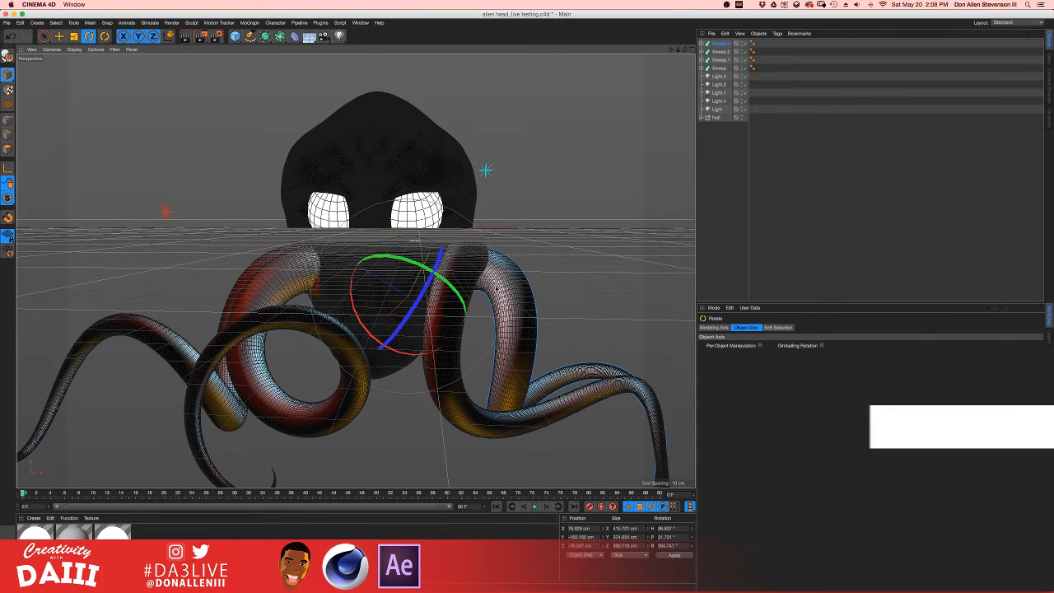
- Rotate the fourth tentacle so that it arches outward behind the third one
{"action": "left_click_drag", "start_coordinate": [495, 286], "coordinate": [495, 269]}
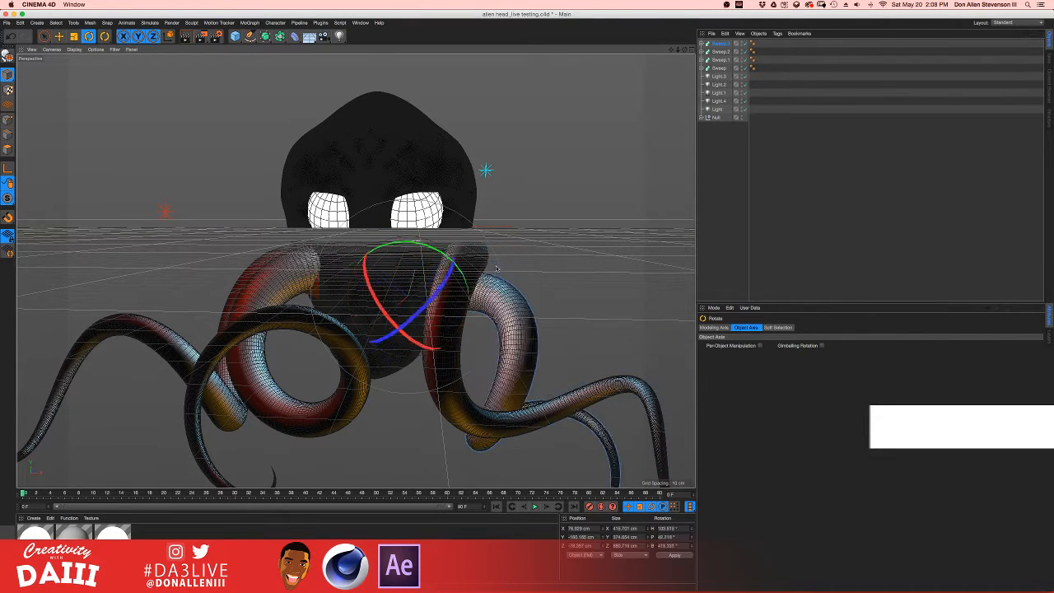
{"action": "left_click_drag", "start_coordinate": [524, 325], "coordinate": [463, 334]}
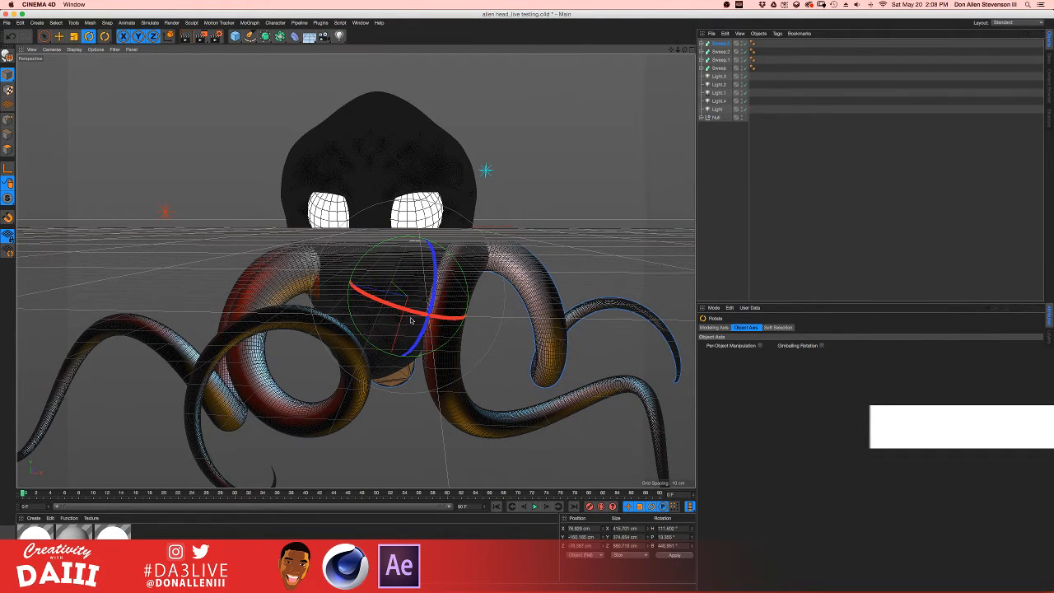
{"action": "left_click_drag", "start_coordinate": [438, 282], "coordinate": [400, 286]}
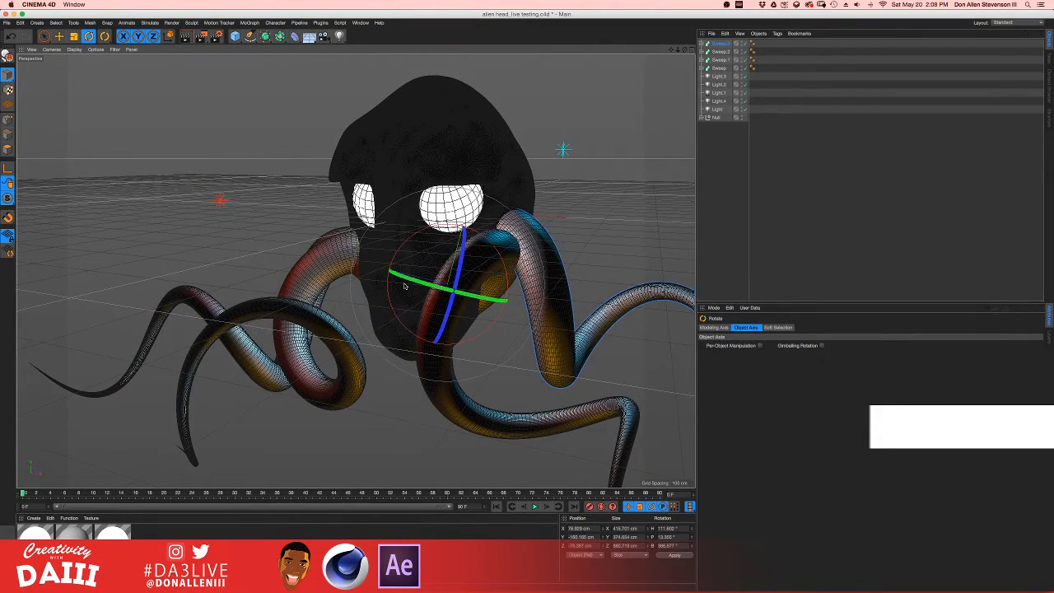
{"action": "left_click_drag", "start_coordinate": [388, 258], "coordinate": [400, 236], "text": "alt"}
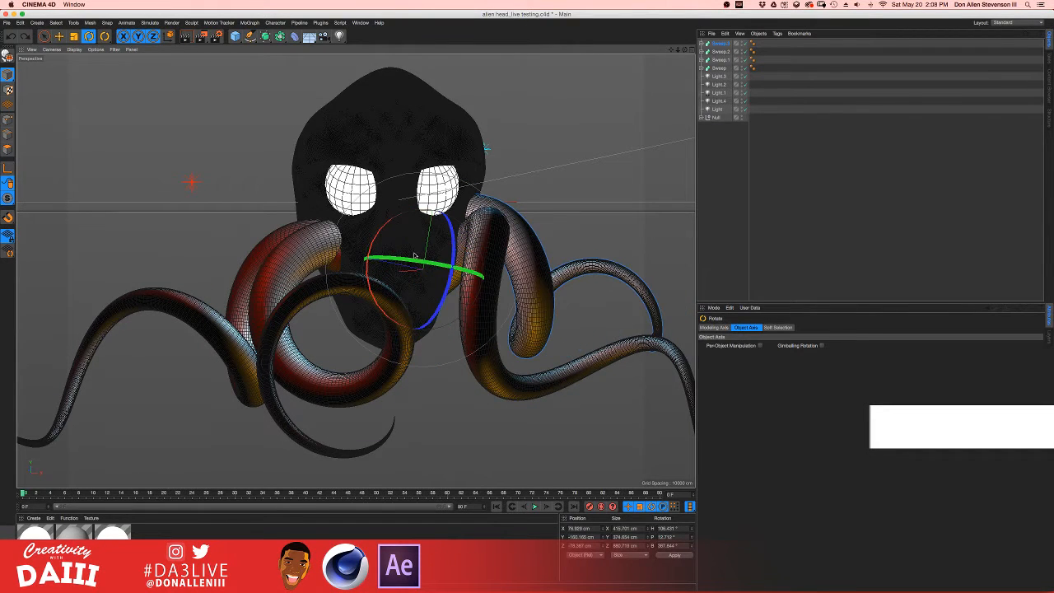
- Move the fourth tentacle against the side of the head, to about X 120 cm and Y -233 cm
{"action": "key", "text": "e"}
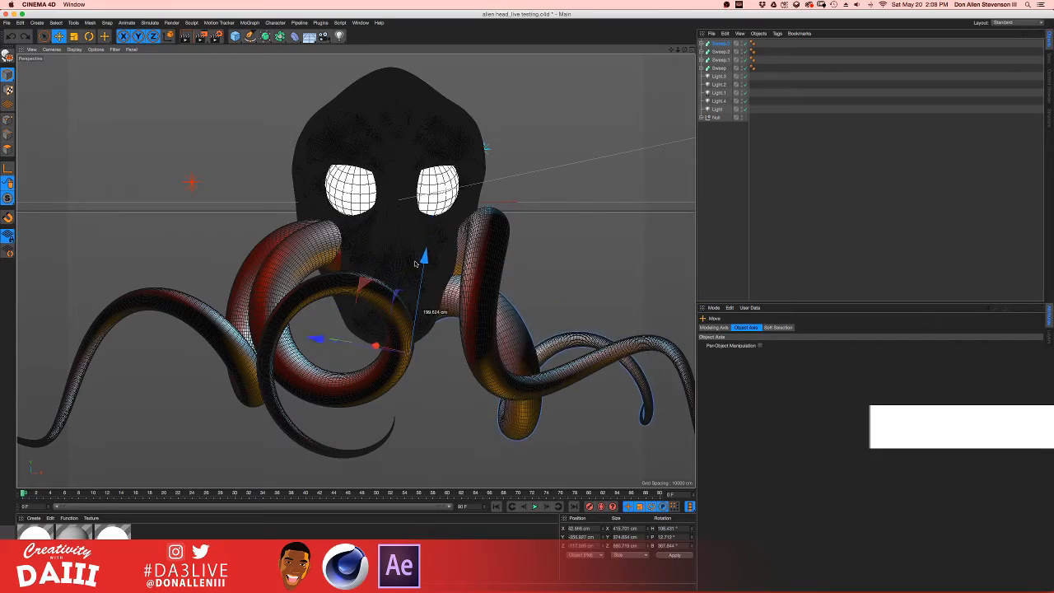
{"action": "left_click_drag", "start_coordinate": [435, 190], "coordinate": [422, 269], "text": "alt"}
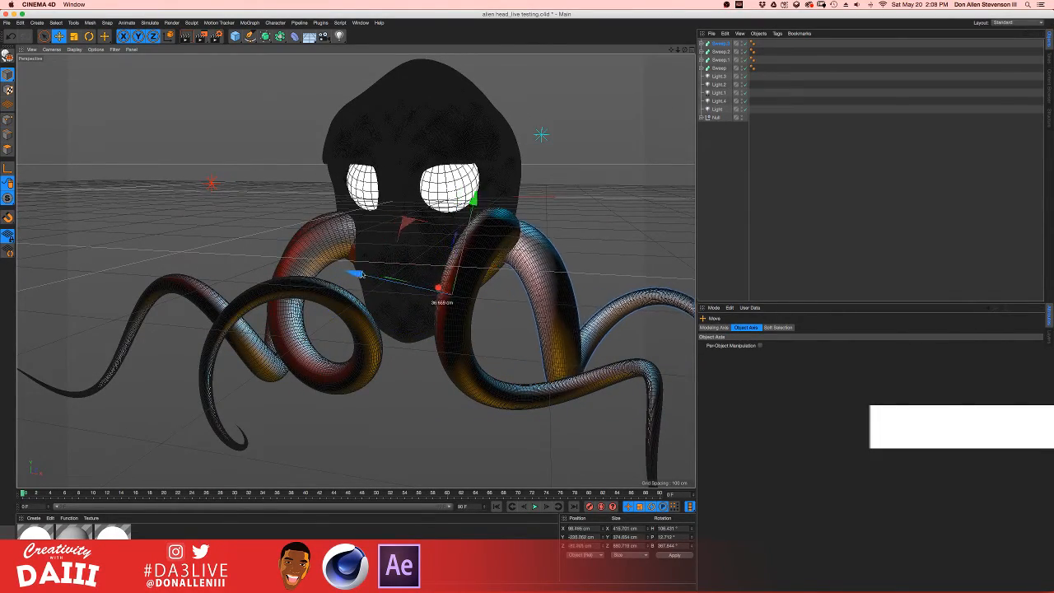
{"action": "left_click_drag", "start_coordinate": [374, 277], "coordinate": [406, 233], "text": "alt"}
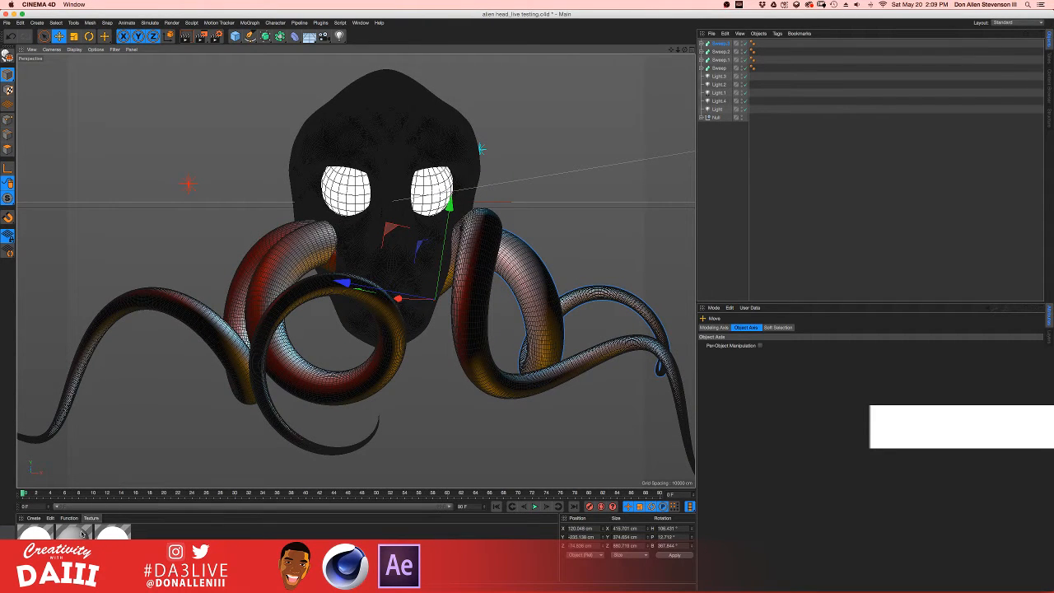
- Apply the head's dark material Mat to all four Sweep tentacles
{"action": "left_click_drag", "start_coordinate": [82, 533], "coordinate": [216, 358]}
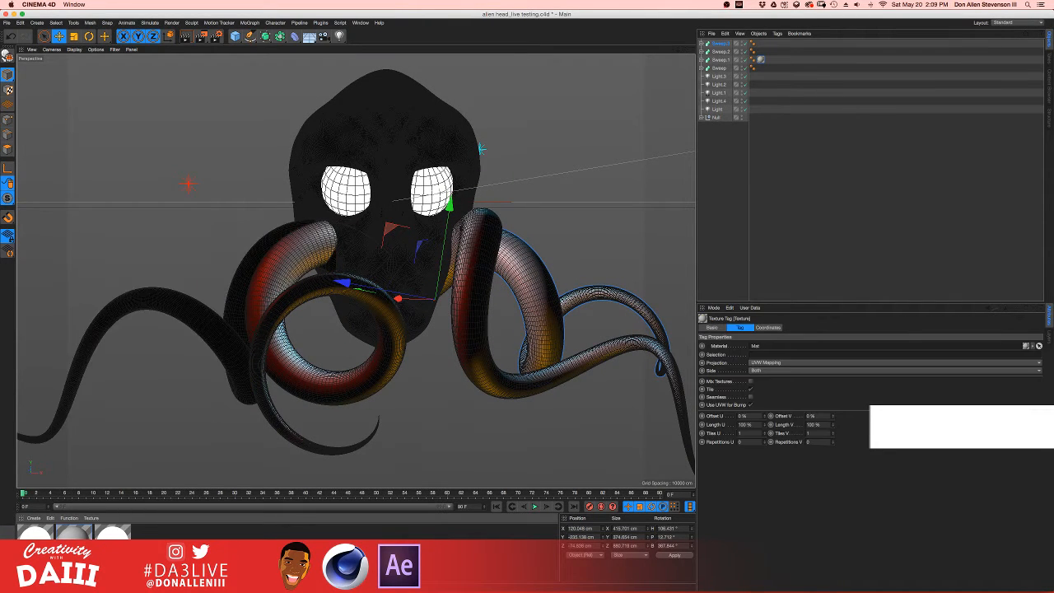
{"action": "left_click_drag", "start_coordinate": [301, 406], "coordinate": [303, 388]}
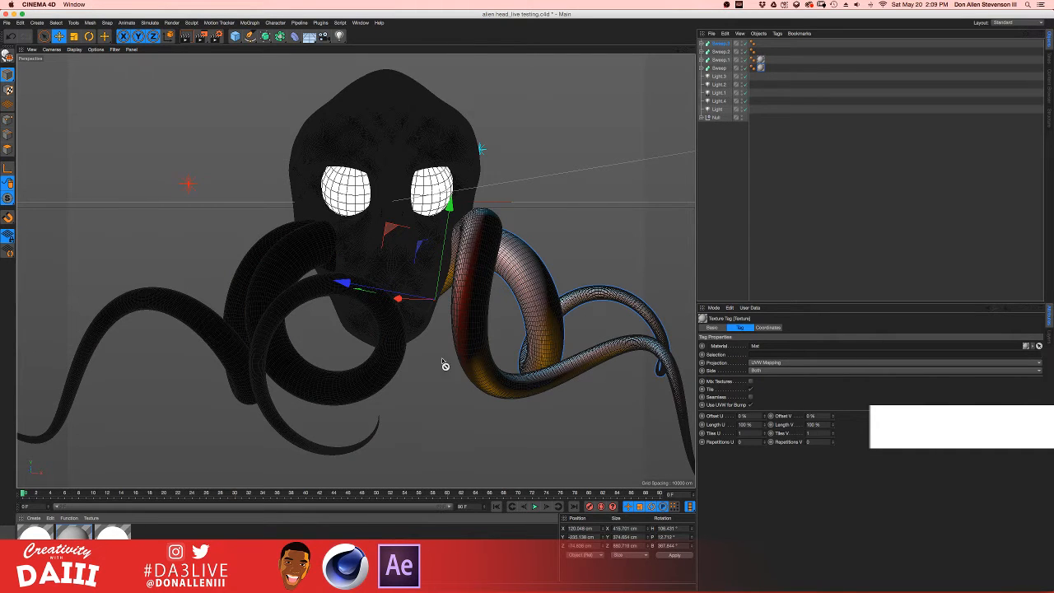
{"action": "left_click_drag", "start_coordinate": [445, 365], "coordinate": [457, 356]}
{"action": "left_click_drag", "start_coordinate": [121, 529], "coordinate": [545, 325]}
- Duplicate the fourth tentacle, lower the copy to about Y -373 cm and rotate it to curl beneath the chin
{"action": "left_click_drag", "start_coordinate": [411, 258], "coordinate": [441, 268], "text": "alt"}
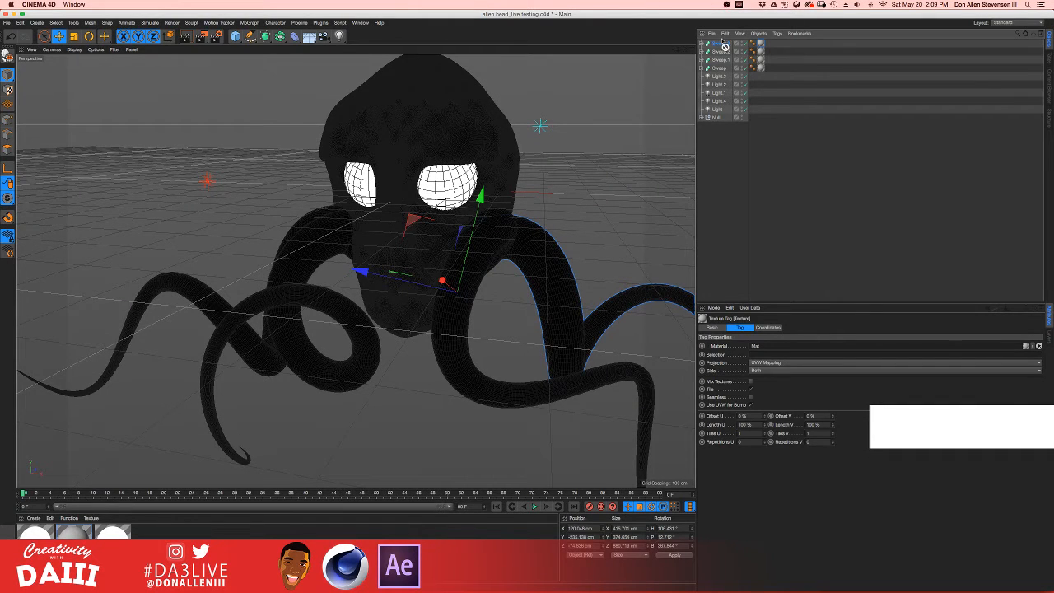
{"action": "left_click_drag", "start_coordinate": [720, 39], "coordinate": [721, 42], "text": "ctrl"}
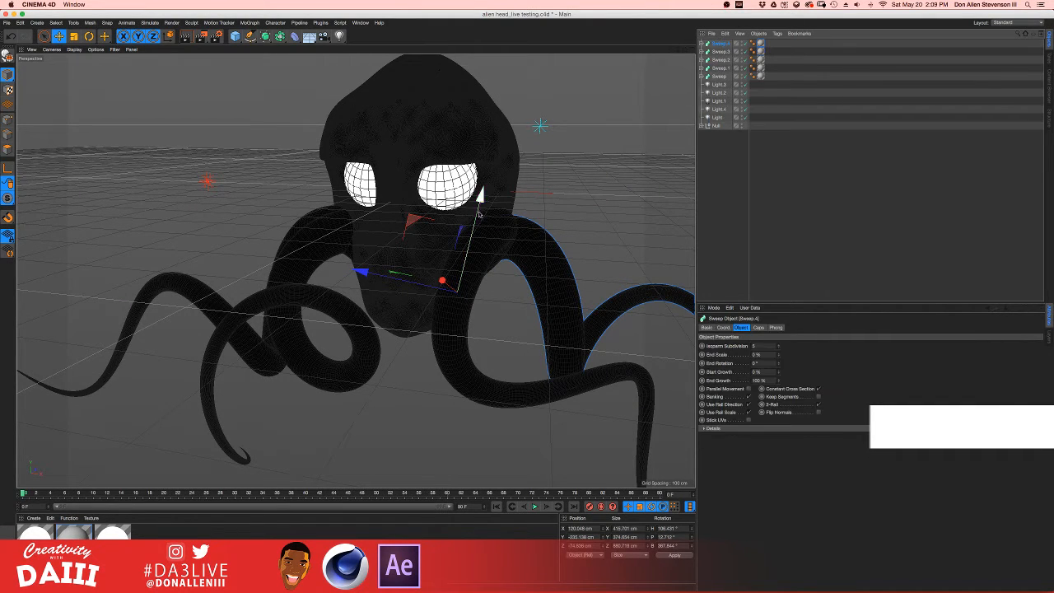
{"action": "left_click_drag", "start_coordinate": [479, 212], "coordinate": [456, 265]}
{"action": "key", "text": "r"}
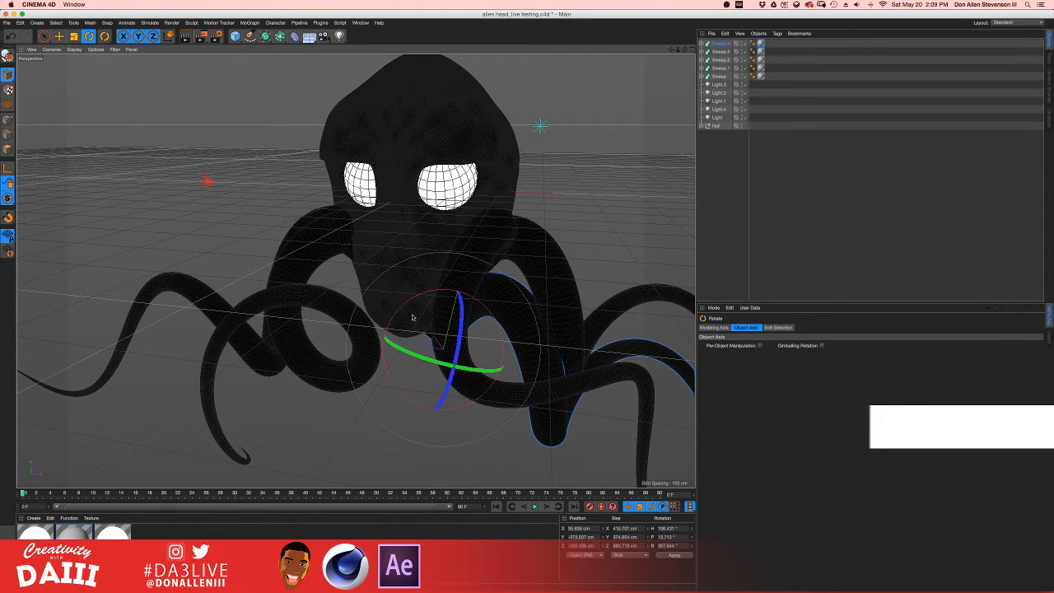
{"action": "left_click_drag", "start_coordinate": [485, 362], "coordinate": [464, 340]}
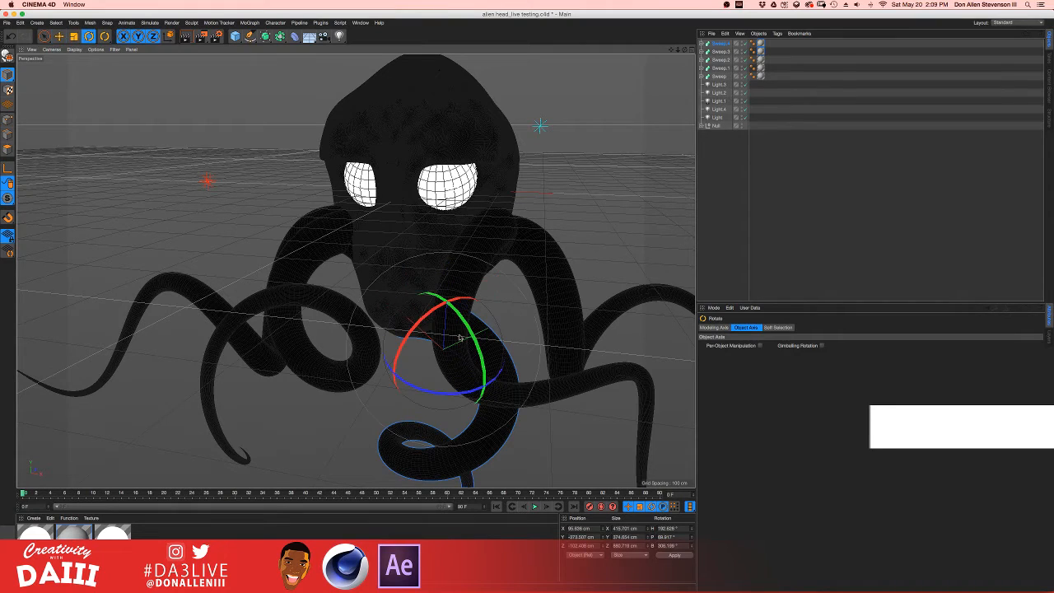
- Rotate the fifth tentacle so that it wraps beneath the chin and move it to about X -90 cm
{"action": "key", "text": "e"}
{"action": "left_click_drag", "start_coordinate": [412, 305], "coordinate": [606, 230]}
{"action": "key", "text": "r"}
{"action": "left_click_drag", "start_coordinate": [346, 333], "coordinate": [543, 273]}
{"action": "key", "text": "e"}
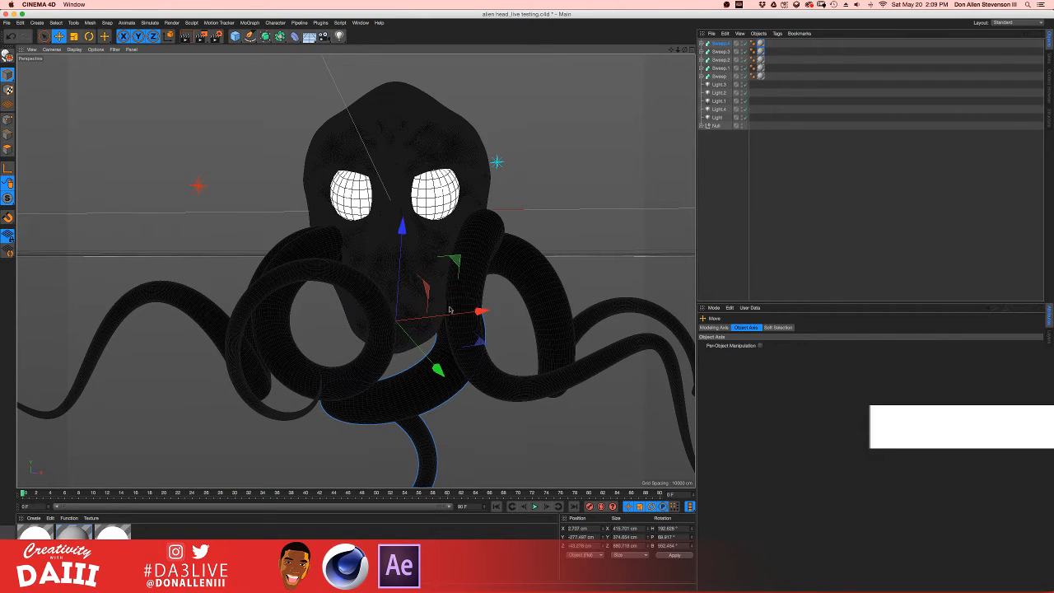
{"action": "left_click_drag", "start_coordinate": [451, 270], "coordinate": [389, 294], "text": "alt"}
- Narrow the editor window to check the live chat behind it and restore the window's full width
{"action": "left_click_drag", "start_coordinate": [1051, 227], "coordinate": [791, 222]}
{"action": "left_click", "coordinate": [865, 268]}
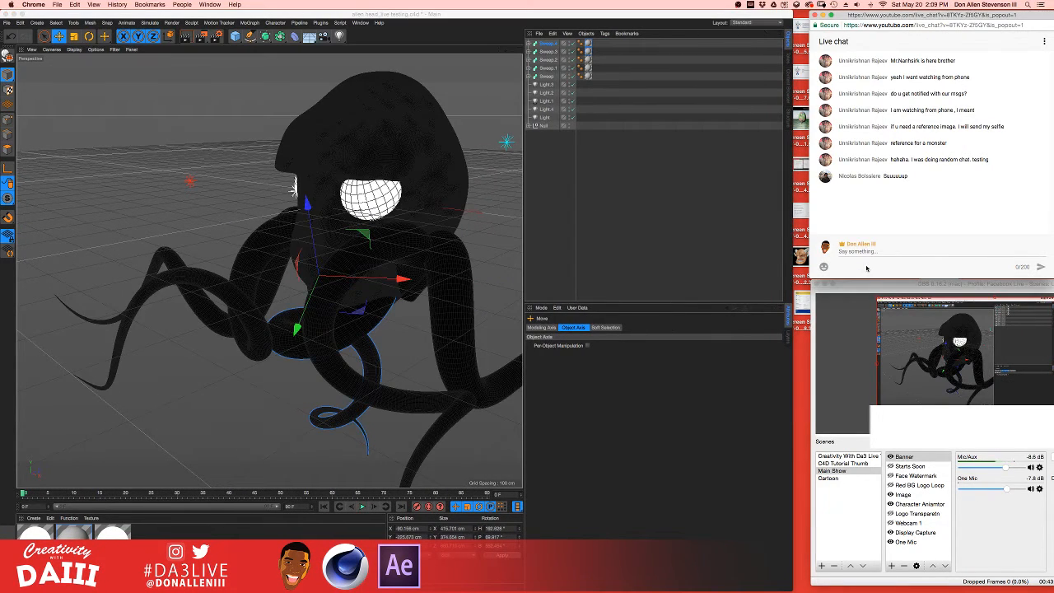
{"action": "left_click", "coordinate": [791, 224]}
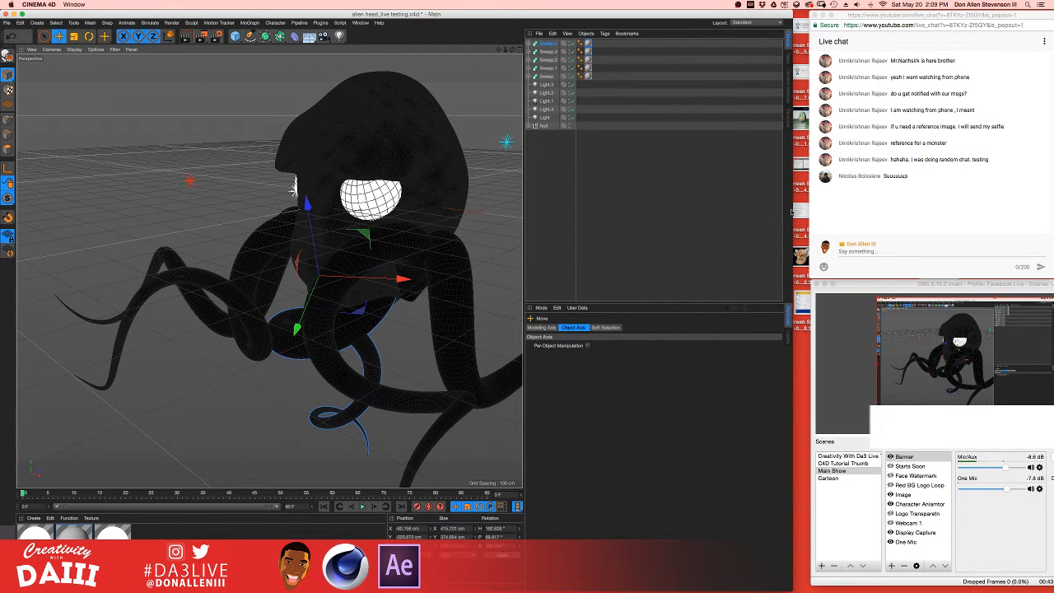
{"action": "left_click_drag", "start_coordinate": [792, 210], "coordinate": [1051, 210]}
- Move the fifth tentacle to about X -120 cm and Y -237 cm under the jaw and test-render the view
{"action": "left_click_drag", "start_coordinate": [397, 294], "coordinate": [280, 257], "text": "alt"}
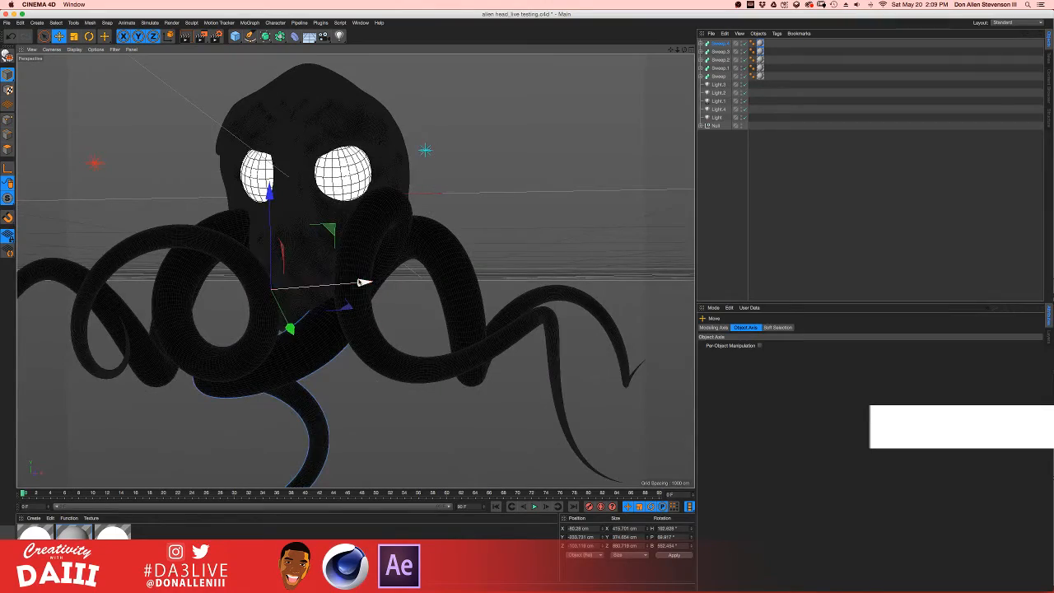
{"action": "left_click_drag", "start_coordinate": [358, 284], "coordinate": [406, 242], "text": "alt"}
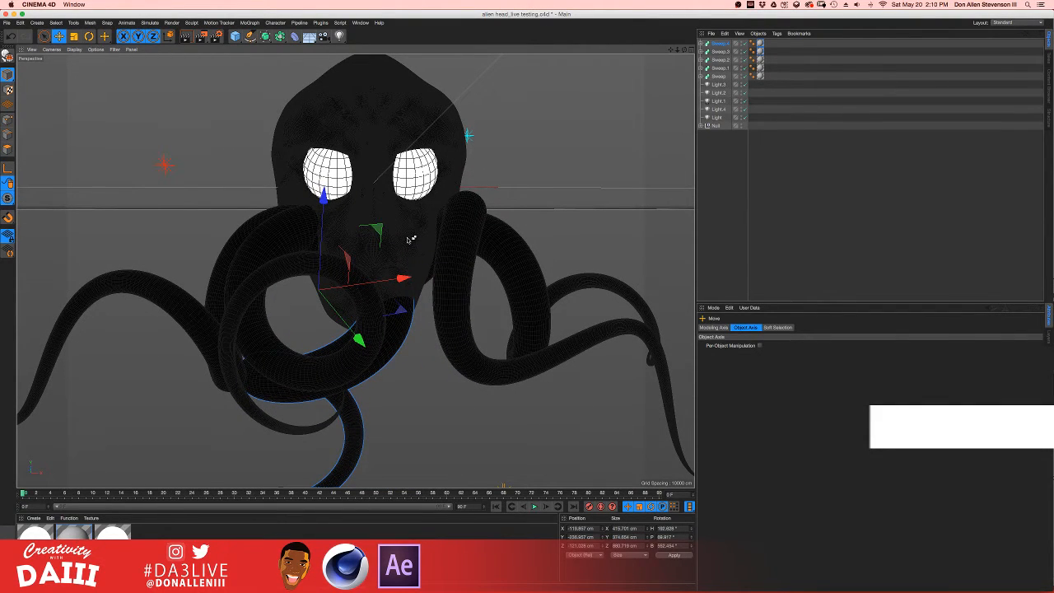
{"action": "key", "text": "super+r"}
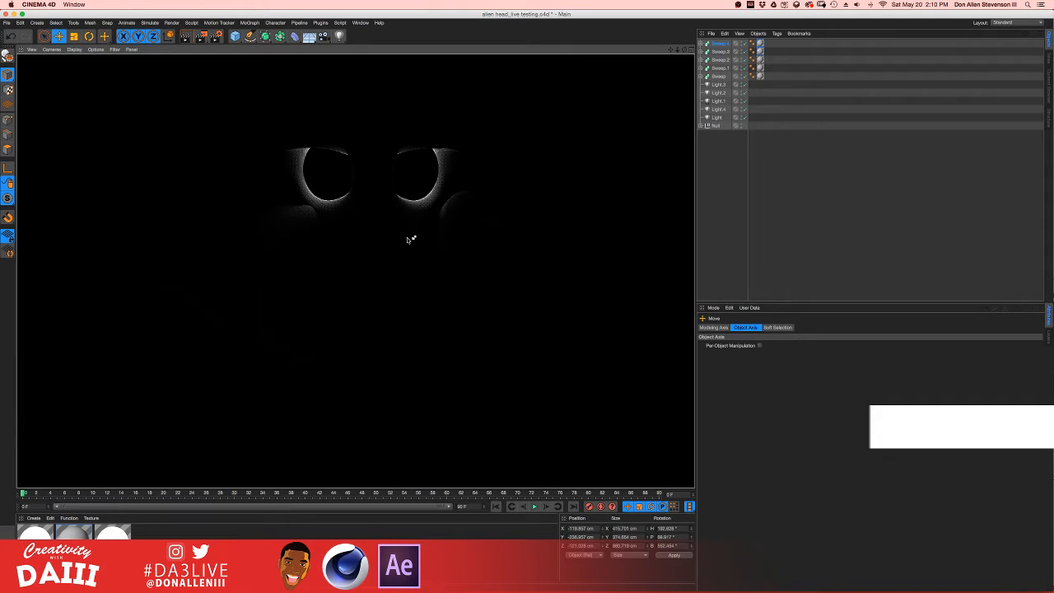
{"action": "key", "text": "alt+r"}
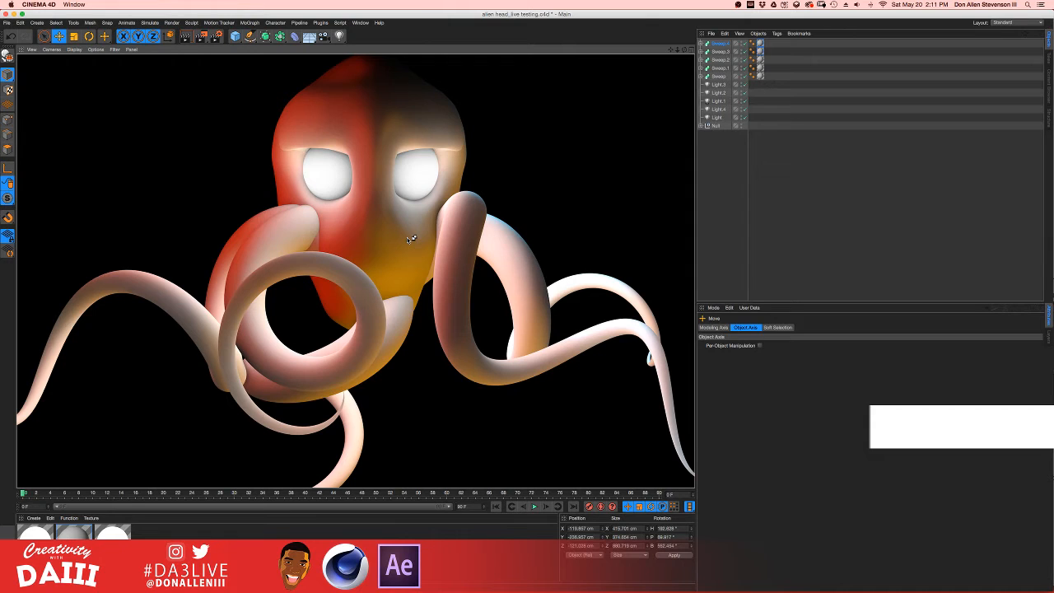
{"action": "left_click", "coordinate": [406, 237]}
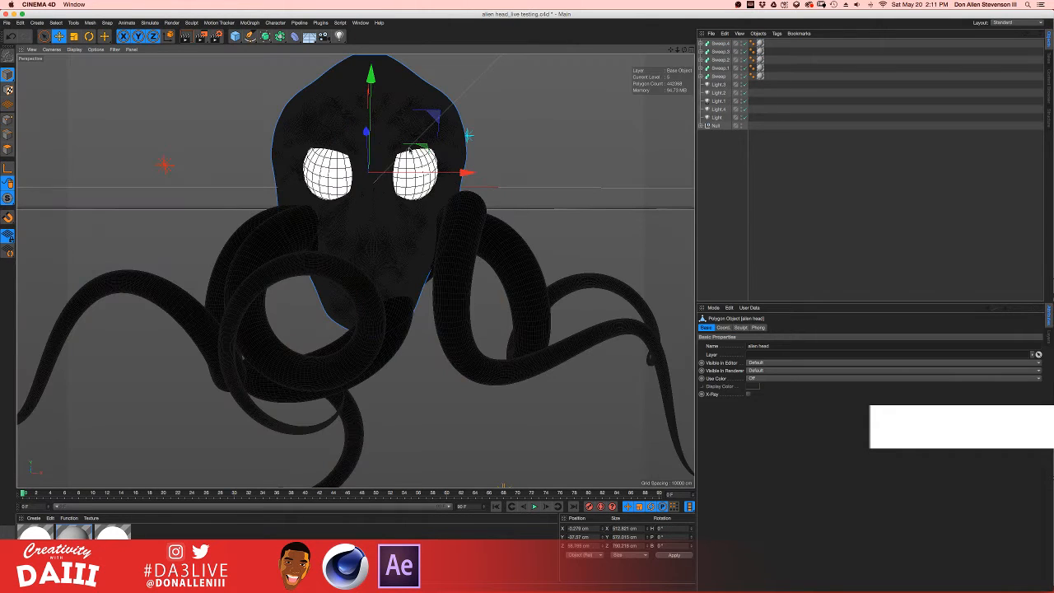
- Select both eye ball spheres inside the Null and scale them up together in the sockets
{"action": "left_click_drag", "start_coordinate": [406, 237], "coordinate": [404, 188], "text": "alt"}
{"action": "left_click", "coordinate": [404, 188]}
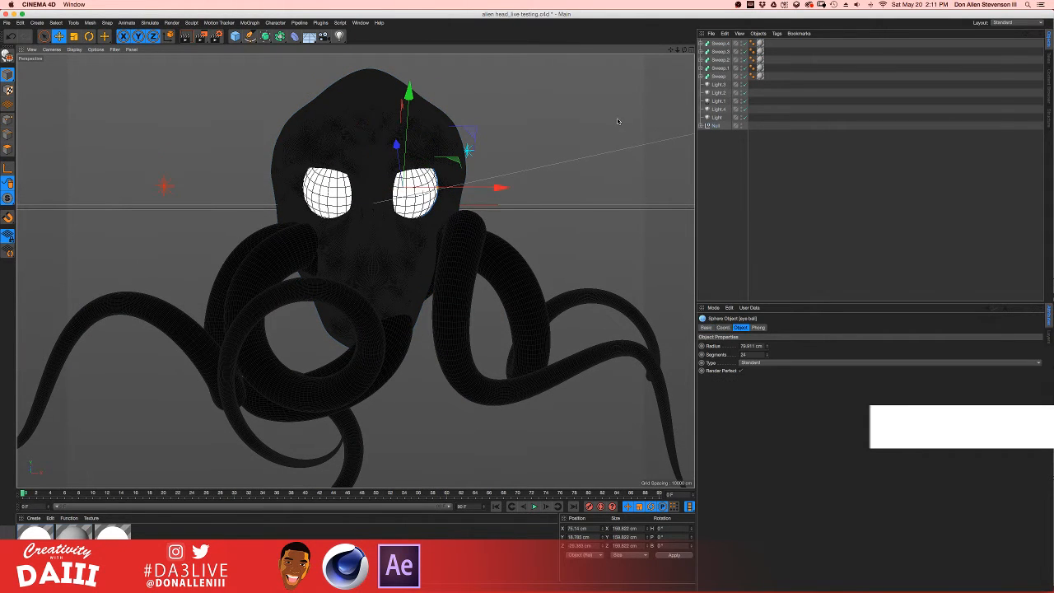
{"action": "left_click", "coordinate": [715, 125]}
{"action": "left_click", "coordinate": [701, 125]}
{"action": "left_click", "coordinate": [722, 135]}
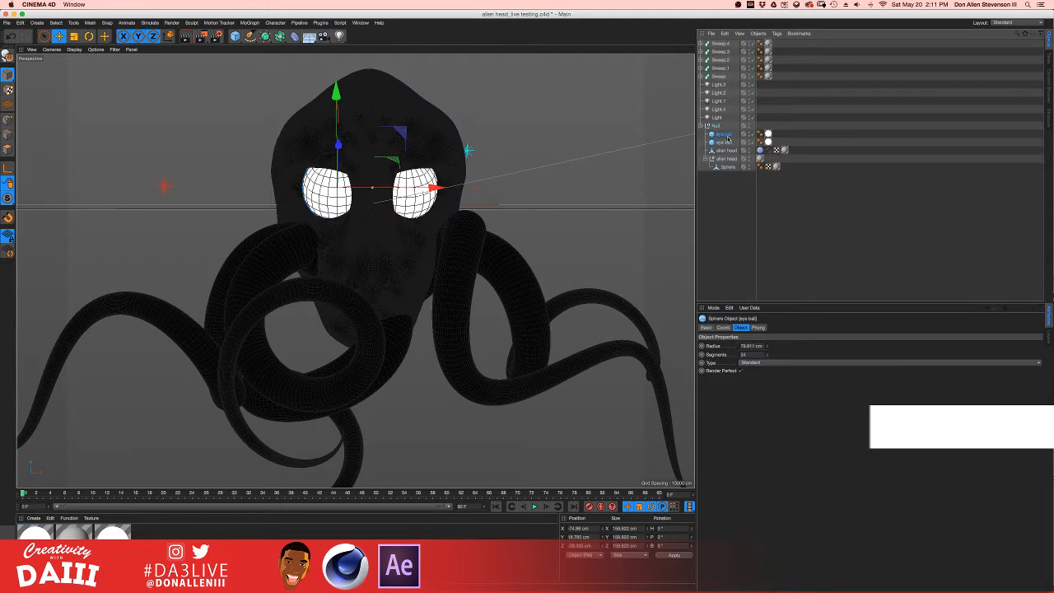
{"action": "left_click", "coordinate": [728, 143], "text": "shift"}
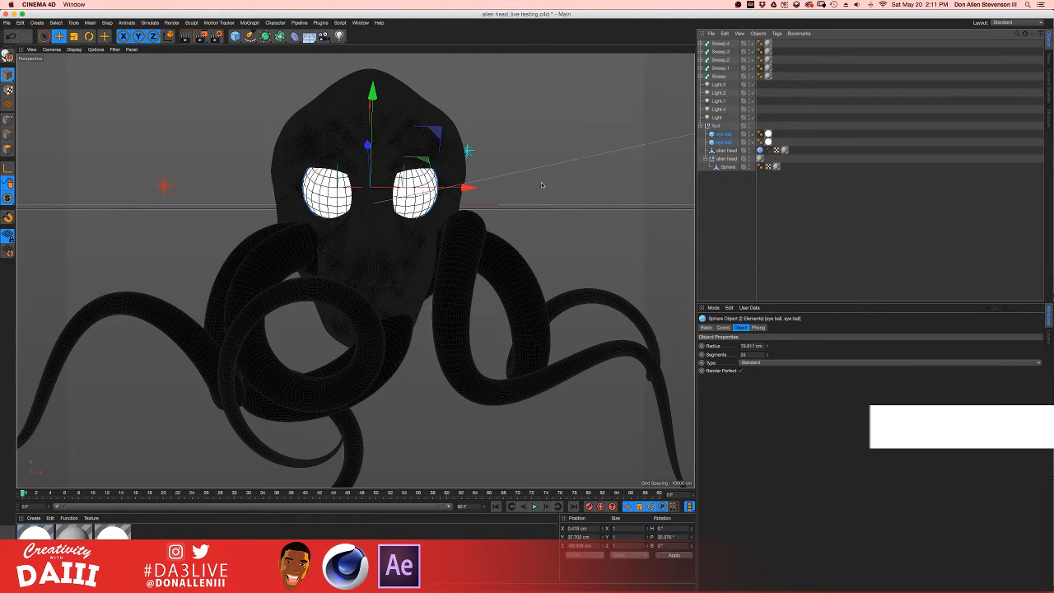
{"action": "key", "text": "t"}
{"action": "left_click_drag", "start_coordinate": [542, 185], "coordinate": [508, 95]}
{"action": "left_click", "coordinate": [539, 120]}
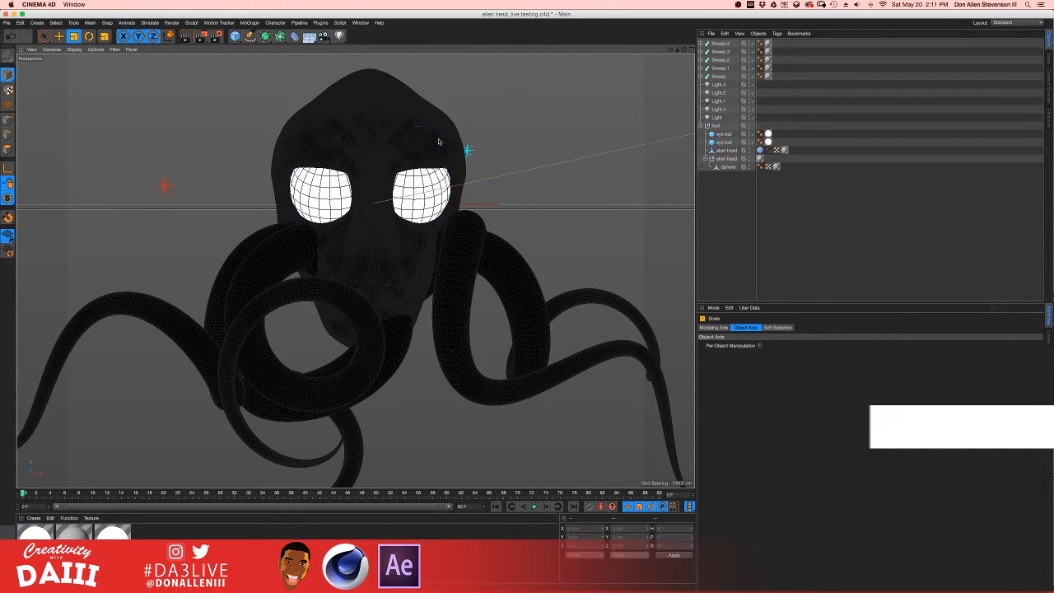
{"action": "mouse_move", "coordinate": [386, 146]}
{"action": "left_mouse_down", "text": "alt"}
{"action": "mouse_move", "coordinate": [477, 177]}
{"action": "mouse_move", "coordinate": [351, 176]}
{"action": "mouse_move", "coordinate": [412, 165]}
{"action": "mouse_move", "coordinate": [354, 173]}
{"action": "mouse_move", "coordinate": [385, 145]}
{"action": "mouse_move", "coordinate": [374, 155]}
{"action": "left_mouse_up", "text": "alt"}
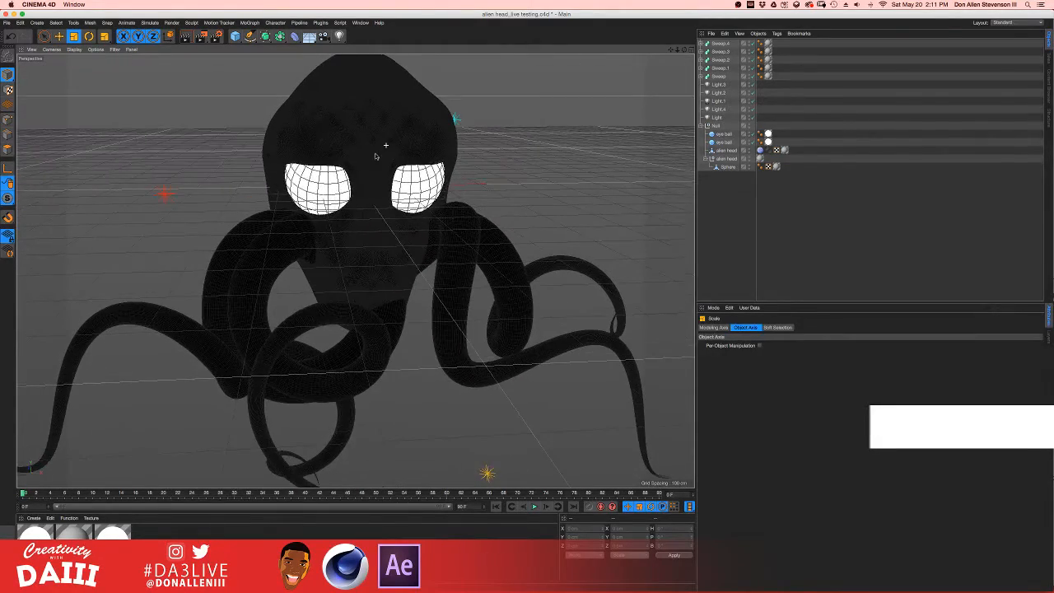
{"action": "left_click", "coordinate": [718, 75]}
{"action": "left_click", "coordinate": [721, 43], "text": "shift"}
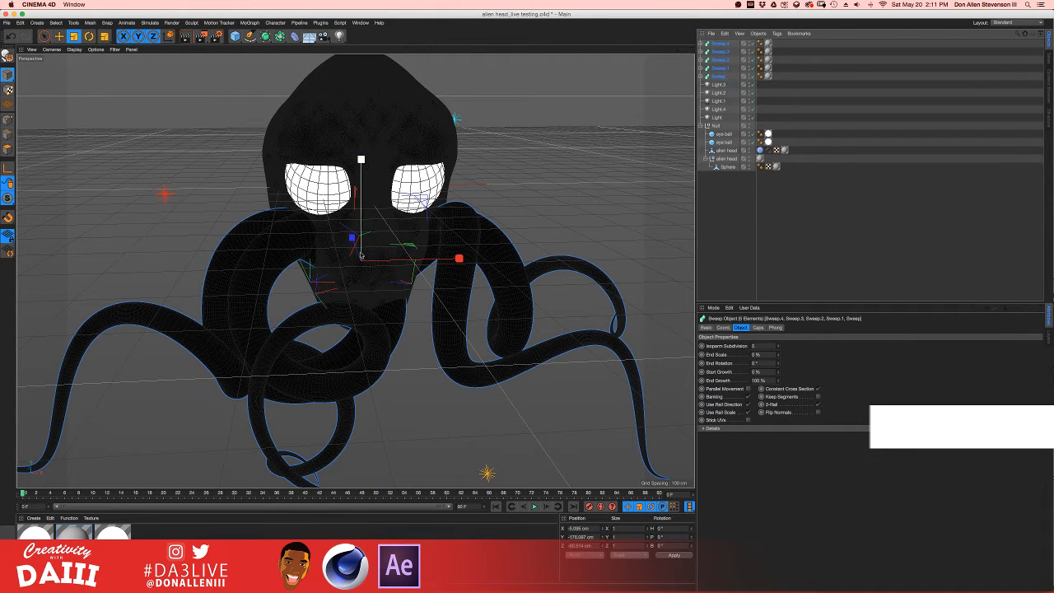
{"action": "mouse_move", "coordinate": [358, 259]}
{"action": "left_mouse_down", "text": "alt"}
{"action": "mouse_move", "coordinate": [357, 232]}
{"action": "mouse_move", "coordinate": [379, 238]}
{"action": "mouse_move", "coordinate": [362, 230]}
{"action": "mouse_move", "coordinate": [399, 200]}
{"action": "mouse_move", "coordinate": [379, 192]}
{"action": "mouse_move", "coordinate": [344, 224]}
{"action": "mouse_move", "coordinate": [318, 212]}
{"action": "mouse_move", "coordinate": [318, 224]}
{"action": "mouse_move", "coordinate": [361, 219]}
{"action": "mouse_move", "coordinate": [426, 238]}
{"action": "mouse_move", "coordinate": [387, 272]}
{"action": "mouse_move", "coordinate": [356, 247]}
{"action": "left_mouse_up", "text": "alt"}
{"action": "left_click", "coordinate": [831, 76]}
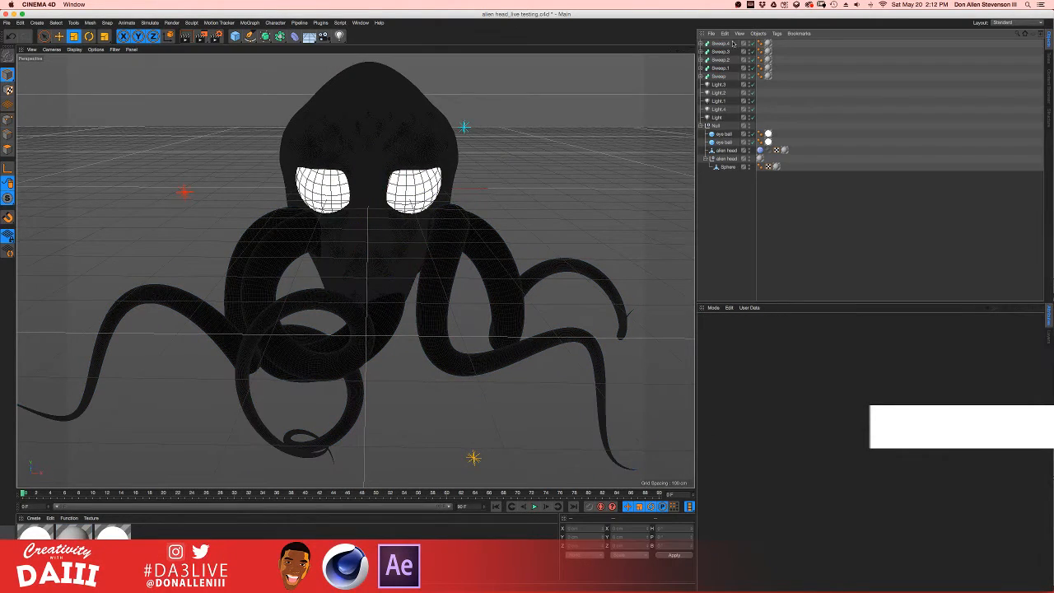
- Duplicate the fifth tentacle, Sweep.4, and rotate the copy to a heading of about 119°
{"action": "left_click", "coordinate": [731, 43]}
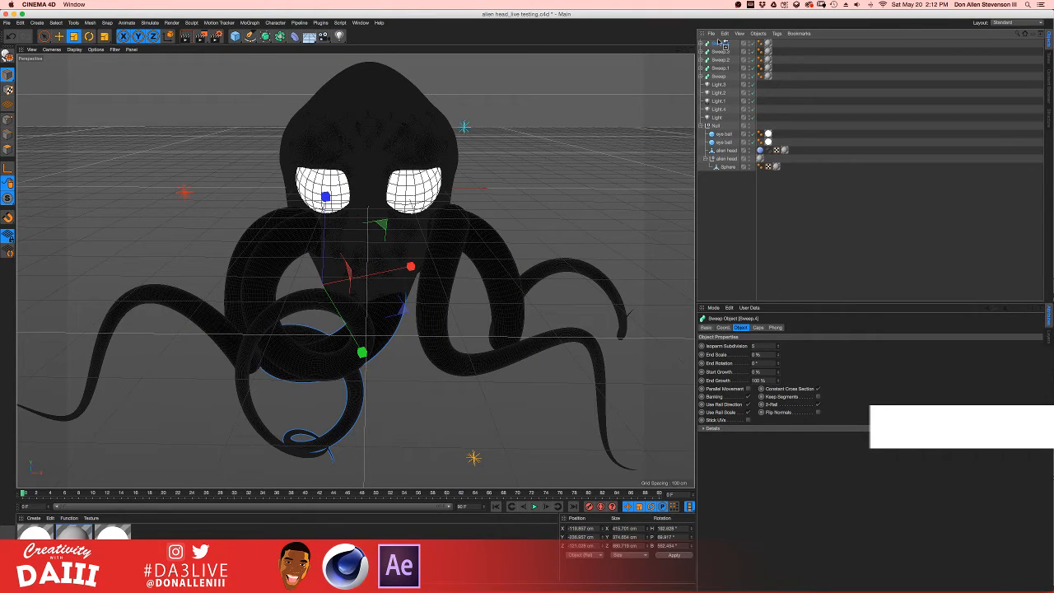
{"action": "key", "text": "super+c"}
{"action": "key", "text": "super+v"}
{"action": "key", "text": "r"}
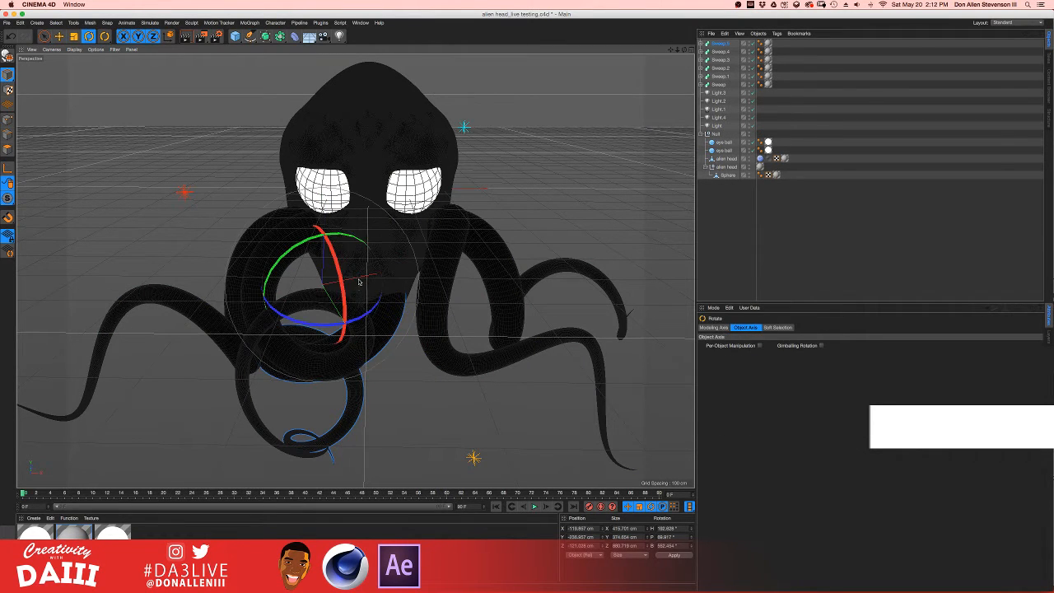
{"action": "left_click_drag", "start_coordinate": [358, 281], "coordinate": [363, 303]}
{"action": "key", "text": "e"}
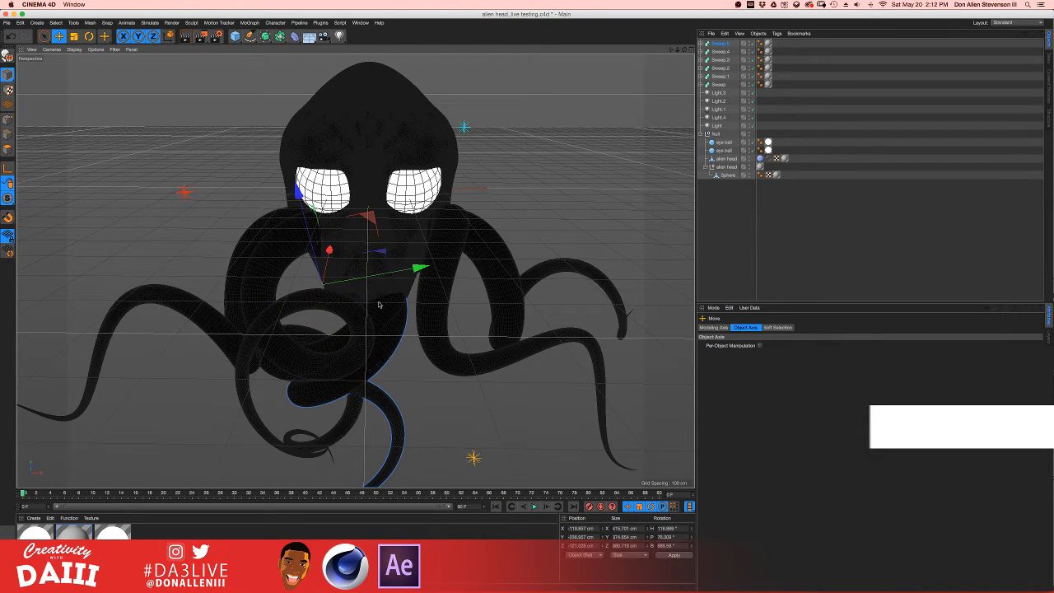
- Move and rotate the sixth tentacle to hang below the opposite side of the jaw, at about X 77 cm and Y -185 cm
{"action": "left_click_drag", "start_coordinate": [362, 223], "coordinate": [348, 311]}
{"action": "key", "text": "r"}
{"action": "key", "text": "e"}
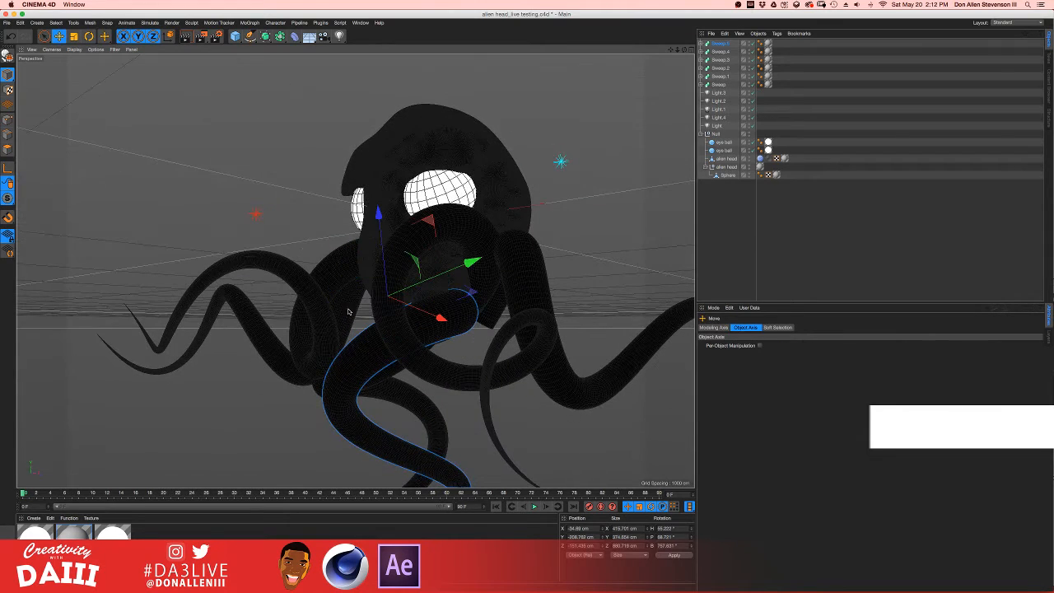
{"action": "left_click_drag", "start_coordinate": [444, 318], "coordinate": [472, 330]}
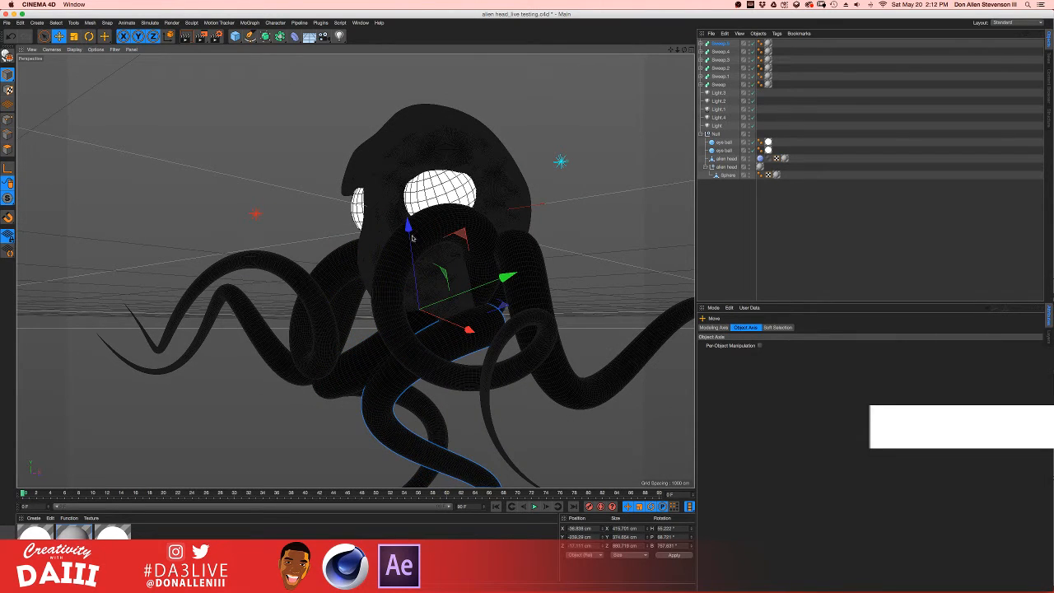
{"action": "left_click_drag", "start_coordinate": [409, 228], "coordinate": [308, 242]}
{"action": "key", "text": "r"}
{"action": "key", "text": "e"}
{"action": "mouse_move", "coordinate": [284, 219]}
{"action": "left_mouse_down", "text": "alt"}
{"action": "mouse_move", "coordinate": [317, 194]}
{"action": "mouse_move", "coordinate": [318, 241]}
{"action": "mouse_move", "coordinate": [362, 197]}
{"action": "mouse_move", "coordinate": [378, 204]}
{"action": "mouse_move", "coordinate": [278, 217]}
{"action": "left_mouse_up", "text": "alt"}
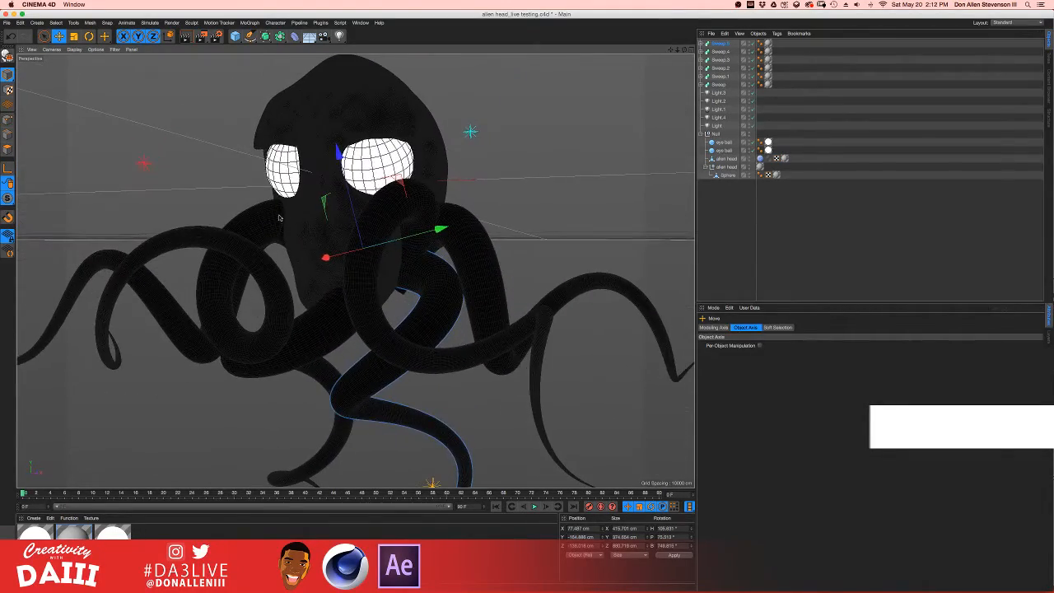
- Duplicate the sixth tentacle, shift the copy to about X -87 cm and rotate it so that its tip points upward
{"action": "left_click_drag", "start_coordinate": [719, 45], "coordinate": [719, 42], "text": "ctrl"}
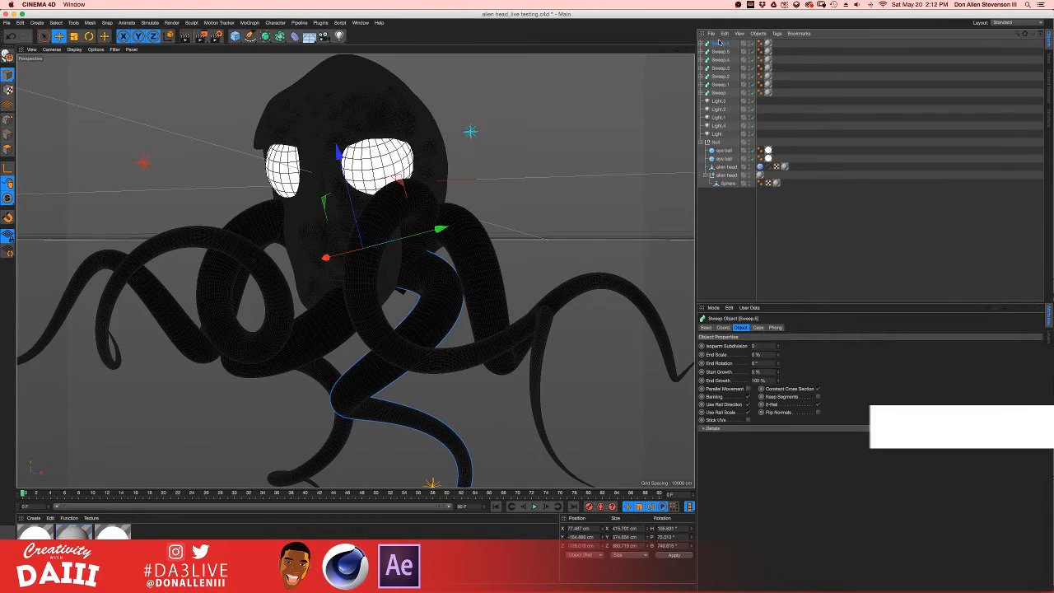
{"action": "left_click_drag", "start_coordinate": [438, 228], "coordinate": [292, 306]}
{"action": "key", "text": "r"}
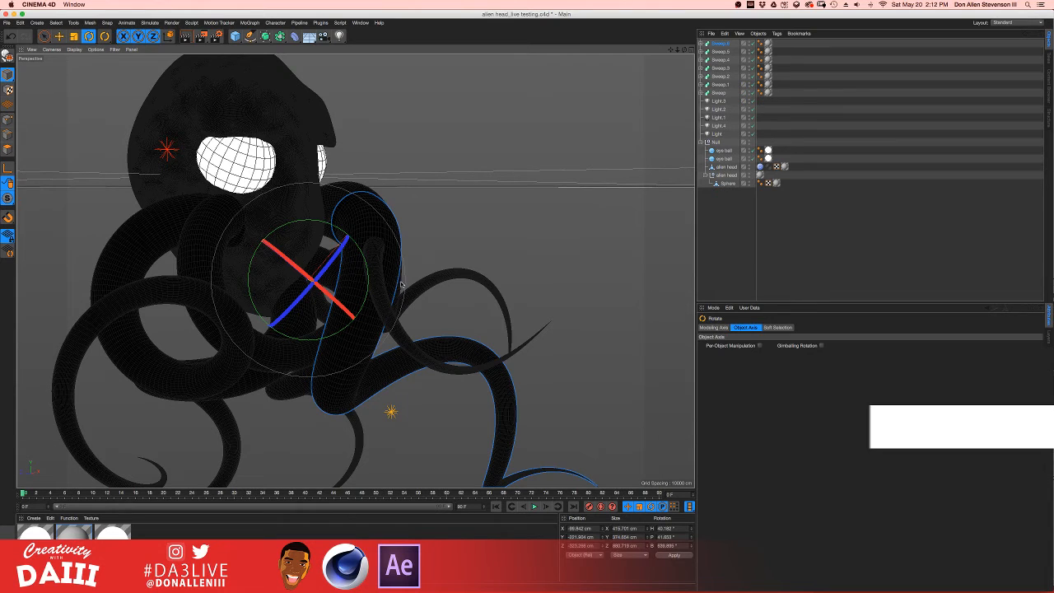
{"action": "left_click_drag", "start_coordinate": [368, 280], "coordinate": [306, 176]}
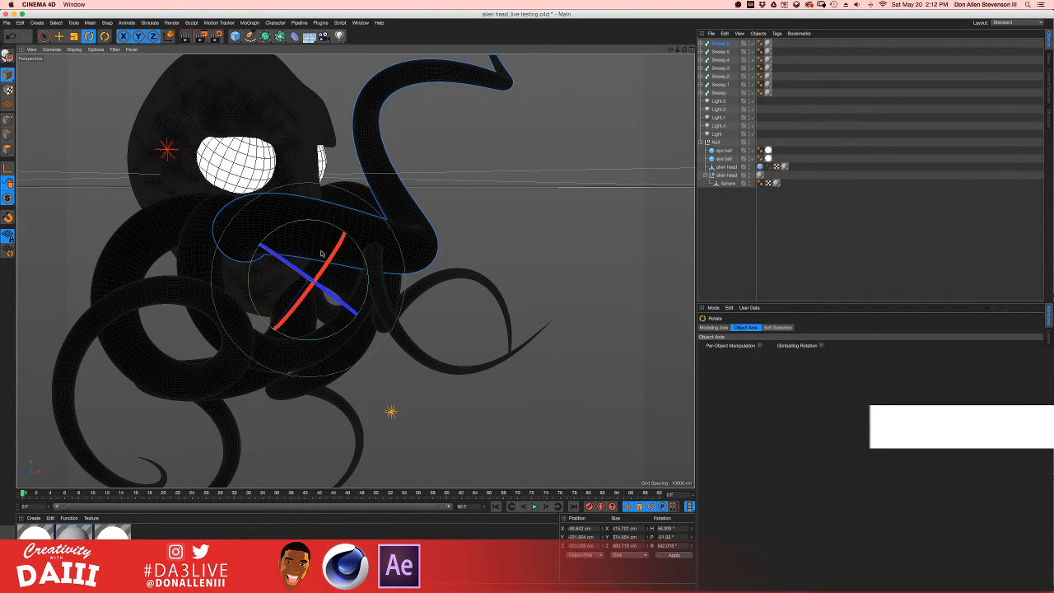
- Move the seventh tentacle out beside and behind the head, to about X 283 cm and Y -252 cm
{"action": "key", "text": "e"}
{"action": "left_click_drag", "start_coordinate": [321, 253], "coordinate": [327, 308], "text": "alt"}
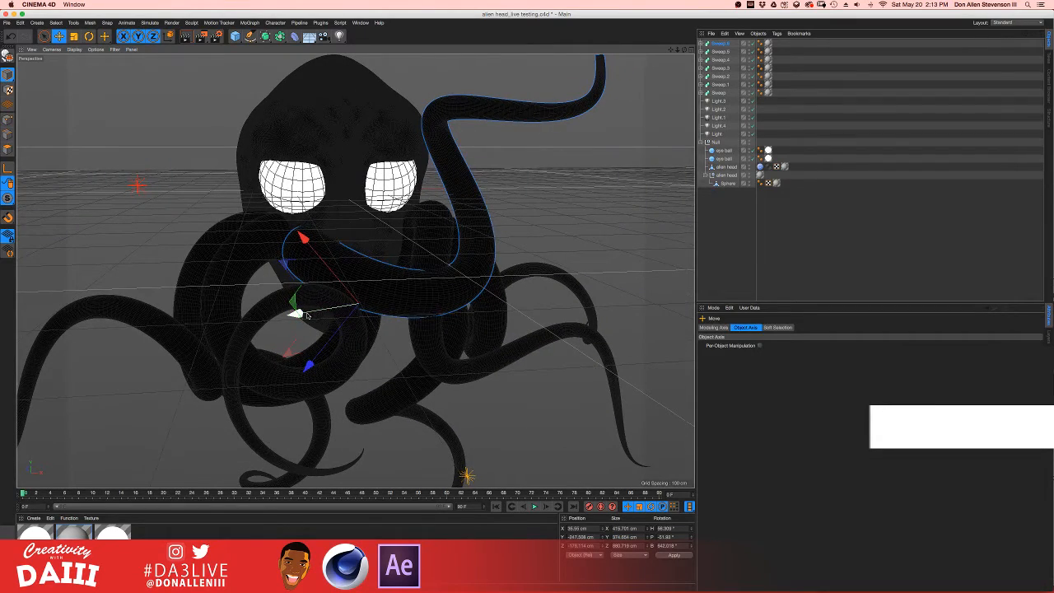
{"action": "left_click_drag", "start_coordinate": [298, 257], "coordinate": [359, 268], "text": "alt"}
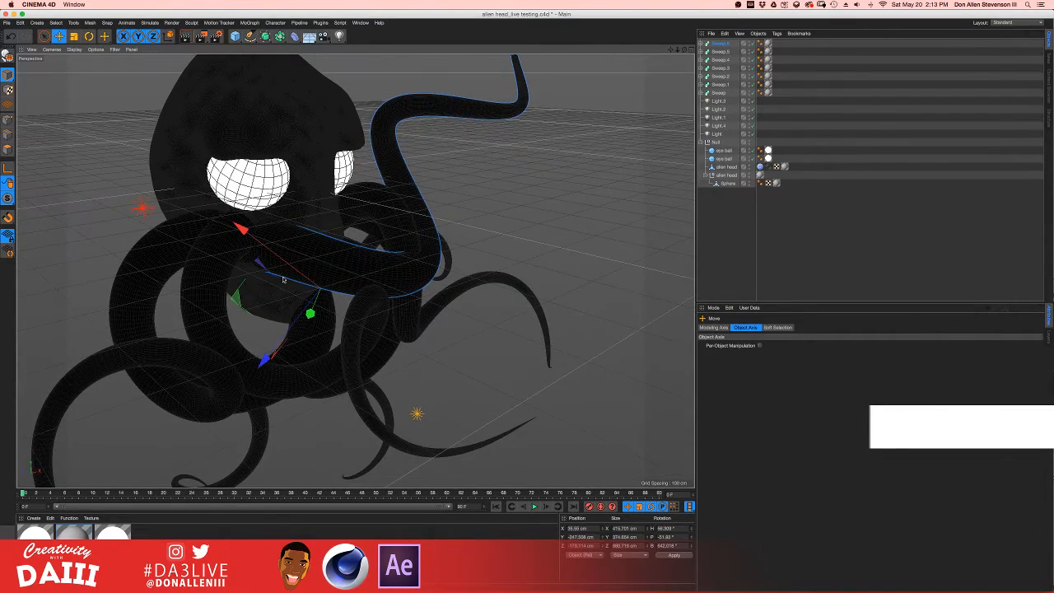
{"action": "mouse_move", "coordinate": [279, 294]}
{"action": "left_mouse_down", "text": "alt"}
{"action": "mouse_move", "coordinate": [288, 284]}
{"action": "mouse_move", "coordinate": [276, 278]}
{"action": "left_mouse_up", "text": "alt"}
{"action": "mouse_move", "coordinate": [244, 371]}
{"action": "left_mouse_down"}
{"action": "mouse_move", "coordinate": [228, 388]}
{"action": "mouse_move", "coordinate": [235, 373]}
{"action": "left_mouse_up"}
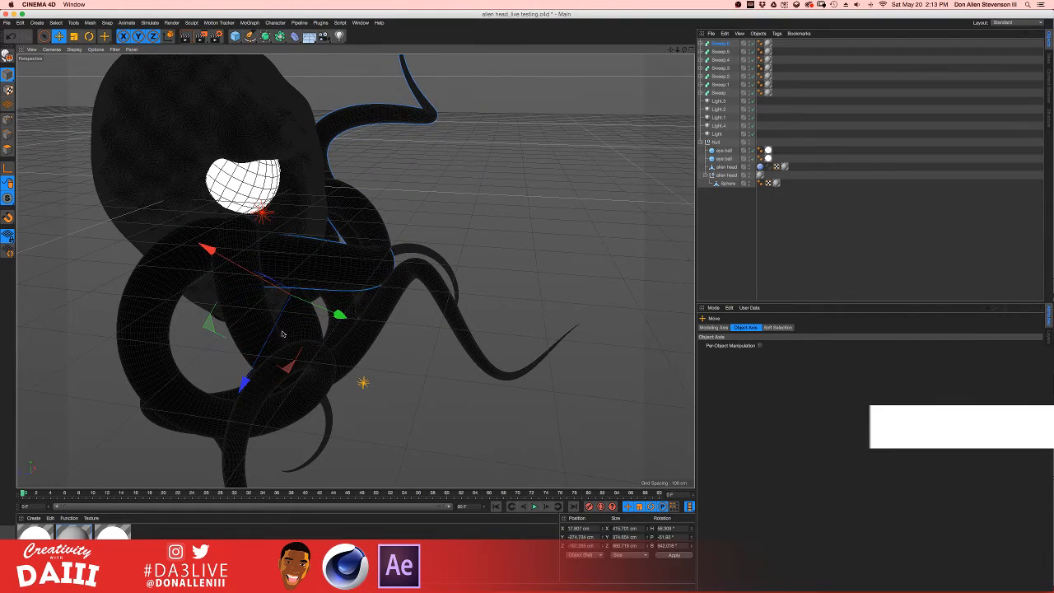
{"action": "left_click_drag", "start_coordinate": [336, 315], "coordinate": [245, 277]}
{"action": "left_click_drag", "start_coordinate": [293, 243], "coordinate": [218, 237], "text": "alt"}
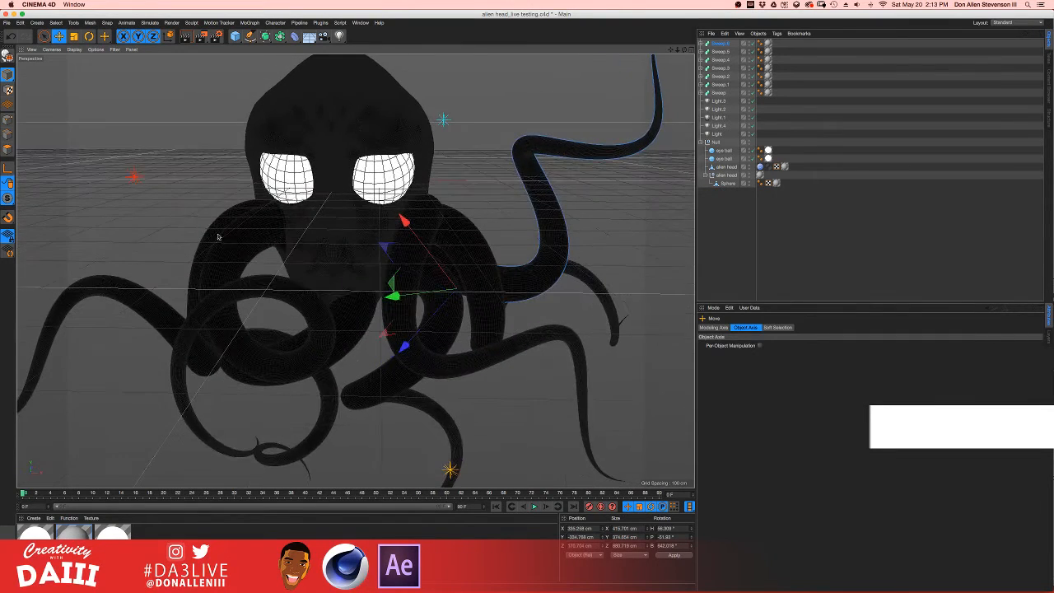
{"action": "left_click_drag", "start_coordinate": [392, 263], "coordinate": [448, 144]}
{"action": "left_click_drag", "start_coordinate": [448, 144], "coordinate": [473, 284], "text": "alt"}
- Rotate the seventh tentacle to a pitch of about -31° and move it behind the head to about X 144 cm and Y -109 cm
{"action": "key", "text": "r"}
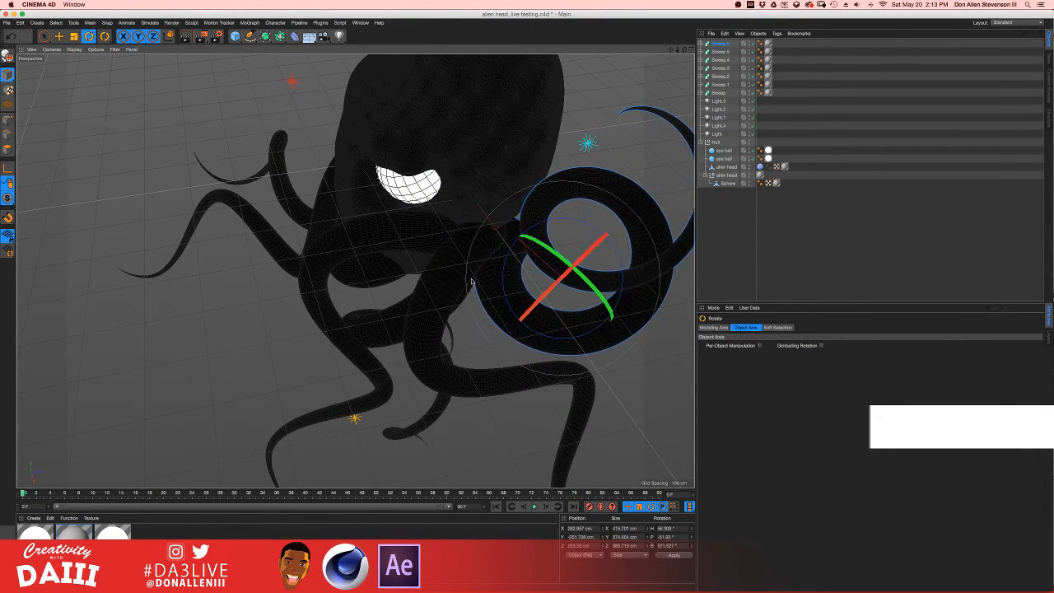
{"action": "left_click_drag", "start_coordinate": [590, 260], "coordinate": [556, 248]}
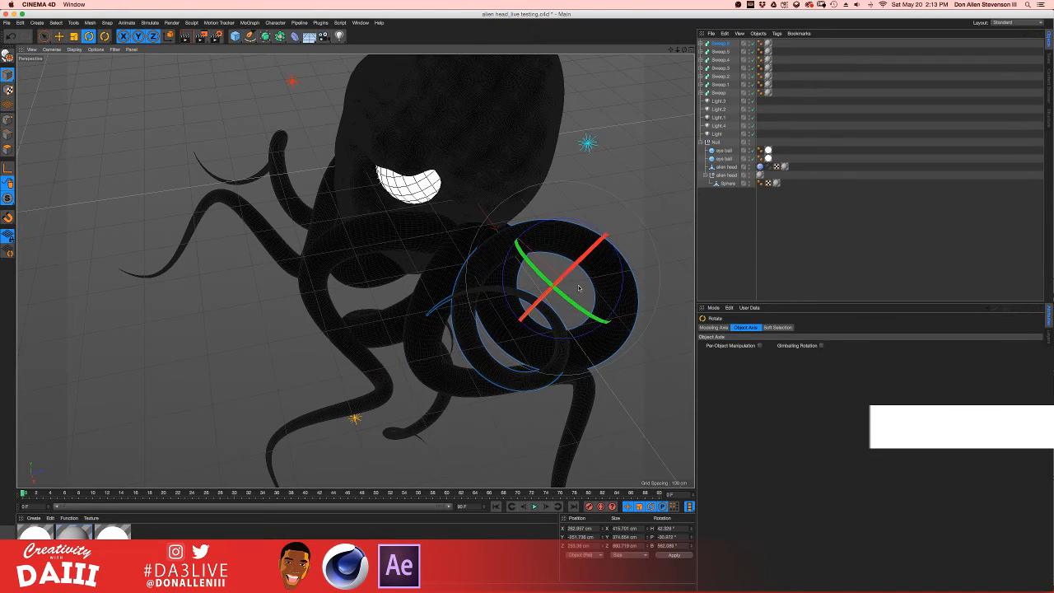
{"action": "key", "text": "e"}
{"action": "left_click_drag", "start_coordinate": [525, 293], "coordinate": [564, 237], "text": "alt"}
{"action": "left_click_drag", "start_coordinate": [511, 265], "coordinate": [564, 294]}
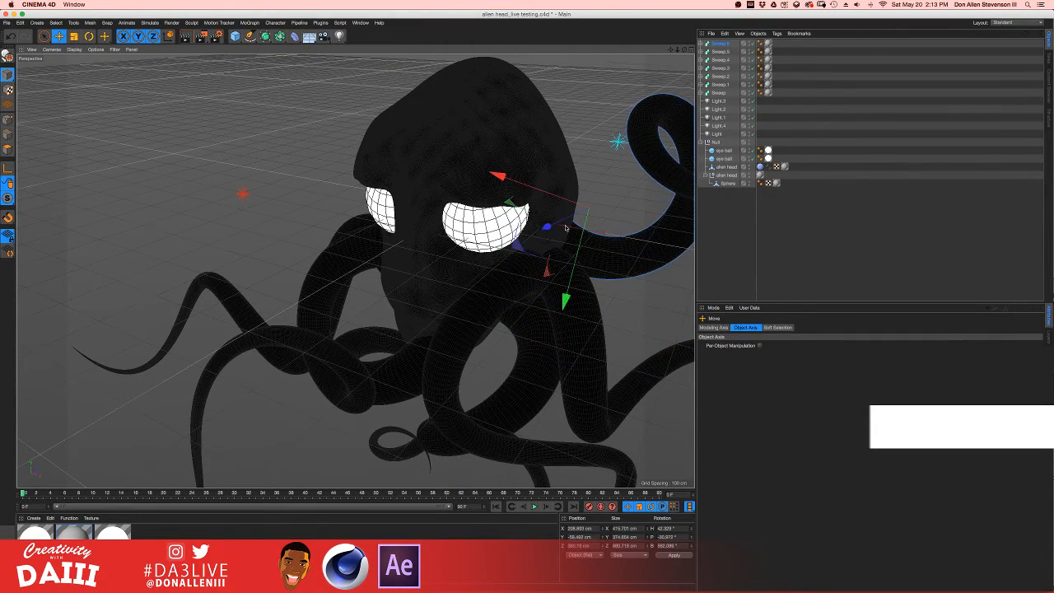
{"action": "left_click_drag", "start_coordinate": [565, 227], "coordinate": [625, 287], "text": "alt"}
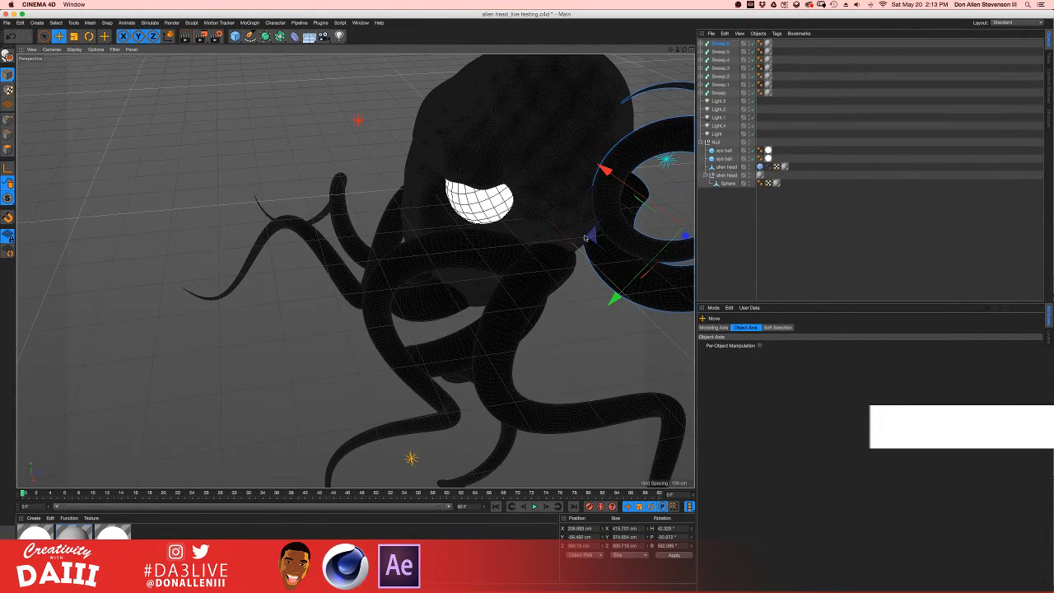
{"action": "left_click_drag", "start_coordinate": [589, 237], "coordinate": [658, 256]}
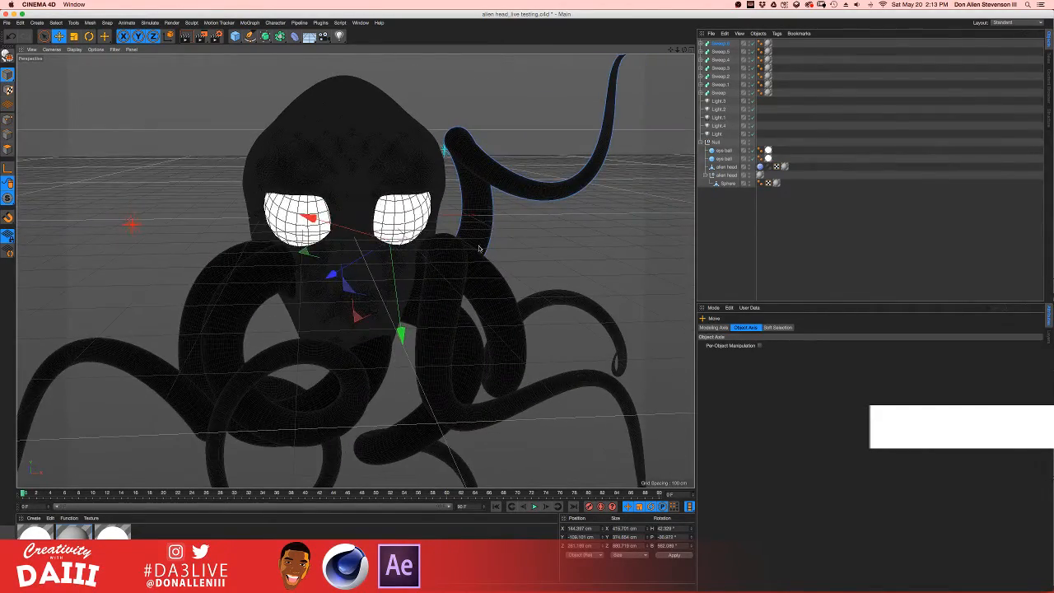
{"action": "left_click_drag", "start_coordinate": [480, 248], "coordinate": [457, 216], "text": "alt"}
- Select the tentacles one at a time from Sweep.5 to Sweep to identify each in the model
{"action": "left_click", "coordinate": [722, 52]}
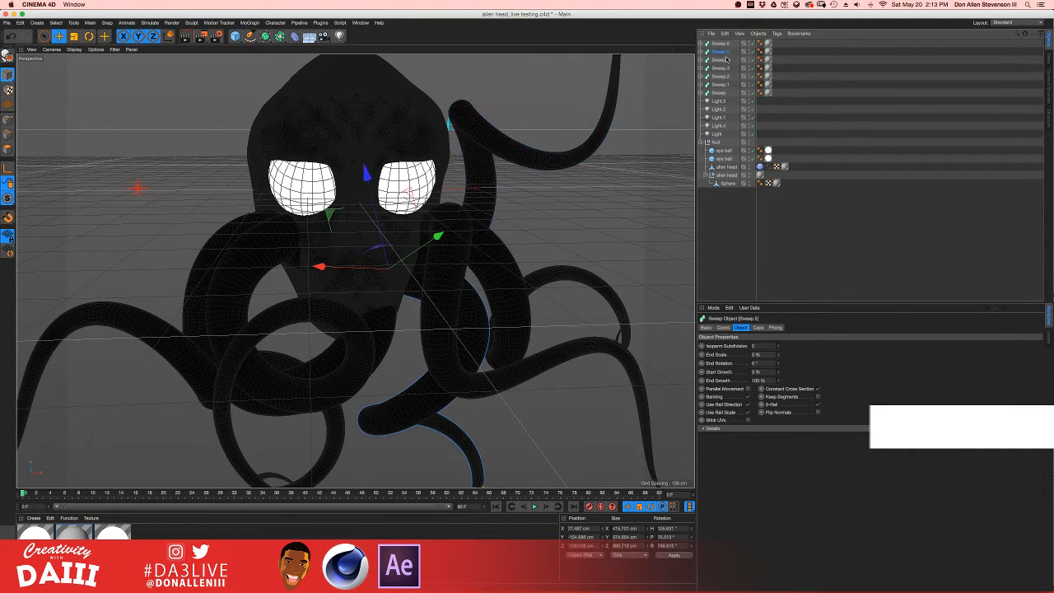
{"action": "left_click", "coordinate": [722, 60]}
{"action": "left_click", "coordinate": [722, 68]}
{"action": "left_click", "coordinate": [723, 76]}
{"action": "left_click", "coordinate": [723, 85]}
{"action": "left_click", "coordinate": [722, 92]}
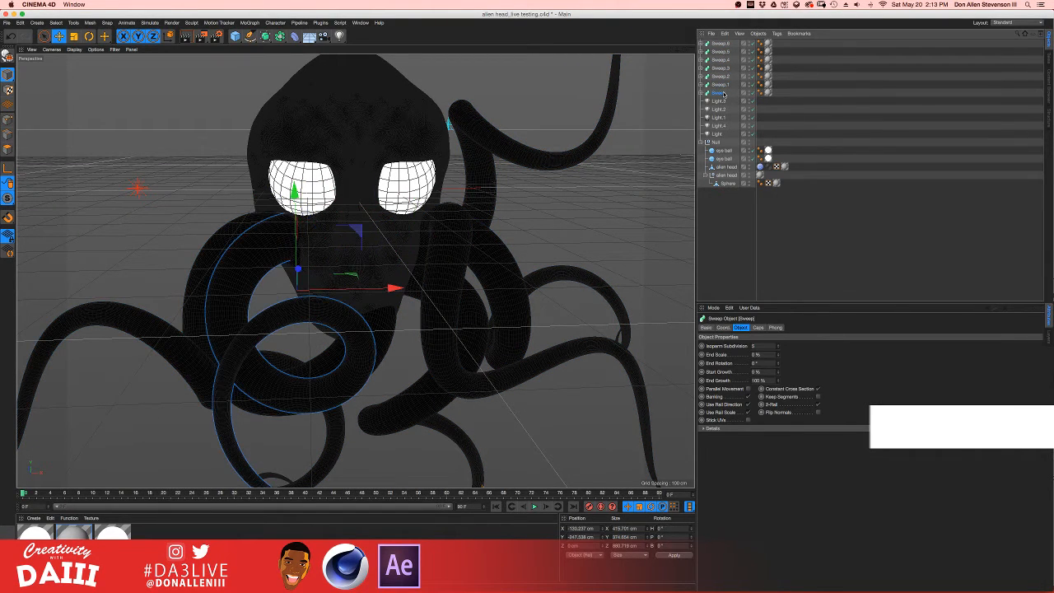
- Duplicate the original Sweep tentacle and rotate the copy to about H -87°, P -61° and B -42°, with its tip pointing up beside the head
{"action": "left_click_drag", "start_coordinate": [295, 215], "coordinate": [539, 157], "text": "alt"}
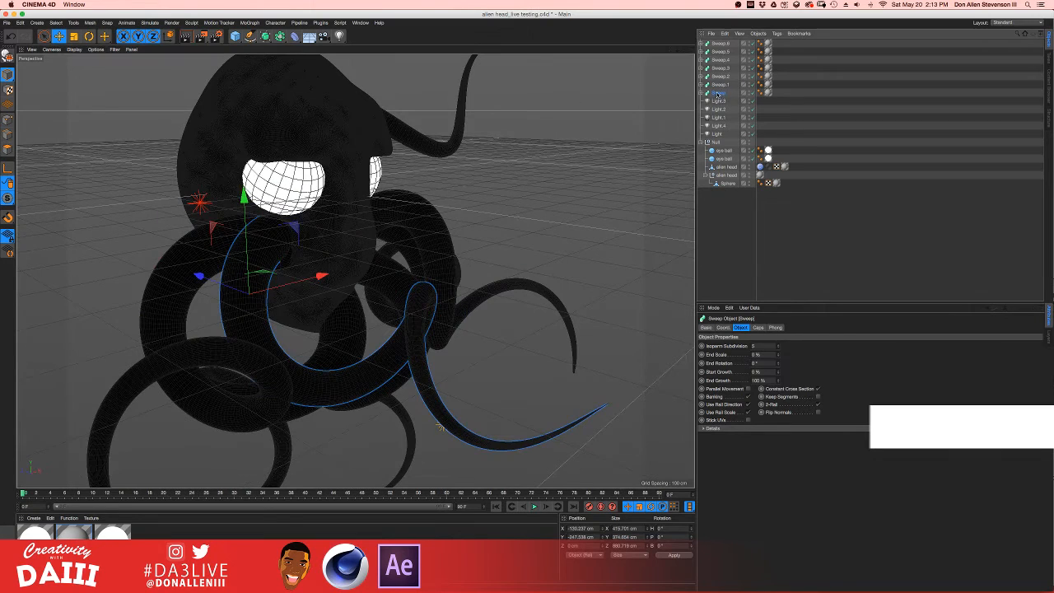
{"action": "left_click_drag", "start_coordinate": [721, 94], "coordinate": [721, 89], "text": "ctrl"}
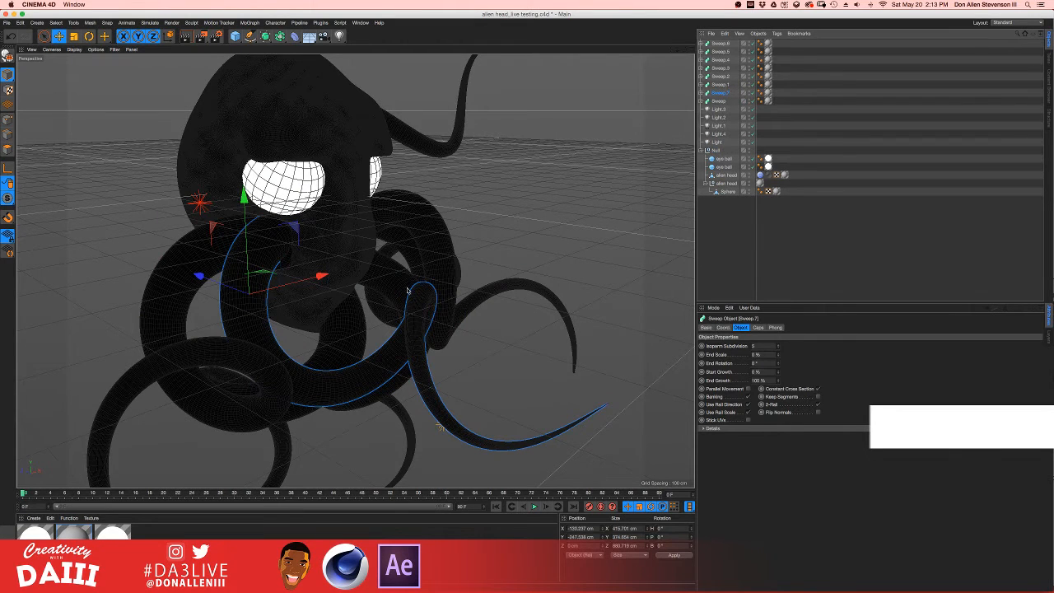
{"action": "key", "text": "r"}
{"action": "left_click_drag", "start_coordinate": [200, 286], "coordinate": [226, 265]}
{"action": "left_click_drag", "start_coordinate": [288, 284], "coordinate": [339, 249]}
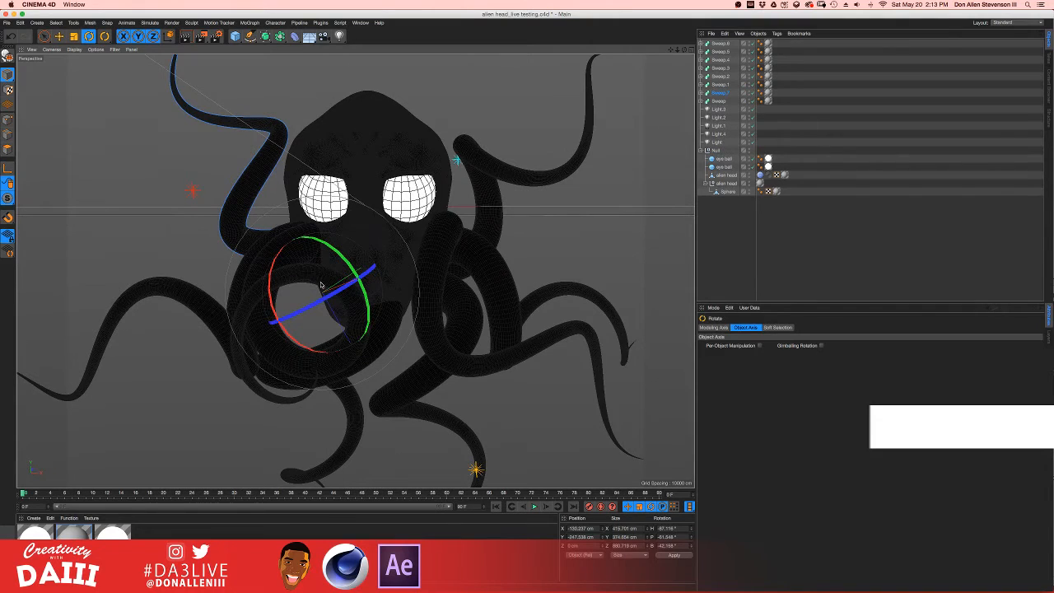
- Select all eight tentacles and try assigning the white Mat.1 material to the original Sweep tentacle and its neighbour Sweep.7
{"action": "left_click", "coordinate": [725, 93]}
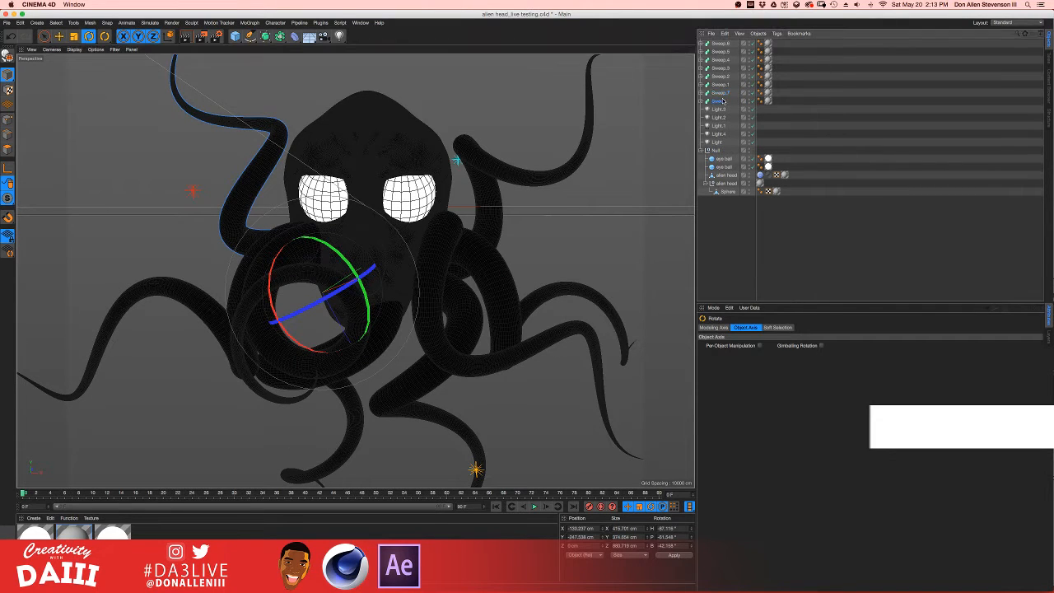
{"action": "left_click", "coordinate": [725, 44], "text": "shift"}
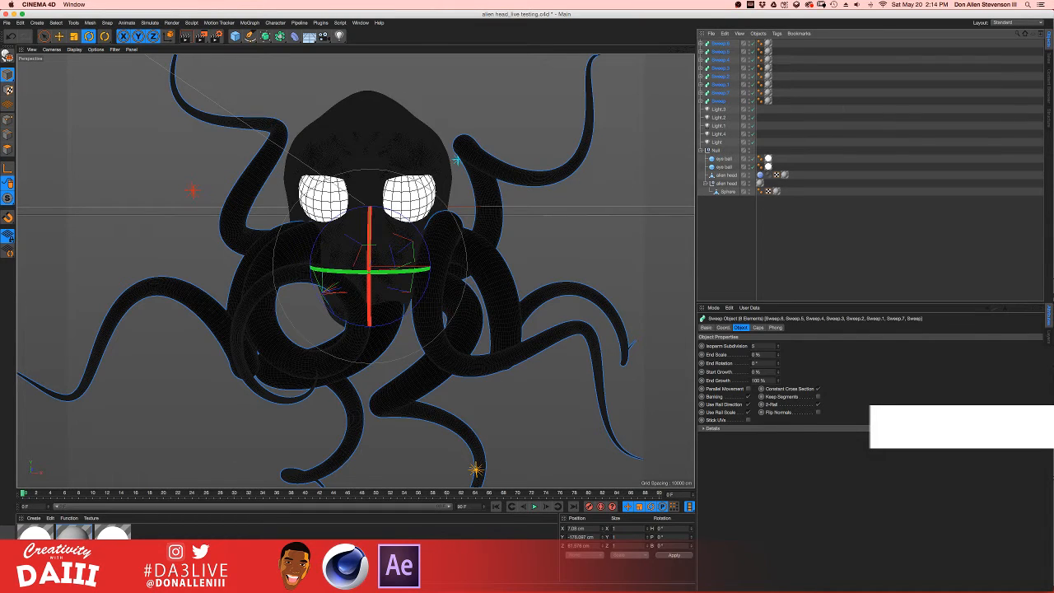
{"action": "left_click_drag", "start_coordinate": [36, 533], "coordinate": [768, 100]}
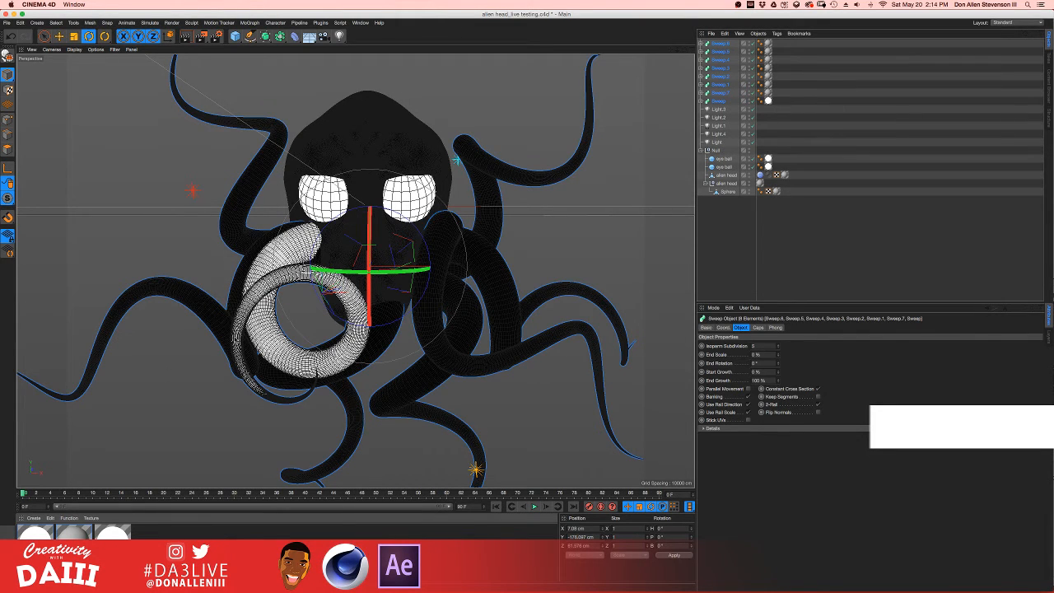
{"action": "left_click_drag", "start_coordinate": [33, 527], "coordinate": [768, 93]}
{"action": "key", "text": "super+z"}
{"action": "key", "text": "super+z"}
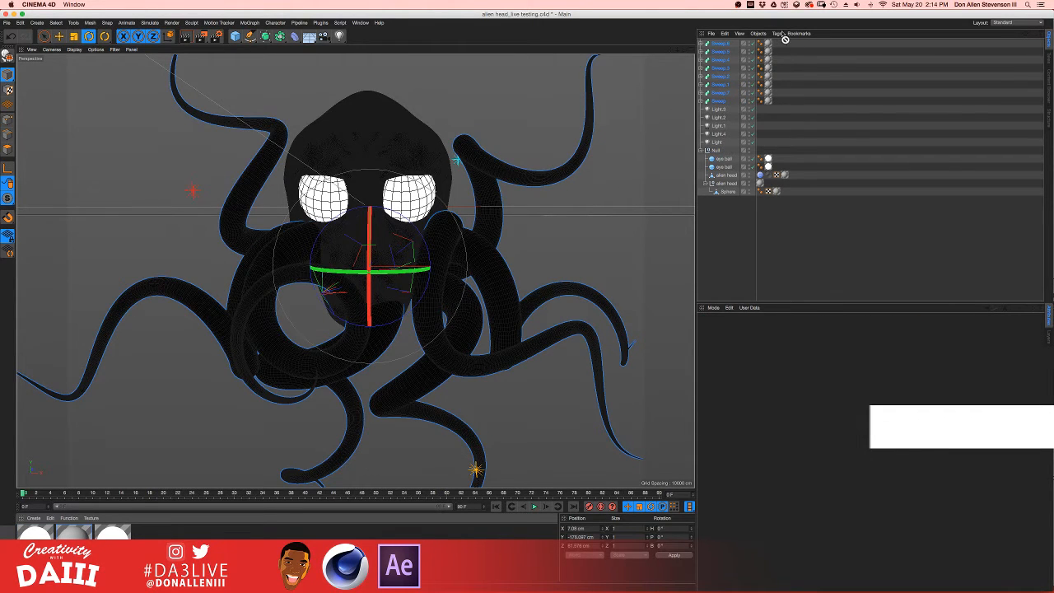
- Assign the white Mat.1 material to the tentacles Sweep.6, Sweep.5, Sweep.4 and Sweep.3
{"action": "key", "text": "super+shift+z"}
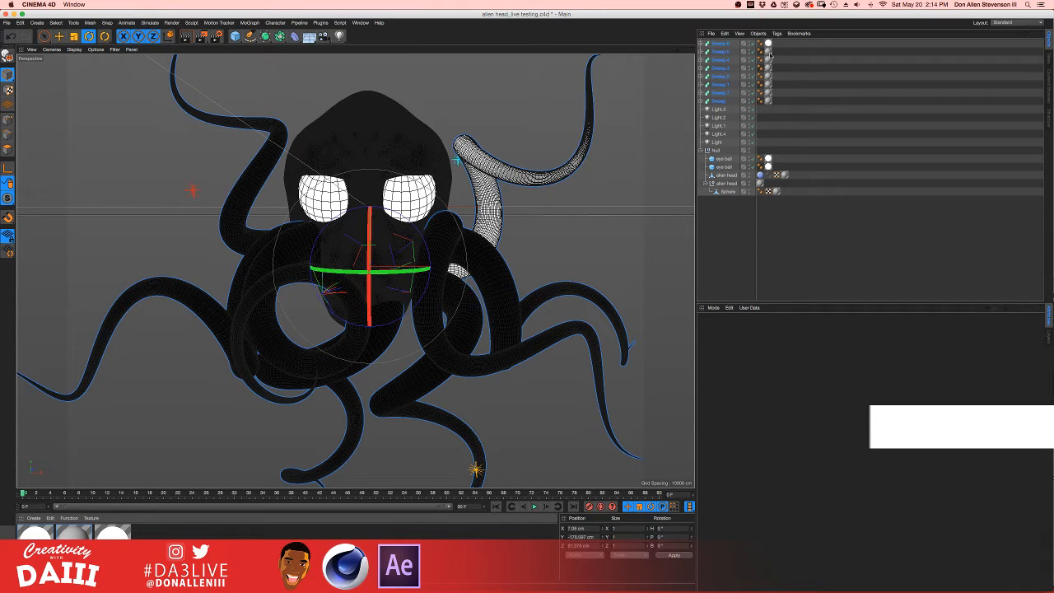
{"action": "left_click", "coordinate": [768, 51]}
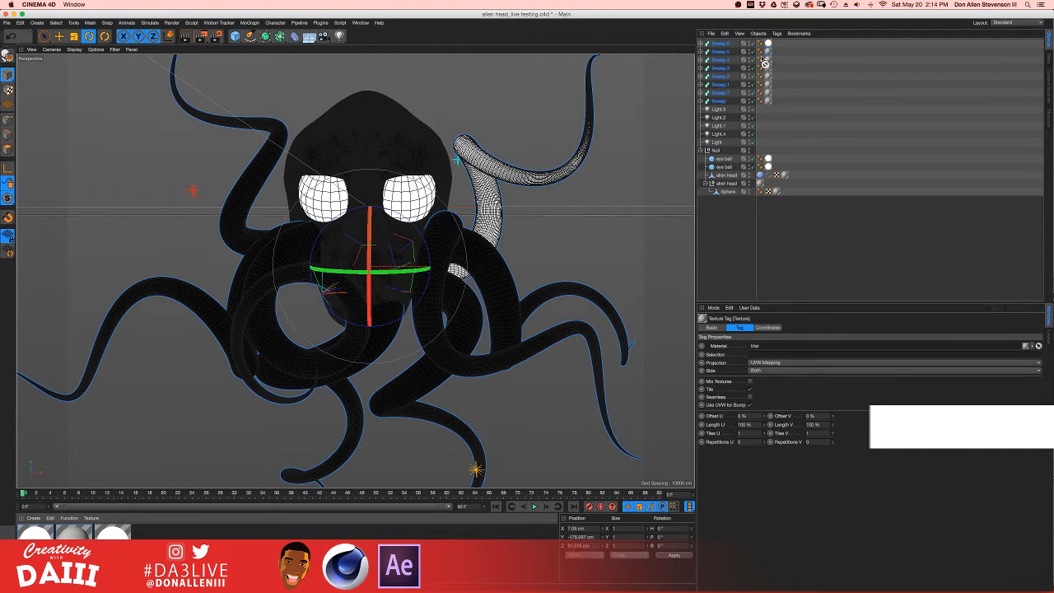
{"action": "key", "text": "super+shift+z"}
{"action": "left_click_drag", "start_coordinate": [52, 531], "coordinate": [764, 64]}
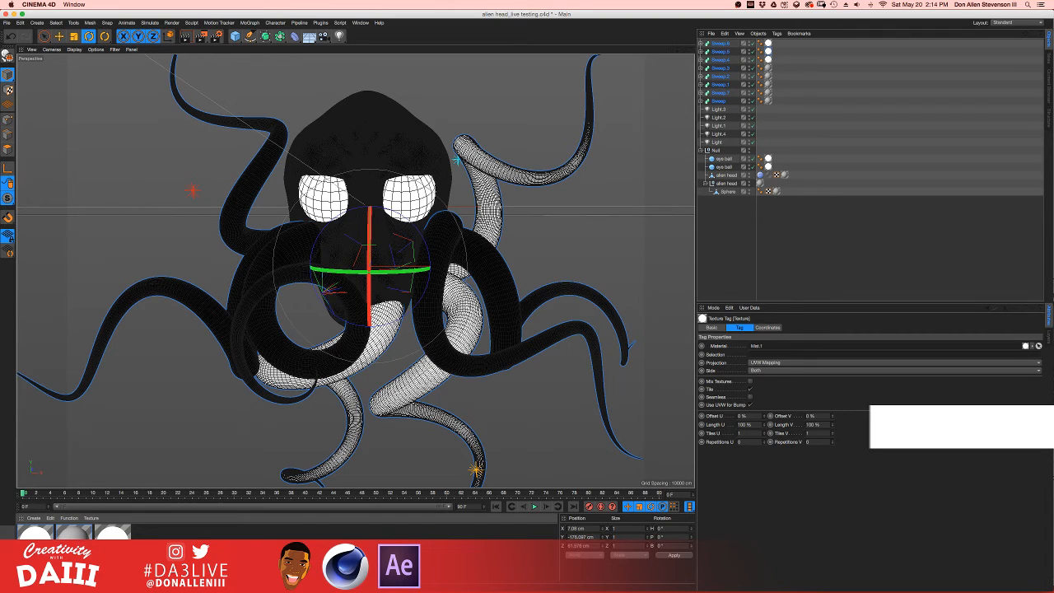
{"action": "left_click_drag", "start_coordinate": [72, 532], "coordinate": [769, 71]}
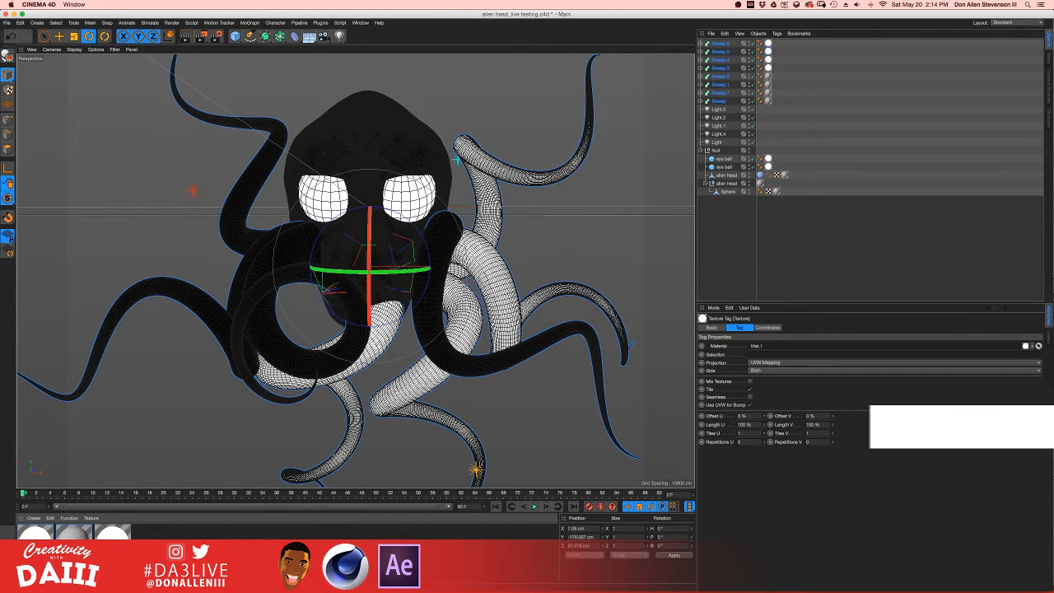
- Check the Luminance settings of material Mat.1 and render the view to compare the tentacle materials
{"action": "double_click", "coordinate": [34, 533]}
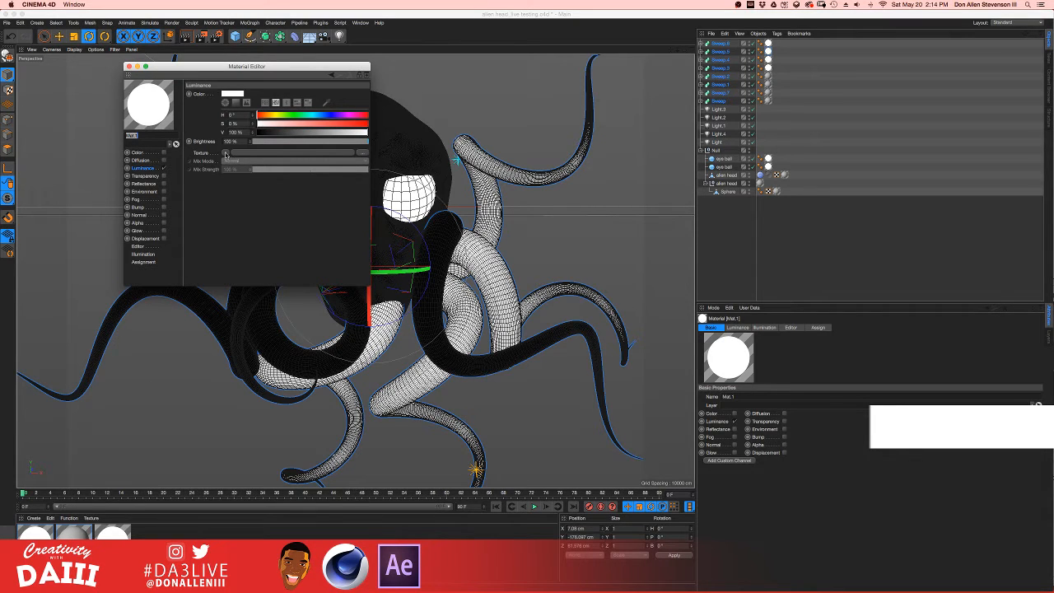
{"action": "left_click", "coordinate": [128, 66]}
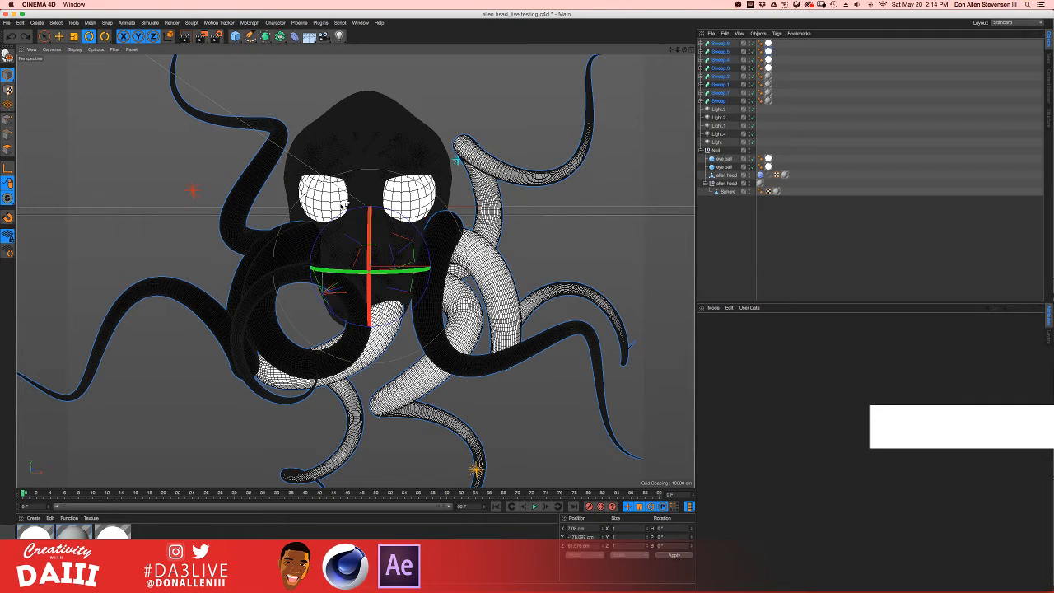
{"action": "key", "text": "ctrl+r"}
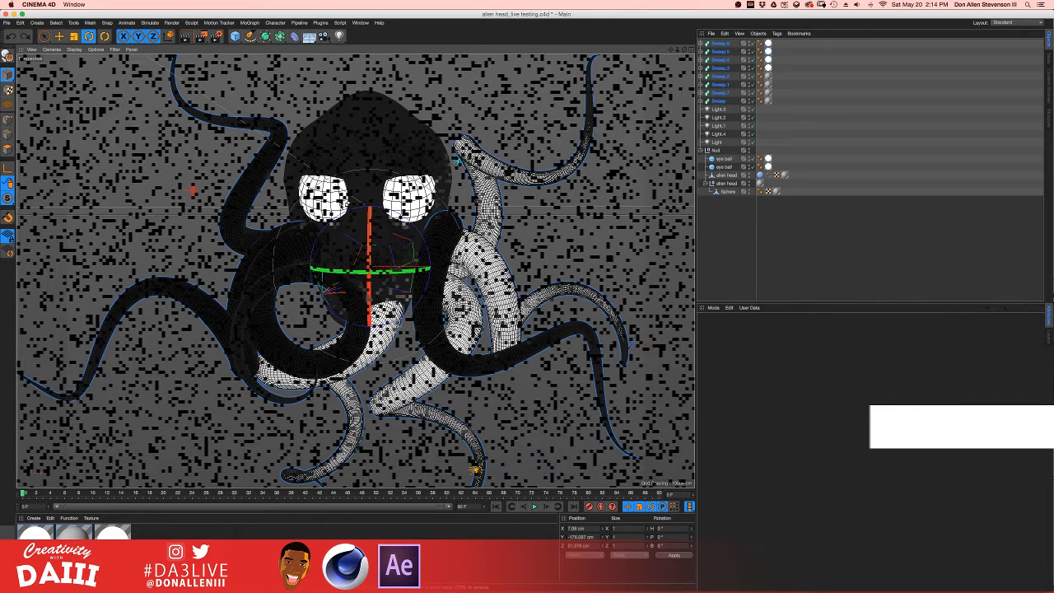
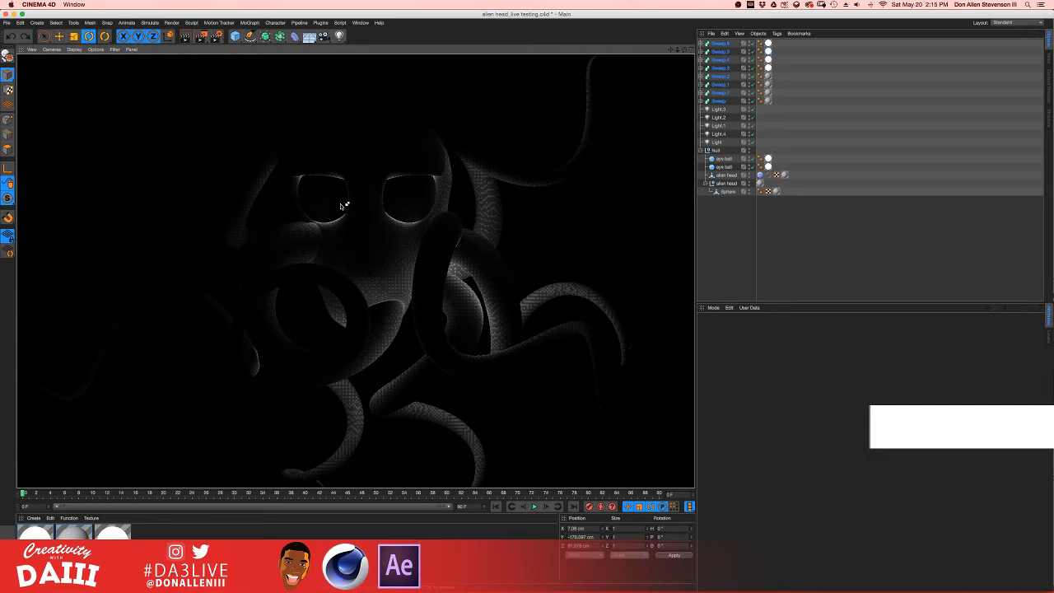
{"action": "key", "text": "ctrl+r"}
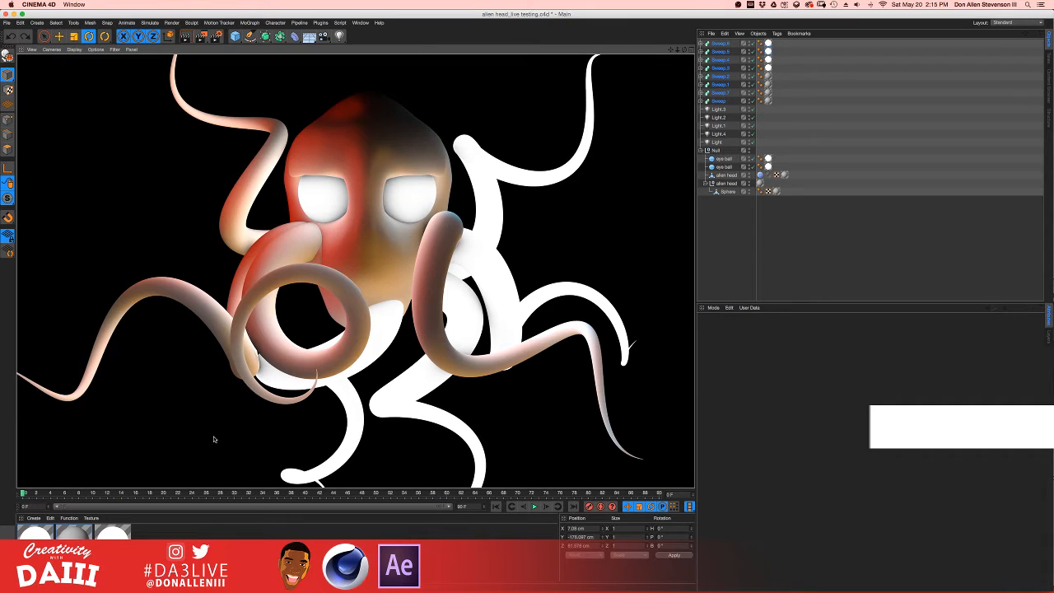
- Reassign the grey Mat material to the tentacles Sweep.5, Sweep.4, Sweep.3 and Sweep.6
{"action": "left_click_drag", "start_coordinate": [75, 531], "coordinate": [767, 52]}
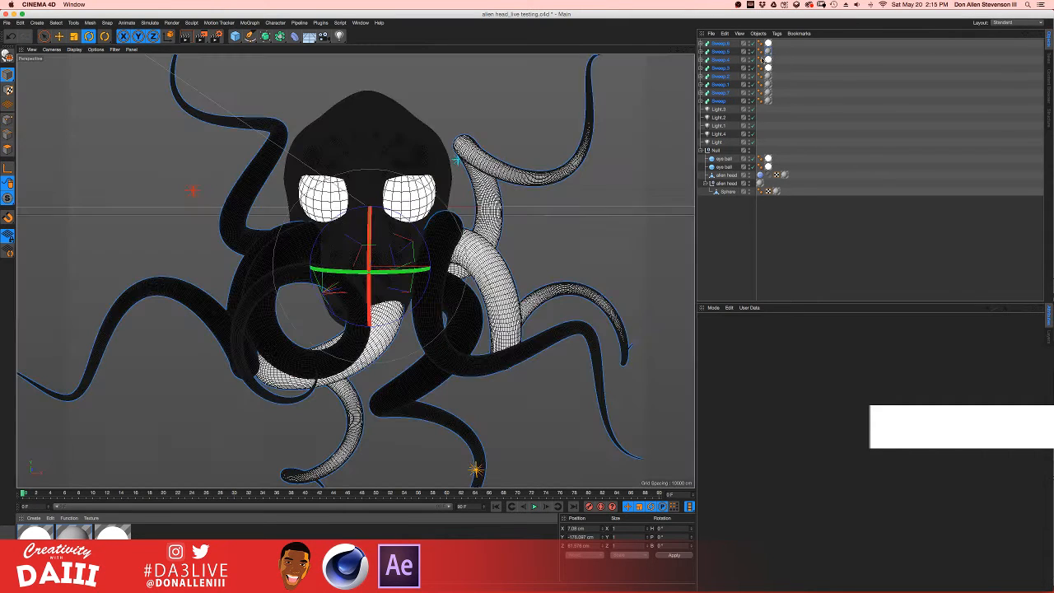
{"action": "left_click_drag", "start_coordinate": [74, 530], "coordinate": [768, 60]}
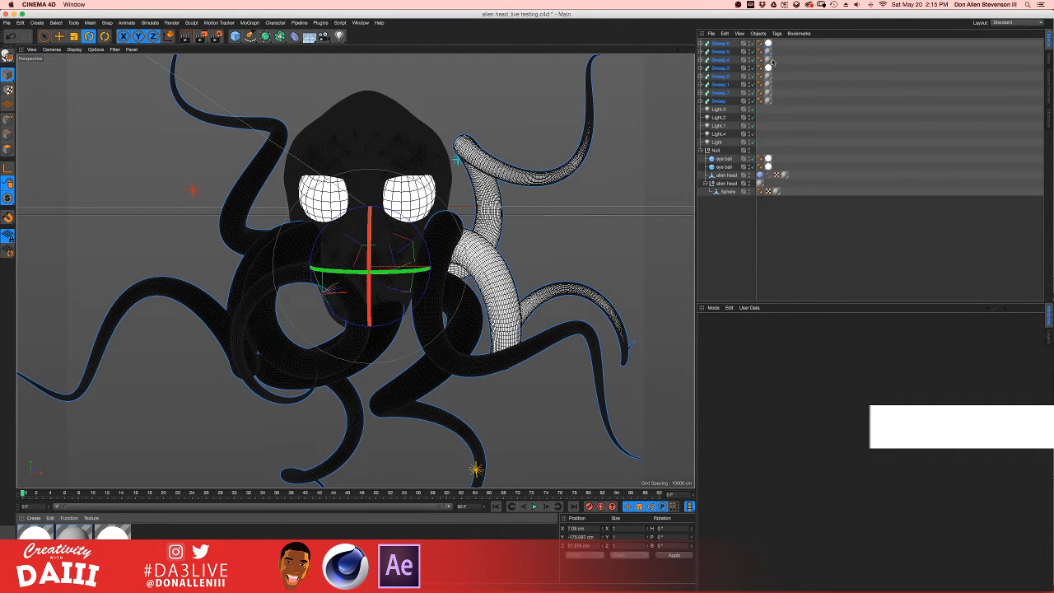
{"action": "left_click_drag", "start_coordinate": [74, 531], "coordinate": [766, 70]}
{"action": "left_click_drag", "start_coordinate": [51, 536], "coordinate": [769, 47]}
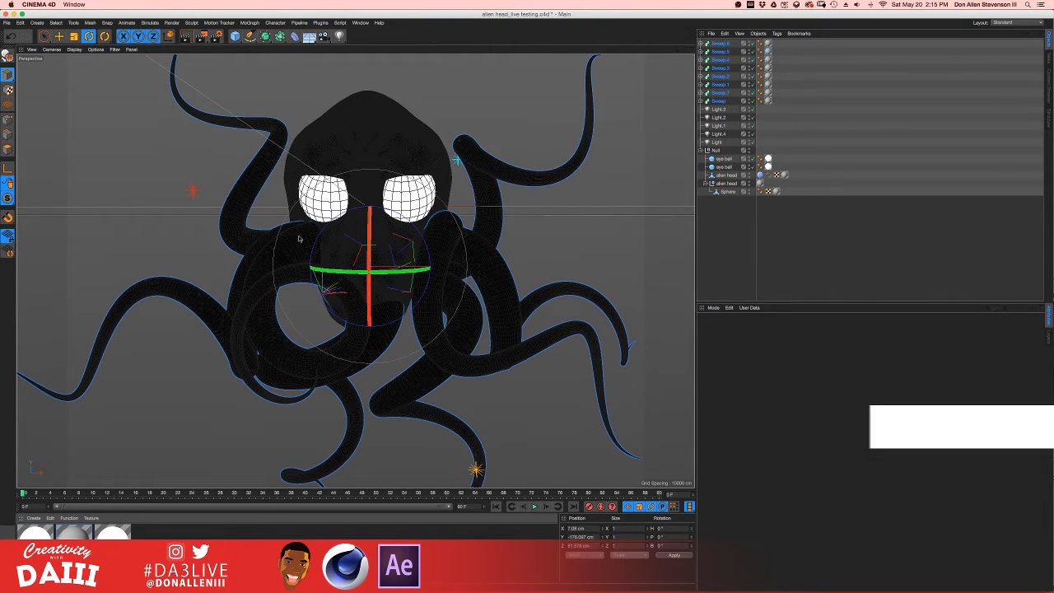
- Rotate the Sweep.6 tentacle beside the head to a pitch of about -38°
{"action": "left_click_drag", "start_coordinate": [339, 238], "coordinate": [522, 274], "text": "alt"}
{"action": "left_click", "coordinate": [541, 194]}
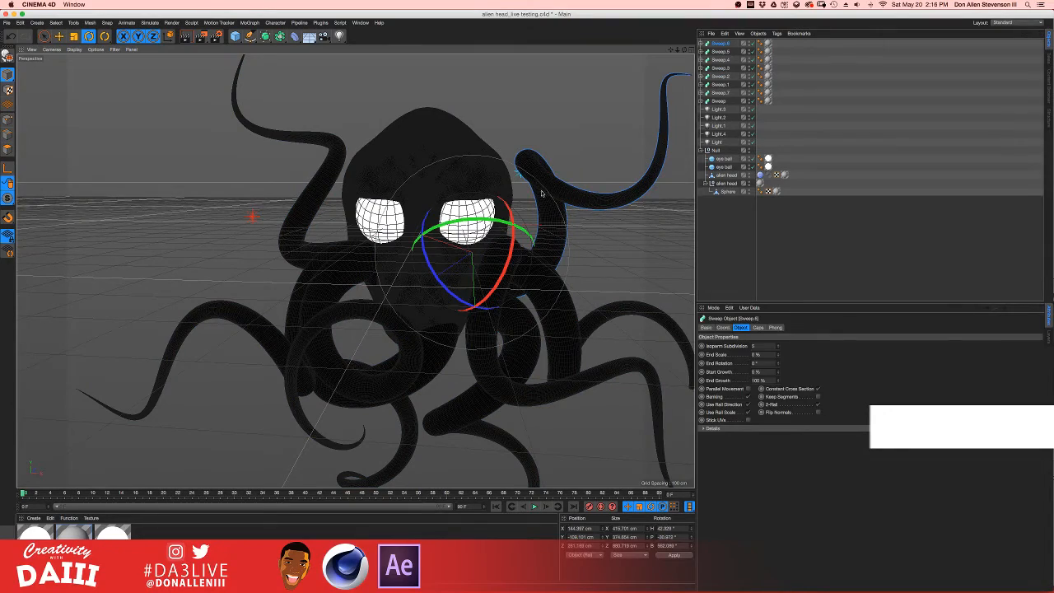
{"action": "left_click_drag", "start_coordinate": [493, 220], "coordinate": [507, 224]}
{"action": "left_click_drag", "start_coordinate": [463, 168], "coordinate": [403, 154], "text": "alt"}
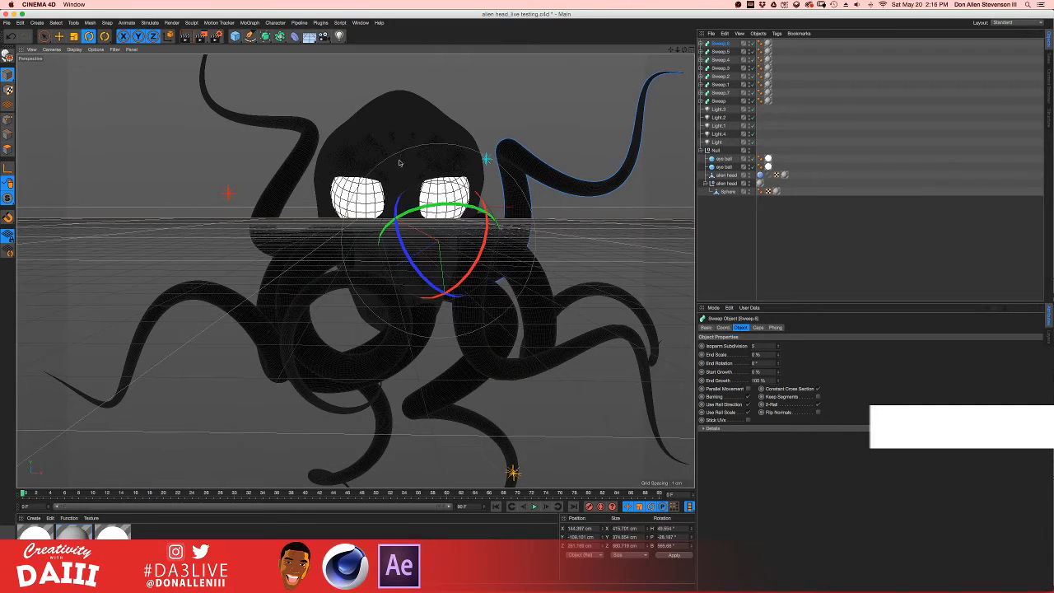
- Select all eight Sweep tentacles and rotate them together to a pitch of about 77° so that they spread out beneath the head
{"action": "left_click", "coordinate": [438, 182]}
{"action": "left_click", "coordinate": [853, 139]}
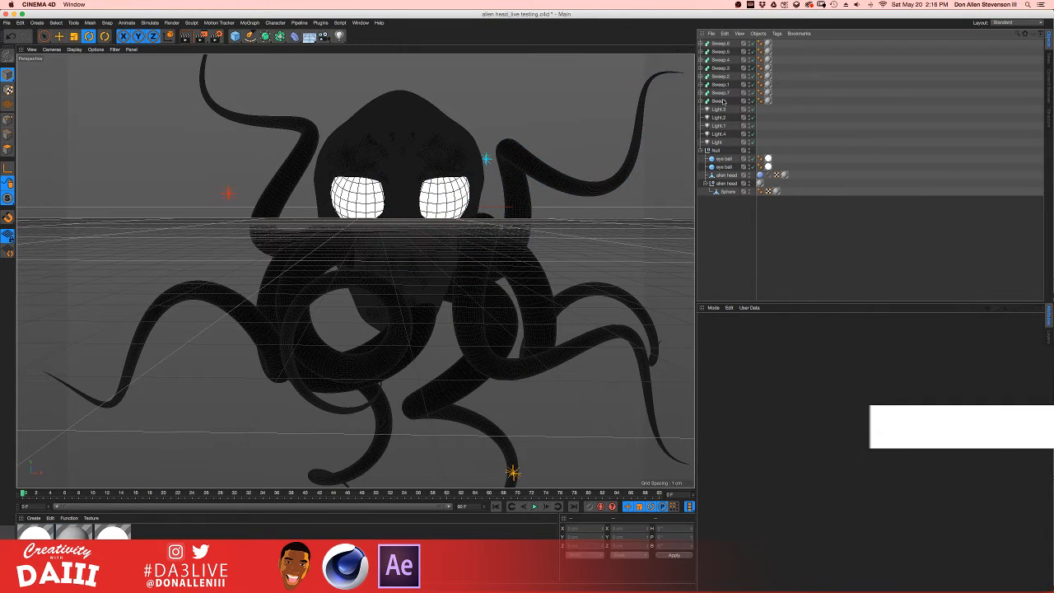
{"action": "left_click", "coordinate": [719, 101]}
{"action": "left_click", "coordinate": [727, 45], "text": "shift"}
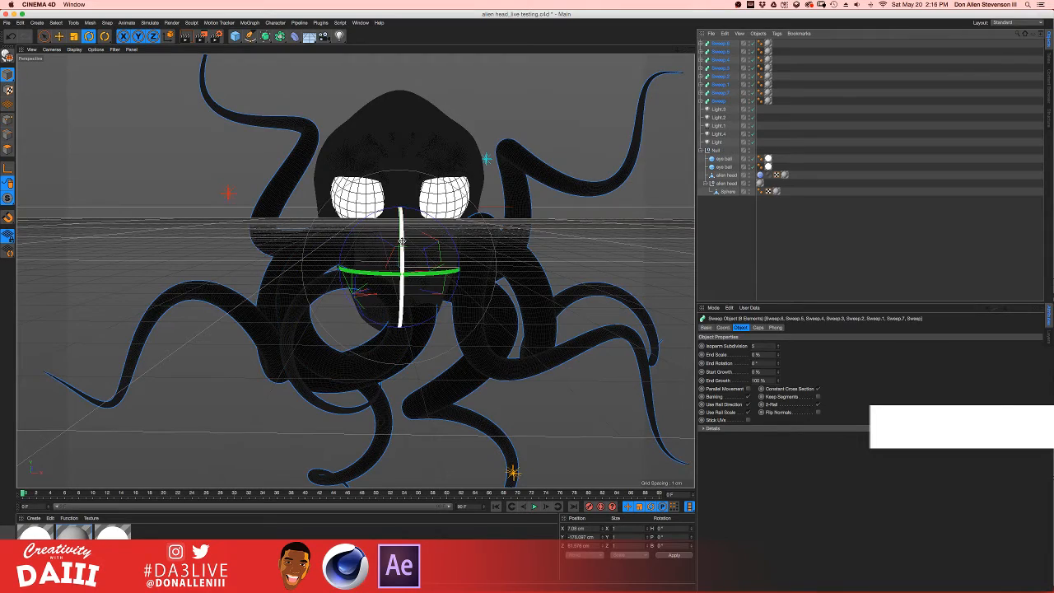
{"action": "left_click_drag", "start_coordinate": [438, 216], "coordinate": [308, 387]}
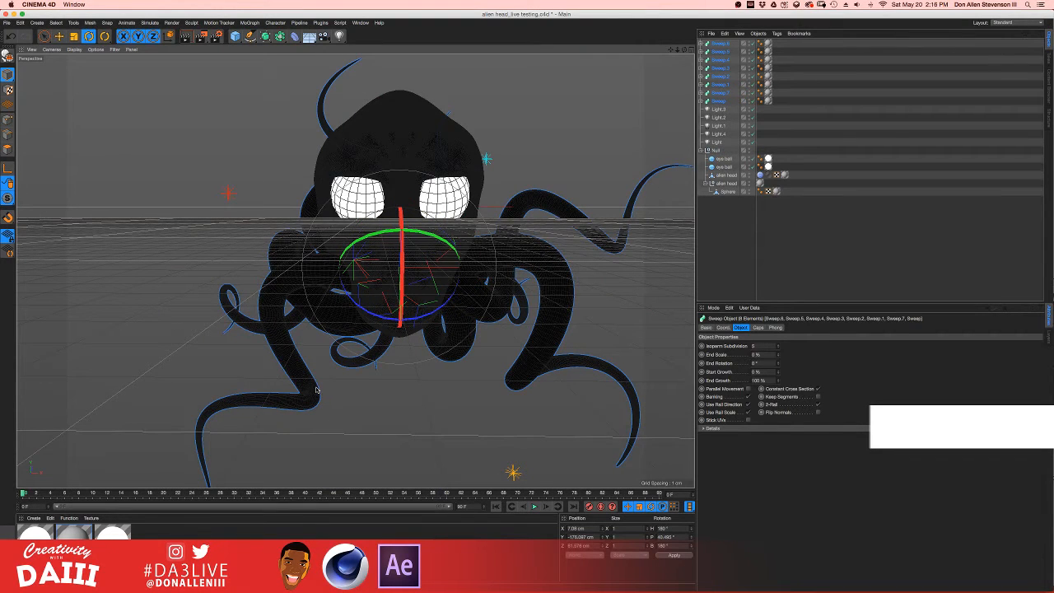
{"action": "key", "text": "ctrl+z"}
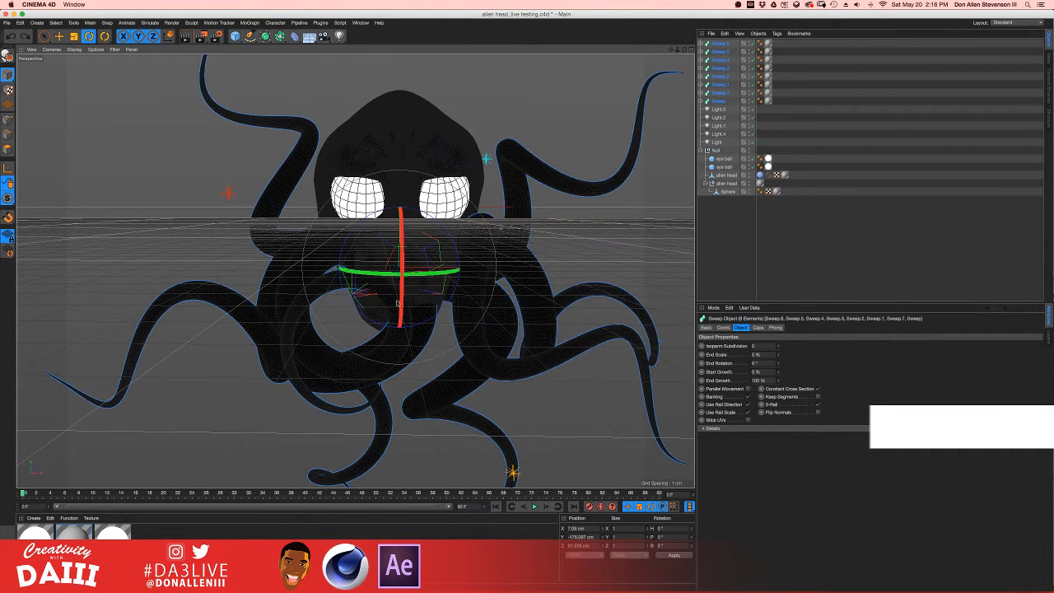
{"action": "left_click_drag", "start_coordinate": [396, 303], "coordinate": [378, 265]}
{"action": "left_click_drag", "start_coordinate": [392, 270], "coordinate": [345, 260], "text": "alt"}
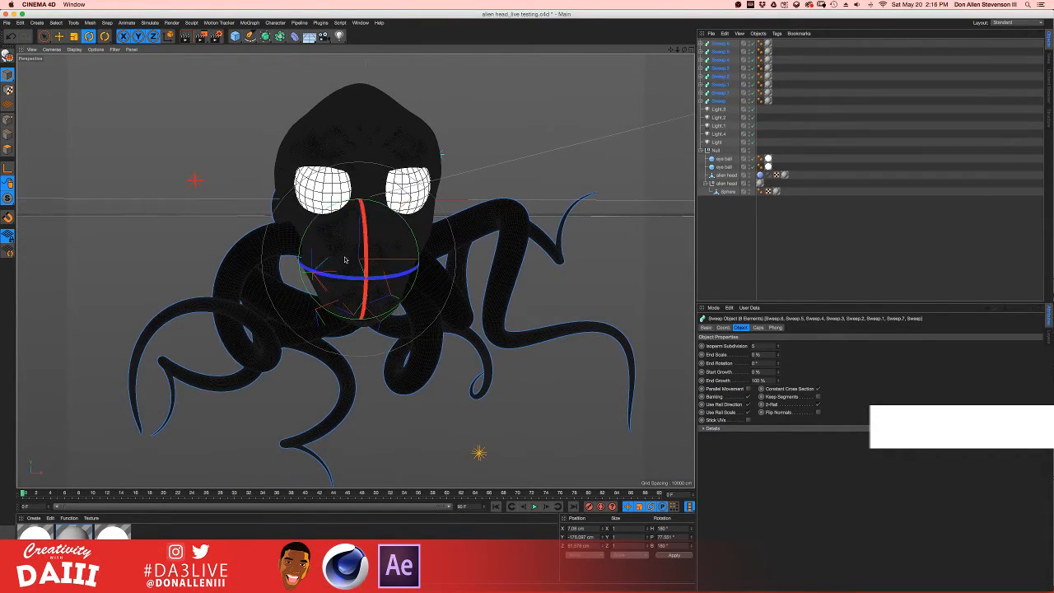
- Select the alien head null, widen the application window across the screen and test-render the creature
{"action": "left_click", "coordinate": [724, 182]}
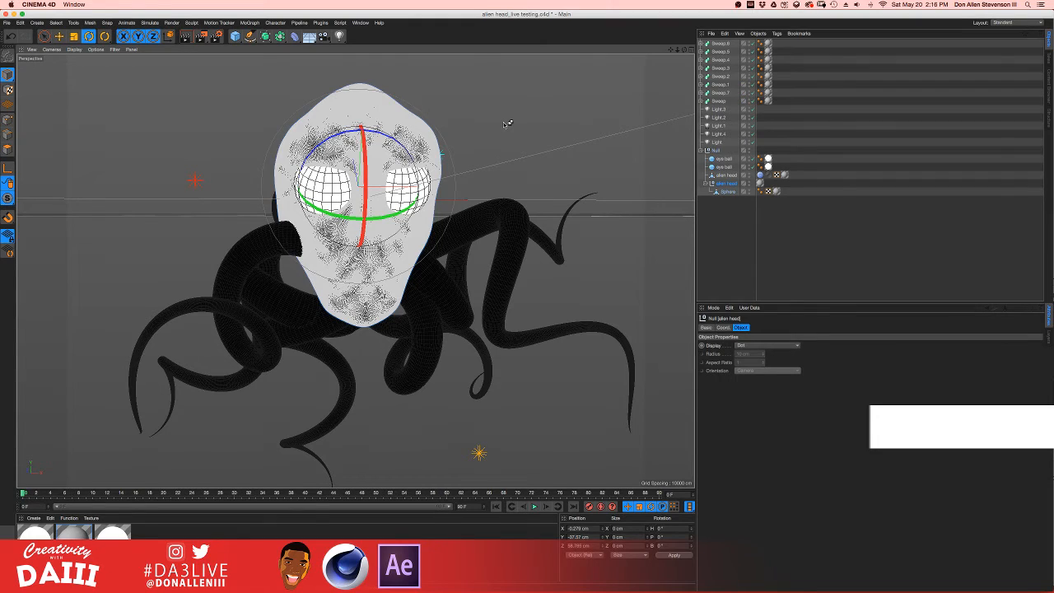
{"action": "key", "text": "super+r"}
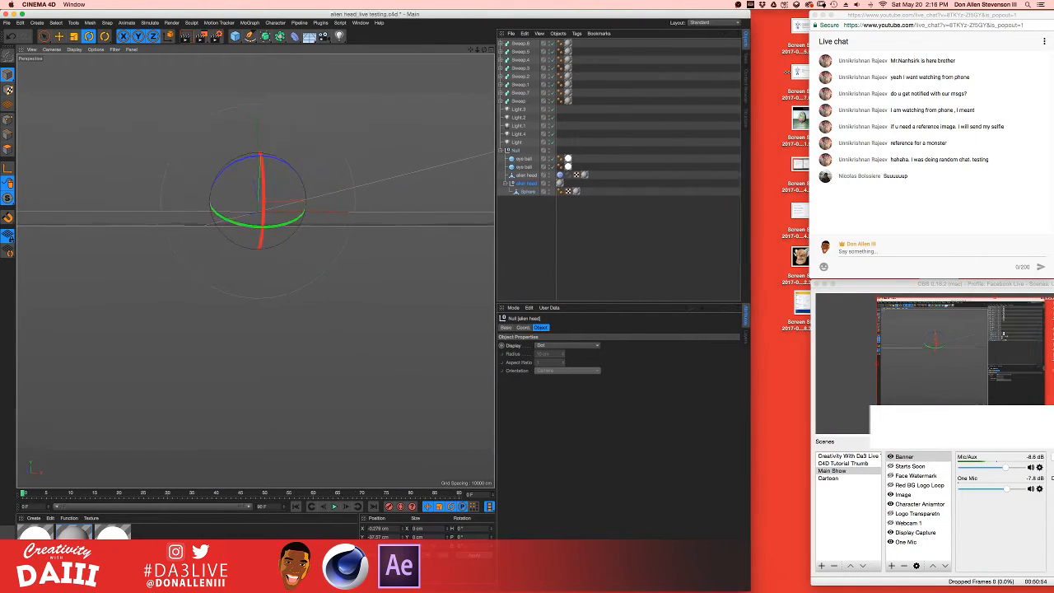
{"action": "left_click_drag", "start_coordinate": [787, 73], "coordinate": [1046, 195]}
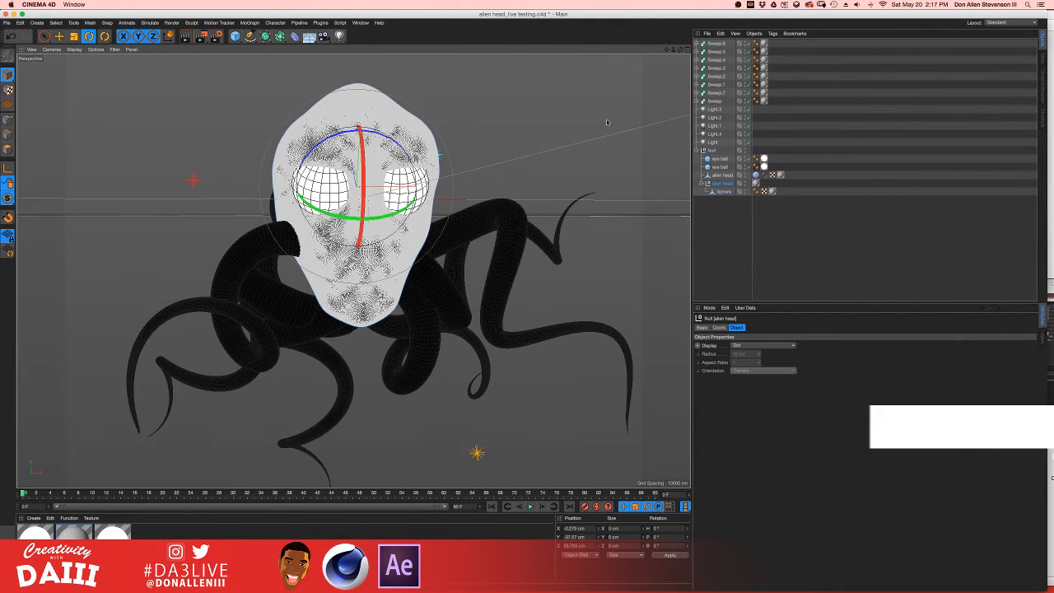
{"action": "right_click_drag", "start_coordinate": [518, 191], "coordinate": [519, 191], "text": "alt"}
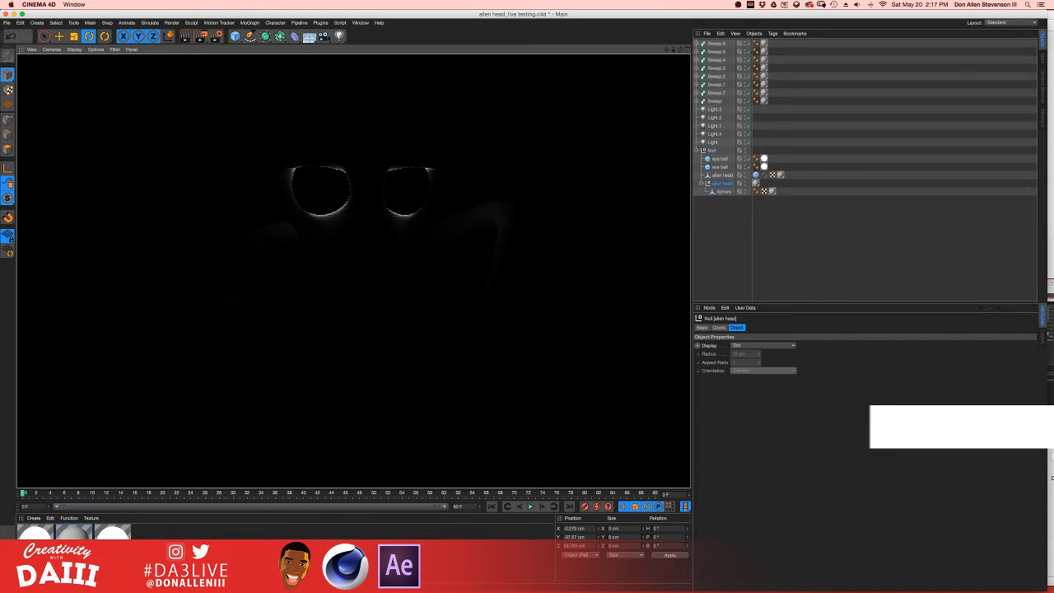
{"action": "left_click", "coordinate": [345, 236]}
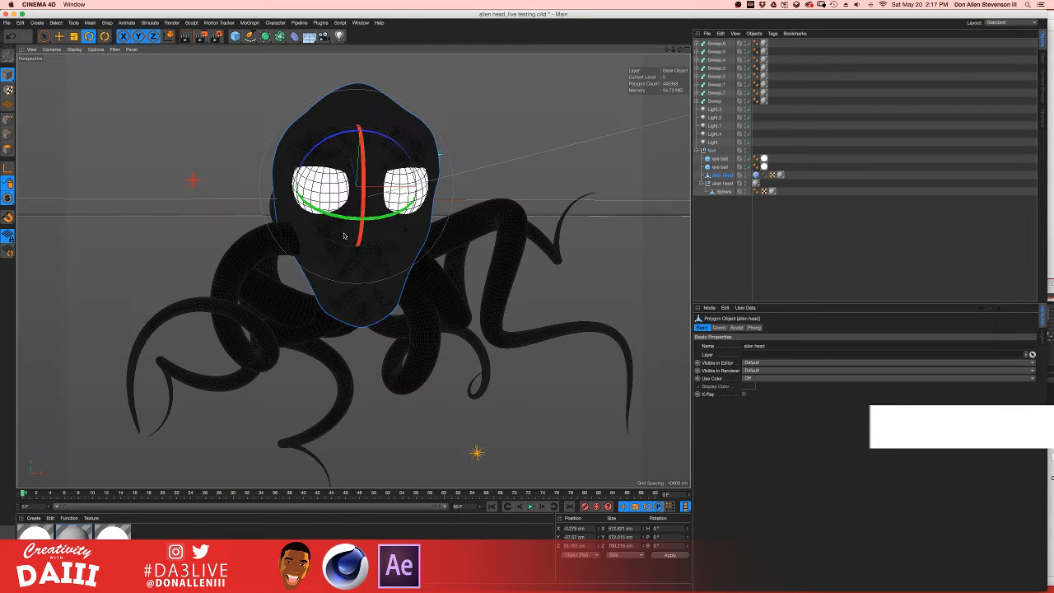
{"action": "left_click", "coordinate": [345, 236]}
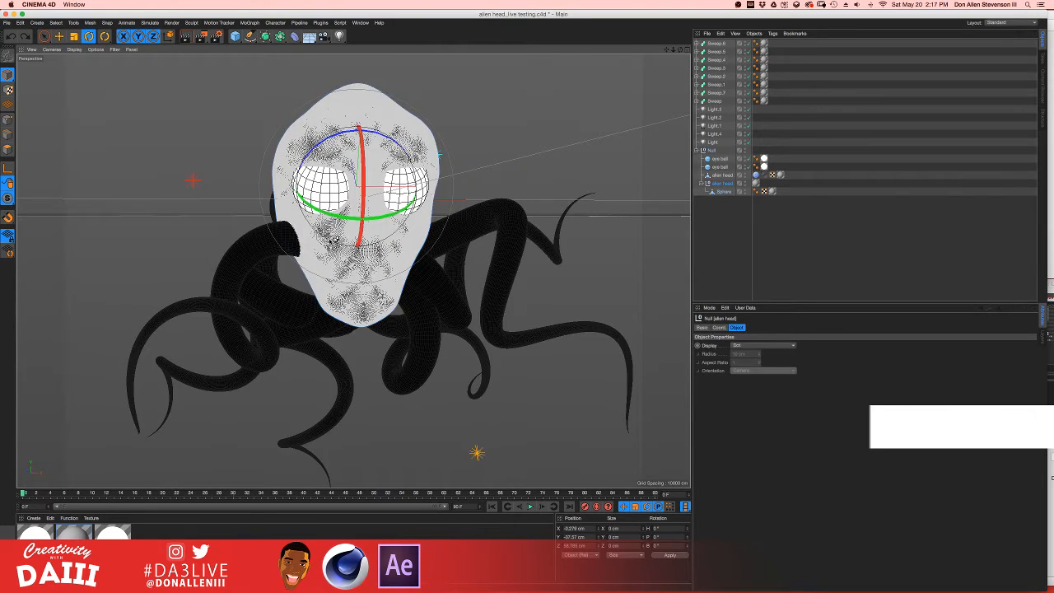
- Turn off Global Illumination in the render settings
{"action": "left_click", "coordinate": [335, 240]}
{"action": "left_click", "coordinate": [218, 37]}
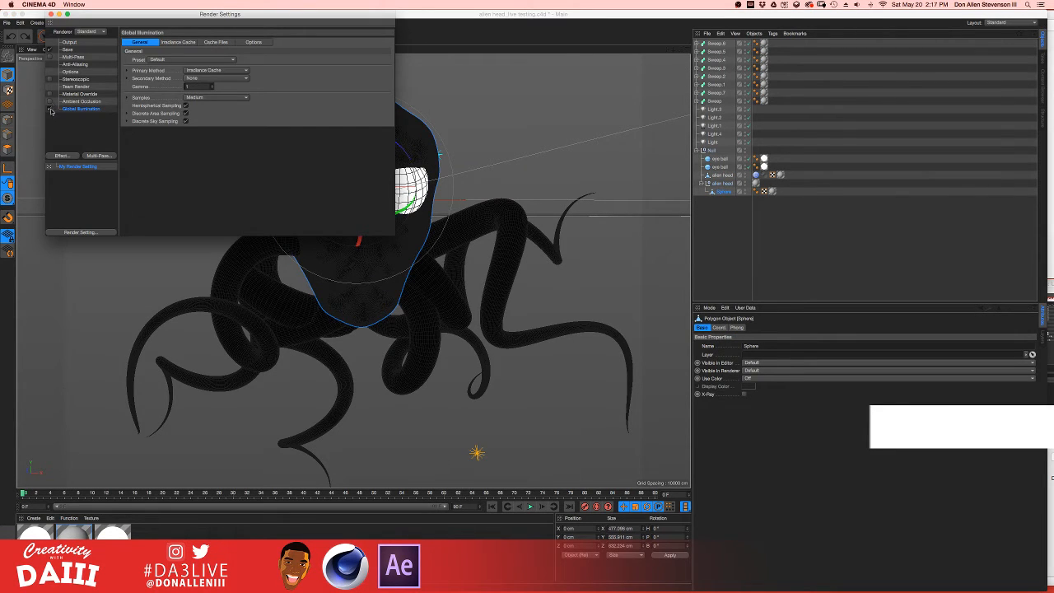
{"action": "left_click", "coordinate": [49, 109]}
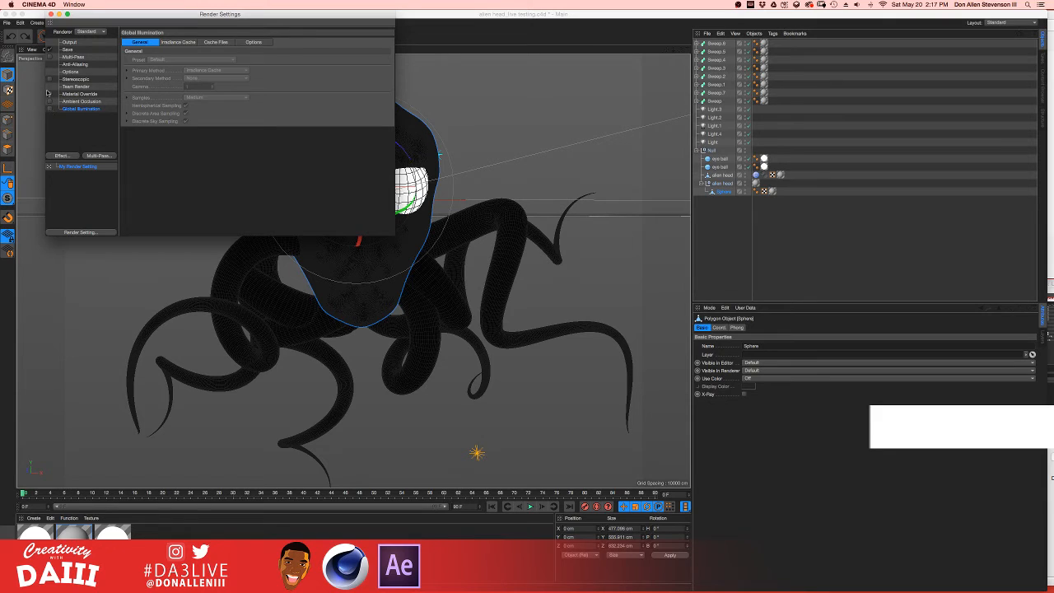
{"action": "left_click", "coordinate": [49, 14]}
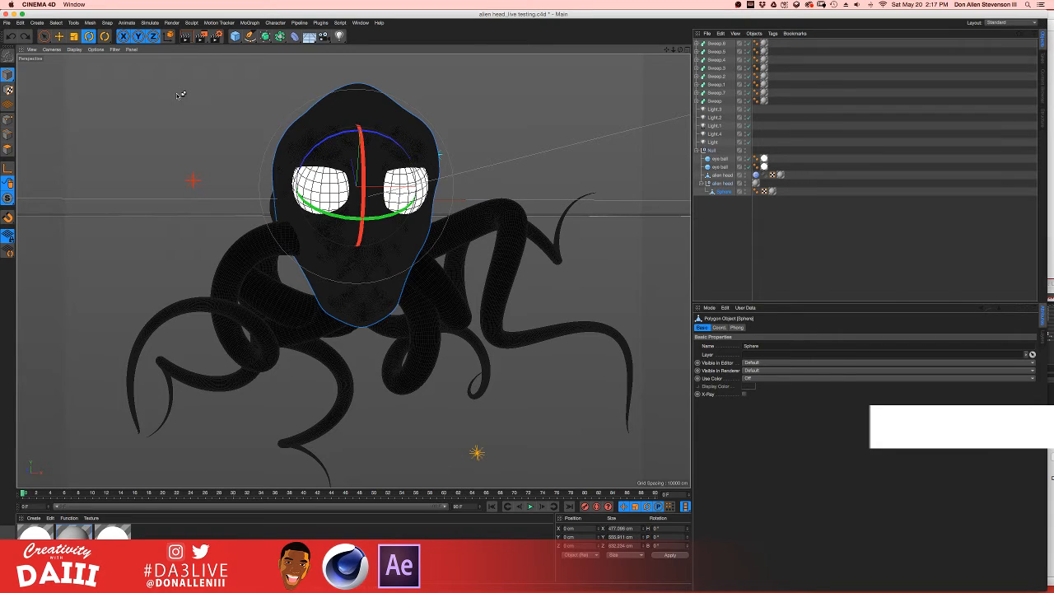
- Test-render the creature and undo back to the selection of all eight Sweep tentacles
{"action": "key", "text": "super+r"}
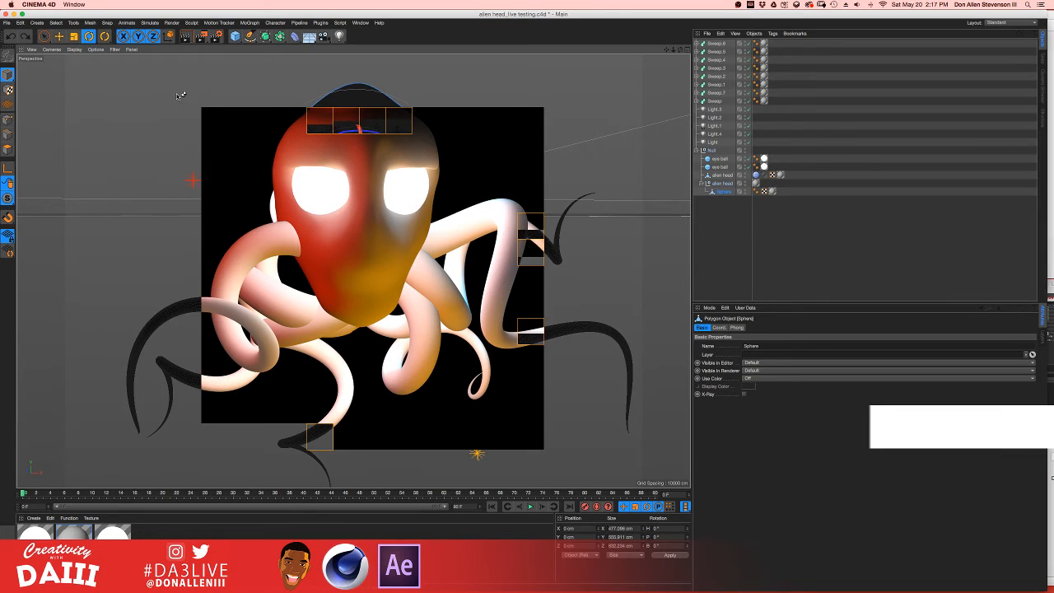
{"action": "key", "text": "super+z"}
{"action": "key", "text": "super+z"}
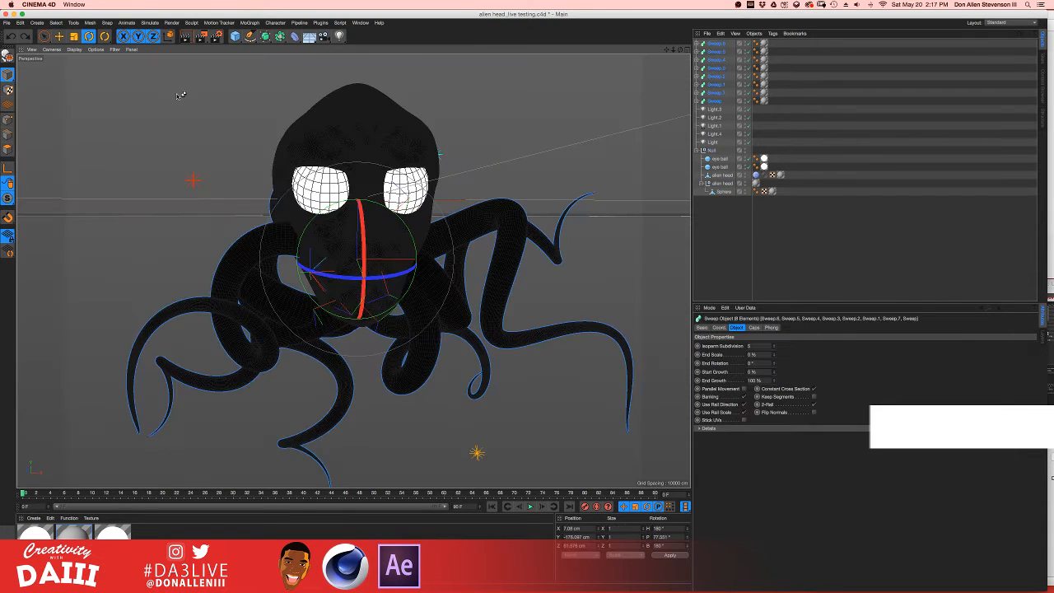
- Rotate the eight Sweep tentacles so that some rise beside the head, and test-render the creature from the front
{"action": "left_click_drag", "start_coordinate": [337, 129], "coordinate": [400, 161], "text": "alt"}
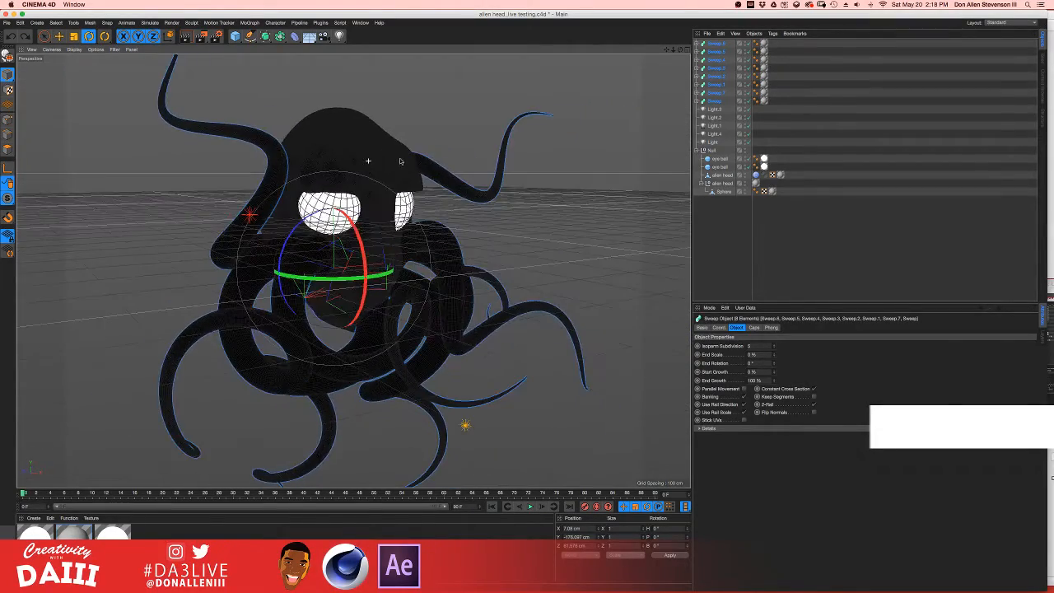
{"action": "left_click", "coordinate": [697, 149]}
{"action": "left_click", "coordinate": [712, 150]}
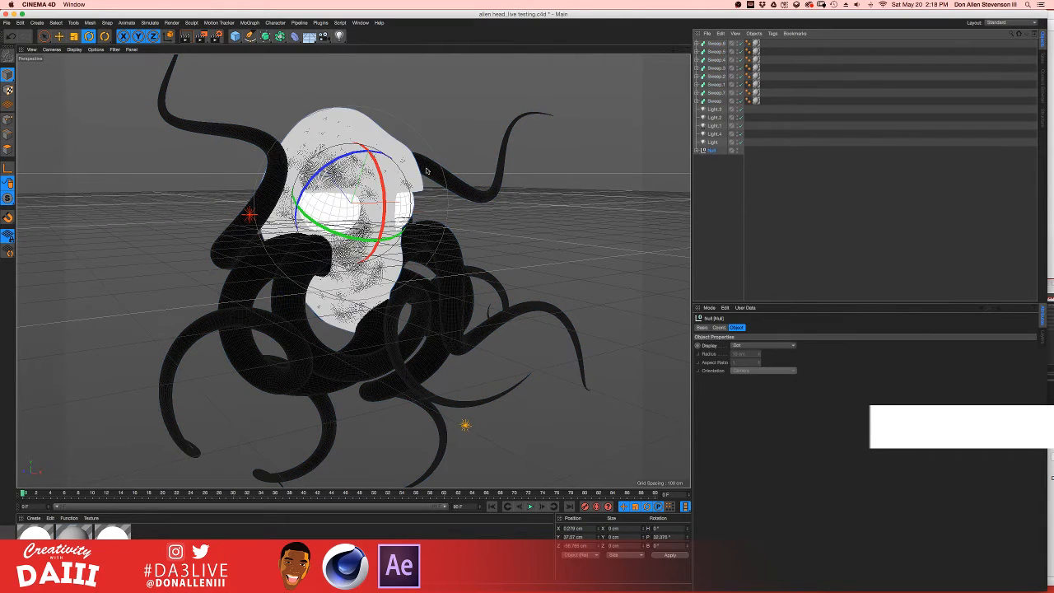
{"action": "left_click", "coordinate": [457, 104]}
{"action": "left_click_drag", "start_coordinate": [457, 104], "coordinate": [351, 140], "text": "alt"}
{"action": "left_click", "coordinate": [302, 167]}
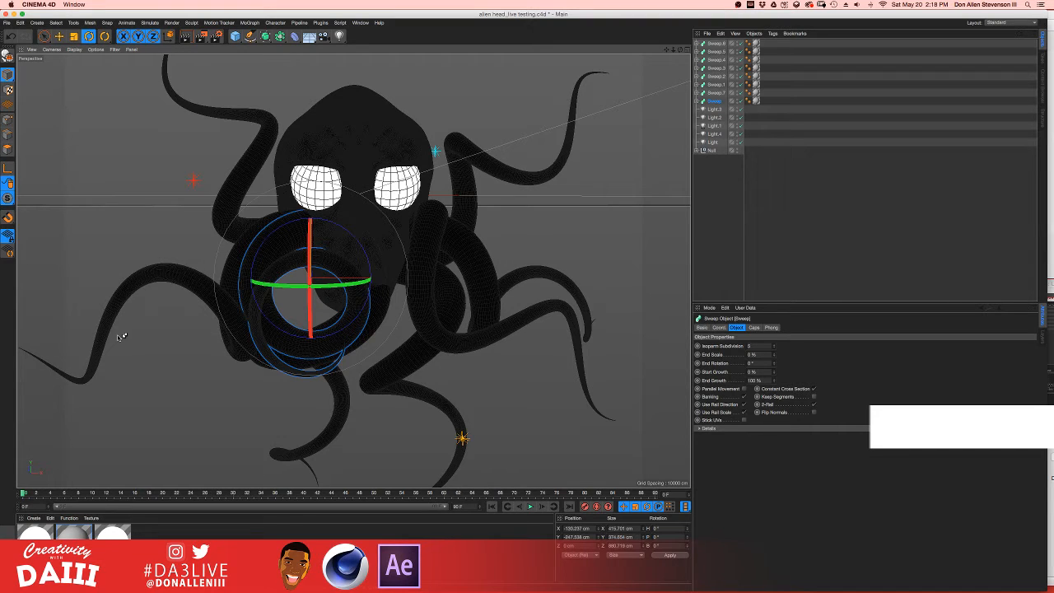
{"action": "key", "text": "ctrl+r"}
- Delete the Mat texture tags from the Sphere and from the alien head null that contains it
{"action": "left_click", "coordinate": [713, 142]}
{"action": "left_click", "coordinate": [712, 152]}
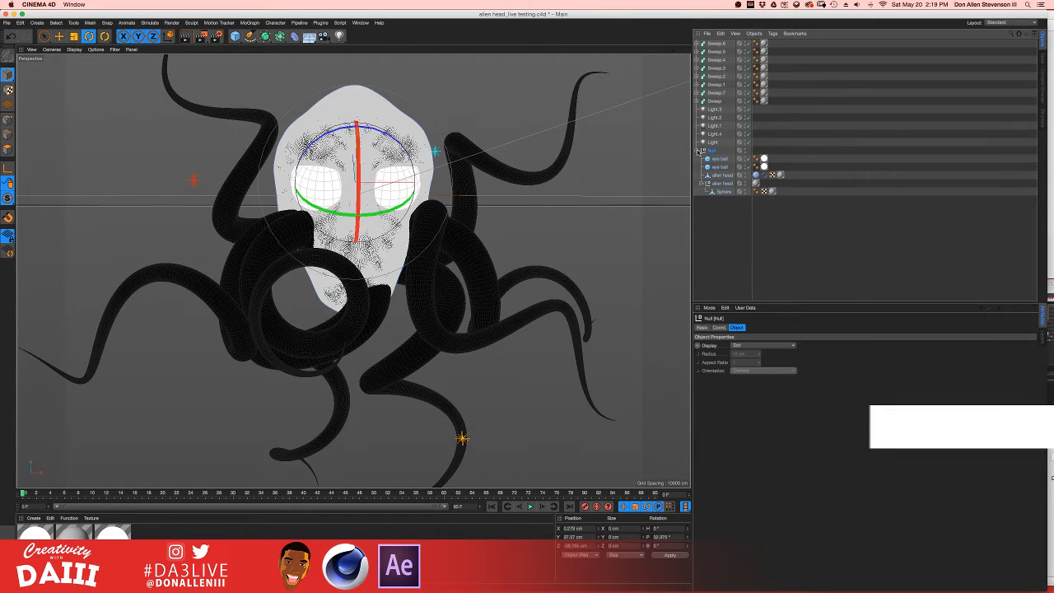
{"action": "left_click", "coordinate": [786, 154]}
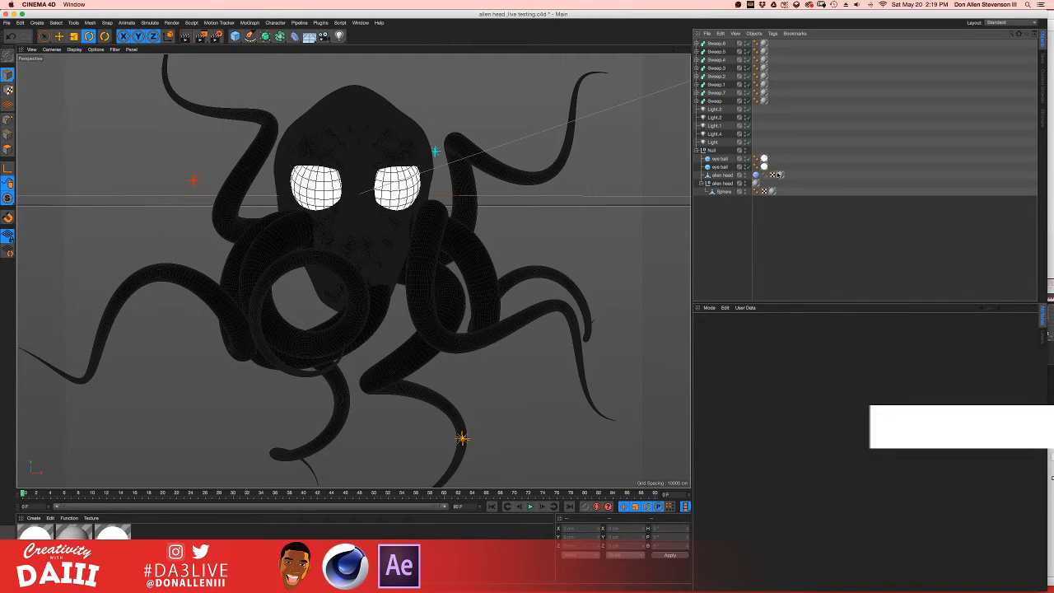
{"action": "left_click", "coordinate": [778, 175]}
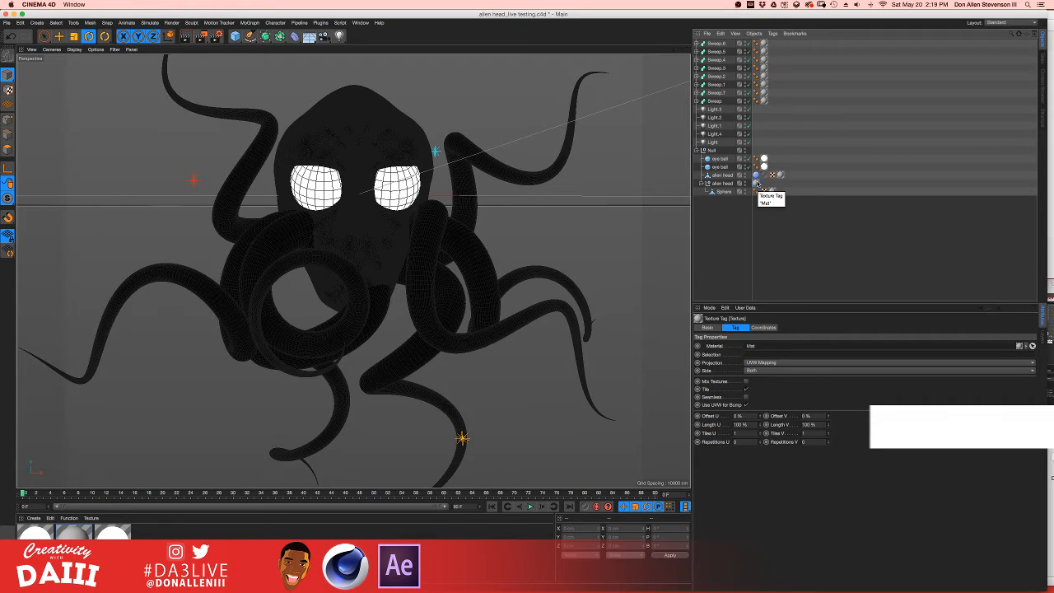
{"action": "left_click", "coordinate": [791, 200]}
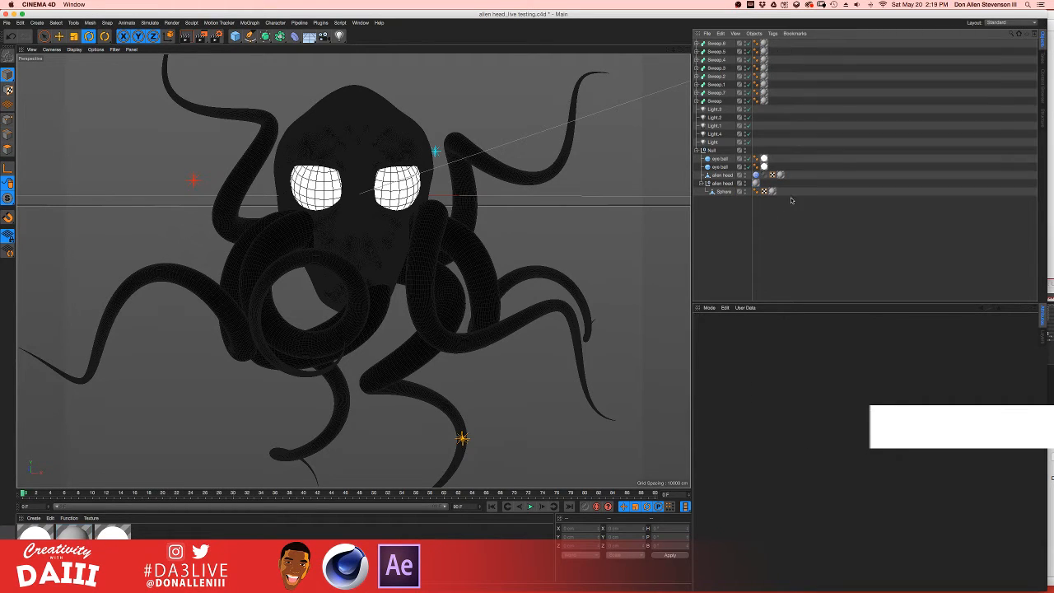
{"action": "left_click", "coordinate": [773, 194]}
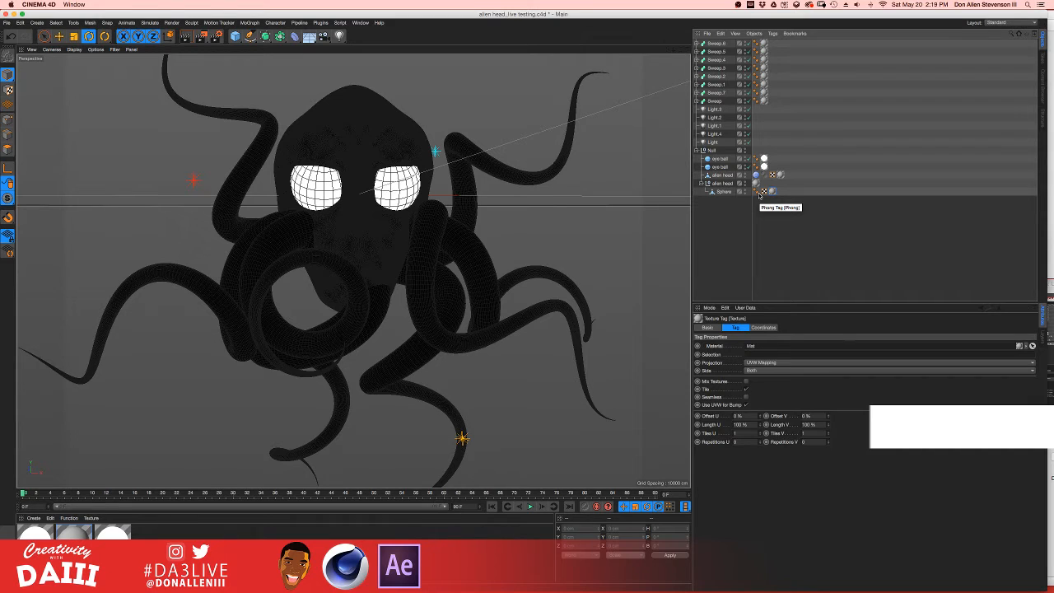
{"action": "key", "text": "Delete"}
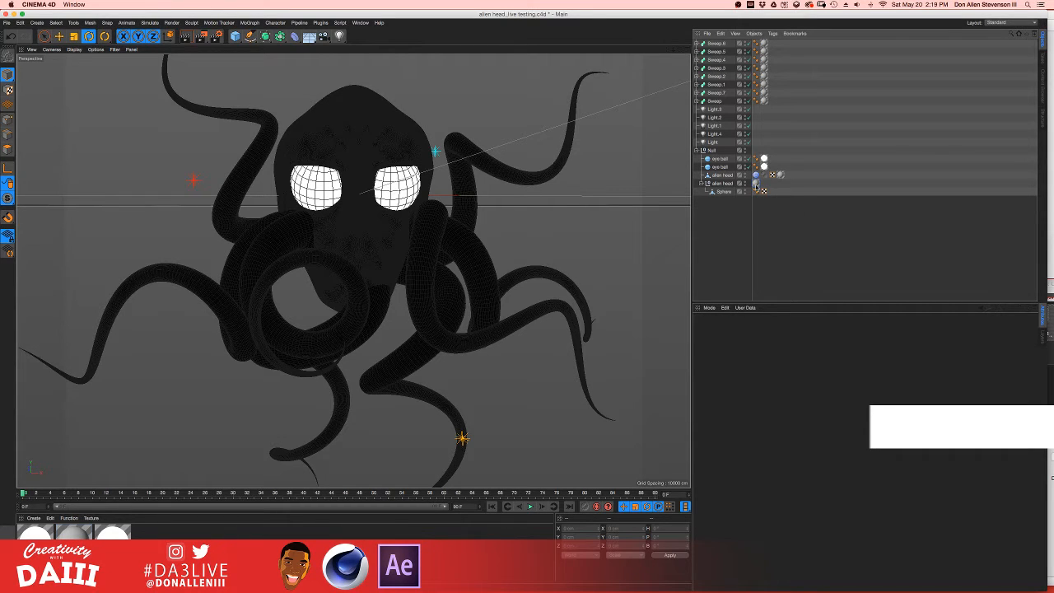
{"action": "left_click", "coordinate": [756, 185]}
{"action": "key", "text": "Delete"}
- Switch the viewport to smooth shading without wireframe lines and select the alien head mesh
{"action": "left_click", "coordinate": [73, 51]}
{"action": "left_click", "coordinate": [91, 65]}
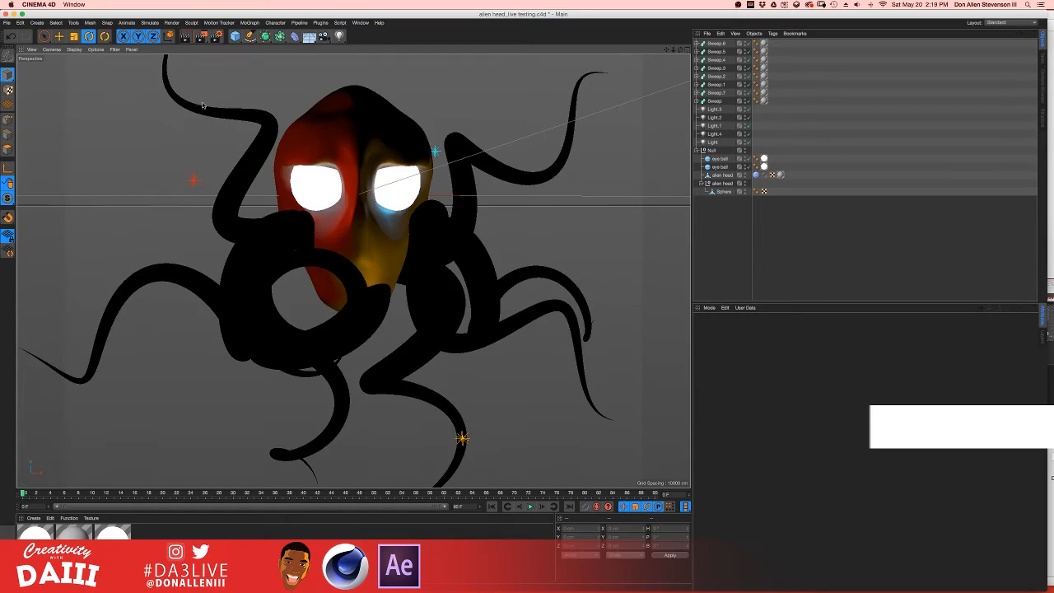
{"action": "left_click_drag", "start_coordinate": [299, 151], "coordinate": [316, 163], "text": "alt"}
{"action": "left_click", "coordinate": [333, 138]}
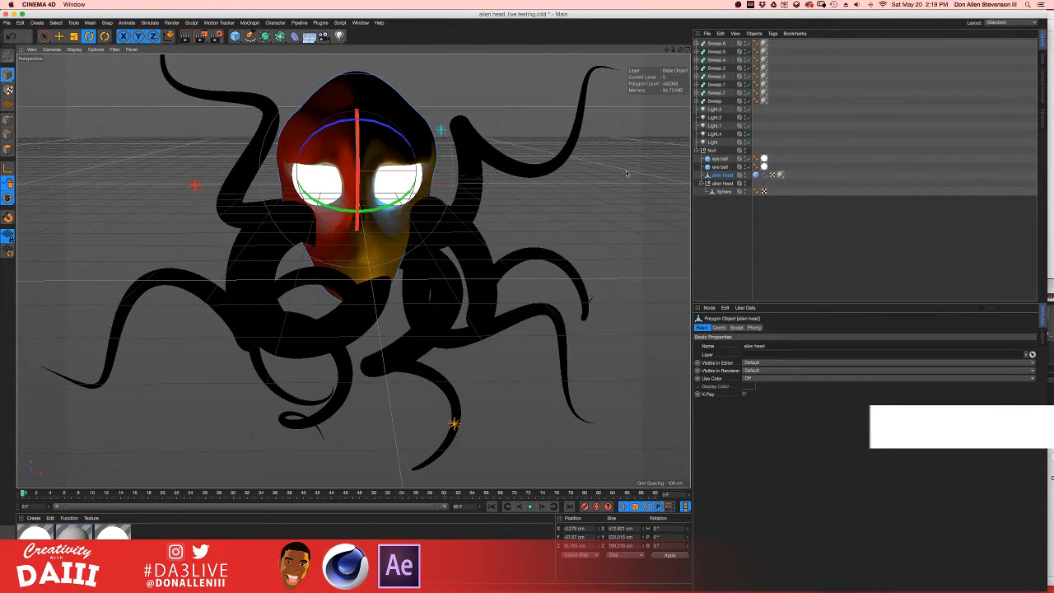
- Try adding a Hair object with the alien head null selected
{"action": "left_click", "coordinate": [724, 183]}
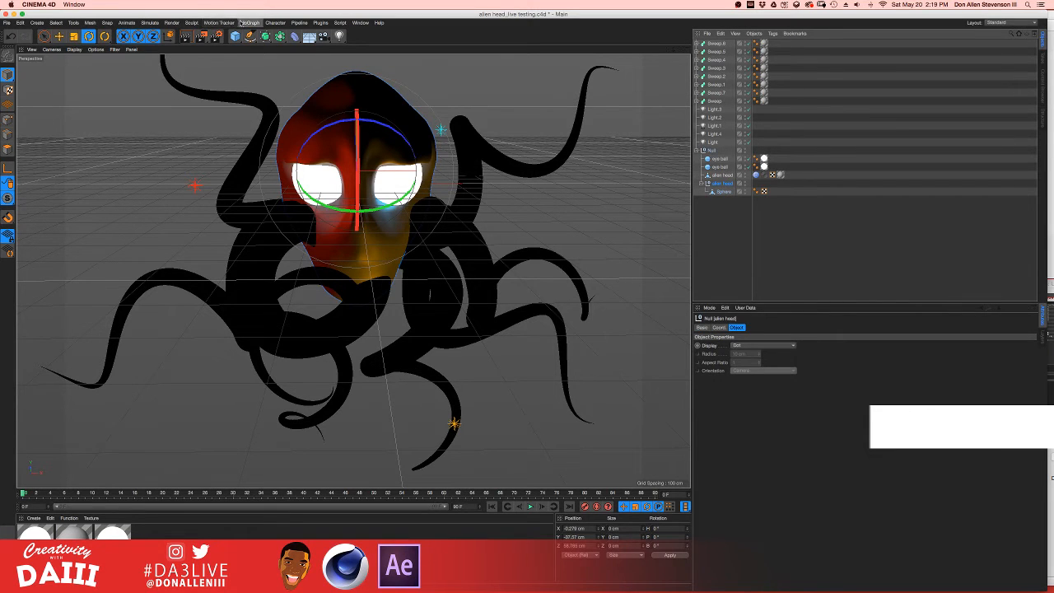
{"action": "left_click", "coordinate": [159, 23]}
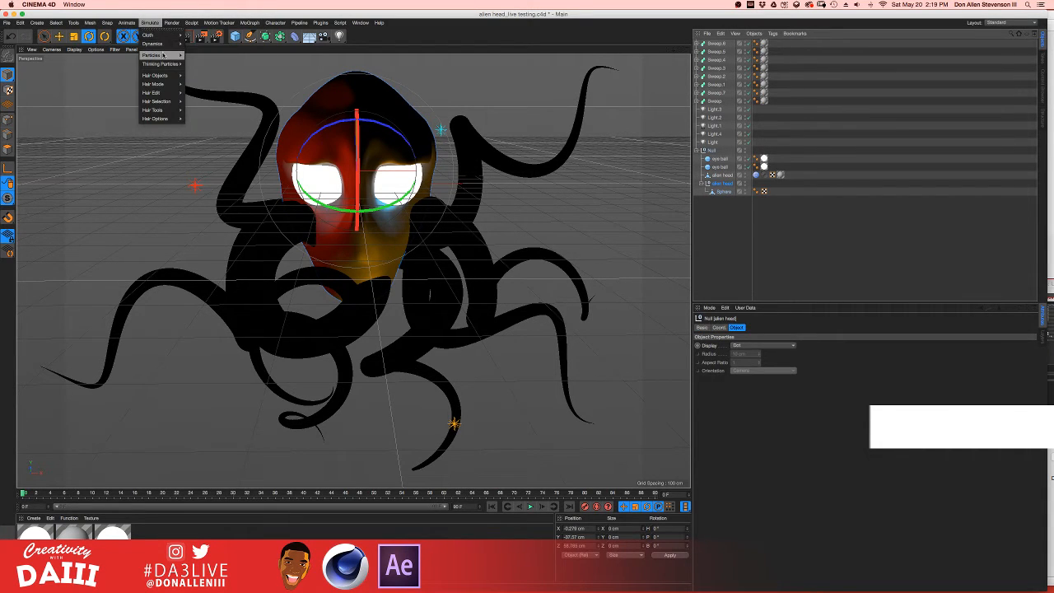
{"action": "mouse_move", "coordinate": [163, 56]}
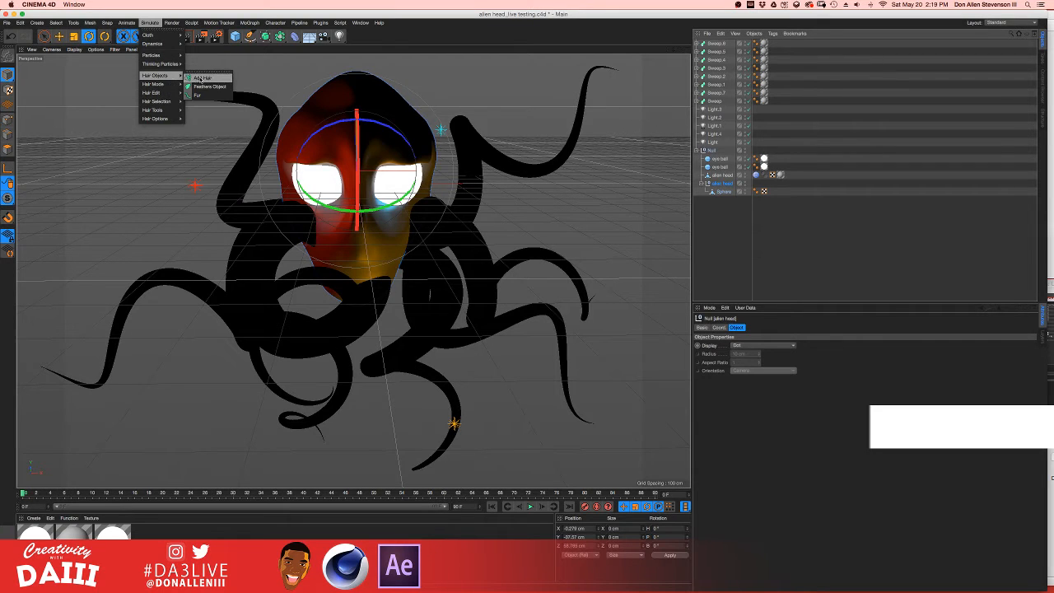
{"action": "left_click", "coordinate": [199, 79]}
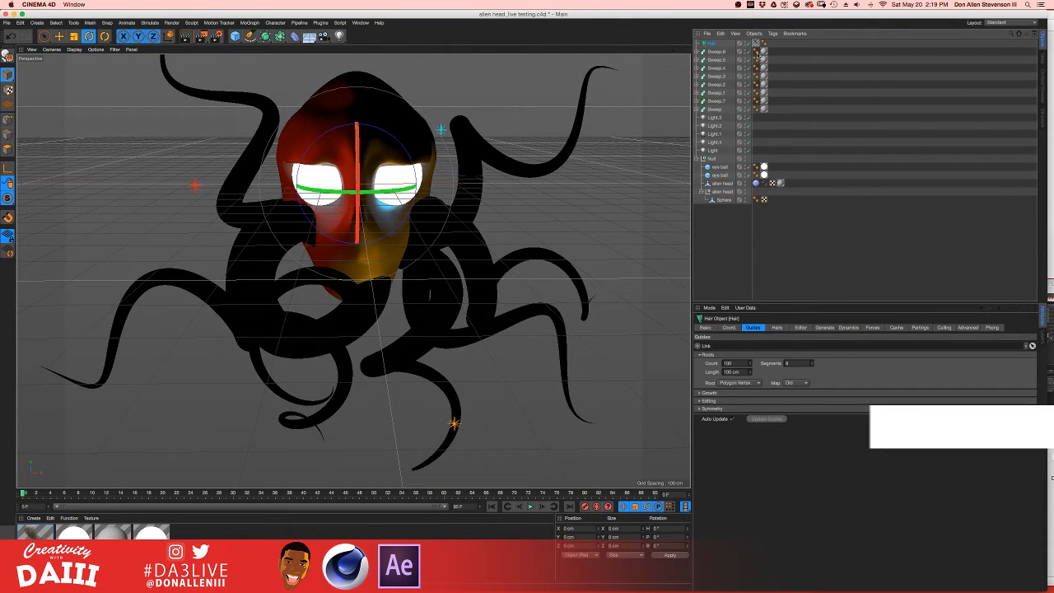
{"action": "left_click_drag", "start_coordinate": [265, 92], "coordinate": [288, 104], "text": "alt"}
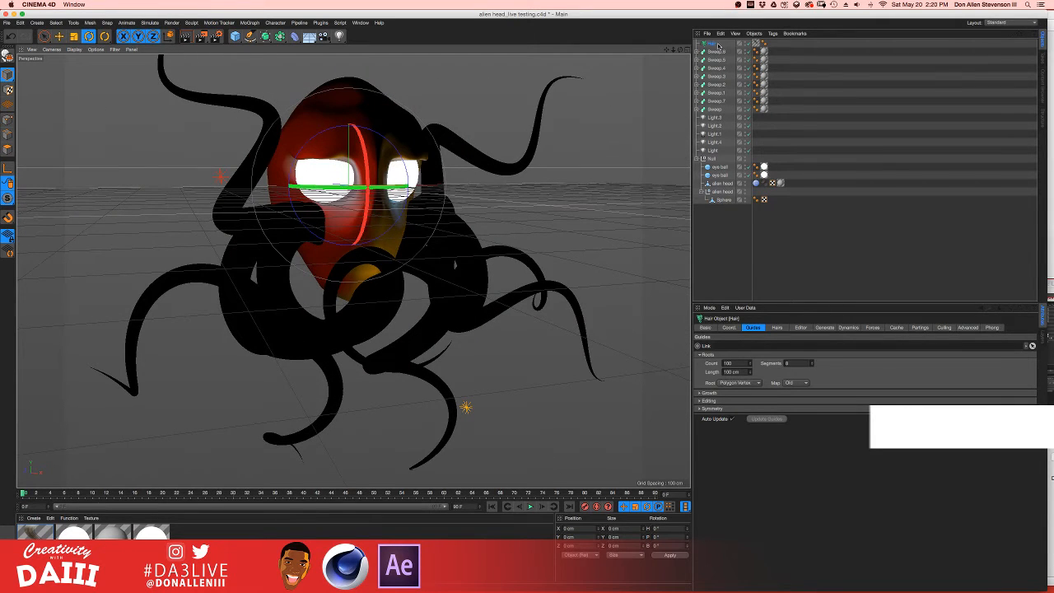
{"action": "key", "text": "super+z"}
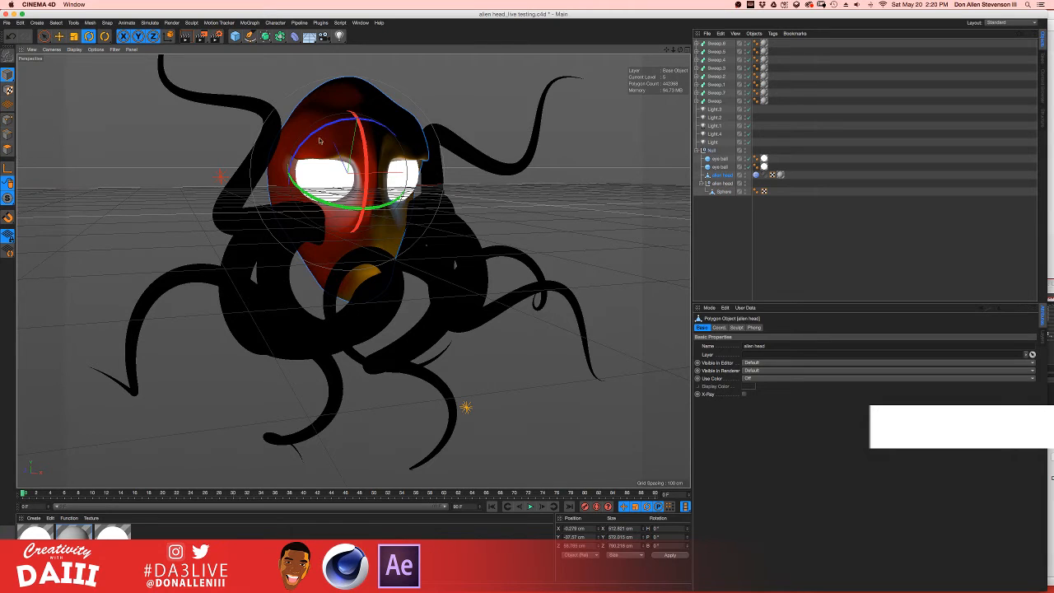
- Try moving the Sphere inside the alien head null away from the body and undo the move
{"action": "left_click_drag", "start_coordinate": [321, 141], "coordinate": [332, 138]}
{"action": "left_click_drag", "start_coordinate": [388, 163], "coordinate": [462, 80], "text": "alt"}
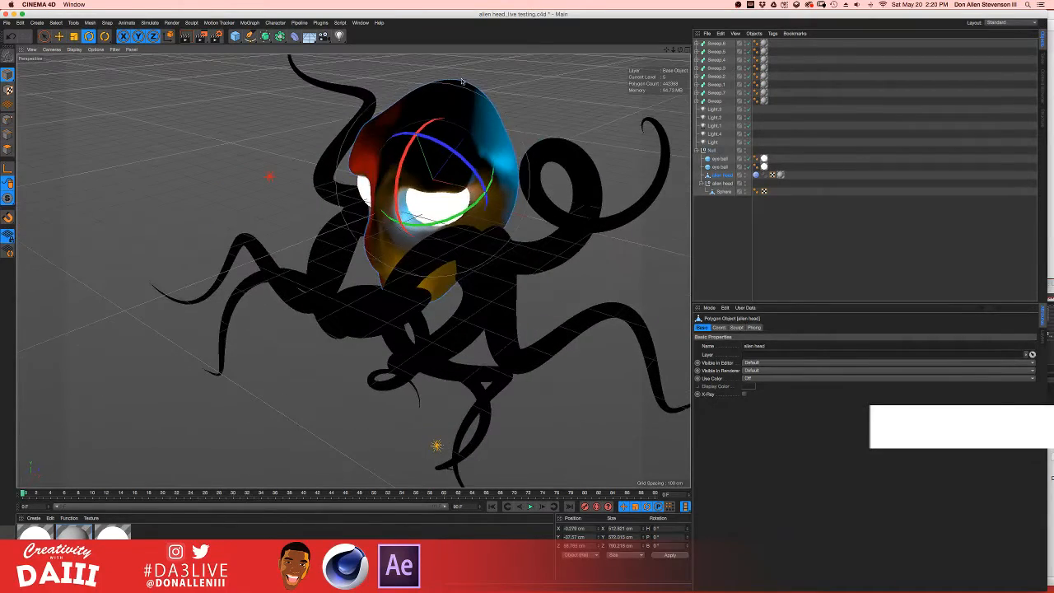
{"action": "left_click", "coordinate": [730, 184]}
{"action": "left_click", "coordinate": [728, 191]}
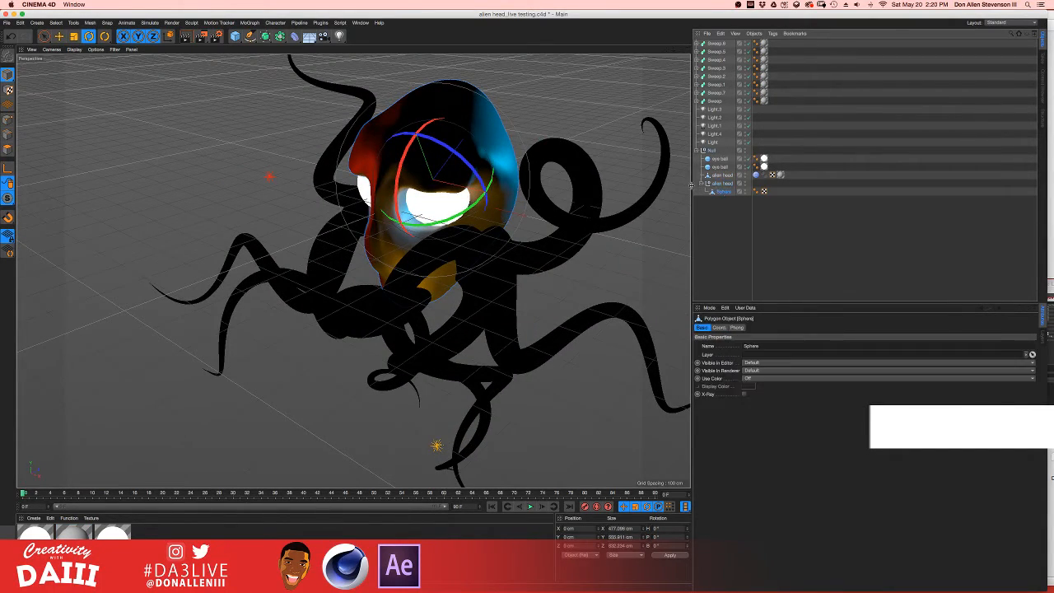
{"action": "left_click", "coordinate": [755, 191]}
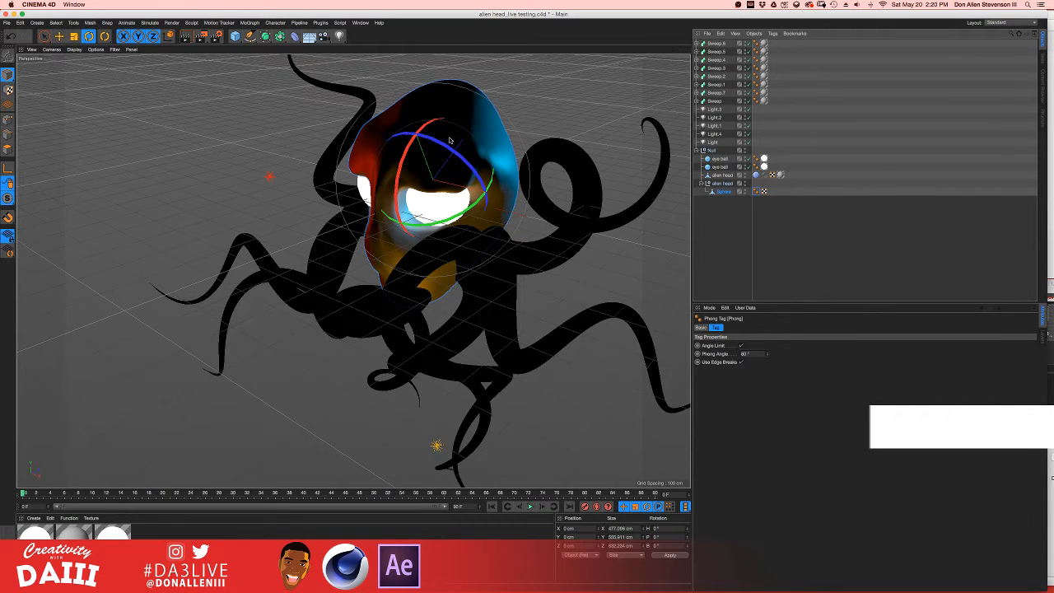
{"action": "left_click", "coordinate": [58, 35]}
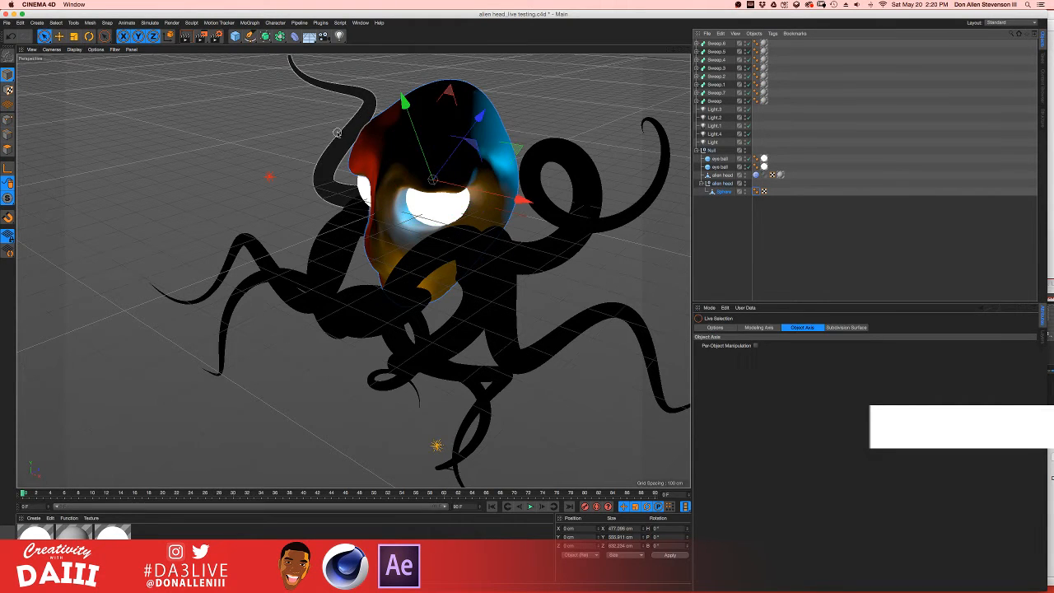
{"action": "left_click_drag", "start_coordinate": [341, 130], "coordinate": [446, 127]}
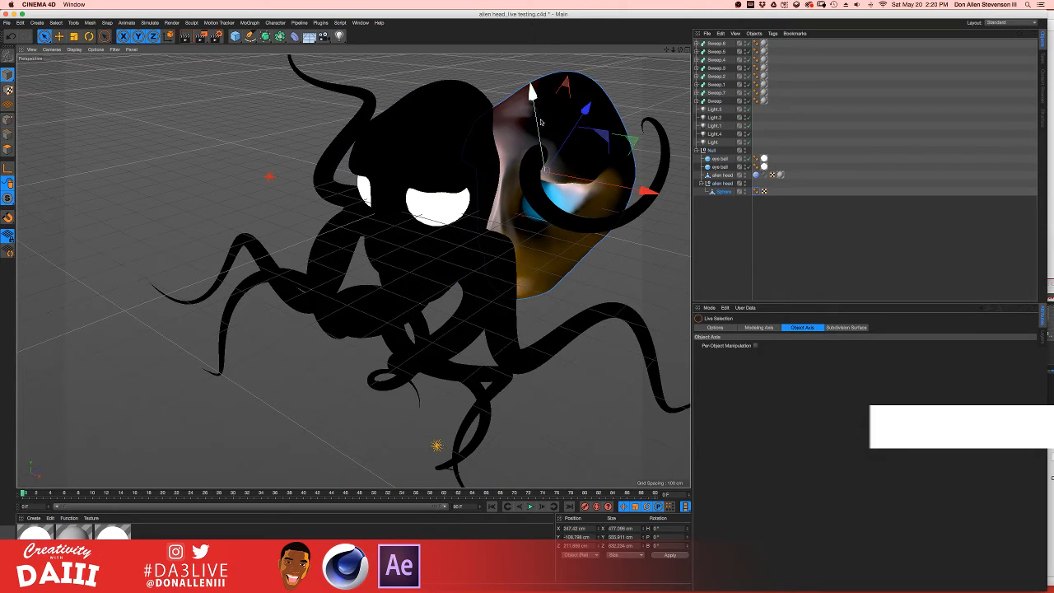
{"action": "key", "text": "9"}
{"action": "key", "text": "super+z"}
{"action": "left_click_drag", "start_coordinate": [366, 163], "coordinate": [398, 158], "text": "alt"}
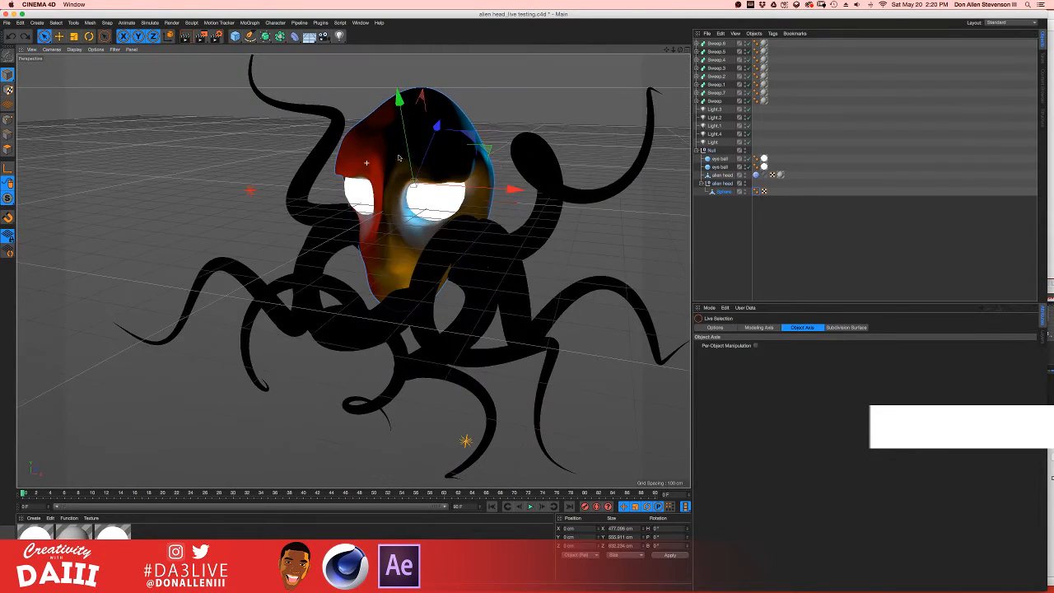
- Collapse the alien head null and select the parent Null that holds the head and both eyeballs
{"action": "left_click", "coordinate": [718, 176]}
{"action": "left_click", "coordinate": [719, 183]}
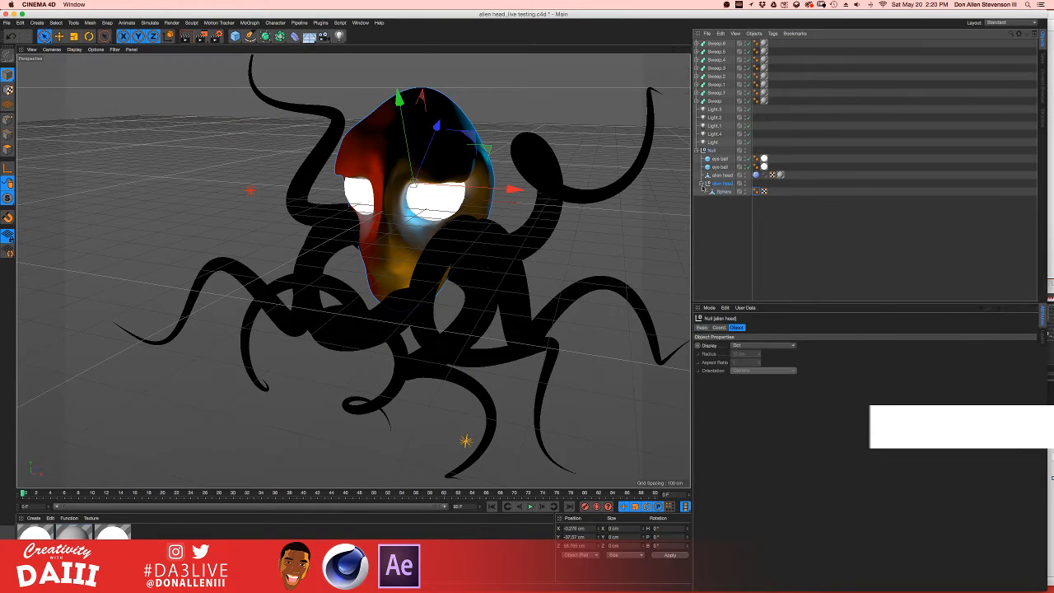
{"action": "left_click", "coordinate": [701, 188]}
{"action": "left_click", "coordinate": [702, 183]}
{"action": "left_click", "coordinate": [717, 175]}
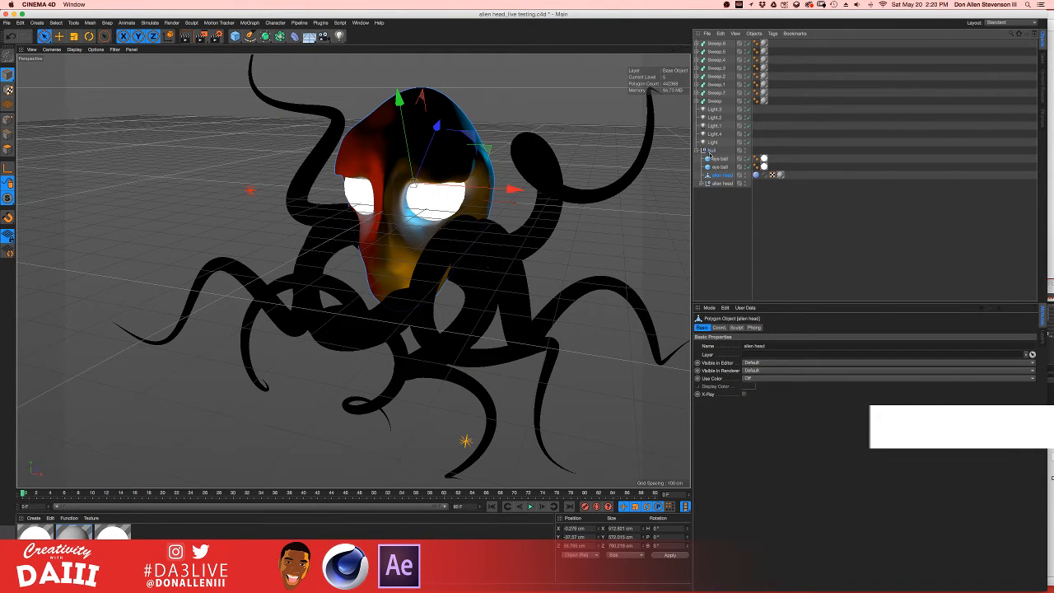
{"action": "left_click", "coordinate": [710, 151]}
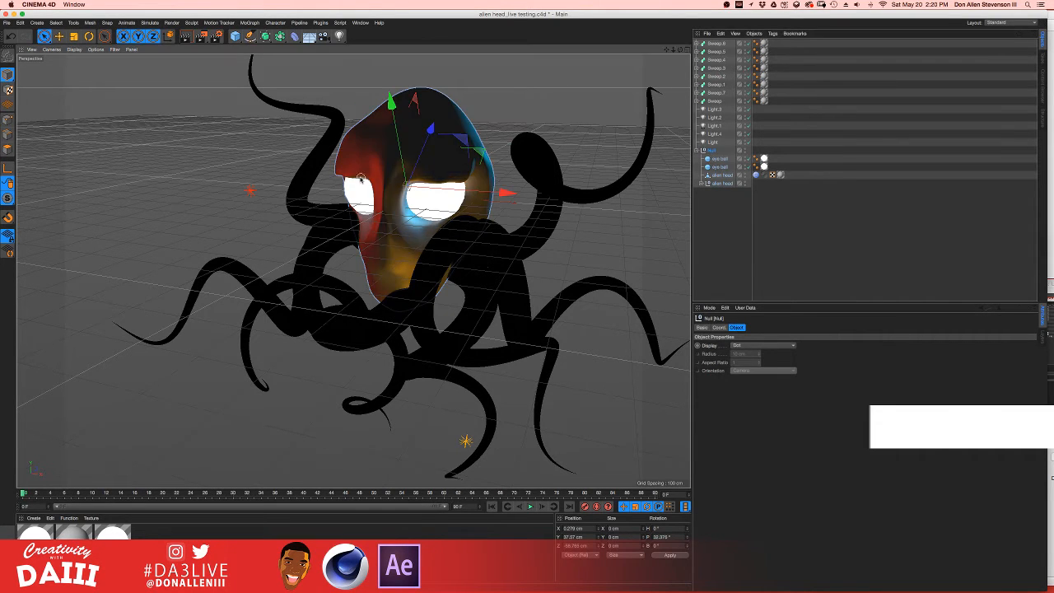
- Examine the contents of the parent Null and the alien head null, and view the creature from several angles
{"action": "left_click_drag", "start_coordinate": [360, 178], "coordinate": [403, 177], "text": "alt"}
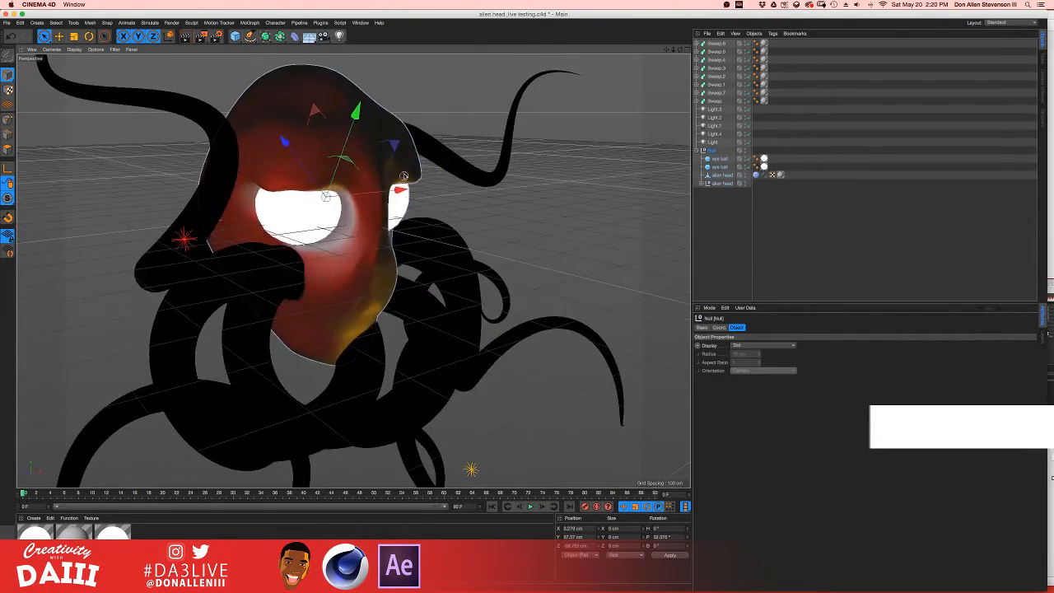
{"action": "left_click", "coordinate": [720, 183]}
{"action": "left_click", "coordinate": [703, 184]}
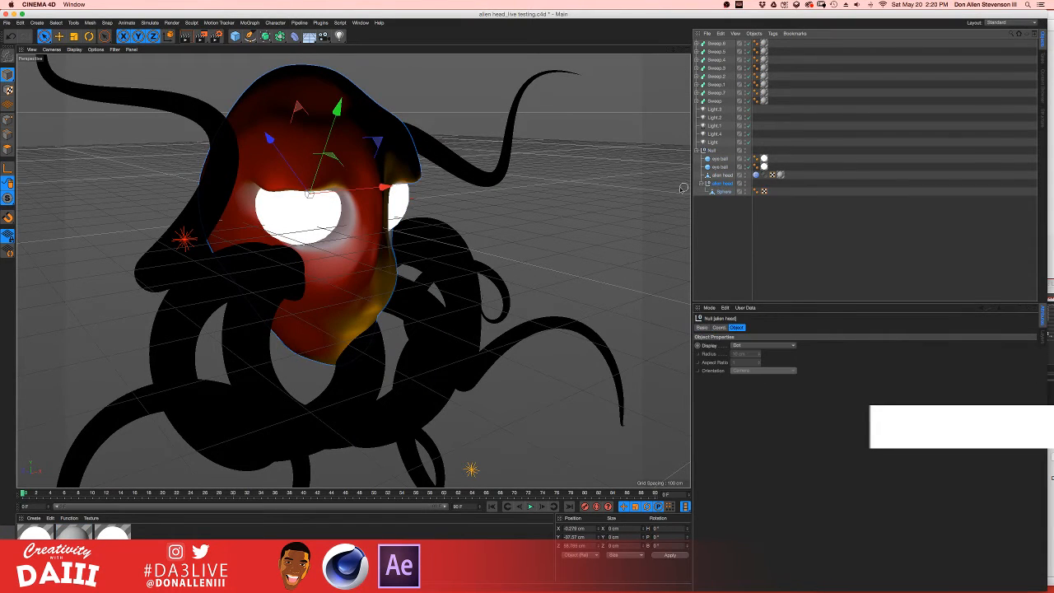
{"action": "left_click", "coordinate": [702, 183]}
{"action": "left_click", "coordinate": [737, 214]}
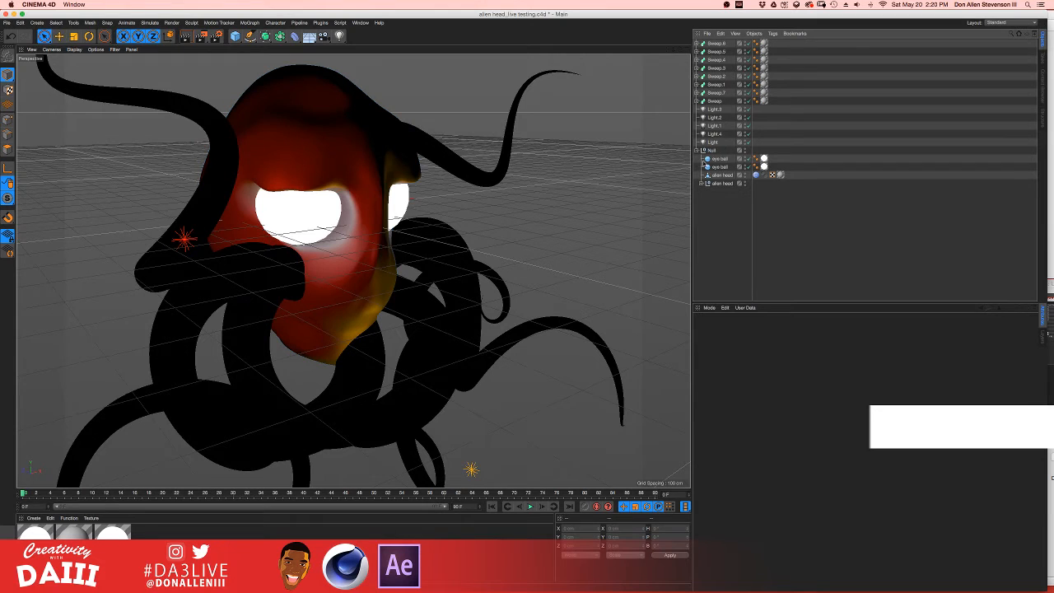
{"action": "left_click", "coordinate": [696, 151]}
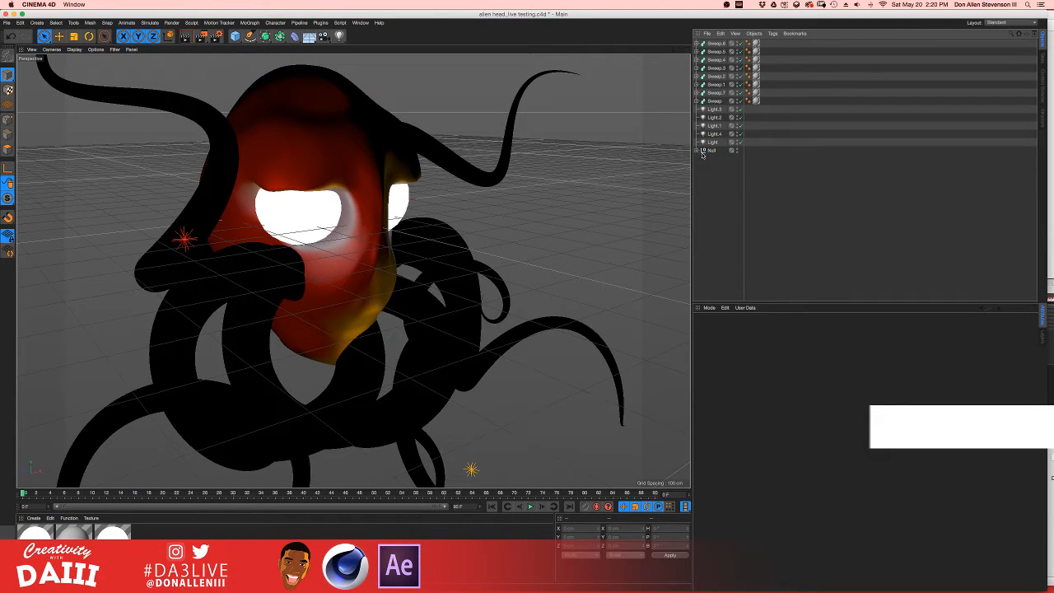
{"action": "left_click", "coordinate": [704, 151]}
{"action": "left_click", "coordinate": [697, 151]}
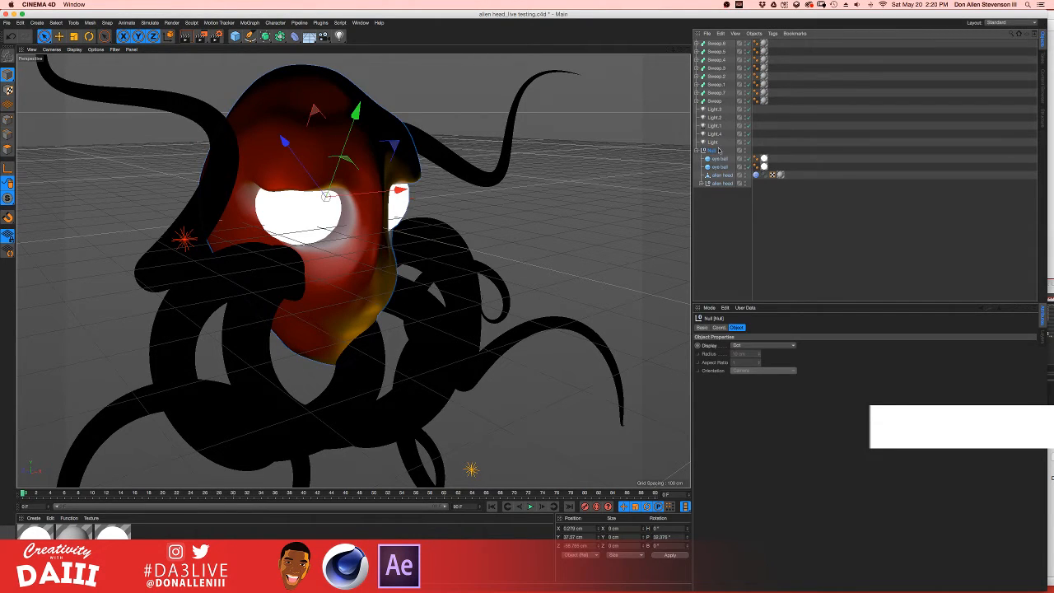
{"action": "left_click_drag", "start_coordinate": [203, 145], "coordinate": [462, 66], "text": "alt"}
{"action": "left_click_drag", "start_coordinate": [531, 136], "coordinate": [366, 116], "text": "alt"}
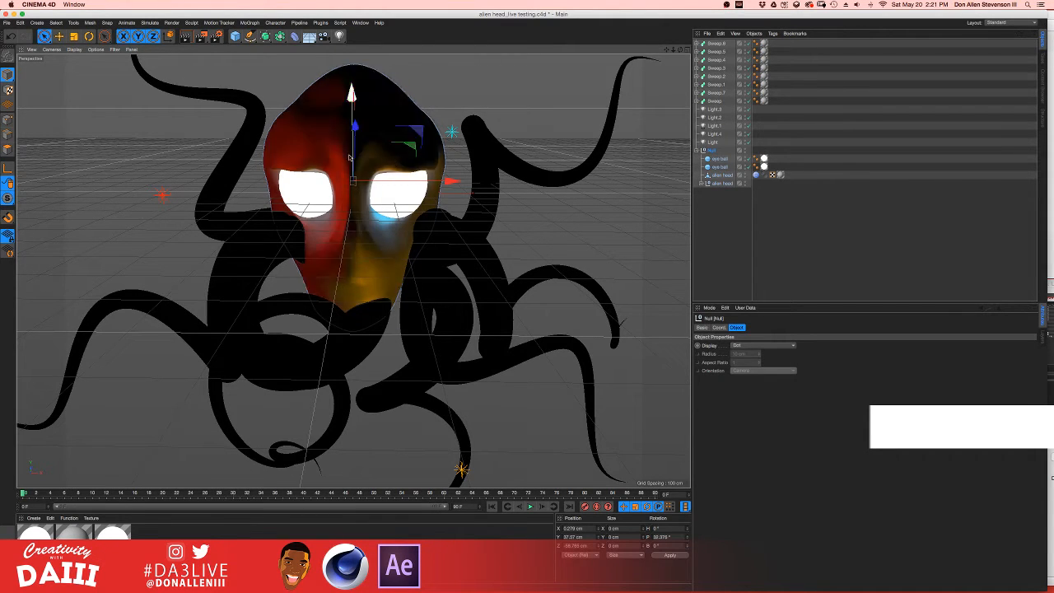
{"action": "left_click_drag", "start_coordinate": [271, 96], "coordinate": [326, 126], "text": "alt"}
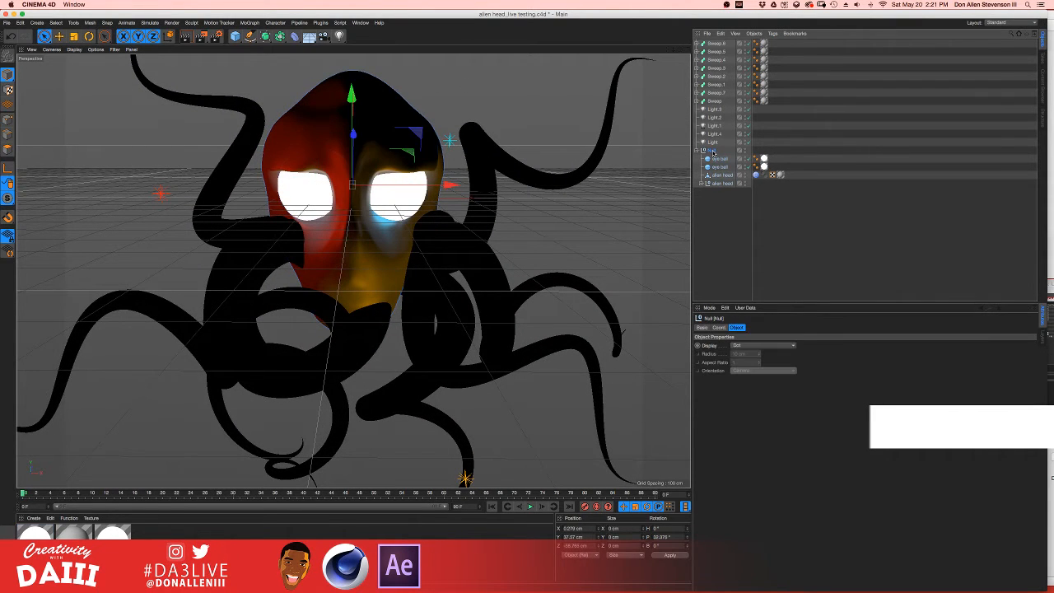
- Try adding a Hair object with the parent Null selected and play the animation to test it
{"action": "left_click", "coordinate": [149, 22]}
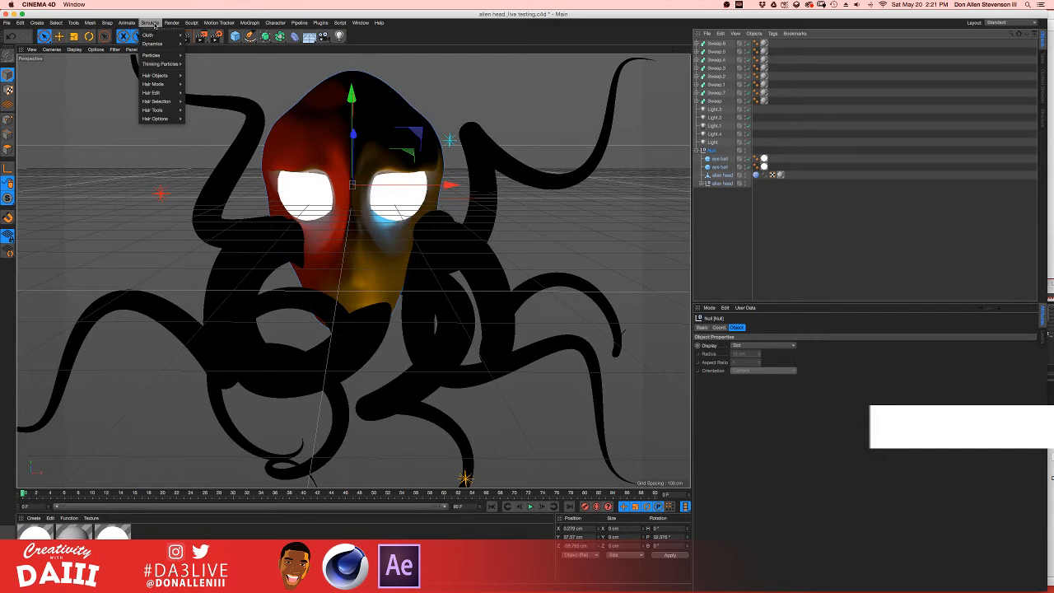
{"action": "left_click", "coordinate": [202, 77]}
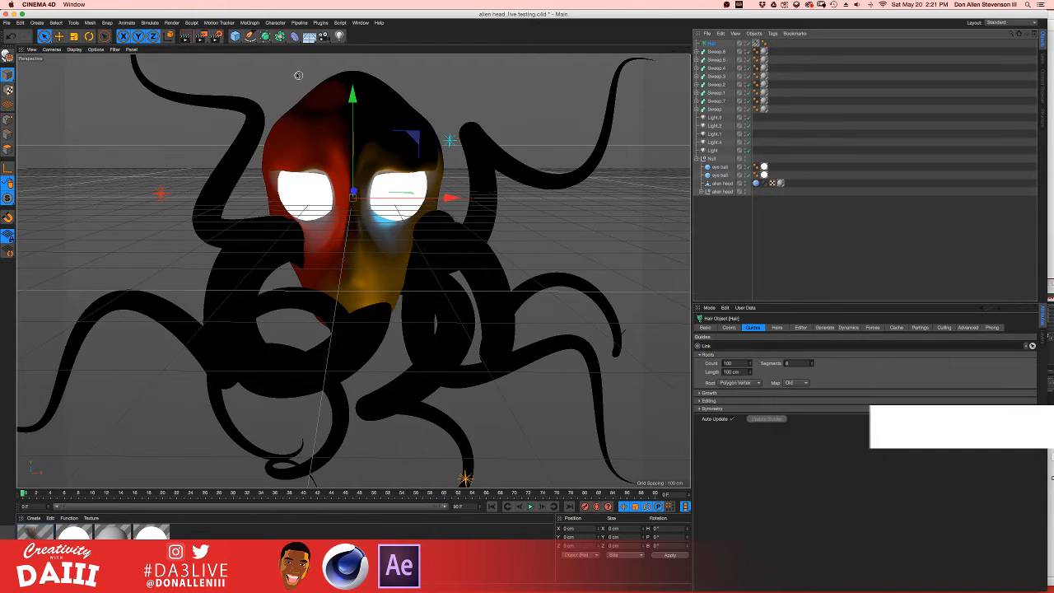
{"action": "left_click", "coordinate": [530, 507]}
{"action": "key", "text": "ctrl+z"}
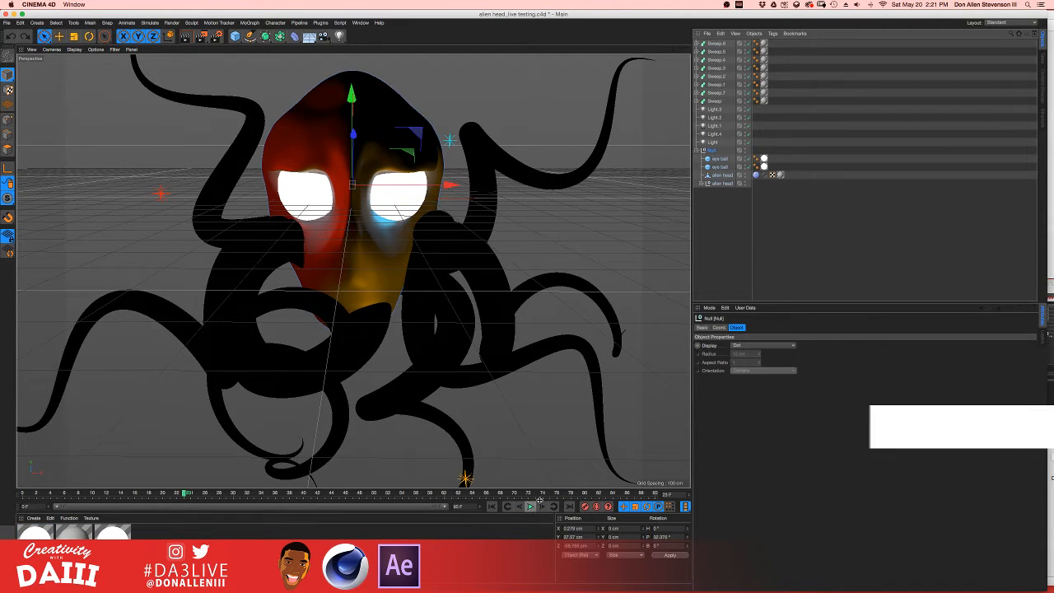
- Expand the alien head null and select the Sphere inside it
{"action": "left_click", "coordinate": [719, 183]}
{"action": "left_click", "coordinate": [720, 176]}
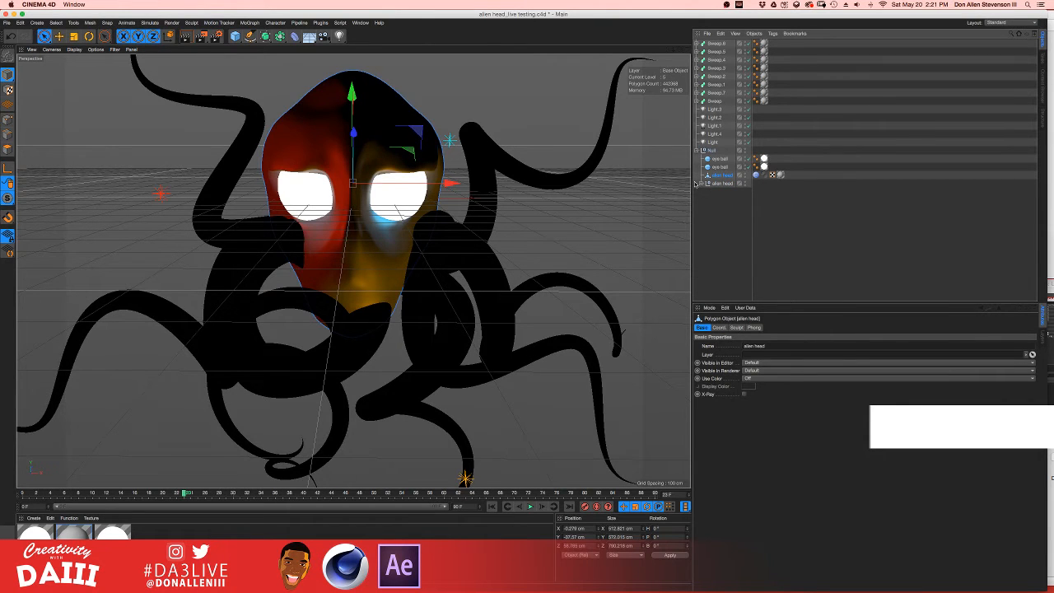
{"action": "left_click", "coordinate": [700, 183]}
{"action": "left_click", "coordinate": [724, 191]}
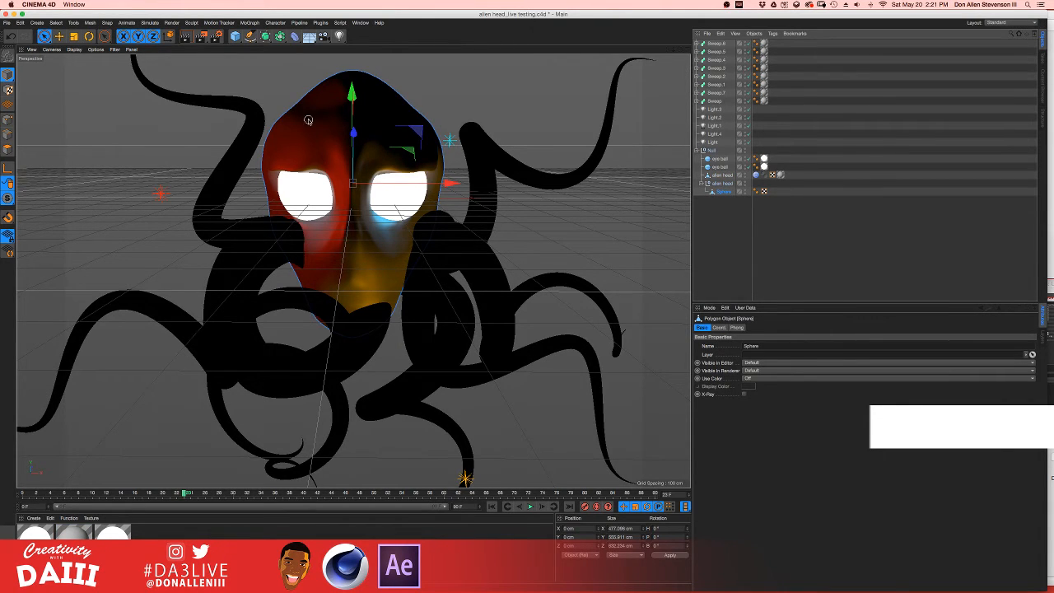
- Switch the perspective view's display mode to Gouraud Shading (Lines) to show the wireframe on the creature
{"action": "mouse_move", "coordinate": [307, 124]}
{"action": "left_mouse_down", "text": "alt"}
{"action": "mouse_move", "coordinate": [326, 147]}
{"action": "mouse_move", "coordinate": [311, 125]}
{"action": "left_mouse_up", "text": "alt"}
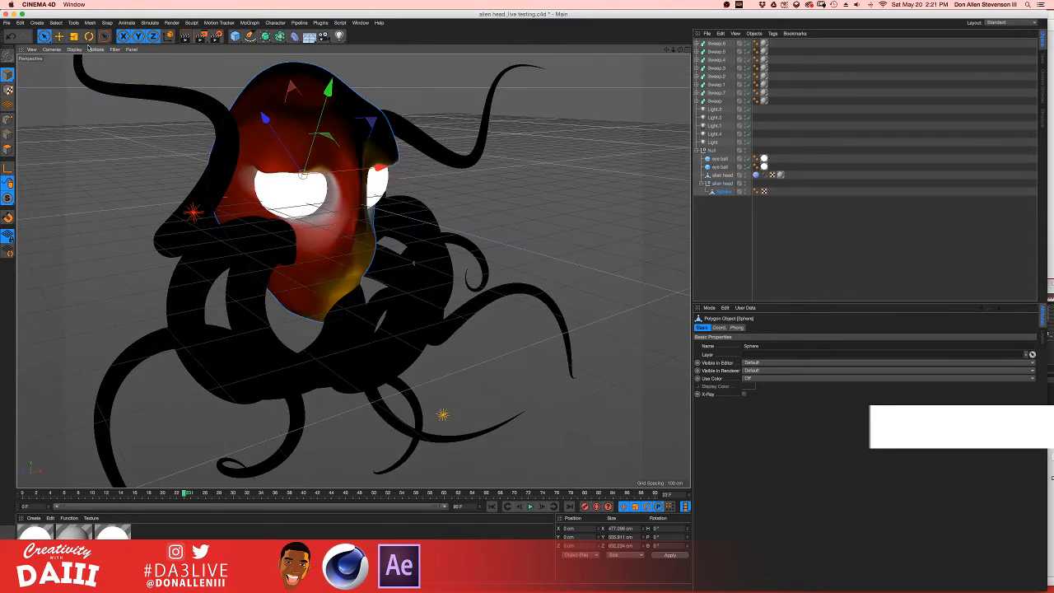
{"action": "left_click", "coordinate": [52, 49]}
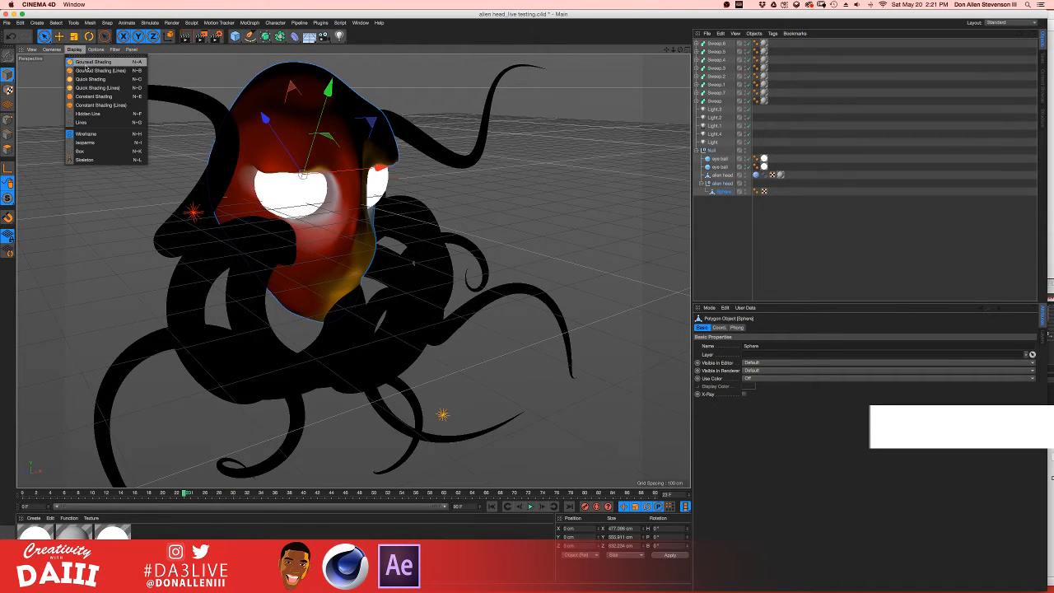
{"action": "left_click", "coordinate": [87, 76]}
{"action": "left_click_drag", "start_coordinate": [188, 120], "coordinate": [110, 64], "text": "alt"}
{"action": "left_click", "coordinate": [74, 49]}
{"action": "left_click", "coordinate": [100, 71]}
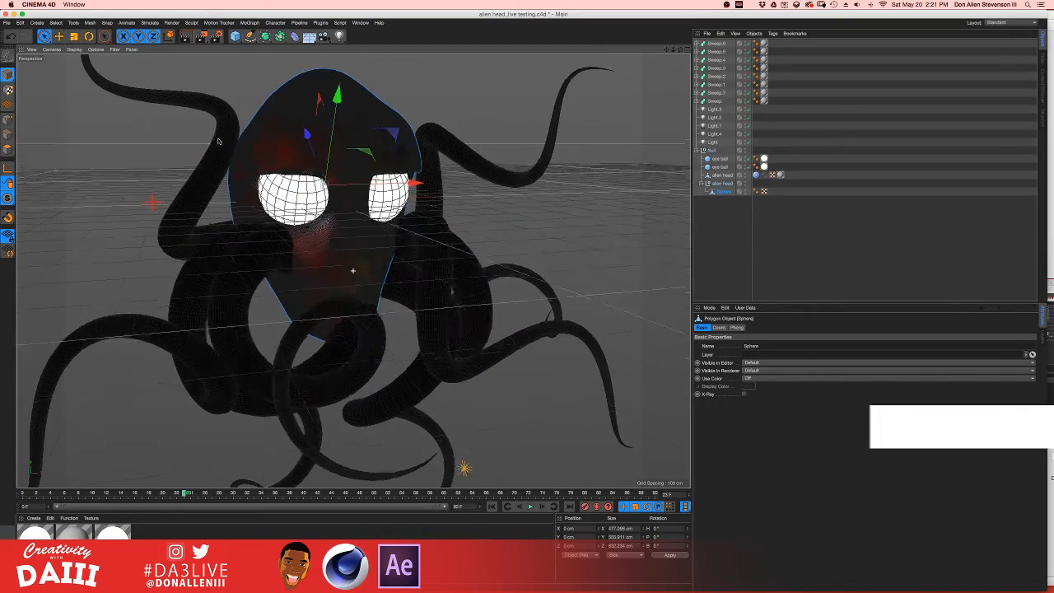
{"action": "mouse_move", "coordinate": [219, 141]}
{"action": "left_mouse_down", "text": "alt"}
{"action": "mouse_move", "coordinate": [202, 160]}
{"action": "mouse_move", "coordinate": [244, 143]}
{"action": "mouse_move", "coordinate": [301, 224]}
{"action": "mouse_move", "coordinate": [234, 185]}
{"action": "mouse_move", "coordinate": [296, 183]}
{"action": "mouse_move", "coordinate": [310, 136]}
{"action": "mouse_move", "coordinate": [362, 116]}
{"action": "mouse_move", "coordinate": [305, 146]}
{"action": "mouse_move", "coordinate": [552, 127]}
{"action": "left_mouse_up", "text": "alt"}
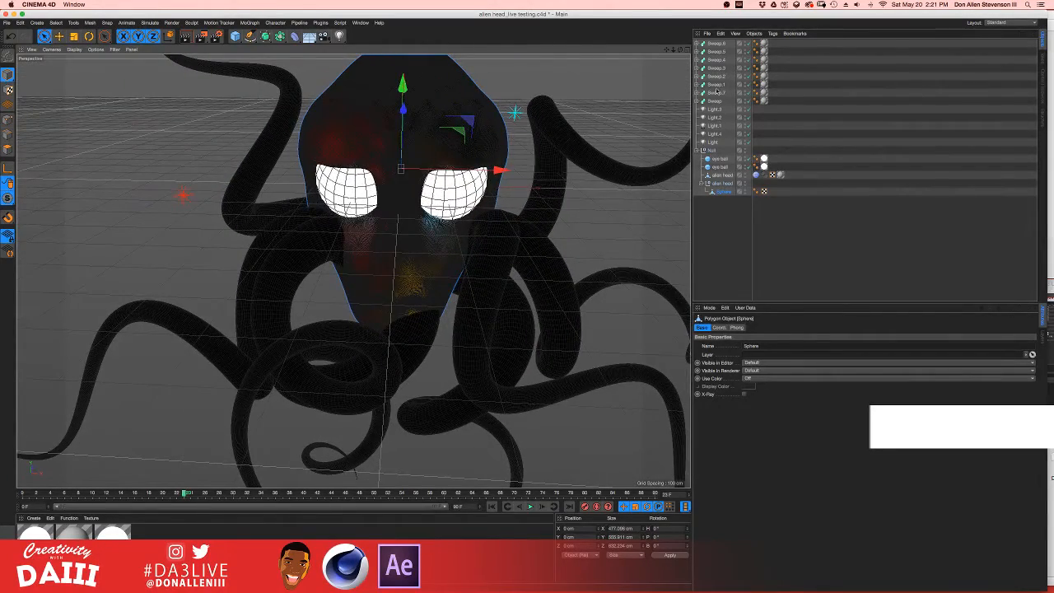
- Duplicate the cyan light Light.1 and move the copy low behind the creature on its opposite side
{"action": "left_click", "coordinate": [715, 108]}
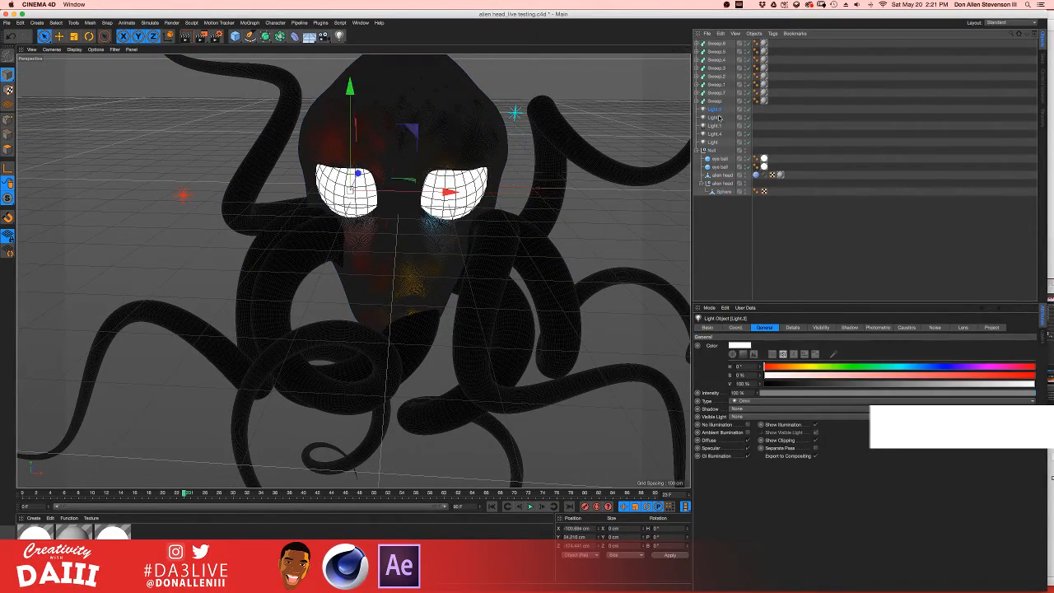
{"action": "left_click", "coordinate": [714, 117]}
{"action": "left_click", "coordinate": [713, 125]}
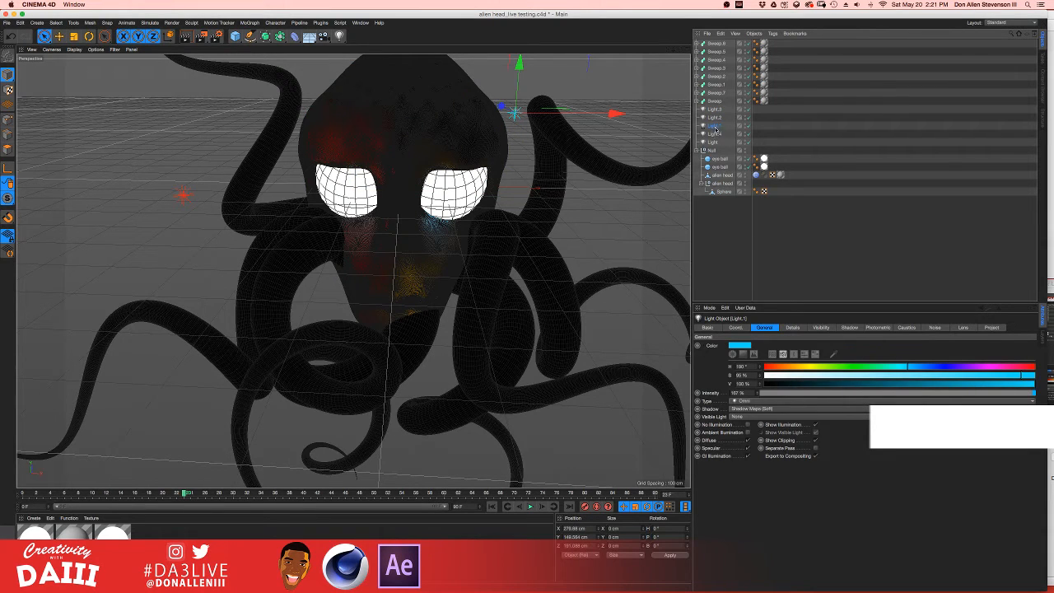
{"action": "left_click_drag", "start_coordinate": [714, 127], "coordinate": [714, 121], "text": "ctrl"}
{"action": "left_click_drag", "start_coordinate": [616, 112], "coordinate": [216, 124]}
{"action": "left_click_drag", "start_coordinate": [148, 66], "coordinate": [163, 404]}
{"action": "left_click_drag", "start_coordinate": [211, 380], "coordinate": [286, 264]}
{"action": "mouse_move", "coordinate": [328, 161]}
{"action": "left_mouse_down", "text": "alt"}
{"action": "mouse_move", "coordinate": [429, 139]}
{"action": "mouse_move", "coordinate": [318, 159]}
{"action": "left_mouse_up", "text": "alt"}
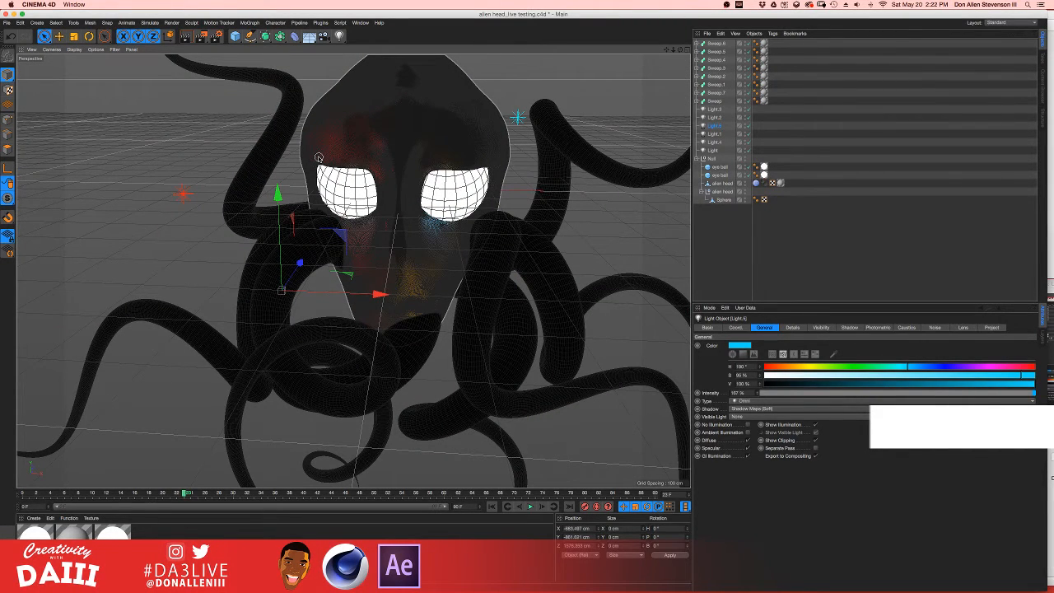
- Add a Hair object with the alien head null selected and check the head's surface from several angles
{"action": "left_click", "coordinate": [723, 191]}
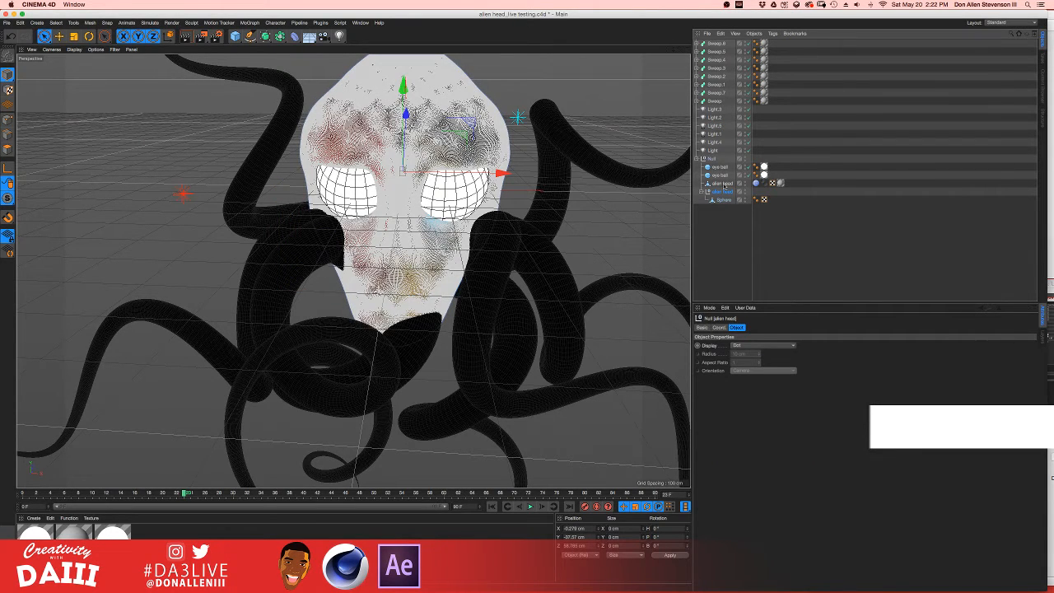
{"action": "left_click", "coordinate": [150, 22]}
{"action": "mouse_move", "coordinate": [160, 75]}
{"action": "left_click", "coordinate": [202, 79]}
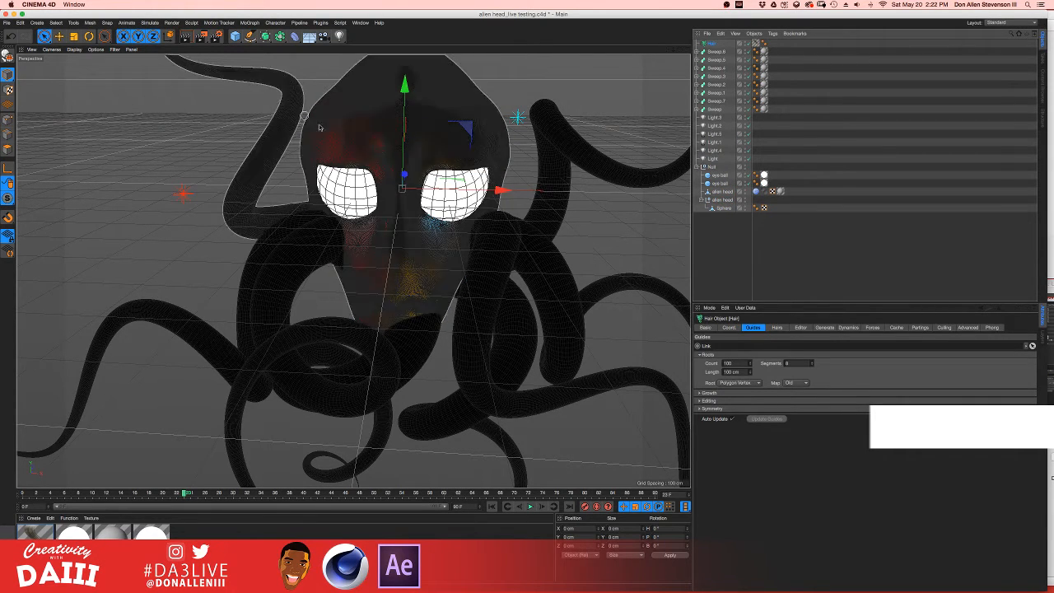
{"action": "left_click_drag", "start_coordinate": [321, 203], "coordinate": [485, 211], "text": "alt"}
{"action": "scroll", "coordinate": [383, 197], "scroll_direction": "up", "scroll_amount": 8}
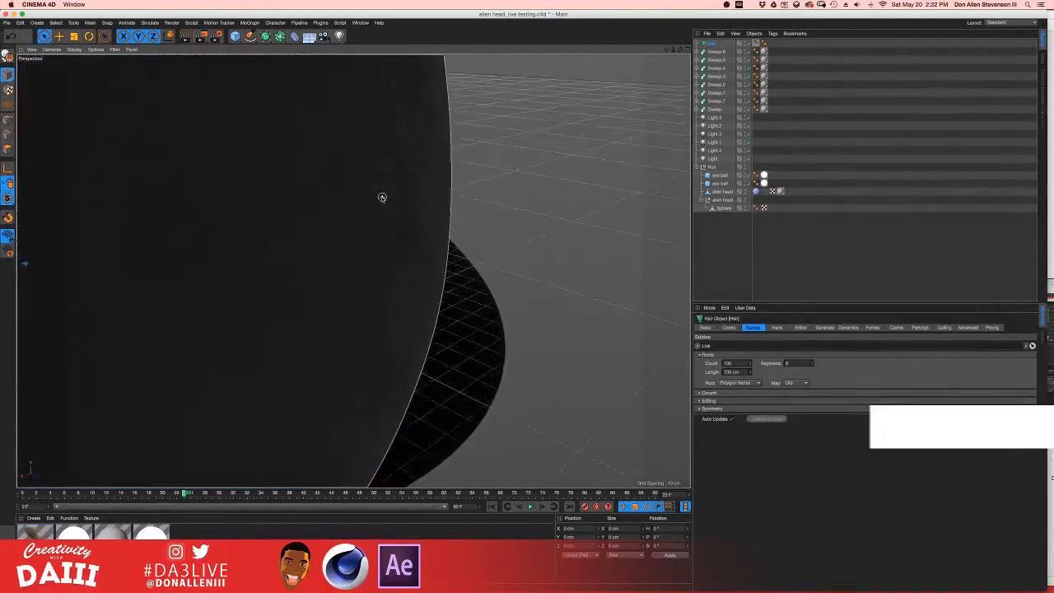
{"action": "scroll", "coordinate": [382, 198], "scroll_direction": "down", "scroll_amount": 2}
{"action": "left_click_drag", "start_coordinate": [382, 198], "coordinate": [280, 190], "text": "alt"}
{"action": "scroll", "coordinate": [280, 190], "scroll_direction": "down", "scroll_amount": 6}
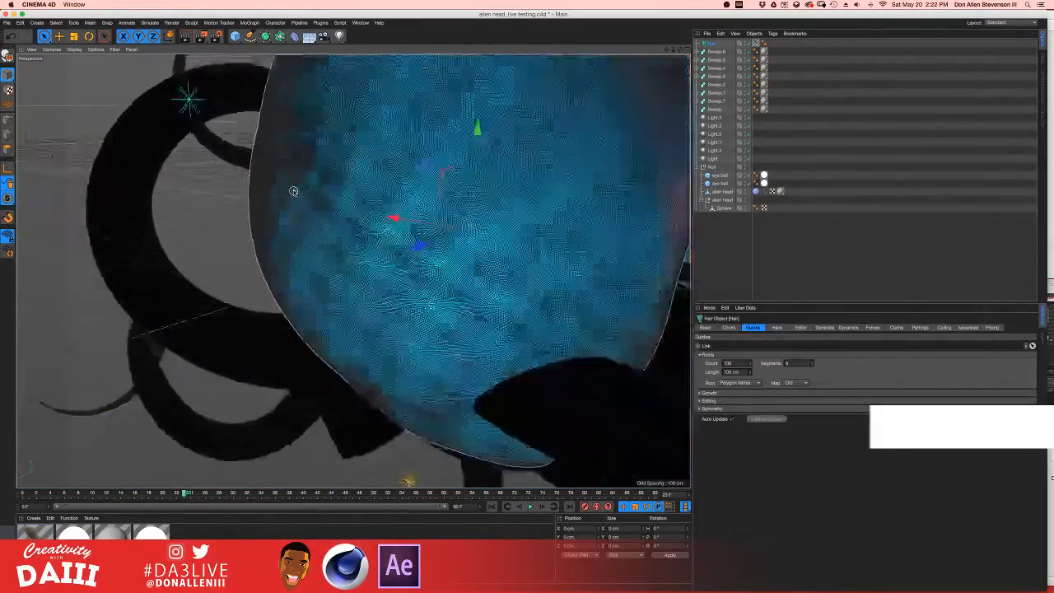
{"action": "left_click_drag", "start_coordinate": [453, 194], "coordinate": [609, 197], "text": "alt"}
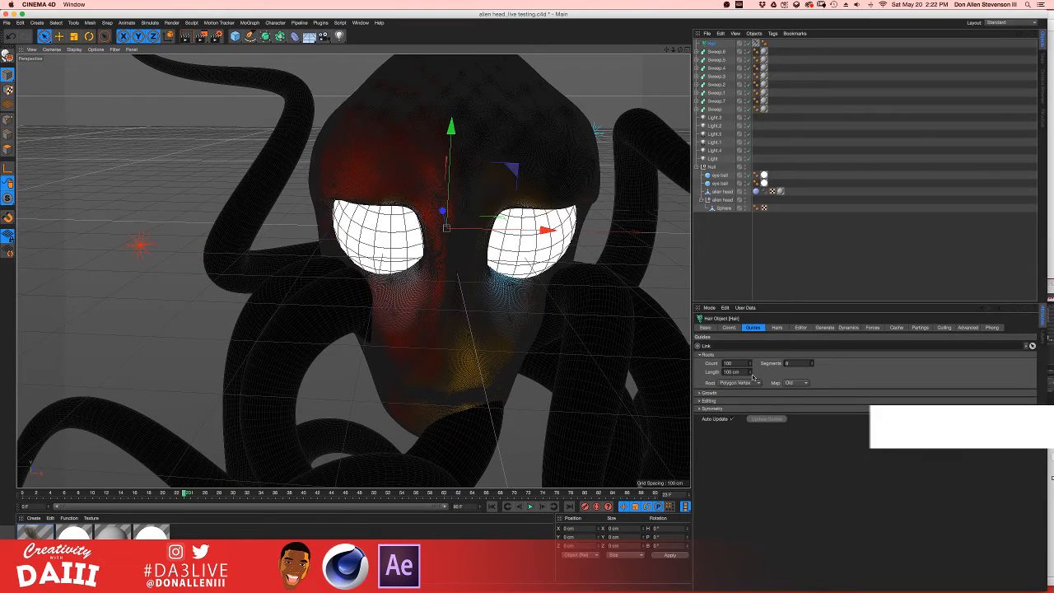
- Set the Hair object's guide length to about 470 cm, open its hair count settings and test-render the view
{"action": "left_click_drag", "start_coordinate": [751, 372], "coordinate": [769, 372]}
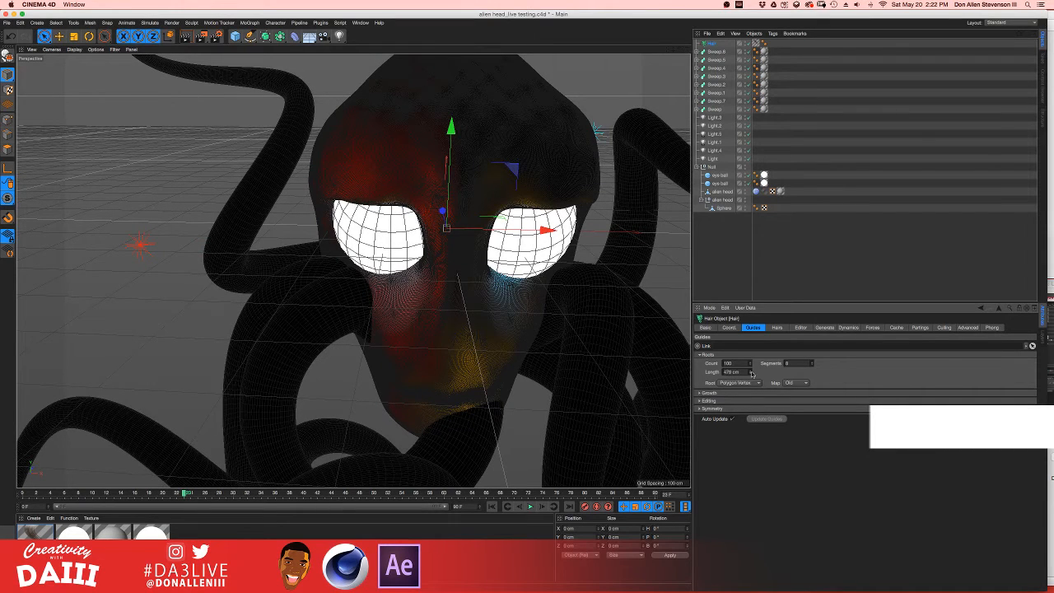
{"action": "left_click", "coordinate": [776, 328]}
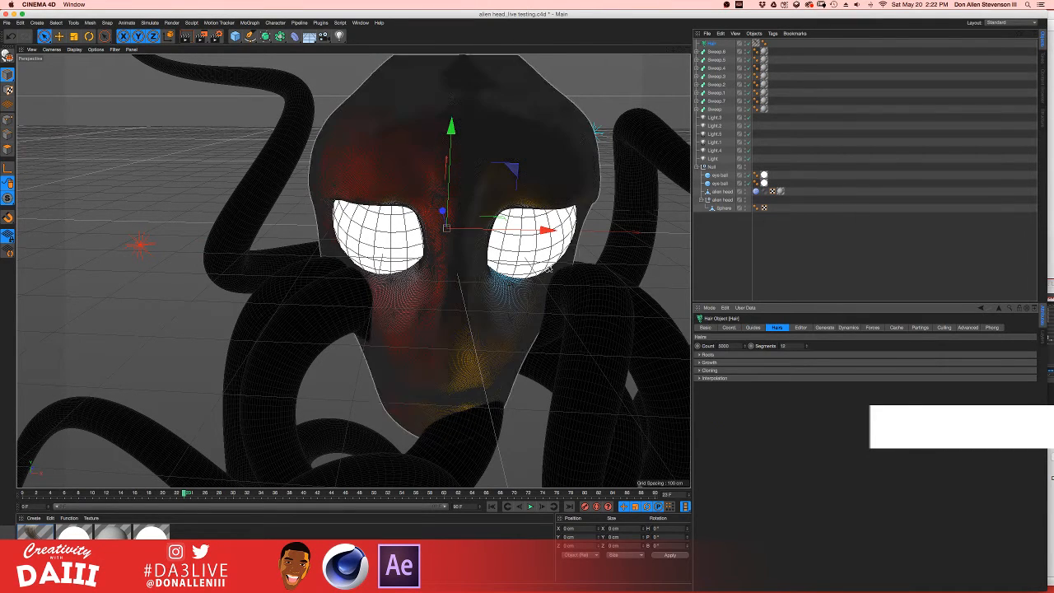
{"action": "left_click", "coordinate": [591, 183]}
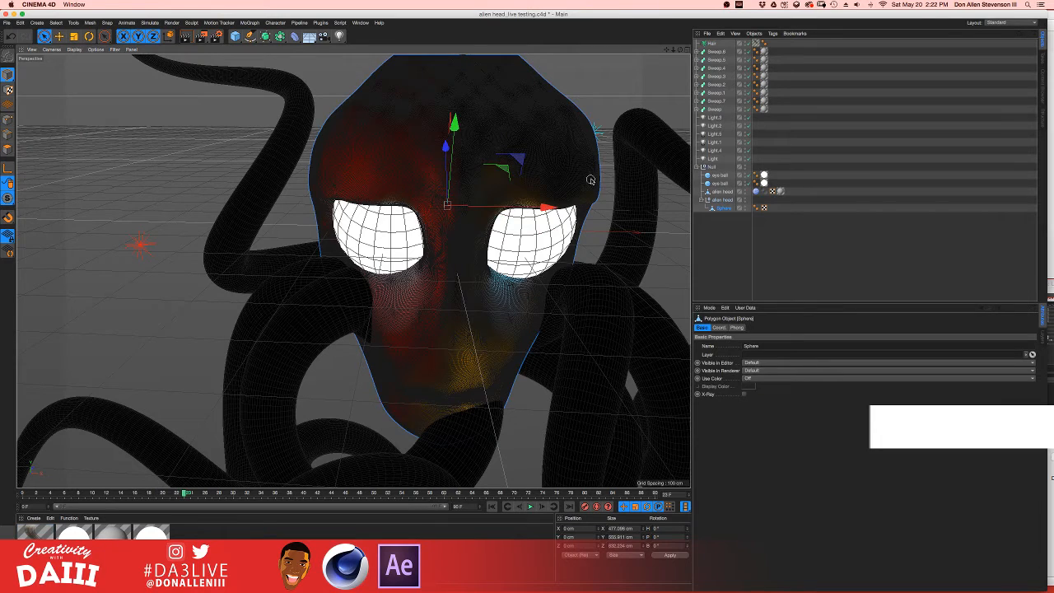
{"action": "left_click", "coordinate": [732, 210]}
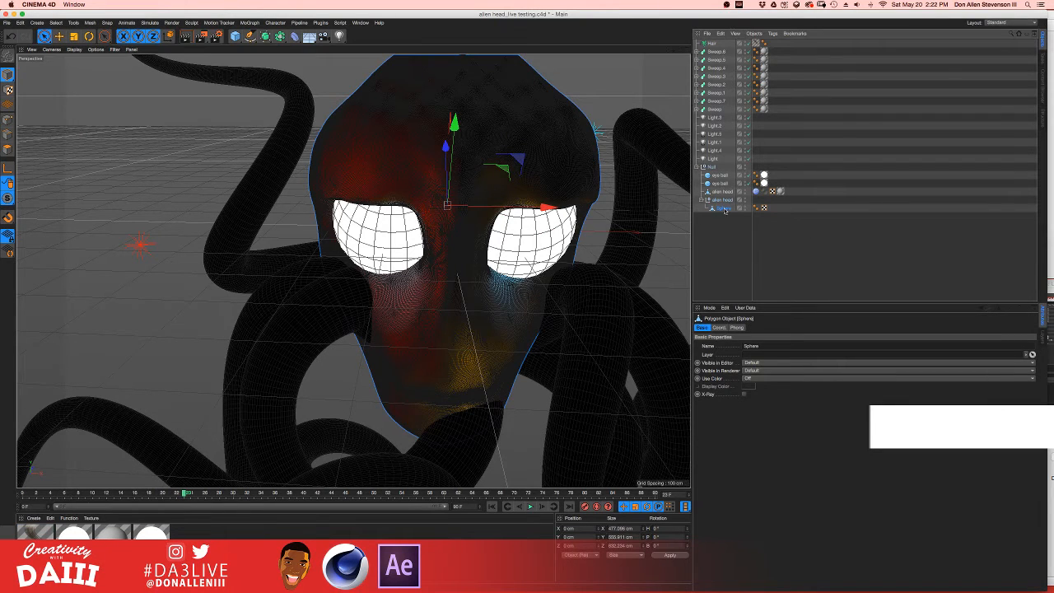
{"action": "left_click", "coordinate": [710, 44]}
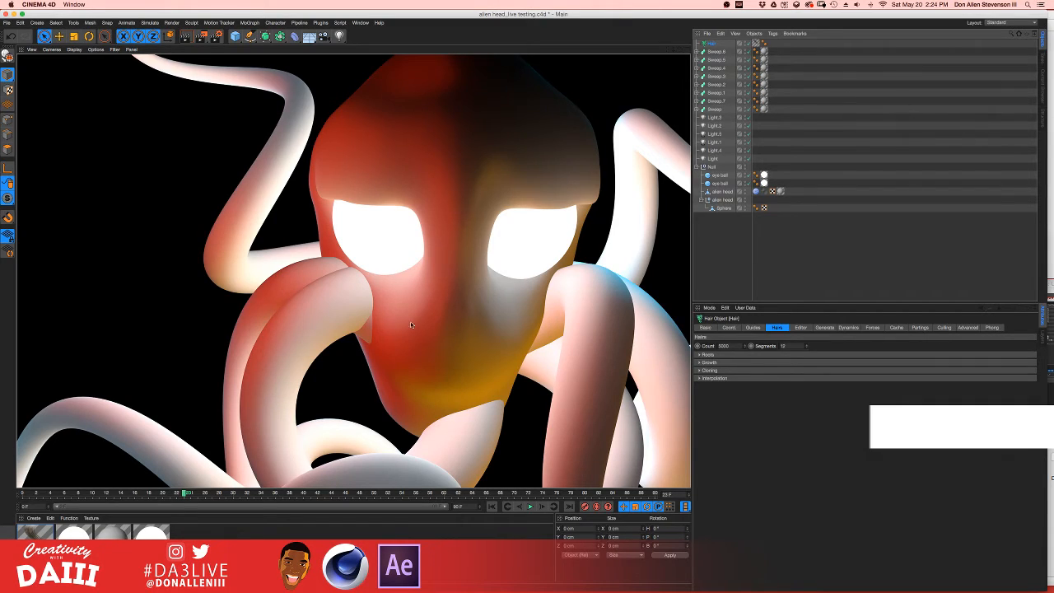
{"action": "left_click_drag", "start_coordinate": [339, 240], "coordinate": [449, 231], "text": "alt"}
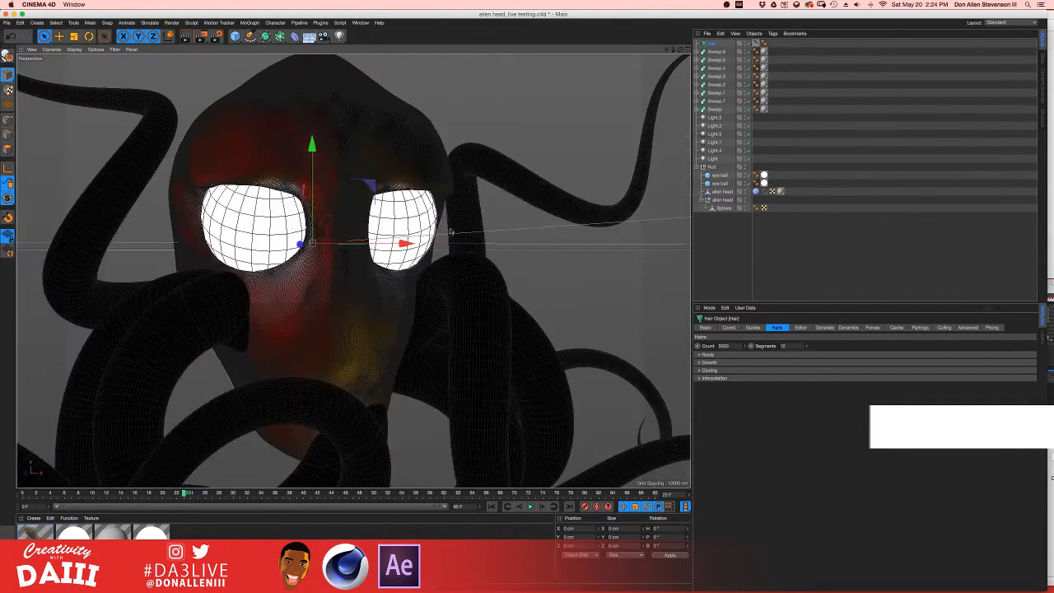
- Switch to the live chat in Google Chrome to check it, and return to the Cinema 4D scene
{"action": "key", "text": "ctrl+Up"}
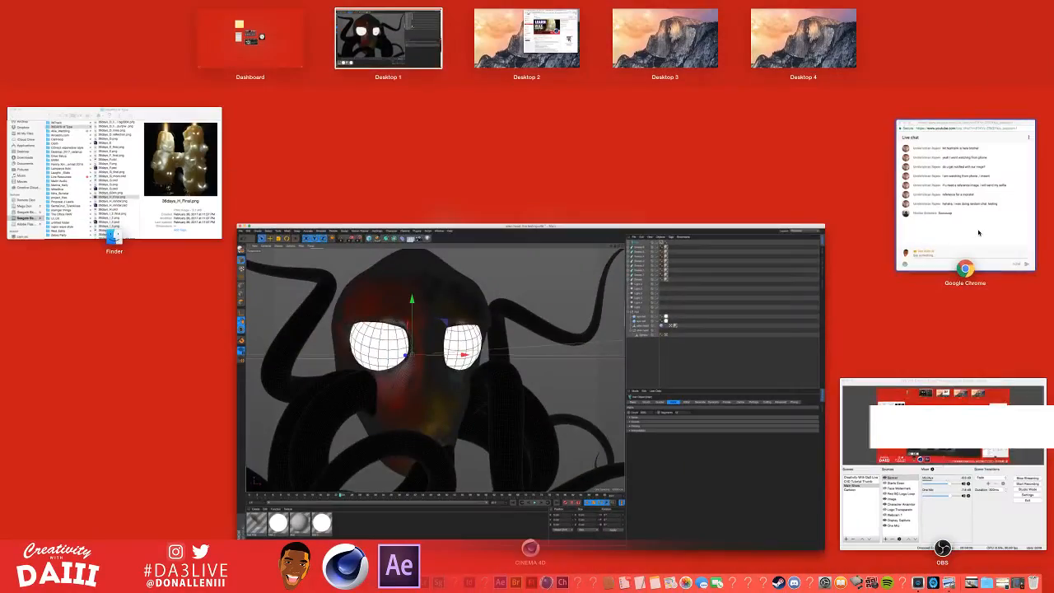
{"action": "left_click", "coordinate": [978, 229]}
{"action": "left_click", "coordinate": [779, 286]}
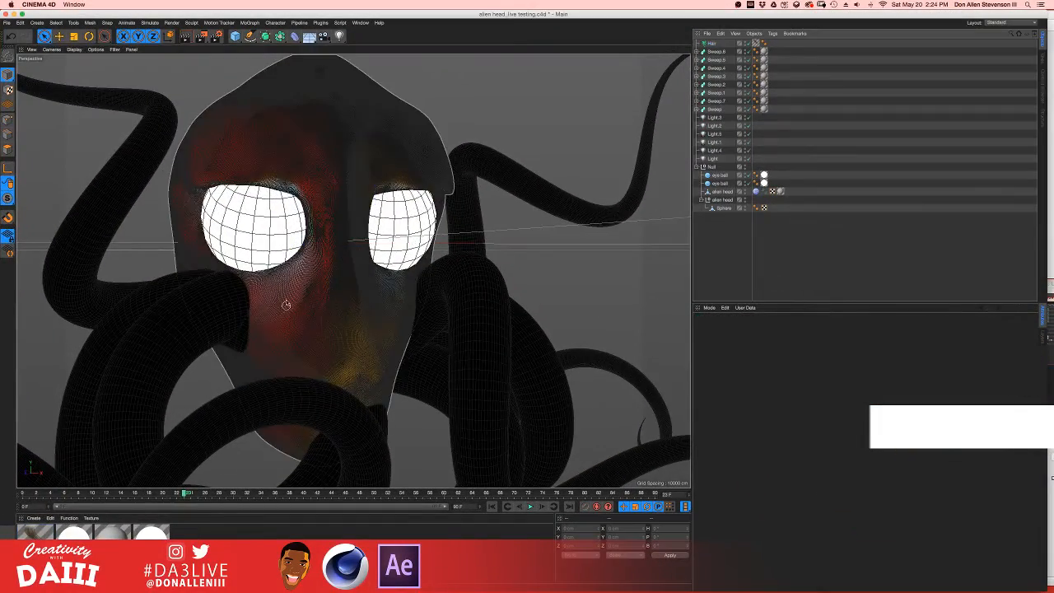
{"action": "left_click_drag", "start_coordinate": [272, 186], "coordinate": [398, 167], "text": "alt"}
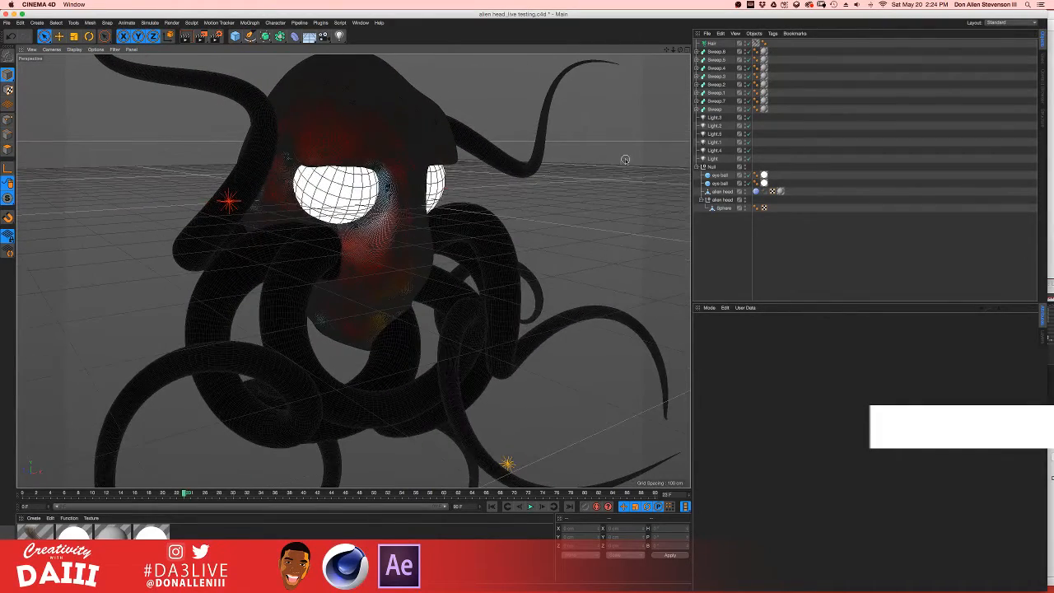
- Collapse the alien head null and compare it with the alien head polygon object by selecting each in turn
{"action": "left_click", "coordinate": [723, 208]}
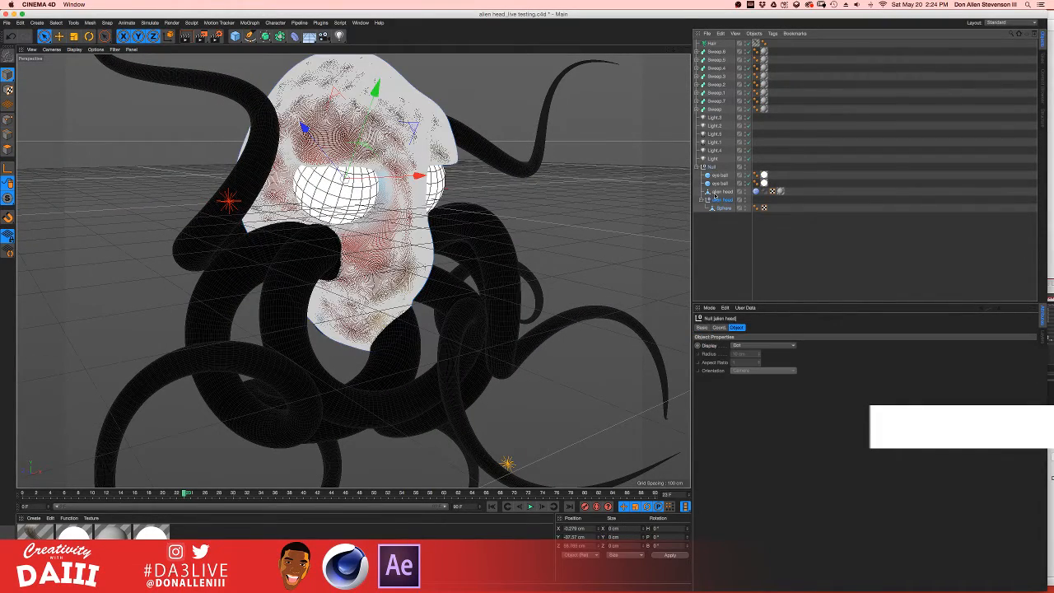
{"action": "left_click", "coordinate": [722, 192]}
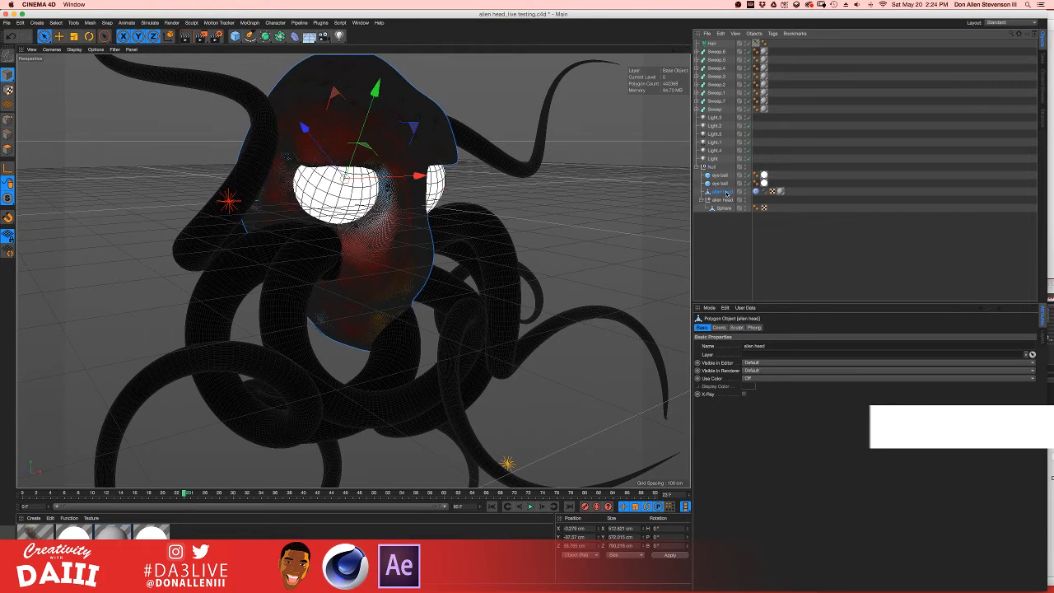
{"action": "left_click", "coordinate": [702, 200]}
{"action": "left_click", "coordinate": [716, 201]}
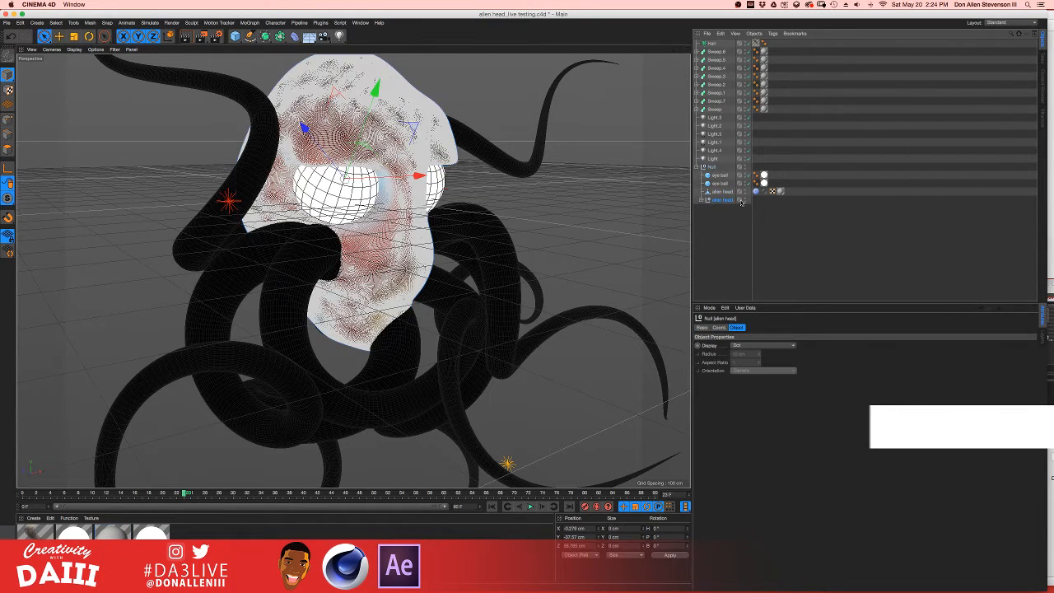
{"action": "left_click", "coordinate": [723, 193]}
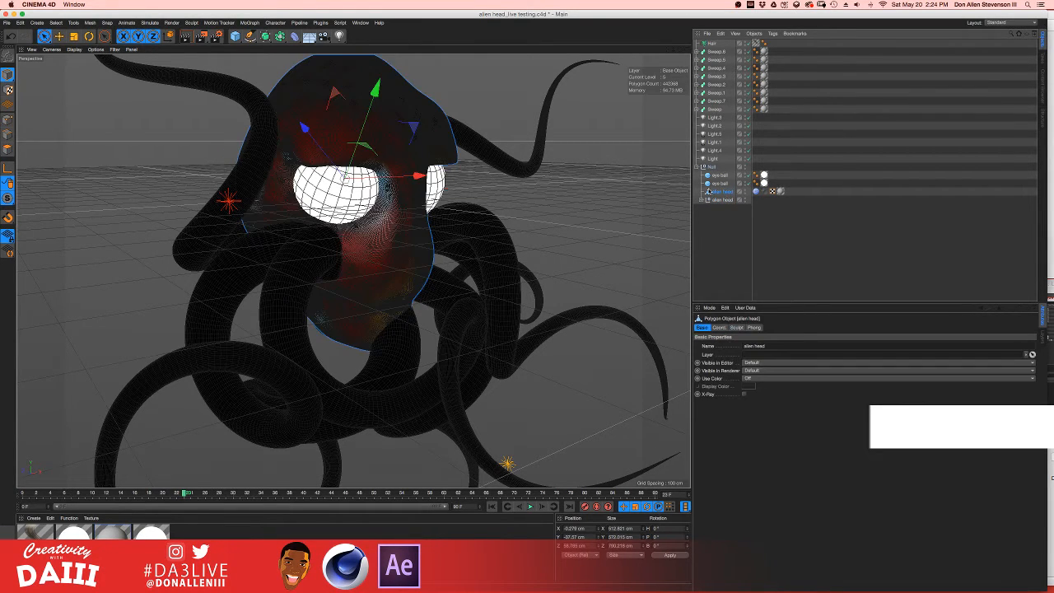
{"action": "left_click", "coordinate": [710, 200]}
{"action": "left_click", "coordinate": [722, 192]}
{"action": "left_click_drag", "start_coordinate": [268, 75], "coordinate": [307, 132], "text": "alt"}
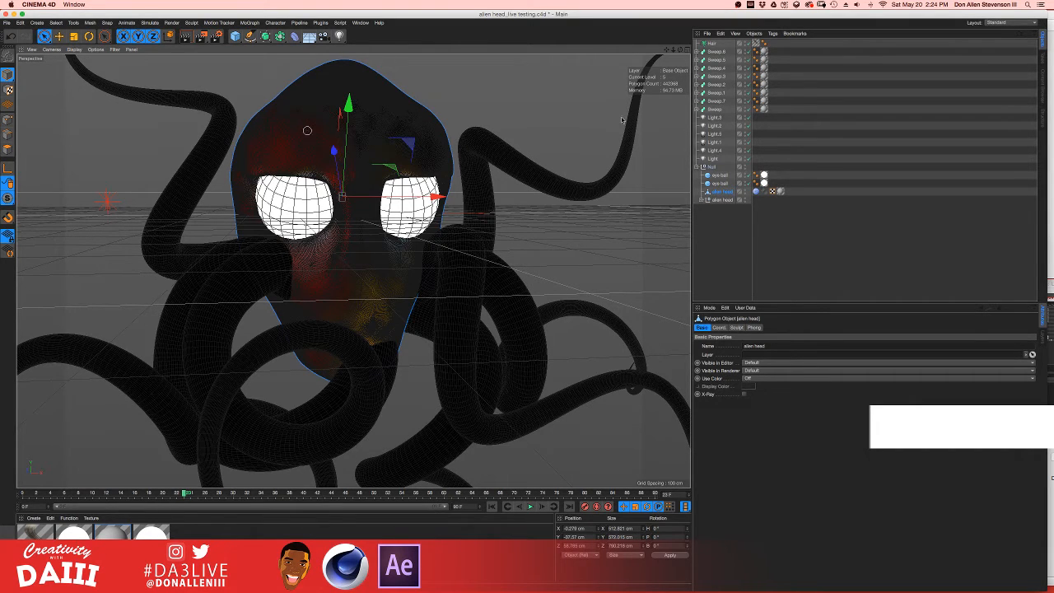
{"action": "left_click_drag", "start_coordinate": [306, 130], "coordinate": [395, 169], "text": "alt"}
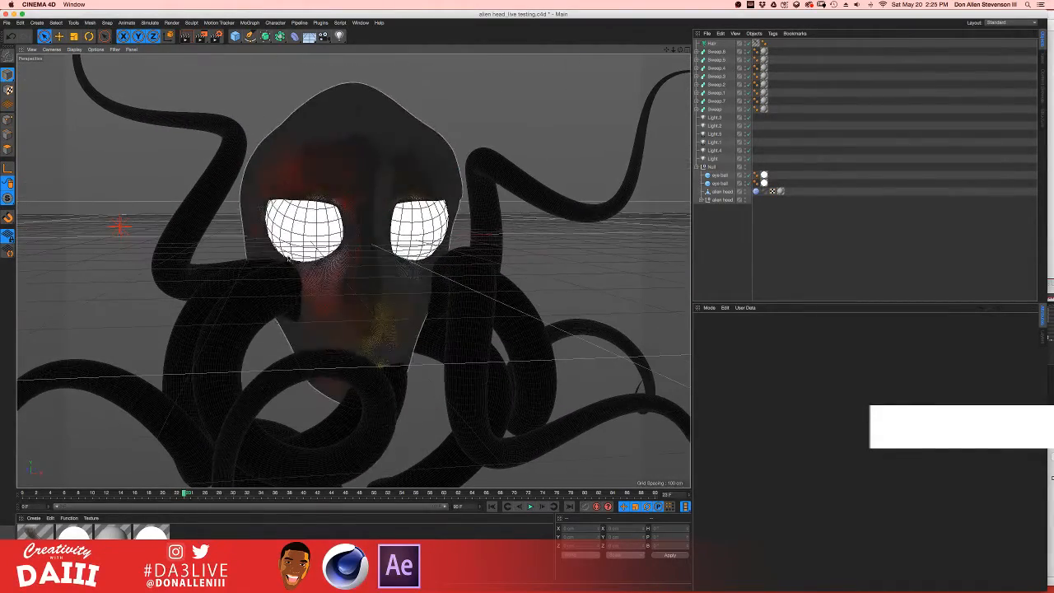
- Examine the creature's tentacles and face from several angles, selecting individual Sweep tentacles along the way
{"action": "left_click", "coordinate": [284, 307]}
{"action": "left_click_drag", "start_coordinate": [284, 307], "coordinate": [304, 329], "text": "alt"}
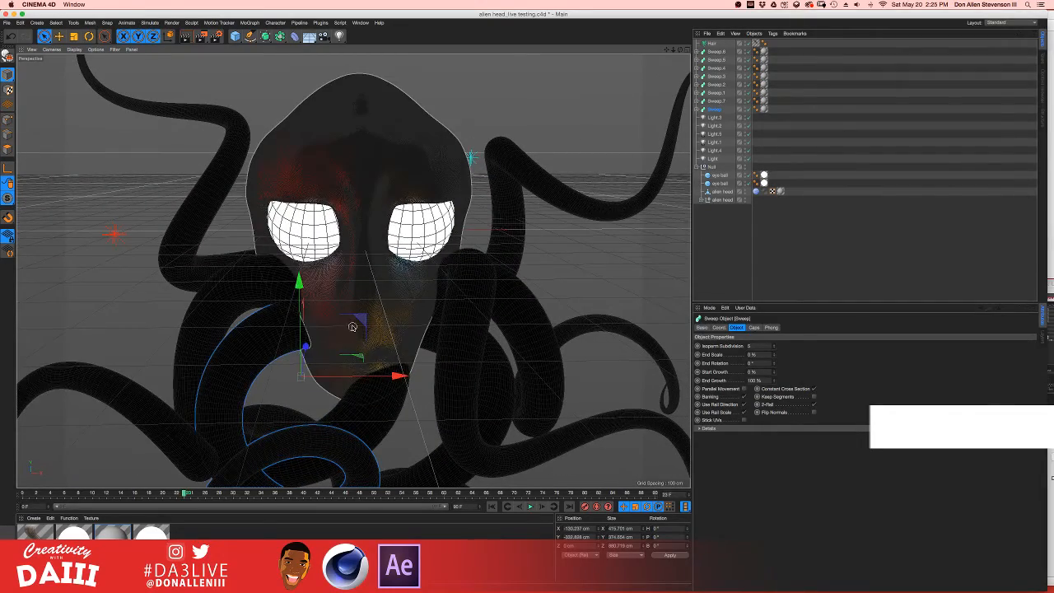
{"action": "left_click_drag", "start_coordinate": [364, 352], "coordinate": [345, 215], "text": "alt"}
{"action": "left_click", "coordinate": [338, 418]}
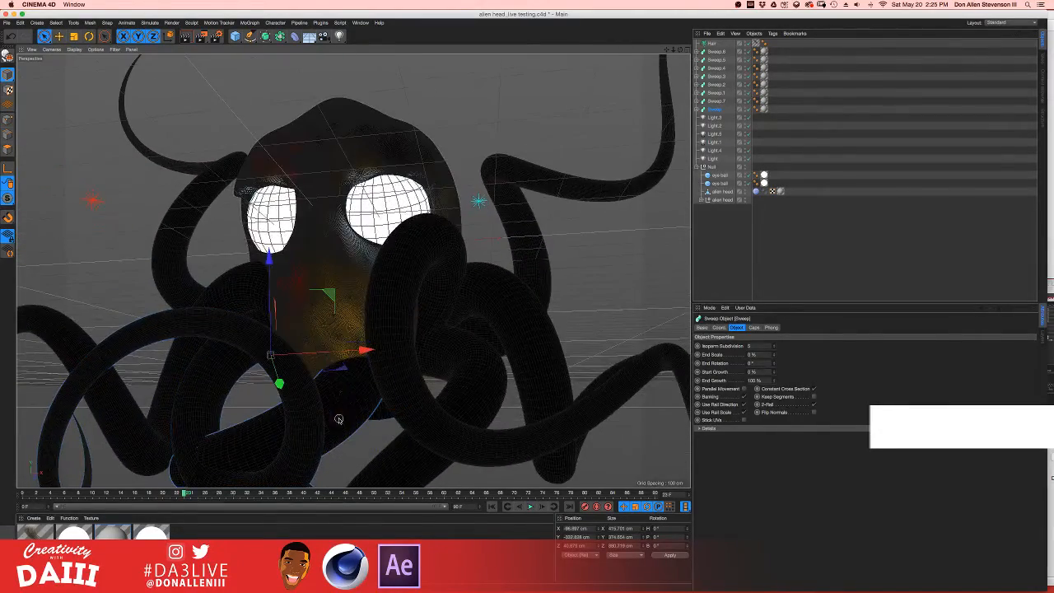
{"action": "left_click_drag", "start_coordinate": [280, 304], "coordinate": [351, 191], "text": "alt"}
{"action": "key", "text": "r"}
{"action": "scroll", "coordinate": [351, 191], "scroll_direction": "down", "scroll_amount": 10}
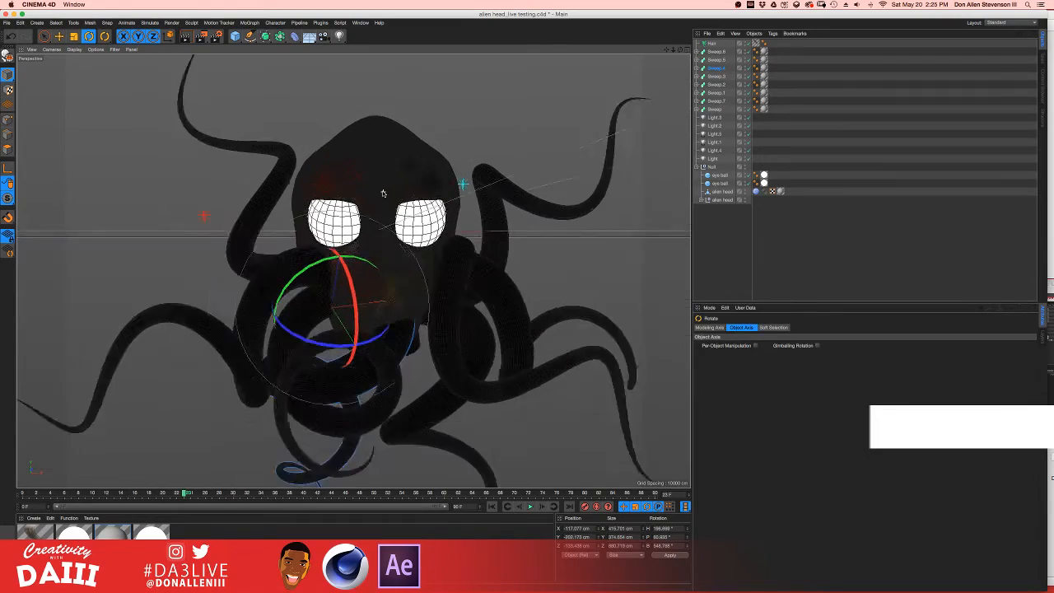
{"action": "scroll", "coordinate": [383, 195], "scroll_direction": "up", "scroll_amount": 3}
{"action": "scroll", "coordinate": [383, 195], "scroll_direction": "down", "scroll_amount": 2}
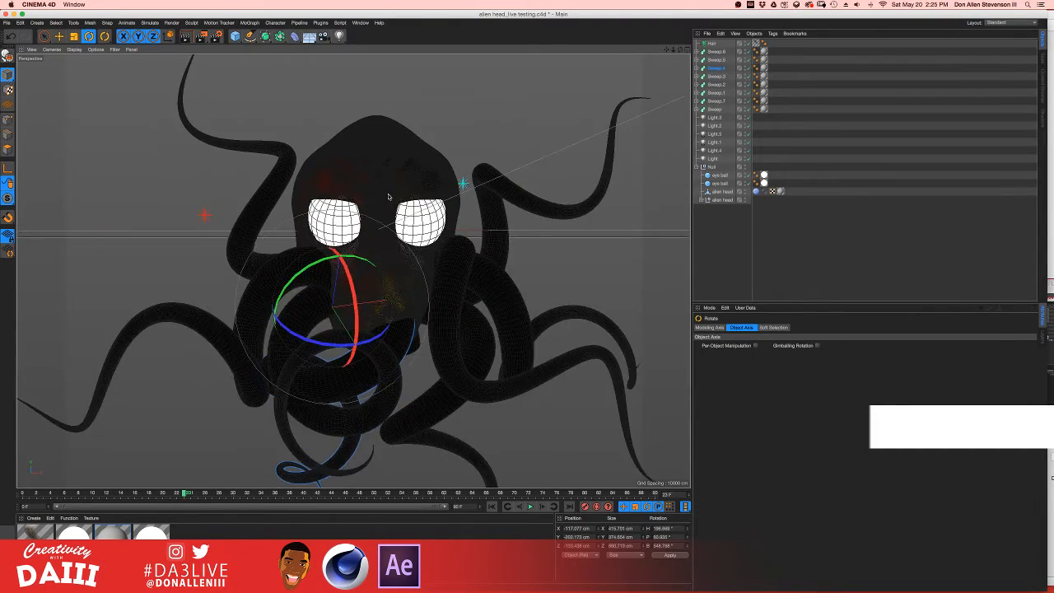
- Frame the whole creature from the front and select the alien head polygon object
{"action": "middle_click_drag", "start_coordinate": [388, 198], "coordinate": [349, 174], "text": "alt"}
{"action": "mouse_move", "coordinate": [349, 174]}
{"action": "left_mouse_down", "text": "alt"}
{"action": "mouse_move", "coordinate": [354, 186]}
{"action": "mouse_move", "coordinate": [338, 169]}
{"action": "mouse_move", "coordinate": [354, 189]}
{"action": "left_mouse_up", "text": "alt"}
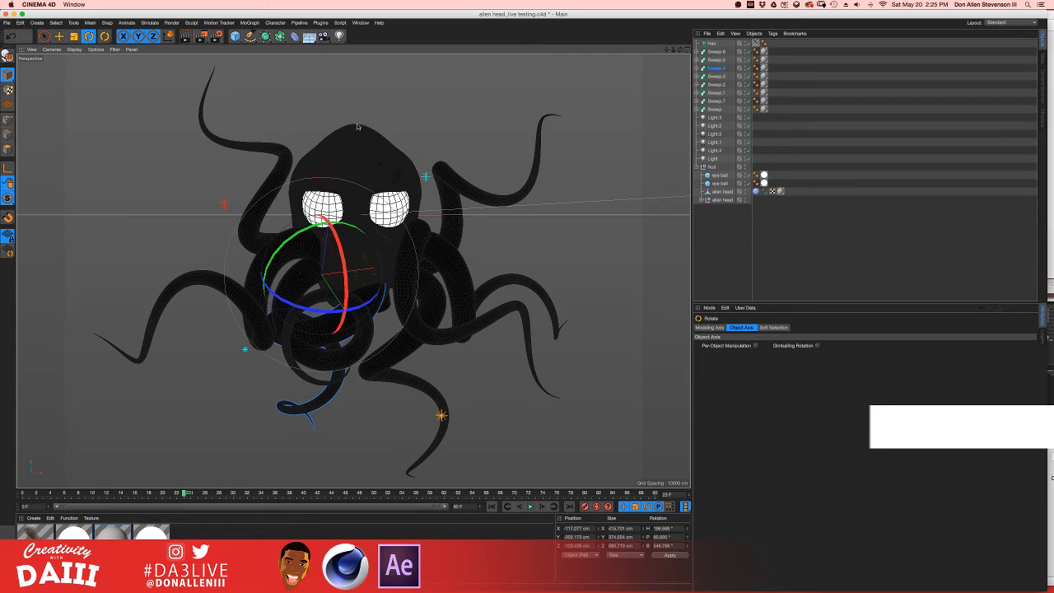
{"action": "left_click", "coordinate": [429, 109]}
{"action": "left_click", "coordinate": [402, 201]}
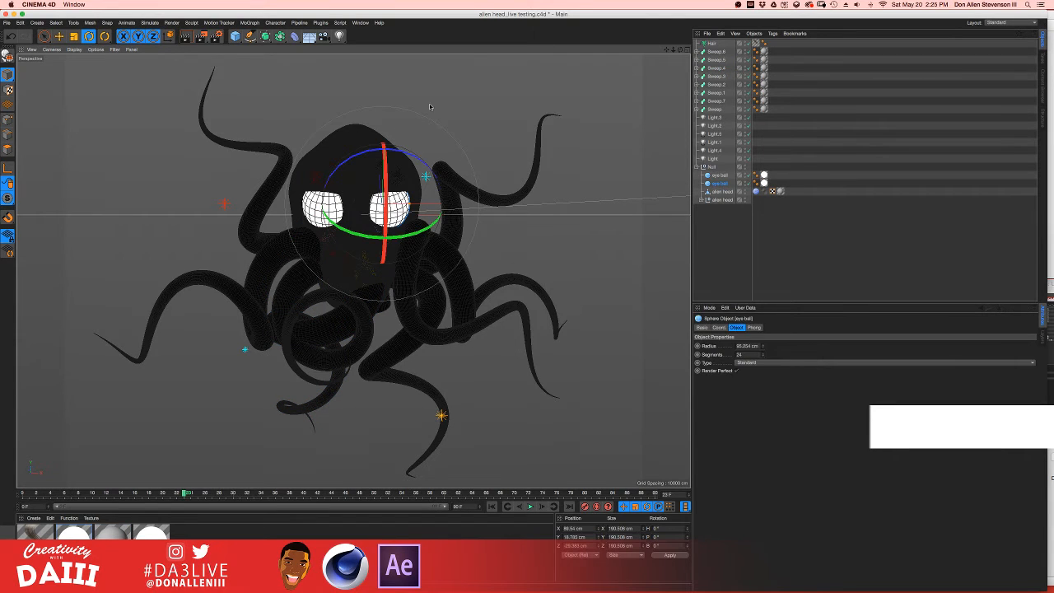
{"action": "left_click", "coordinate": [311, 151]}
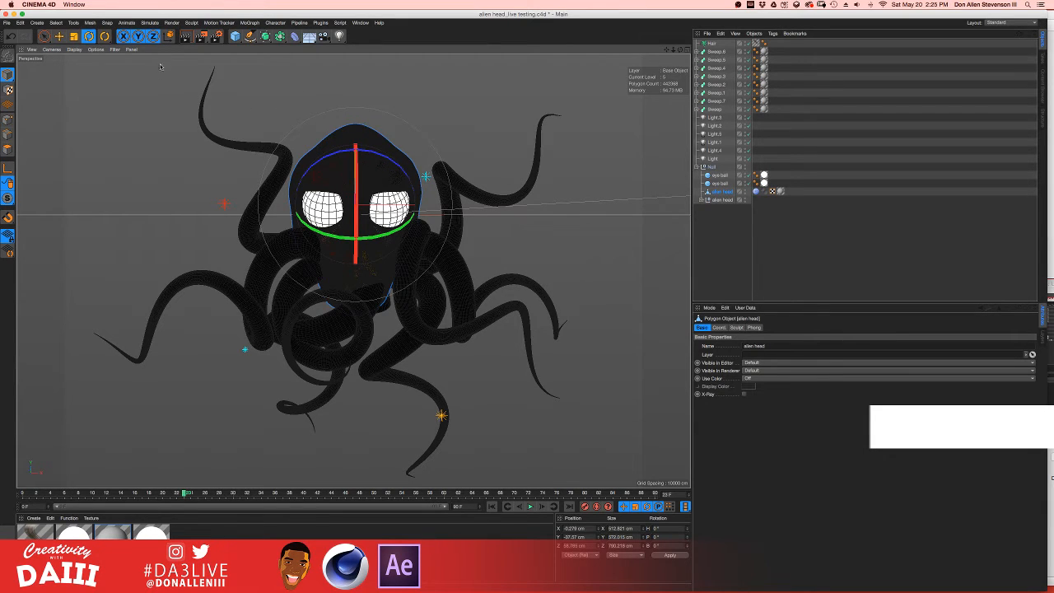
- Enable Ambient Occlusion and Global Illumination for rendering, with anti-aliasing set to Geometry
{"action": "left_click", "coordinate": [217, 36]}
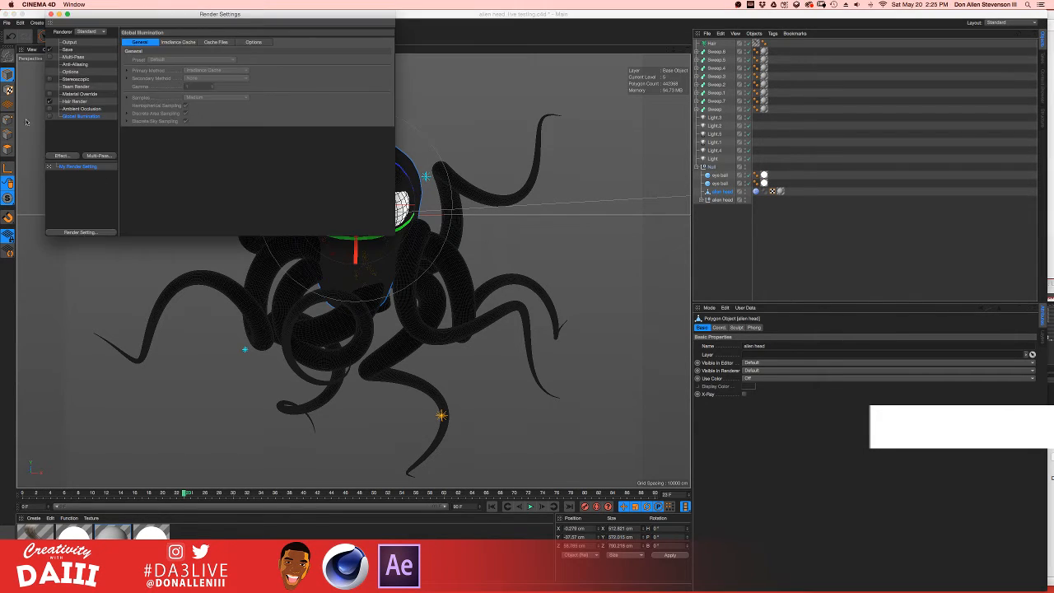
{"action": "left_click", "coordinate": [48, 116]}
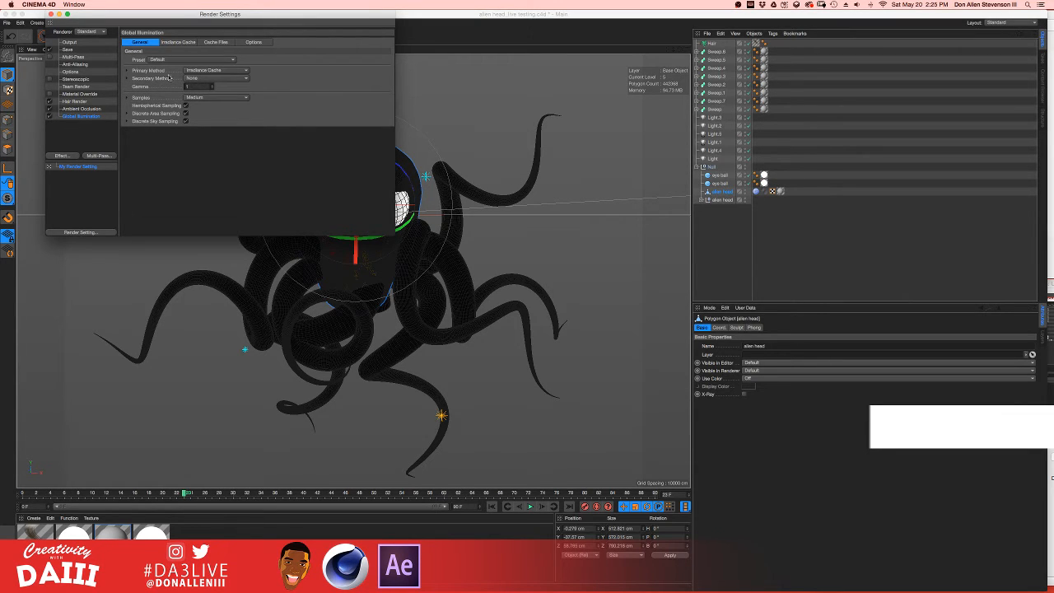
{"action": "left_click", "coordinate": [70, 56]}
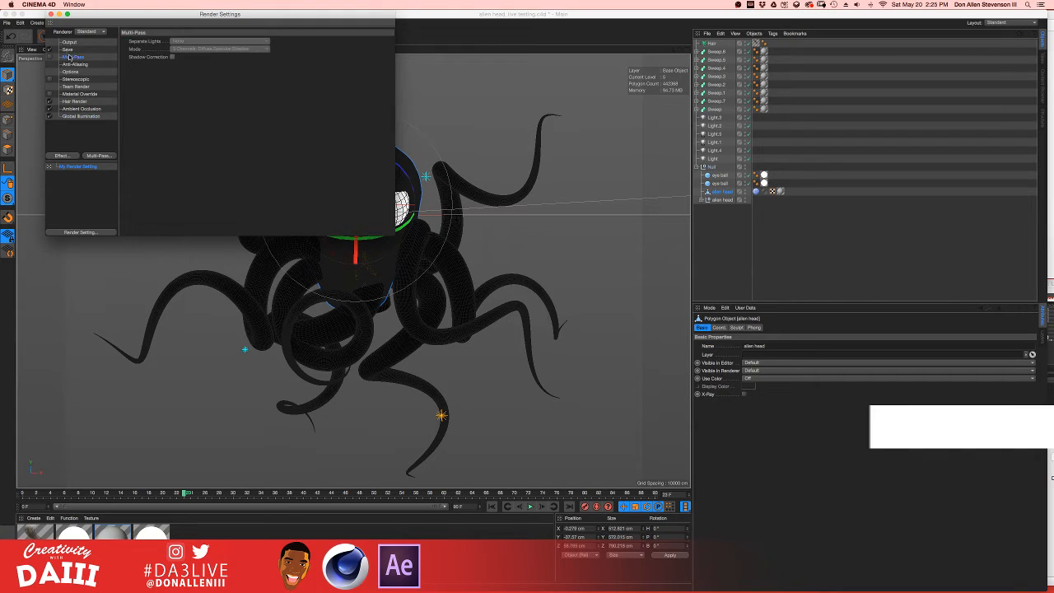
{"action": "left_click", "coordinate": [82, 65]}
{"action": "left_click", "coordinate": [208, 41]}
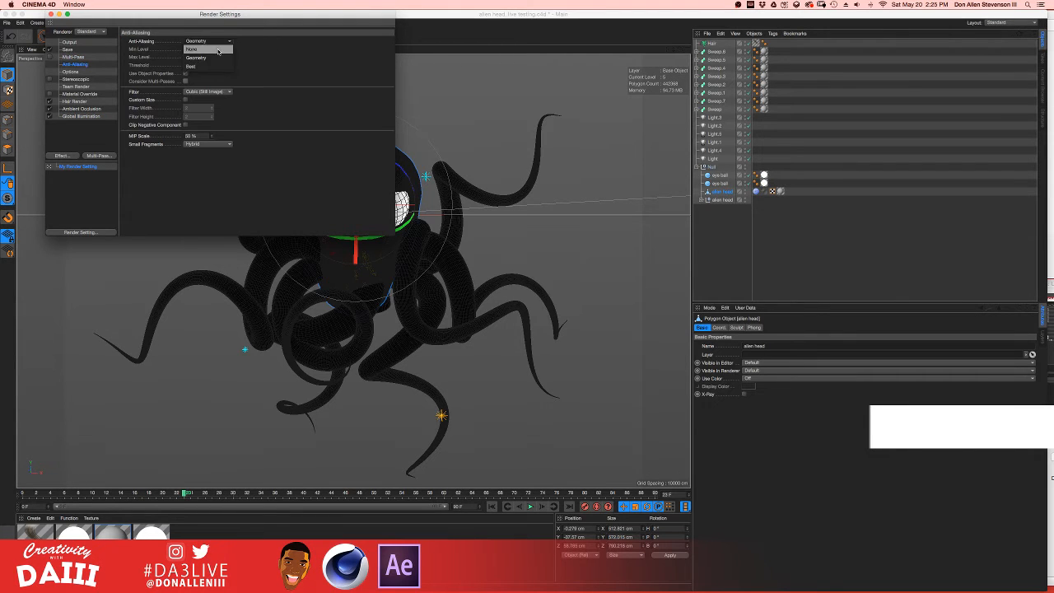
{"action": "left_click", "coordinate": [201, 59]}
- Set the render output size to 2000 x 2000 pixels and close the render settings
{"action": "left_click", "coordinate": [69, 42]}
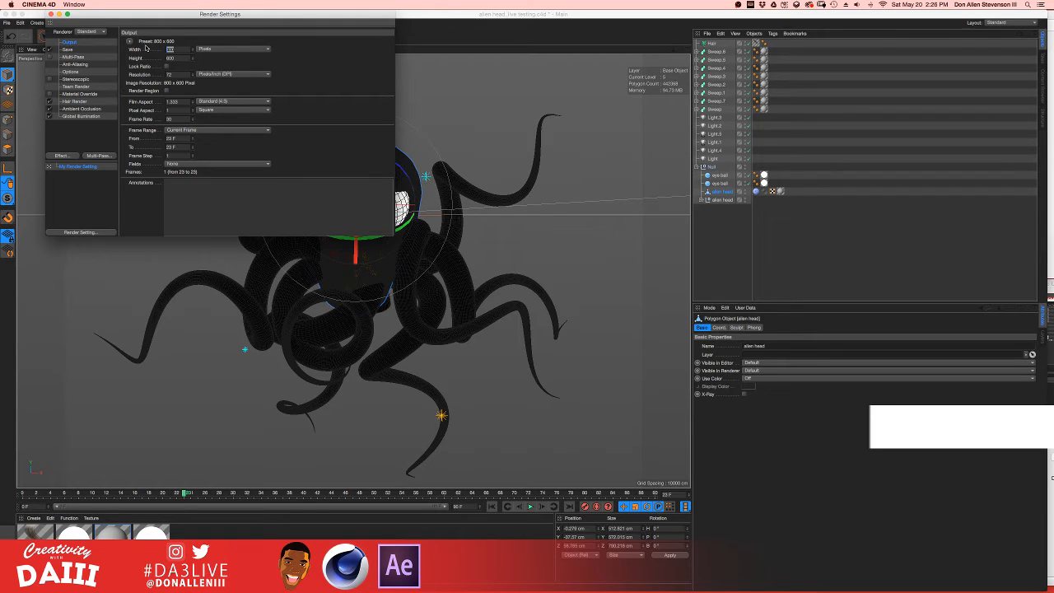
{"action": "type", "text": "2000"}
{"action": "key", "text": "Return"}
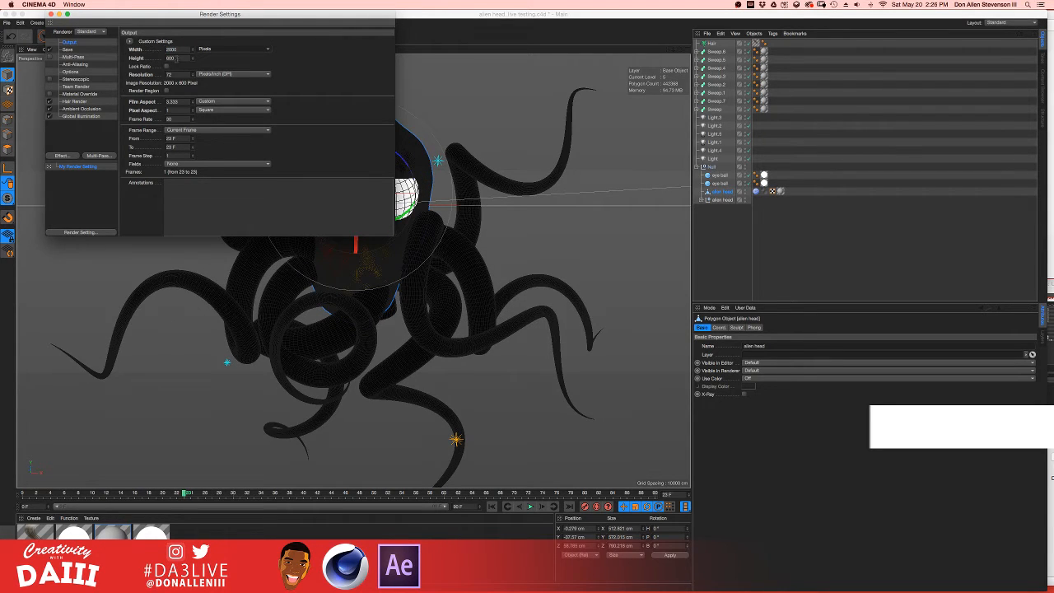
{"action": "left_click_drag", "start_coordinate": [178, 58], "coordinate": [149, 58]}
{"action": "type", "text": "20"}
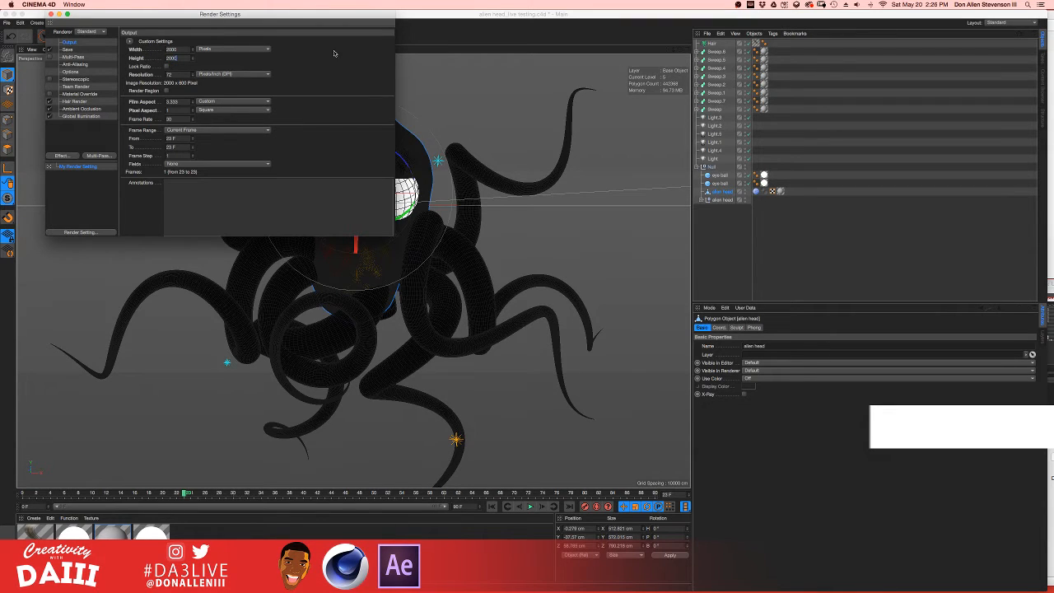
{"action": "key", "text": "Return"}
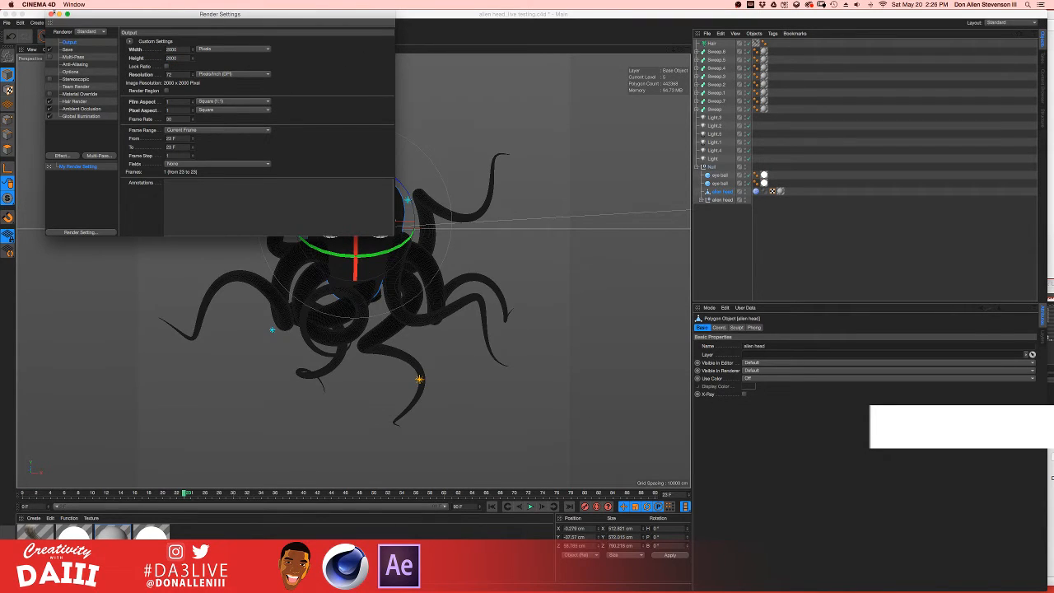
{"action": "left_click", "coordinate": [52, 14]}
- Set the rendered image to save as "alien stream" in the same folder as the scene file
{"action": "left_click_drag", "start_coordinate": [330, 203], "coordinate": [329, 338], "text": "alt"}
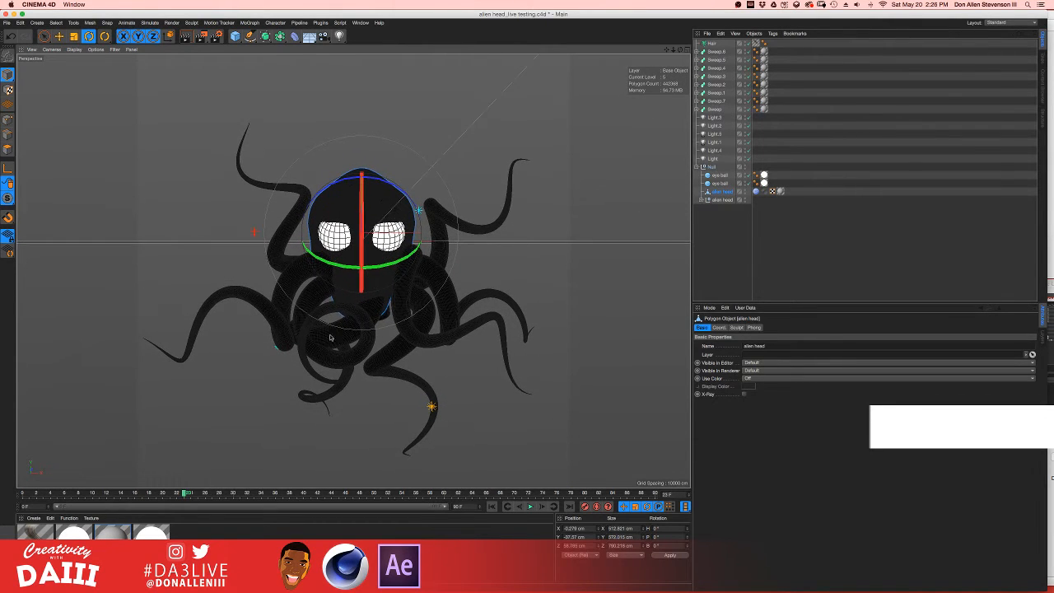
{"action": "left_click", "coordinate": [442, 415]}
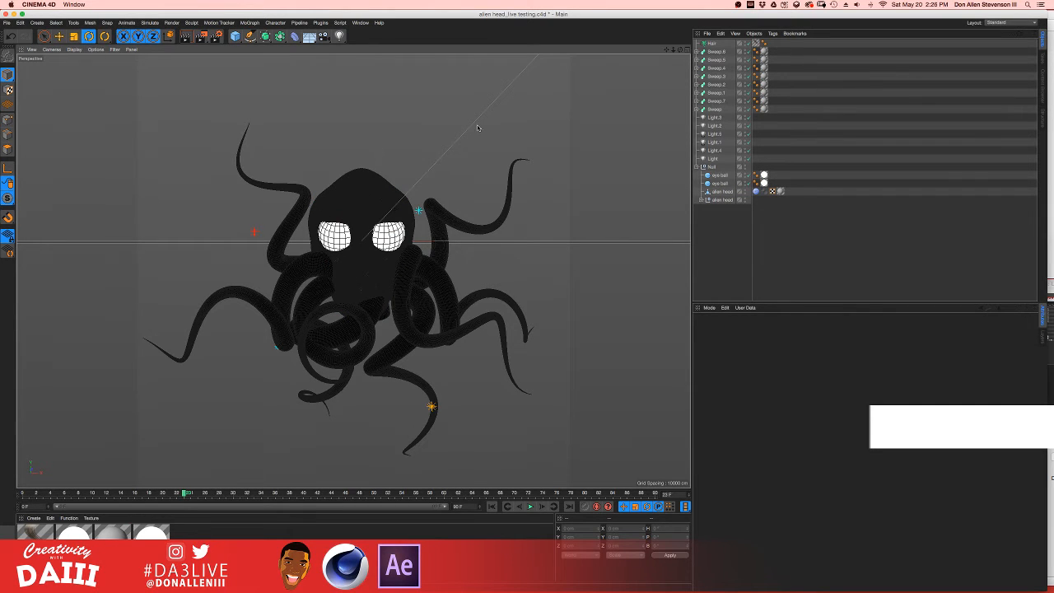
{"action": "left_click", "coordinate": [203, 38]}
{"action": "left_click", "coordinate": [67, 49]}
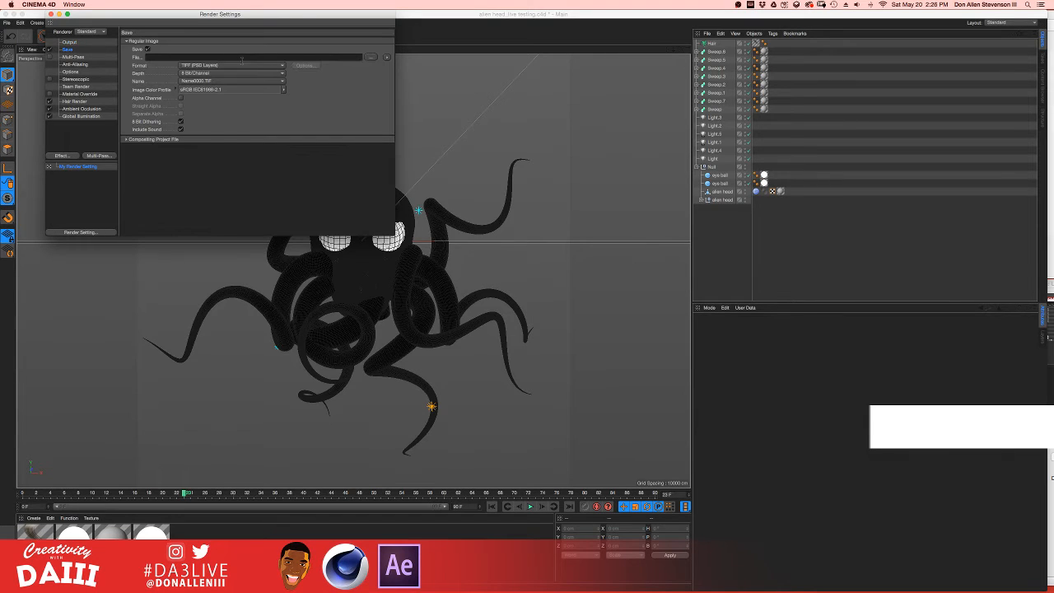
{"action": "left_click", "coordinate": [371, 59]}
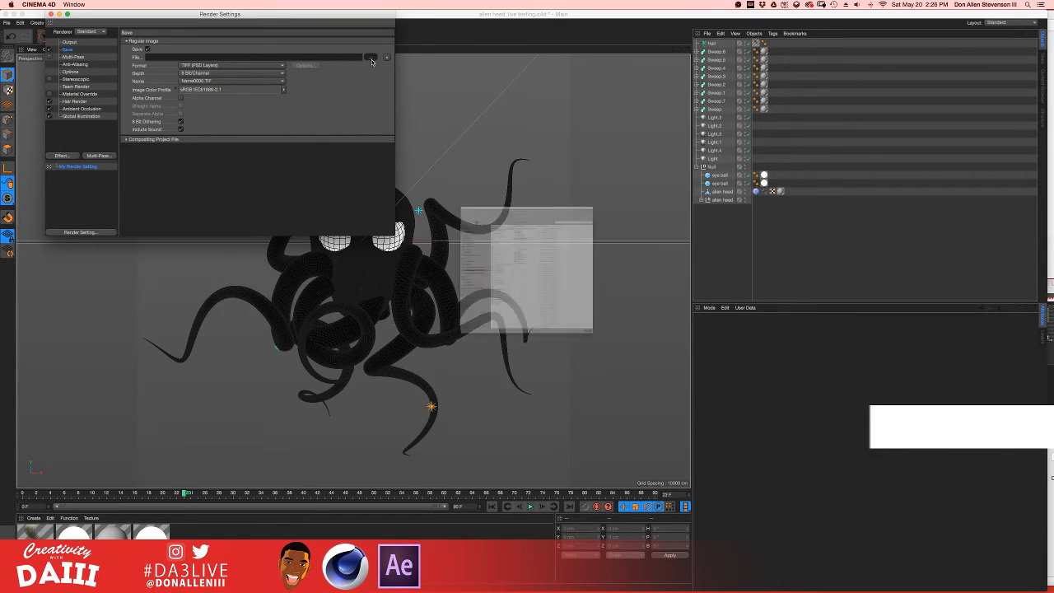
{"action": "left_click", "coordinate": [424, 127]}
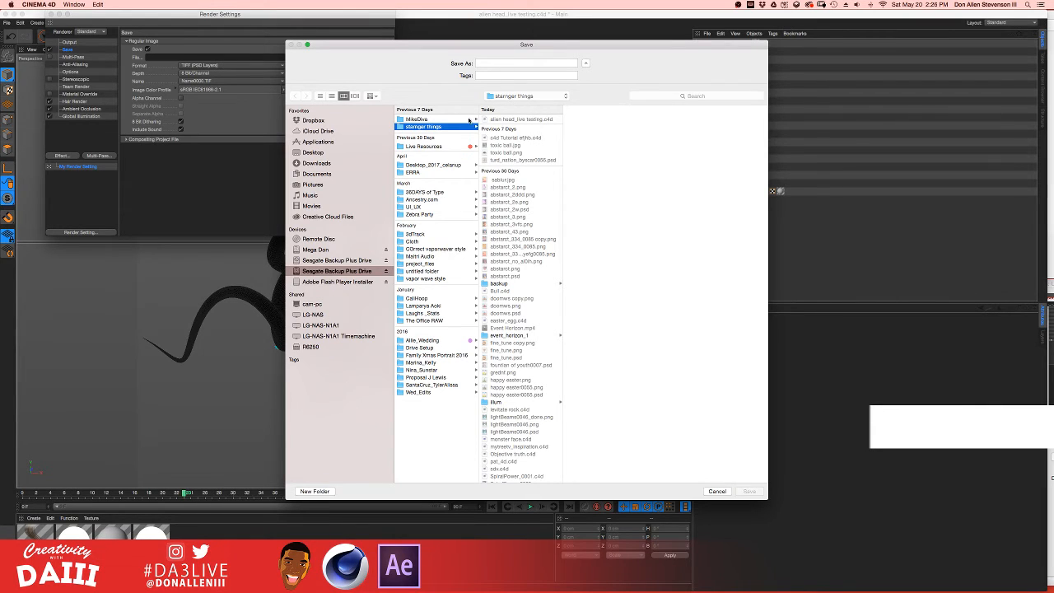
{"action": "left_click", "coordinate": [504, 65]}
{"action": "type", "text": "a"}
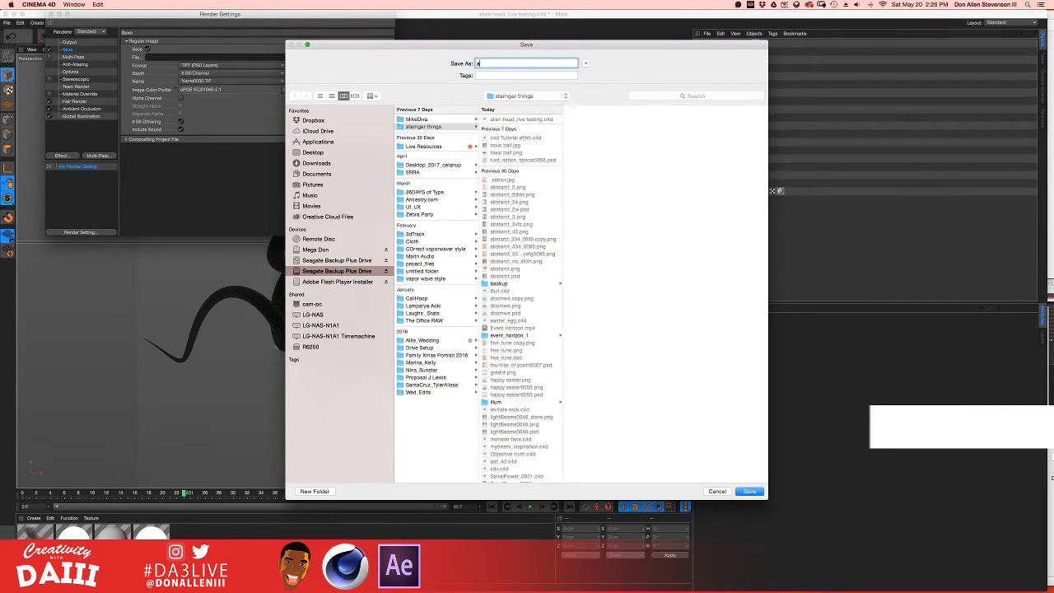
{"action": "type", "text": "lien stream"}
{"action": "left_click", "coordinate": [748, 490]}
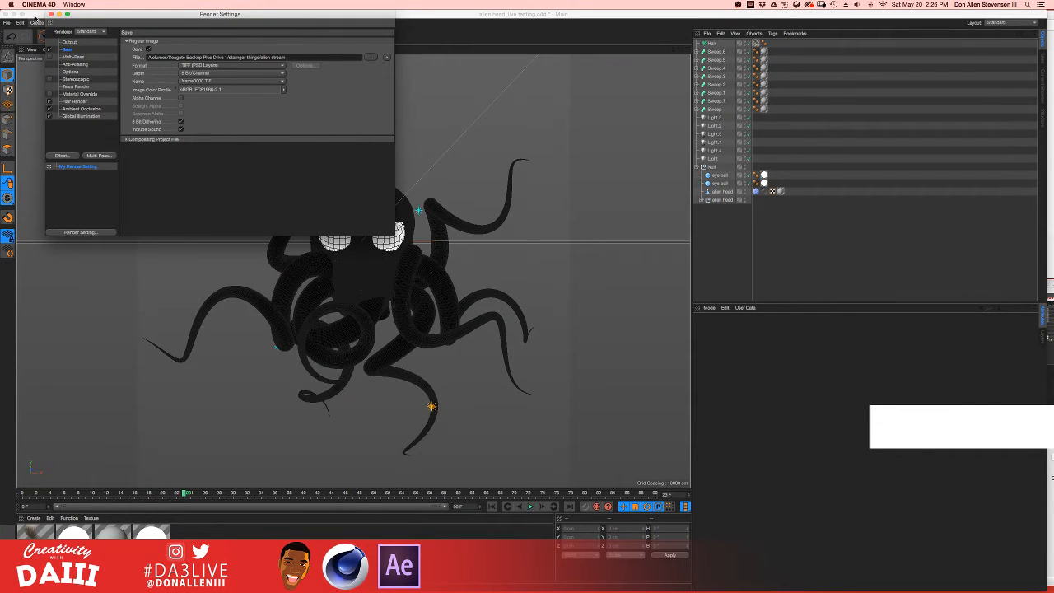
- Set the render's save format to PNG with an alpha channel and close the render settings
{"action": "left_click", "coordinate": [216, 66]}
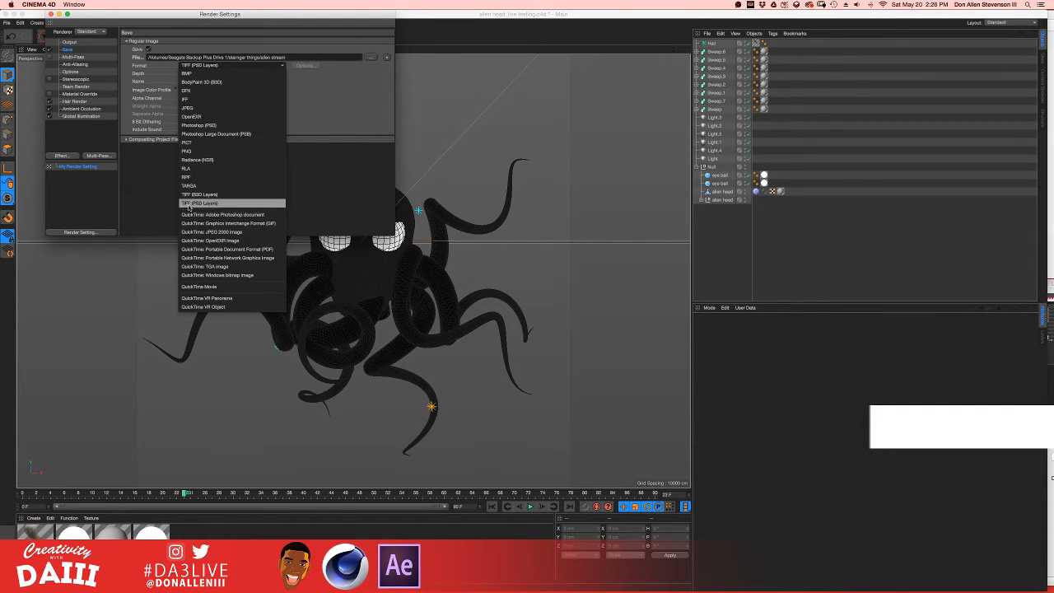
{"action": "left_click", "coordinate": [194, 151]}
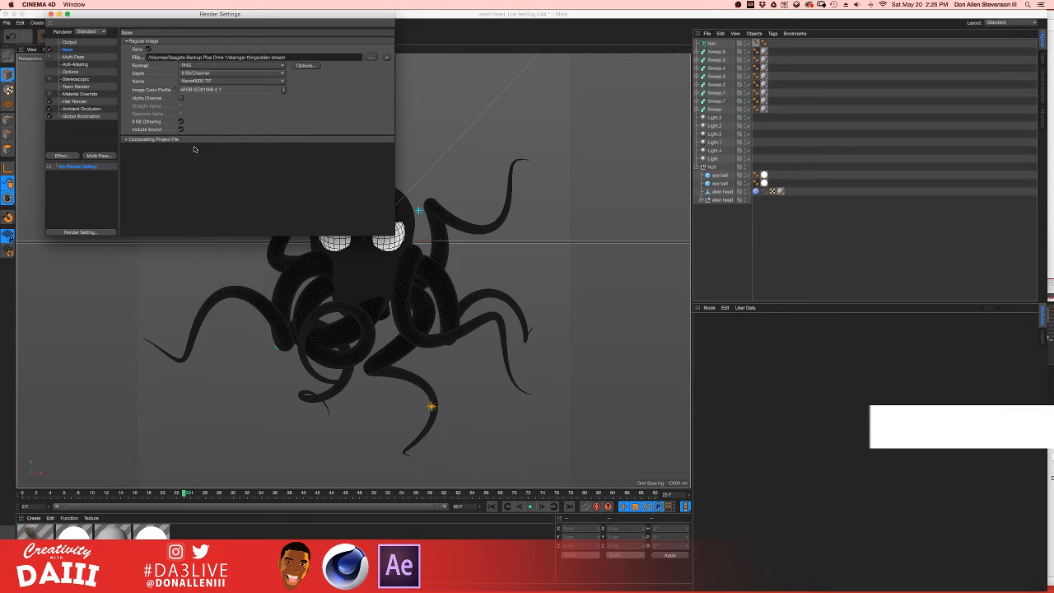
{"action": "left_click", "coordinate": [181, 99]}
{"action": "left_click", "coordinate": [51, 14]}
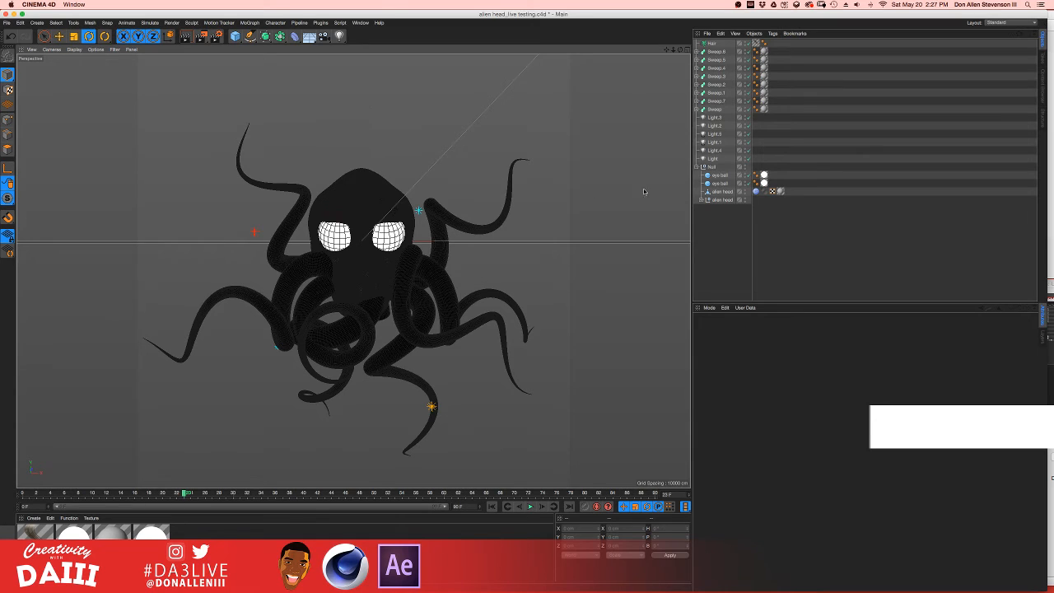
- Narrow the perspective viewport, render the scene to the Picture Viewer and enlarge the viewer window
{"action": "left_click_drag", "start_coordinate": [692, 186], "coordinate": [452, 182]}
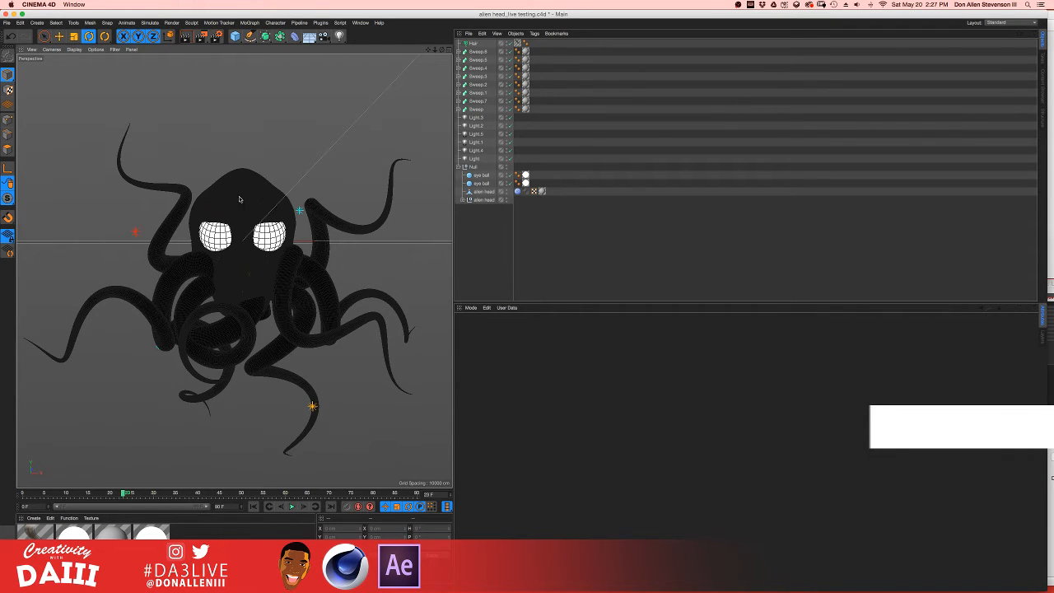
{"action": "left_click", "coordinate": [201, 36]}
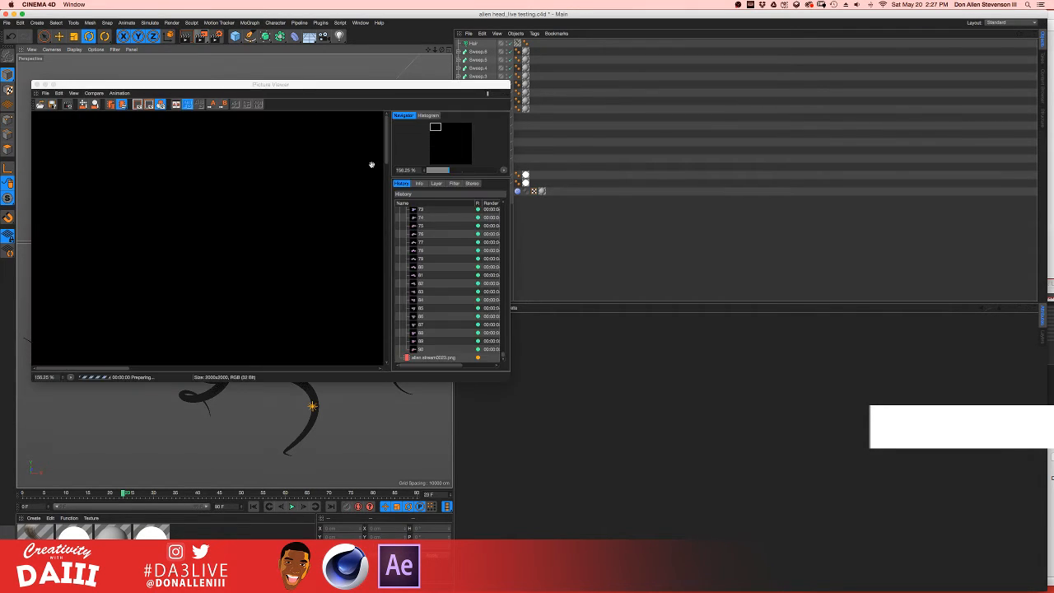
{"action": "left_click_drag", "start_coordinate": [539, 319], "coordinate": [758, 493]}
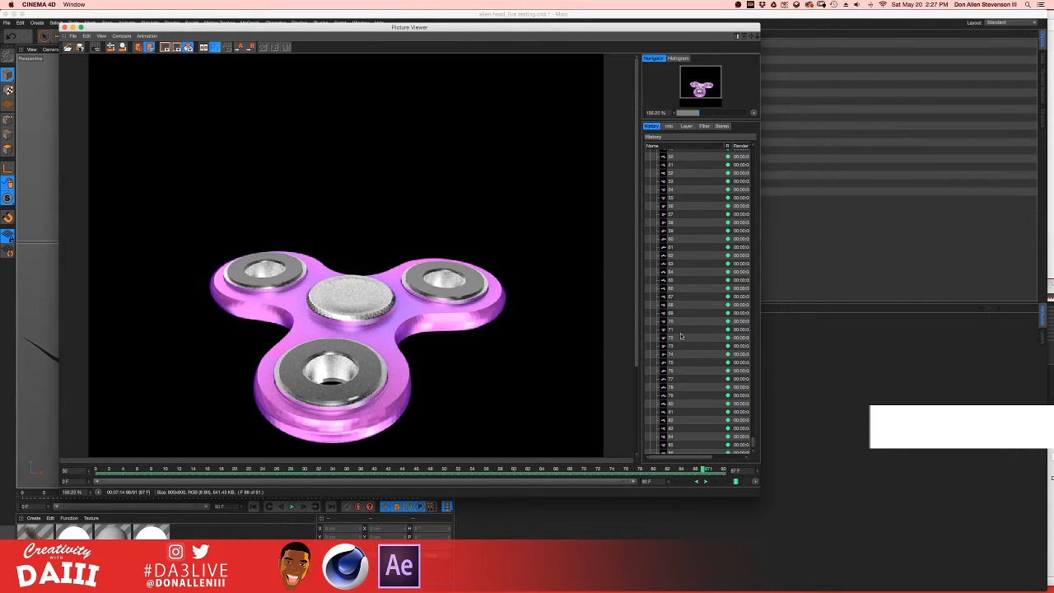
- Check the older fidget spinner frames in the render history, and return to the alien stream render
{"action": "left_click", "coordinate": [682, 181]}
{"action": "left_click_drag", "start_coordinate": [323, 469], "coordinate": [96, 469]}
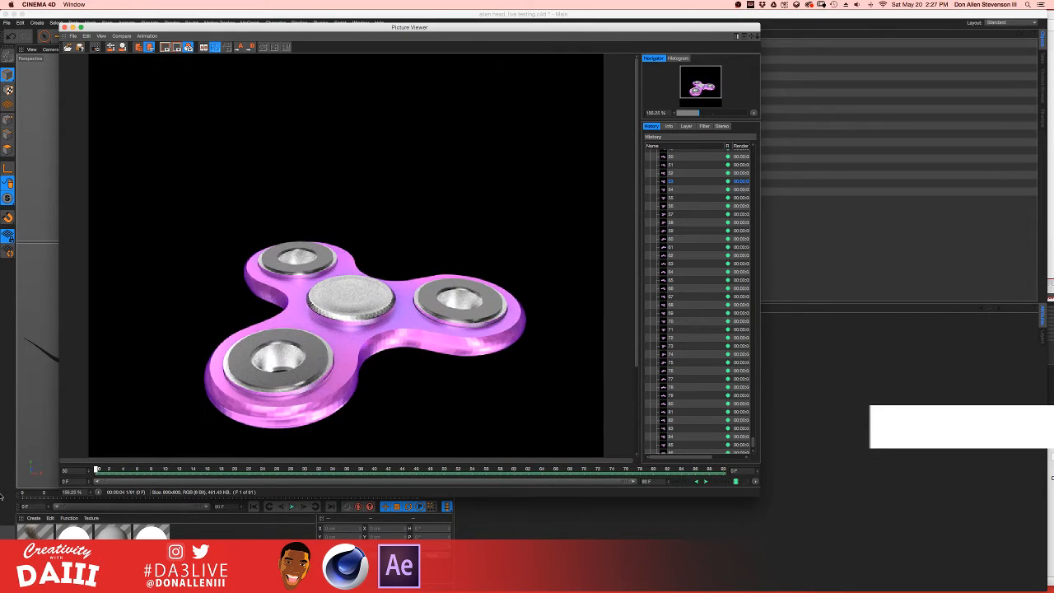
{"action": "scroll", "coordinate": [394, 375], "scroll_direction": "down", "scroll_amount": 2}
{"action": "scroll", "coordinate": [371, 309], "scroll_direction": "down", "scroll_amount": 1}
{"action": "scroll", "coordinate": [371, 310], "scroll_direction": "up", "scroll_amount": 1}
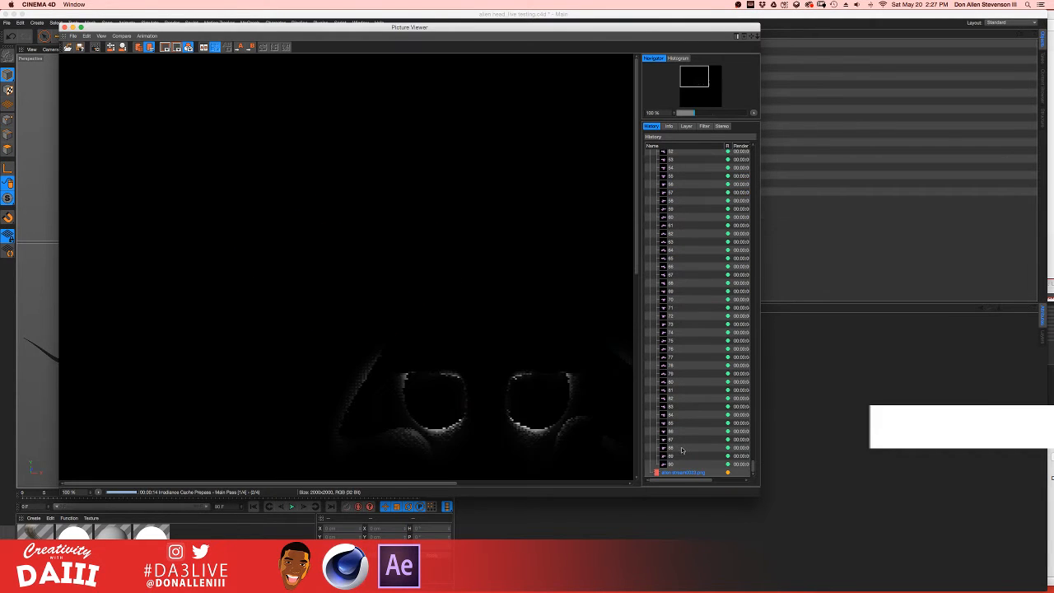
- Inspect the progress of the alien stream render around the eyes and across the whole image
{"action": "scroll", "coordinate": [369, 289], "scroll_direction": "down", "scroll_amount": 3}
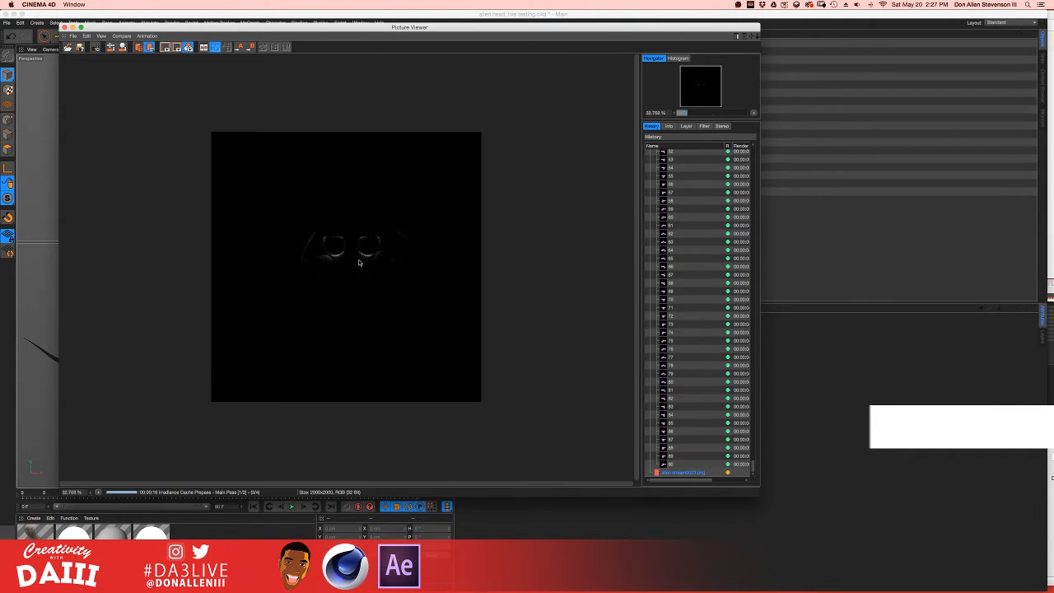
{"action": "scroll", "coordinate": [360, 259], "scroll_direction": "up", "scroll_amount": 3}
{"action": "scroll", "coordinate": [358, 249], "scroll_direction": "up", "scroll_amount": 4}
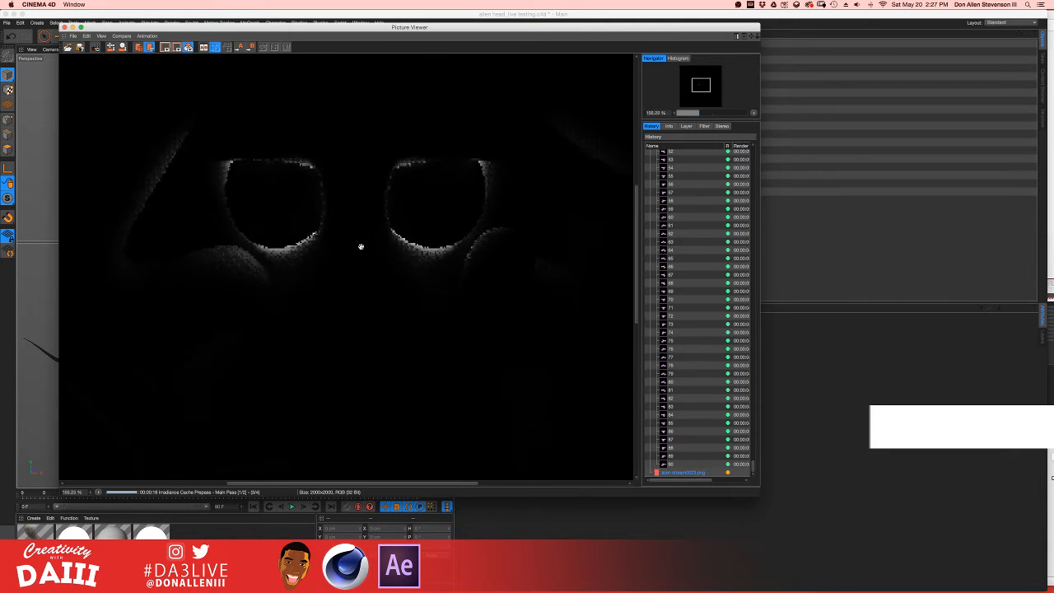
{"action": "scroll", "coordinate": [306, 231], "scroll_direction": "down", "scroll_amount": 2}
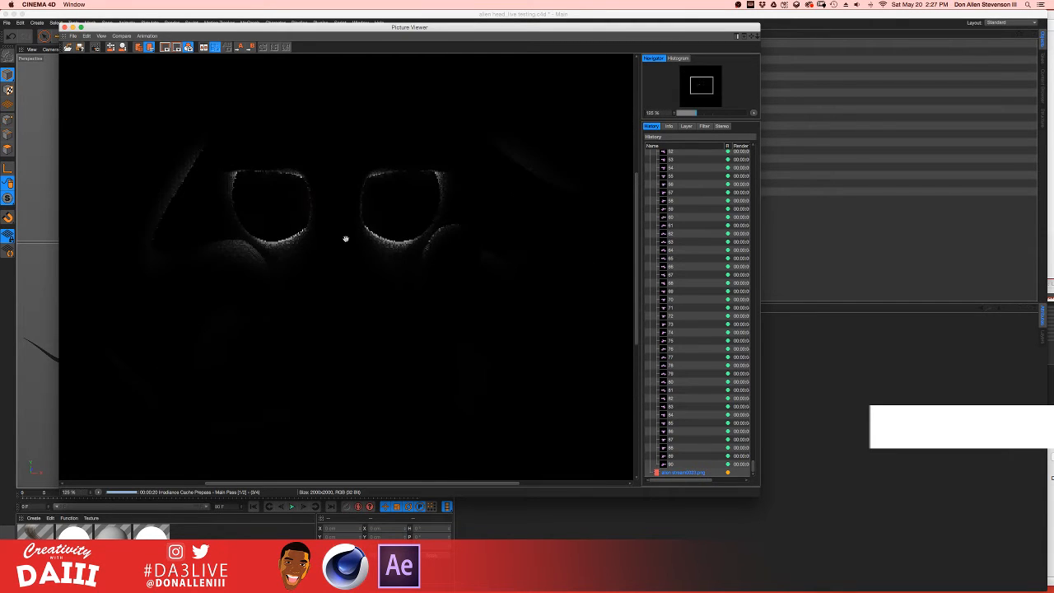
{"action": "scroll", "coordinate": [318, 206], "scroll_direction": "down", "scroll_amount": 8}
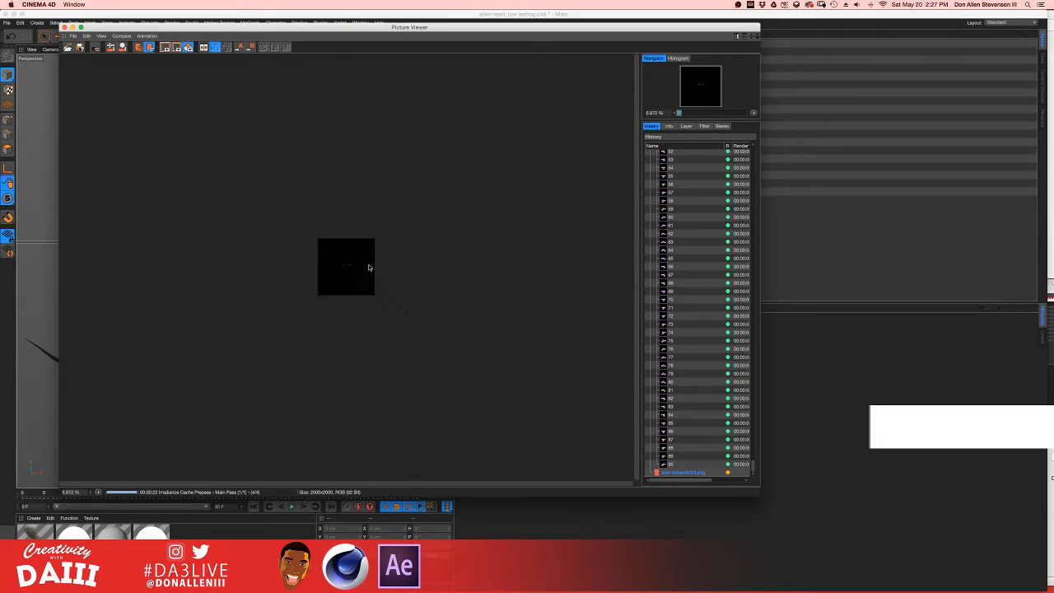
{"action": "scroll", "coordinate": [360, 267], "scroll_direction": "up", "scroll_amount": 8}
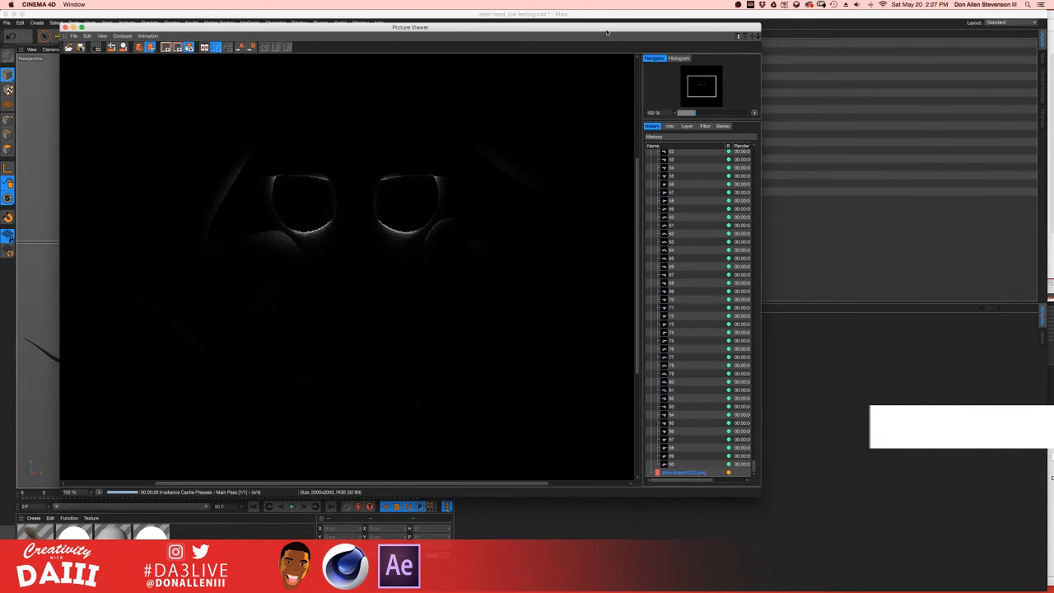
- Move the render viewer window aside and switch to Adobe Photoshop
{"action": "left_click_drag", "start_coordinate": [597, 28], "coordinate": [770, 55]}
{"action": "key", "text": "F4"}
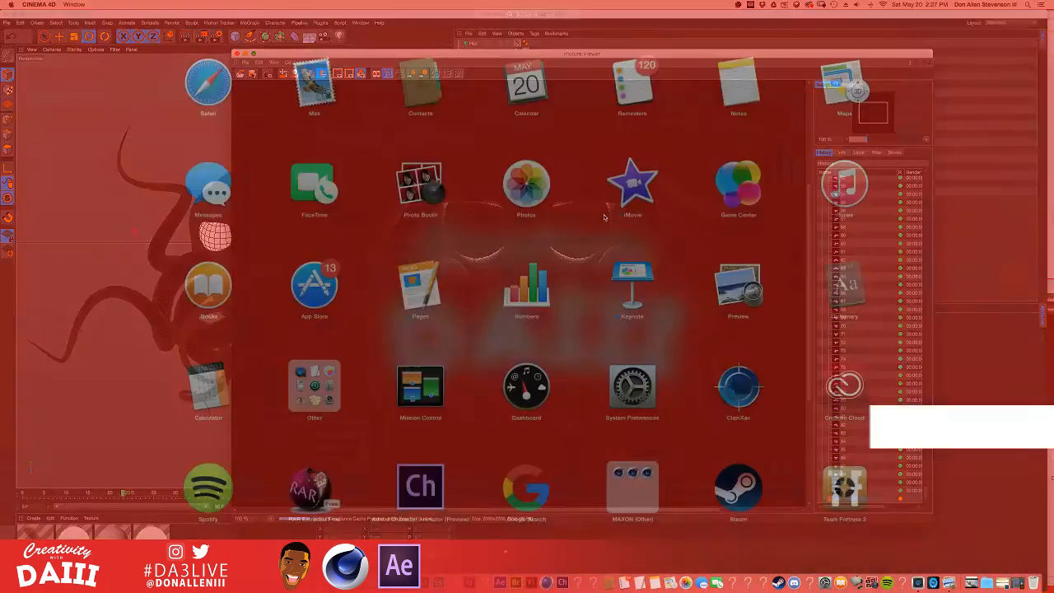
{"action": "key", "text": "F3"}
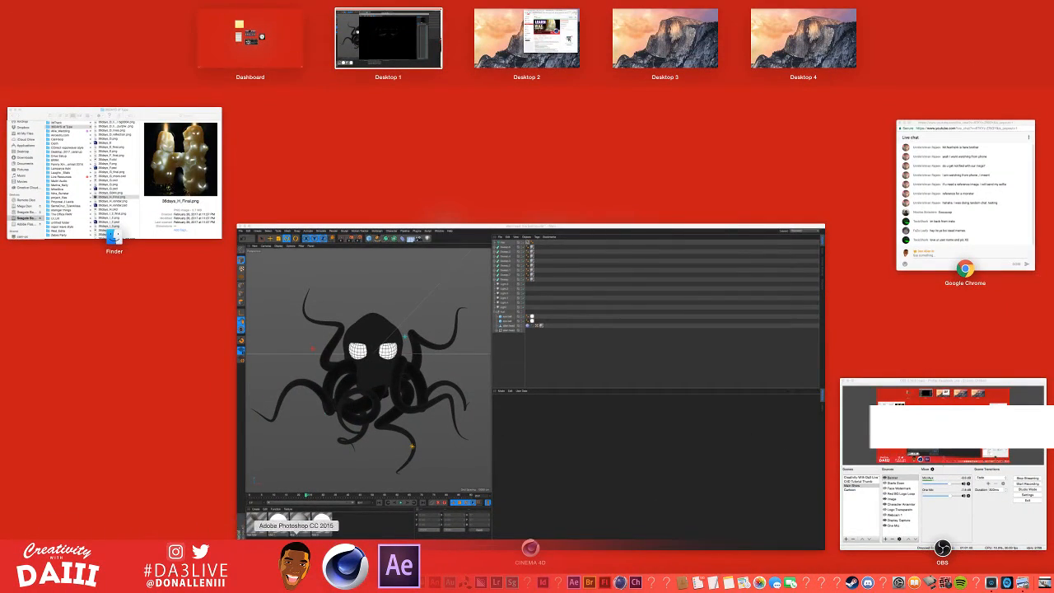
{"action": "left_click", "coordinate": [256, 577]}
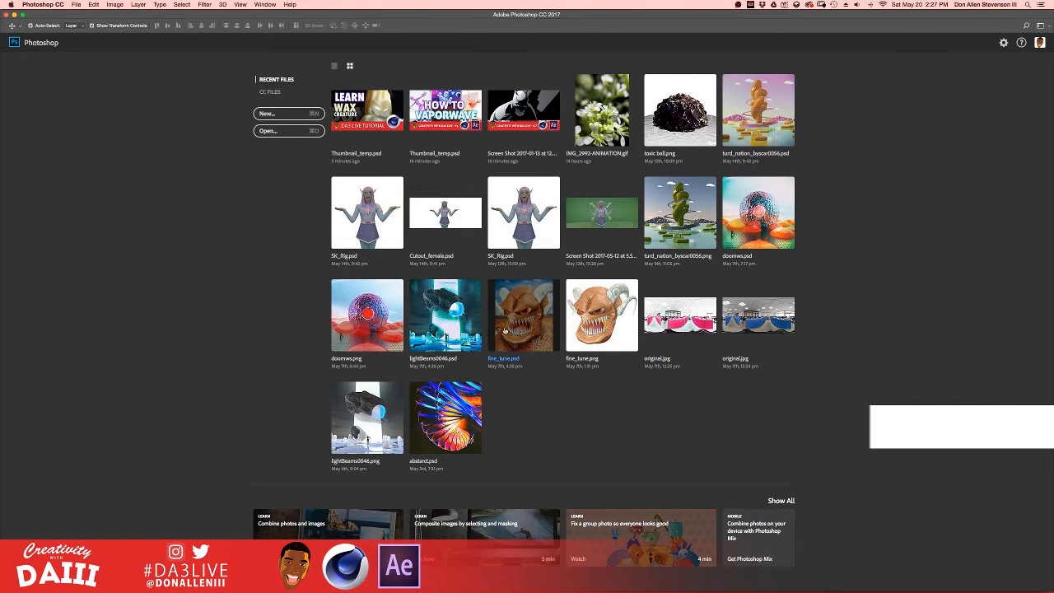
- Open the recent file lightBeams0046.psd, decline creating a library from it and deselect its layers
{"action": "left_click", "coordinate": [459, 299]}
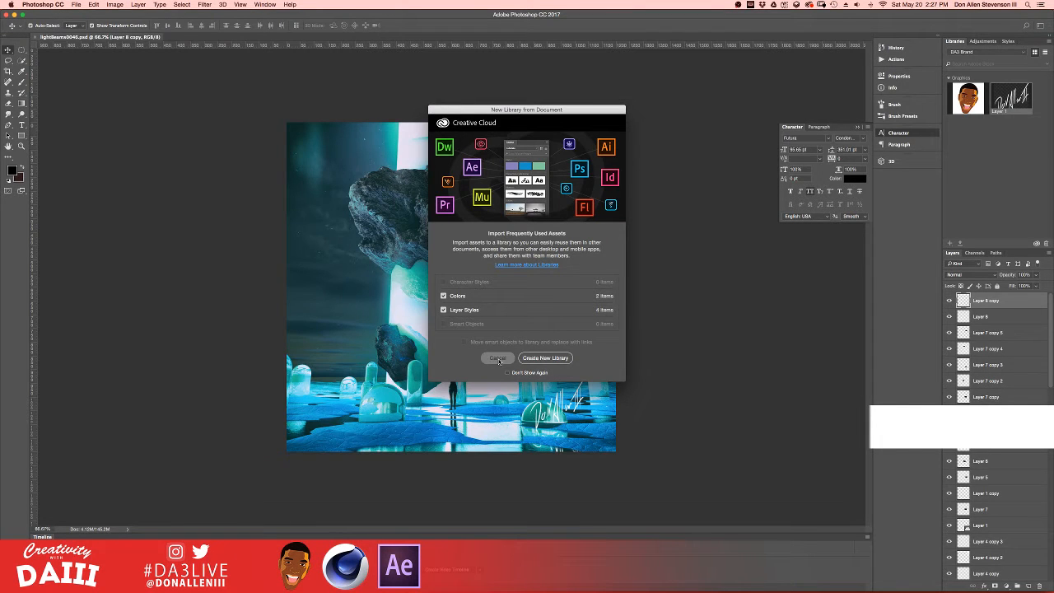
{"action": "left_click", "coordinate": [497, 357]}
{"action": "left_click", "coordinate": [639, 220]}
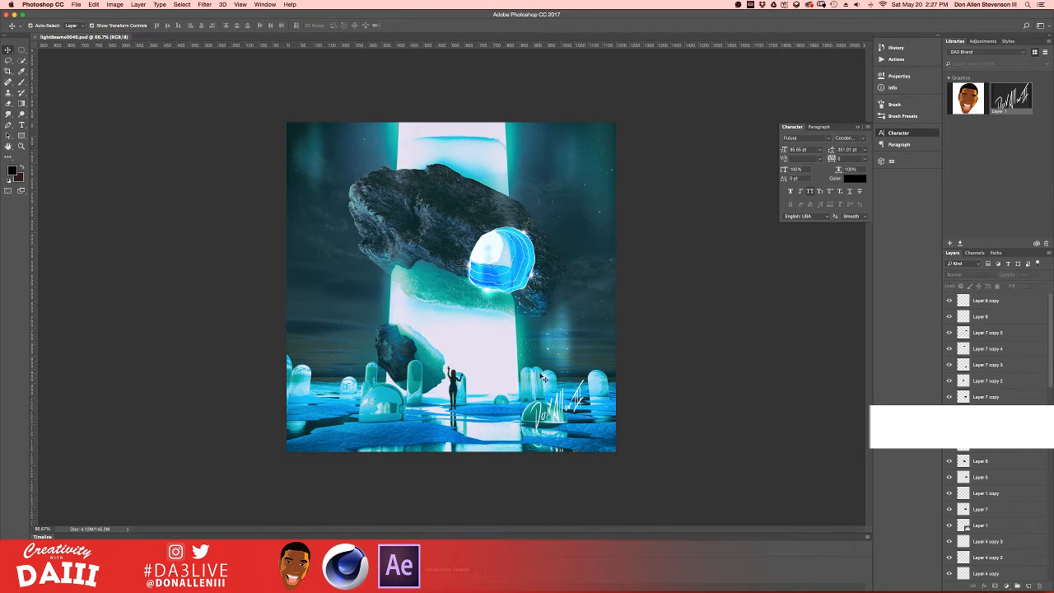
- Look through the layer stack of the light beams composition and select the bottommost layer, Layer 0
{"action": "left_click", "coordinate": [327, 275]}
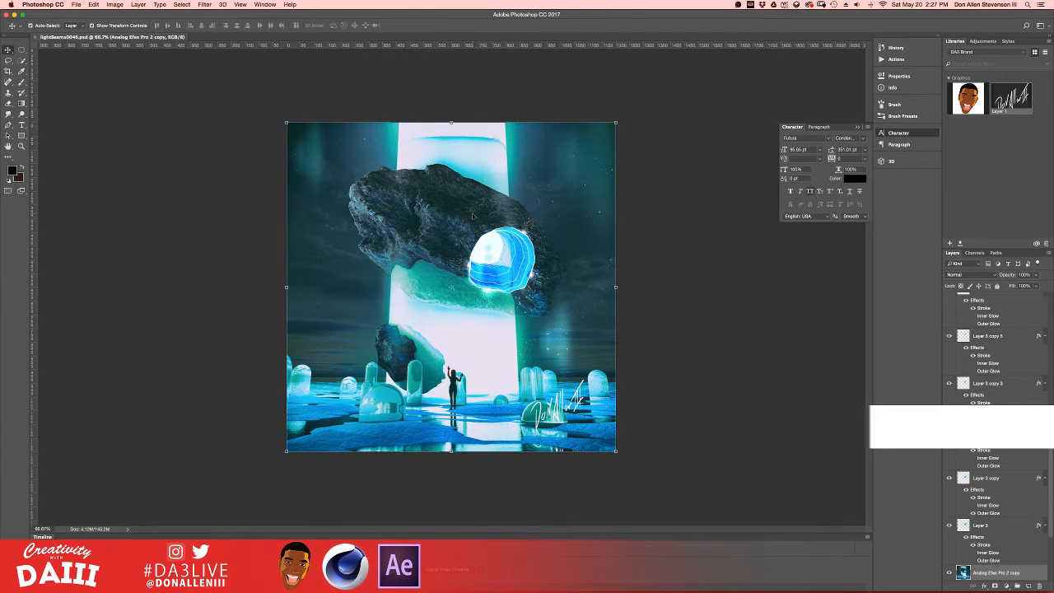
{"action": "scroll", "coordinate": [958, 362], "scroll_direction": "up", "scroll_amount": 10}
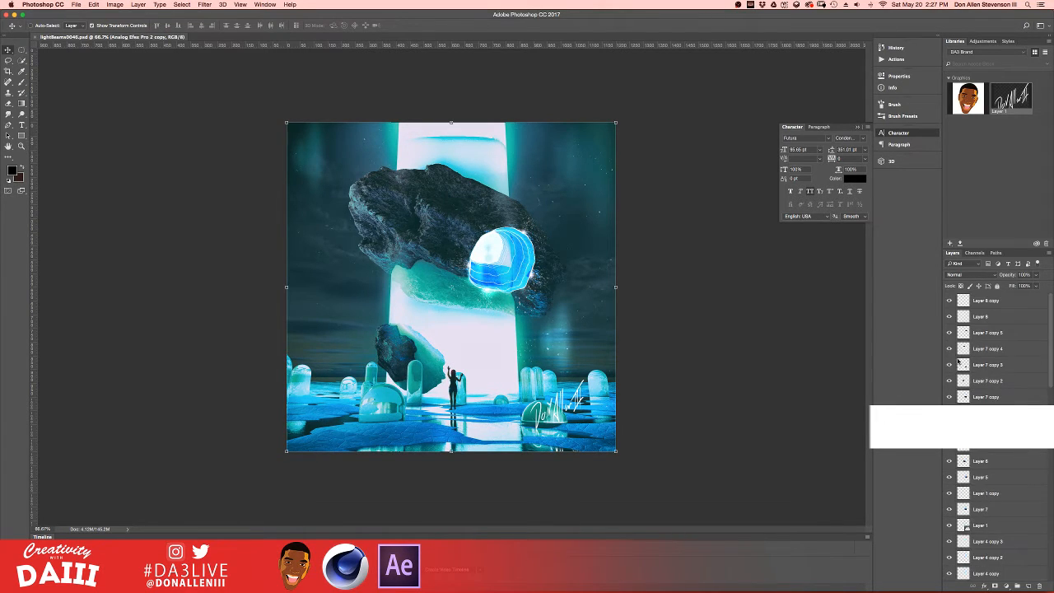
{"action": "scroll", "coordinate": [959, 362], "scroll_direction": "down", "scroll_amount": 10}
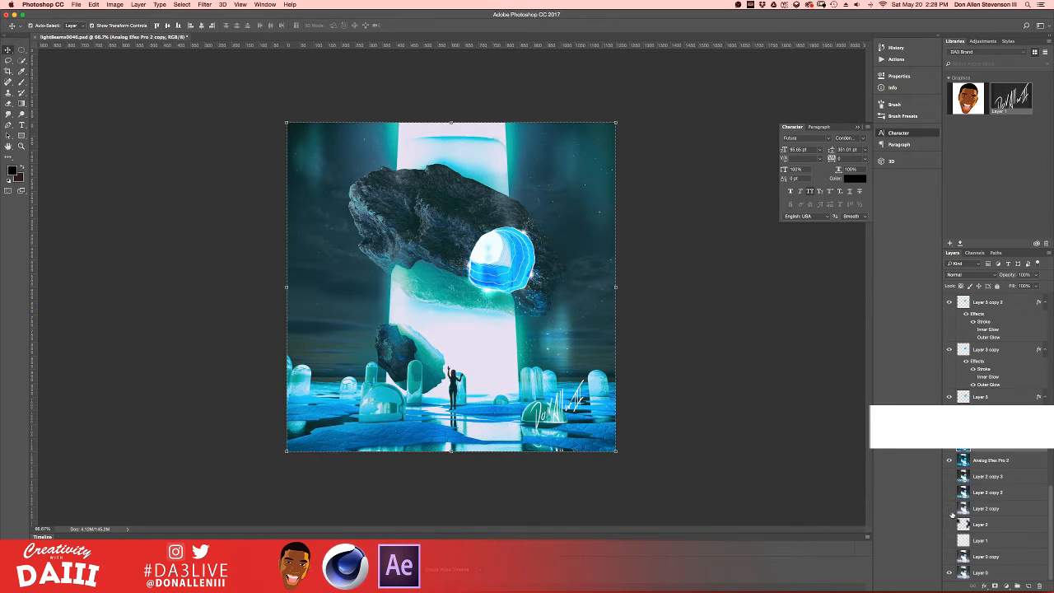
{"action": "key", "text": "ctrl+Up"}
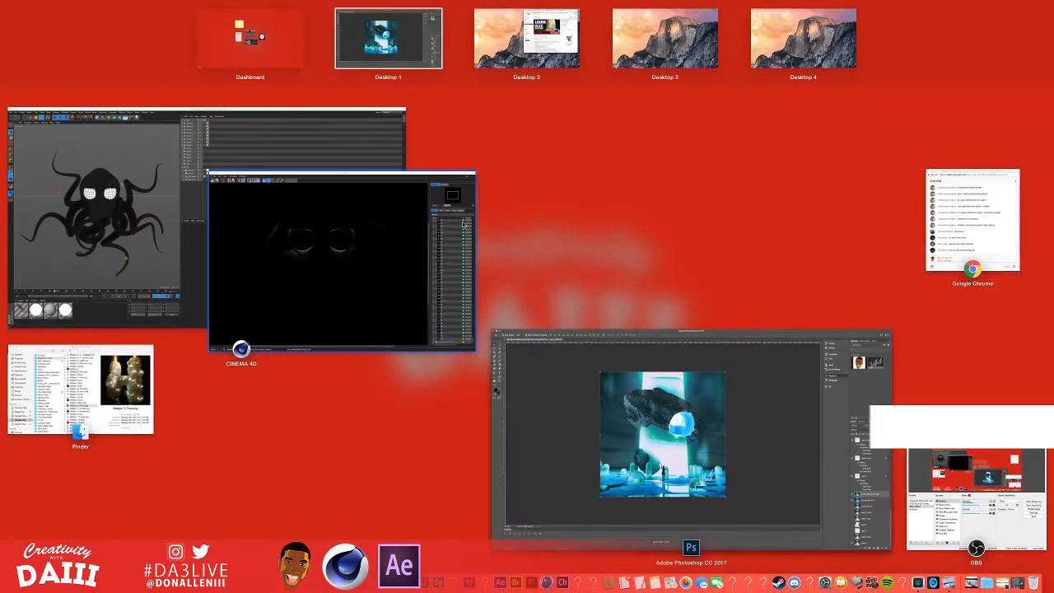
{"action": "left_click", "coordinate": [876, 486]}
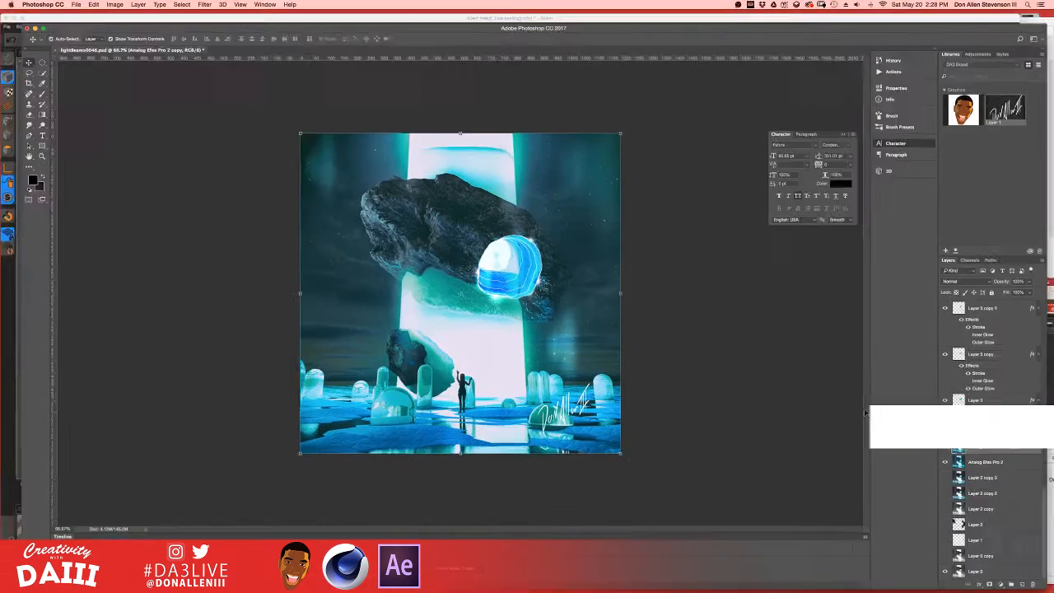
{"action": "left_click", "coordinate": [971, 570]}
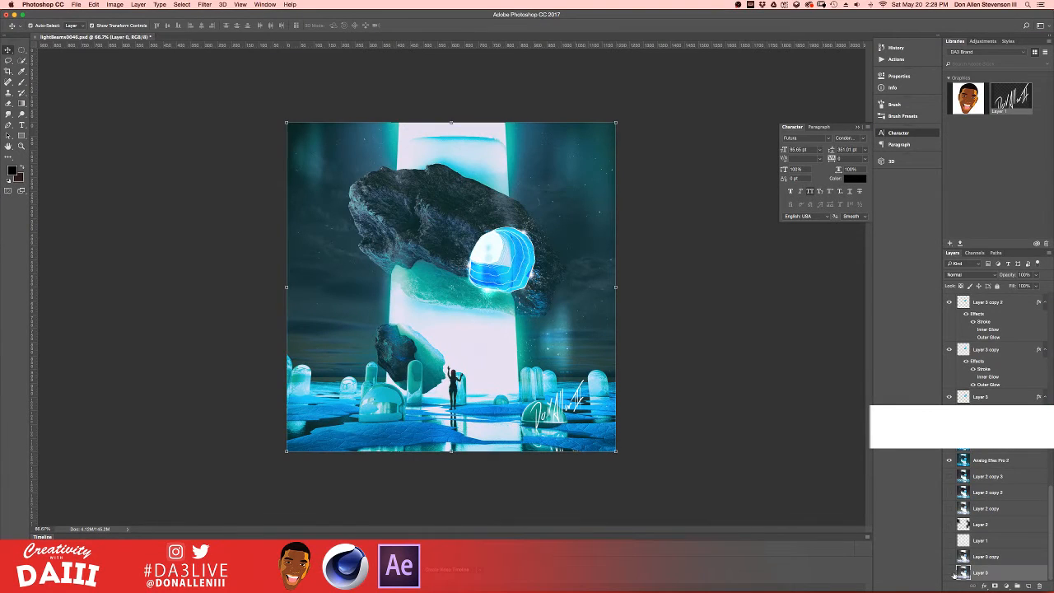
- Move Layer 0 from the bottom of the stack to directly above Layer 3 copy 3, enlarge the layer list and deselect the layer
{"action": "left_click_drag", "start_coordinate": [968, 572], "coordinate": [972, 297]}
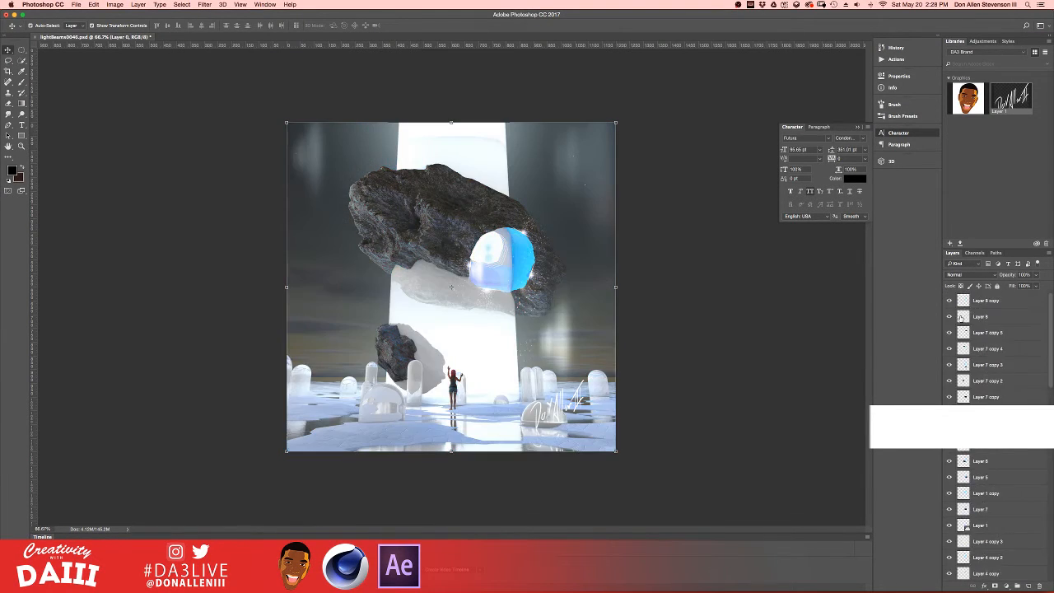
{"action": "left_click", "coordinate": [984, 42]}
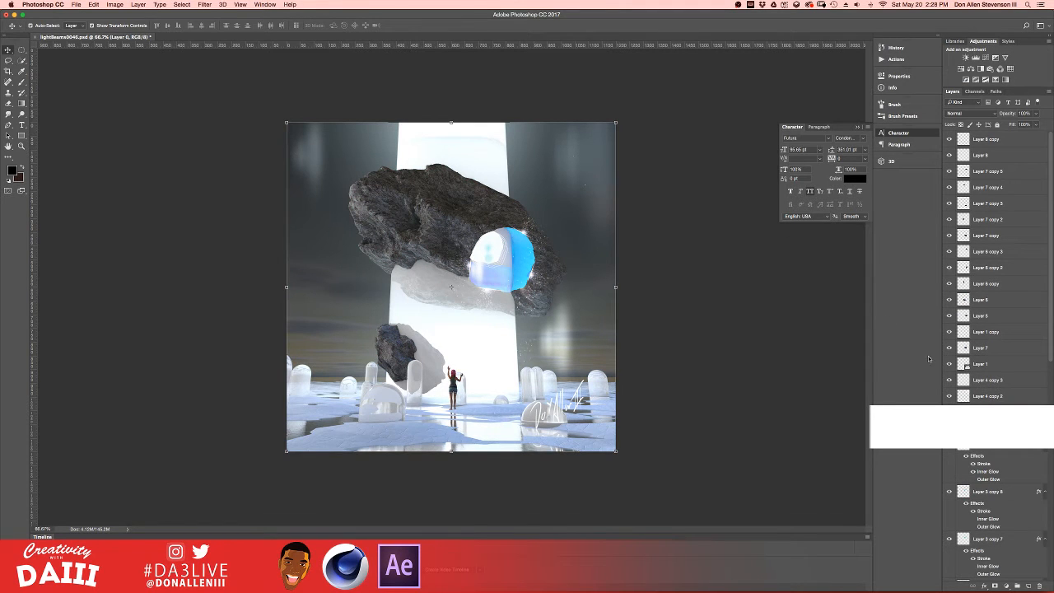
{"action": "left_click", "coordinate": [375, 267]}
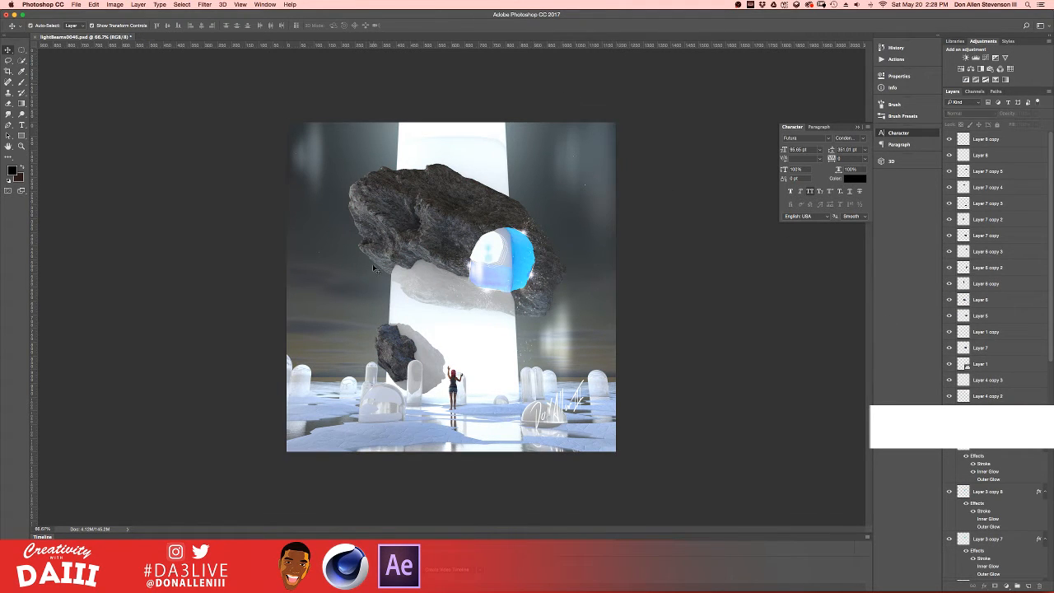
- Examine the ungraded render up close, covering the floating rocks, the standing figure and the glowing crystal
{"action": "scroll", "coordinate": [378, 276], "scroll_direction": "up", "scroll_amount": 5, "text": "alt"}
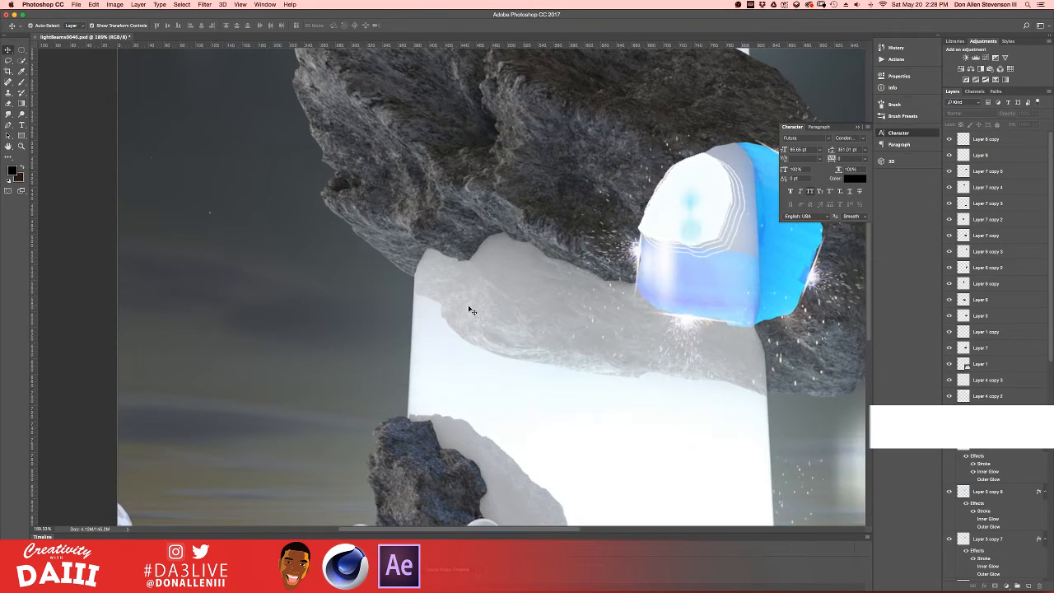
{"action": "left_click_drag", "start_coordinate": [472, 310], "coordinate": [441, 88]}
{"action": "scroll", "coordinate": [457, 281], "scroll_direction": "down", "scroll_amount": 5}
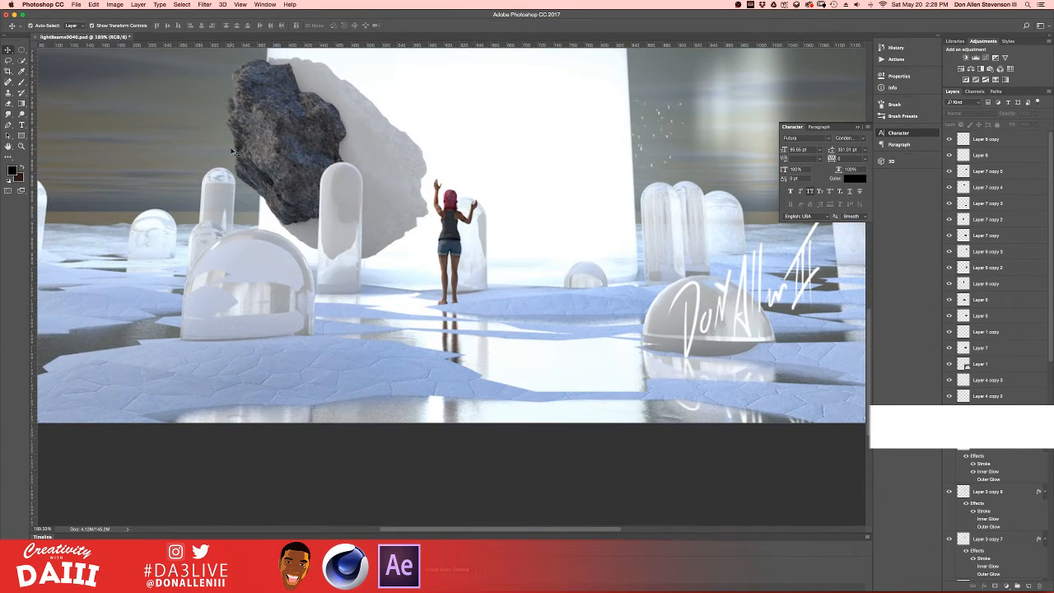
{"action": "scroll", "coordinate": [376, 154], "scroll_direction": "up", "scroll_amount": 3}
{"action": "scroll", "coordinate": [375, 154], "scroll_direction": "left", "scroll_amount": 4}
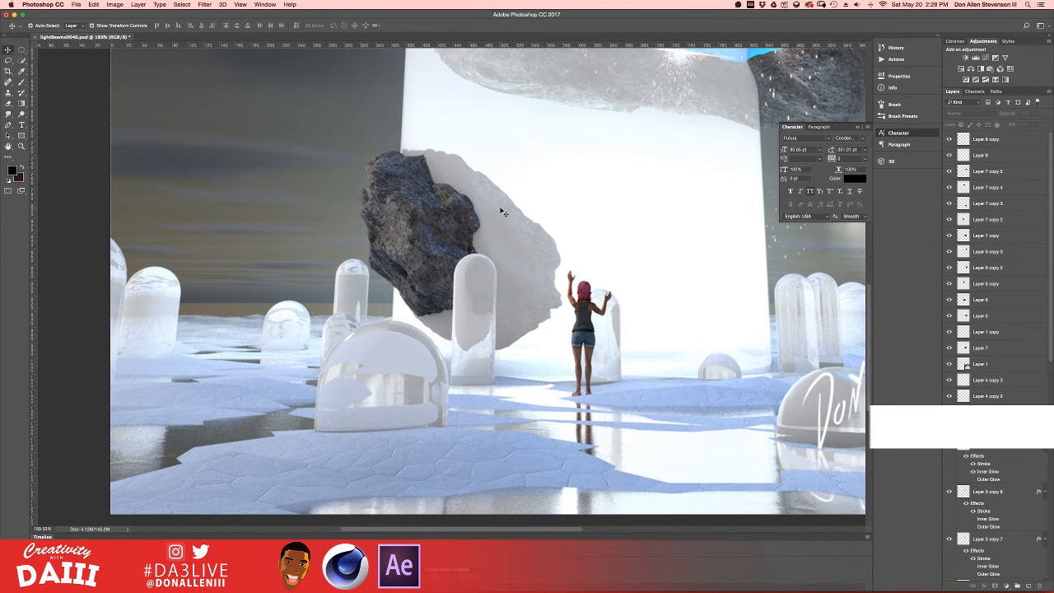
{"action": "scroll", "coordinate": [453, 169], "scroll_direction": "up", "scroll_amount": 5, "text": "alt"}
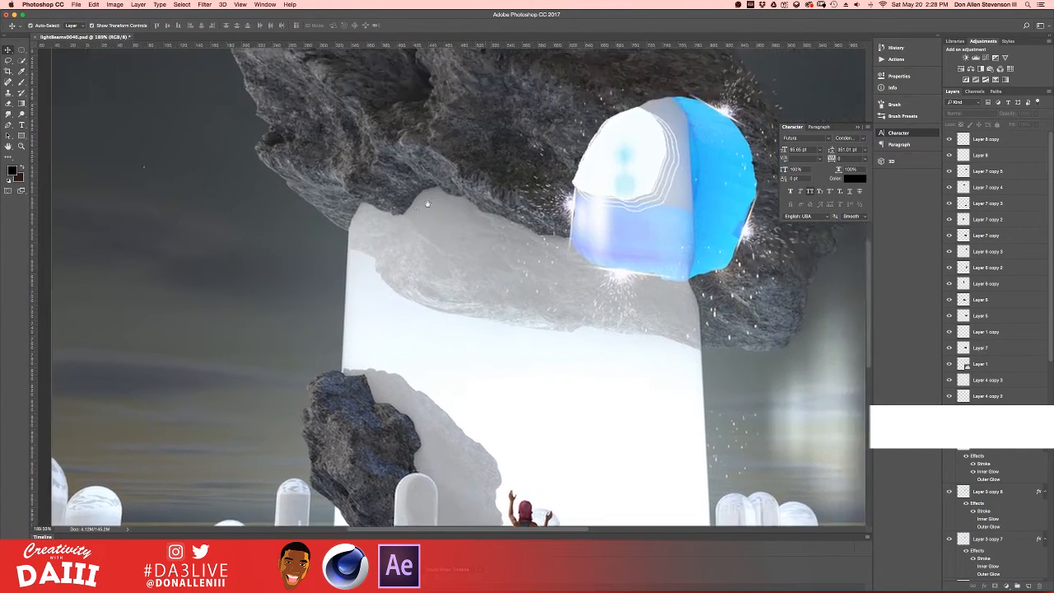
{"action": "scroll", "coordinate": [427, 202], "scroll_direction": "up", "scroll_amount": 3}
{"action": "scroll", "coordinate": [370, 262], "scroll_direction": "down", "scroll_amount": 4}
{"action": "scroll", "coordinate": [371, 262], "scroll_direction": "right", "scroll_amount": 5}
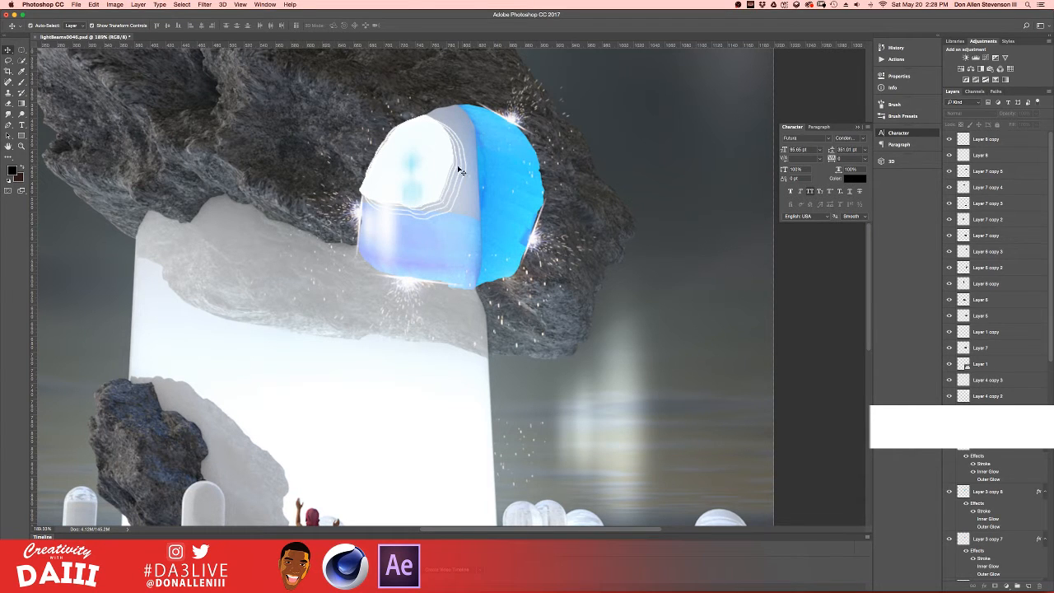
{"action": "scroll", "coordinate": [387, 165], "scroll_direction": "down", "scroll_amount": 10}
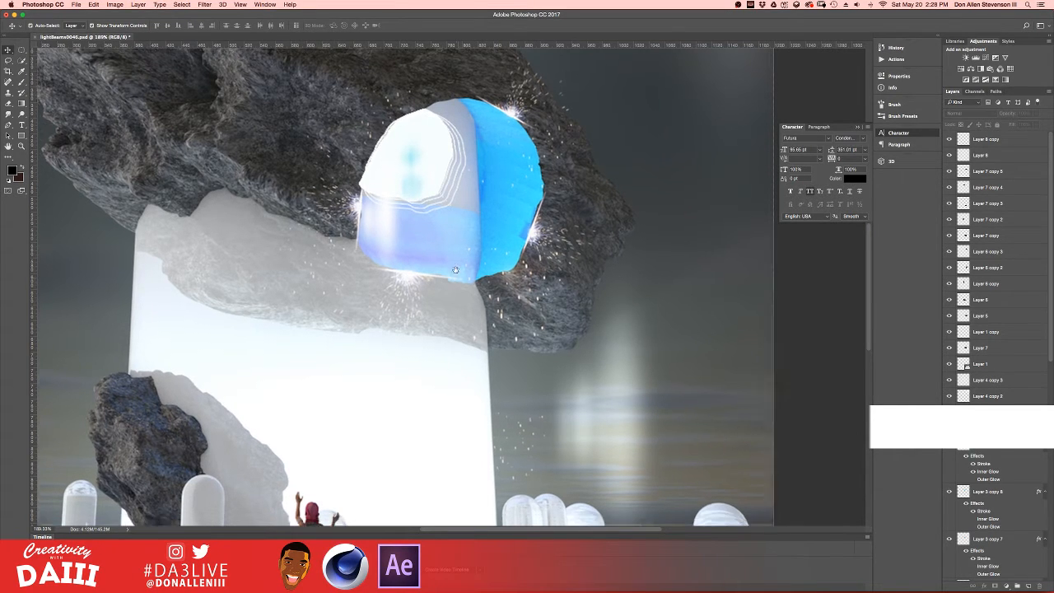
{"action": "scroll", "coordinate": [404, 313], "scroll_direction": "right", "scroll_amount": 3}
{"action": "scroll", "coordinate": [441, 161], "scroll_direction": "left", "scroll_amount": 4}
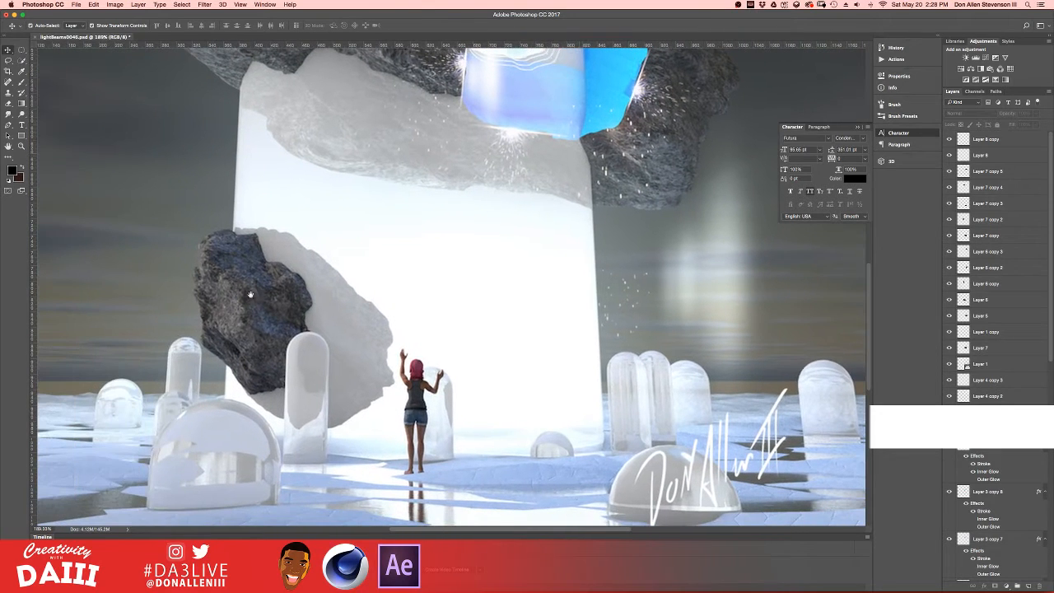
- Inspect the ungraded ice field, glass domes, sky and light beam in detail, and view the whole composition
{"action": "scroll", "coordinate": [229, 298], "scroll_direction": "left", "scroll_amount": 8}
{"action": "scroll", "coordinate": [470, 343], "scroll_direction": "down", "scroll_amount": 4}
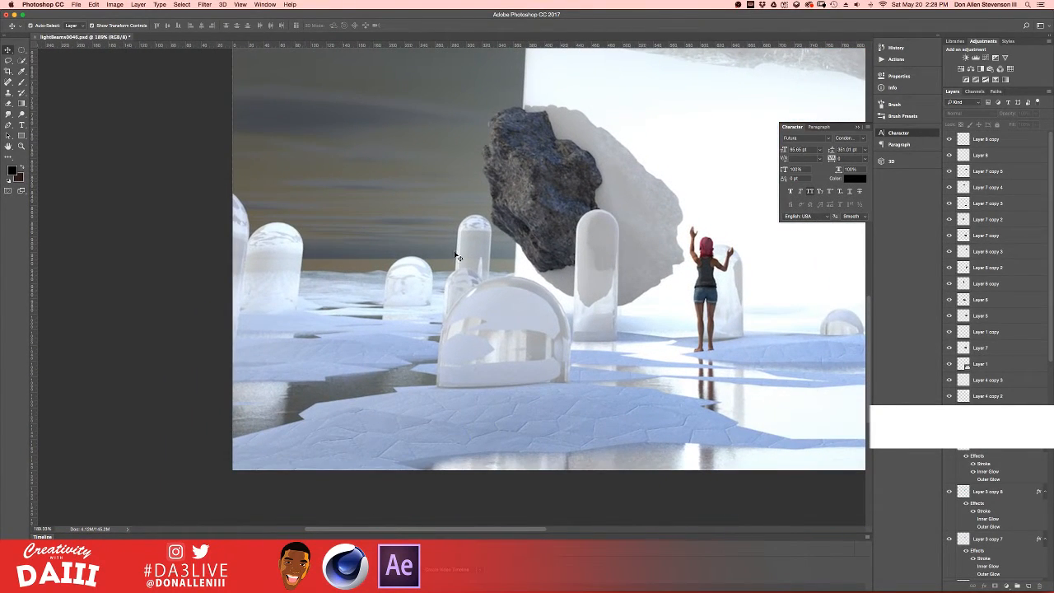
{"action": "scroll", "coordinate": [458, 256], "scroll_direction": "right", "scroll_amount": 12}
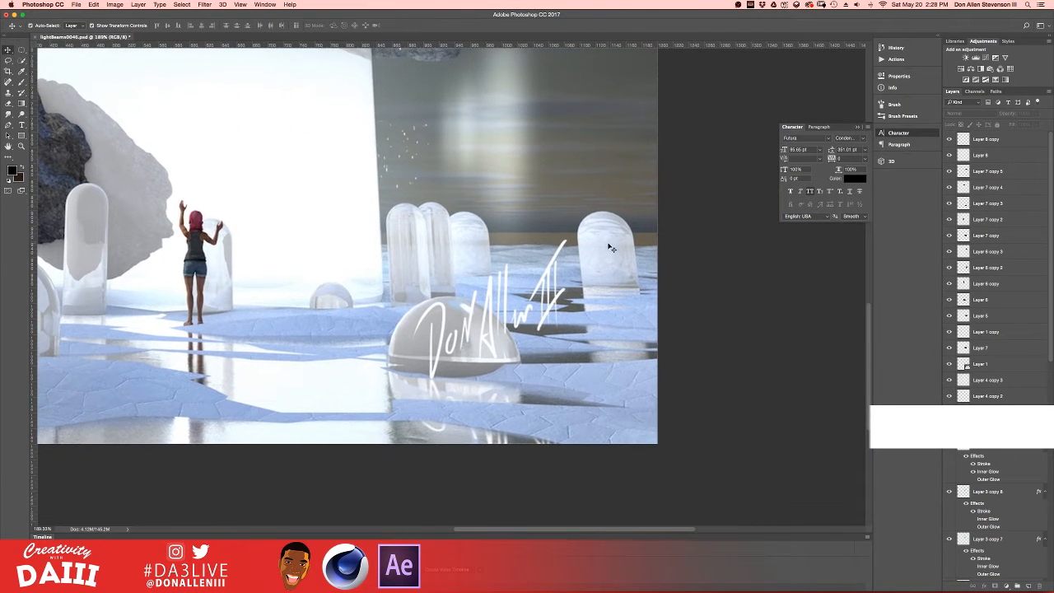
{"action": "scroll", "coordinate": [483, 165], "scroll_direction": "up", "scroll_amount": 5}
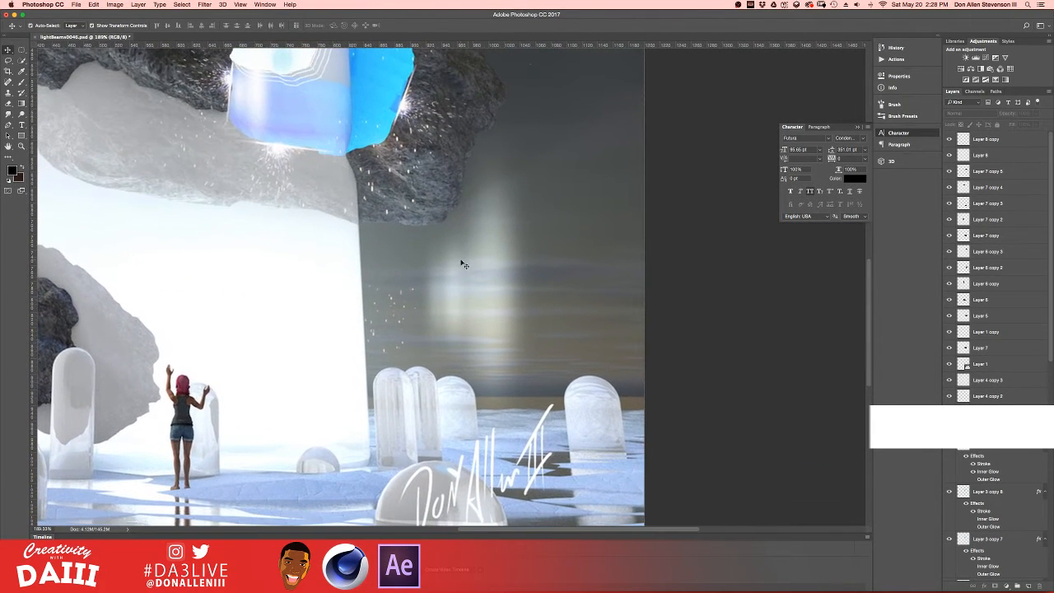
{"action": "scroll", "coordinate": [472, 200], "scroll_direction": "up", "scroll_amount": 10}
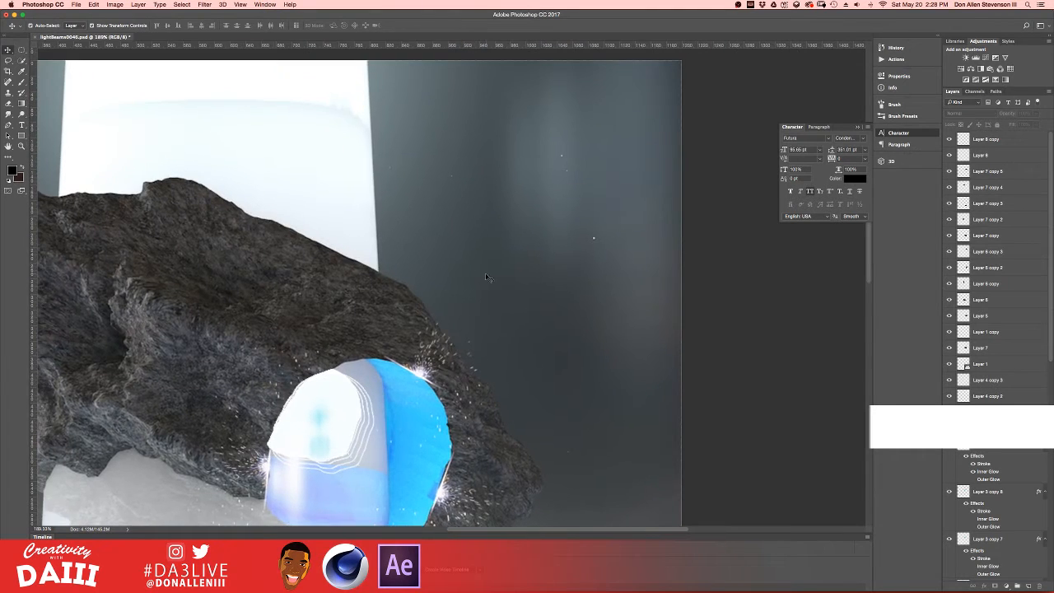
{"action": "scroll", "coordinate": [367, 333], "scroll_direction": "up", "scroll_amount": 6}
{"action": "scroll", "coordinate": [376, 252], "scroll_direction": "left", "scroll_amount": 6}
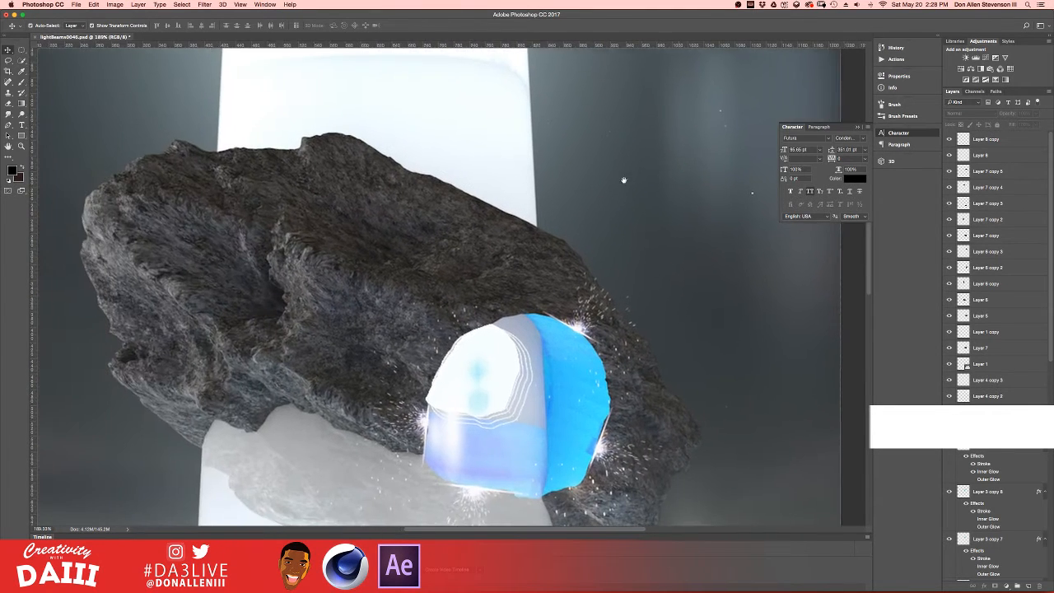
{"action": "scroll", "coordinate": [367, 238], "scroll_direction": "down", "scroll_amount": 4}
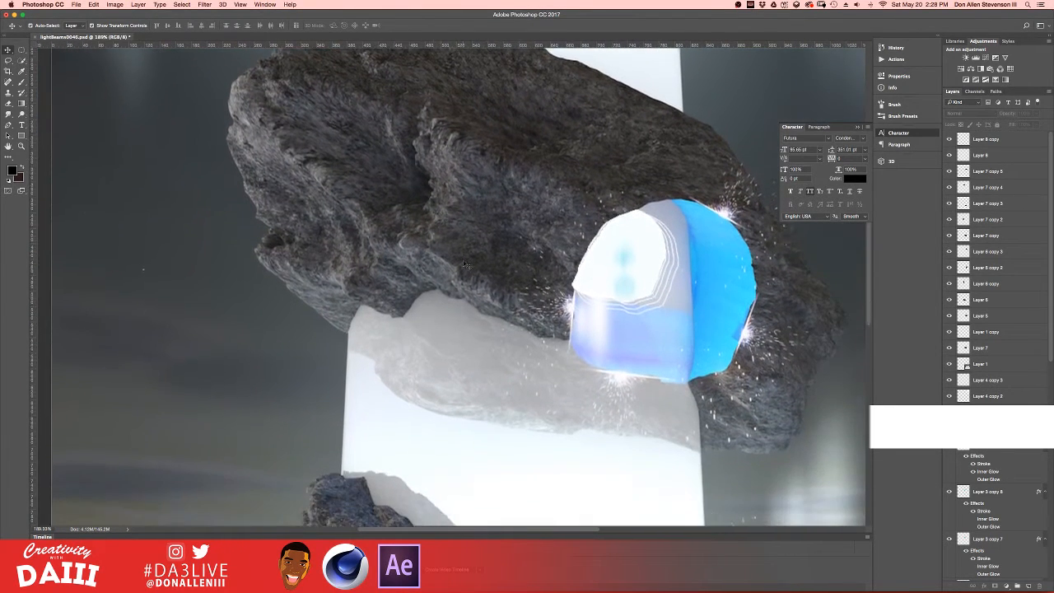
{"action": "scroll", "coordinate": [463, 262], "scroll_direction": "right", "scroll_amount": 3}
{"action": "scroll", "coordinate": [369, 296], "scroll_direction": "down", "scroll_amount": 8, "text": "alt"}
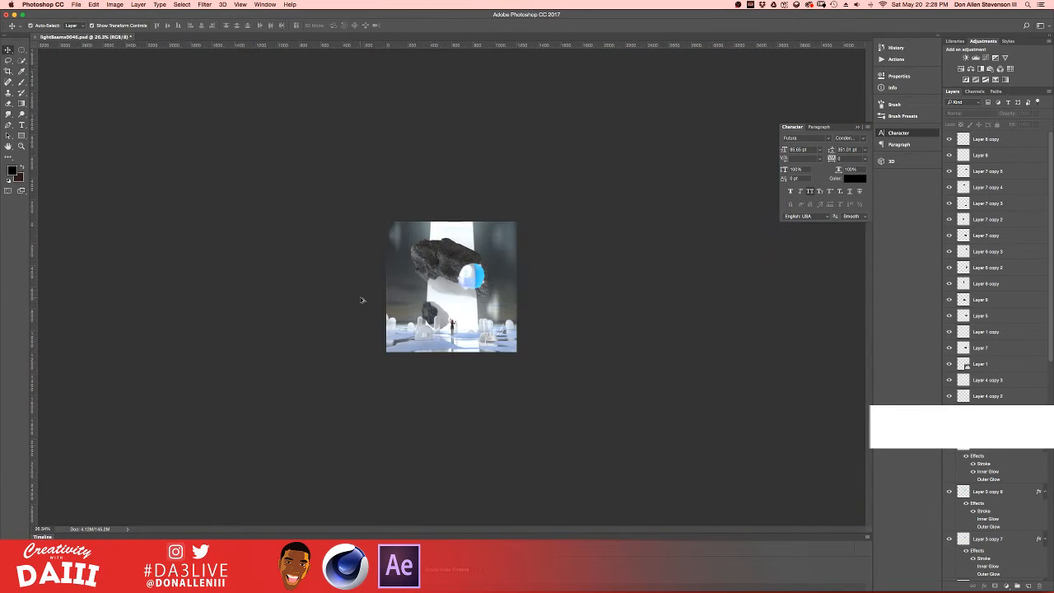
{"action": "scroll", "coordinate": [374, 300], "scroll_direction": "up", "scroll_amount": 3, "text": "alt"}
{"action": "scroll", "coordinate": [374, 302], "scroll_direction": "up", "scroll_amount": 3, "text": "alt"}
- Hide Layer 8 copy and the ungraded render on Layer 0, leaving no layer selected
{"action": "scroll", "coordinate": [959, 520], "scroll_direction": "down", "scroll_amount": 10}
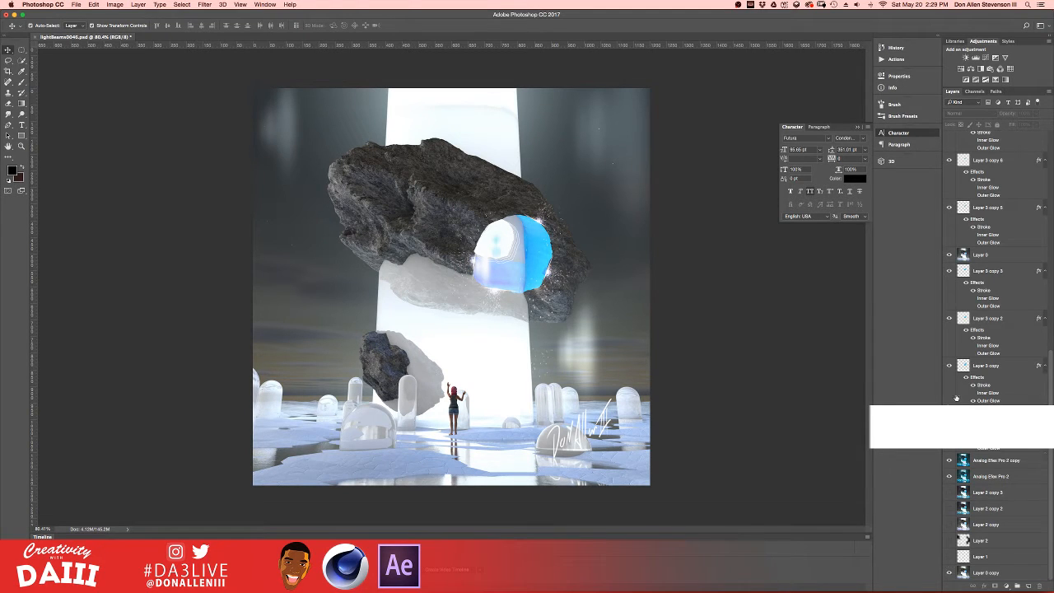
{"action": "scroll", "coordinate": [953, 329], "scroll_direction": "up", "scroll_amount": 5}
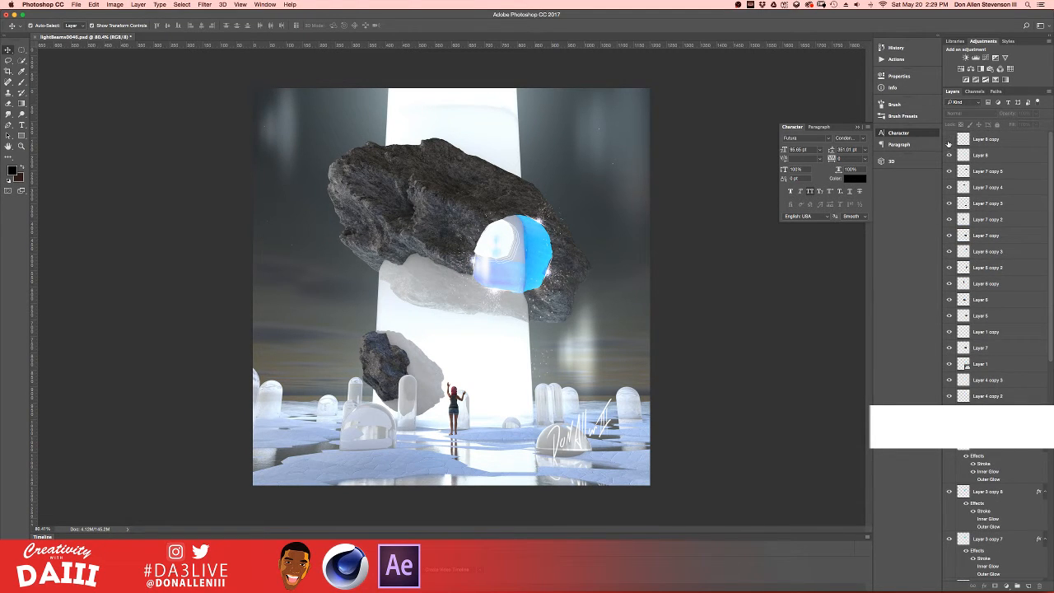
{"action": "scroll", "coordinate": [955, 152], "scroll_direction": "down", "scroll_amount": 3}
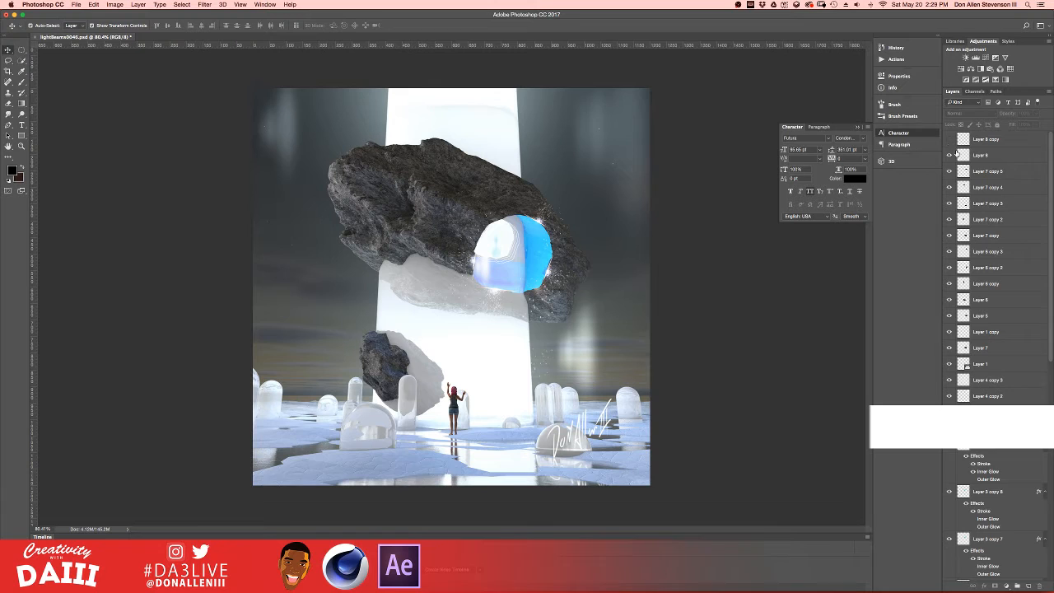
{"action": "left_click", "coordinate": [458, 185]}
{"action": "scroll", "coordinate": [959, 452], "scroll_direction": "down", "scroll_amount": 5}
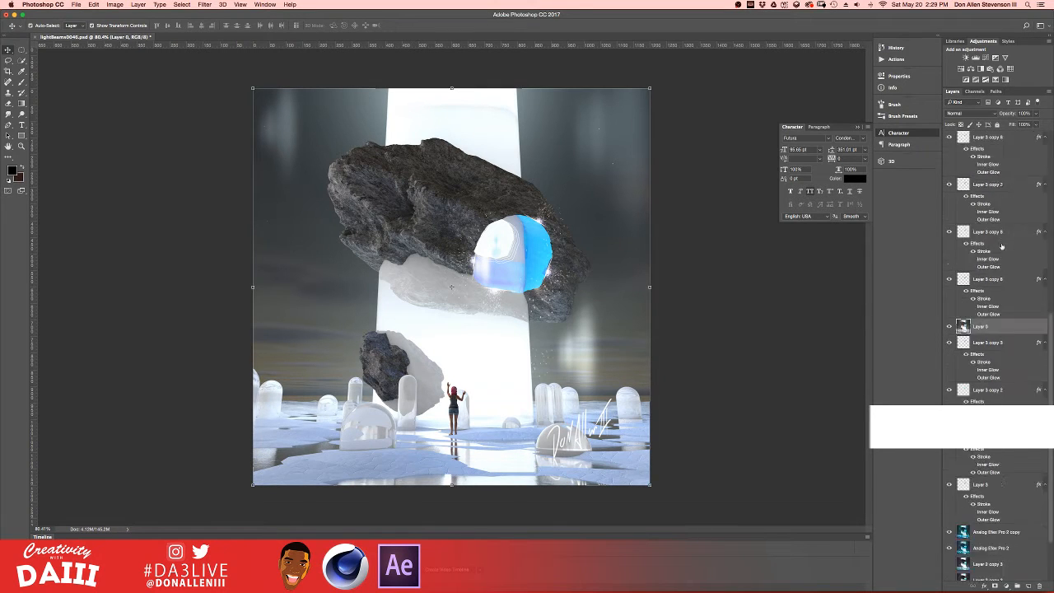
{"action": "left_click", "coordinate": [949, 255]}
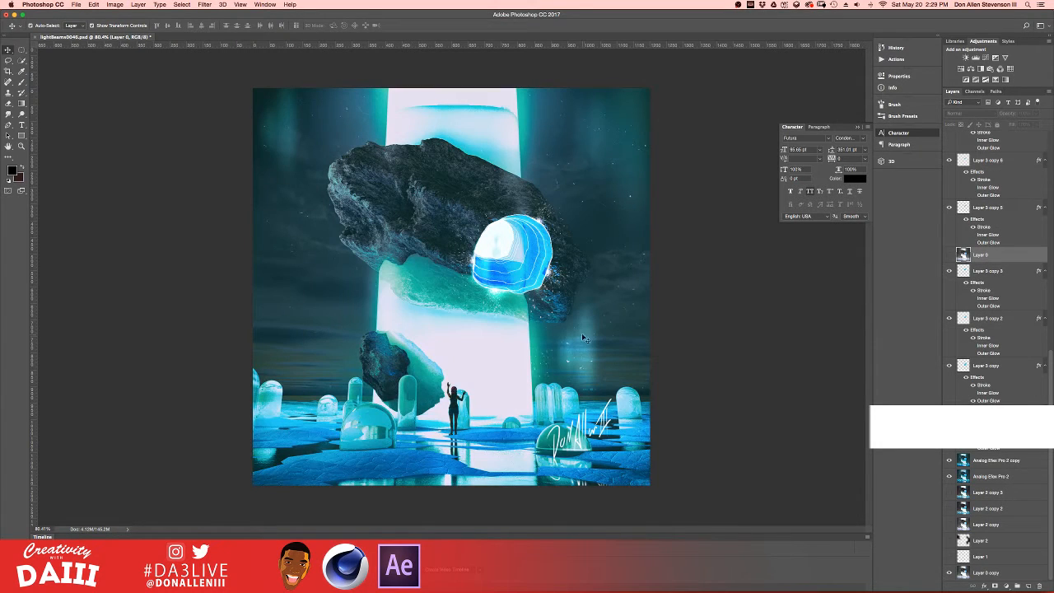
{"action": "left_click", "coordinate": [743, 364]}
- Examine the teal color-graded artwork up close, from the figure and domes to the crystal, rock and upper light beam
{"action": "scroll", "coordinate": [424, 196], "scroll_direction": "up", "scroll_amount": 2, "text": "alt"}
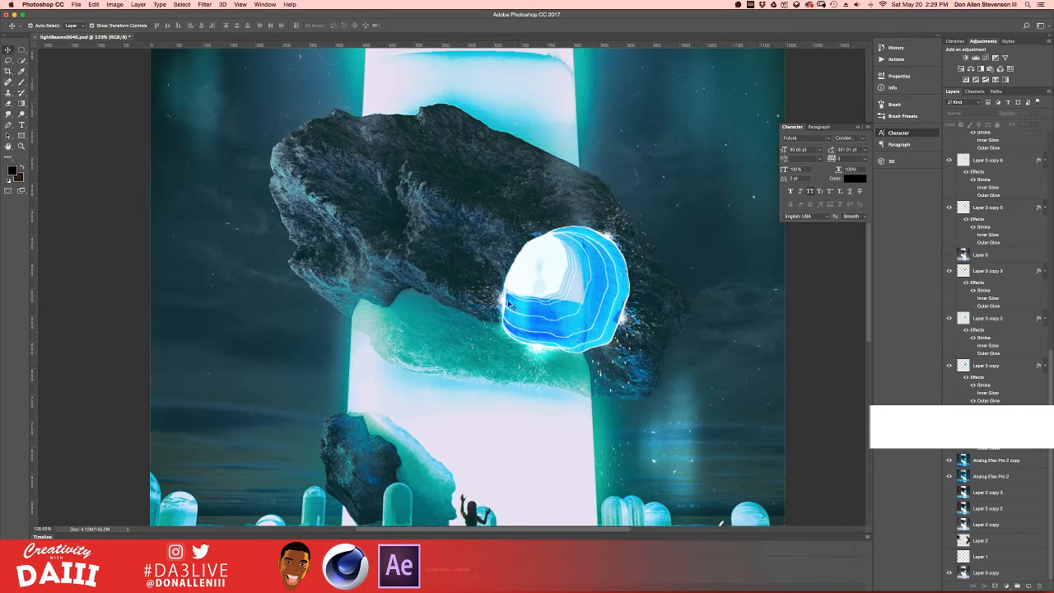
{"action": "scroll", "coordinate": [509, 329], "scroll_direction": "down", "scroll_amount": 5}
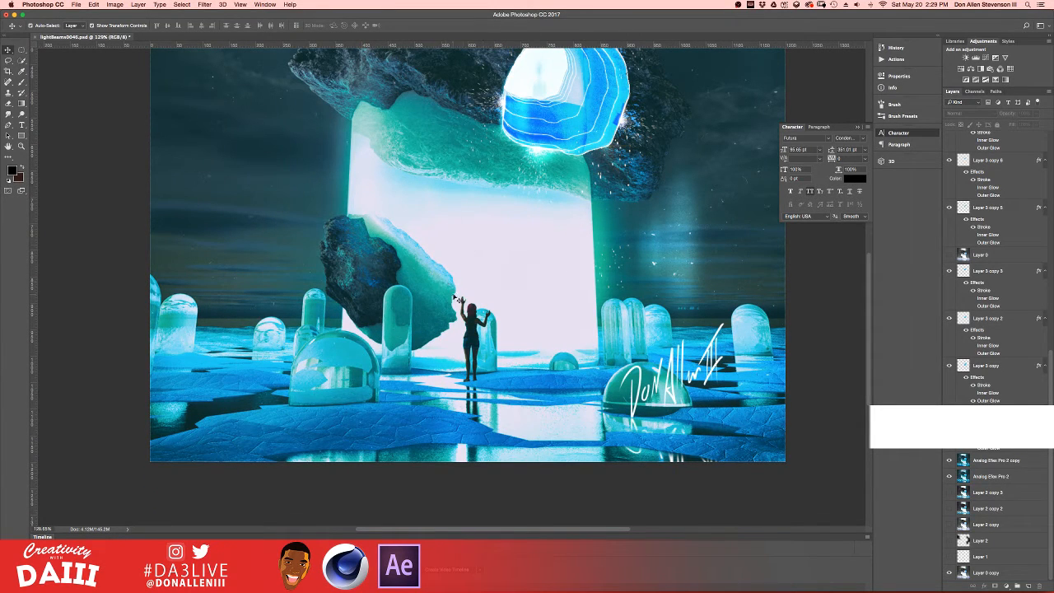
{"action": "scroll", "coordinate": [459, 325], "scroll_direction": "up", "scroll_amount": 4, "text": "alt"}
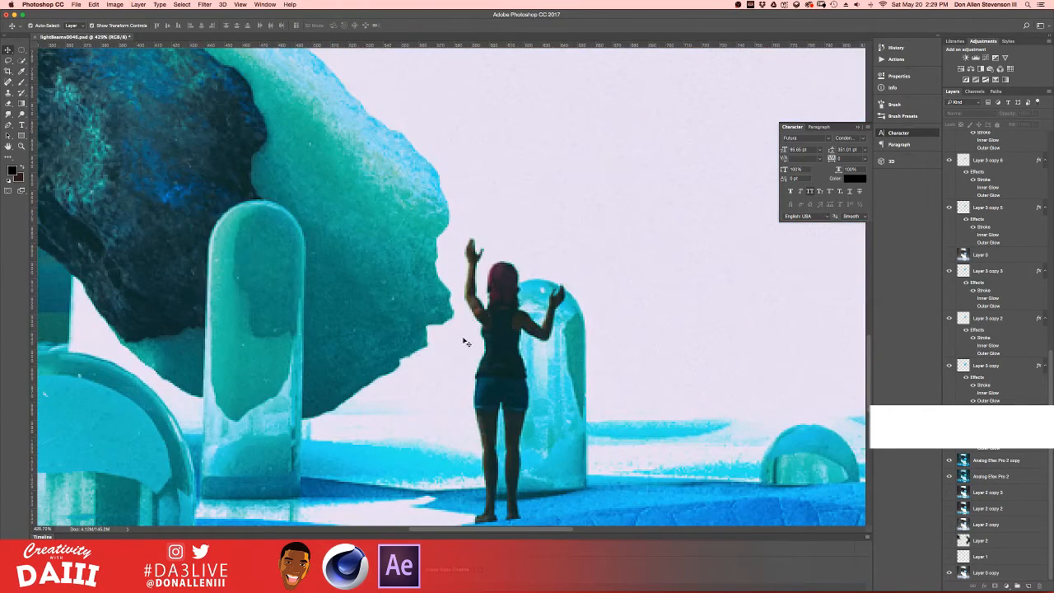
{"action": "scroll", "coordinate": [345, 293], "scroll_direction": "down", "scroll_amount": 2, "text": "alt"}
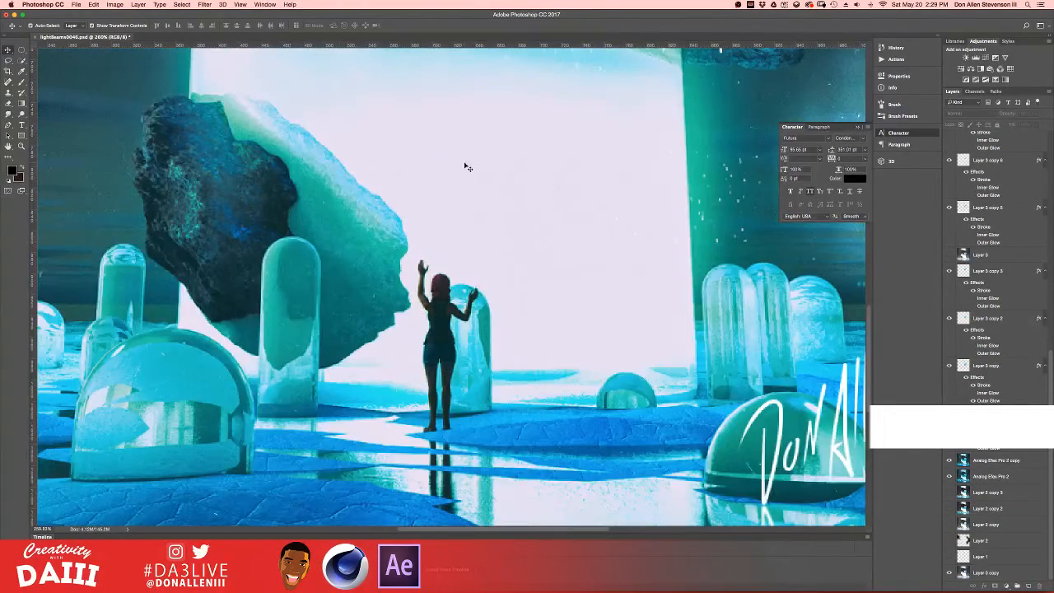
{"action": "scroll", "coordinate": [464, 166], "scroll_direction": "up", "scroll_amount": 5}
{"action": "scroll", "coordinate": [465, 166], "scroll_direction": "right", "scroll_amount": 4}
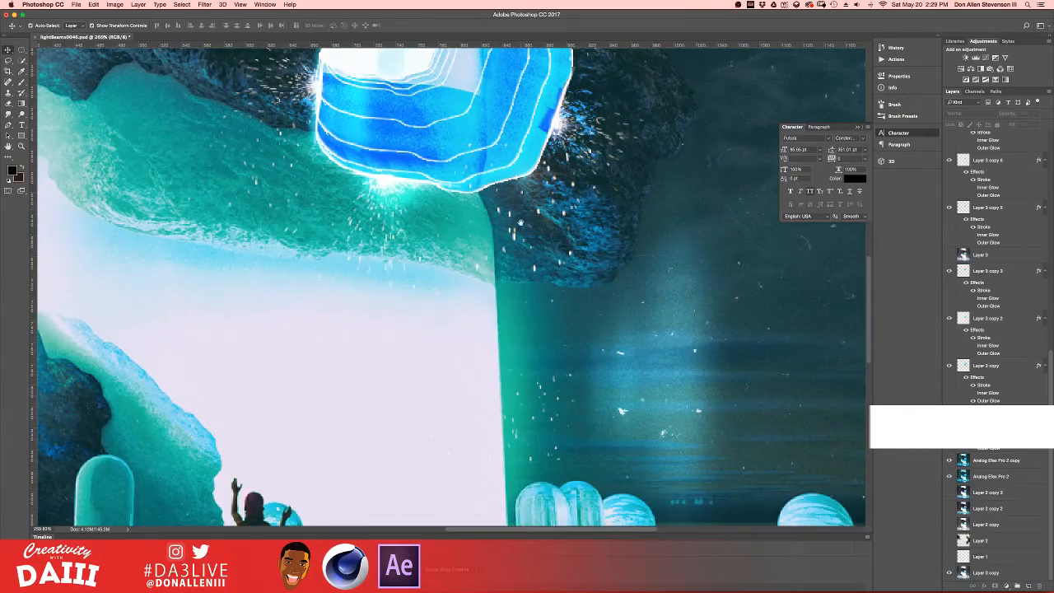
{"action": "scroll", "coordinate": [520, 222], "scroll_direction": "up", "scroll_amount": 10}
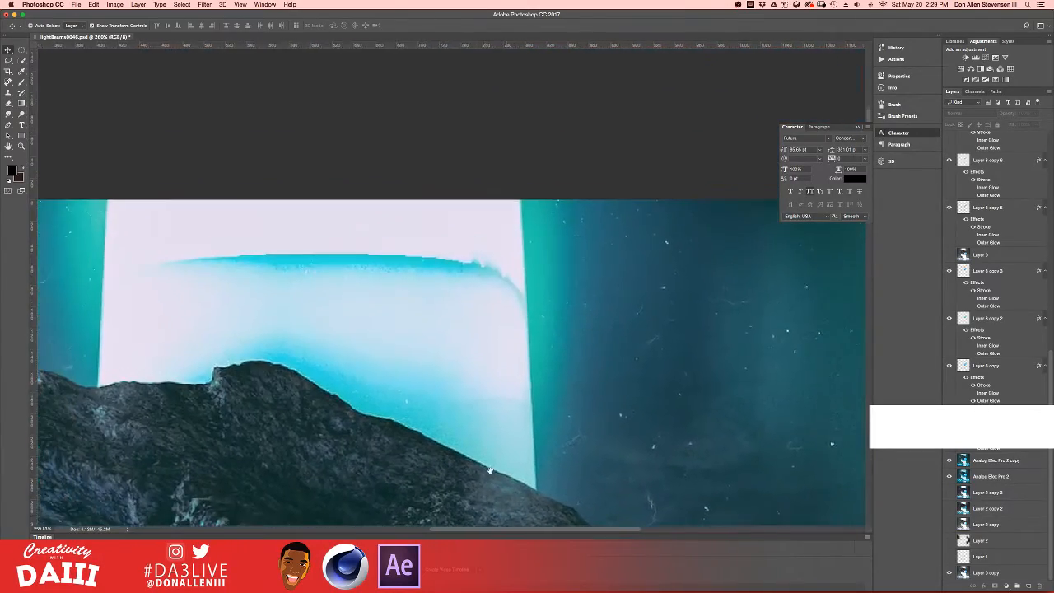
{"action": "scroll", "coordinate": [405, 217], "scroll_direction": "down", "scroll_amount": 12}
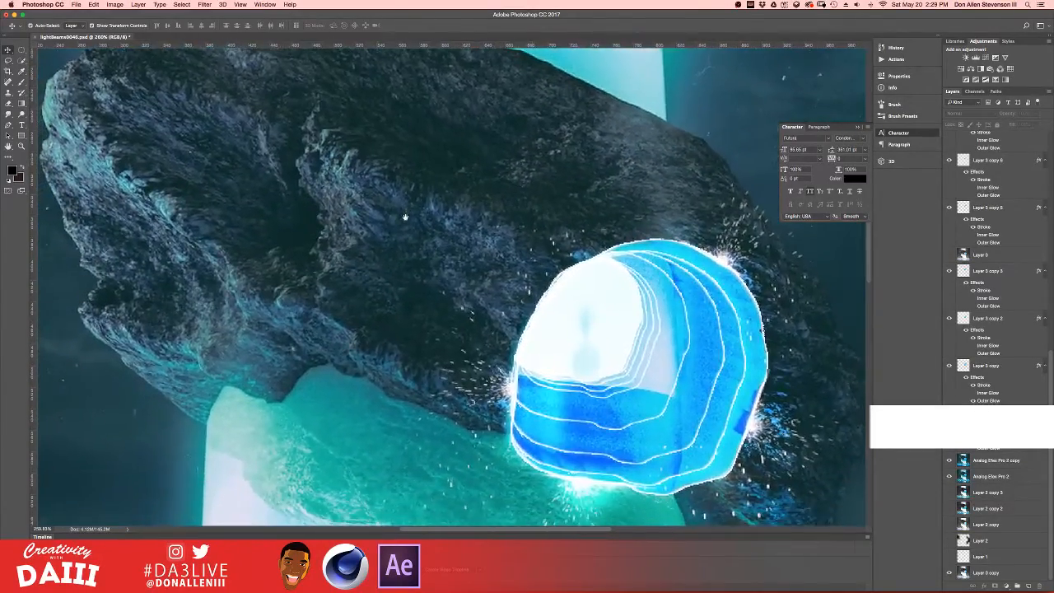
{"action": "scroll", "coordinate": [405, 217], "scroll_direction": "down", "scroll_amount": 10, "text": "alt"}
{"action": "scroll", "coordinate": [416, 242], "scroll_direction": "up", "scroll_amount": 5, "text": "alt"}
- Switch to the Cinema 4D Picture Viewer and inspect the octopus render's face and tentacles close up and as a whole
{"action": "key", "text": "ctrl+Up"}
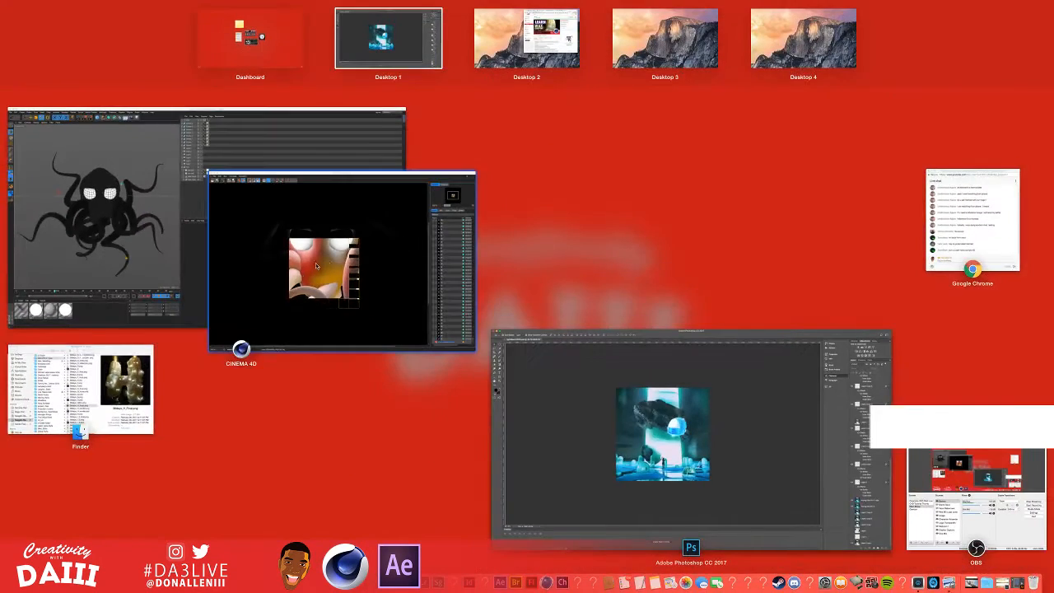
{"action": "left_click", "coordinate": [316, 265]}
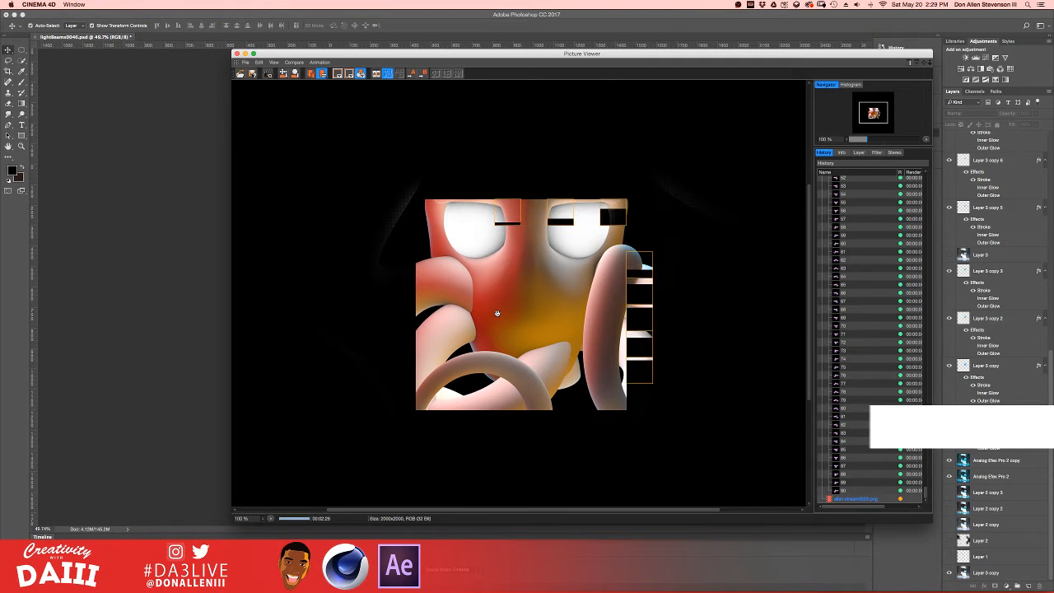
{"action": "scroll", "coordinate": [525, 321], "scroll_direction": "down", "scroll_amount": 1}
{"action": "scroll", "coordinate": [525, 321], "scroll_direction": "up", "scroll_amount": 2}
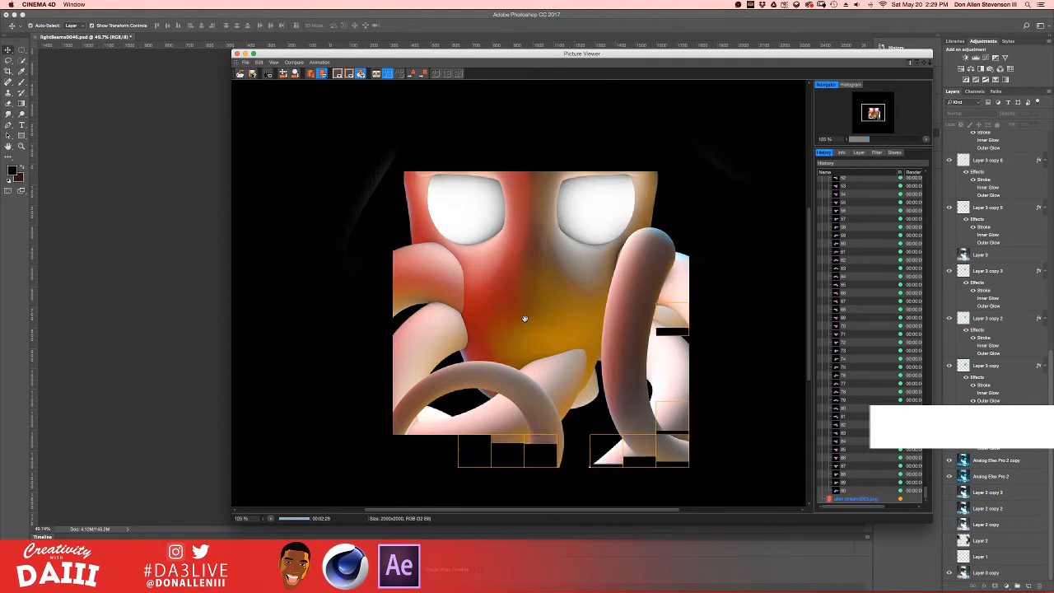
{"action": "scroll", "coordinate": [525, 318], "scroll_direction": "up", "scroll_amount": 1}
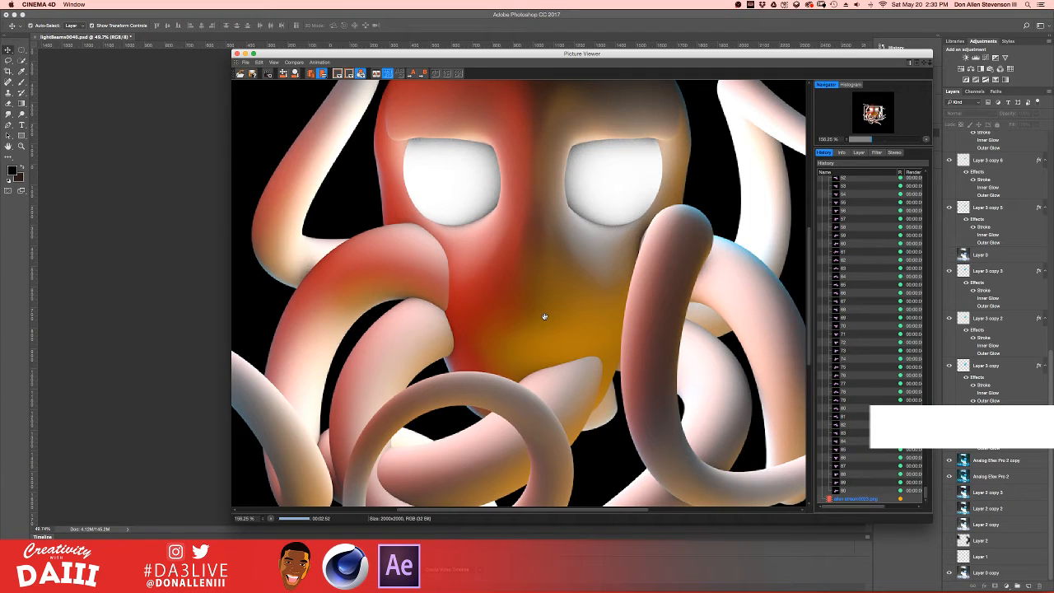
{"action": "scroll", "coordinate": [427, 235], "scroll_direction": "down", "scroll_amount": 10}
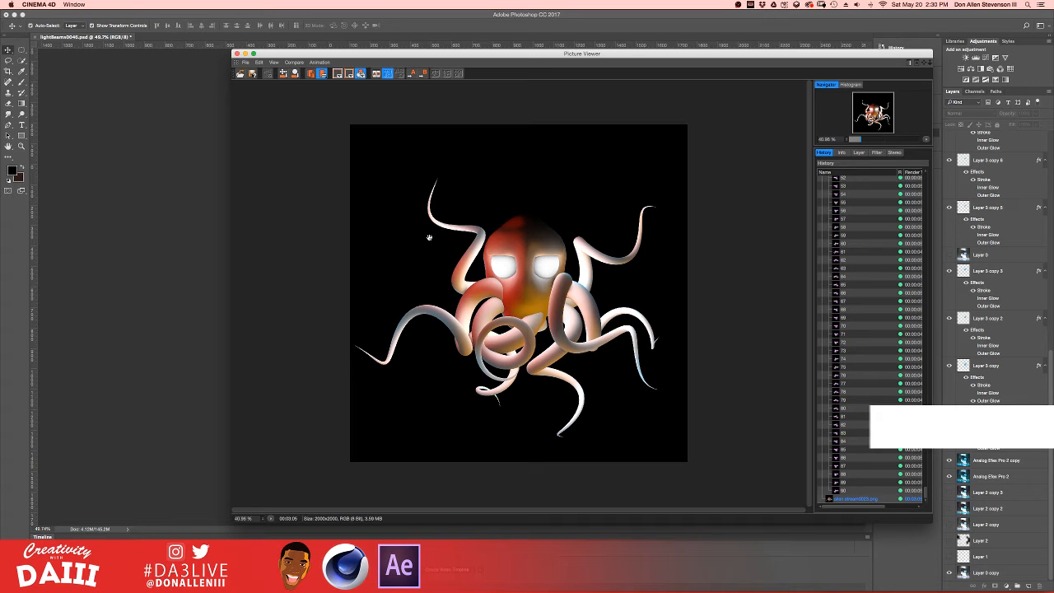
{"action": "scroll", "coordinate": [451, 282], "scroll_direction": "up", "scroll_amount": 3}
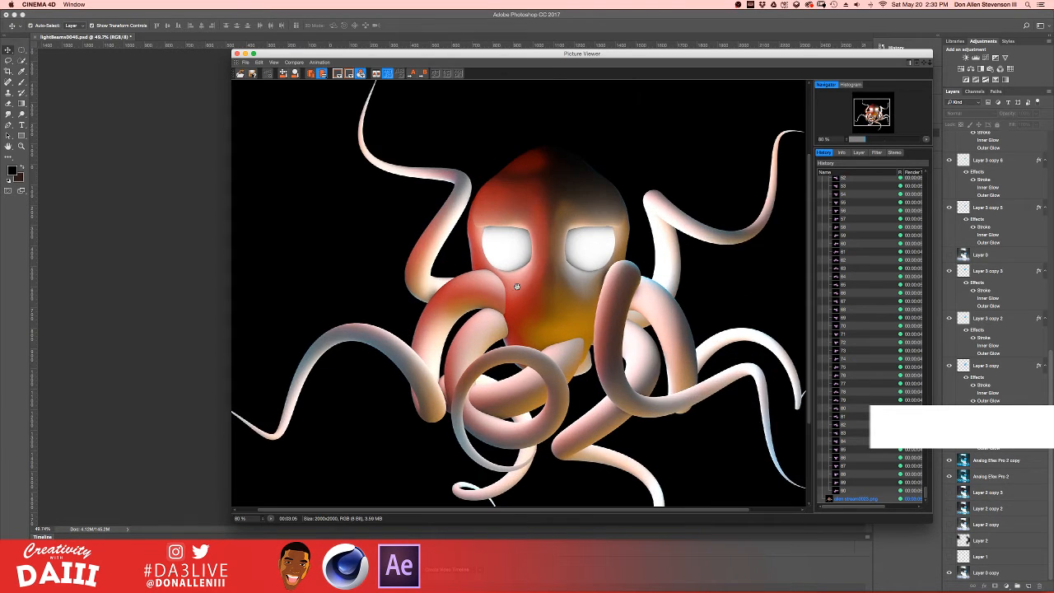
- Leave the Cinema 4D octopus render and switch back to the light-beam document in Photoshop
{"action": "left_click_drag", "start_coordinate": [511, 276], "coordinate": [465, 158]}
{"action": "left_click", "coordinate": [882, 544]}
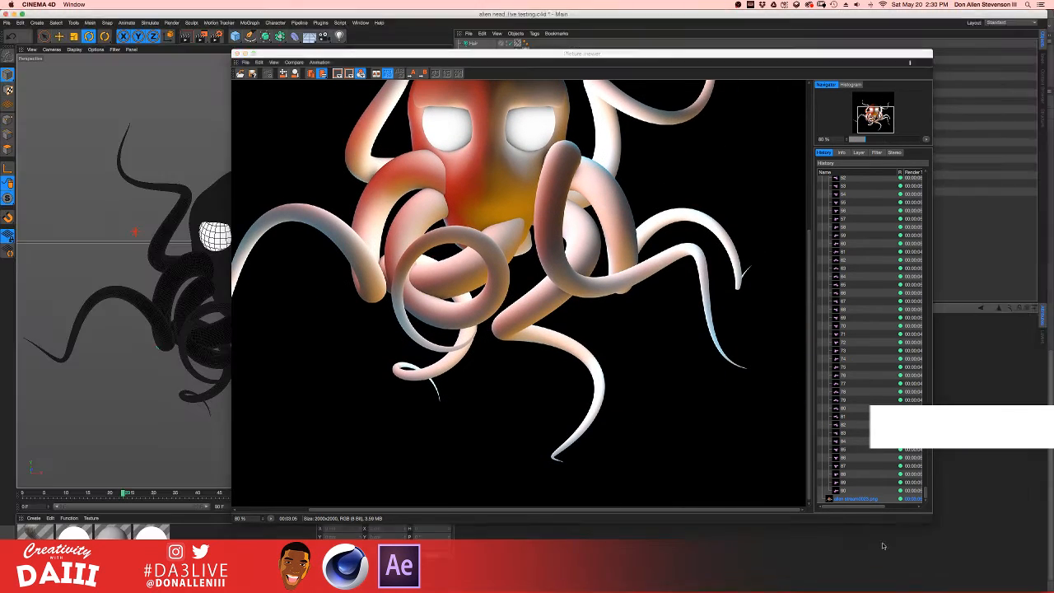
{"action": "left_click", "coordinate": [837, 496]}
{"action": "key", "text": "ctrl+Up"}
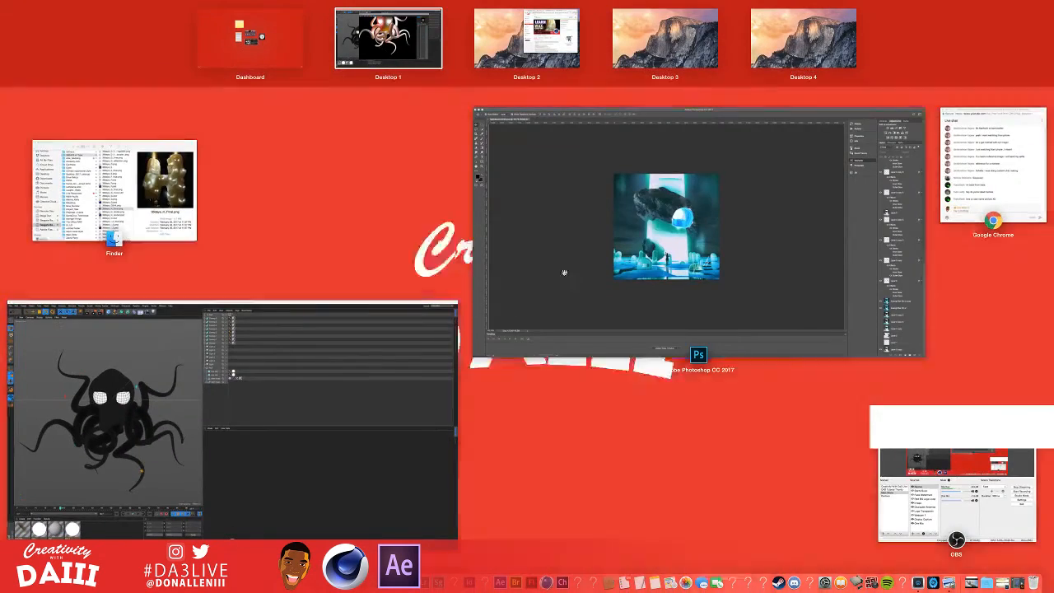
{"action": "left_click", "coordinate": [564, 271]}
- Create a new document measuring 2000 × 2000 pixels
{"action": "left_click", "coordinate": [57, 4]}
{"action": "mouse_move", "coordinate": [75, 4]}
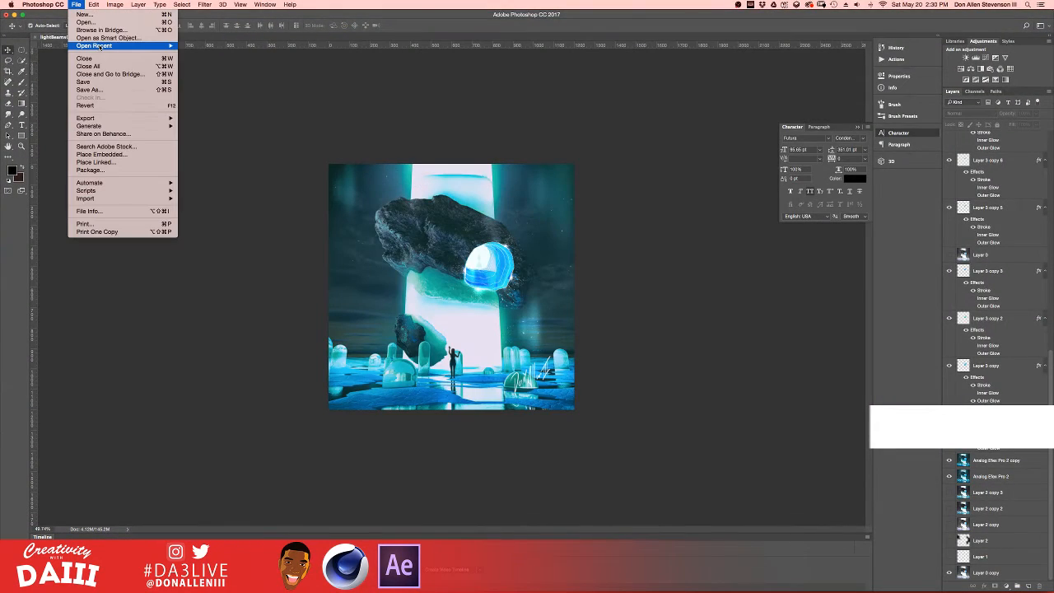
{"action": "mouse_move", "coordinate": [123, 45]}
{"action": "key", "text": "Escape"}
{"action": "left_click", "coordinate": [76, 4]}
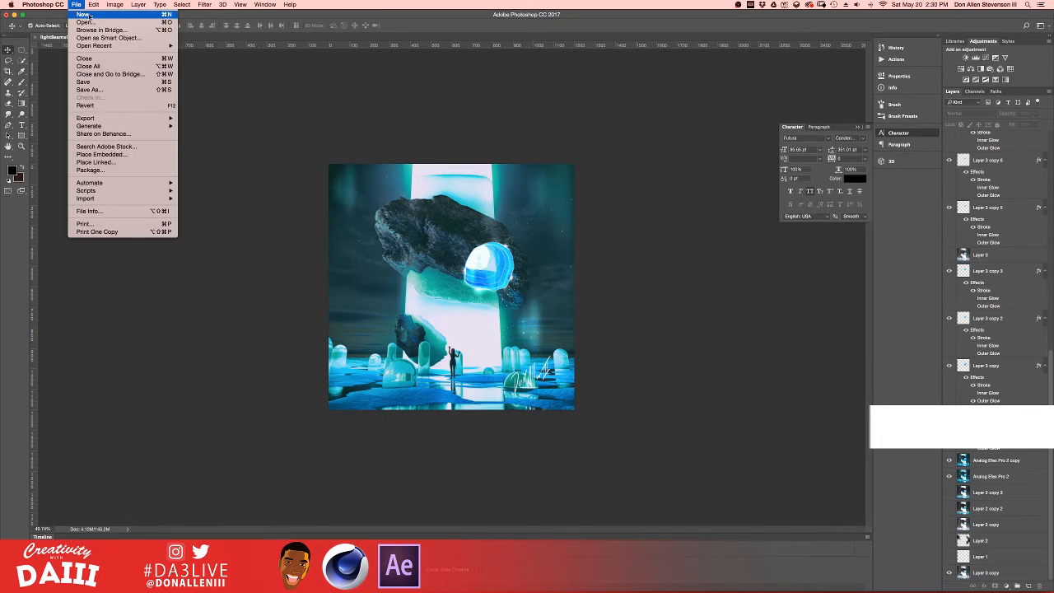
{"action": "left_click", "coordinate": [91, 15]}
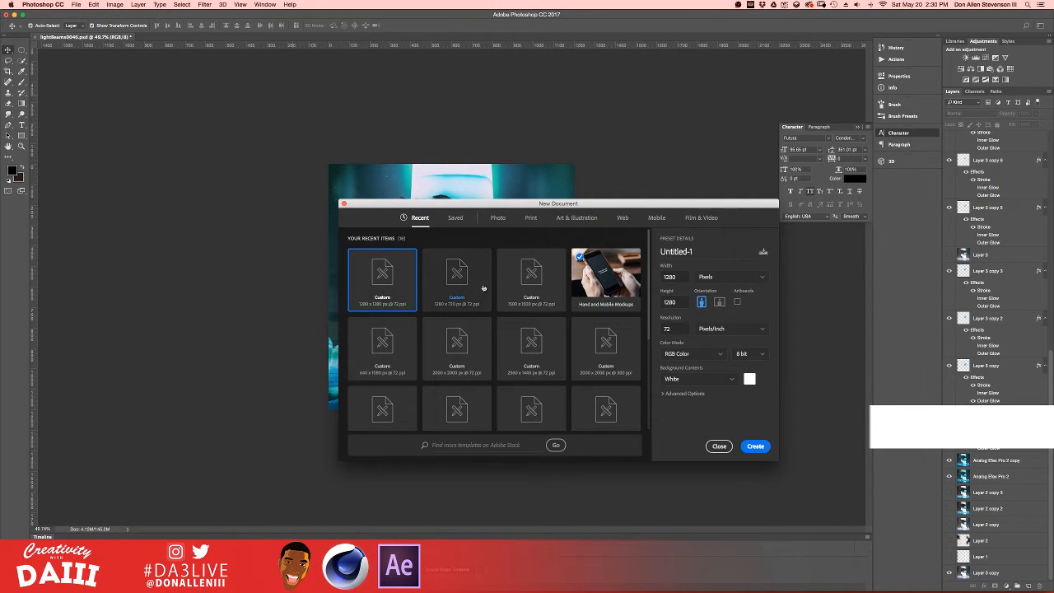
{"action": "double_click", "coordinate": [670, 277]}
{"action": "type", "text": "2000"}
{"action": "key", "text": "Return"}
- Reveal the octopus render's file in Finder from Cinema 4D's Picture Viewer and place alien stream0023.png into the new Photoshop document
{"action": "key", "text": "F4"}
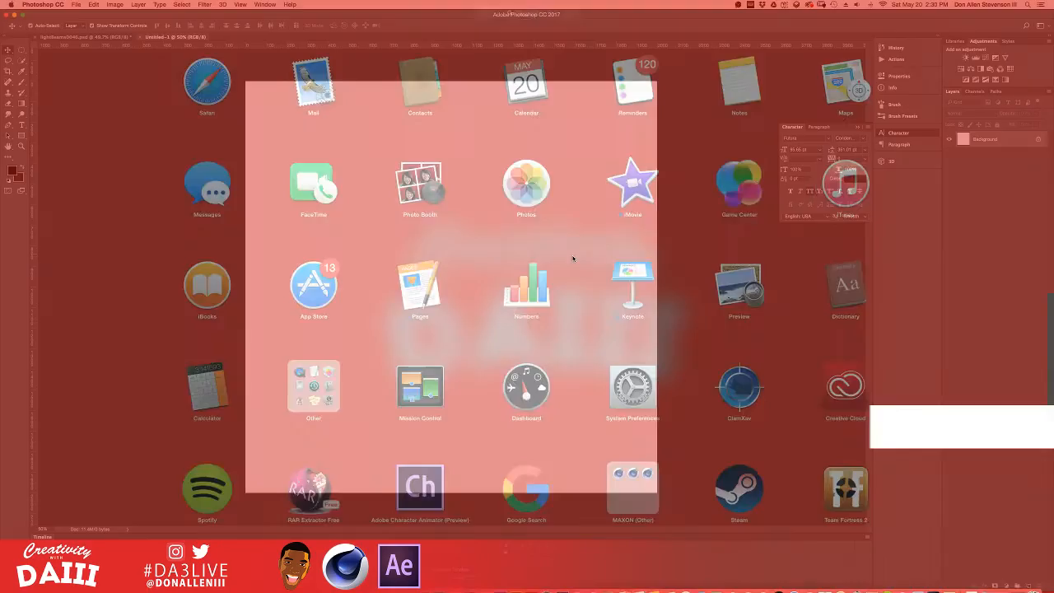
{"action": "key", "text": "F4"}
{"action": "key", "text": "ctrl+Up"}
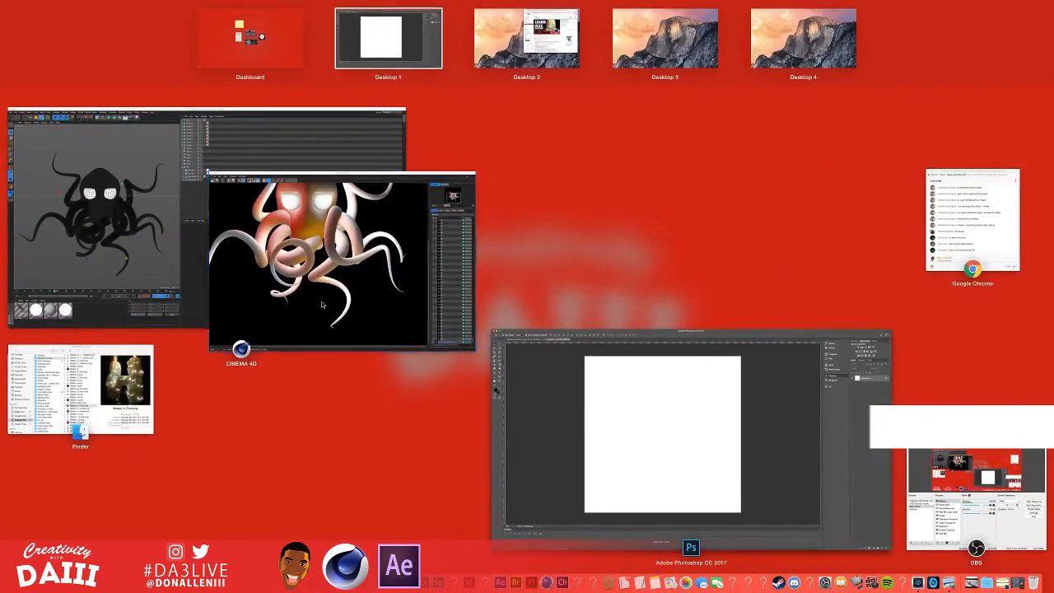
{"action": "left_click", "coordinate": [461, 321]}
{"action": "right_click", "coordinate": [857, 499]}
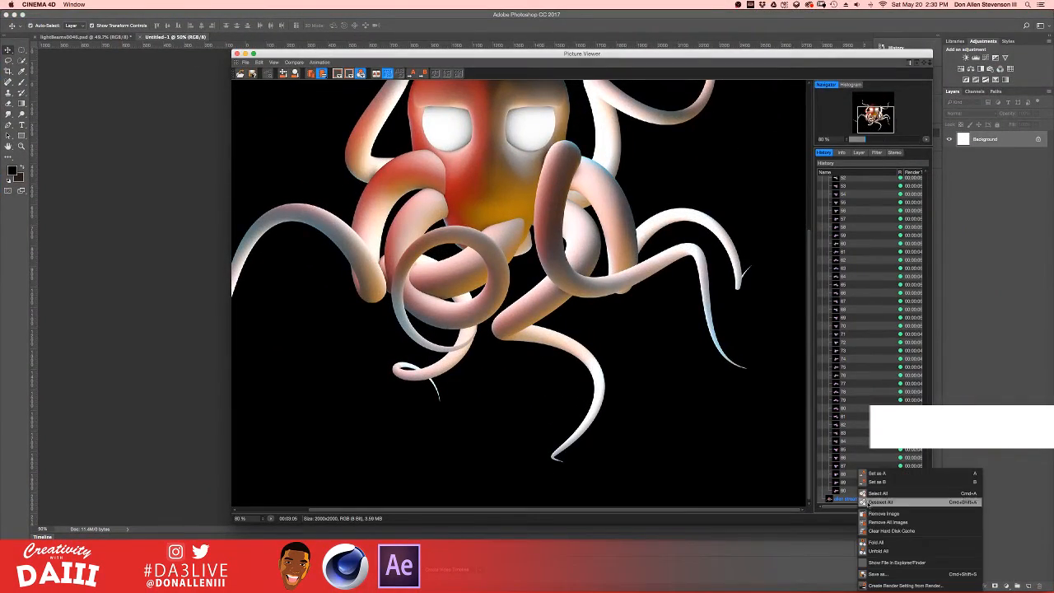
{"action": "left_click", "coordinate": [904, 564]}
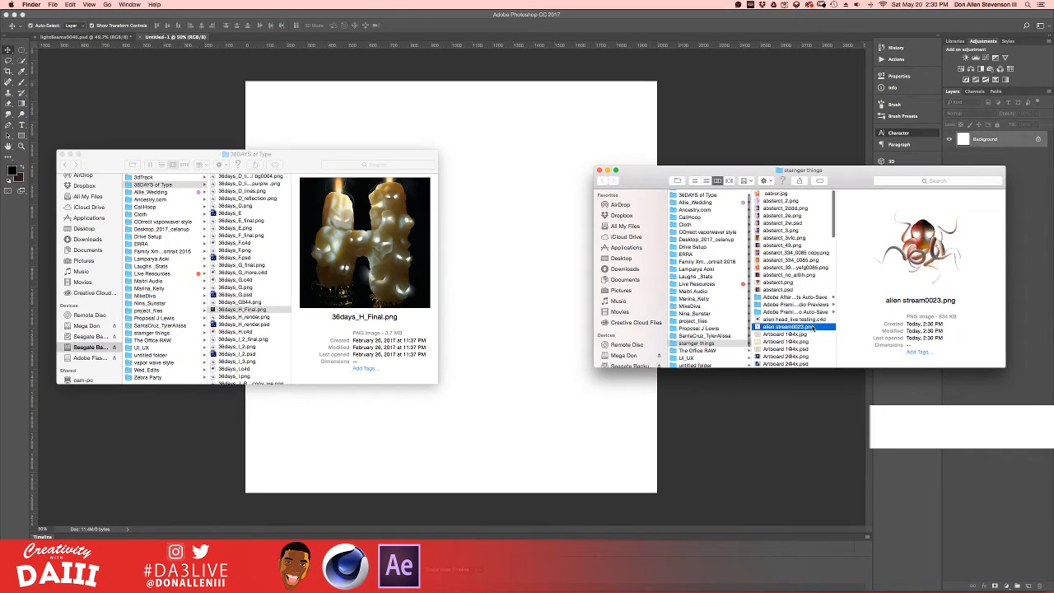
{"action": "left_click_drag", "start_coordinate": [813, 327], "coordinate": [515, 207]}
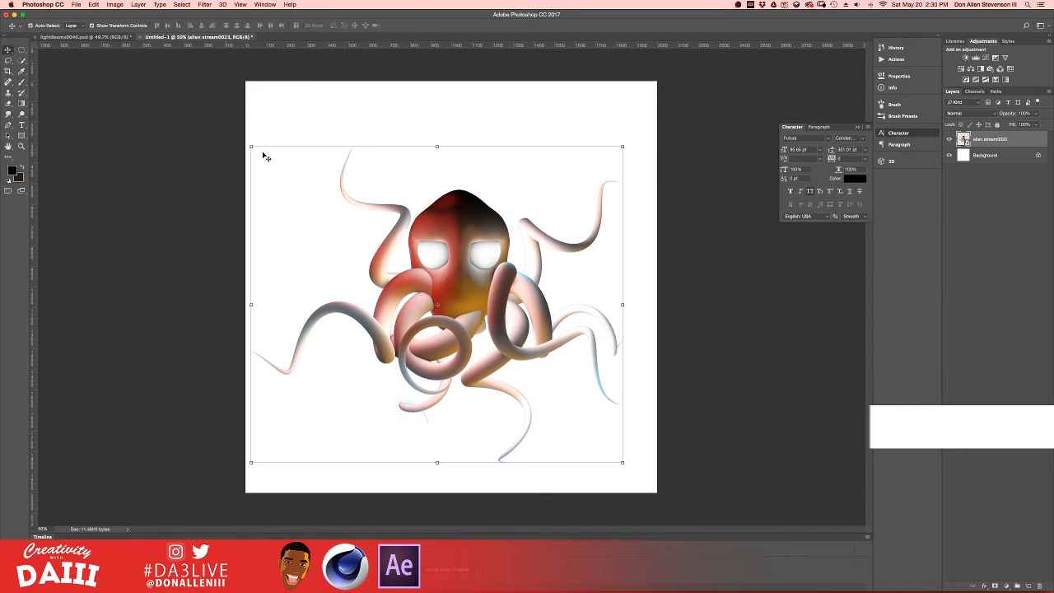
{"action": "key", "text": "Return"}
- Select the Background layer, hiding and showing it to check the transparency around the octopus
{"action": "left_click", "coordinate": [957, 156]}
{"action": "left_click", "coordinate": [949, 155]}
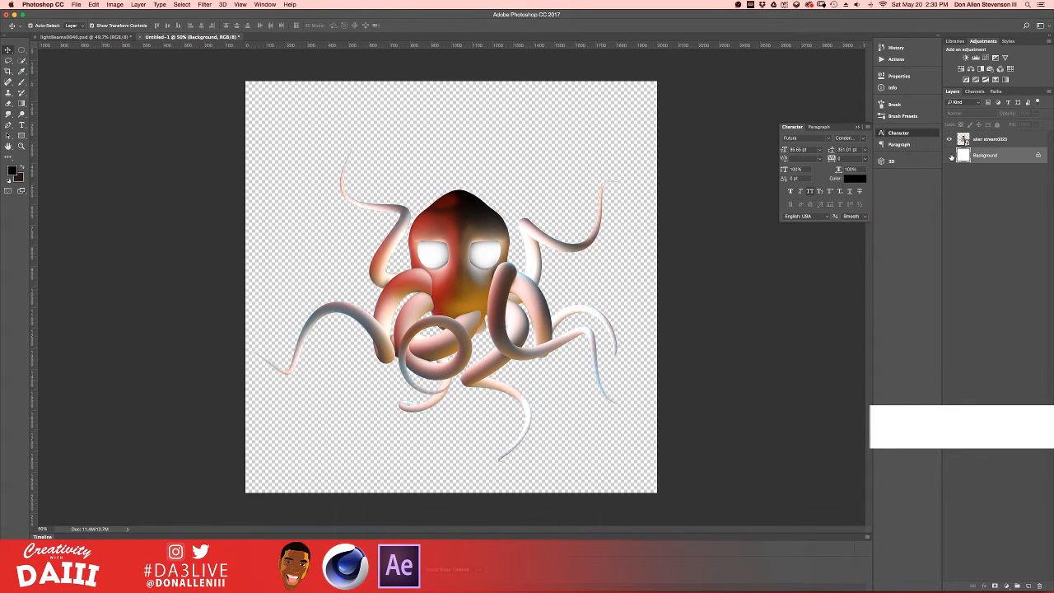
{"action": "left_click", "coordinate": [949, 155]}
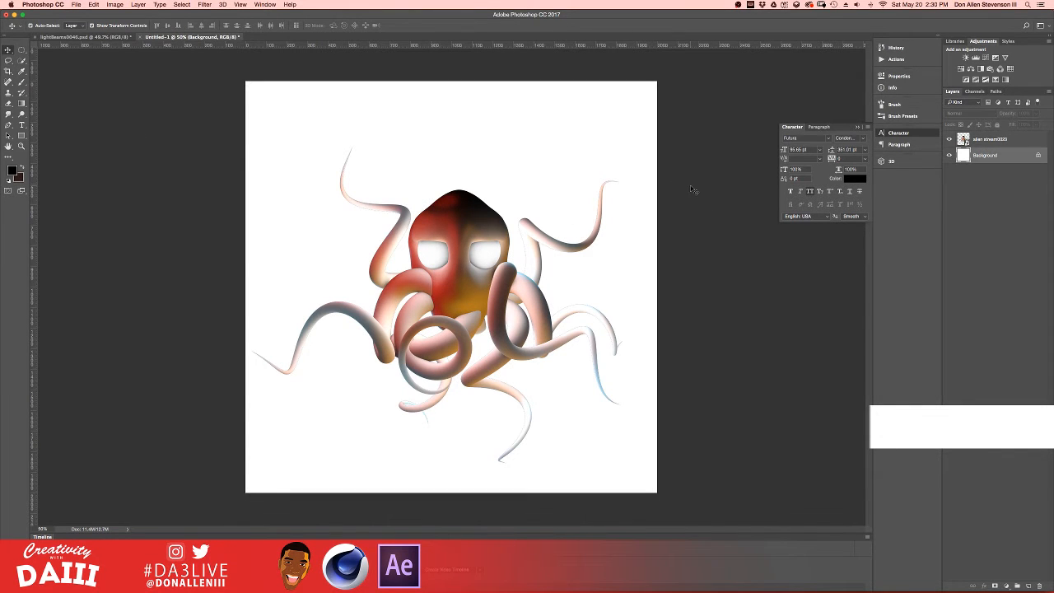
- Place the Tarantula_Nebula_TRAPPIST image from the desktop between the octopus and the white background
{"action": "key", "text": "ctrl+Up"}
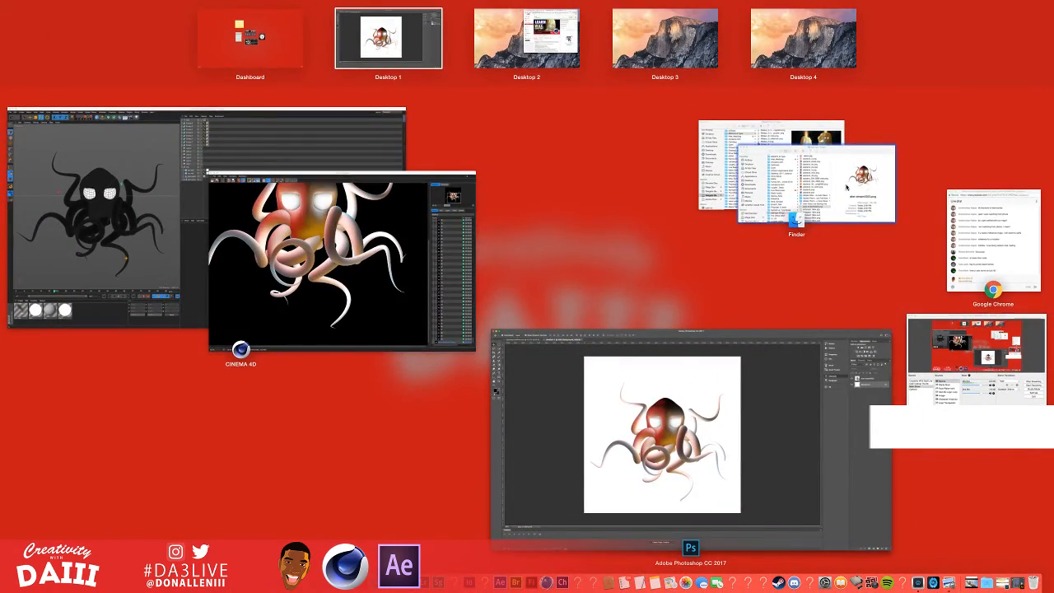
{"action": "key", "text": "ctrl+Up"}
{"action": "key", "text": "F11"}
{"action": "left_click_drag", "start_coordinate": [908, 169], "coordinate": [537, 327]}
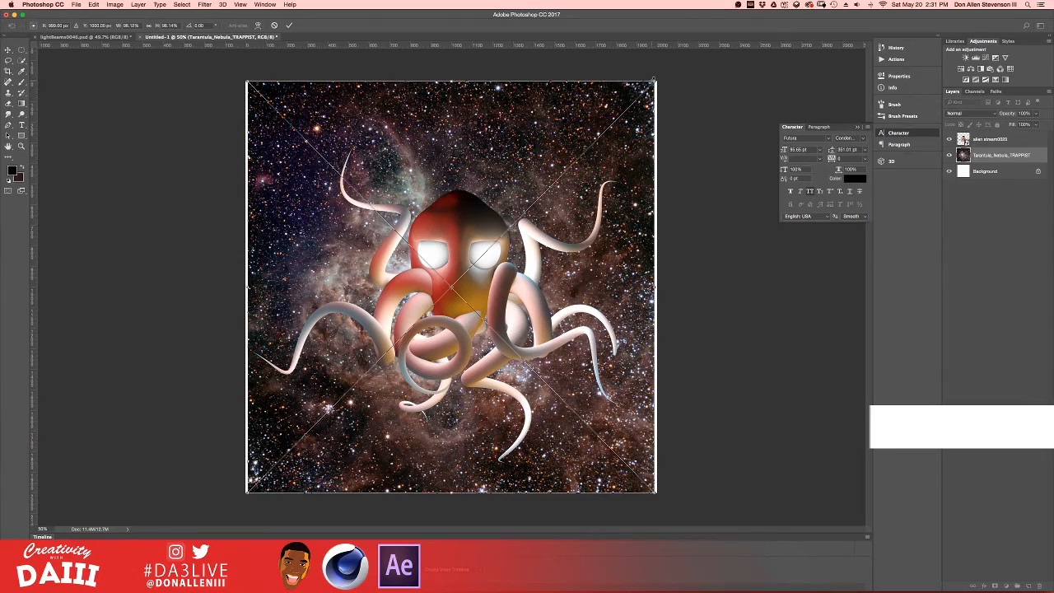
- Enlarge the nebula image slightly beyond the canvas edges, rotate it -90°, and commit the placement
{"action": "left_click_drag", "start_coordinate": [653, 82], "coordinate": [673, 65], "text": "alt+shift"}
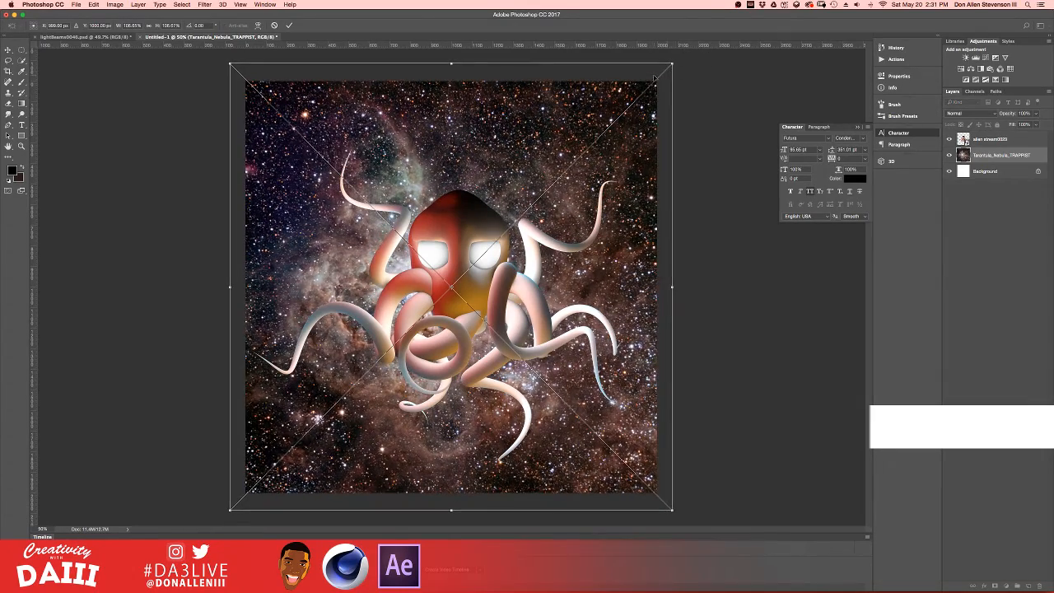
{"action": "key", "text": "F11"}
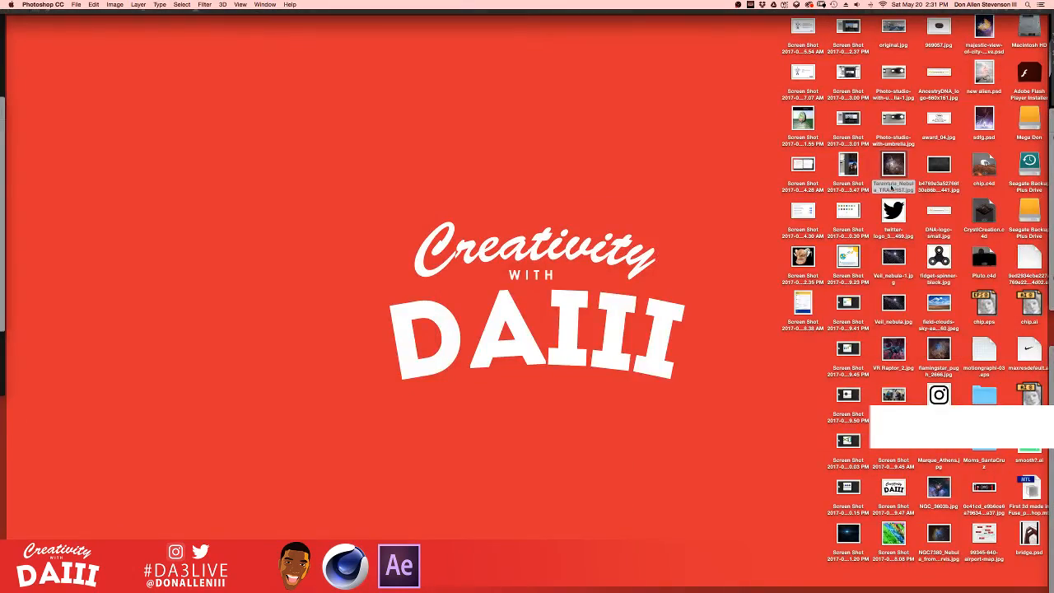
{"action": "key", "text": "F11"}
{"action": "left_click_drag", "start_coordinate": [672, 65], "coordinate": [294, 92], "text": "alt+shift"}
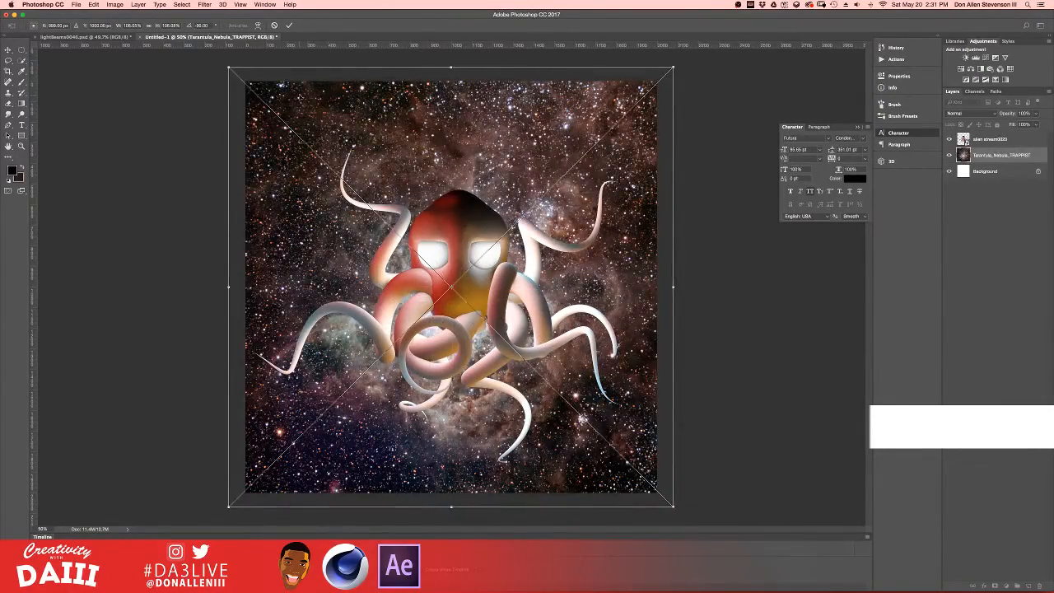
{"action": "key", "text": "Return"}
{"action": "key", "text": "ctrl+Up"}
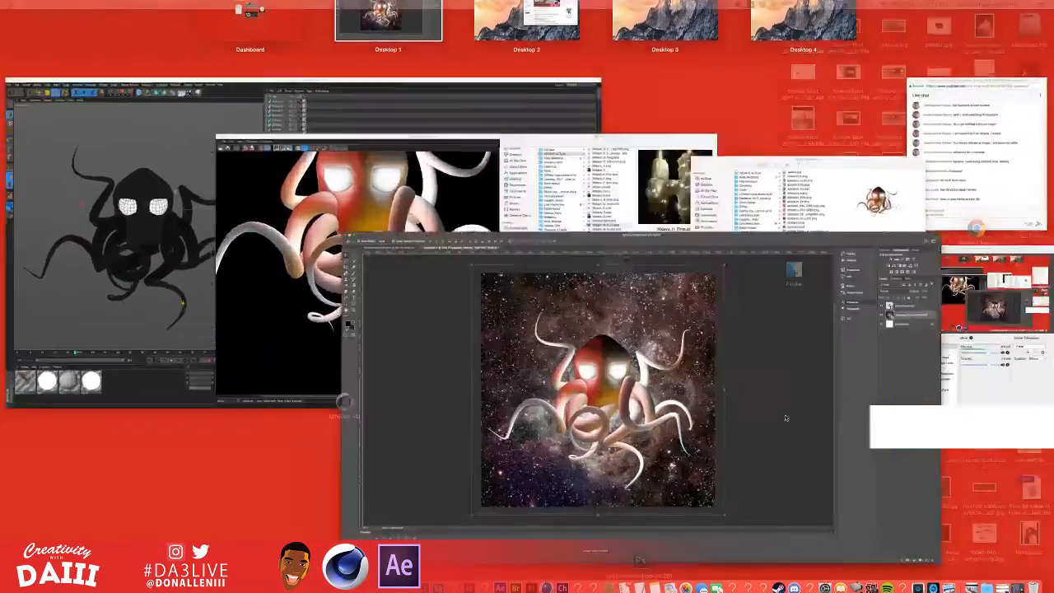
{"action": "left_click", "coordinate": [785, 418]}
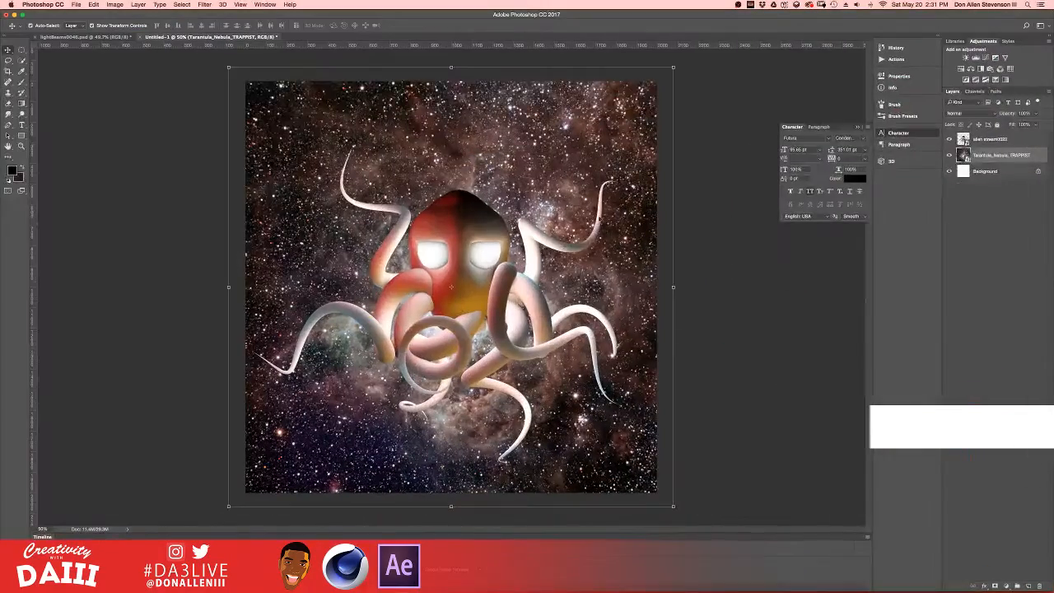
- Duplicate the Tarantula_Nebula_TRAPPIST layer and hide the copy
{"action": "left_click", "coordinate": [949, 155]}
{"action": "left_click", "coordinate": [949, 155]}
{"action": "key", "text": "super+j"}
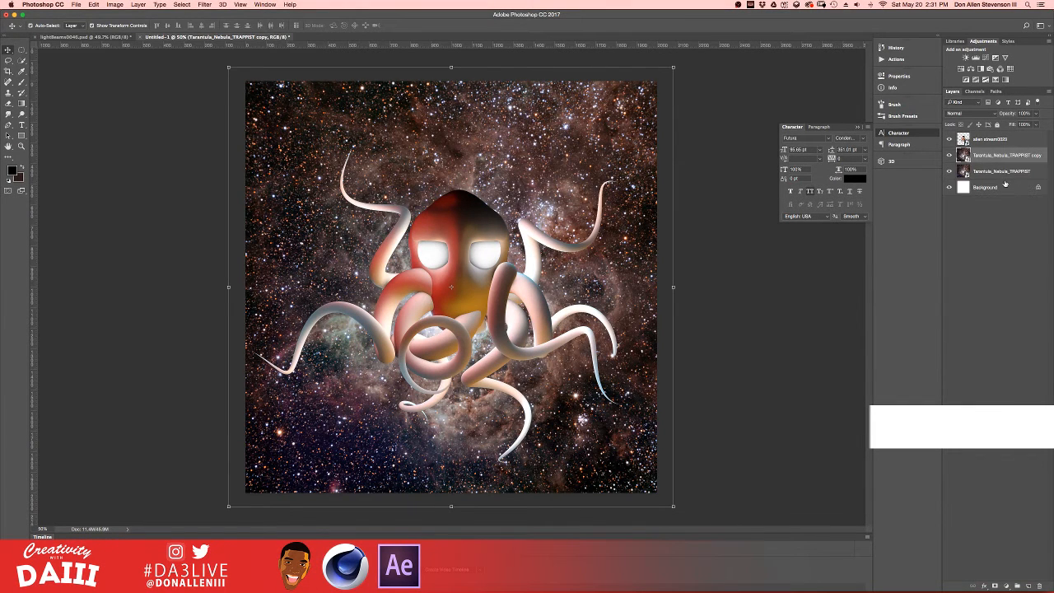
{"action": "left_click", "coordinate": [949, 155]}
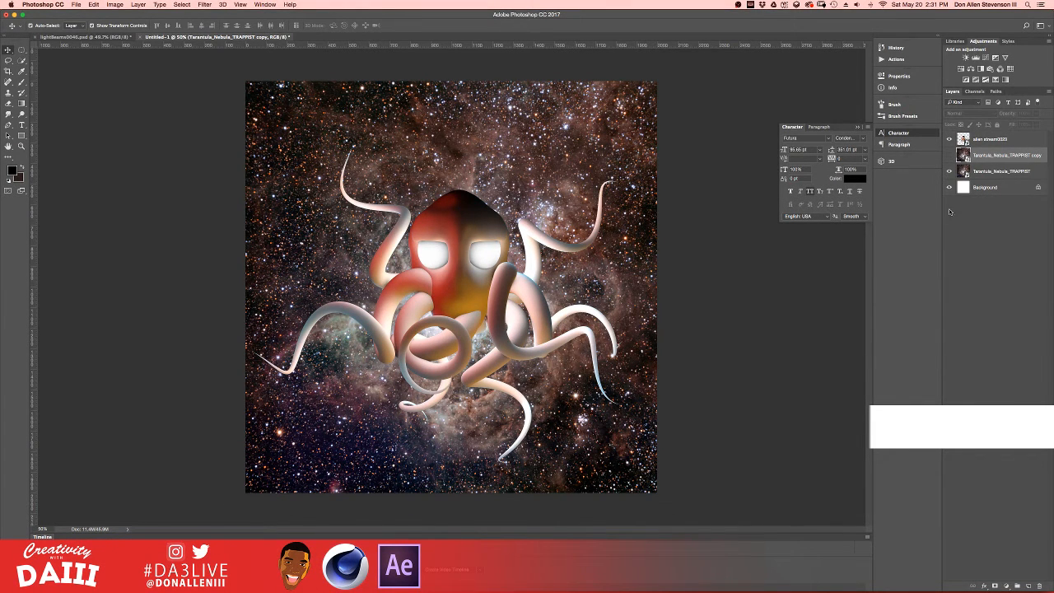
- Duplicate the alien stream0023 octopus layer, leaving the copy visible and the original hidden
{"action": "left_click", "coordinate": [504, 249]}
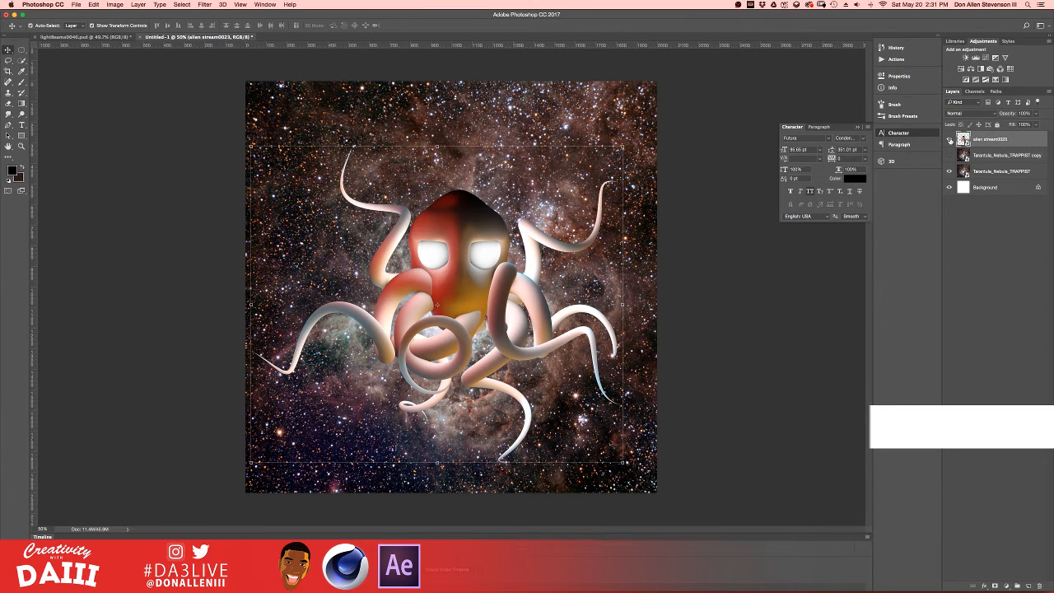
{"action": "left_click", "coordinate": [949, 140]}
{"action": "left_click", "coordinate": [948, 140]}
{"action": "key", "text": "super+j"}
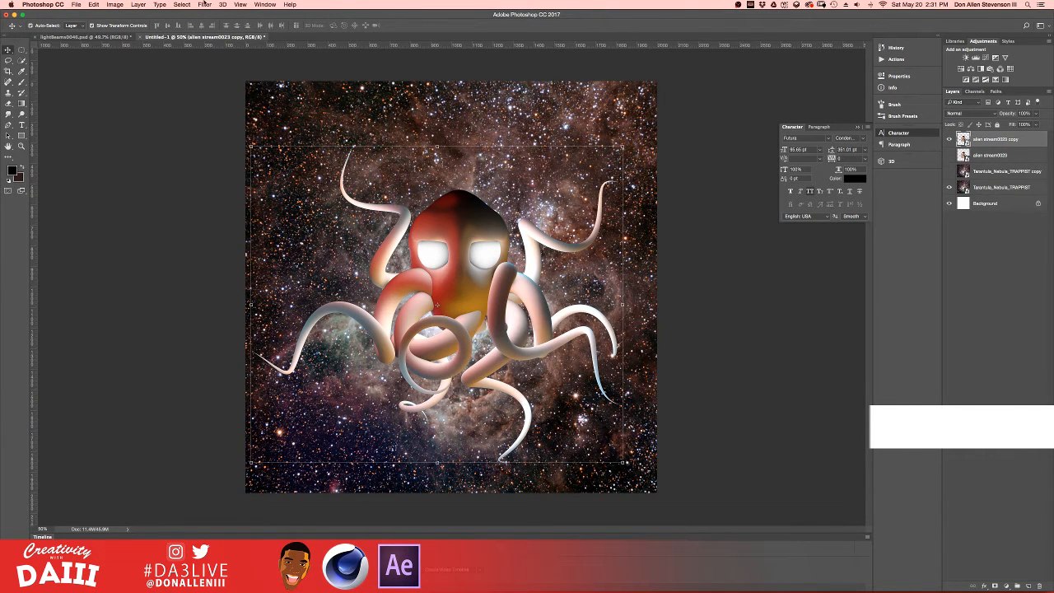
- Open the Camera Raw Filter on the octopus copy and set temperature to -8, exposure to +0.10 and contrast to +100
{"action": "left_click", "coordinate": [204, 4]}
{"action": "left_click", "coordinate": [232, 57]}
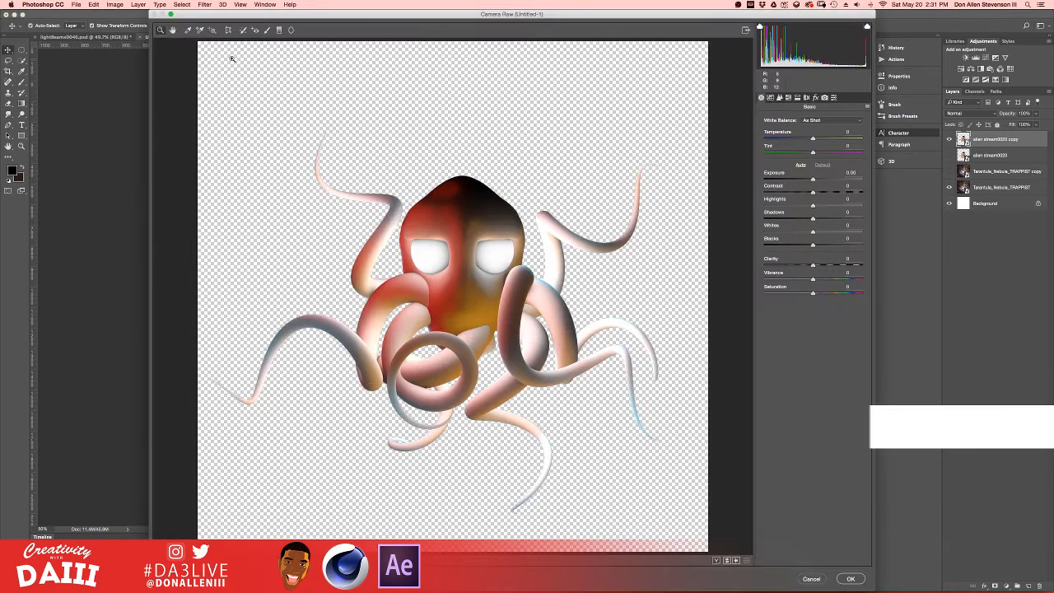
{"action": "left_click_drag", "start_coordinate": [805, 140], "coordinate": [873, 144]}
{"action": "left_click", "coordinate": [810, 138]}
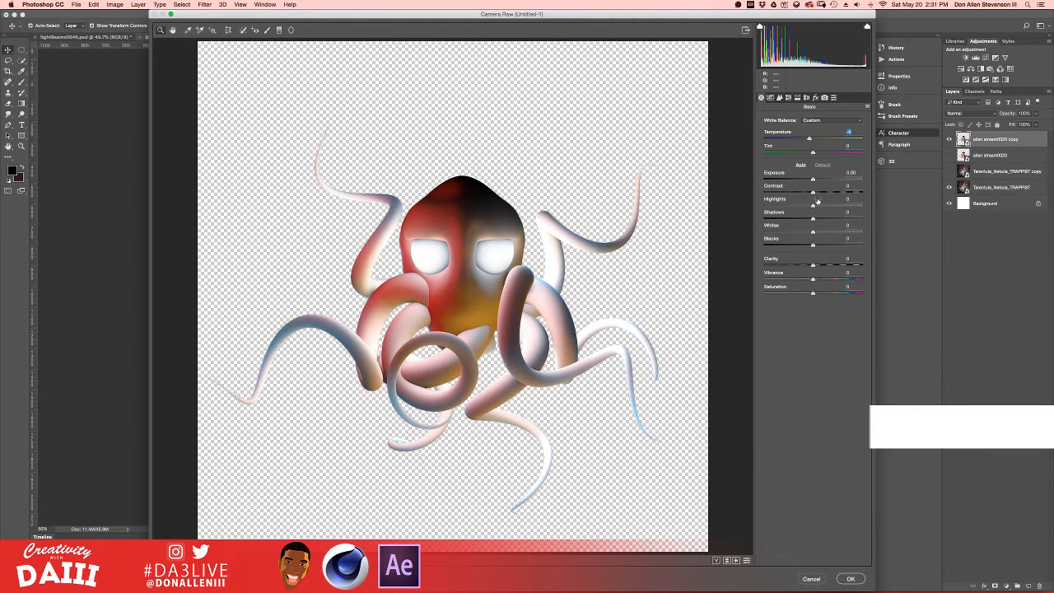
{"action": "left_click_drag", "start_coordinate": [816, 184], "coordinate": [874, 195]}
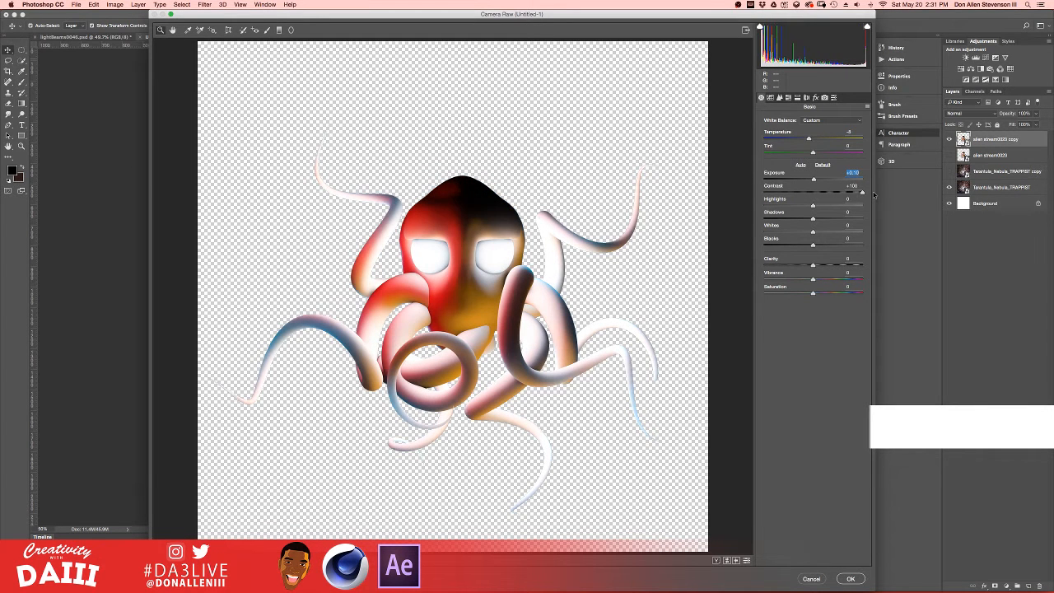
- Warm the octopus with temperature +28 and tint +7, and set clarity to +43, vibrance to +96 and saturation to +23
{"action": "mouse_move", "coordinate": [813, 153]}
{"action": "left_mouse_down"}
{"action": "mouse_move", "coordinate": [773, 154]}
{"action": "mouse_move", "coordinate": [833, 139]}
{"action": "mouse_move", "coordinate": [816, 154]}
{"action": "left_mouse_up"}
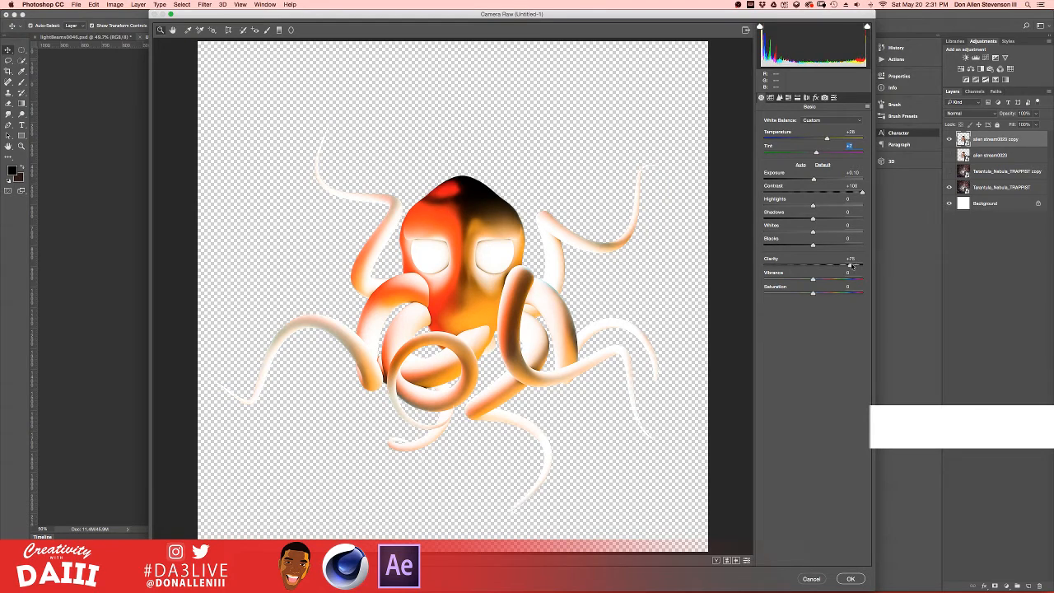
{"action": "left_click", "coordinate": [834, 265]}
{"action": "left_click", "coordinate": [860, 279]}
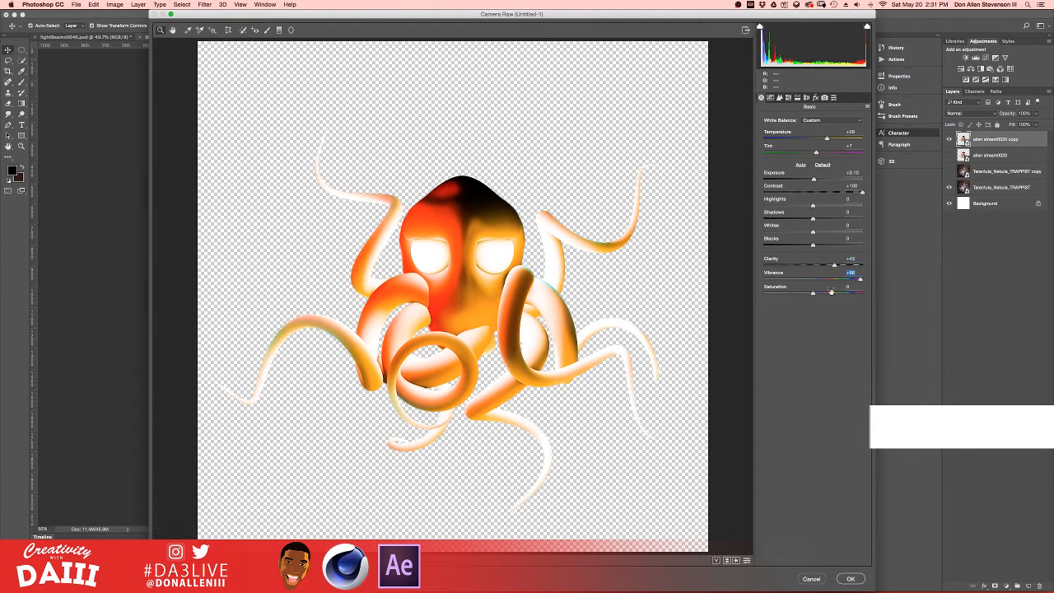
{"action": "left_click", "coordinate": [806, 292]}
{"action": "mouse_move", "coordinate": [806, 292]}
{"action": "left_mouse_down"}
{"action": "mouse_move", "coordinate": [852, 293]}
{"action": "mouse_move", "coordinate": [749, 295]}
{"action": "mouse_move", "coordinate": [847, 295]}
{"action": "mouse_move", "coordinate": [813, 298]}
{"action": "left_mouse_up"}
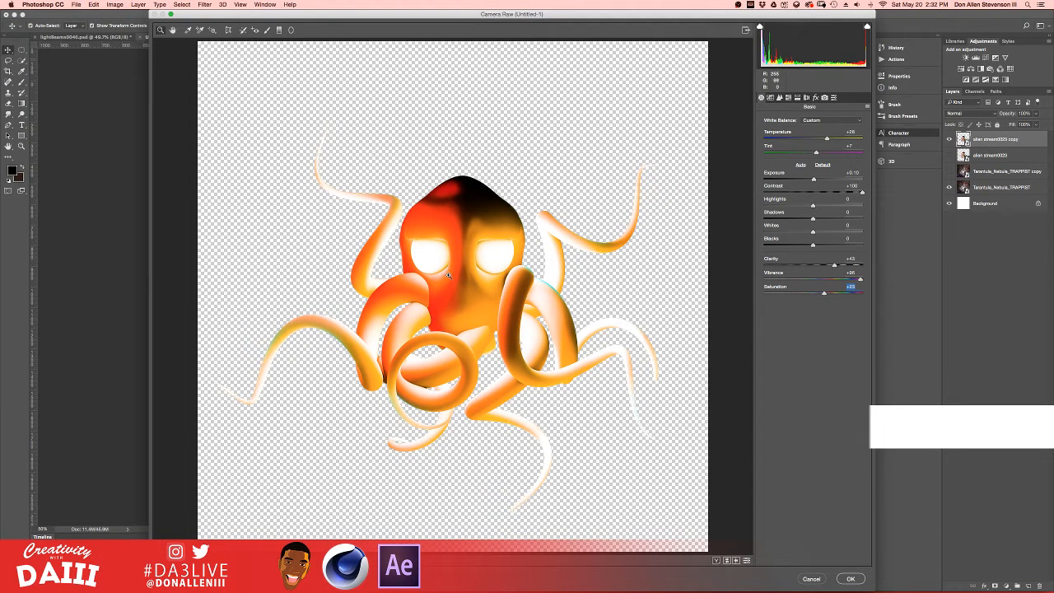
- Shape the Red channel's point tone curve with lowered shadows and an upper point at about input 179
{"action": "left_click", "coordinate": [770, 97]}
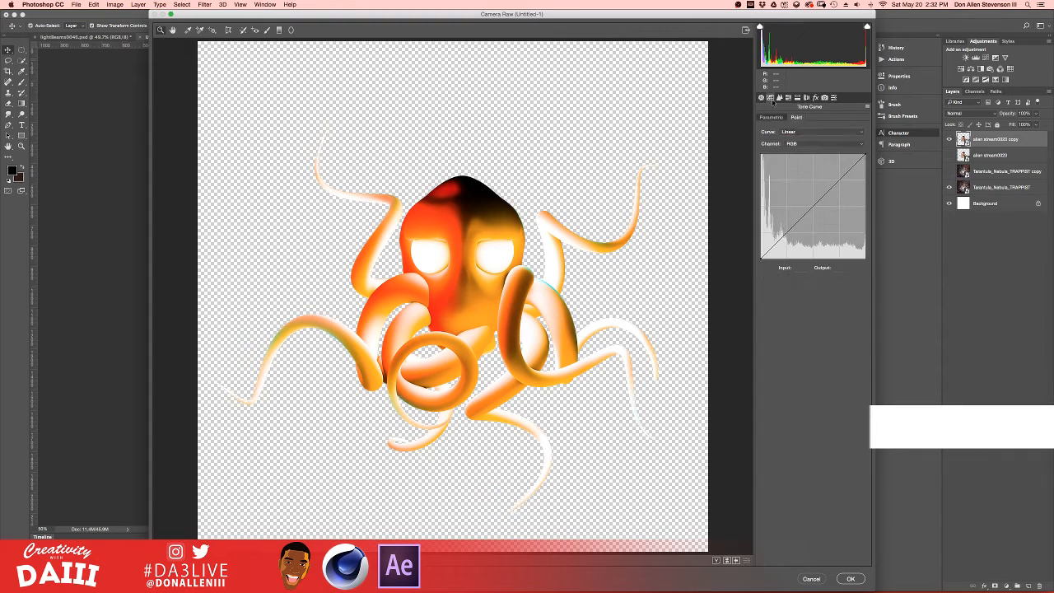
{"action": "left_click", "coordinate": [823, 143]}
{"action": "left_click", "coordinate": [801, 154]}
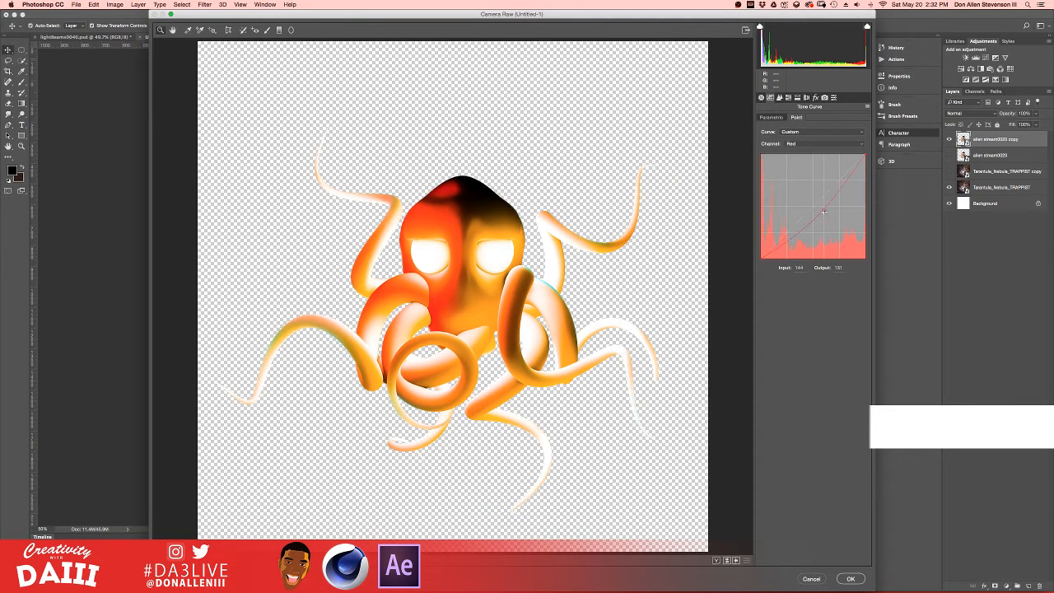
{"action": "left_click_drag", "start_coordinate": [817, 205], "coordinate": [834, 184]}
- Expand Camera Raw to full screen and bend the Green tone curve downward, with its upper point at input 162, output 140
{"action": "left_click", "coordinate": [808, 143]}
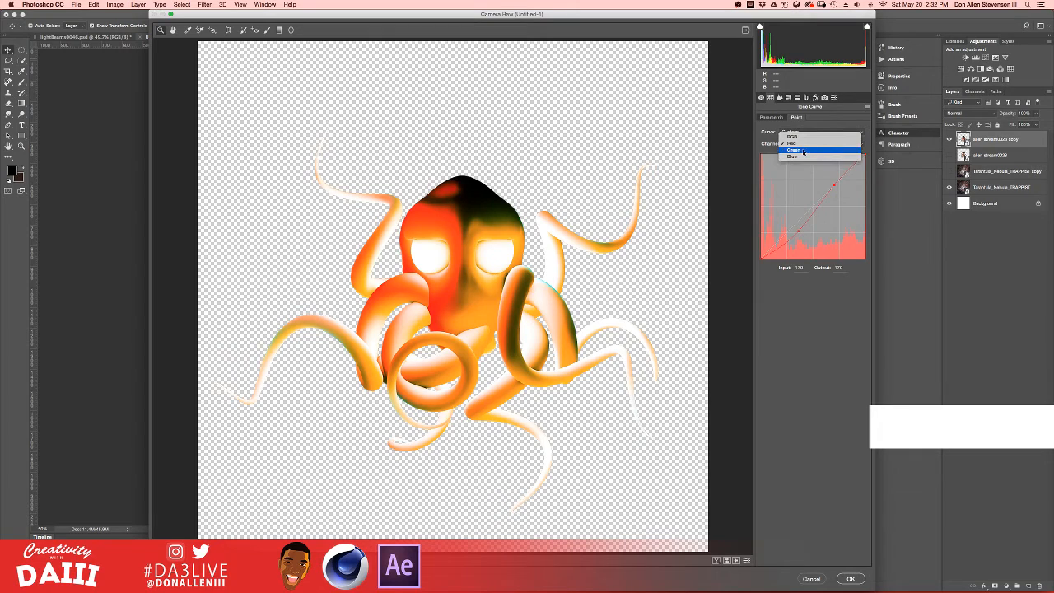
{"action": "left_click", "coordinate": [806, 155]}
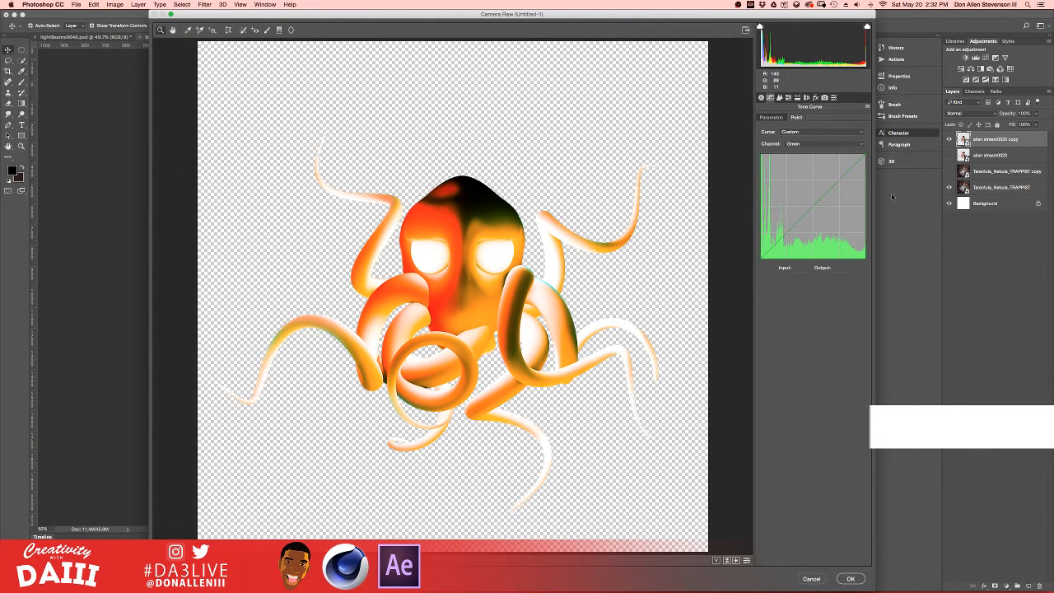
{"action": "left_click", "coordinate": [745, 30]}
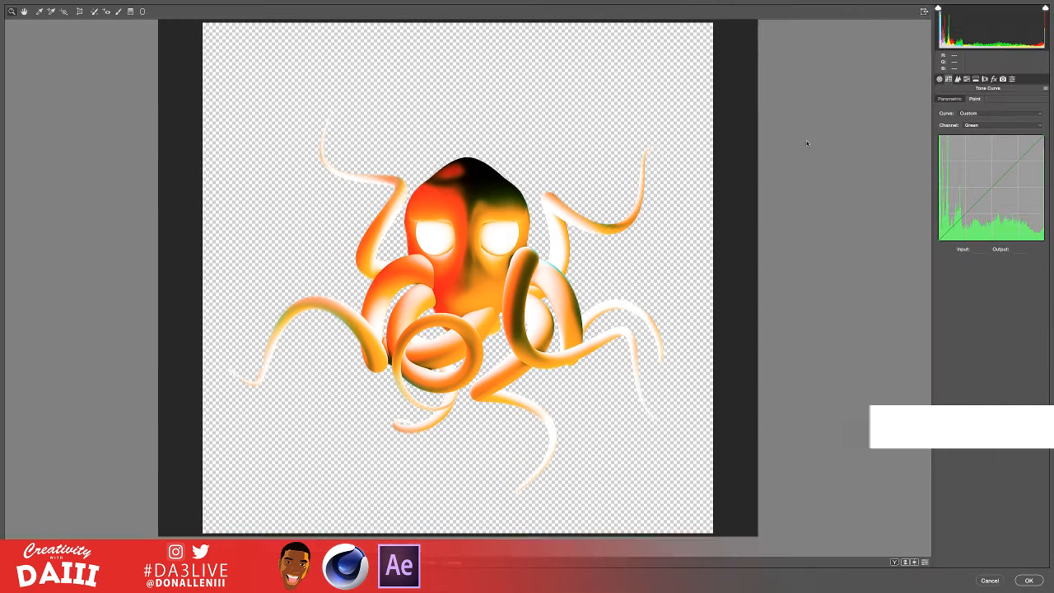
{"action": "left_click_drag", "start_coordinate": [980, 200], "coordinate": [1005, 178]}
- Bend the Blue tone curve with raised midtones and dipped highlights, placing its upper point at input 244, output 168
{"action": "left_click", "coordinate": [994, 125]}
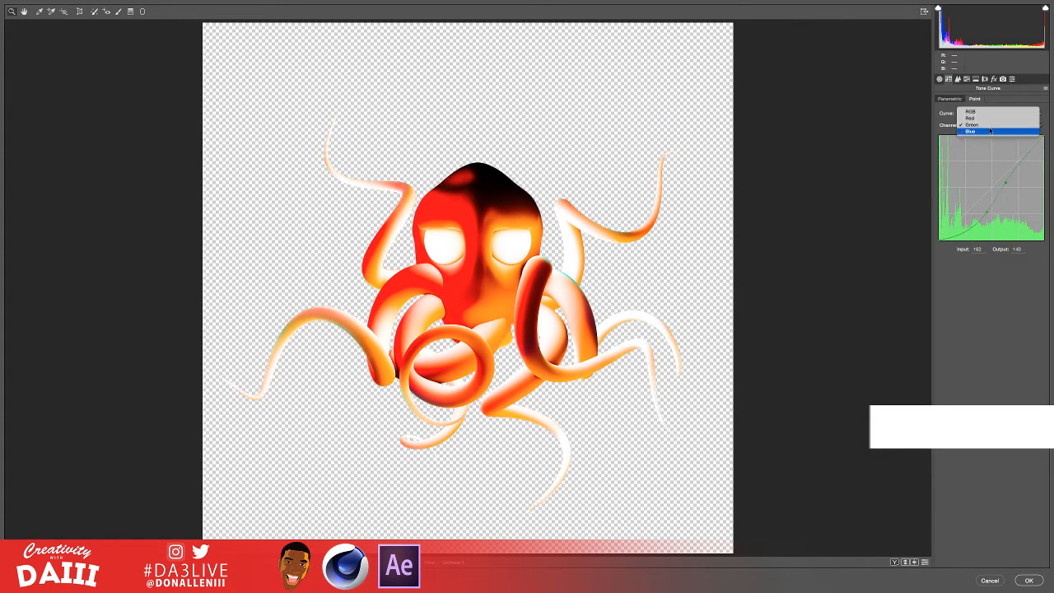
{"action": "left_click", "coordinate": [994, 134]}
{"action": "left_click_drag", "start_coordinate": [1003, 180], "coordinate": [1038, 170]}
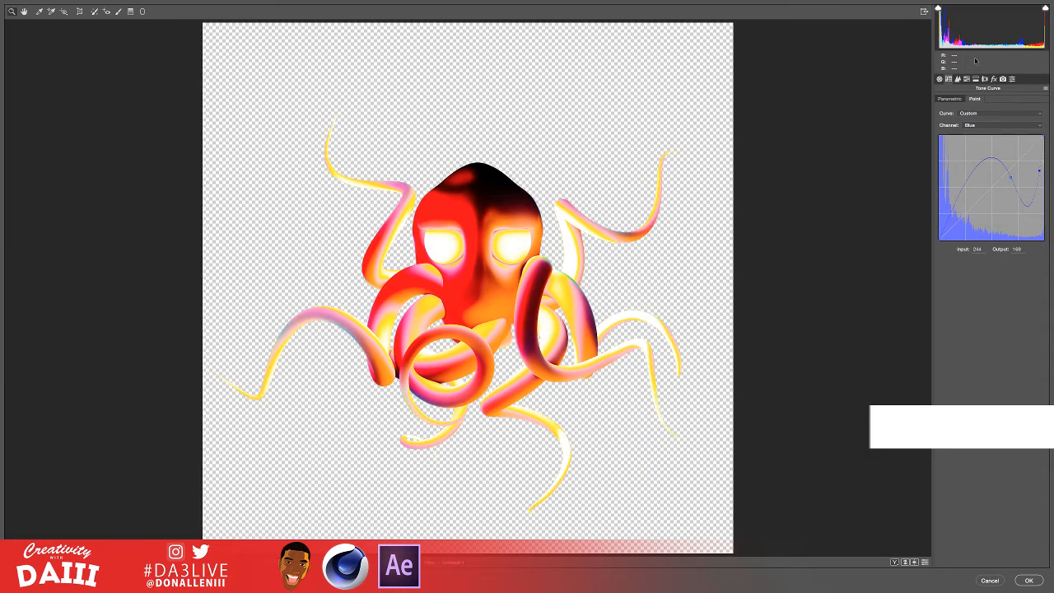
- Shift the octopus's HSL hues to -8 for reds, +7 for oranges and +5 for purples
{"action": "left_click", "coordinate": [957, 78]}
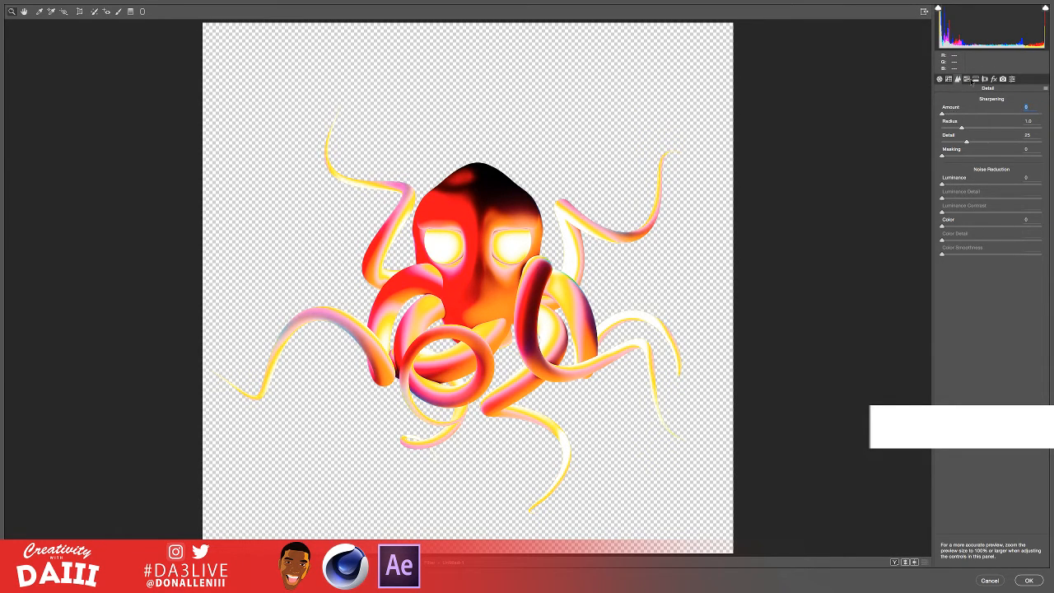
{"action": "left_click", "coordinate": [966, 79]}
{"action": "mouse_move", "coordinate": [989, 142]}
{"action": "left_mouse_down"}
{"action": "mouse_move", "coordinate": [944, 153]}
{"action": "mouse_move", "coordinate": [987, 150]}
{"action": "left_mouse_up"}
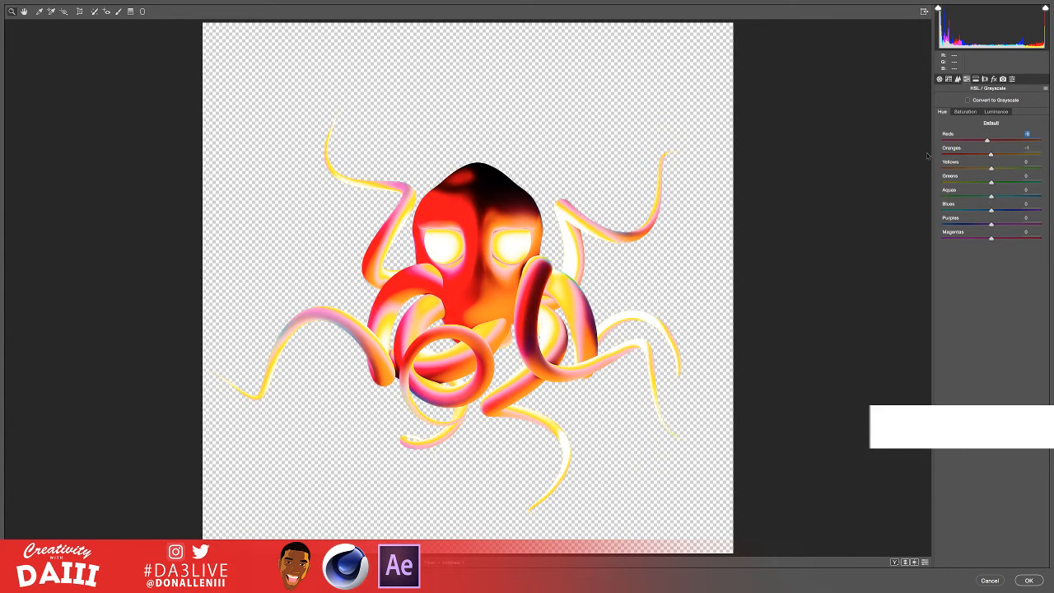
{"action": "left_click_drag", "start_coordinate": [927, 156], "coordinate": [991, 161]}
{"action": "left_click_drag", "start_coordinate": [999, 157], "coordinate": [994, 155]}
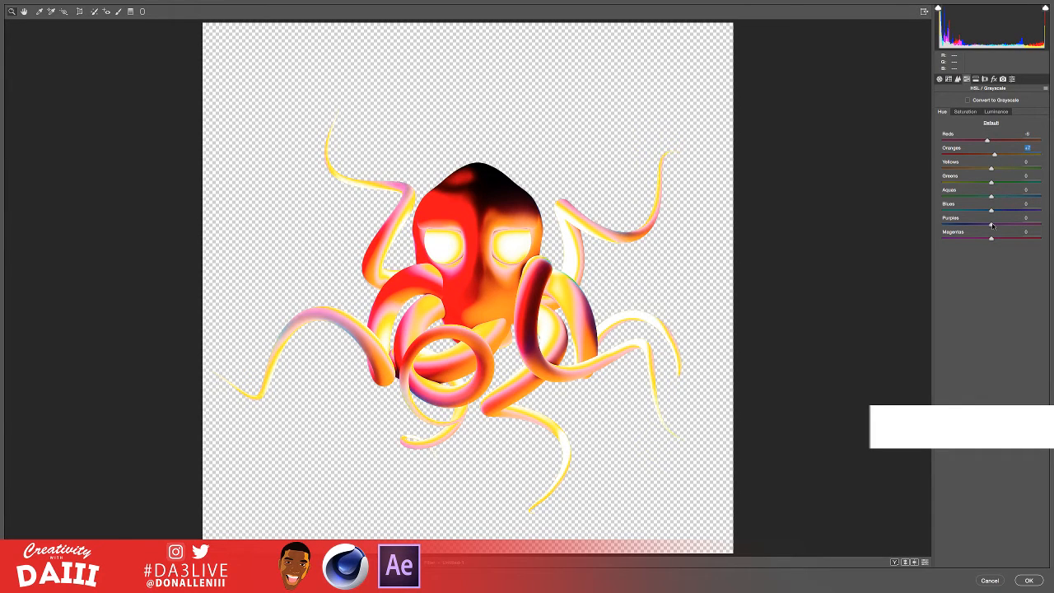
{"action": "left_click_drag", "start_coordinate": [991, 225], "coordinate": [994, 223]}
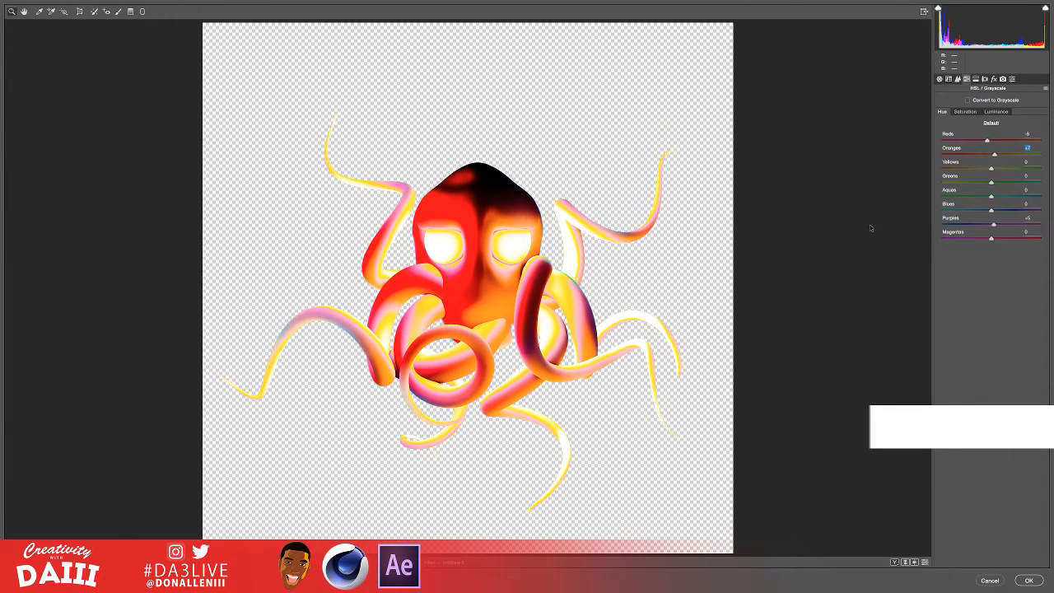
- Adjust the octopus's HSL color saturation and the split-toning highlight hue, and apply the Camera Raw Filter
{"action": "left_click", "coordinate": [964, 111]}
{"action": "left_click_drag", "start_coordinate": [992, 141], "coordinate": [1040, 224]}
{"action": "left_click", "coordinate": [976, 79]}
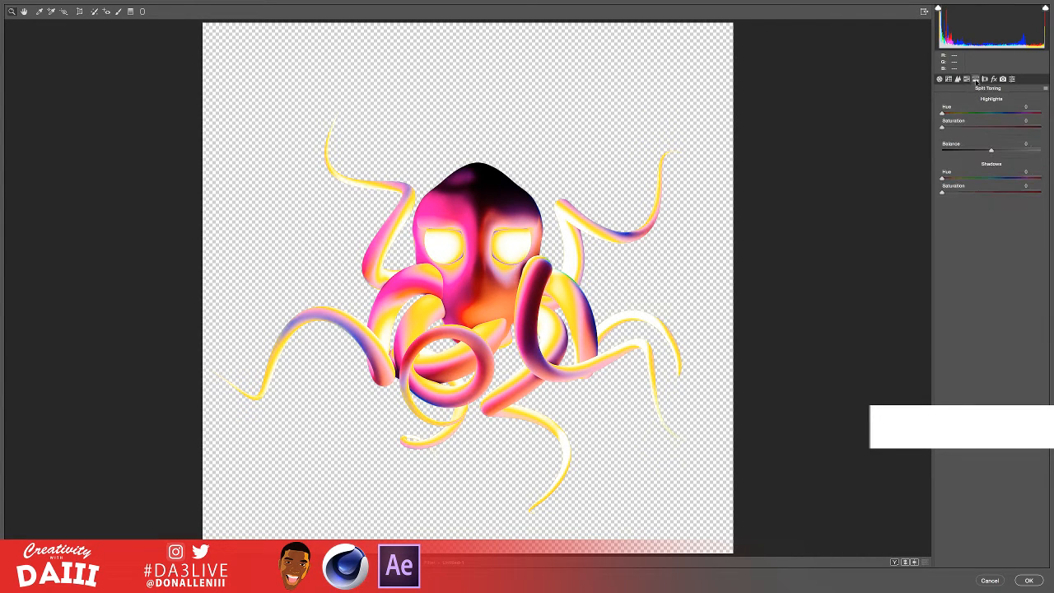
{"action": "left_click_drag", "start_coordinate": [960, 114], "coordinate": [980, 119]}
{"action": "left_click", "coordinate": [1029, 580]}
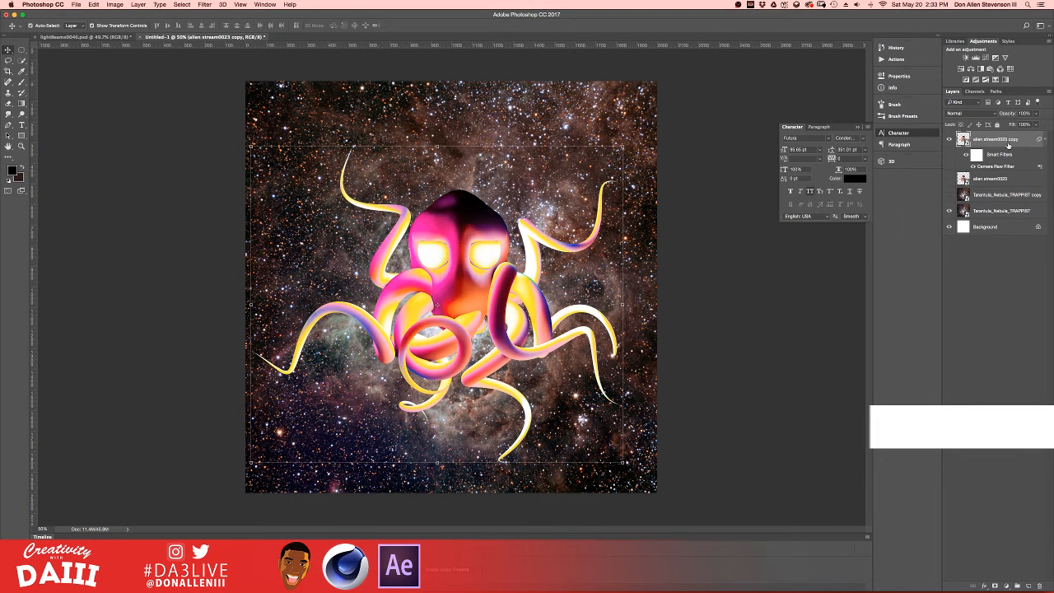
- Compare the graded octopus copy with the original render by toggling its layer visibility
{"action": "left_click", "coordinate": [949, 140]}
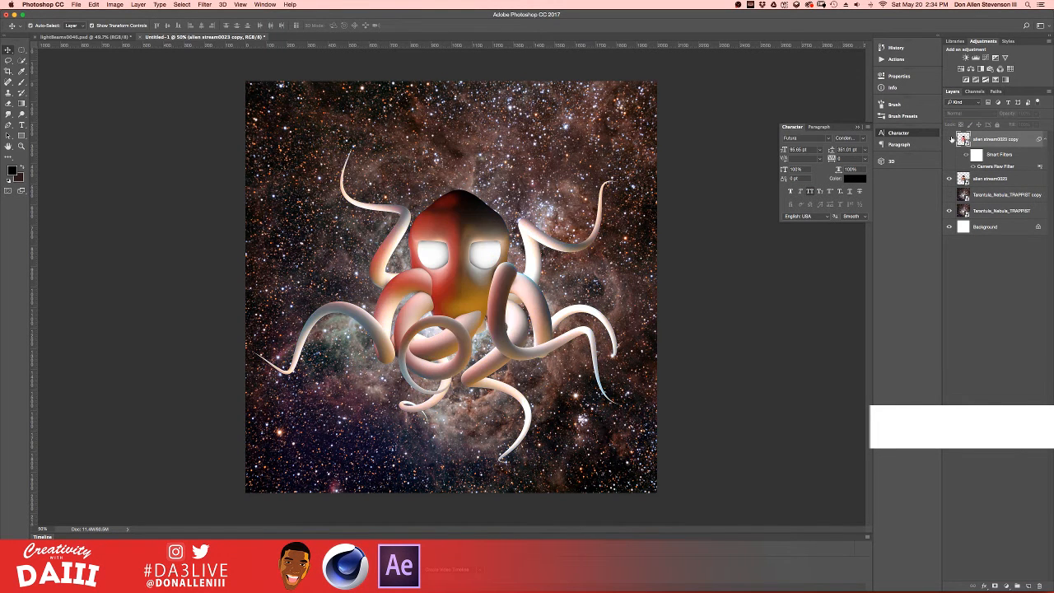
{"action": "left_click", "coordinate": [949, 139]}
{"action": "left_click", "coordinate": [949, 139]}
{"action": "left_click", "coordinate": [949, 139]}
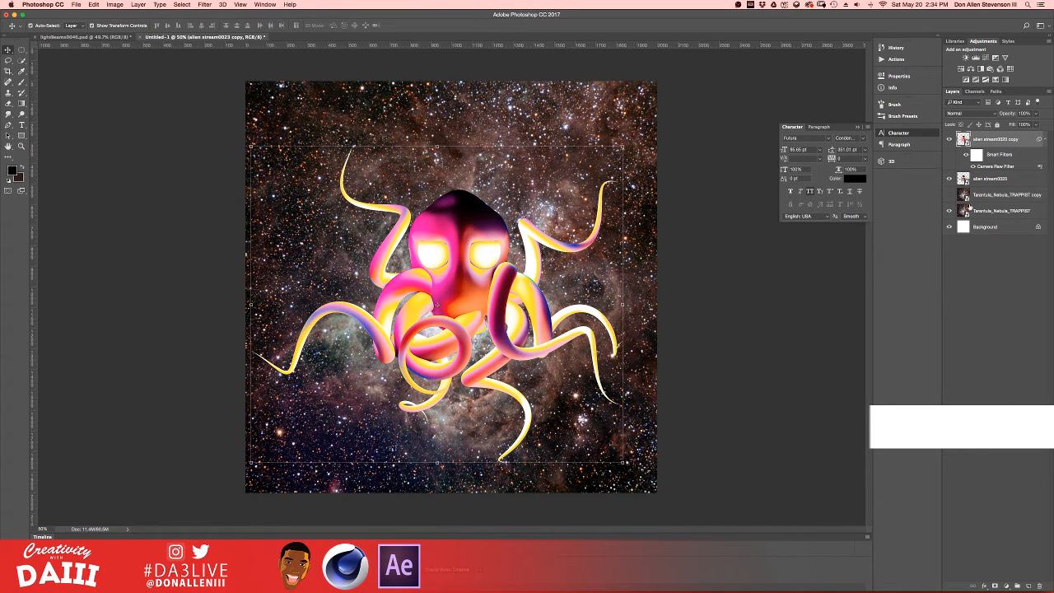
{"action": "left_click", "coordinate": [949, 211]}
- Narrow the Photoshop window so the YouTube live chat beside it stays in view
{"action": "left_click_drag", "start_coordinate": [1051, 200], "coordinate": [957, 200]}
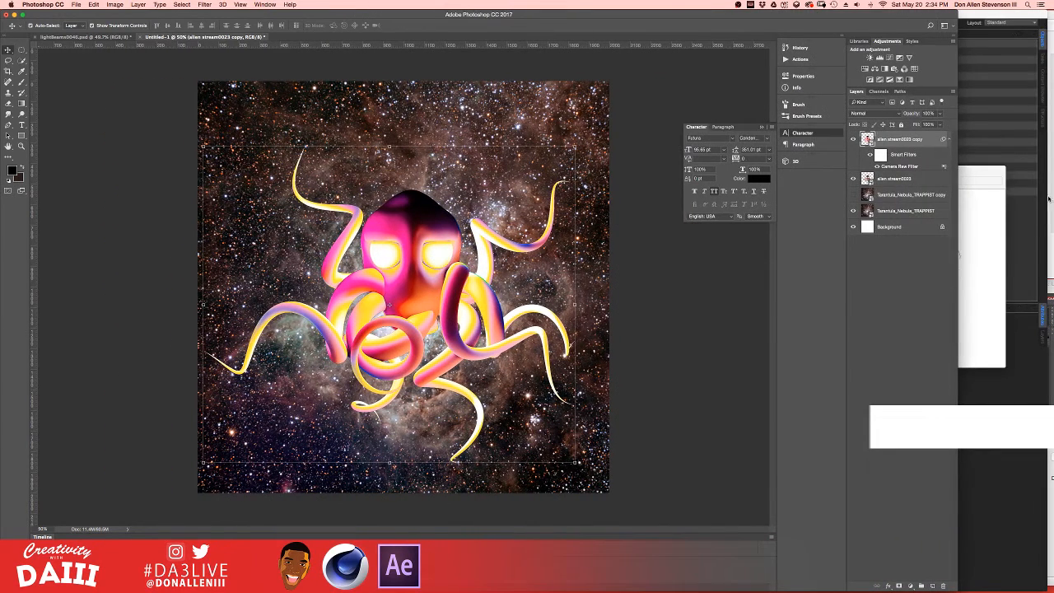
{"action": "left_click", "coordinate": [1048, 198]}
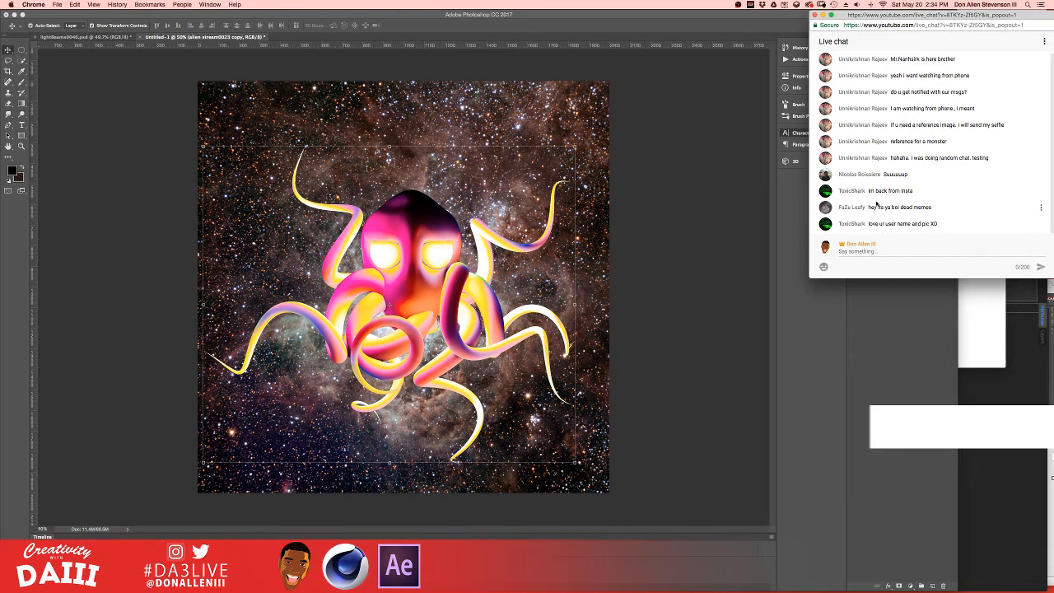
{"action": "left_click", "coordinate": [737, 152]}
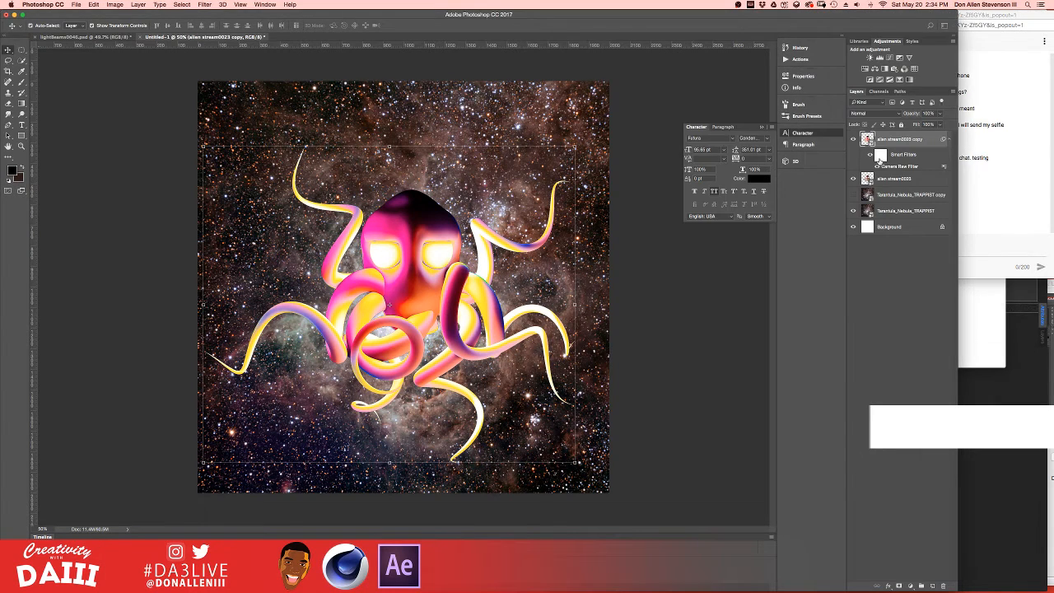
{"action": "left_click", "coordinate": [986, 187]}
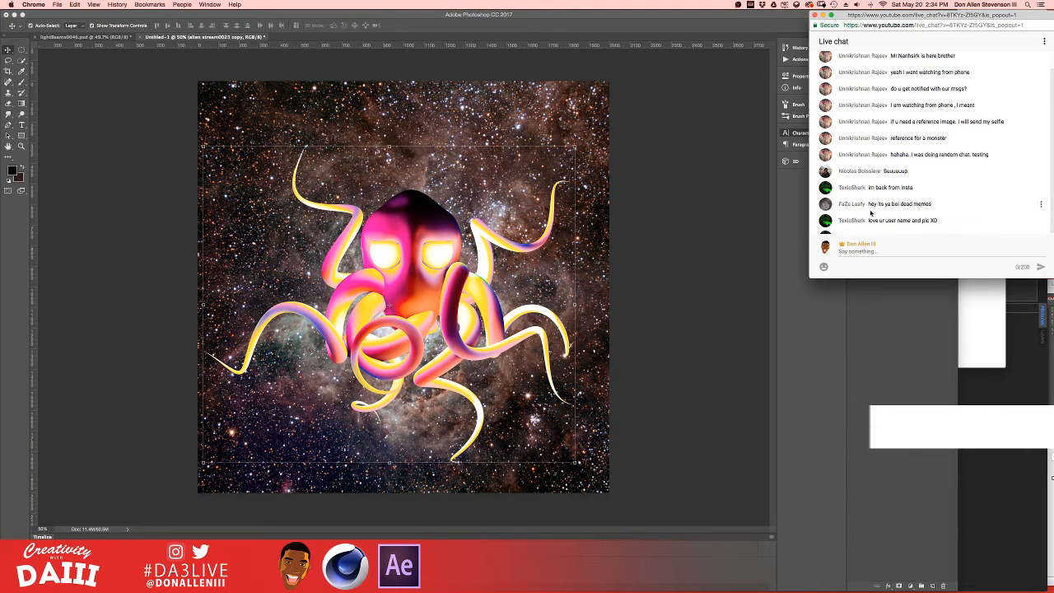
{"action": "left_click", "coordinate": [653, 225]}
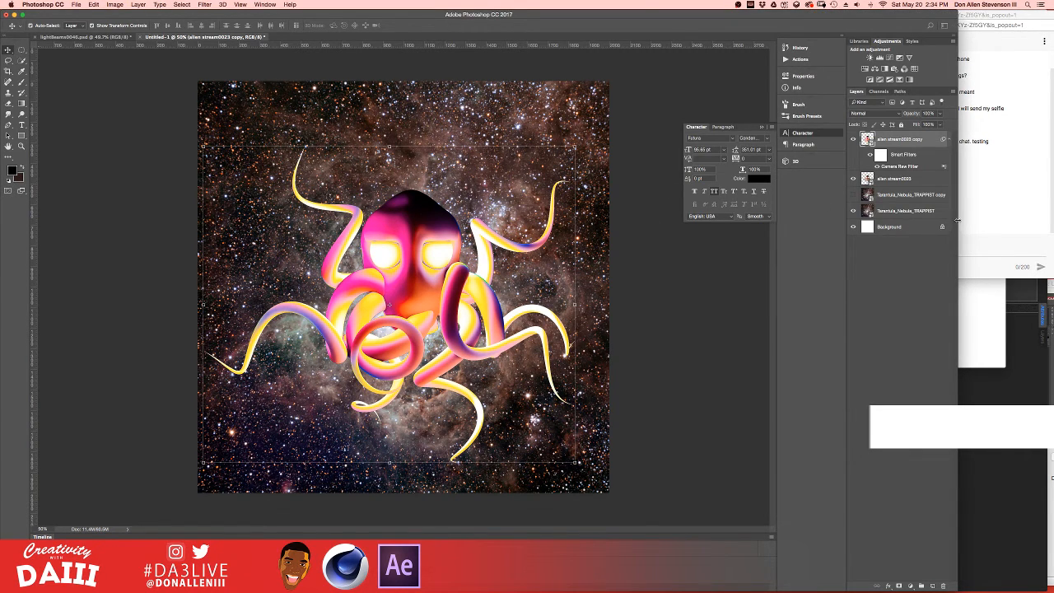
{"action": "left_click_drag", "start_coordinate": [956, 220], "coordinate": [805, 224]}
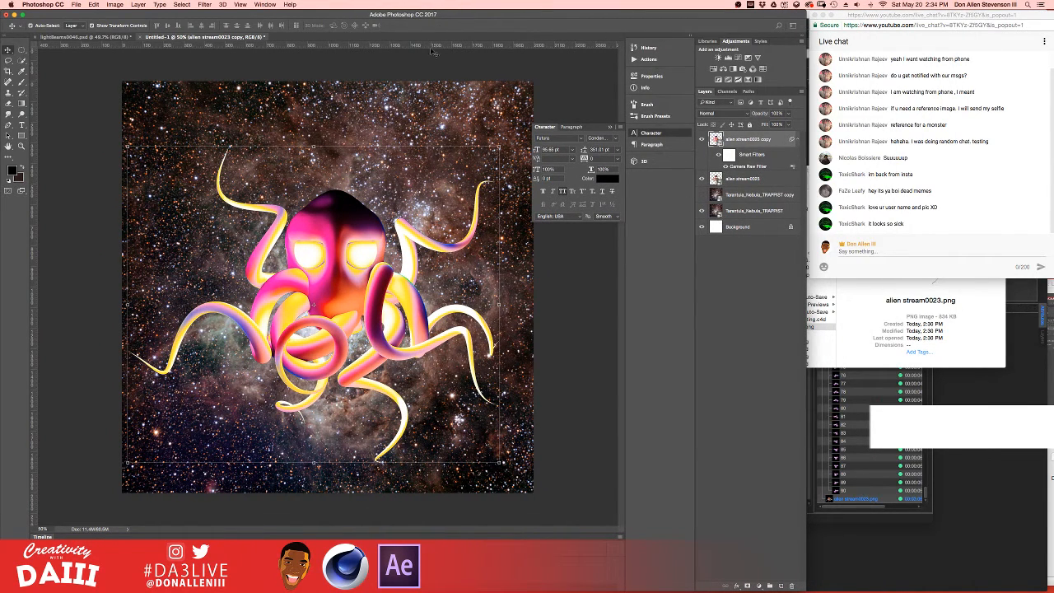
- Hide the original octopus layer beneath the graded copy
{"action": "mouse_move", "coordinate": [344, 210]}
{"action": "left_mouse_down"}
{"action": "mouse_move", "coordinate": [322, 253]}
{"action": "mouse_move", "coordinate": [378, 234]}
{"action": "mouse_move", "coordinate": [346, 210]}
{"action": "left_mouse_up"}
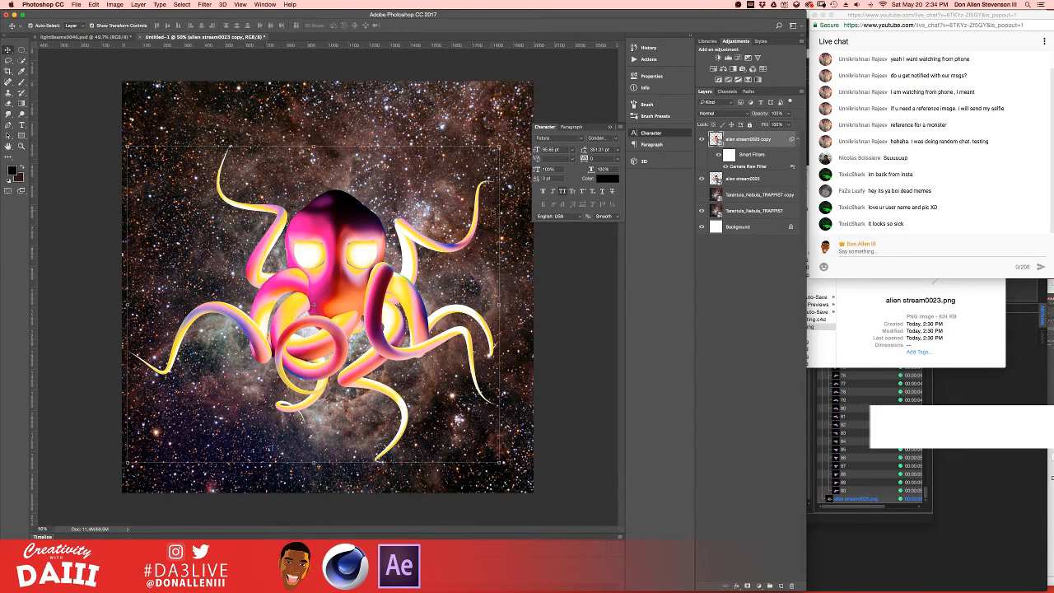
{"action": "left_click", "coordinate": [702, 181]}
- Try an offset duplicate of the graded octopus layer and delete it
{"action": "key", "text": "super+j"}
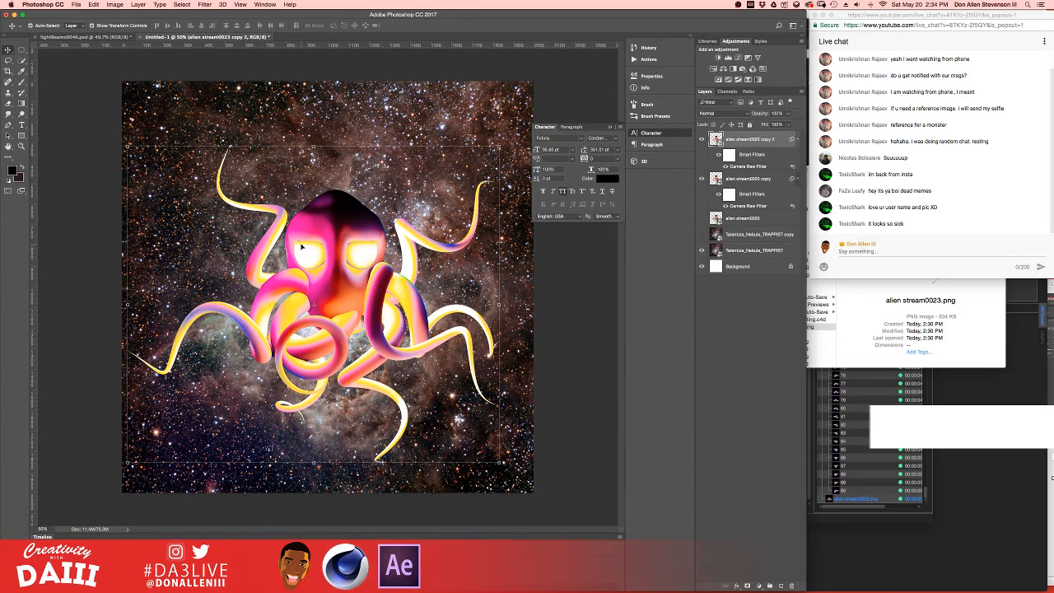
{"action": "left_click_drag", "start_coordinate": [301, 245], "coordinate": [366, 214], "text": "shift"}
{"action": "key", "text": "BackSpace"}
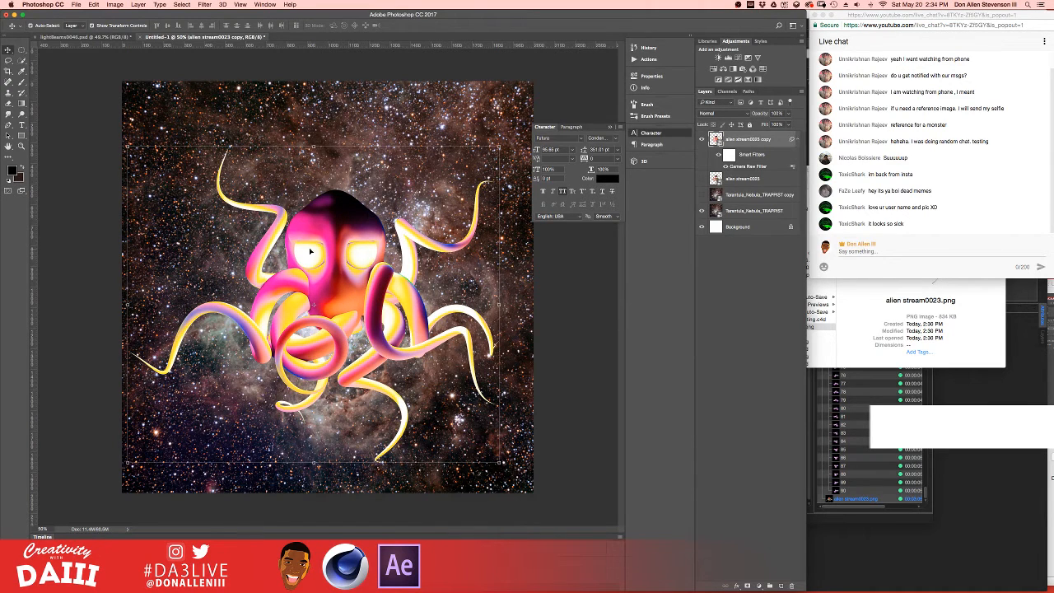
- Open Hue/Saturation on the visible Tarantula_Nebula_TRAPPIST layer, raise saturation to about +38 and shift the hue toward yellow
{"action": "left_click", "coordinate": [743, 193]}
{"action": "left_click", "coordinate": [748, 211]}
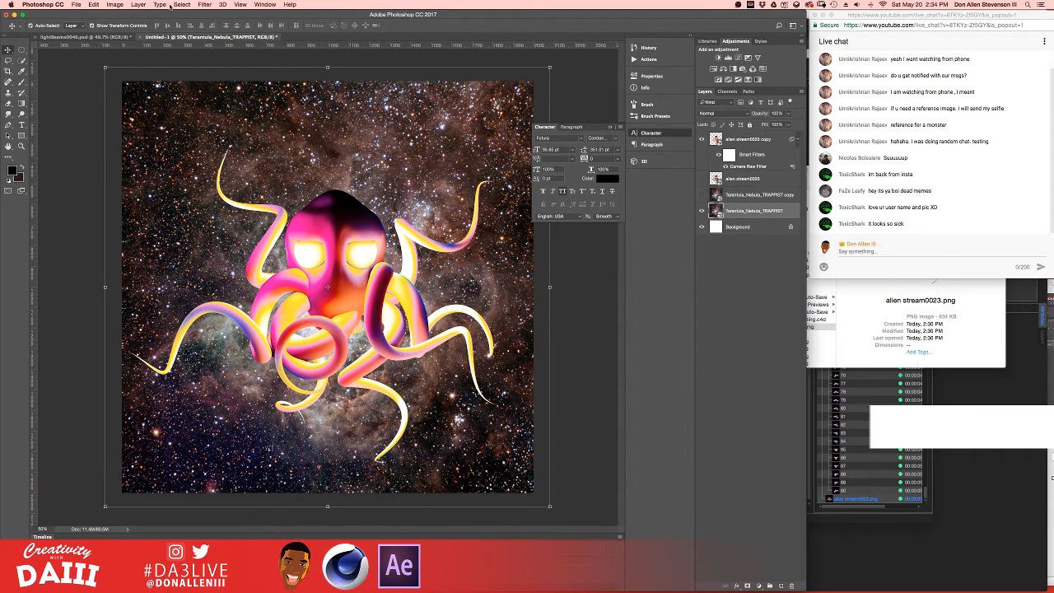
{"action": "left_click", "coordinate": [114, 4]}
{"action": "mouse_move", "coordinate": [136, 32]}
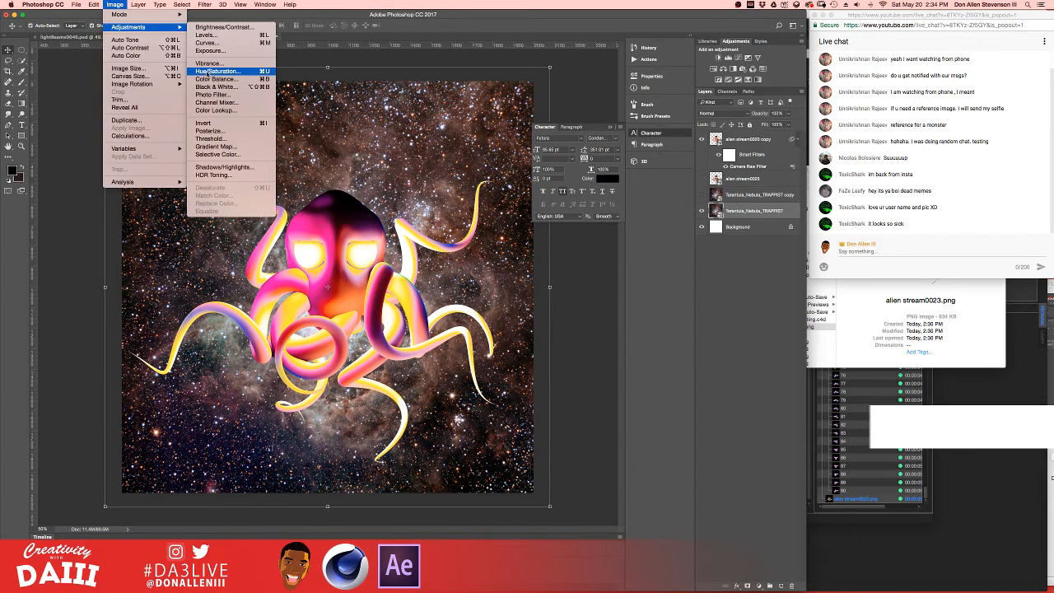
{"action": "left_click", "coordinate": [208, 72]}
{"action": "left_click_drag", "start_coordinate": [645, 231], "coordinate": [611, 122]}
{"action": "mouse_move", "coordinate": [608, 178]}
{"action": "left_mouse_down"}
{"action": "mouse_move", "coordinate": [565, 178]}
{"action": "mouse_move", "coordinate": [632, 180]}
{"action": "mouse_move", "coordinate": [622, 198]}
{"action": "mouse_move", "coordinate": [629, 177]}
{"action": "mouse_move", "coordinate": [584, 178]}
{"action": "mouse_move", "coordinate": [615, 179]}
{"action": "left_mouse_up"}
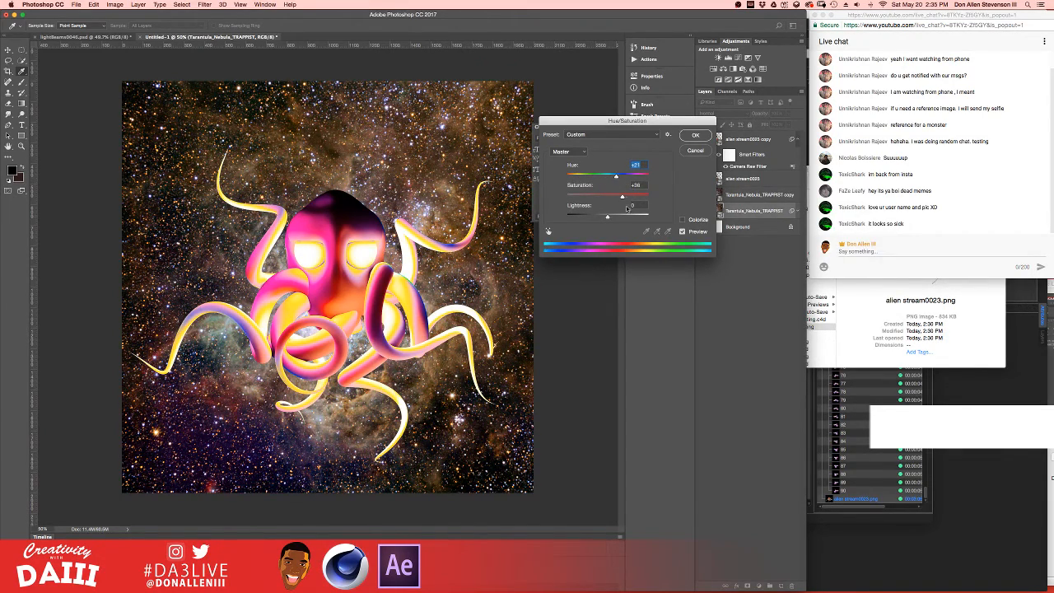
- Shift the nebula's hue toward magenta with lightness at 0, apply Hue/Saturation and duplicate the adjusted layer
{"action": "mouse_move", "coordinate": [610, 216]}
{"action": "left_mouse_down"}
{"action": "mouse_move", "coordinate": [630, 216]}
{"action": "mouse_move", "coordinate": [587, 217]}
{"action": "mouse_move", "coordinate": [609, 216]}
{"action": "left_mouse_up"}
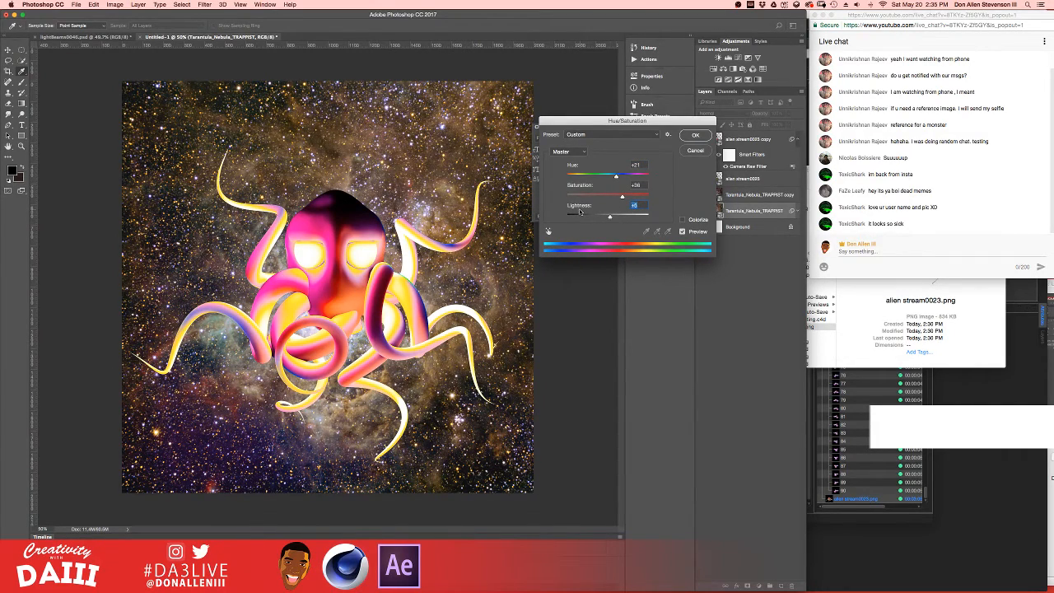
{"action": "type", "text": "0"}
{"action": "left_click_drag", "start_coordinate": [615, 177], "coordinate": [591, 177]}
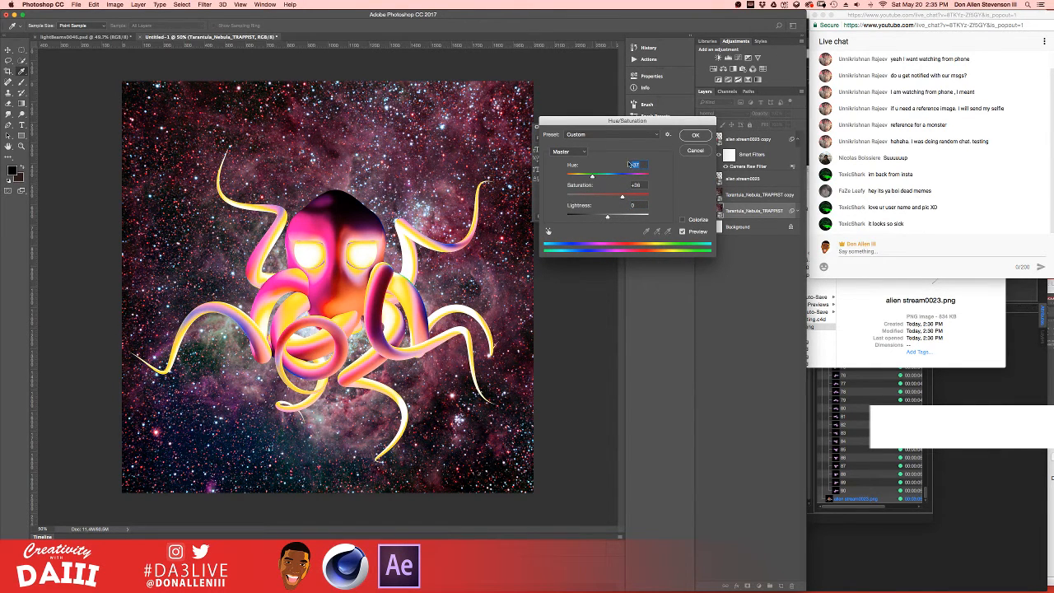
{"action": "left_click", "coordinate": [694, 136]}
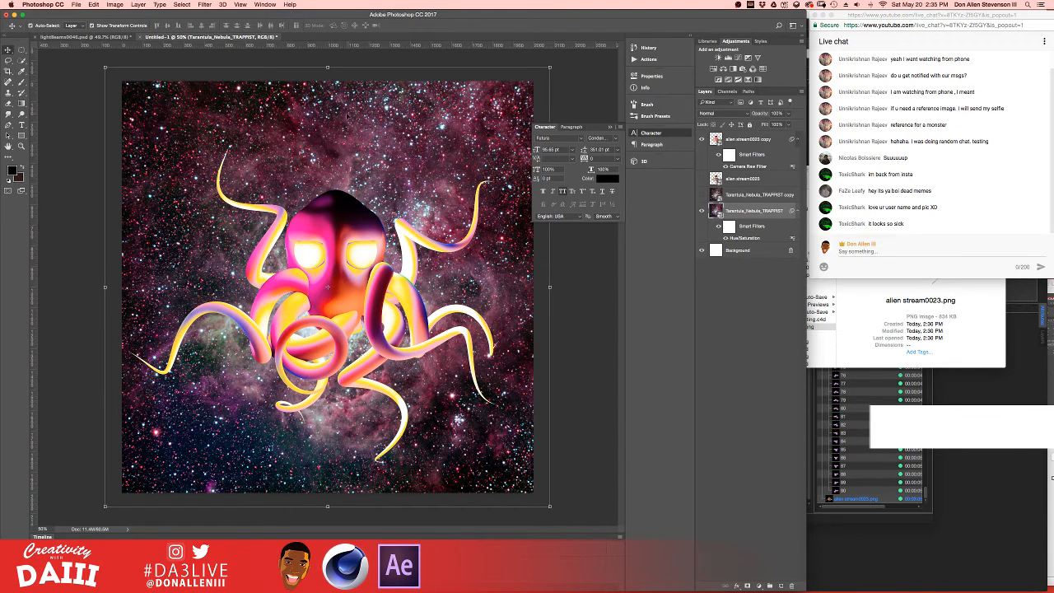
{"action": "key", "text": "super+j"}
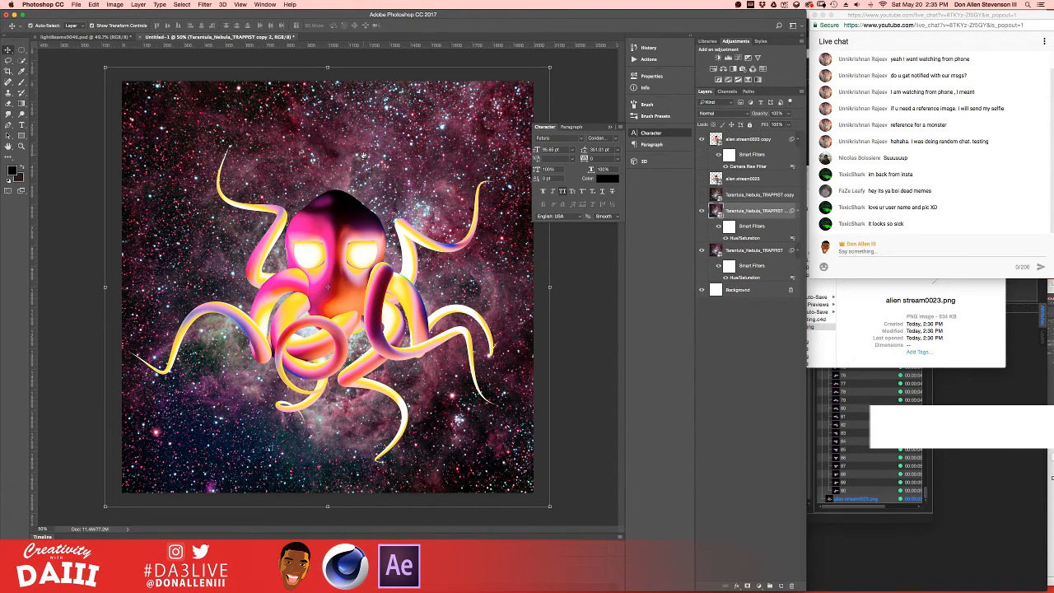
{"action": "left_click", "coordinate": [114, 4]}
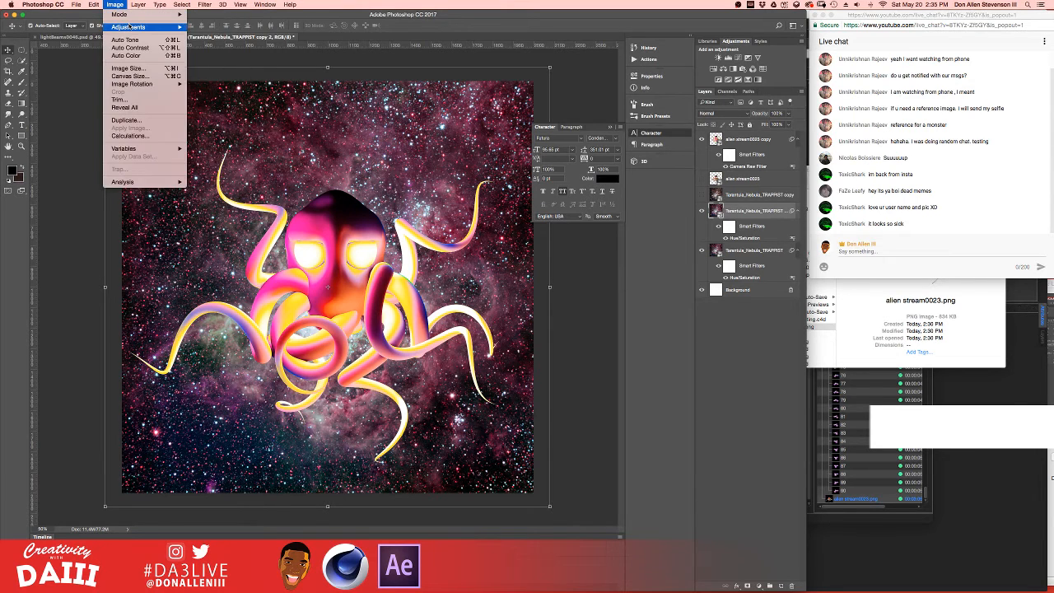
{"action": "mouse_move", "coordinate": [140, 27]}
{"action": "left_click", "coordinate": [210, 50]}
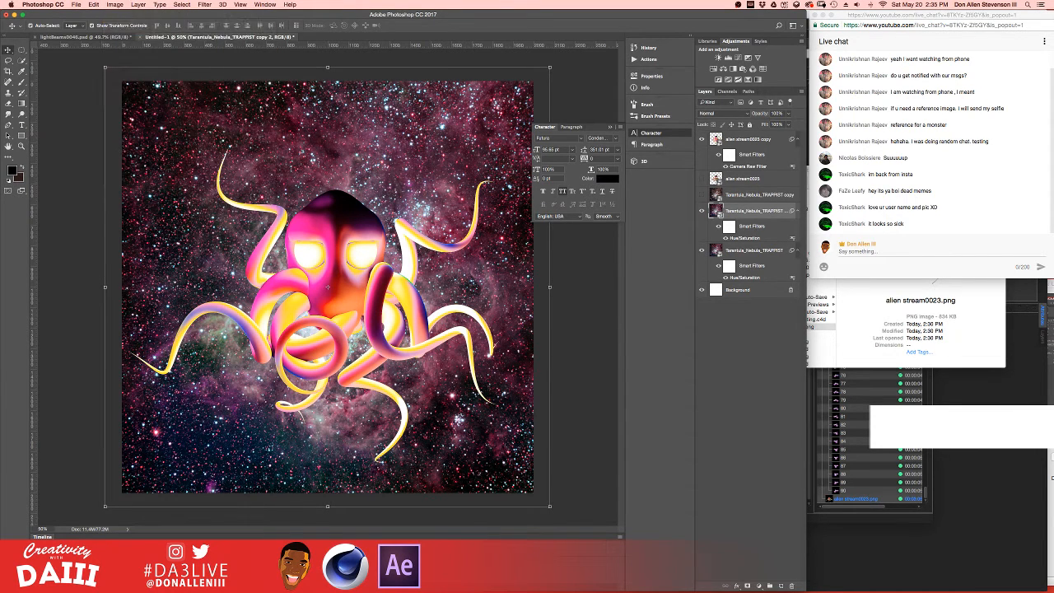
{"action": "mouse_move", "coordinate": [634, 286]}
{"action": "left_mouse_down"}
{"action": "mouse_move", "coordinate": [663, 288]}
{"action": "mouse_move", "coordinate": [623, 291]}
{"action": "left_mouse_up"}
{"action": "left_click", "coordinate": [702, 274]}
- Open Curves on the nebula duplicate and shape an RGB S-curve with a lower point at input 79, output 52 and an upper point at output 141
{"action": "left_click", "coordinate": [114, 5]}
{"action": "mouse_move", "coordinate": [131, 27]}
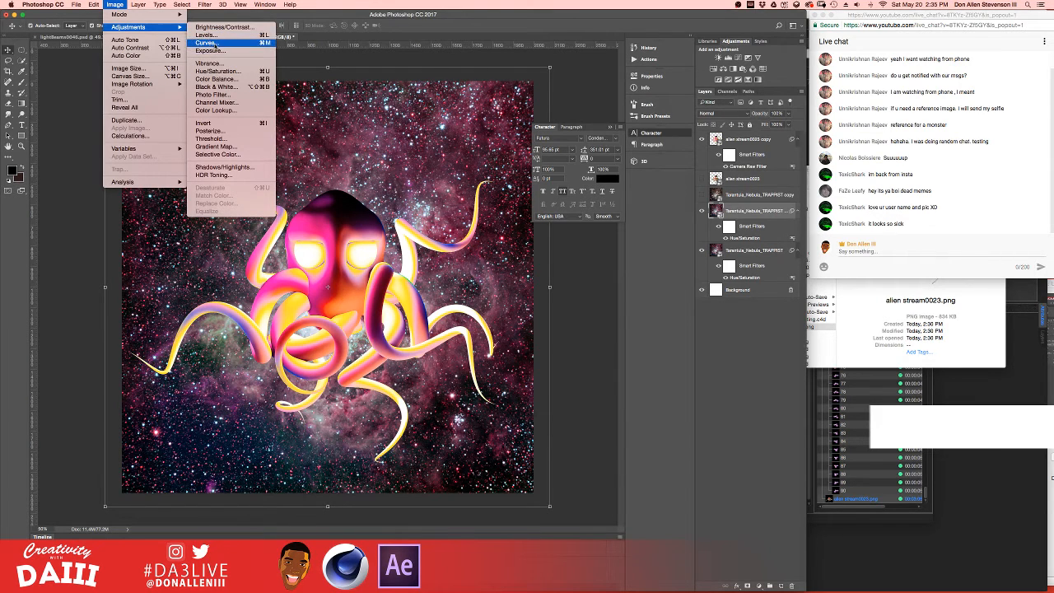
{"action": "left_click", "coordinate": [220, 44]}
{"action": "left_click_drag", "start_coordinate": [488, 198], "coordinate": [598, 121]}
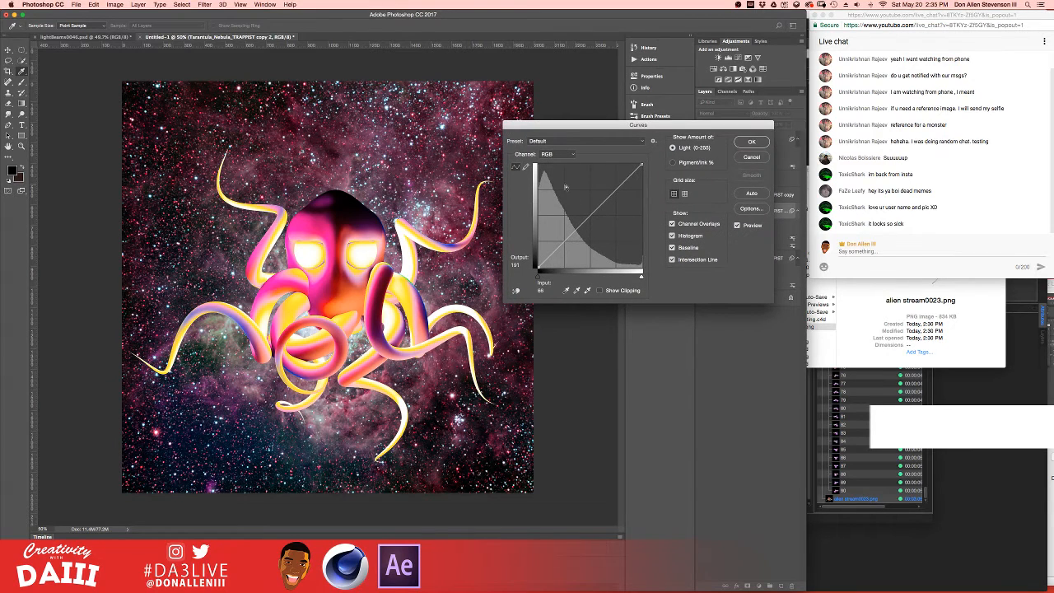
{"action": "left_click_drag", "start_coordinate": [567, 241], "coordinate": [572, 251]}
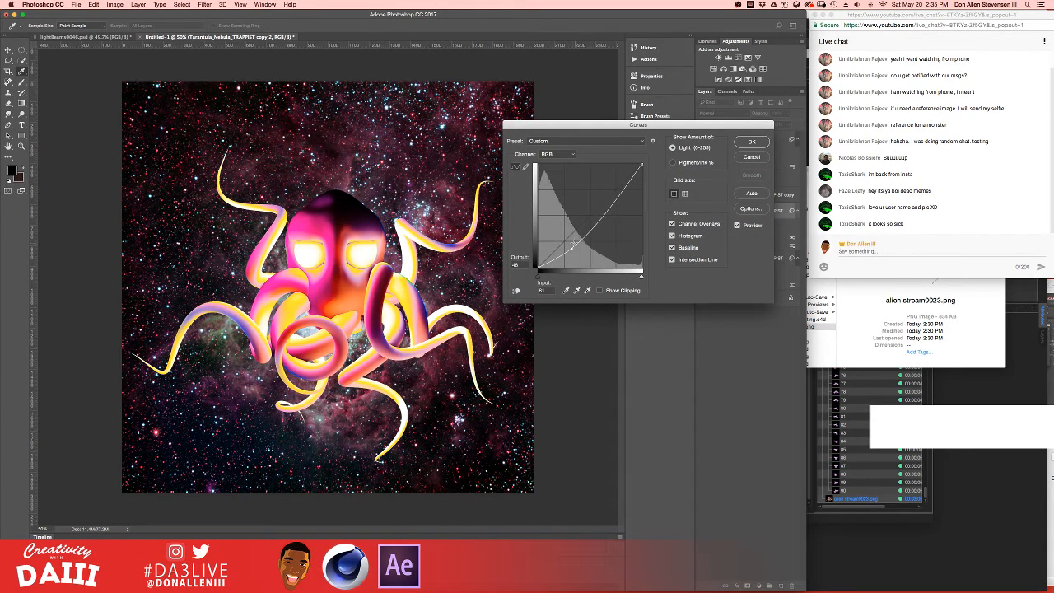
{"action": "left_click_drag", "start_coordinate": [572, 245], "coordinate": [596, 210]}
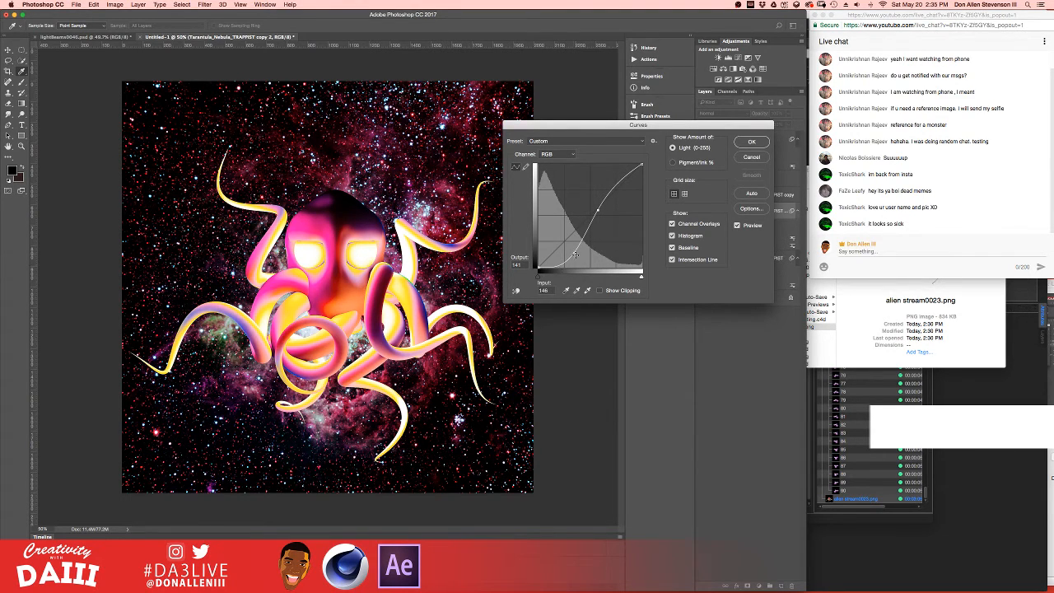
{"action": "left_click_drag", "start_coordinate": [575, 255], "coordinate": [570, 245]}
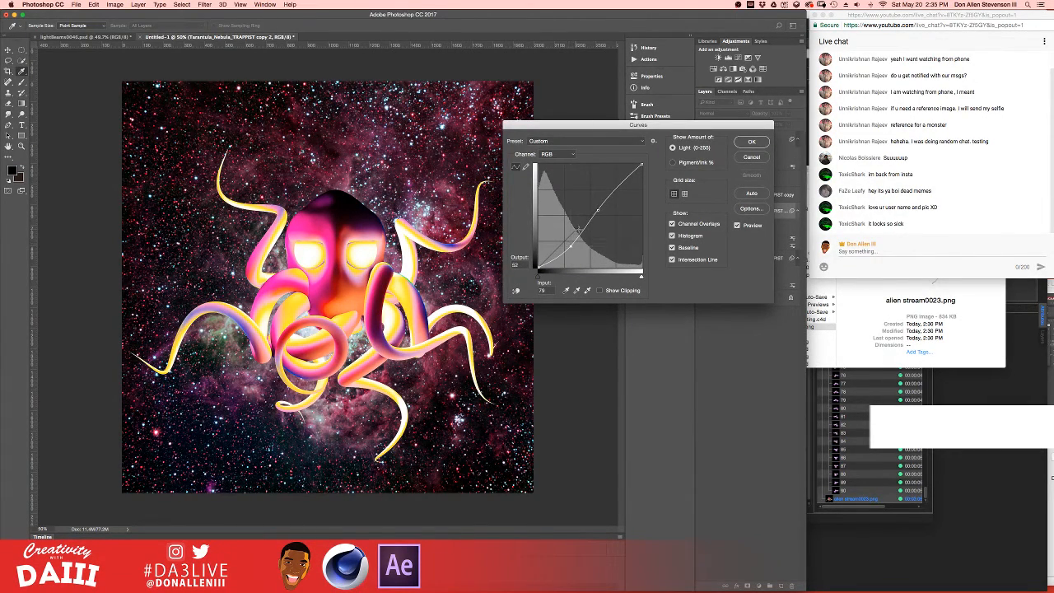
- Lower the Red channel's curve on the nebula duplicate with a point at input 164, output 133
{"action": "left_click", "coordinate": [549, 154]}
{"action": "left_click", "coordinate": [549, 164]}
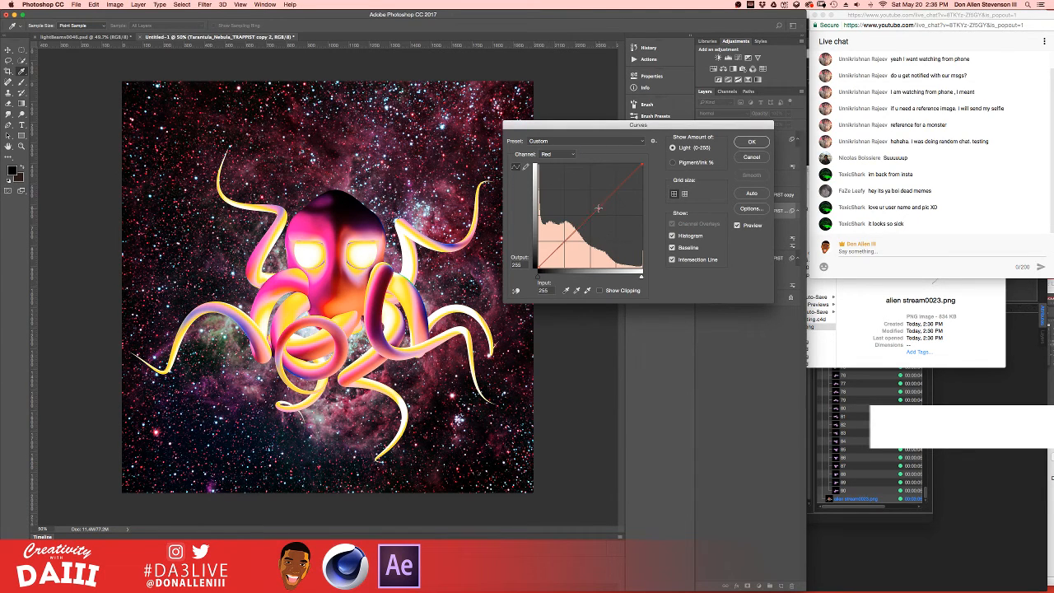
{"action": "mouse_move", "coordinate": [608, 198]}
{"action": "left_mouse_down"}
{"action": "mouse_move", "coordinate": [608, 218]}
{"action": "mouse_move", "coordinate": [593, 192]}
{"action": "mouse_move", "coordinate": [604, 213]}
{"action": "left_mouse_up"}
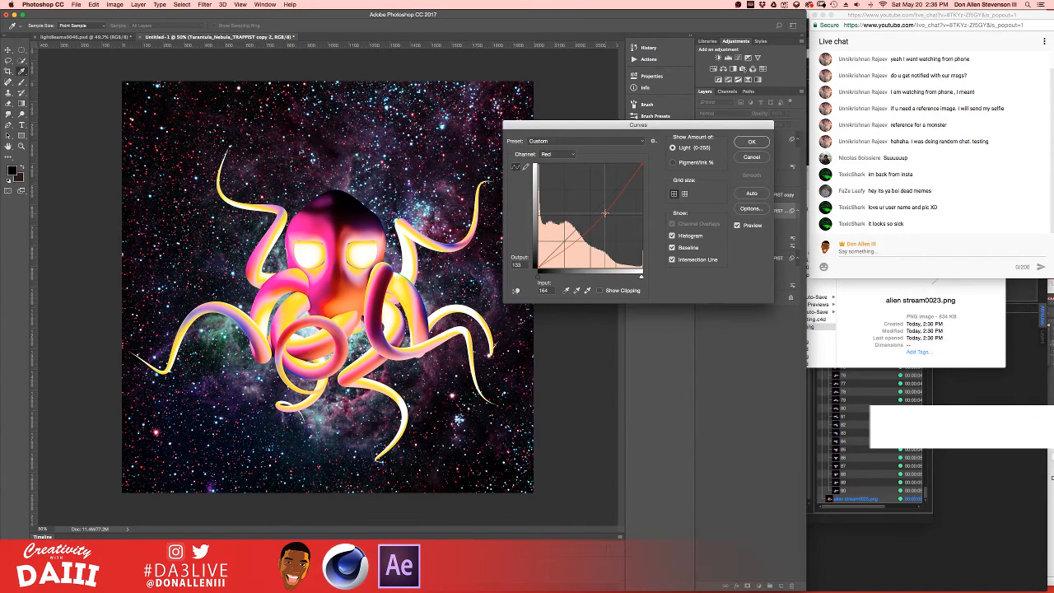
- Lower the Green channel's curve to output 129 at input 145, pull the Blue curve down and apply Curves to the nebula duplicate
{"action": "mouse_move", "coordinate": [605, 213]}
{"action": "left_mouse_down"}
{"action": "mouse_move", "coordinate": [583, 232]}
{"action": "mouse_move", "coordinate": [609, 208]}
{"action": "mouse_move", "coordinate": [582, 200]}
{"action": "mouse_move", "coordinate": [597, 216]}
{"action": "left_mouse_up"}
{"action": "left_click", "coordinate": [566, 154]}
{"action": "left_click", "coordinate": [547, 164]}
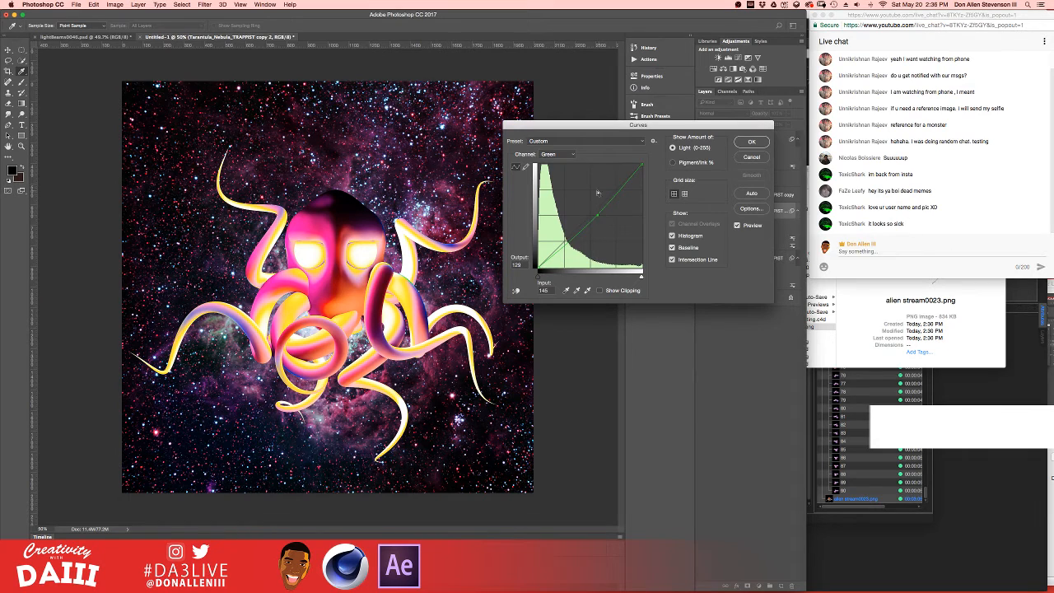
{"action": "left_click", "coordinate": [562, 155]}
{"action": "left_click", "coordinate": [560, 161]}
{"action": "mouse_move", "coordinate": [592, 214]}
{"action": "left_mouse_down"}
{"action": "mouse_move", "coordinate": [592, 228]}
{"action": "mouse_move", "coordinate": [577, 210]}
{"action": "mouse_move", "coordinate": [585, 215]}
{"action": "left_mouse_up"}
{"action": "mouse_move", "coordinate": [590, 219]}
{"action": "left_mouse_down"}
{"action": "mouse_move", "coordinate": [576, 237]}
{"action": "mouse_move", "coordinate": [575, 203]}
{"action": "mouse_move", "coordinate": [576, 223]}
{"action": "mouse_move", "coordinate": [566, 224]}
{"action": "mouse_move", "coordinate": [579, 237]}
{"action": "mouse_move", "coordinate": [574, 227]}
{"action": "left_mouse_up"}
{"action": "left_click", "coordinate": [750, 142]}
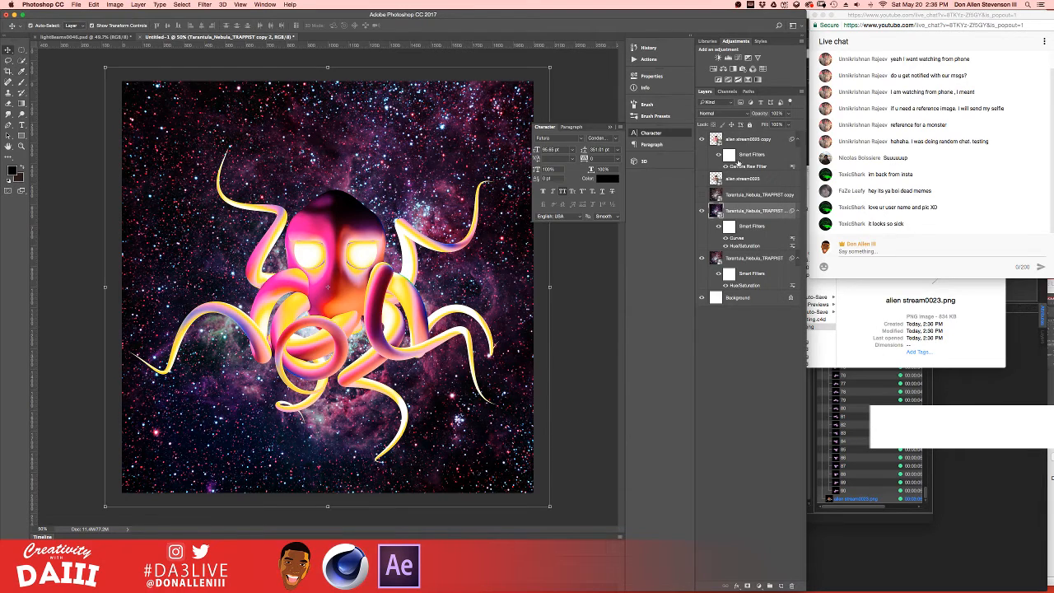
- Compare the composite with and without the curves-adjusted nebula duplicate and the octopus copy by toggling each layer's visibility
{"action": "left_click", "coordinate": [702, 211]}
{"action": "left_click", "coordinate": [702, 211]}
{"action": "left_click", "coordinate": [702, 139]}
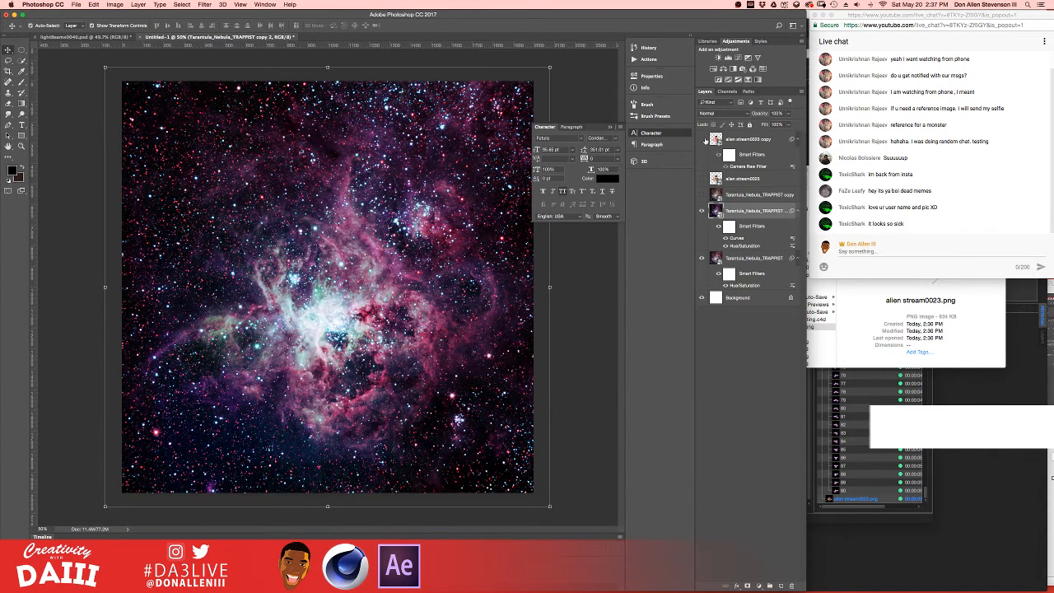
{"action": "left_click", "coordinate": [703, 139]}
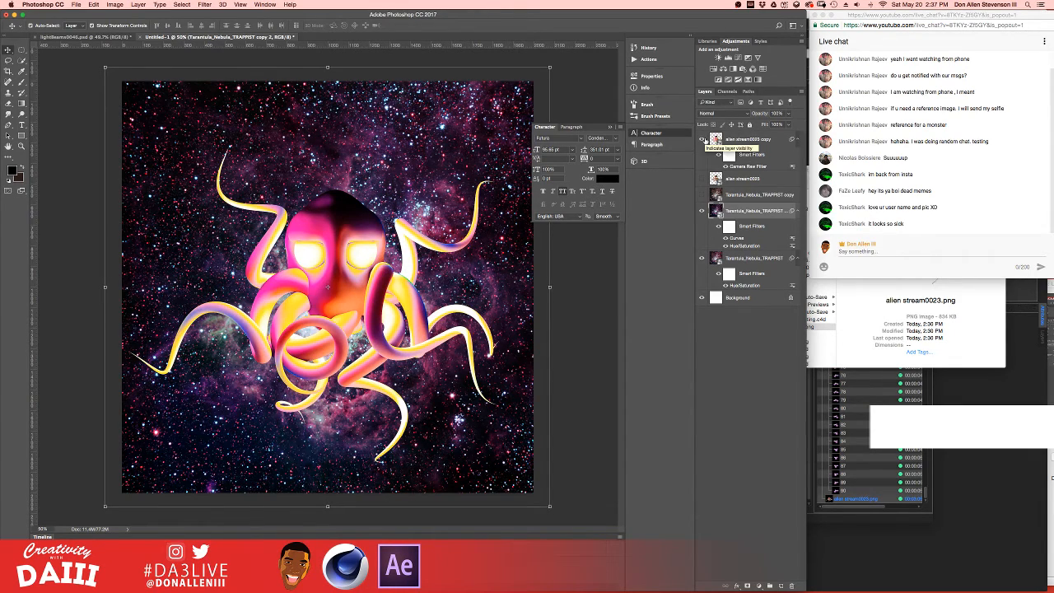
- Place the desktop image flamingstar_pugh_2666.jpg into the composite above the nebula duplicate, shifted slightly toward the upper right
{"action": "key", "text": "F11"}
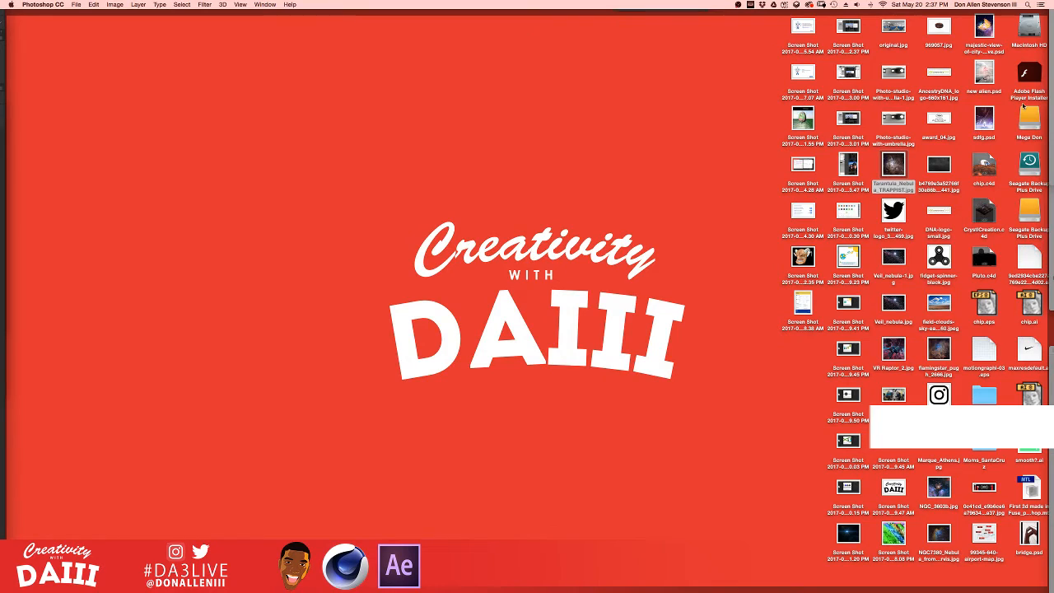
{"action": "left_click", "coordinate": [942, 353]}
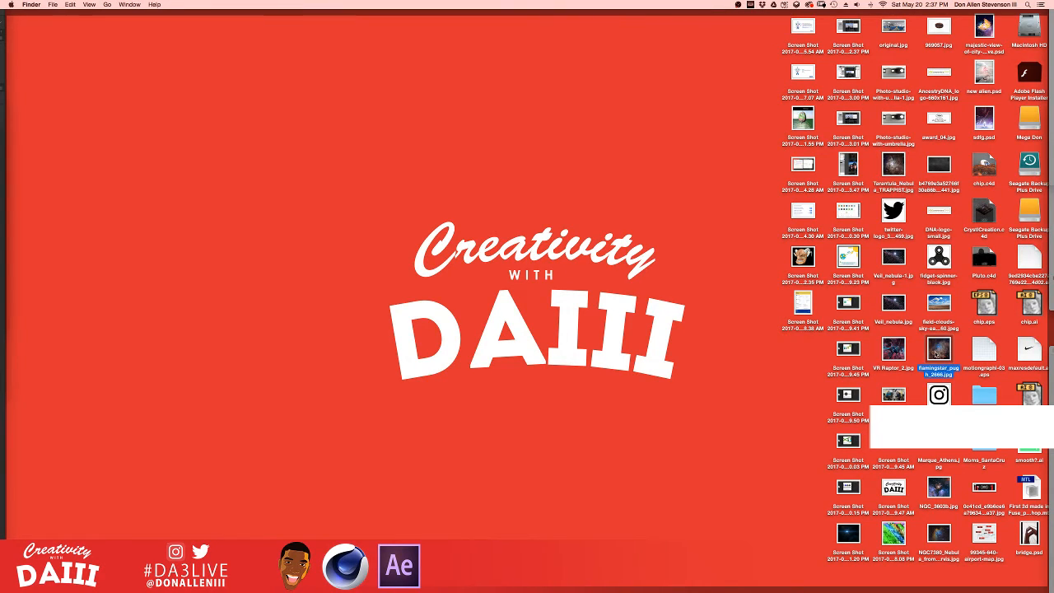
{"action": "left_click_drag", "start_coordinate": [939, 352], "coordinate": [416, 306]}
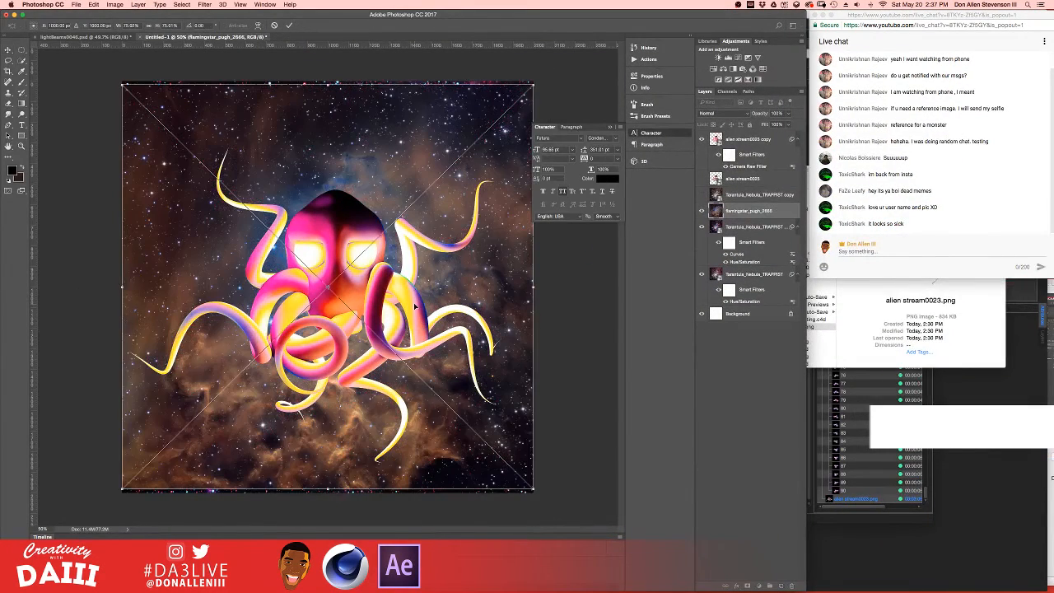
{"action": "left_click_drag", "start_coordinate": [330, 98], "coordinate": [346, 144]}
{"action": "key", "text": "Return"}
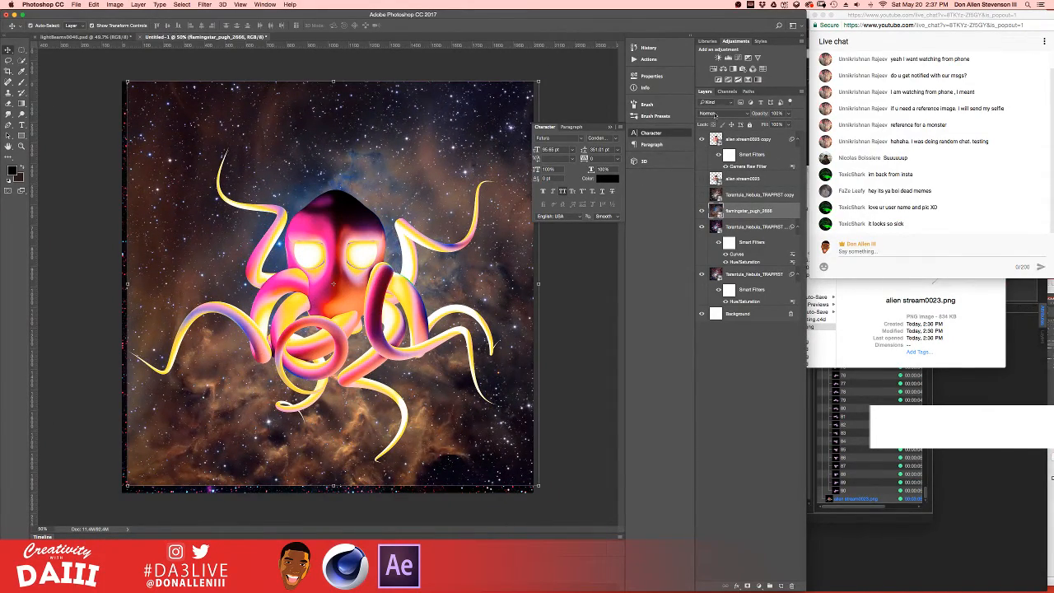
- Set the flamingstar layer's blend mode to Screen and enlarge it to about 129% around its centre
{"action": "left_click", "coordinate": [710, 112]}
{"action": "left_click", "coordinate": [718, 170]}
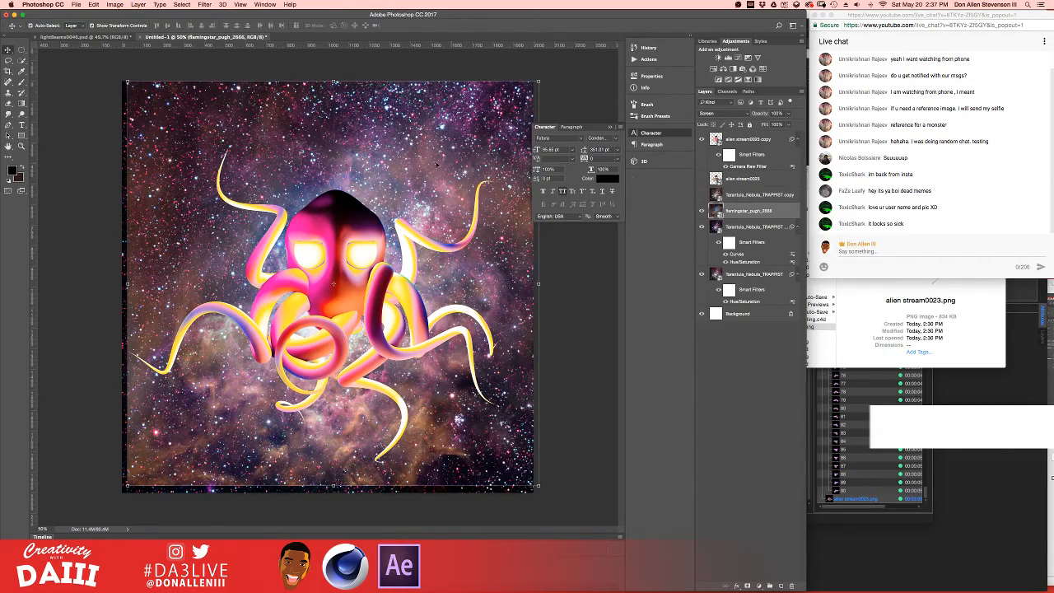
{"action": "left_click_drag", "start_coordinate": [537, 83], "coordinate": [750, 43], "text": "alt"}
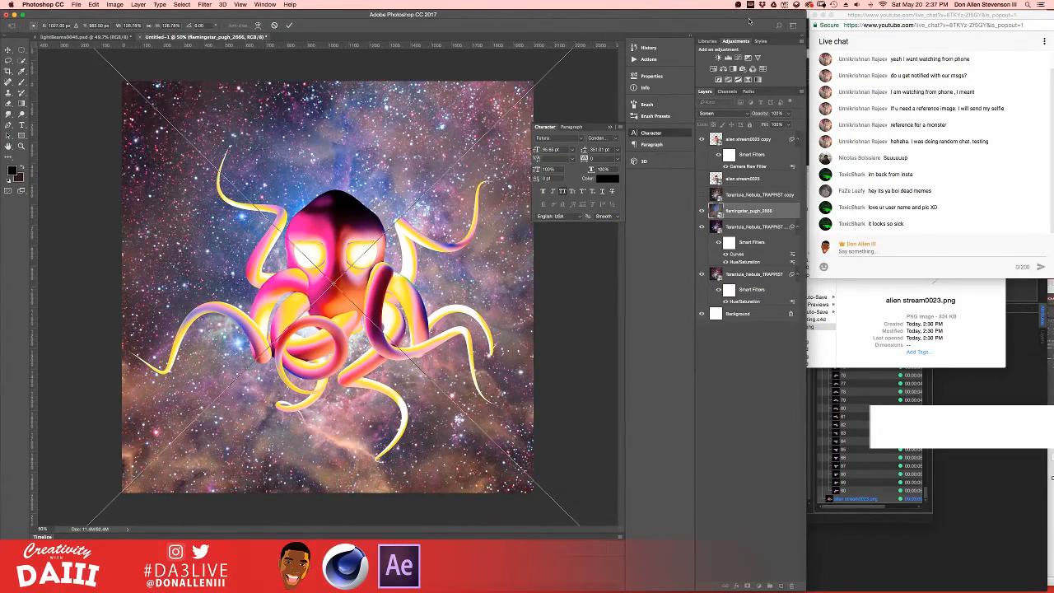
{"action": "key", "text": "Return"}
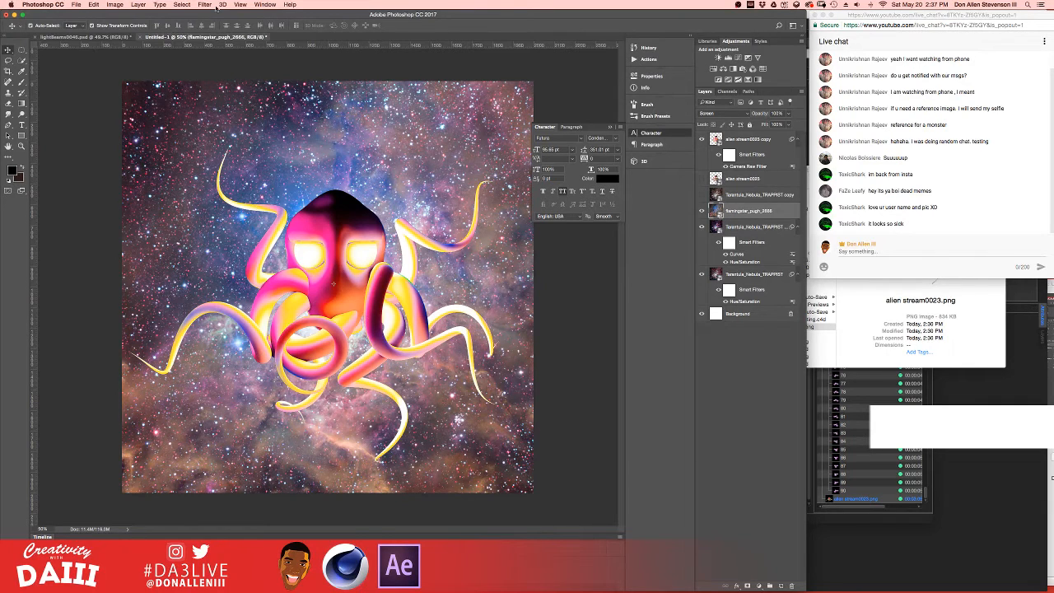
- Apply the Polar Coordinates distortion to the flamingstar layer with Rectangular to Polar
{"action": "left_click", "coordinate": [204, 4]}
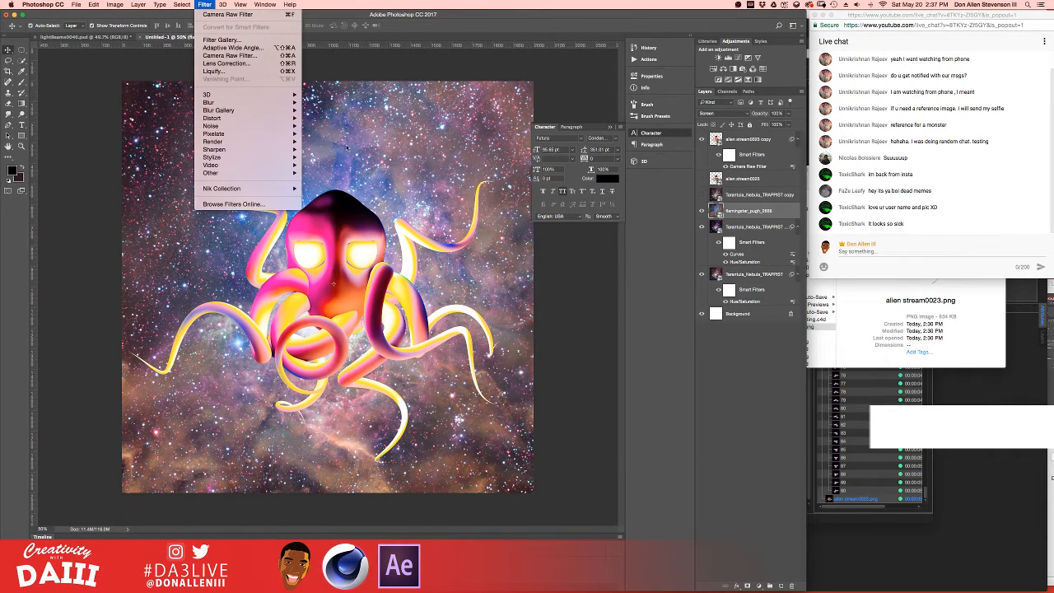
{"action": "mouse_move", "coordinate": [276, 119]}
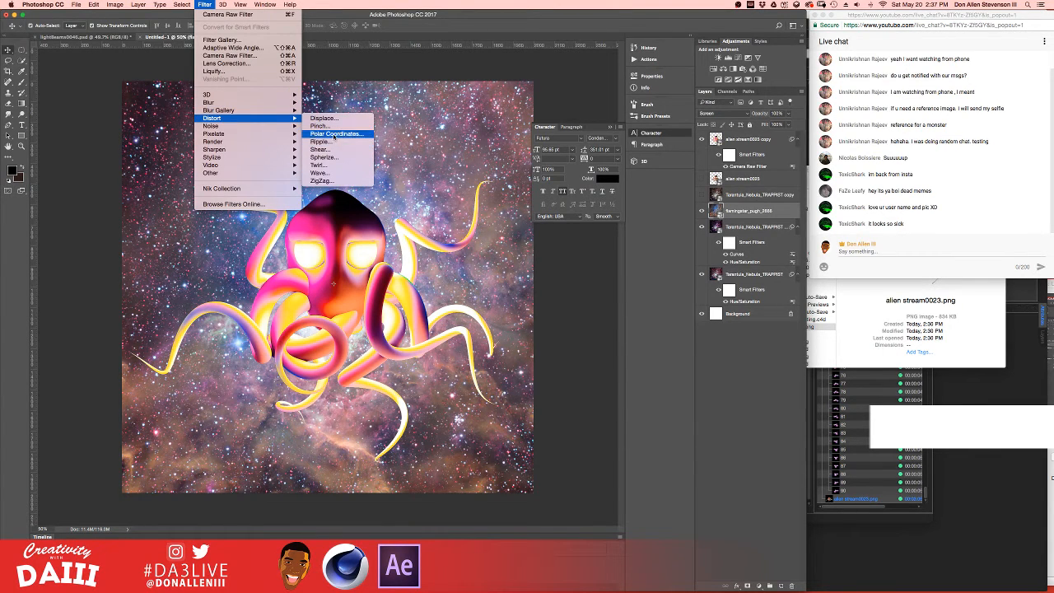
{"action": "left_click", "coordinate": [334, 134]}
{"action": "left_click", "coordinate": [465, 278]}
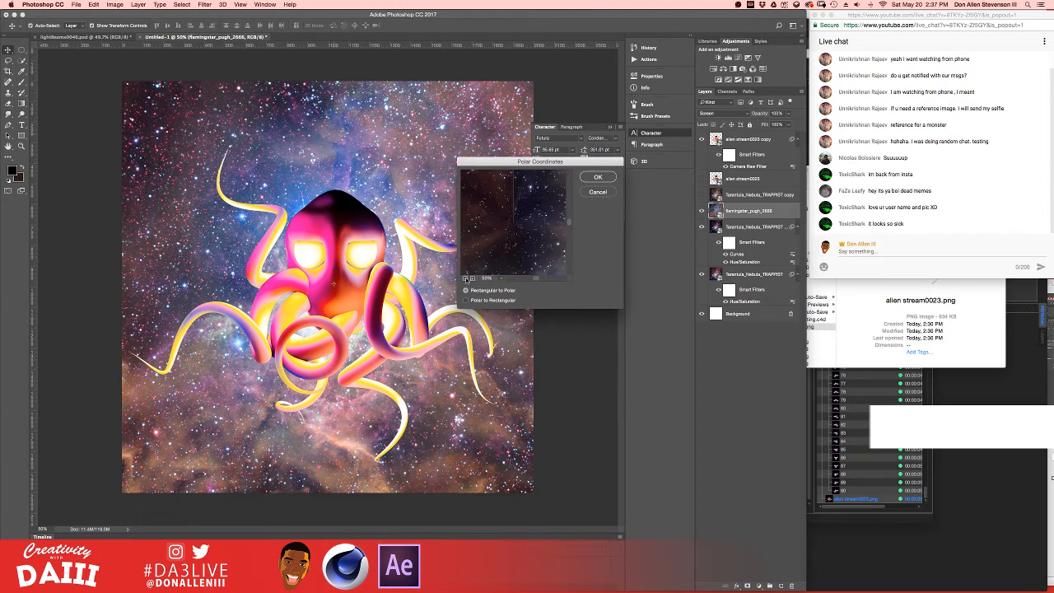
{"action": "left_click", "coordinate": [466, 278]}
{"action": "left_click", "coordinate": [466, 279]}
{"action": "left_click", "coordinate": [466, 278]}
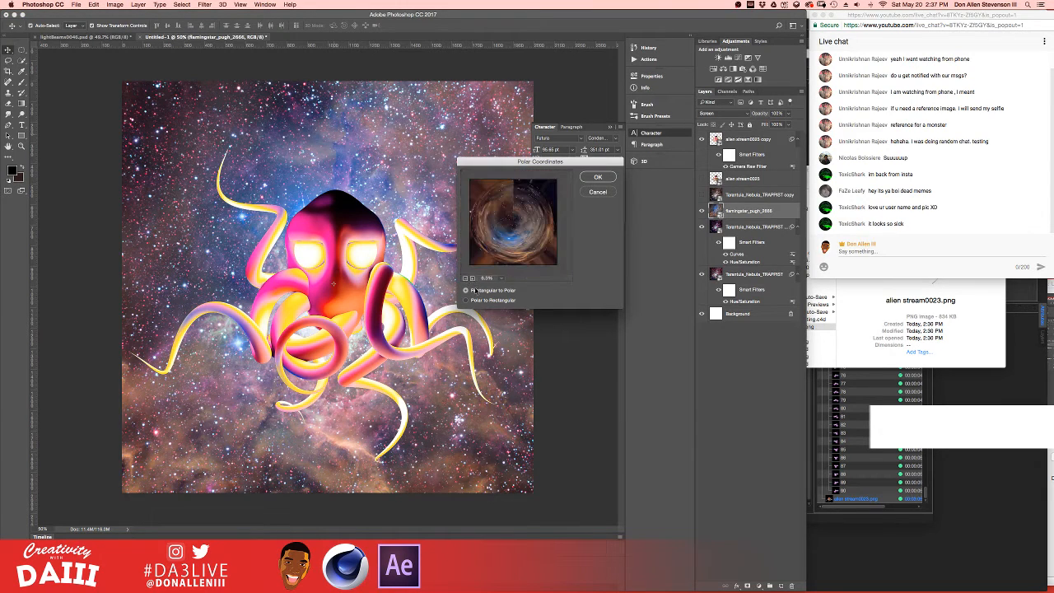
{"action": "left_click", "coordinate": [467, 300]}
{"action": "left_click", "coordinate": [466, 290]}
{"action": "left_click", "coordinate": [583, 179]}
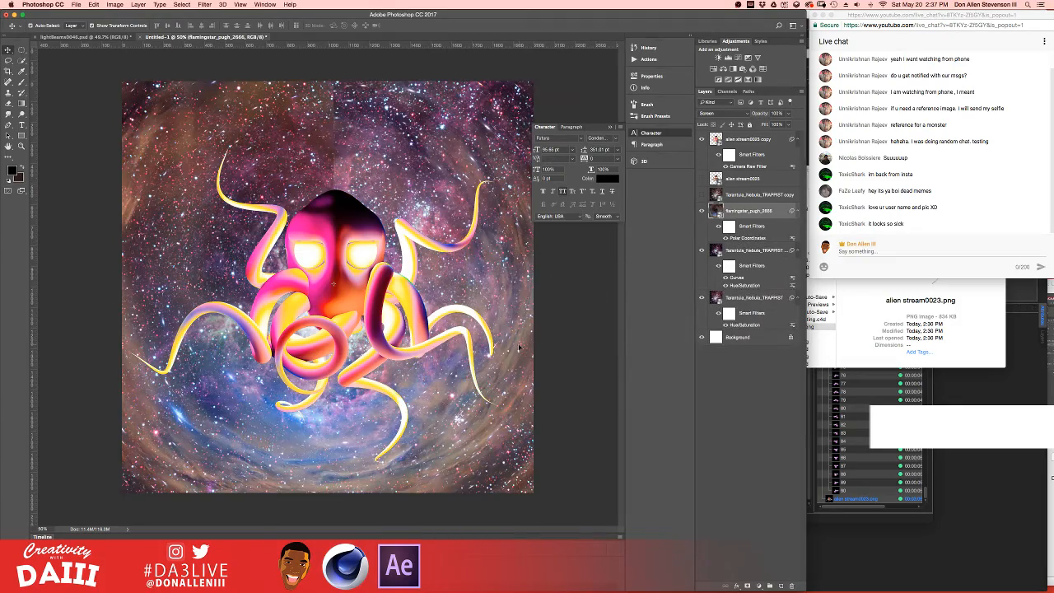
- Scale the flamingstar layer down around its centre to roughly the canvas size
{"action": "left_click_drag", "start_coordinate": [507, 300], "coordinate": [540, 113]}
{"action": "key", "text": "super+minus"}
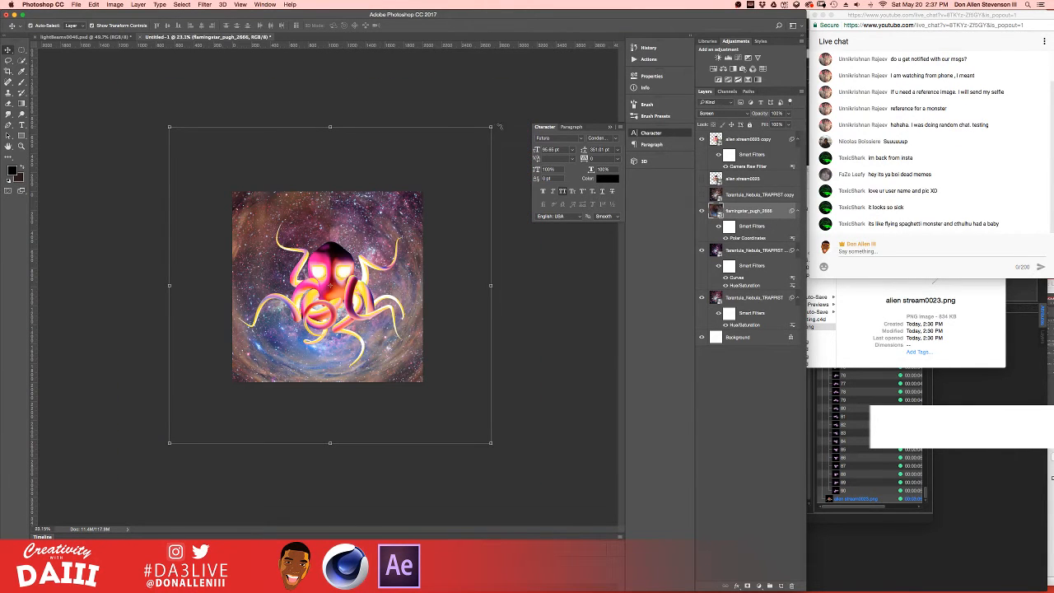
{"action": "left_click_drag", "start_coordinate": [492, 127], "coordinate": [467, 178], "text": "alt+shift"}
{"action": "key", "text": "super+0"}
{"action": "key", "text": "super+0"}
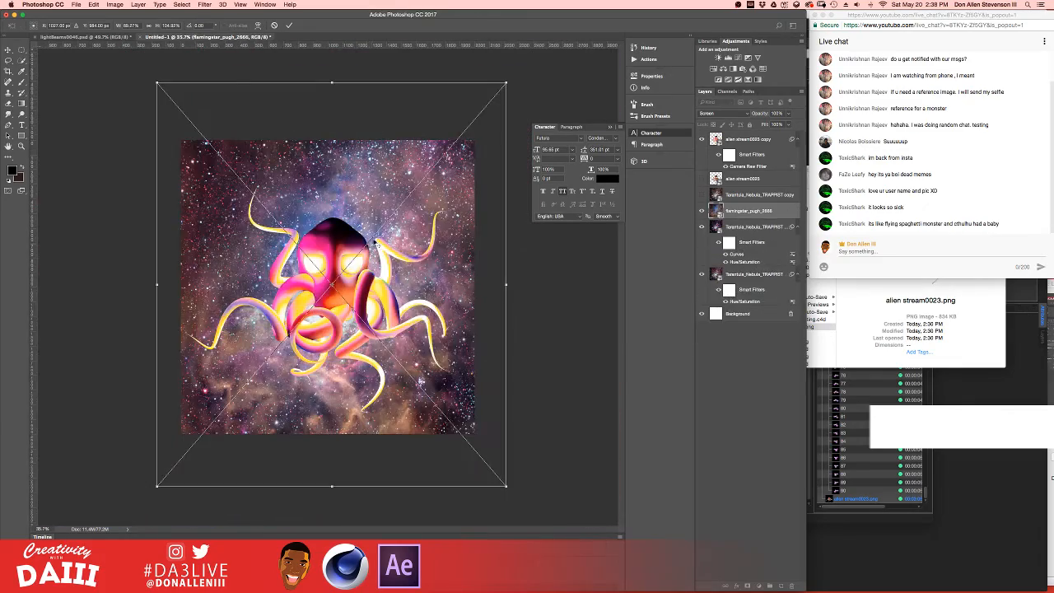
{"action": "left_click_drag", "start_coordinate": [506, 83], "coordinate": [454, 141], "text": "alt+shift"}
{"action": "scroll", "coordinate": [470, 149], "scroll_direction": "down", "scroll_amount": 3, "text": "alt"}
{"action": "key", "text": "Return"}
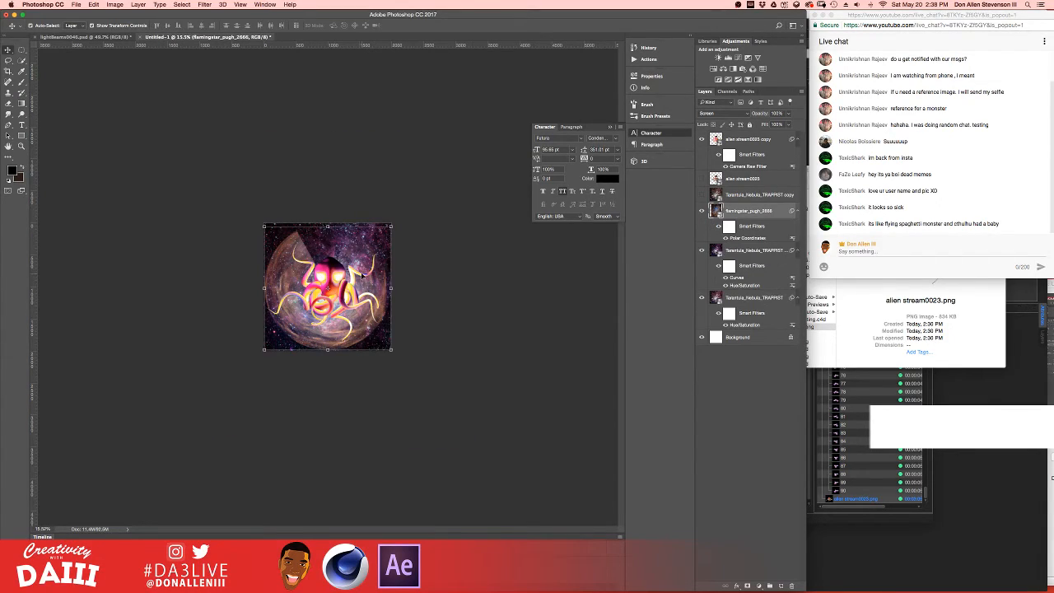
- Turn off the Polar Coordinates smart filter on the flamingstar layer and shrink the layer further around its centre
{"action": "scroll", "coordinate": [354, 277], "scroll_direction": "up", "scroll_amount": 5, "text": "alt"}
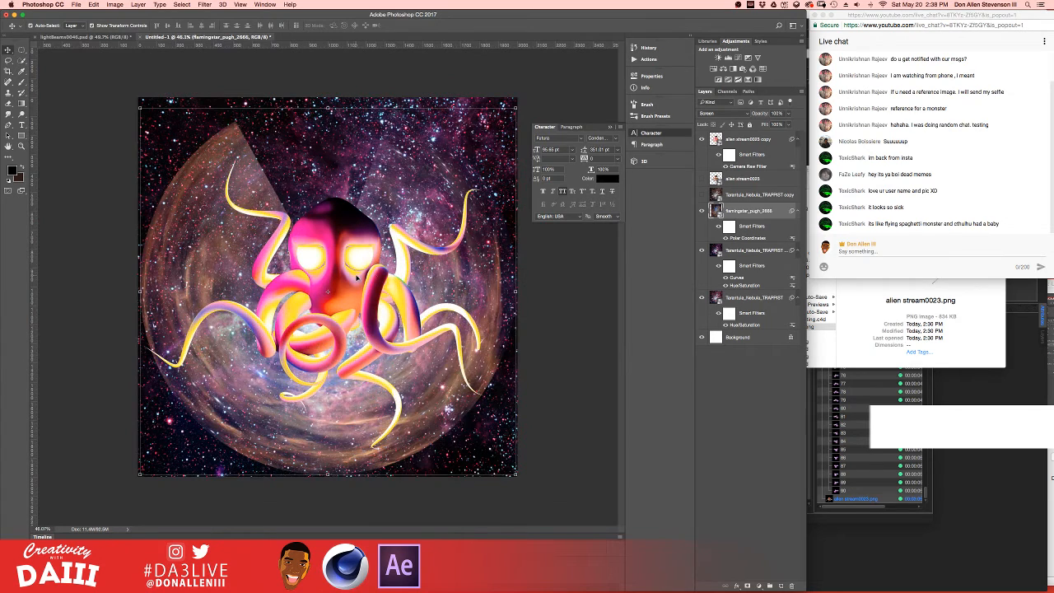
{"action": "left_click", "coordinate": [539, 281]}
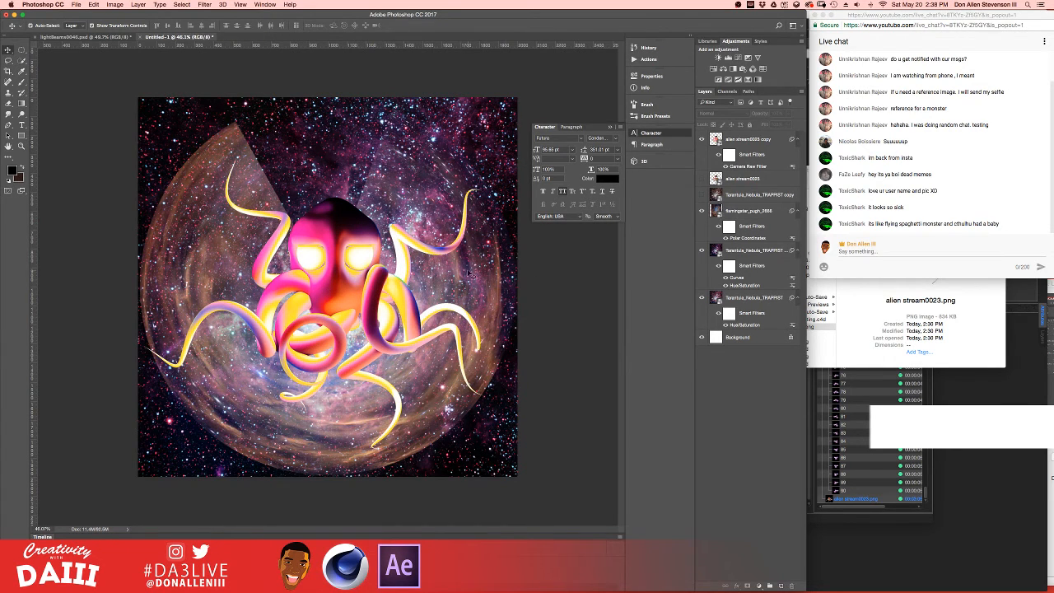
{"action": "left_click", "coordinate": [748, 237]}
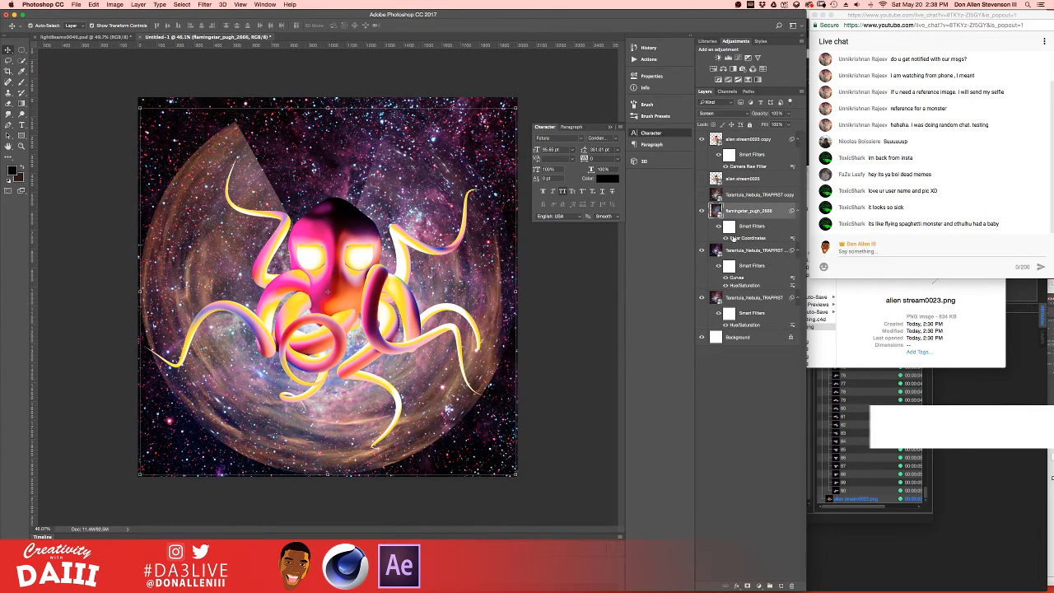
{"action": "left_click", "coordinate": [725, 238]}
{"action": "left_click", "coordinate": [725, 237]}
{"action": "left_click", "coordinate": [725, 238]}
{"action": "left_click", "coordinate": [725, 238]}
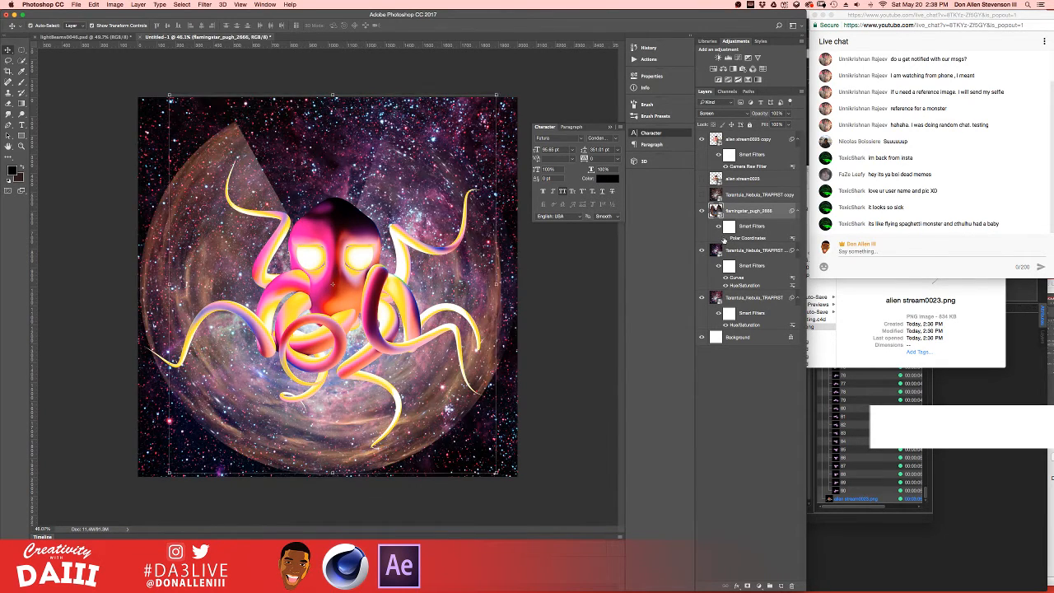
{"action": "left_click", "coordinate": [725, 238]}
{"action": "left_click_drag", "start_coordinate": [499, 94], "coordinate": [475, 118], "text": "alt"}
{"action": "key", "text": "Return"}
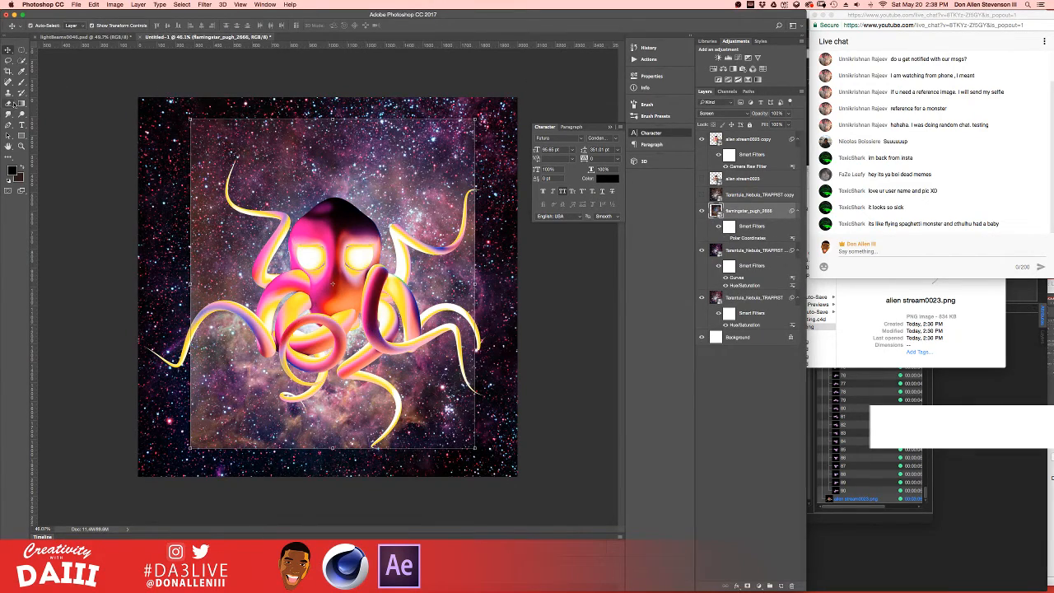
- Choose the Eraser and rasterize the flamingstar smart object layer
{"action": "left_click", "coordinate": [8, 104]}
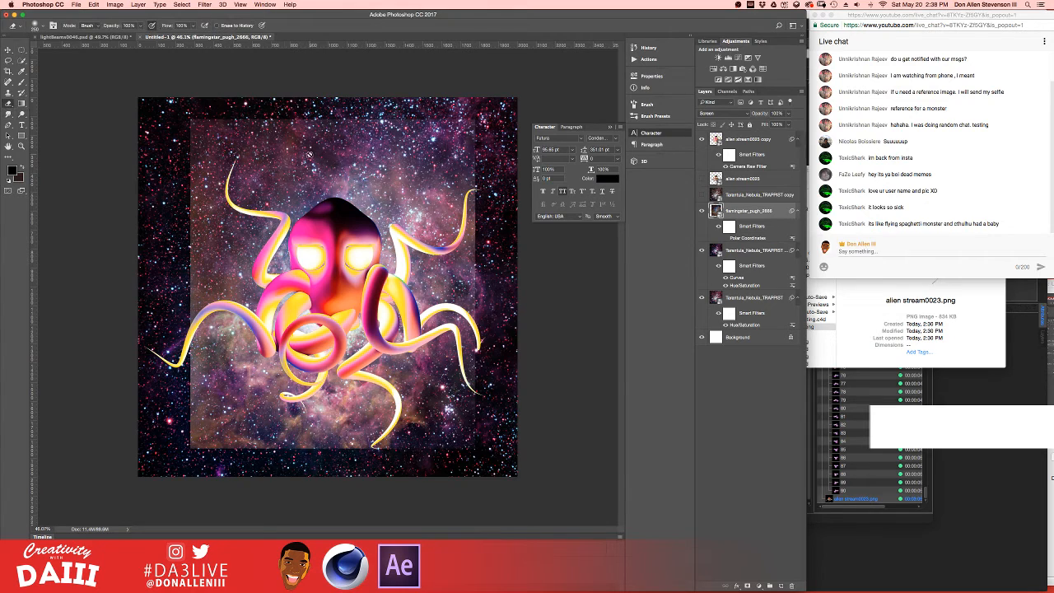
{"action": "left_click", "coordinate": [273, 146]}
{"action": "left_click", "coordinate": [588, 199]}
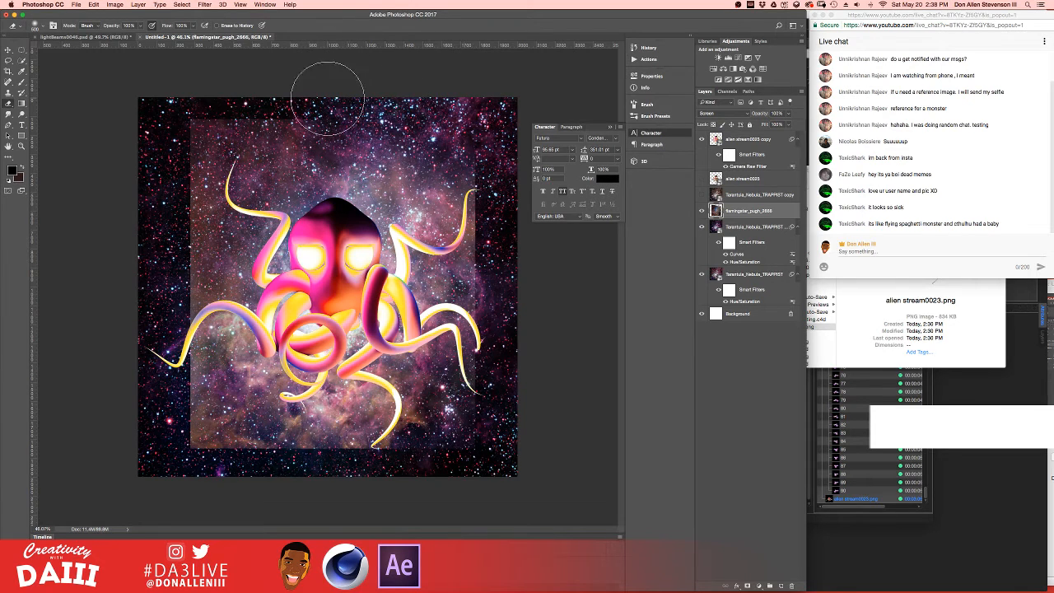
- Erase the flamingstar layer's hard rectangular edges on all sides with a large Eraser brush, blending it into the nebula
{"action": "mouse_move", "coordinate": [208, 86]}
{"action": "left_mouse_down"}
{"action": "mouse_move", "coordinate": [183, 119]}
{"action": "mouse_move", "coordinate": [163, 183]}
{"action": "mouse_move", "coordinate": [194, 251]}
{"action": "mouse_move", "coordinate": [178, 288]}
{"action": "mouse_move", "coordinate": [181, 354]}
{"action": "mouse_move", "coordinate": [205, 394]}
{"action": "mouse_move", "coordinate": [191, 436]}
{"action": "mouse_move", "coordinate": [212, 470]}
{"action": "mouse_move", "coordinate": [235, 449]}
{"action": "mouse_move", "coordinate": [293, 482]}
{"action": "mouse_move", "coordinate": [364, 489]}
{"action": "mouse_move", "coordinate": [347, 467]}
{"action": "mouse_move", "coordinate": [313, 479]}
{"action": "mouse_move", "coordinate": [411, 476]}
{"action": "left_mouse_up"}
{"action": "key", "text": "bracketleft"}
{"action": "key", "text": "bracketleft"}
{"action": "key", "text": "bracketleft"}
{"action": "key", "text": "bracketright"}
{"action": "key", "text": "bracketright"}
{"action": "key", "text": "bracketright"}
{"action": "key", "text": "bracketright"}
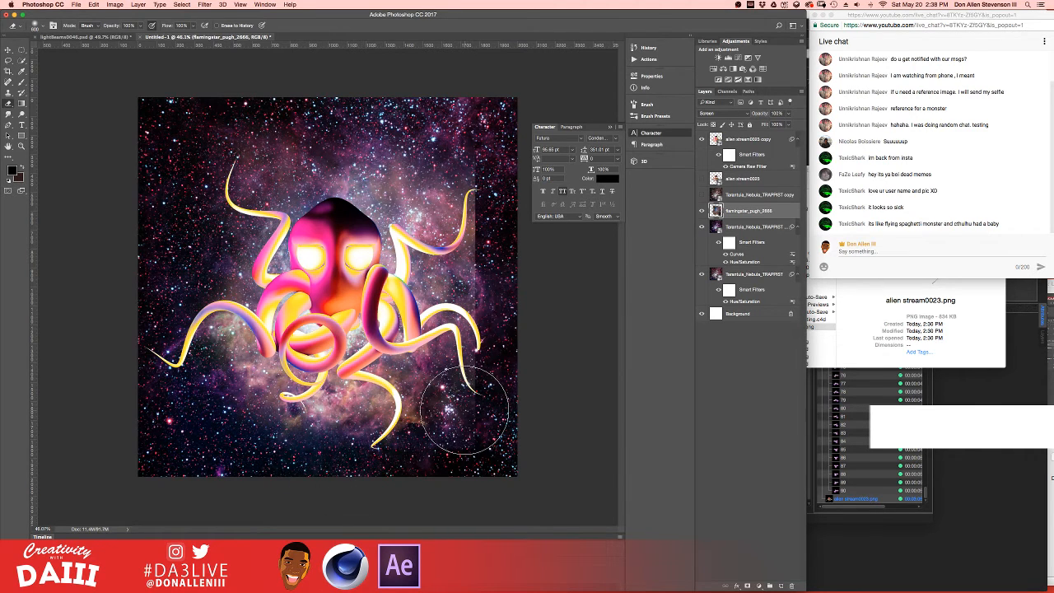
{"action": "mouse_move", "coordinate": [532, 323]}
{"action": "left_mouse_down"}
{"action": "mouse_move", "coordinate": [486, 227]}
{"action": "mouse_move", "coordinate": [527, 201]}
{"action": "mouse_move", "coordinate": [514, 189]}
{"action": "left_mouse_up"}
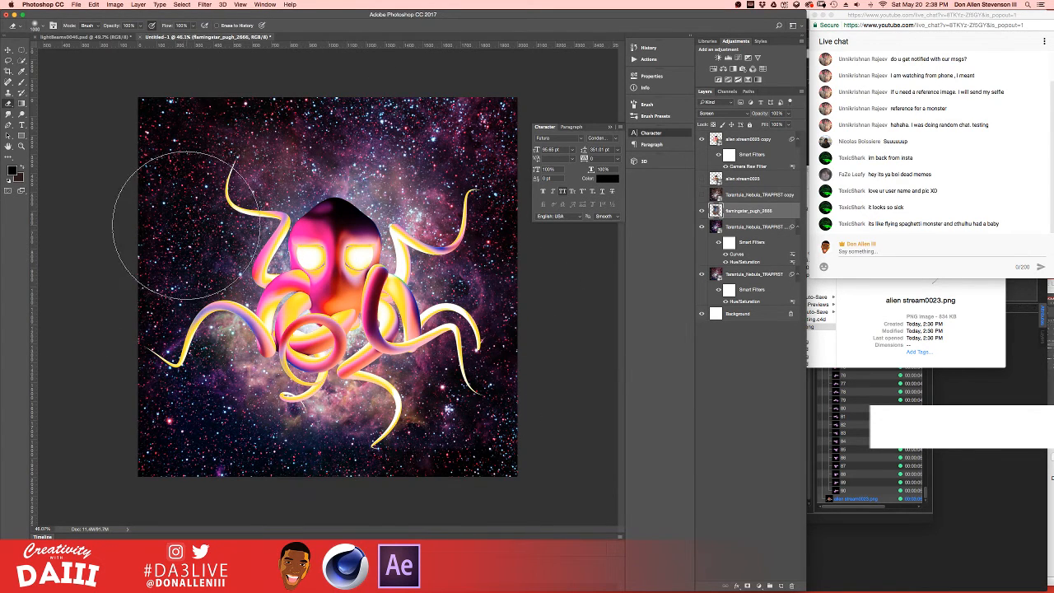
{"action": "key", "text": "v"}
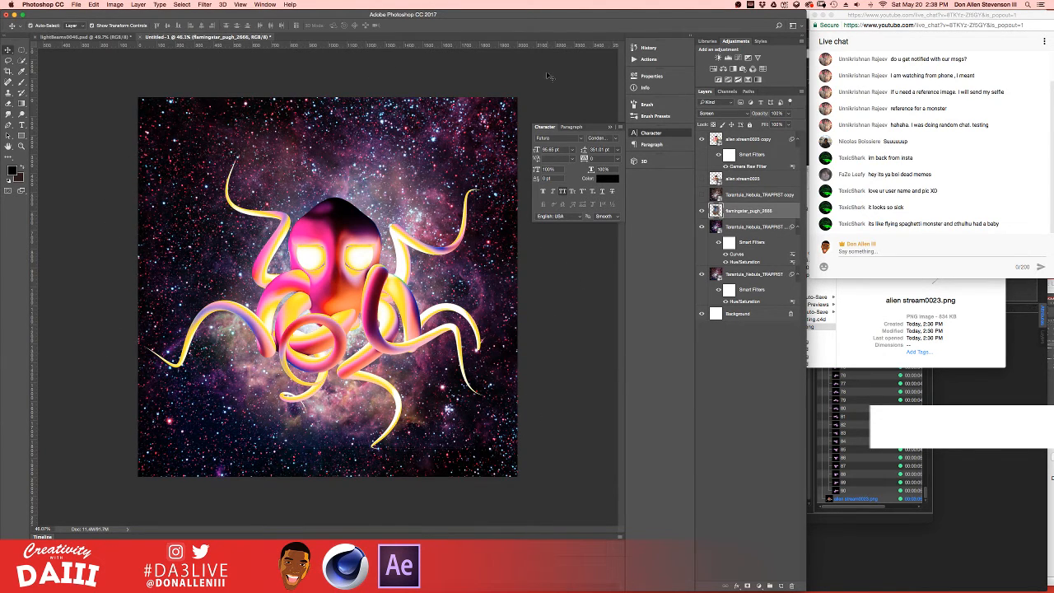
{"action": "left_click", "coordinate": [391, 187]}
- Examine the composite at several zoom levels and compare it with the octopus copy layer hidden and shown
{"action": "scroll", "coordinate": [342, 212], "scroll_direction": "down", "scroll_amount": 5, "text": "alt"}
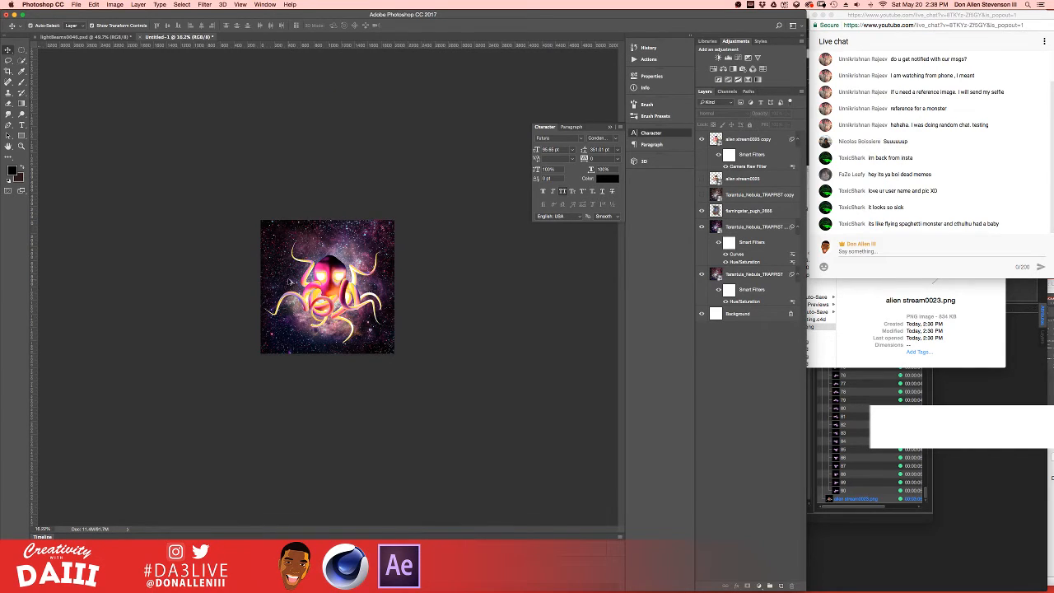
{"action": "scroll", "coordinate": [290, 280], "scroll_direction": "up", "scroll_amount": 5, "text": "alt"}
{"action": "scroll", "coordinate": [327, 261], "scroll_direction": "up", "scroll_amount": 3, "text": "alt"}
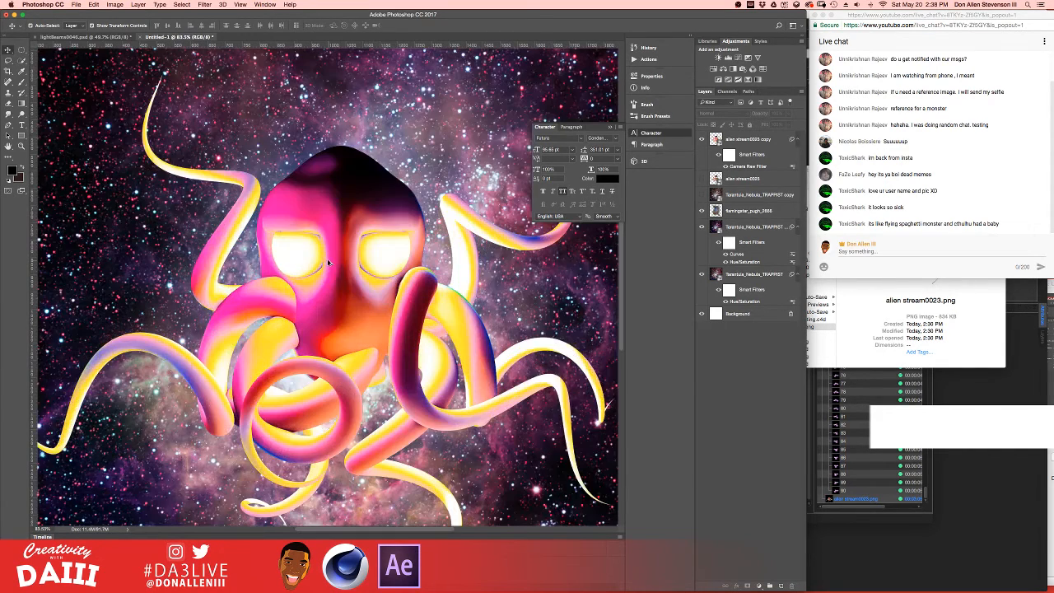
{"action": "scroll", "coordinate": [328, 261], "scroll_direction": "down", "scroll_amount": 2, "text": "alt"}
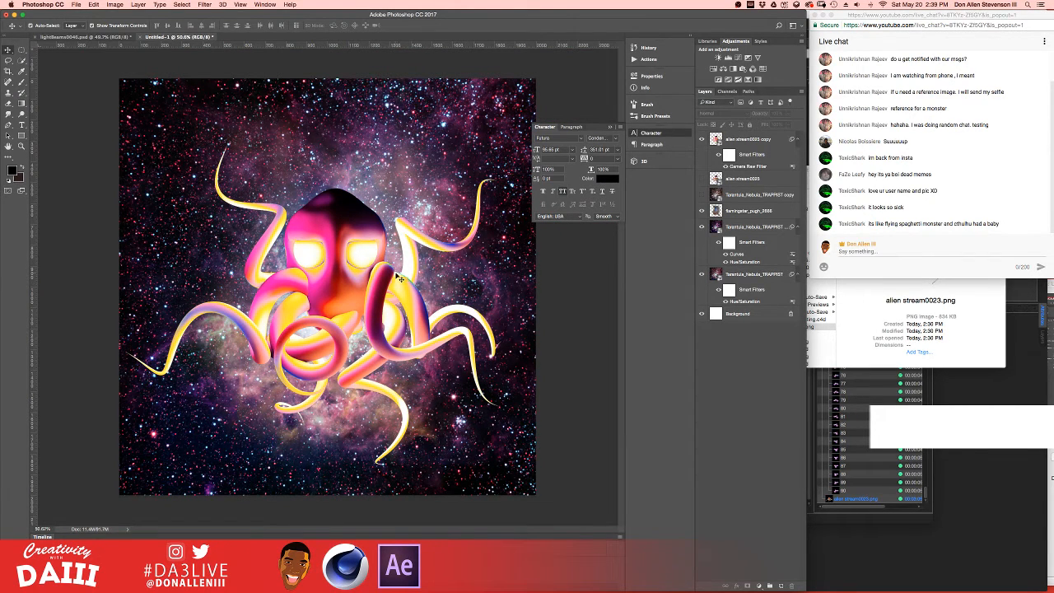
{"action": "left_click_drag", "start_coordinate": [399, 278], "coordinate": [320, 275]}
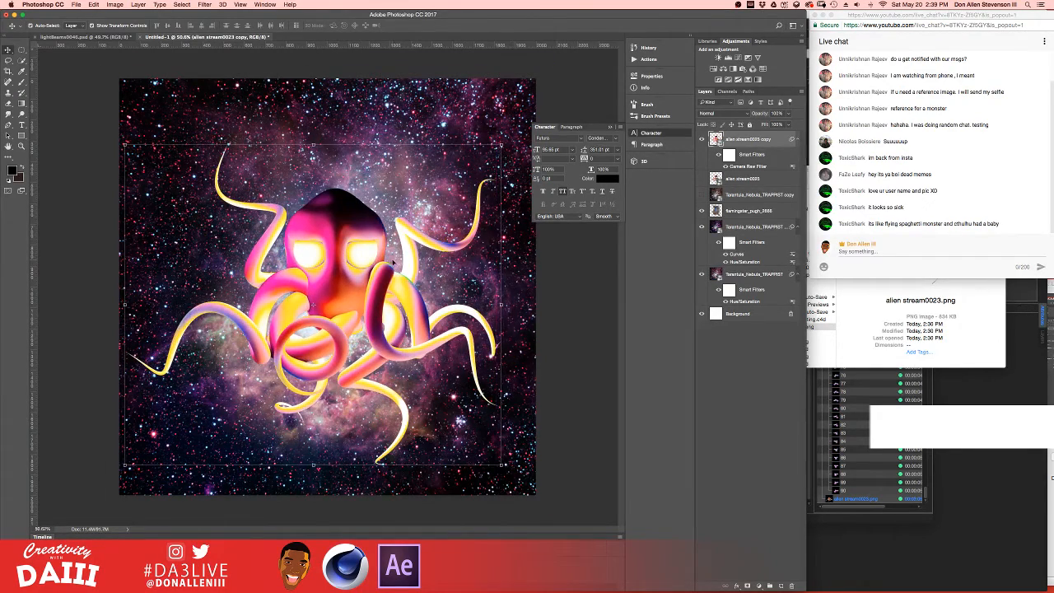
{"action": "left_click", "coordinate": [700, 139]}
{"action": "left_click", "coordinate": [700, 139]}
{"action": "left_click", "coordinate": [701, 139]}
{"action": "left_click", "coordinate": [700, 139]}
{"action": "left_click", "coordinate": [700, 139]}
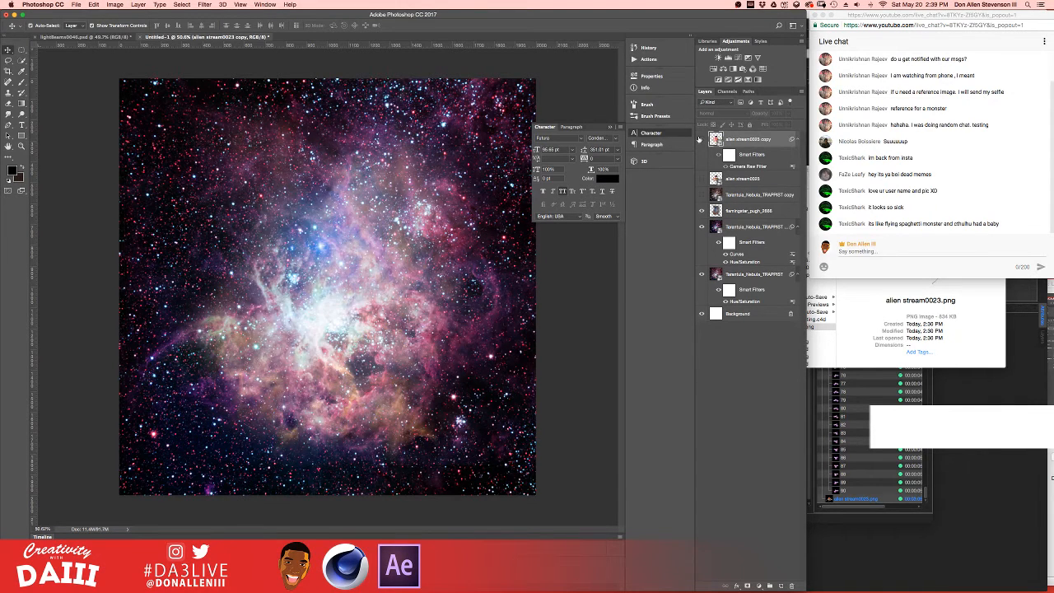
{"action": "left_click", "coordinate": [701, 139]}
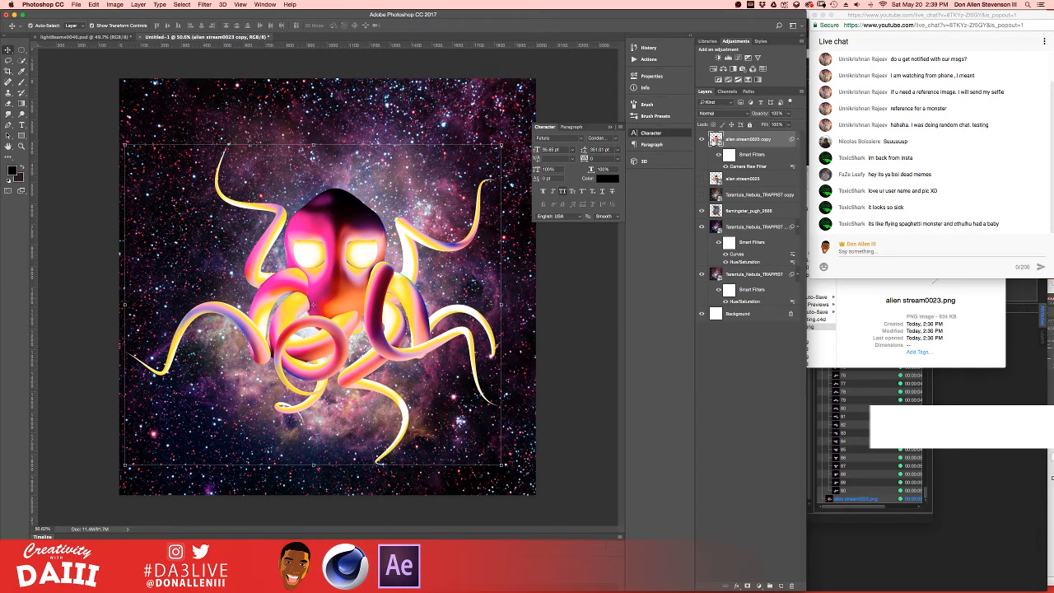
- Toggle the octopus copy layer's visibility repeatedly to judge the nebula background with and without it
{"action": "left_click", "coordinate": [701, 140]}
{"action": "left_click", "coordinate": [701, 140]}
{"action": "left_click", "coordinate": [701, 140]}
{"action": "left_click", "coordinate": [702, 140]}
{"action": "left_click", "coordinate": [701, 140]}
{"action": "left_click", "coordinate": [702, 140]}
- Duplicate the octopus copy layer and place the duplicate directly above the Background layer as a backup
{"action": "key", "text": "super+j"}
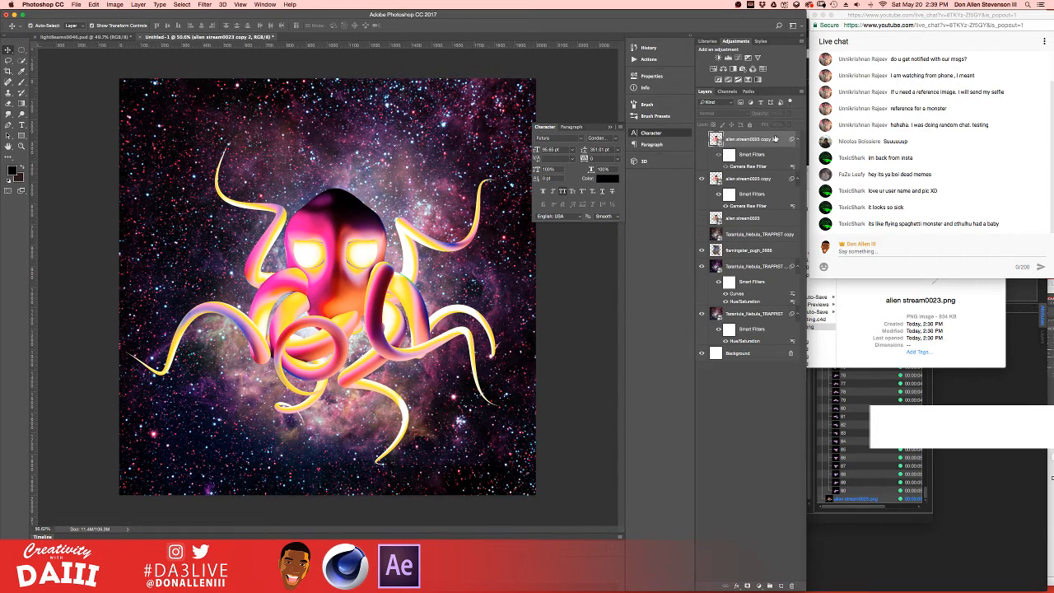
{"action": "left_click_drag", "start_coordinate": [773, 139], "coordinate": [759, 333]}
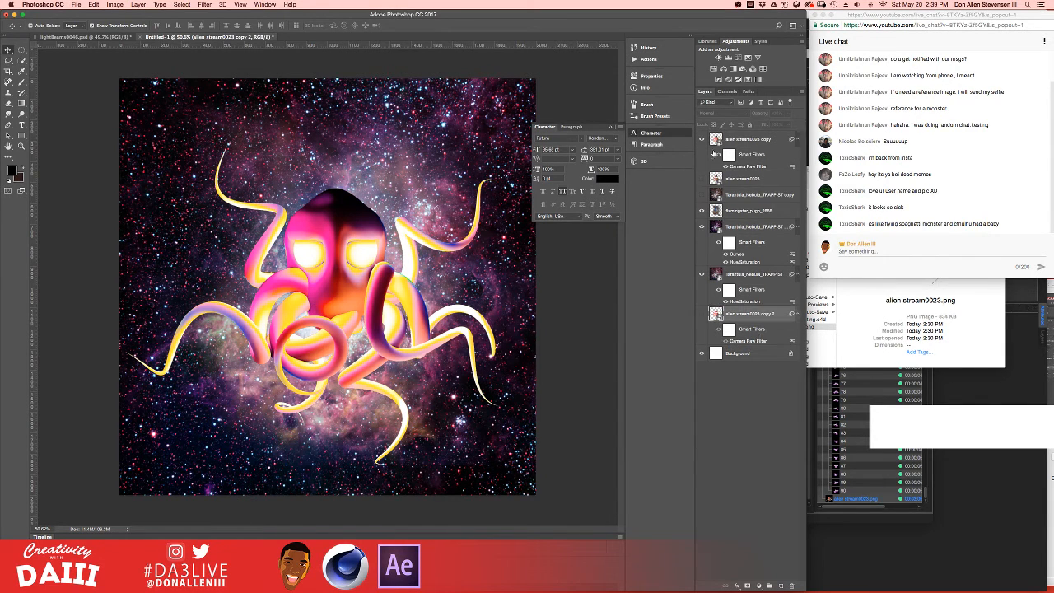
- Select the upper octopus copy layer and choose the standard Eraser tool
{"action": "left_click", "coordinate": [731, 140]}
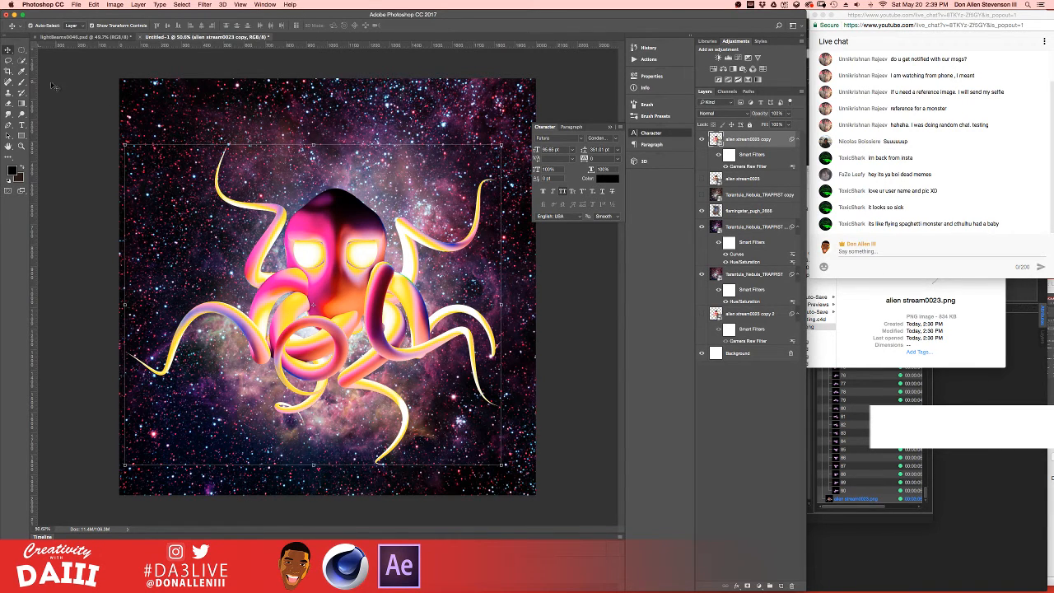
{"action": "left_click", "coordinate": [9, 102]}
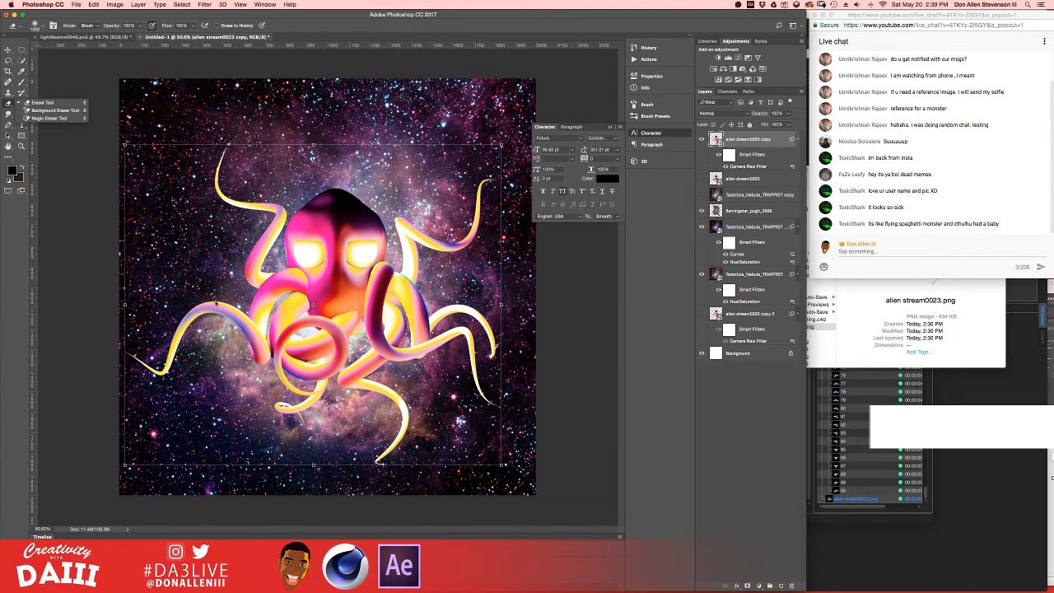
{"action": "left_click", "coordinate": [41, 102]}
- Rasterize the octopus copy, try erasing its lower-left tentacle with a smaller round brush, and undo back to the smart object
{"action": "left_click", "coordinate": [277, 200]}
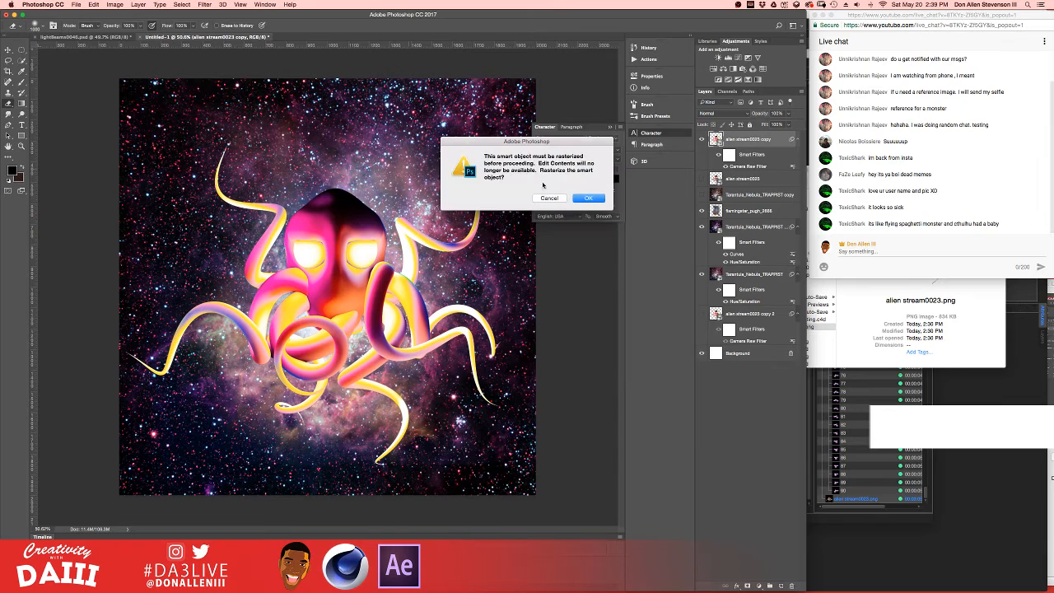
{"action": "left_click", "coordinate": [589, 200]}
{"action": "key", "text": "bracketleft"}
{"action": "key", "text": "bracketleft"}
{"action": "key", "text": "bracketleft"}
{"action": "key", "text": "bracketleft"}
{"action": "key", "text": "bracketleft"}
{"action": "key", "text": "bracketleft"}
{"action": "key", "text": "bracketleft"}
{"action": "key", "text": "bracketleft"}
{"action": "key", "text": "bracketleft"}
{"action": "key", "text": "bracketleft"}
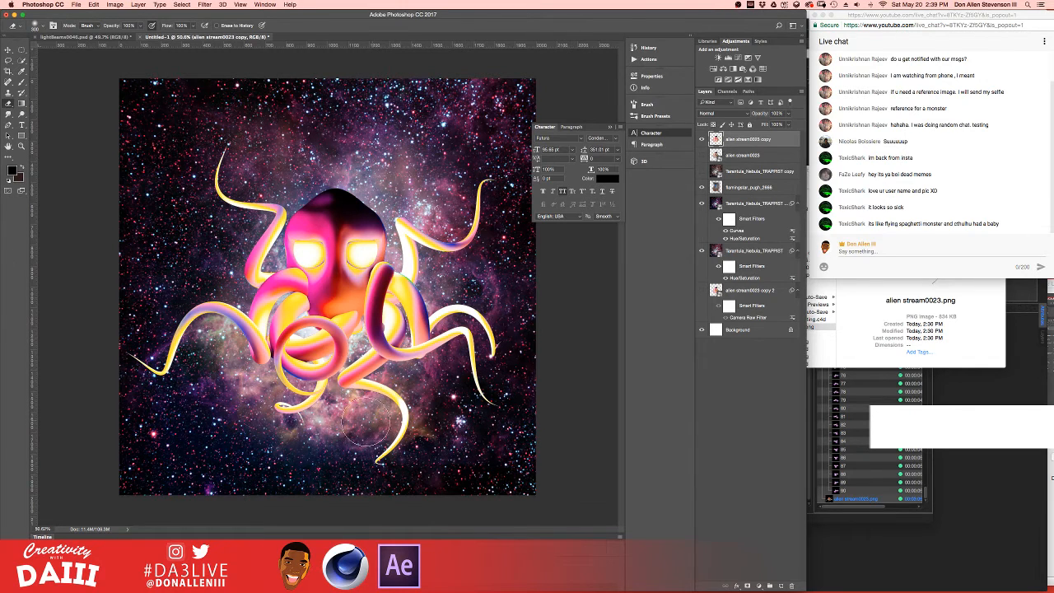
{"action": "mouse_move", "coordinate": [212, 318]}
{"action": "left_mouse_down"}
{"action": "mouse_move", "coordinate": [202, 354]}
{"action": "mouse_move", "coordinate": [165, 316]}
{"action": "mouse_move", "coordinate": [140, 395]}
{"action": "mouse_move", "coordinate": [144, 363]}
{"action": "mouse_move", "coordinate": [202, 342]}
{"action": "left_mouse_up"}
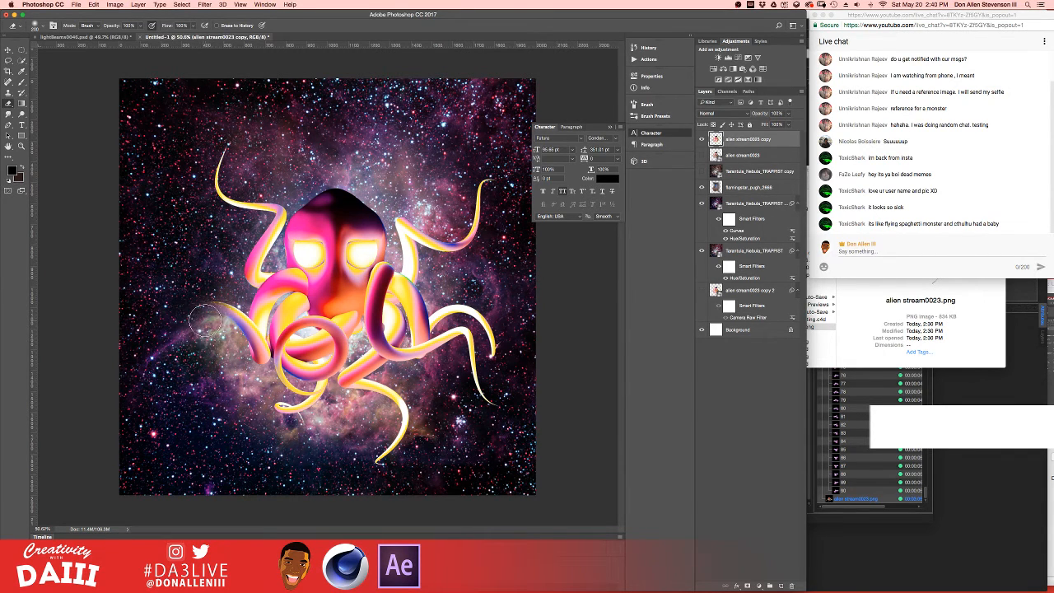
{"action": "key", "text": "super+z"}
{"action": "key", "text": "super+alt+z"}
{"action": "key", "text": "super+alt+z"}
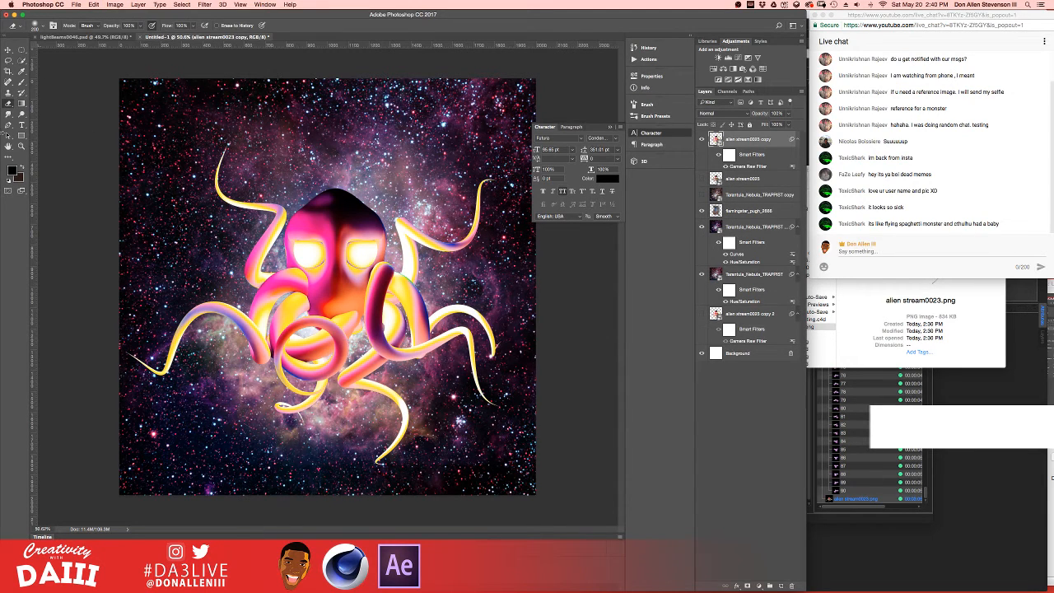
- Switch the Eraser to a textured brush preset and rasterize the octopus copy smart object
{"action": "left_click", "coordinate": [36, 27]}
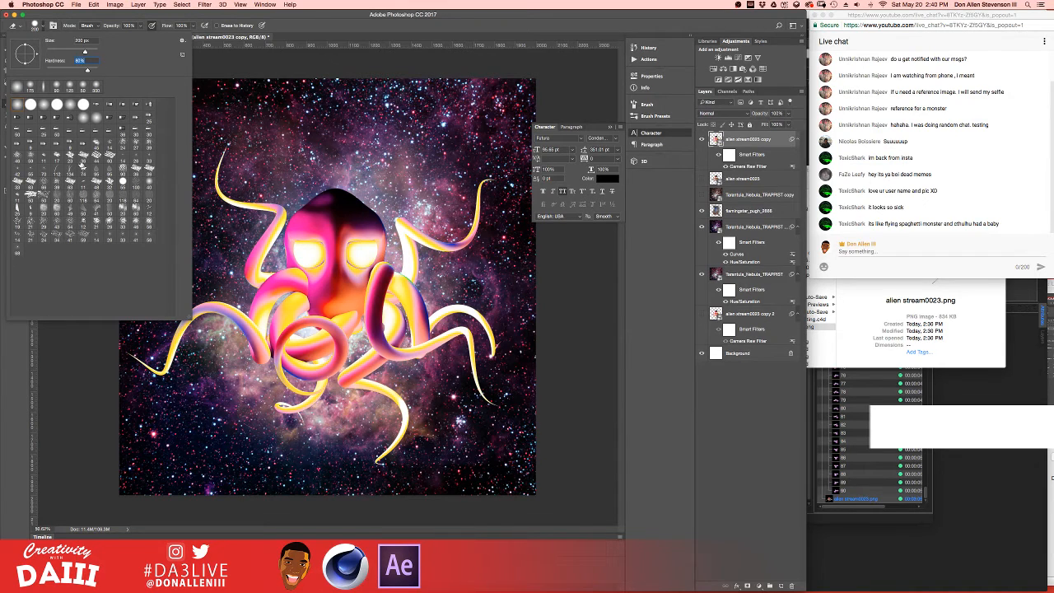
{"action": "left_click", "coordinate": [77, 123]}
{"action": "left_click", "coordinate": [290, 120]}
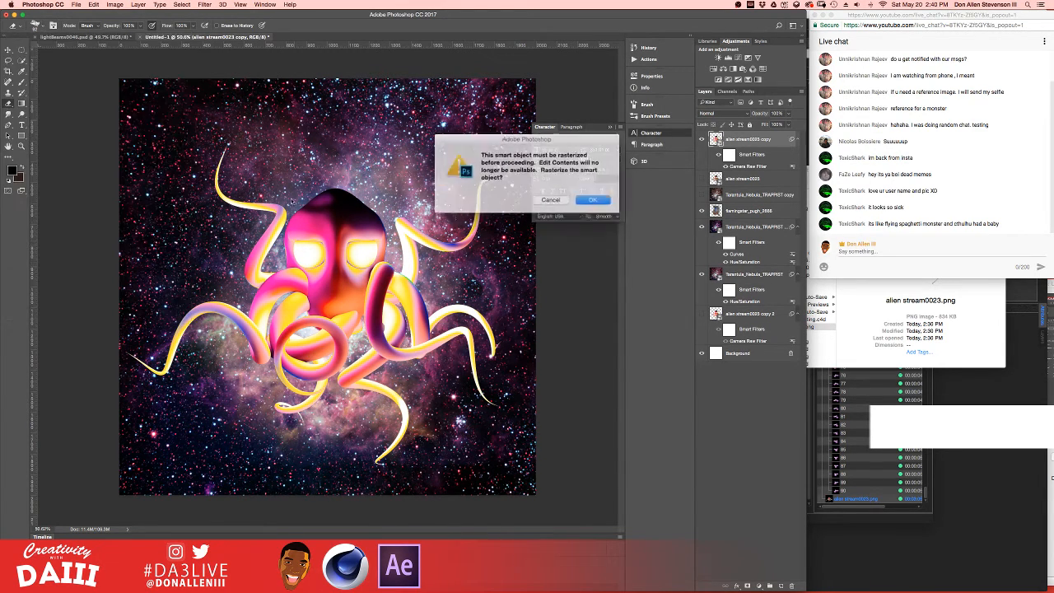
{"action": "left_click", "coordinate": [588, 198]}
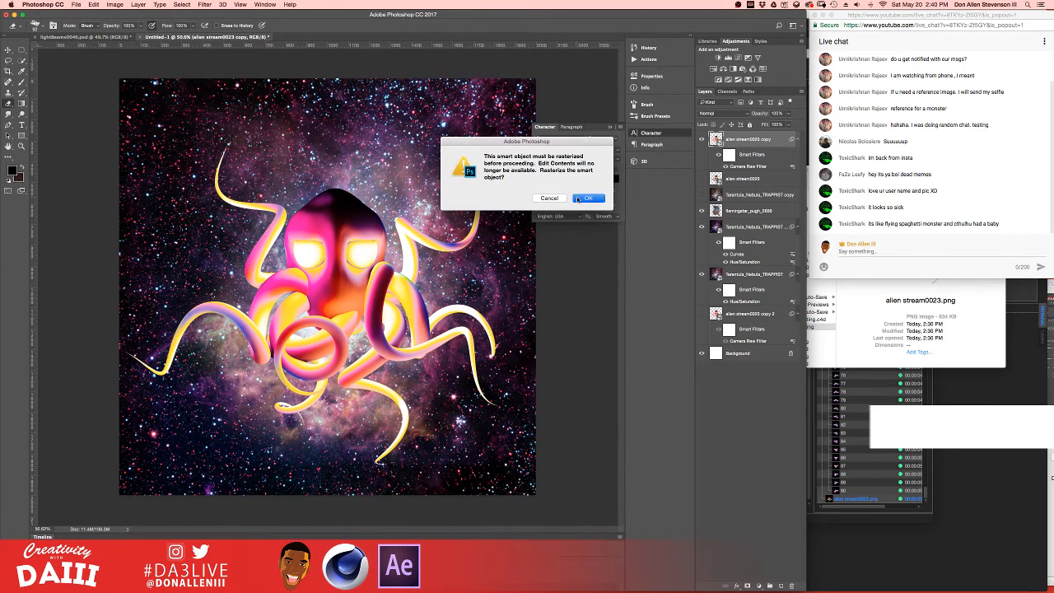
- Erase the outer part of the lower-left tentacle and the curling end of the bottom tentacle with the textured brush
{"action": "mouse_move", "coordinate": [169, 354]}
{"action": "left_mouse_down"}
{"action": "mouse_move", "coordinate": [180, 365]}
{"action": "mouse_move", "coordinate": [141, 338]}
{"action": "mouse_move", "coordinate": [130, 384]}
{"action": "left_mouse_up"}
{"action": "mouse_move", "coordinate": [185, 303]}
{"action": "left_mouse_down"}
{"action": "mouse_move", "coordinate": [176, 341]}
{"action": "mouse_move", "coordinate": [187, 313]}
{"action": "mouse_move", "coordinate": [200, 337]}
{"action": "mouse_move", "coordinate": [199, 301]}
{"action": "mouse_move", "coordinate": [214, 324]}
{"action": "mouse_move", "coordinate": [202, 298]}
{"action": "mouse_move", "coordinate": [220, 293]}
{"action": "mouse_move", "coordinate": [229, 328]}
{"action": "mouse_move", "coordinate": [224, 292]}
{"action": "mouse_move", "coordinate": [218, 310]}
{"action": "left_mouse_up"}
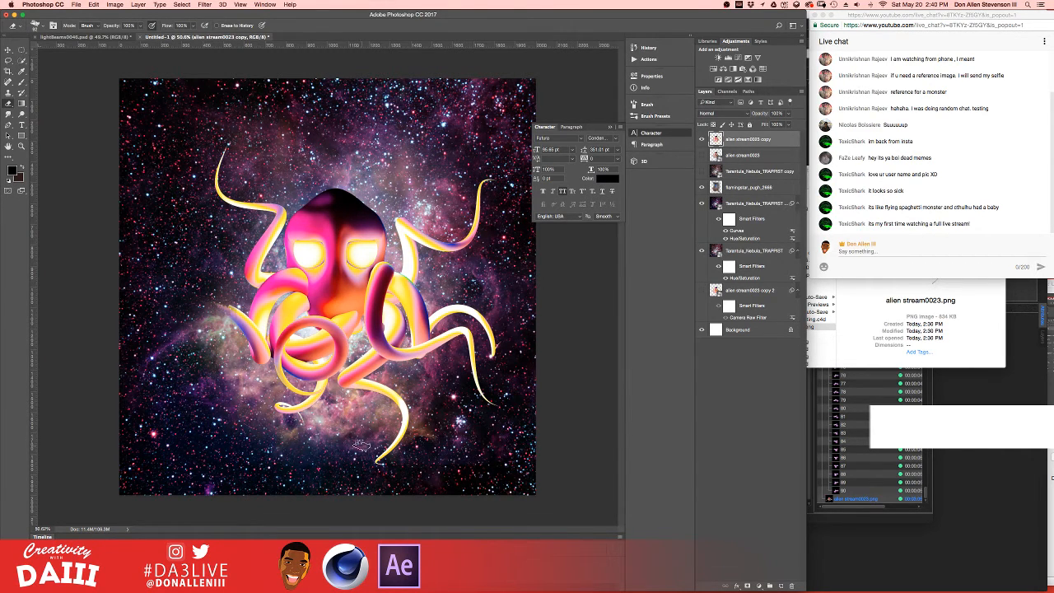
{"action": "left_click_drag", "start_coordinate": [377, 459], "coordinate": [416, 430]}
{"action": "left_click_drag", "start_coordinate": [407, 406], "coordinate": [395, 407]}
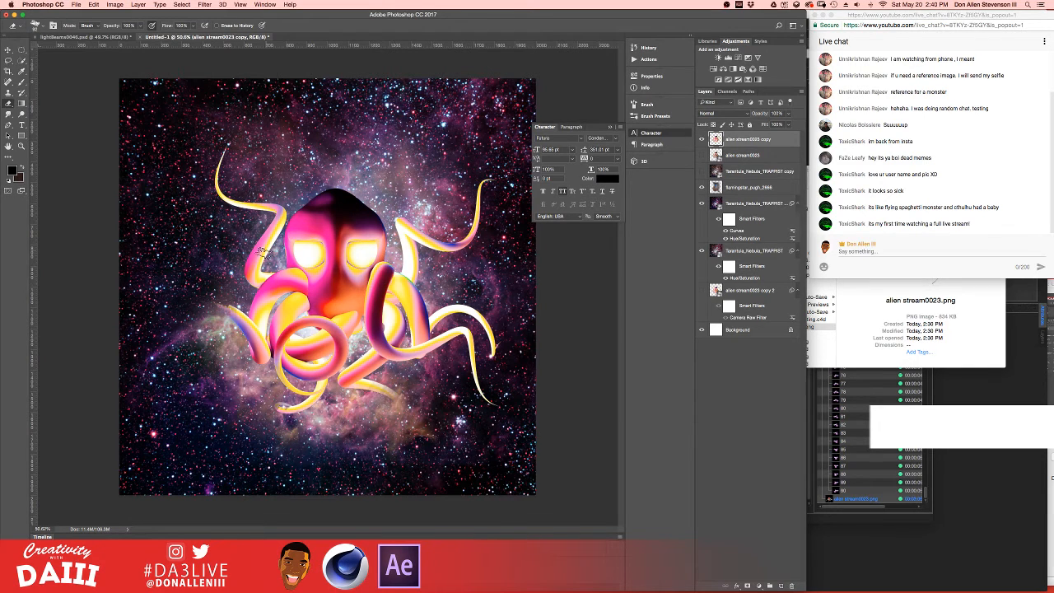
- Try erasing the top of the octopus head and the lower-right tentacle with the textured brush, undoing each attempt
{"action": "mouse_move", "coordinate": [333, 186]}
{"action": "left_mouse_down"}
{"action": "mouse_move", "coordinate": [305, 196]}
{"action": "mouse_move", "coordinate": [372, 197]}
{"action": "mouse_move", "coordinate": [330, 210]}
{"action": "mouse_move", "coordinate": [344, 212]}
{"action": "mouse_move", "coordinate": [305, 200]}
{"action": "mouse_move", "coordinate": [362, 202]}
{"action": "mouse_move", "coordinate": [330, 186]}
{"action": "mouse_move", "coordinate": [306, 198]}
{"action": "mouse_move", "coordinate": [325, 194]}
{"action": "left_mouse_up"}
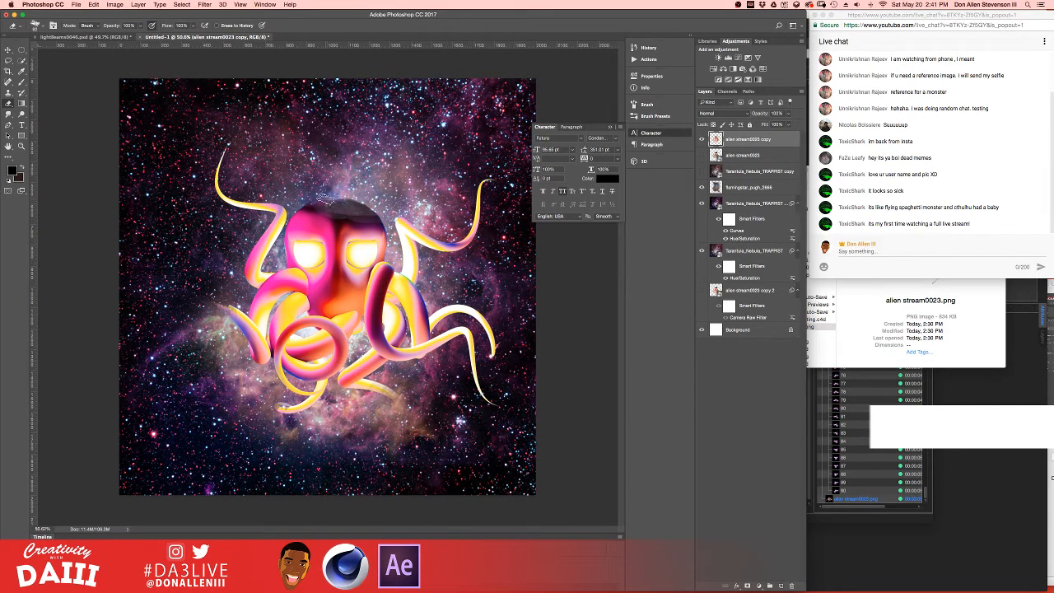
{"action": "key", "text": "super+z"}
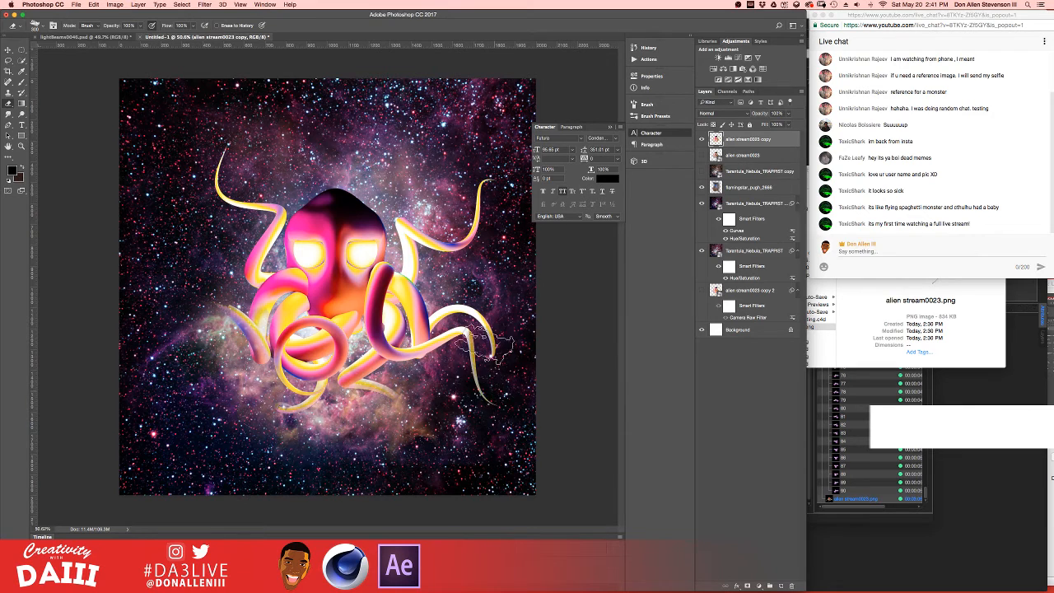
{"action": "left_click_drag", "start_coordinate": [484, 342], "coordinate": [491, 387]}
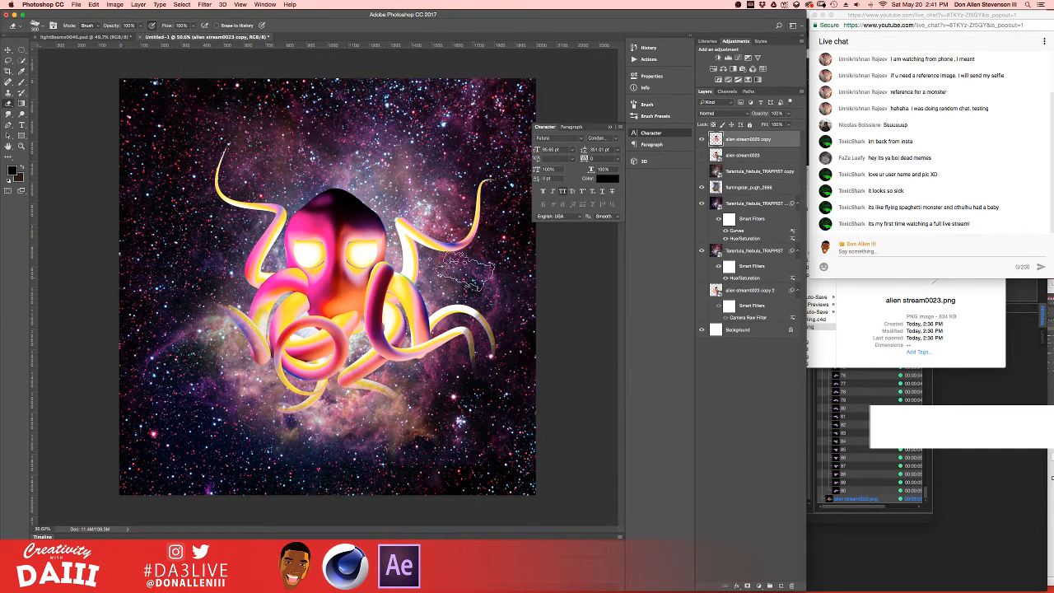
{"action": "key", "text": "super+z"}
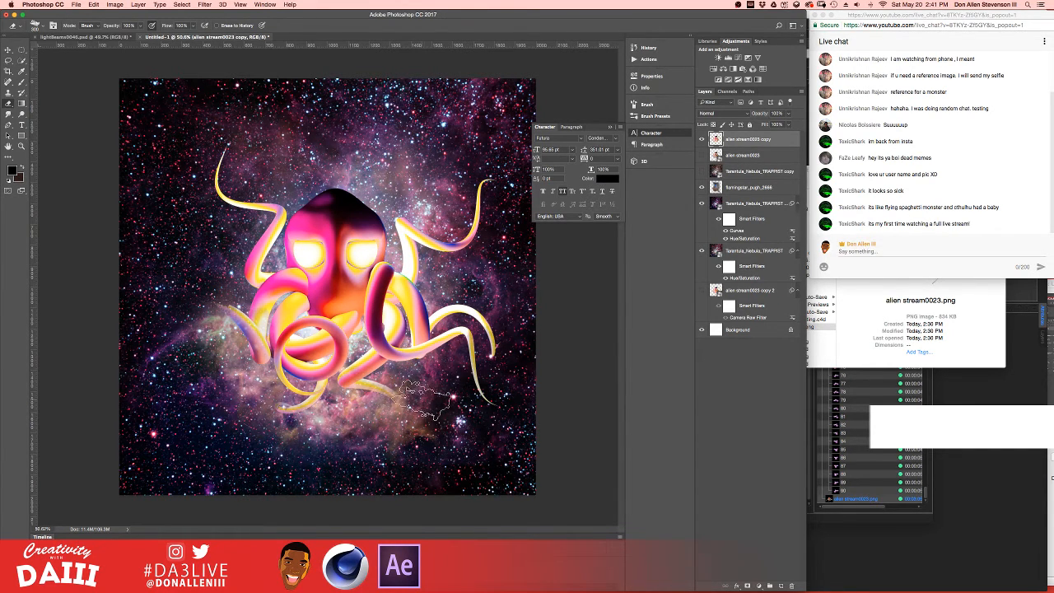
- Fade the tips of the lower-right tentacles and the remaining bottom strand with the textured Eraser, and return to the Move tool
{"action": "left_click", "coordinate": [473, 390]}
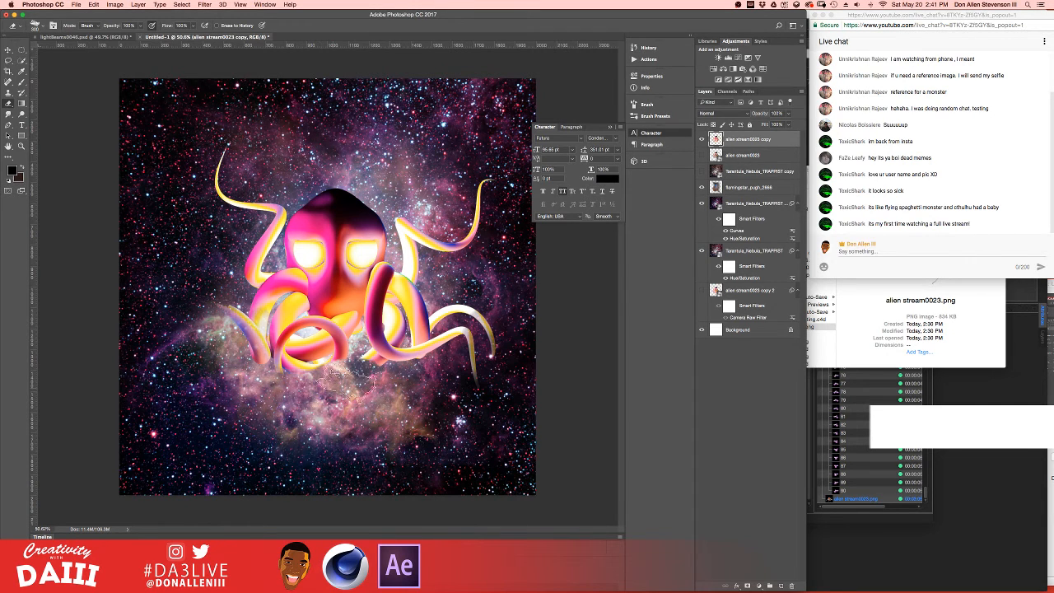
{"action": "mouse_move", "coordinate": [347, 379]}
{"action": "left_mouse_down"}
{"action": "mouse_move", "coordinate": [301, 372]}
{"action": "mouse_move", "coordinate": [288, 395]}
{"action": "mouse_move", "coordinate": [325, 405]}
{"action": "mouse_move", "coordinate": [330, 385]}
{"action": "mouse_move", "coordinate": [378, 393]}
{"action": "mouse_move", "coordinate": [376, 419]}
{"action": "mouse_move", "coordinate": [387, 399]}
{"action": "mouse_move", "coordinate": [370, 386]}
{"action": "left_mouse_up"}
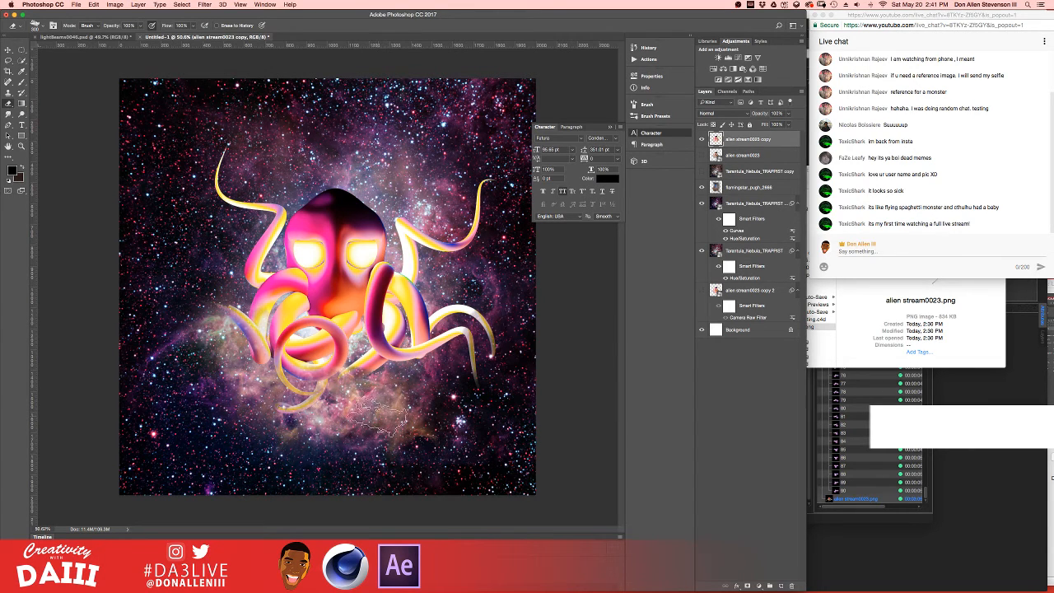
{"action": "key", "text": "p"}
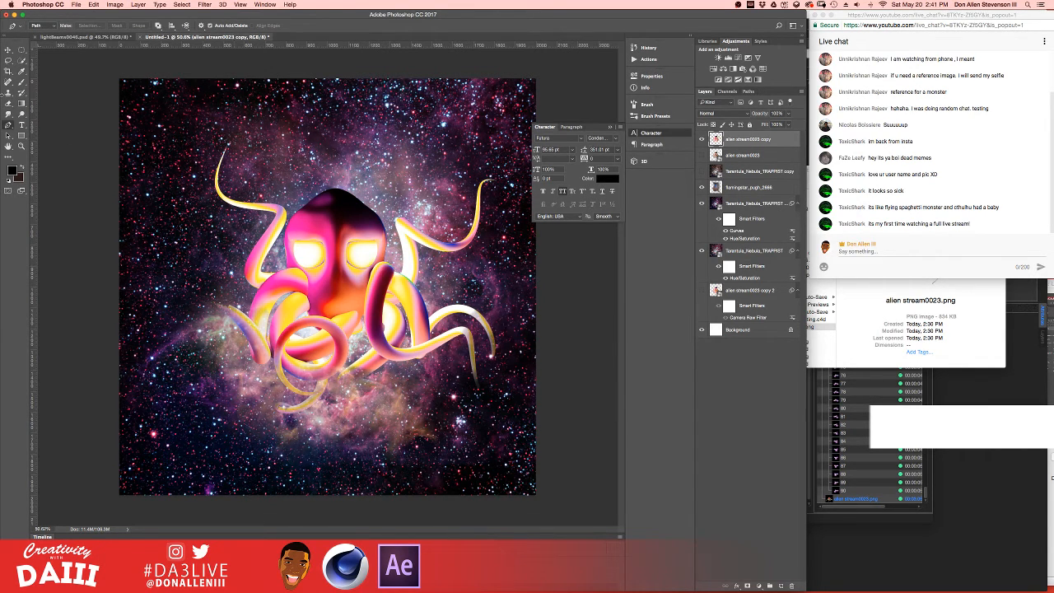
{"action": "key", "text": "e"}
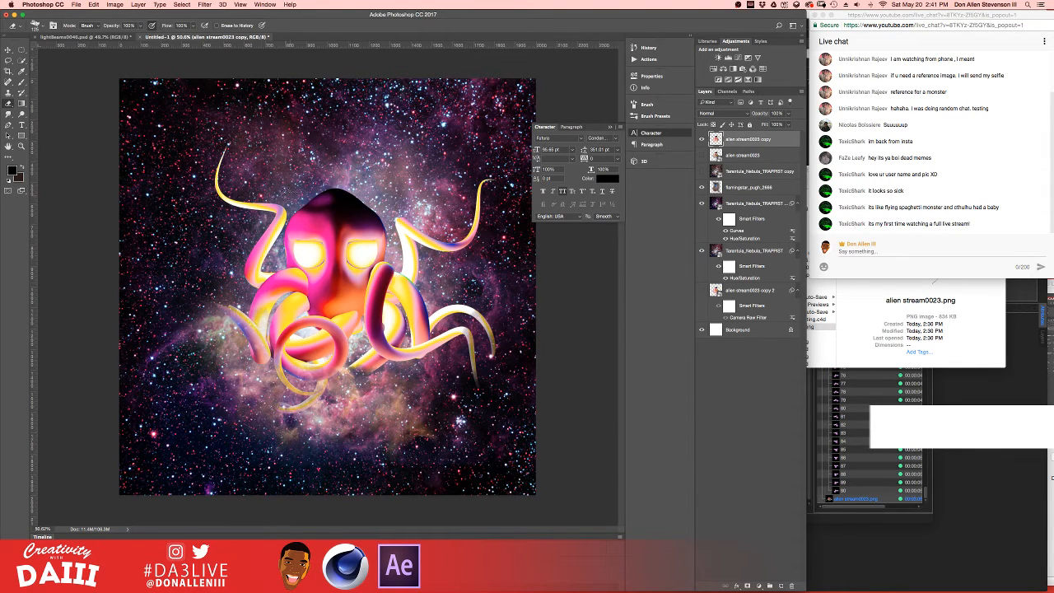
{"action": "key", "text": "v"}
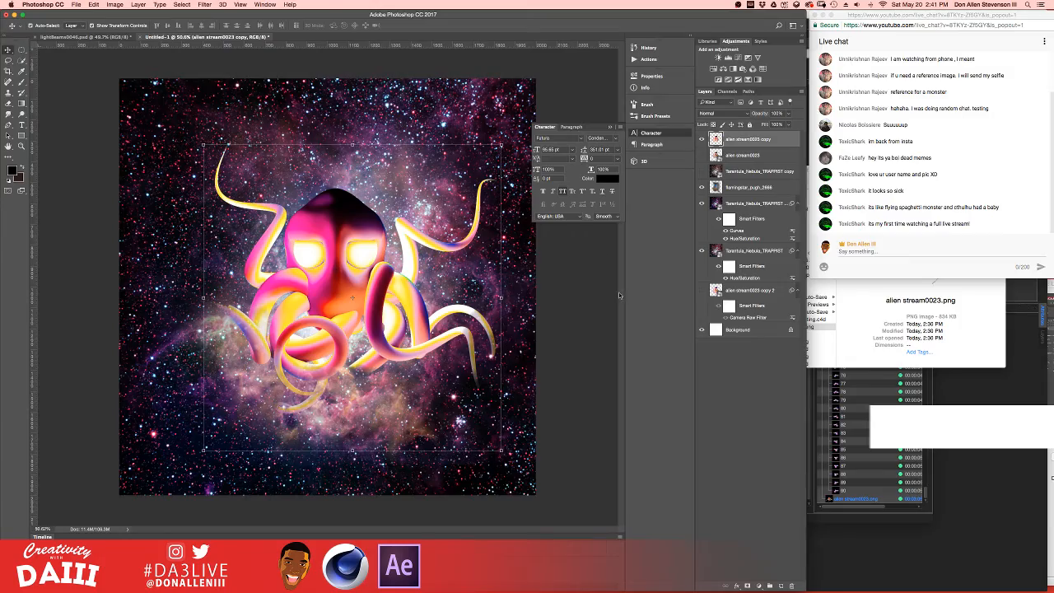
- Place the field-clouds-sky-earth-46160 image from the desktop so that its sky covers the lower half of the canvas
{"action": "key", "text": "F11"}
{"action": "left_click_drag", "start_coordinate": [939, 306], "coordinate": [462, 200]}
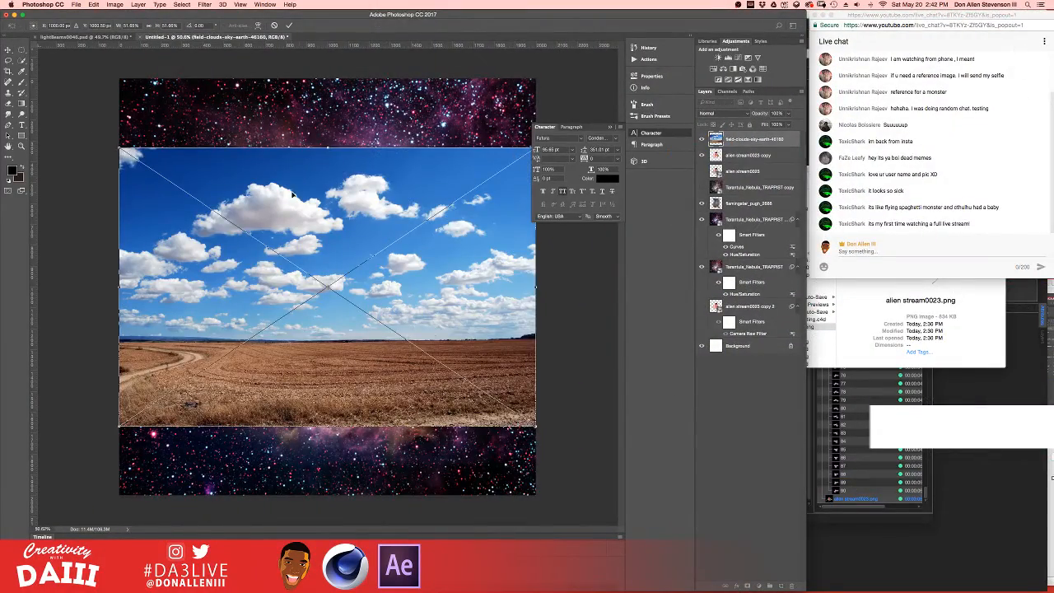
{"action": "left_click_drag", "start_coordinate": [292, 195], "coordinate": [292, 349]}
{"action": "key", "text": "Return"}
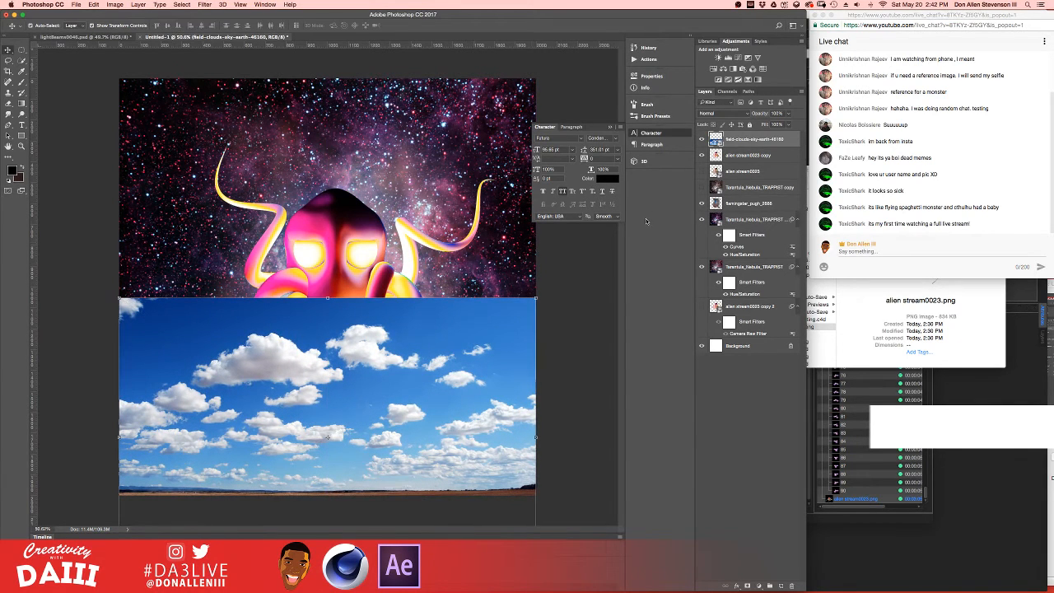
- Try the Screen, Overlay and Soft Light blend modes on the sky image and shift it slightly downward
{"action": "left_click", "coordinate": [719, 115]}
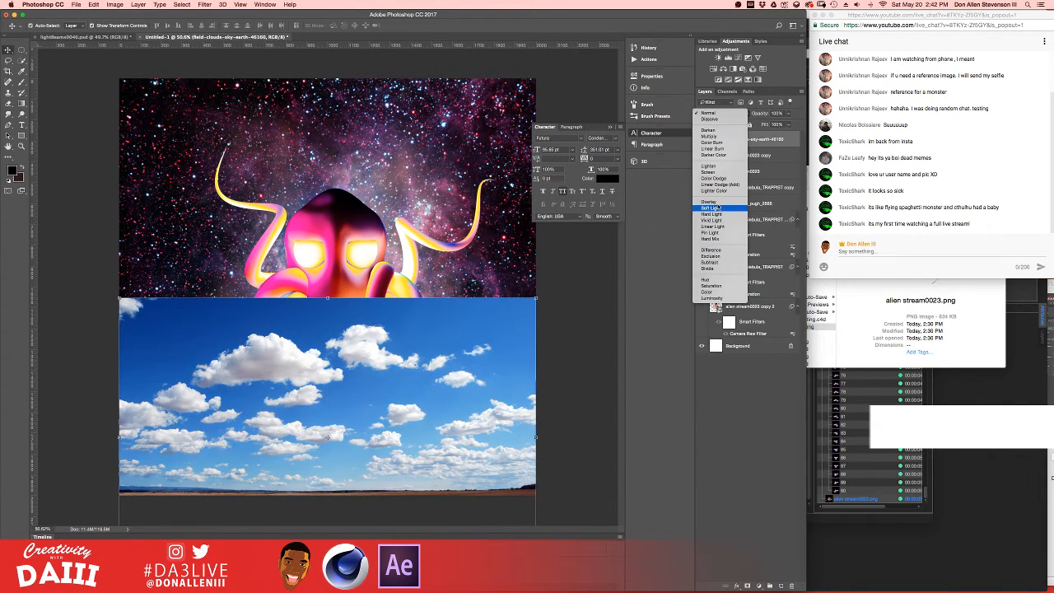
{"action": "left_click", "coordinate": [712, 172]}
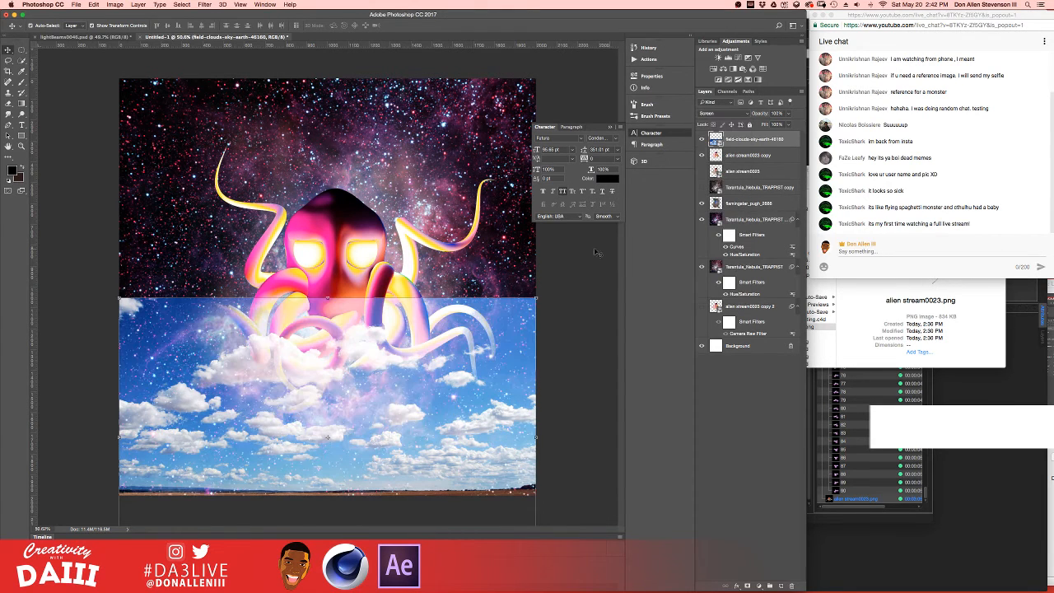
{"action": "left_click", "coordinate": [718, 114]}
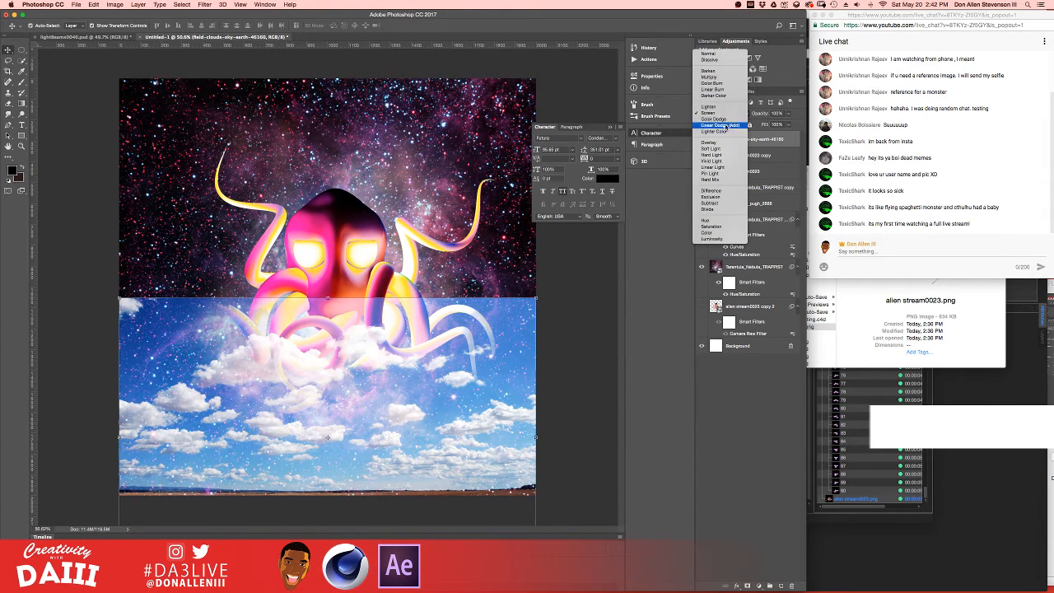
{"action": "left_click", "coordinate": [721, 142]}
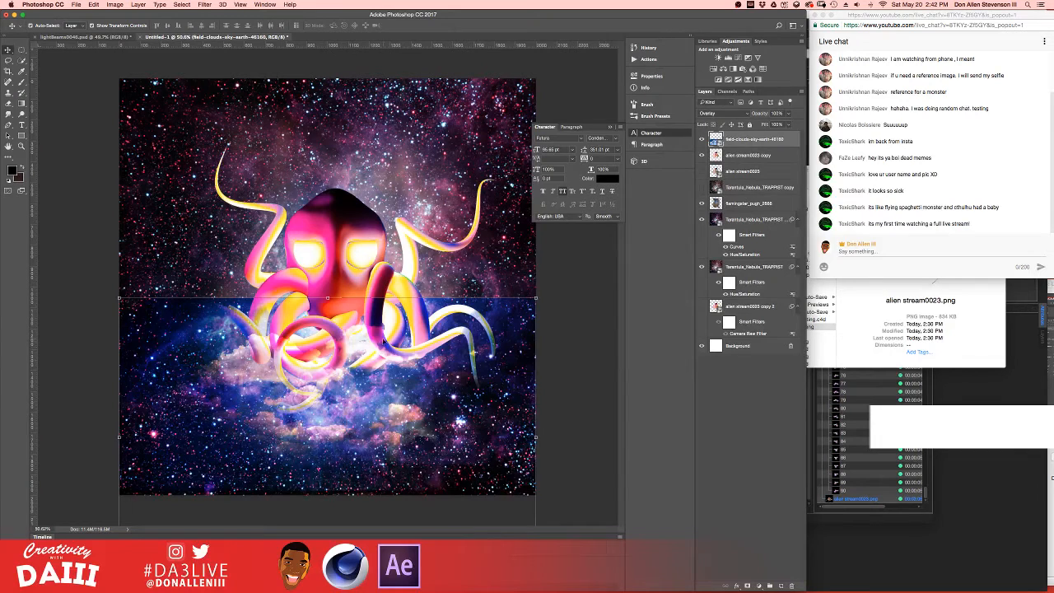
{"action": "mouse_move", "coordinate": [381, 340]}
{"action": "left_mouse_down"}
{"action": "mouse_move", "coordinate": [372, 370]}
{"action": "mouse_move", "coordinate": [373, 349]}
{"action": "left_mouse_up"}
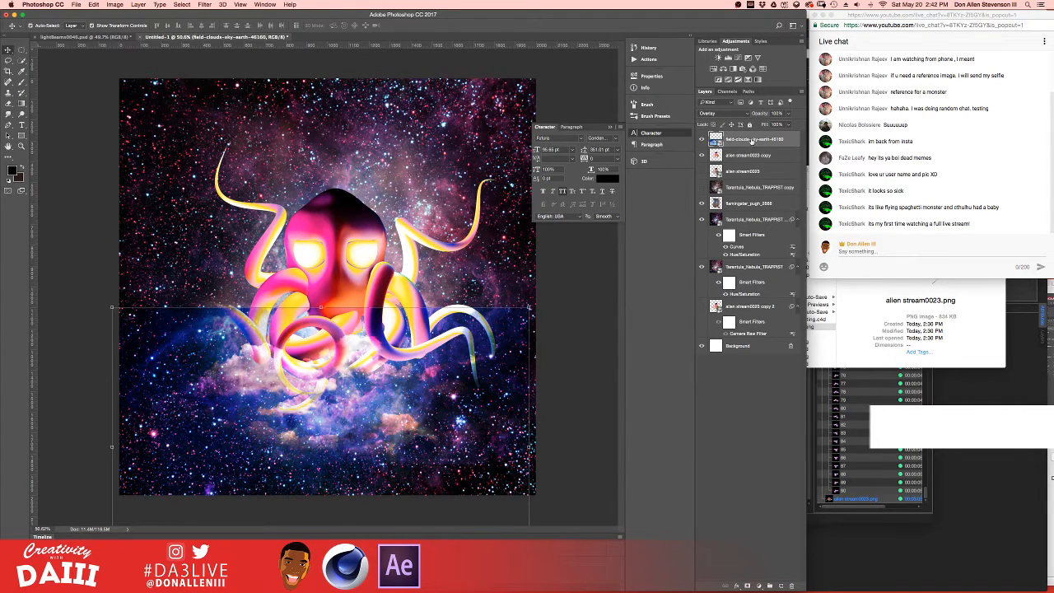
{"action": "left_click", "coordinate": [719, 114]}
{"action": "left_click", "coordinate": [724, 121]}
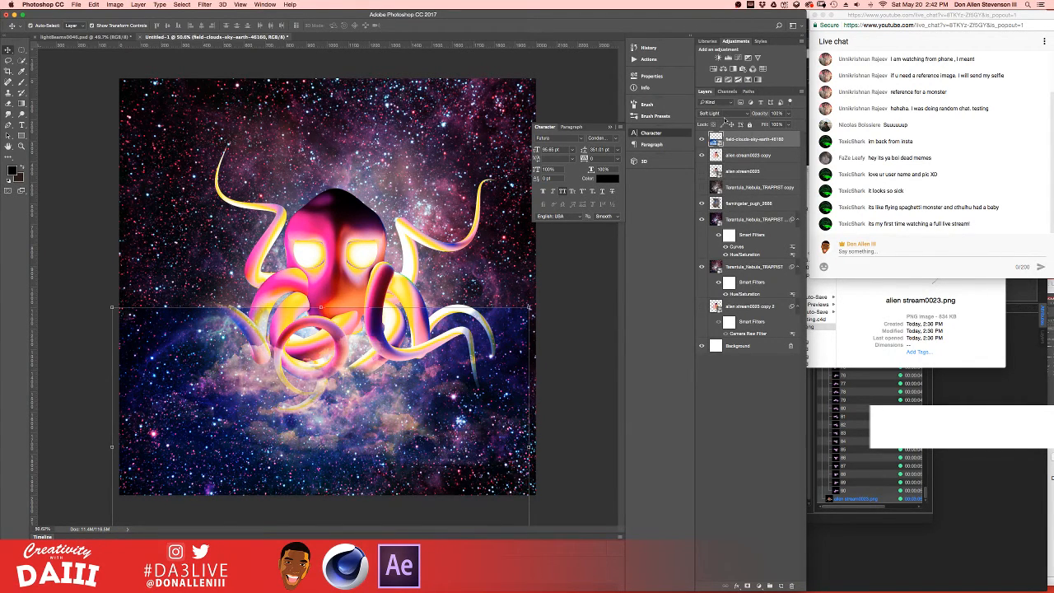
- Try the sky image over the upper-left part of the canvas and delete its layer
{"action": "left_click_drag", "start_coordinate": [250, 353], "coordinate": [35, 107]}
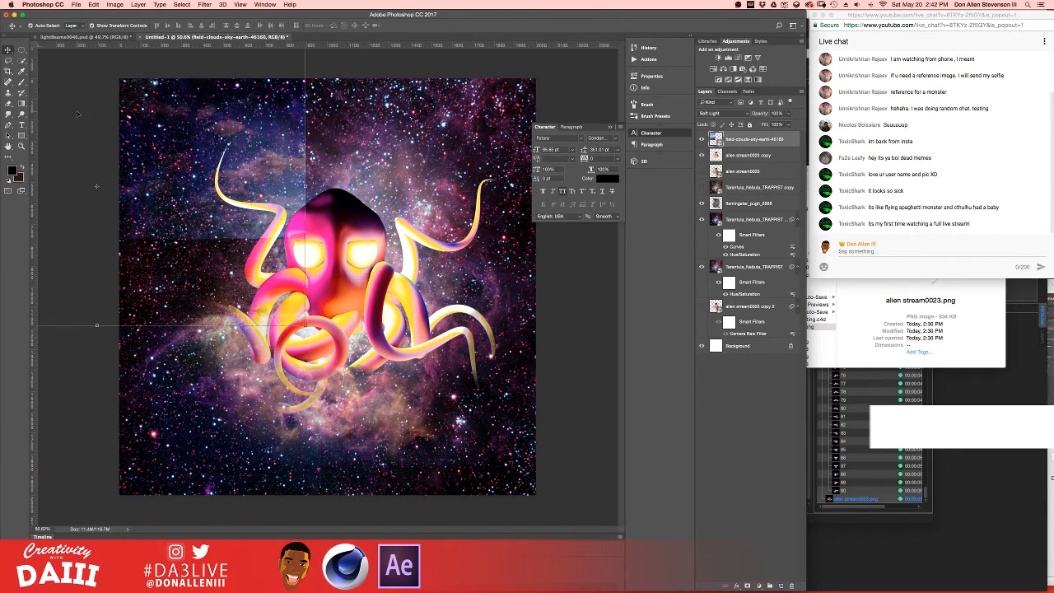
{"action": "key", "text": "Delete"}
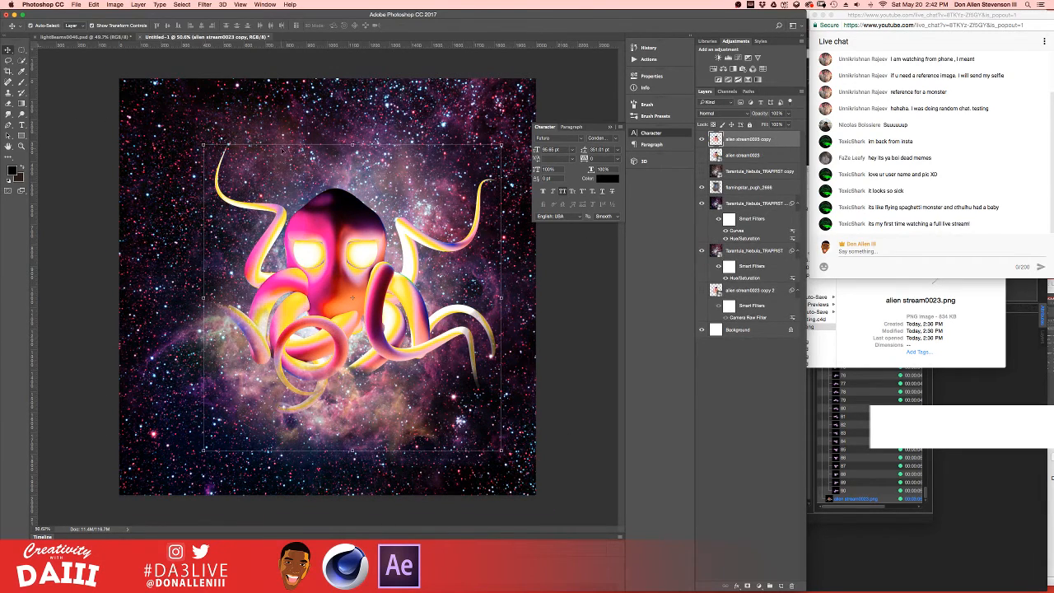
- Recolor the flamingstar_pugh cloud layer with Hue/Saturation, shifting its hue toward pink and lowering its saturation to -18
{"action": "left_click", "coordinate": [701, 187]}
{"action": "left_click", "coordinate": [701, 187]}
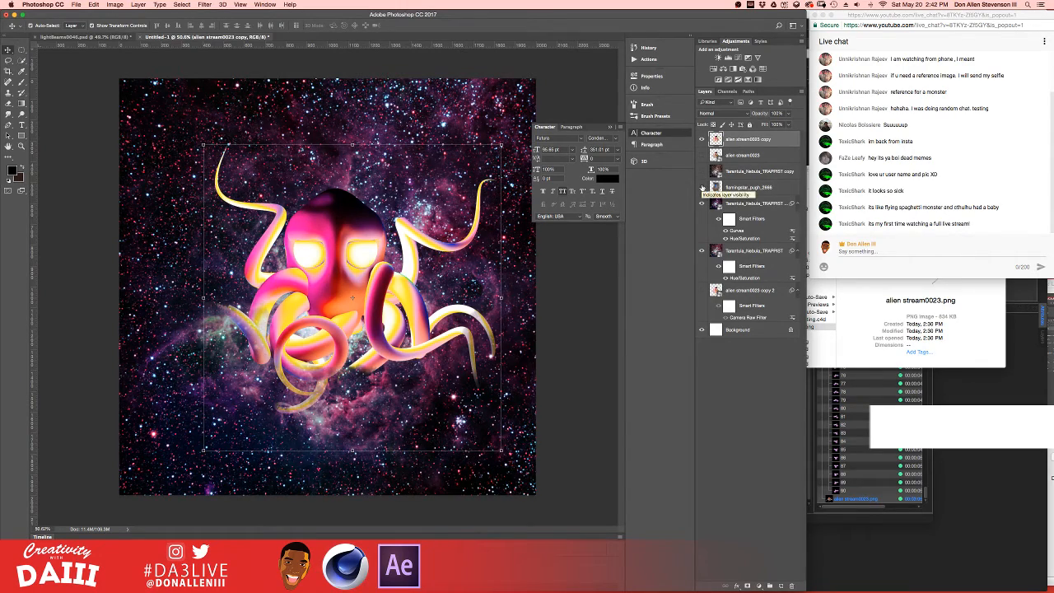
{"action": "left_click", "coordinate": [702, 187]}
{"action": "left_click", "coordinate": [701, 187]}
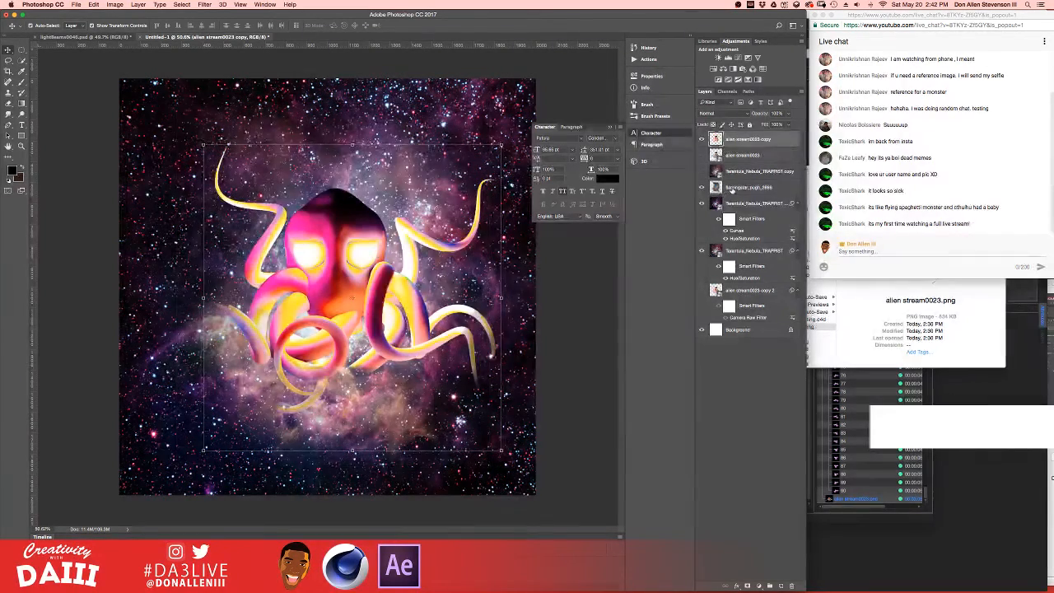
{"action": "left_click", "coordinate": [731, 189]}
{"action": "left_click", "coordinate": [139, 4]}
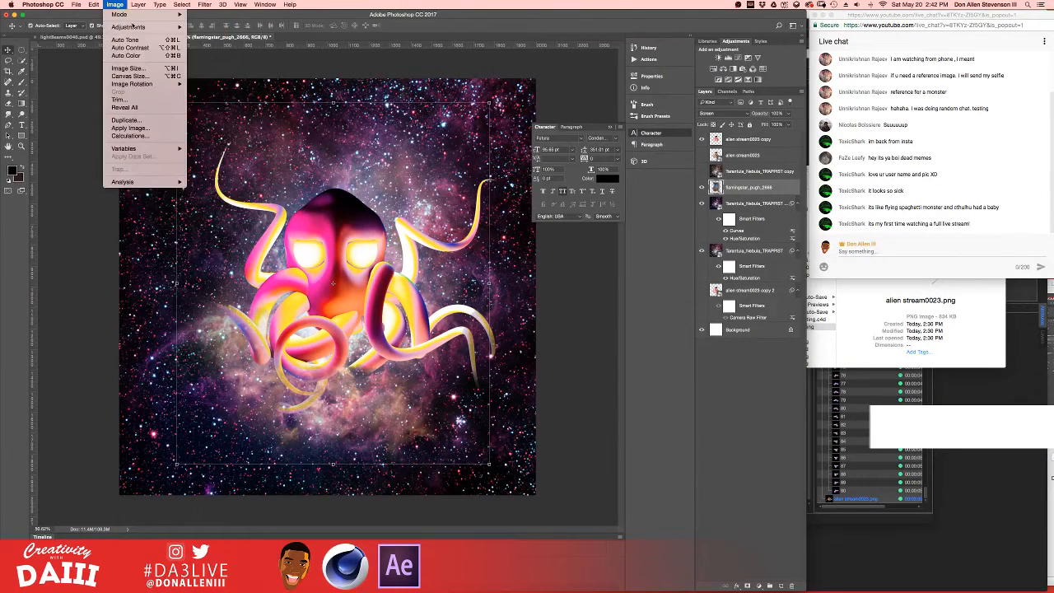
{"action": "mouse_move", "coordinate": [127, 27]}
{"action": "left_click", "coordinate": [217, 71]}
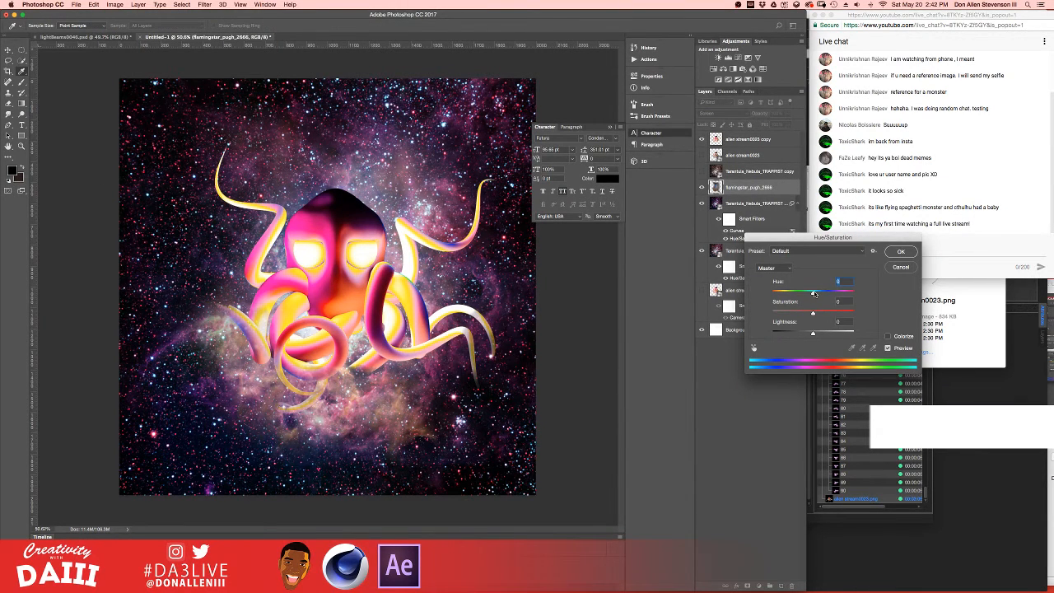
{"action": "mouse_move", "coordinate": [814, 293]}
{"action": "left_mouse_down"}
{"action": "mouse_move", "coordinate": [829, 294]}
{"action": "mouse_move", "coordinate": [827, 311]}
{"action": "mouse_move", "coordinate": [822, 295]}
{"action": "mouse_move", "coordinate": [793, 296]}
{"action": "mouse_move", "coordinate": [829, 294]}
{"action": "left_mouse_up"}
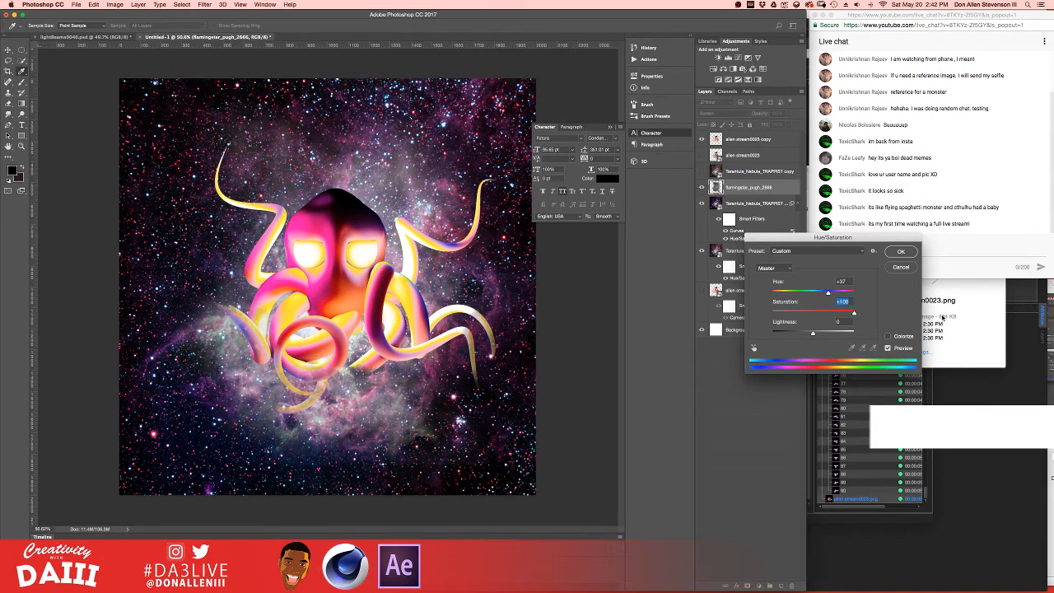
{"action": "left_click_drag", "start_coordinate": [855, 314], "coordinate": [801, 295]}
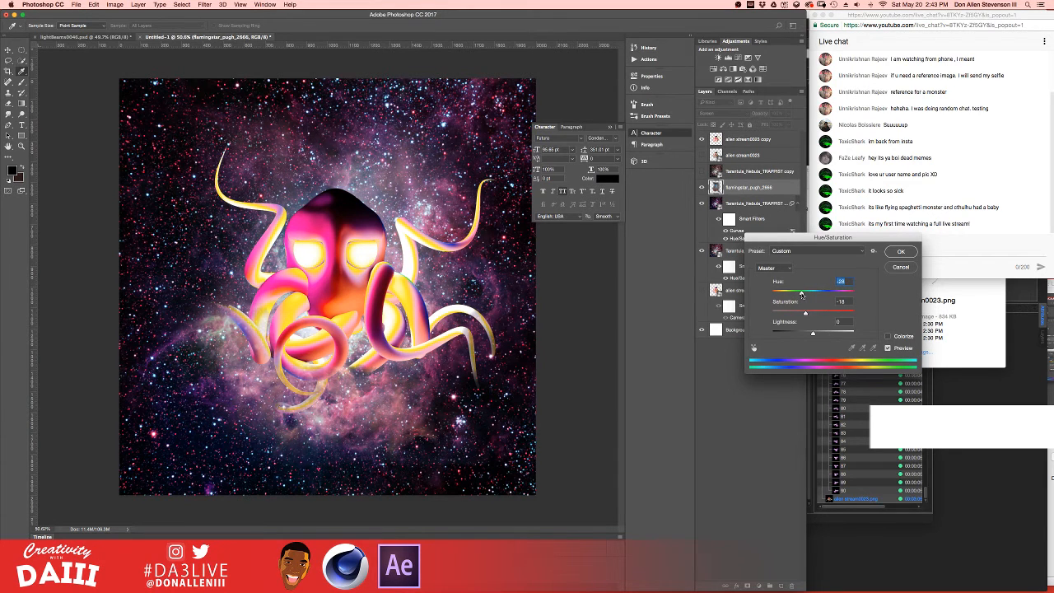
{"action": "left_click", "coordinate": [901, 252]}
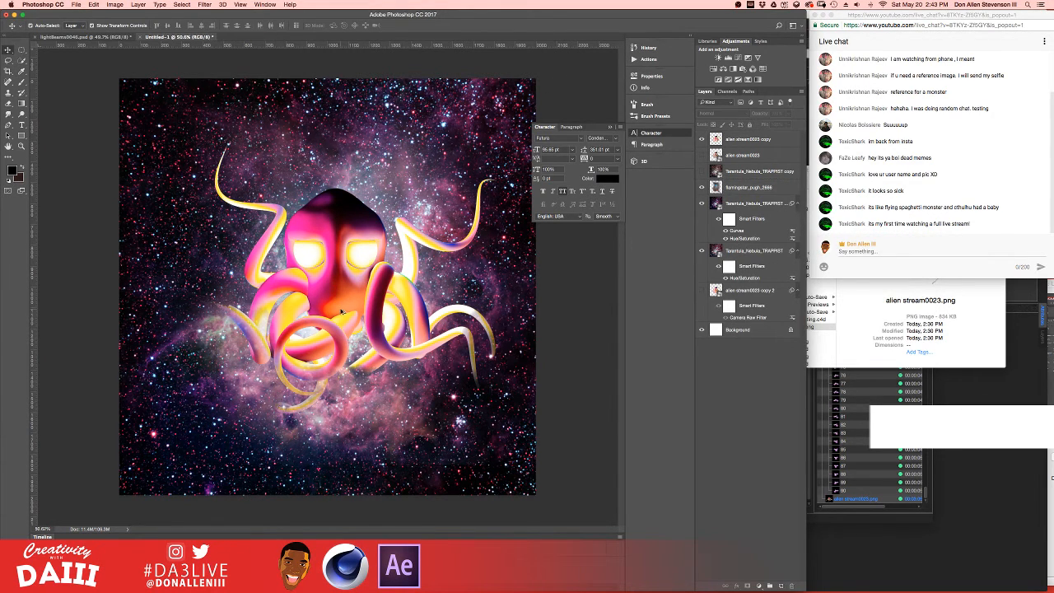
- Duplicate the alien stream0023 copy octopus layer and hide the layer it was duplicated from
{"action": "scroll", "coordinate": [340, 311], "scroll_direction": "down", "scroll_amount": 5, "text": "alt"}
{"action": "scroll", "coordinate": [341, 311], "scroll_direction": "up", "scroll_amount": 5, "text": "alt"}
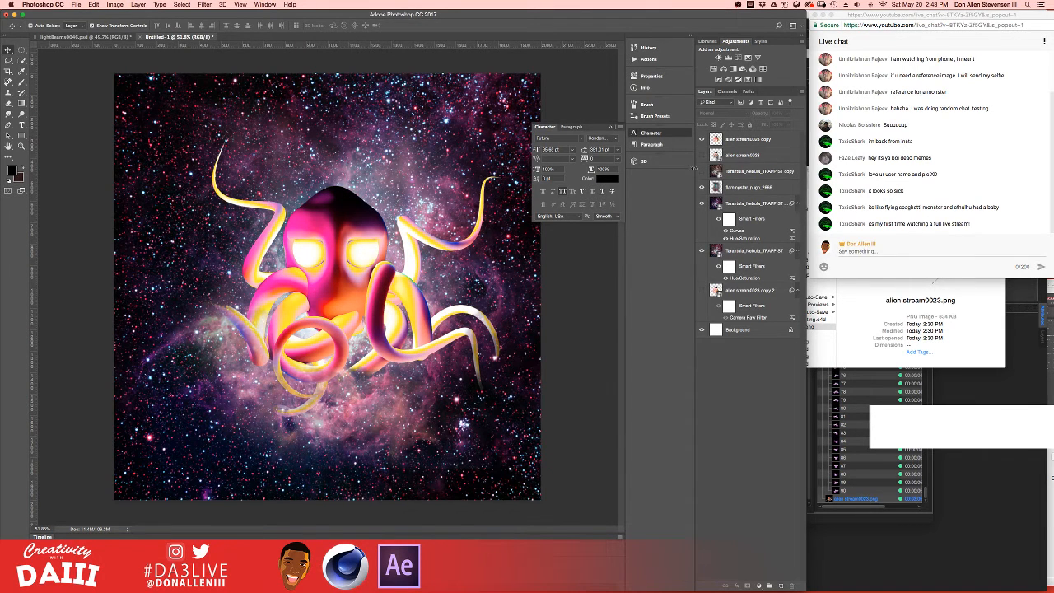
{"action": "scroll", "coordinate": [396, 240], "scroll_direction": "down", "scroll_amount": 1, "text": "alt"}
{"action": "scroll", "coordinate": [390, 245], "scroll_direction": "up", "scroll_amount": 4, "text": "alt"}
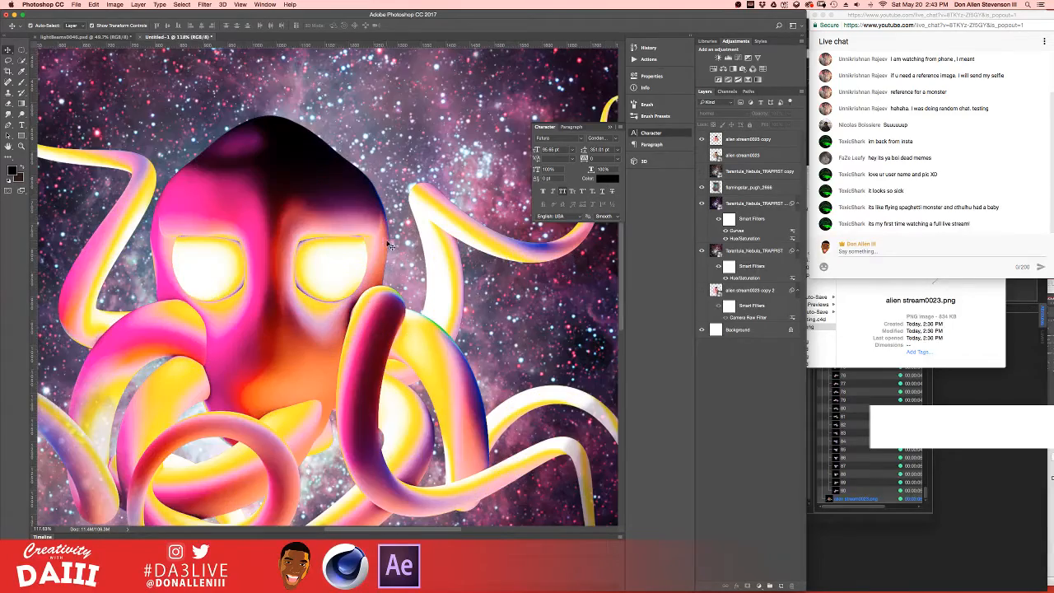
{"action": "scroll", "coordinate": [383, 259], "scroll_direction": "down", "scroll_amount": 5, "text": "alt"}
{"action": "scroll", "coordinate": [383, 259], "scroll_direction": "up", "scroll_amount": 2, "text": "alt"}
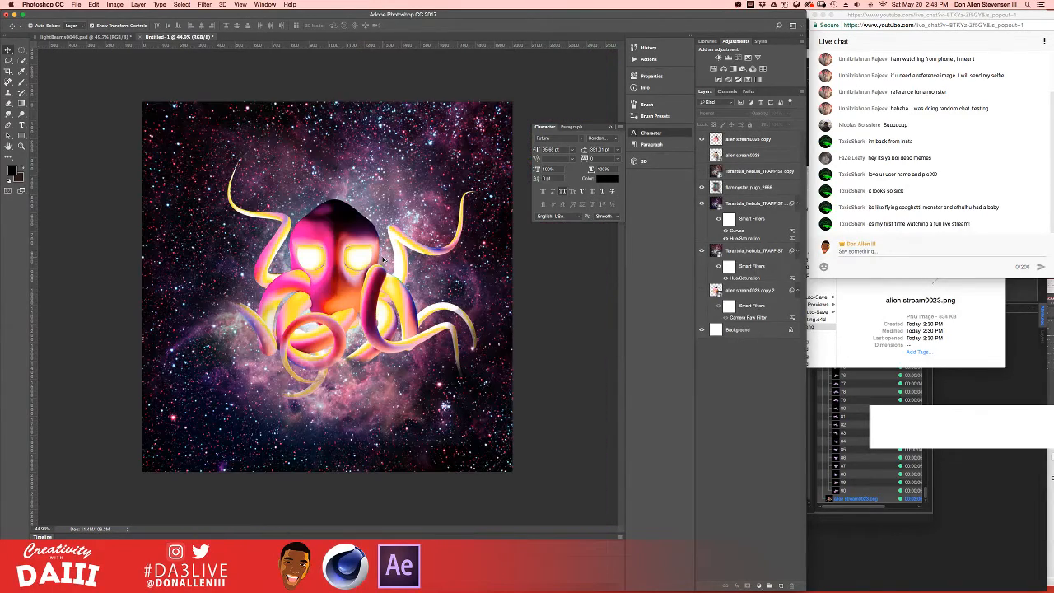
{"action": "left_click", "coordinate": [344, 233]}
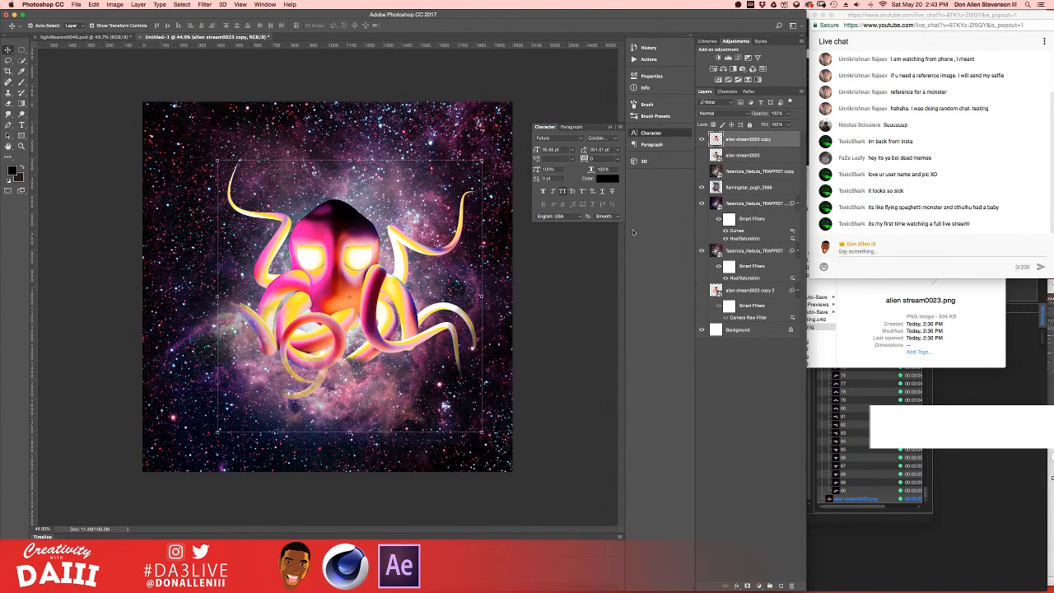
{"action": "left_click", "coordinate": [702, 140]}
{"action": "left_click", "coordinate": [702, 141]}
{"action": "key", "text": "super+j"}
{"action": "left_click", "coordinate": [702, 155]}
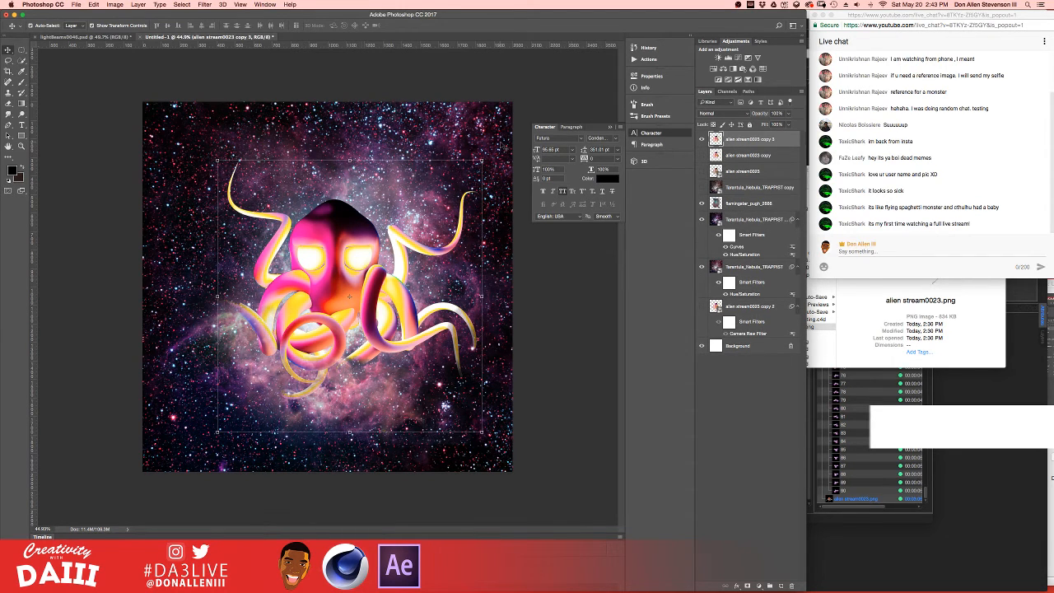
- Start a Tilt-Shift blur on the duplicated octopus layer and set its blur to 24 px
{"action": "left_click", "coordinate": [204, 6]}
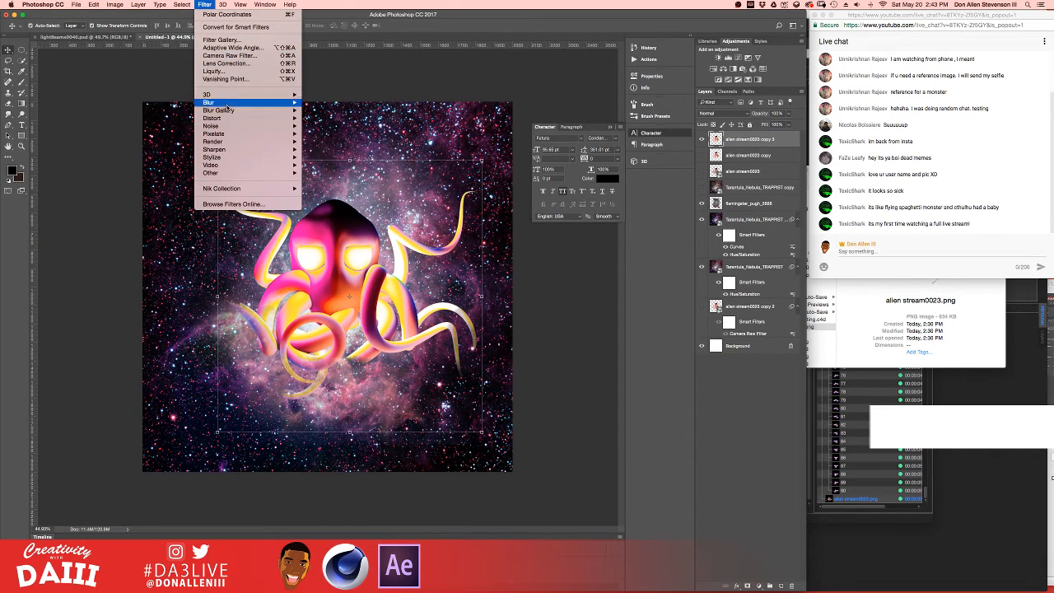
{"action": "mouse_move", "coordinate": [285, 119]}
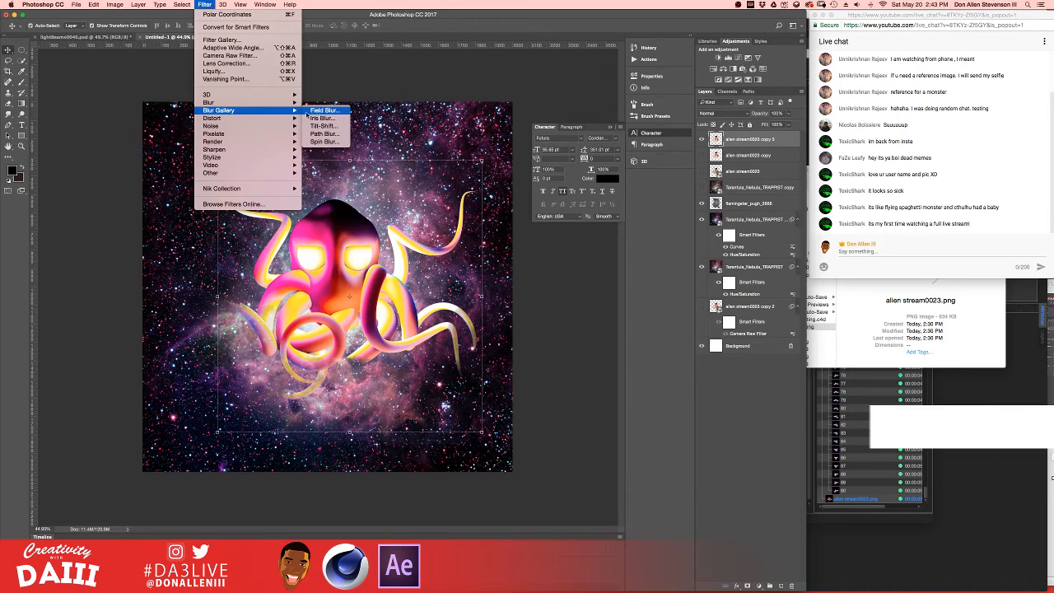
{"action": "left_click", "coordinate": [323, 125]}
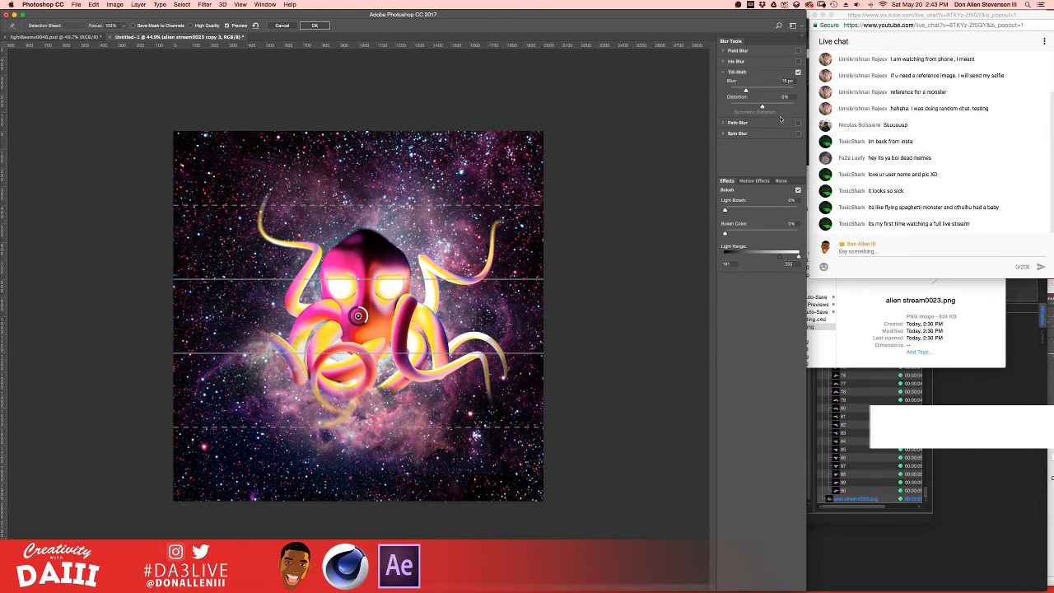
{"action": "left_click_drag", "start_coordinate": [755, 91], "coordinate": [773, 91]}
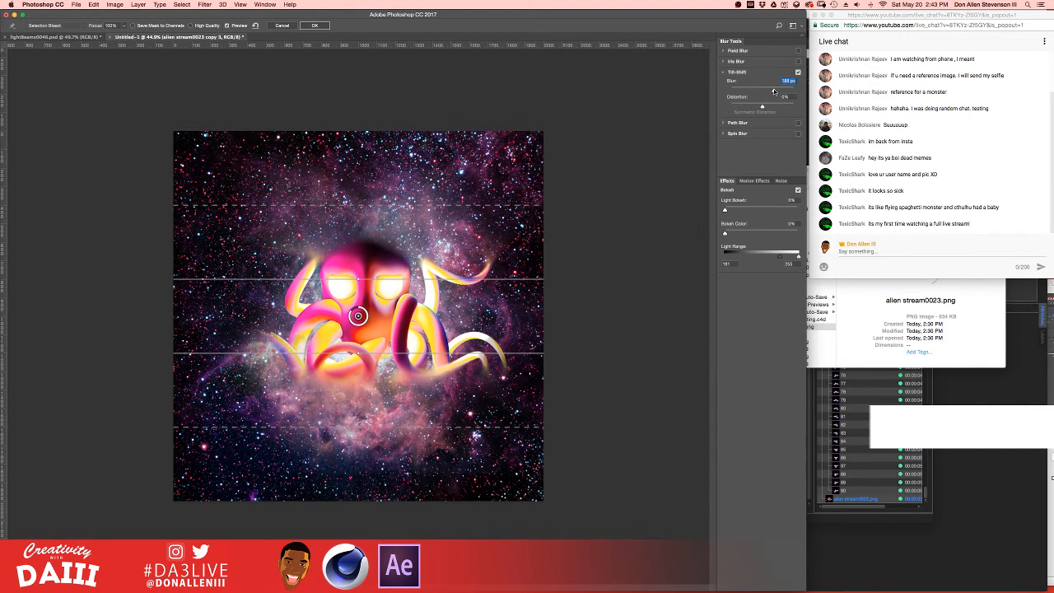
{"action": "left_click_drag", "start_coordinate": [773, 91], "coordinate": [751, 100]}
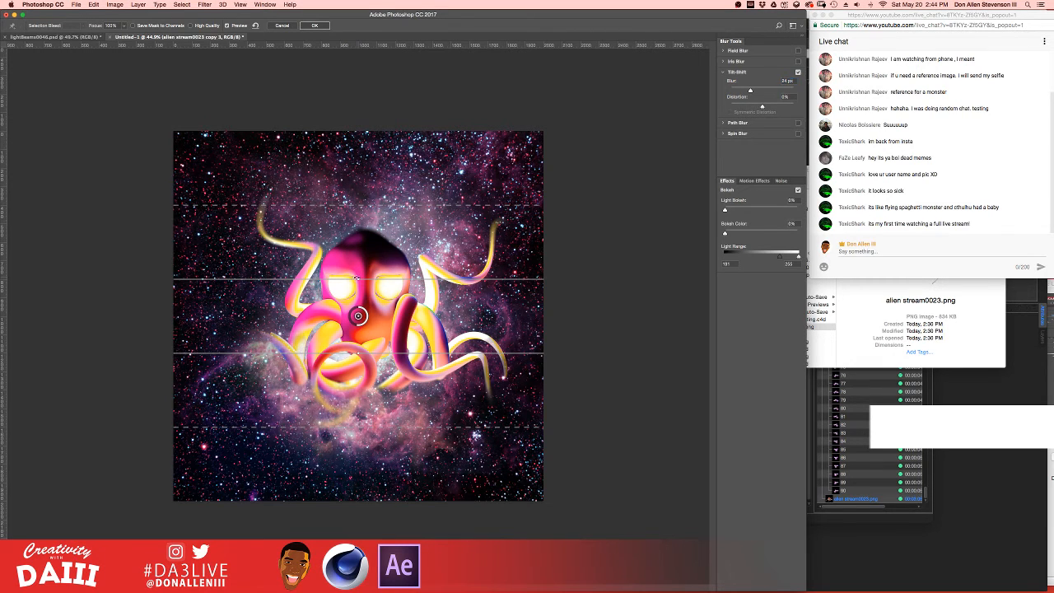
- Turn the Tilt-Shift bands nearly vertical, widen the sharp zone around the octopus's head, adjust the outer transitions, and apply the blur
{"action": "left_click_drag", "start_coordinate": [356, 278], "coordinate": [320, 320]}
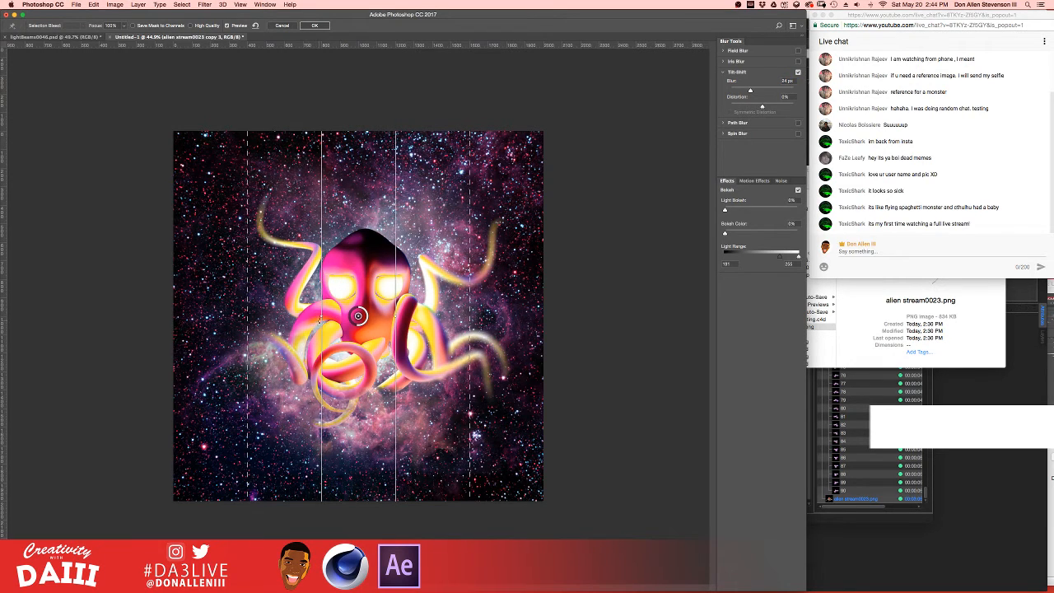
{"action": "left_click_drag", "start_coordinate": [469, 314], "coordinate": [539, 312]}
{"action": "left_click_drag", "start_coordinate": [395, 309], "coordinate": [434, 306]}
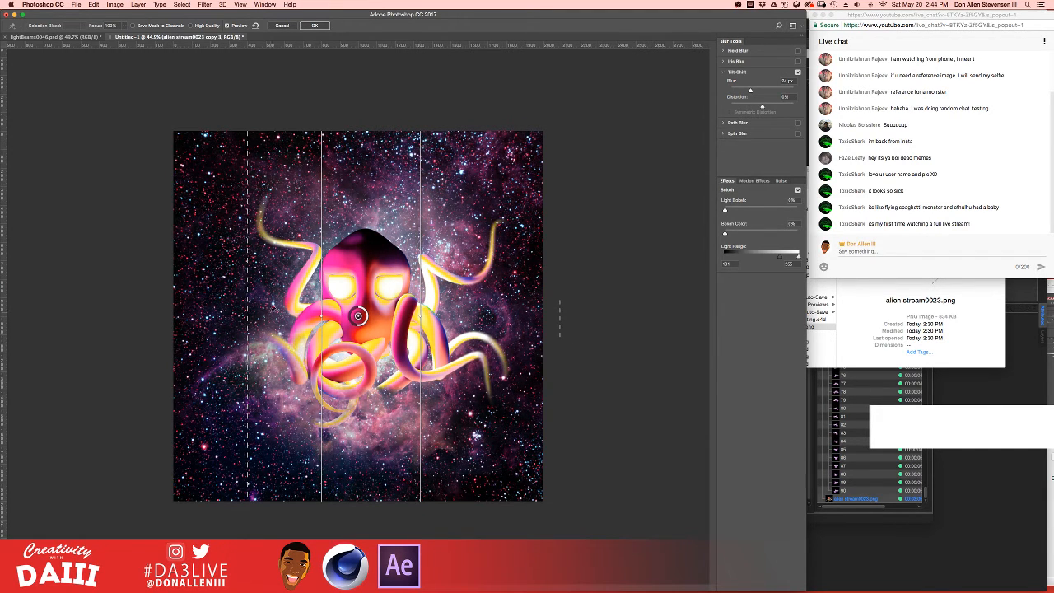
{"action": "left_click_drag", "start_coordinate": [247, 310], "coordinate": [186, 309]}
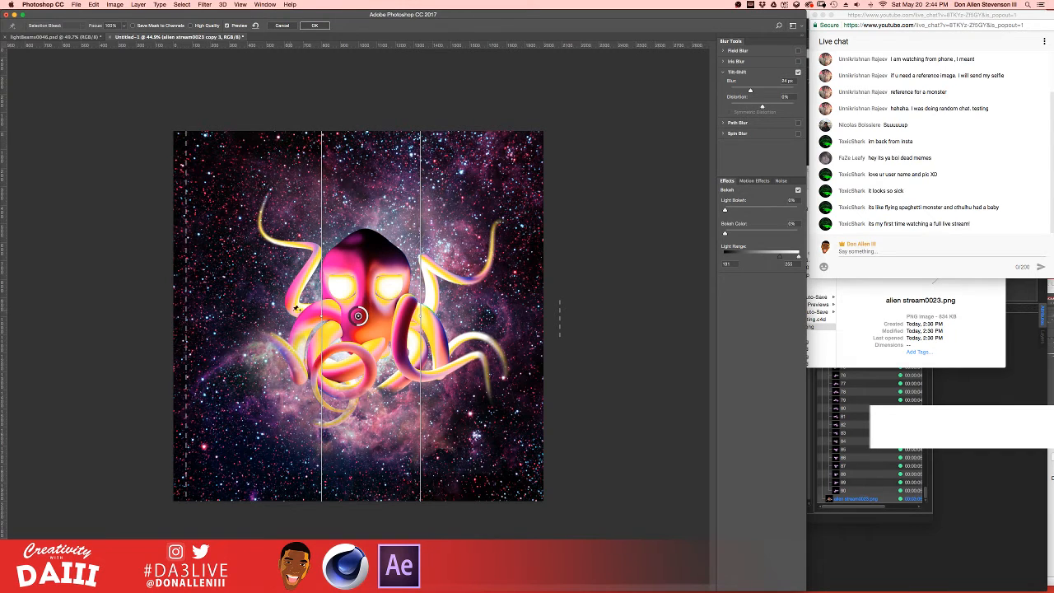
{"action": "left_click_drag", "start_coordinate": [321, 311], "coordinate": [287, 300]}
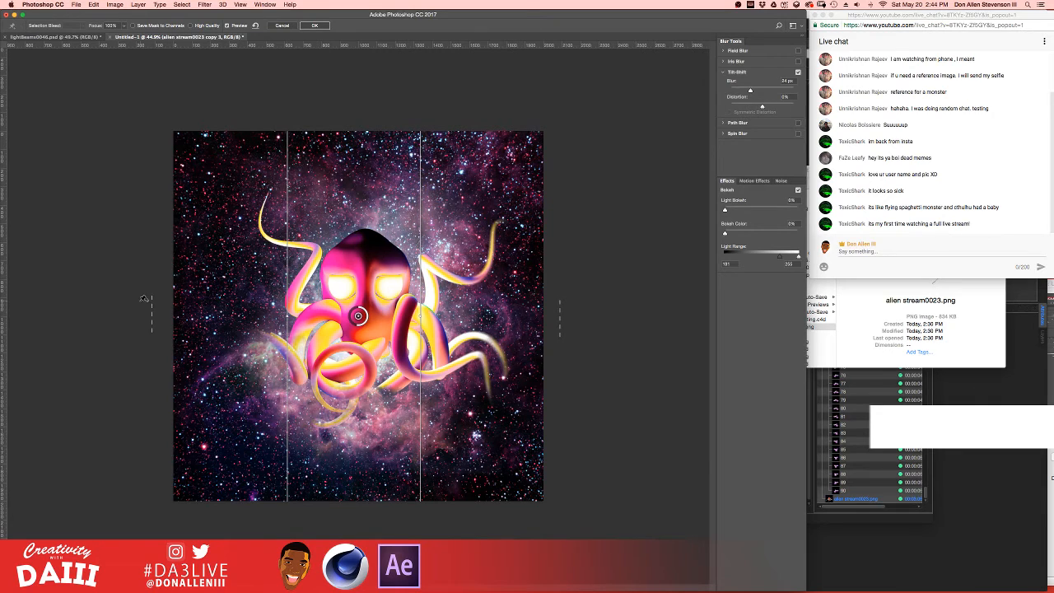
{"action": "left_click_drag", "start_coordinate": [151, 296], "coordinate": [286, 314]}
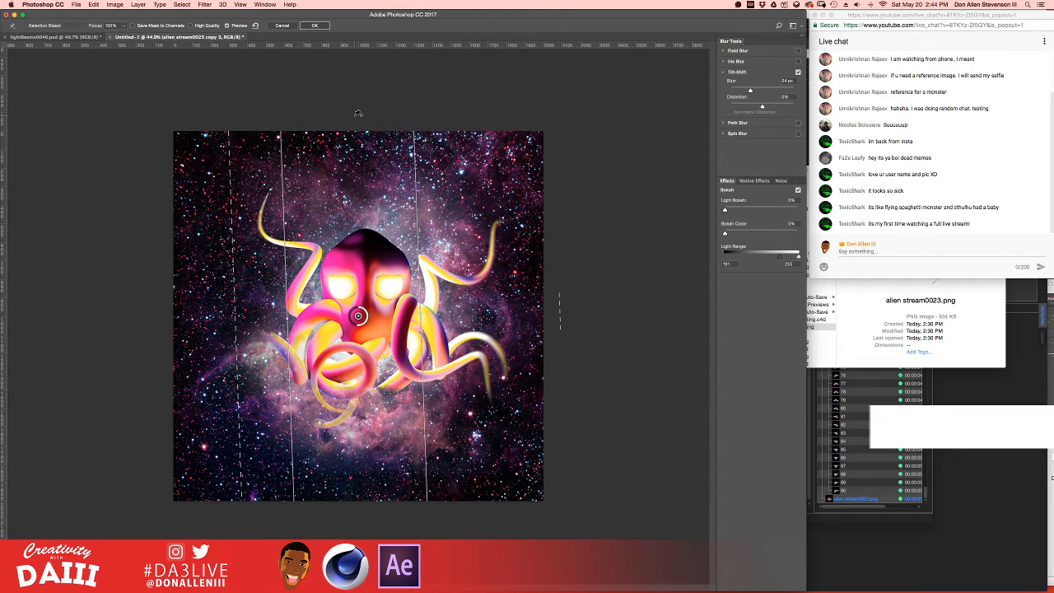
{"action": "left_click", "coordinate": [306, 27]}
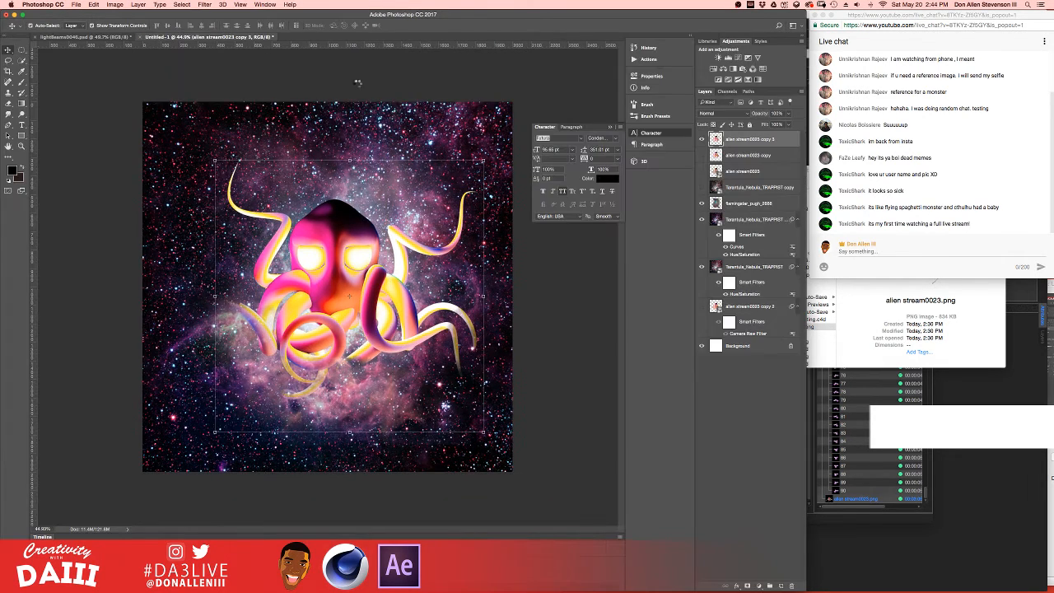
- Try an Exposure adjustment layer above the blurred octopus with exposure raised and offset at +0.4000, and delete it
{"action": "left_click", "coordinate": [745, 141]}
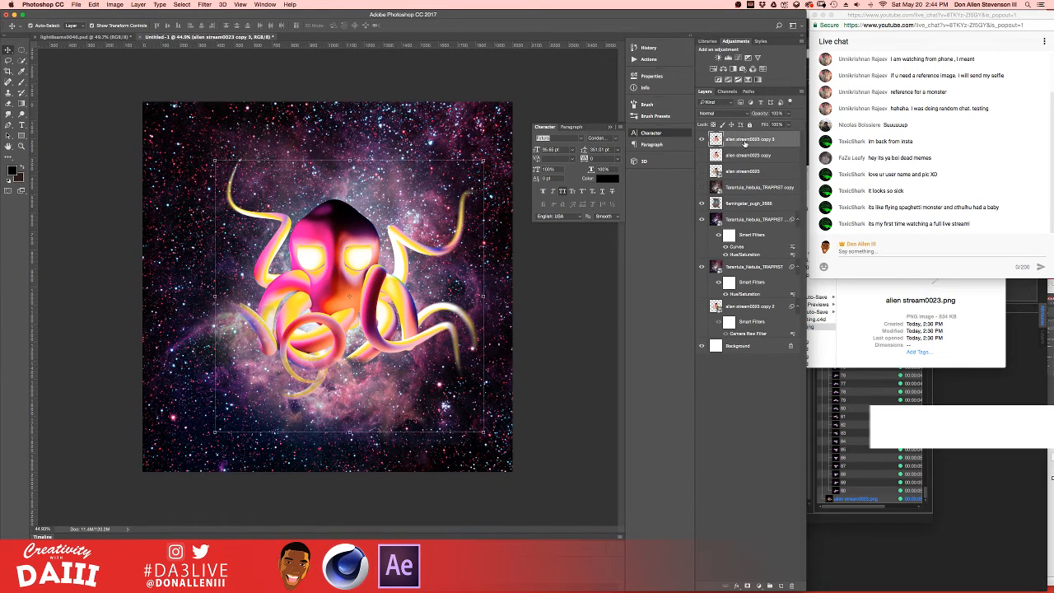
{"action": "left_click", "coordinate": [758, 585]}
{"action": "left_click", "coordinate": [759, 586]}
{"action": "left_click", "coordinate": [759, 586]}
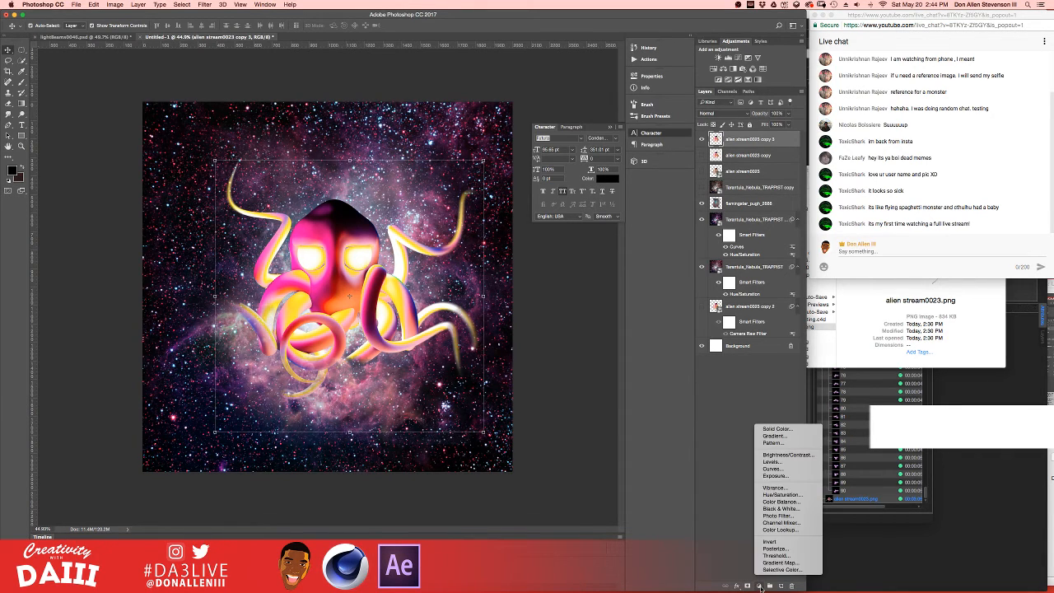
{"action": "left_click", "coordinate": [774, 475]}
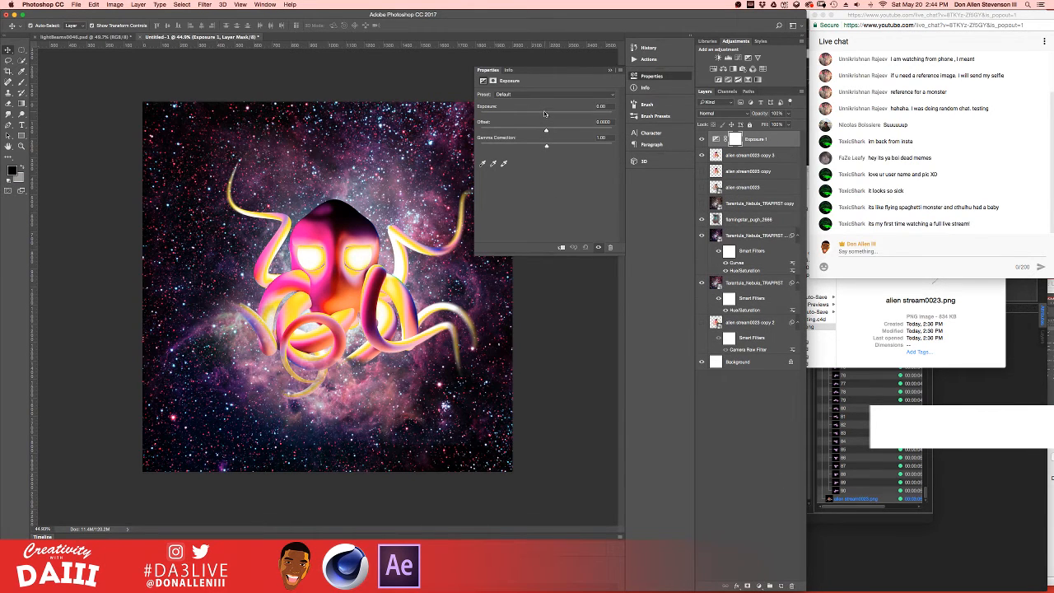
{"action": "left_click_drag", "start_coordinate": [544, 113], "coordinate": [600, 132]}
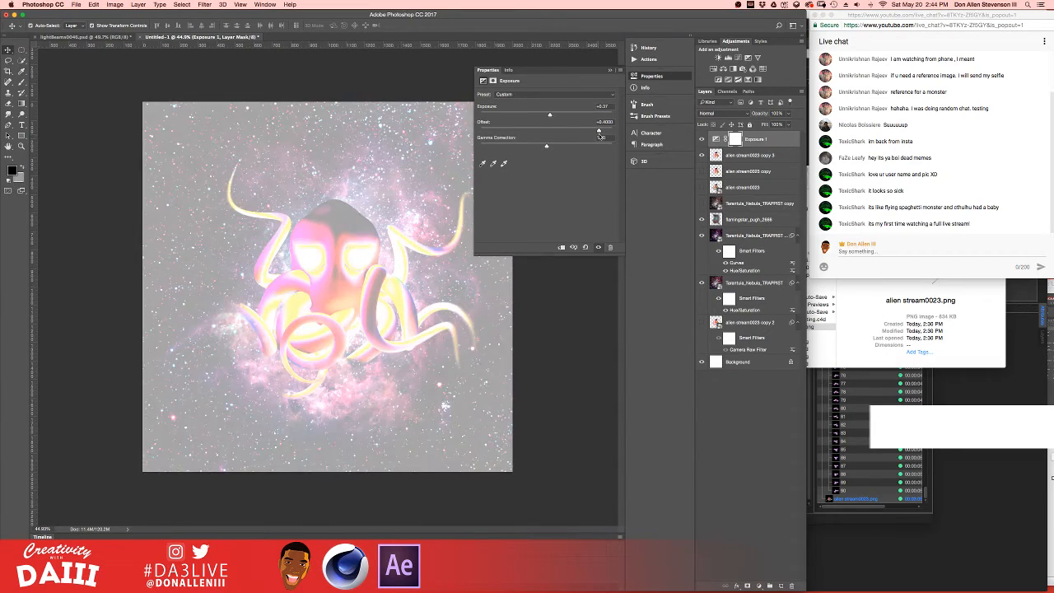
{"action": "left_click", "coordinate": [610, 247]}
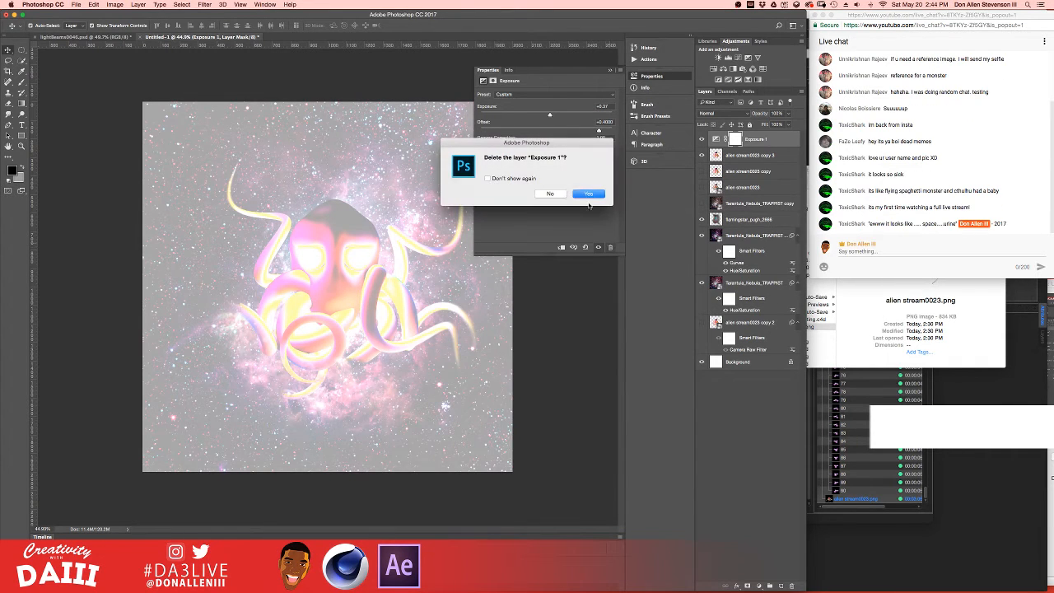
{"action": "left_click", "coordinate": [549, 194]}
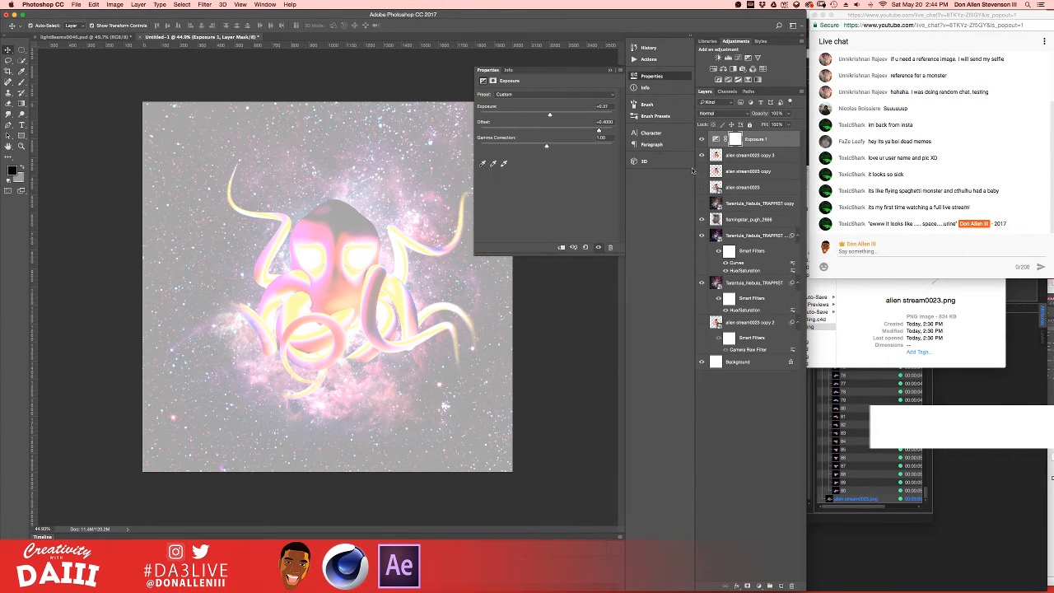
{"action": "left_click", "coordinate": [765, 139]}
{"action": "key", "text": "Delete"}
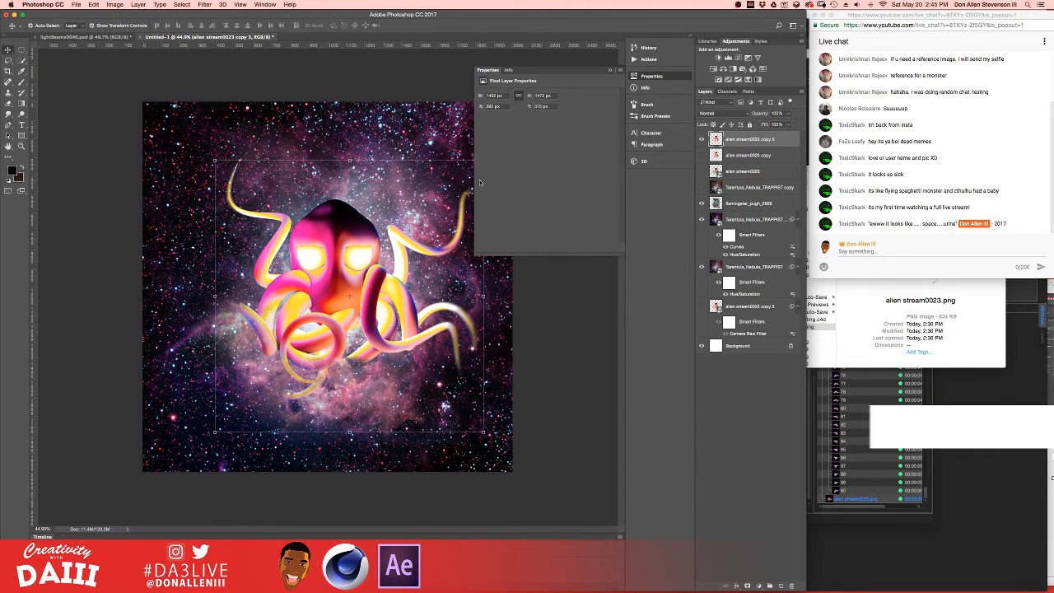
{"action": "left_click", "coordinate": [358, 73]}
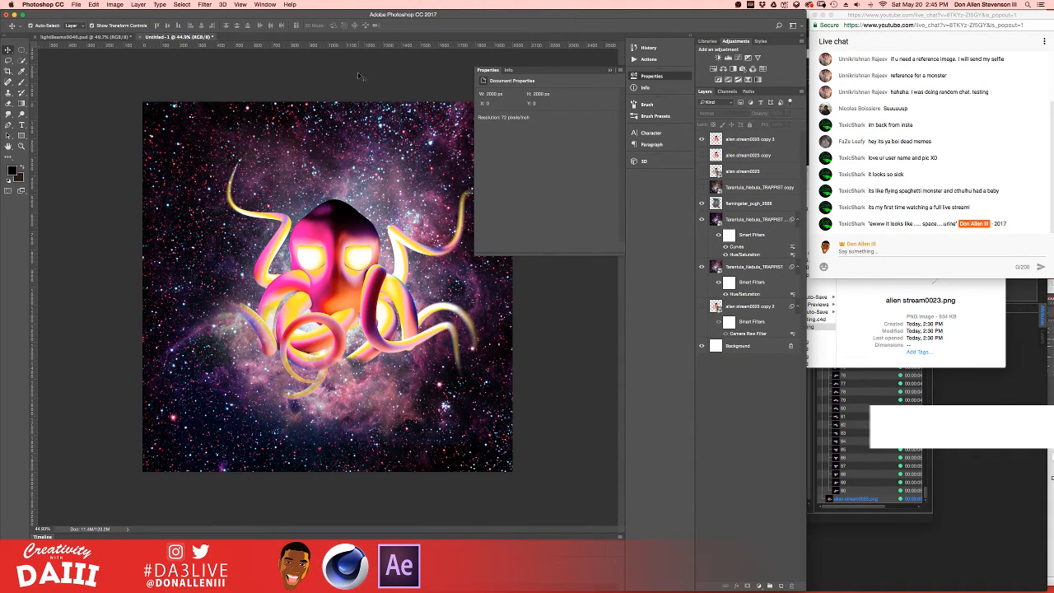
{"action": "left_click", "coordinate": [607, 72]}
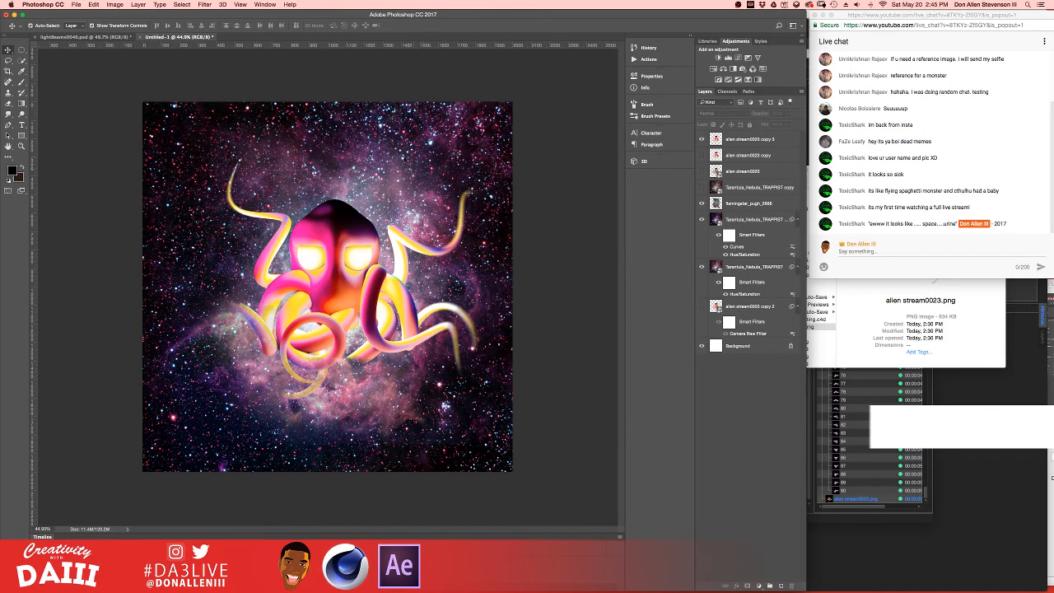
- Compare the composite with the blurred octopus, its unblurred copy and the original alien stream0023 layer each shown and hidden
{"action": "left_click", "coordinate": [293, 244]}
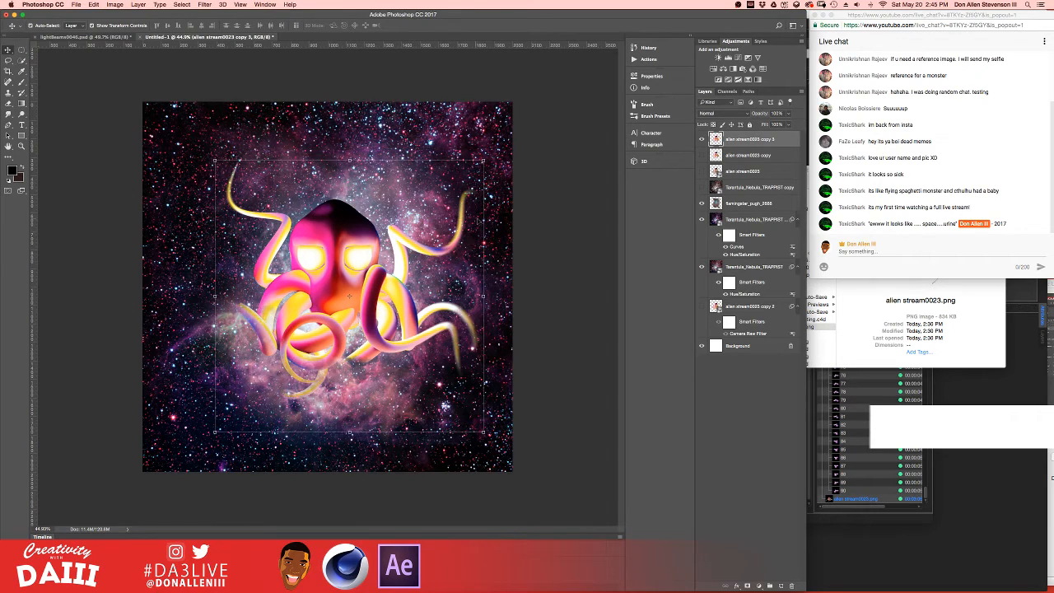
{"action": "left_click", "coordinate": [701, 139]}
{"action": "left_click", "coordinate": [701, 139]}
{"action": "left_click", "coordinate": [701, 156]}
{"action": "left_click", "coordinate": [701, 155]}
{"action": "left_click", "coordinate": [702, 171]}
{"action": "left_click", "coordinate": [702, 171]}
{"action": "left_click", "coordinate": [701, 171]}
{"action": "left_click", "coordinate": [701, 171]}
{"action": "left_click", "coordinate": [701, 171]}
{"action": "left_click", "coordinate": [702, 171]}
{"action": "left_click", "coordinate": [701, 172]}
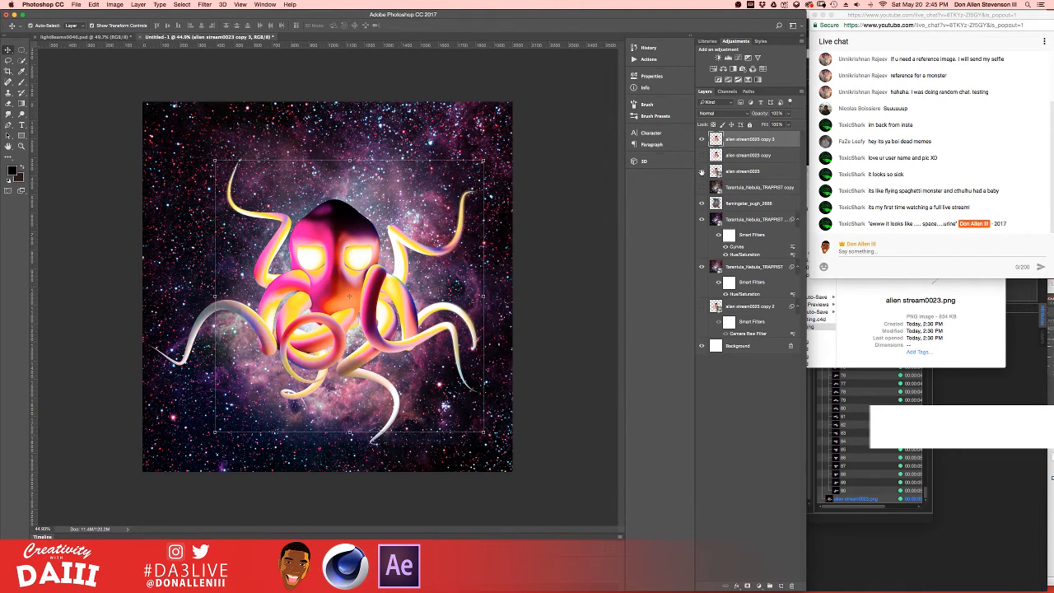
{"action": "left_click", "coordinate": [701, 171]}
{"action": "left_click", "coordinate": [702, 171]}
{"action": "left_click", "coordinate": [701, 171]}
{"action": "left_click", "coordinate": [701, 171]}
{"action": "left_click", "coordinate": [701, 171]}
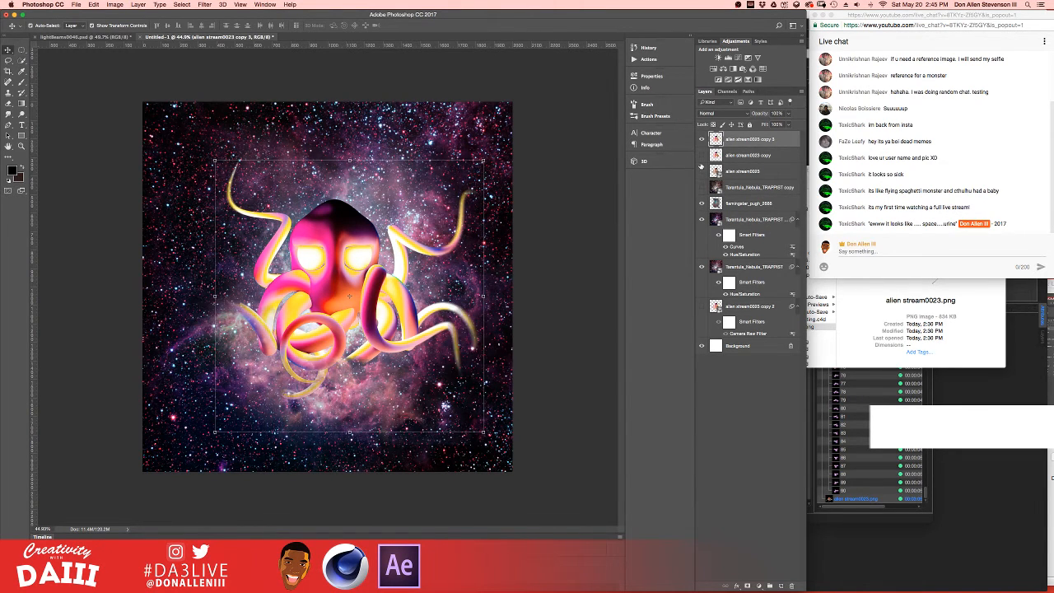
- Show the original alien stream0023 layer beneath the blurred octopus and duplicate it
{"action": "left_click", "coordinate": [710, 156]}
{"action": "left_click", "coordinate": [702, 156]}
{"action": "left_click", "coordinate": [702, 155]}
{"action": "left_click", "coordinate": [701, 171]}
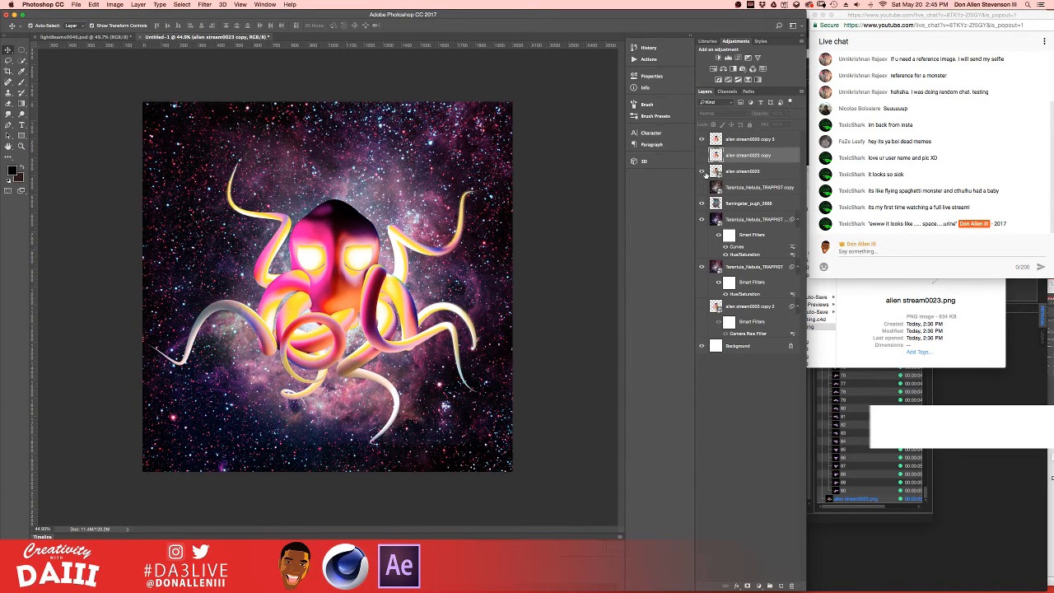
{"action": "left_click", "coordinate": [701, 171]}
{"action": "left_click", "coordinate": [702, 172]}
{"action": "left_click", "coordinate": [748, 171]}
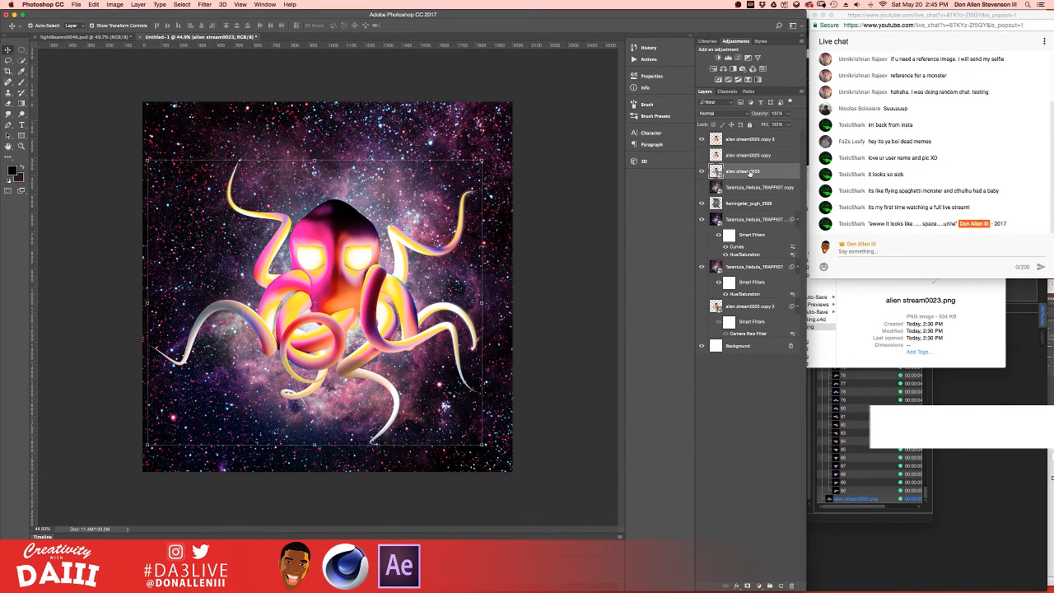
{"action": "key", "text": "super+j"}
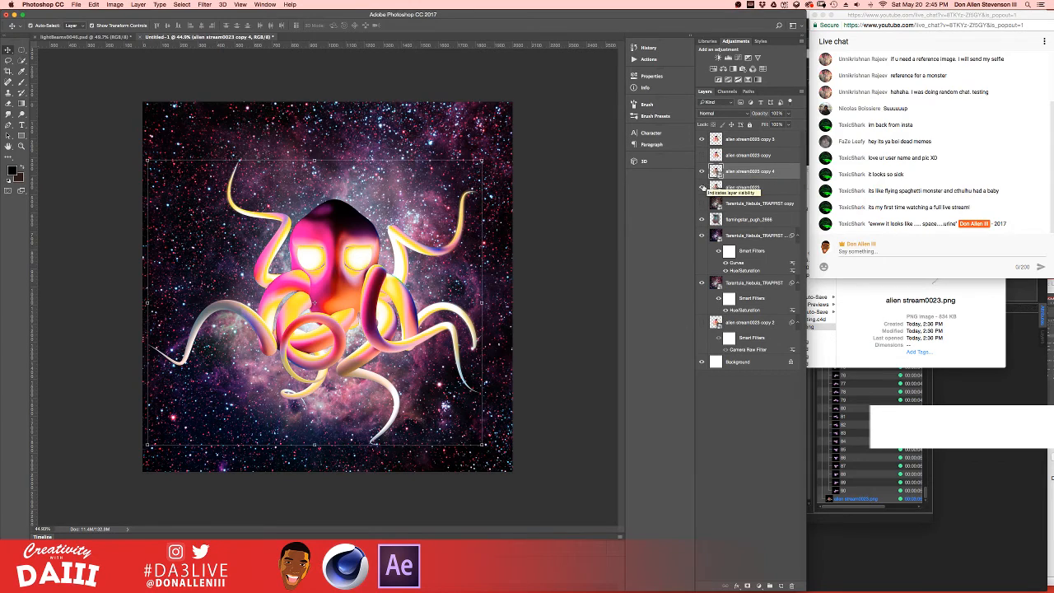
- Try scaling the duplicated octopus to 58%, rotating it 15 degrees, and repositioning and resizing it behind the main octopus
{"action": "key", "text": "super+t"}
{"action": "left_click_drag", "start_coordinate": [482, 162], "coordinate": [408, 202]}
{"action": "left_click_drag", "start_coordinate": [335, 254], "coordinate": [356, 228]}
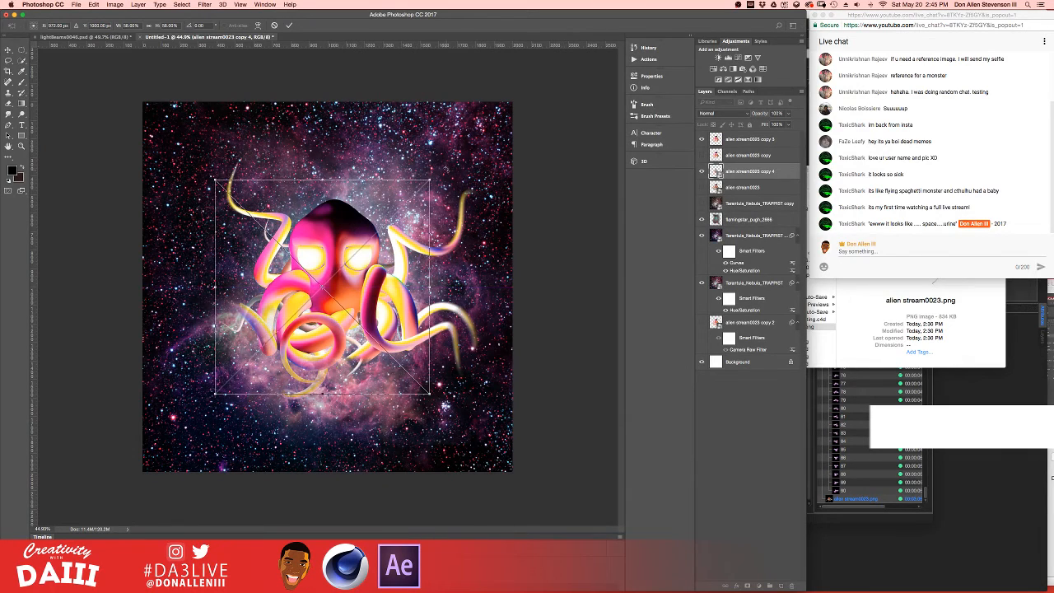
{"action": "left_click_drag", "start_coordinate": [443, 171], "coordinate": [432, 229]}
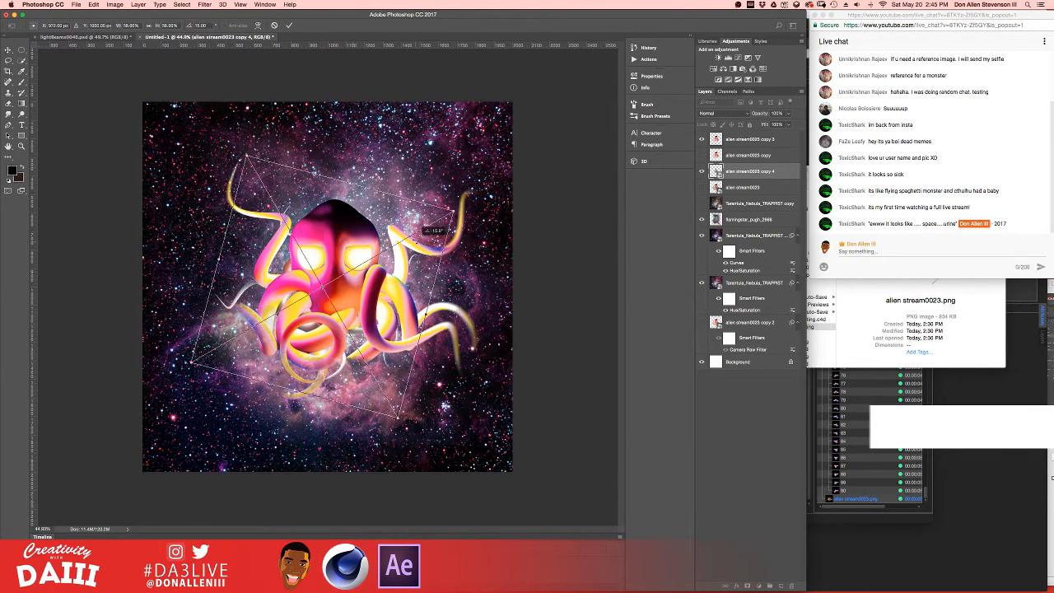
{"action": "left_click_drag", "start_coordinate": [367, 241], "coordinate": [347, 231]}
{"action": "left_click_drag", "start_coordinate": [435, 203], "coordinate": [524, 161], "text": "shift"}
{"action": "left_click_drag", "start_coordinate": [376, 208], "coordinate": [366, 231]}
{"action": "left_click_drag", "start_coordinate": [505, 174], "coordinate": [471, 196], "text": "shift"}
{"action": "left_click_drag", "start_coordinate": [347, 244], "coordinate": [314, 191]}
{"action": "key", "text": "Escape"}
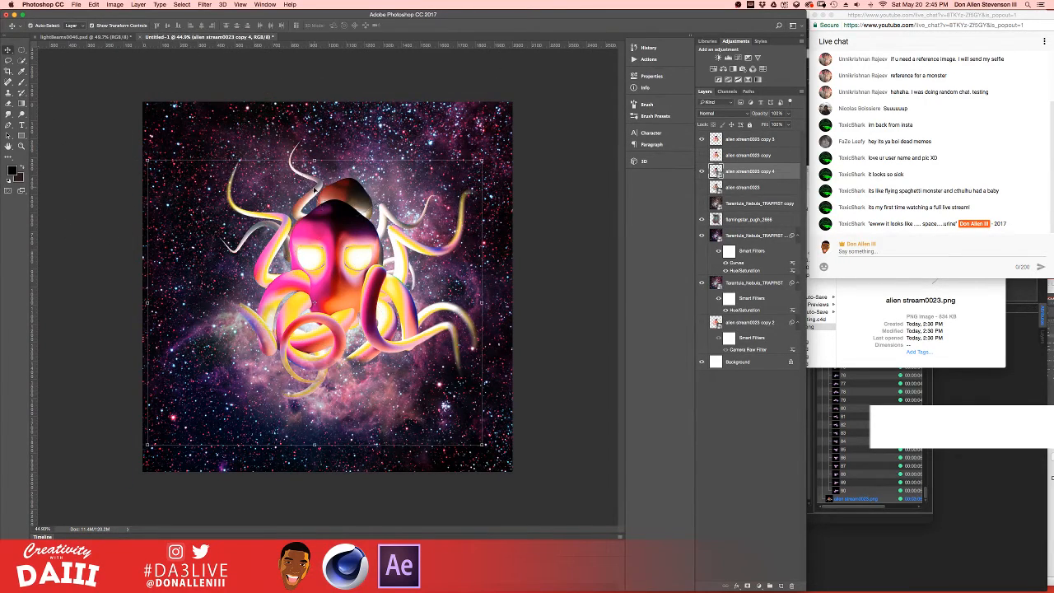
- Hide the duplicated alien stream0023 copy 4 layer and check the composite at a reduced size
{"action": "left_click", "coordinate": [443, 73]}
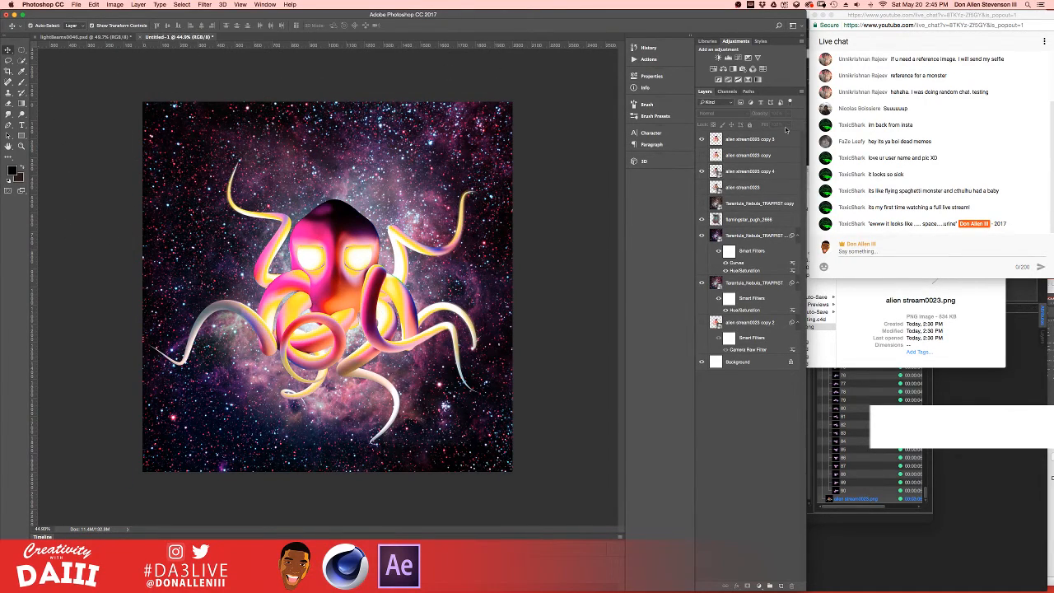
{"action": "left_click", "coordinate": [701, 171]}
{"action": "scroll", "coordinate": [425, 302], "scroll_direction": "down", "scroll_amount": 5, "text": "alt"}
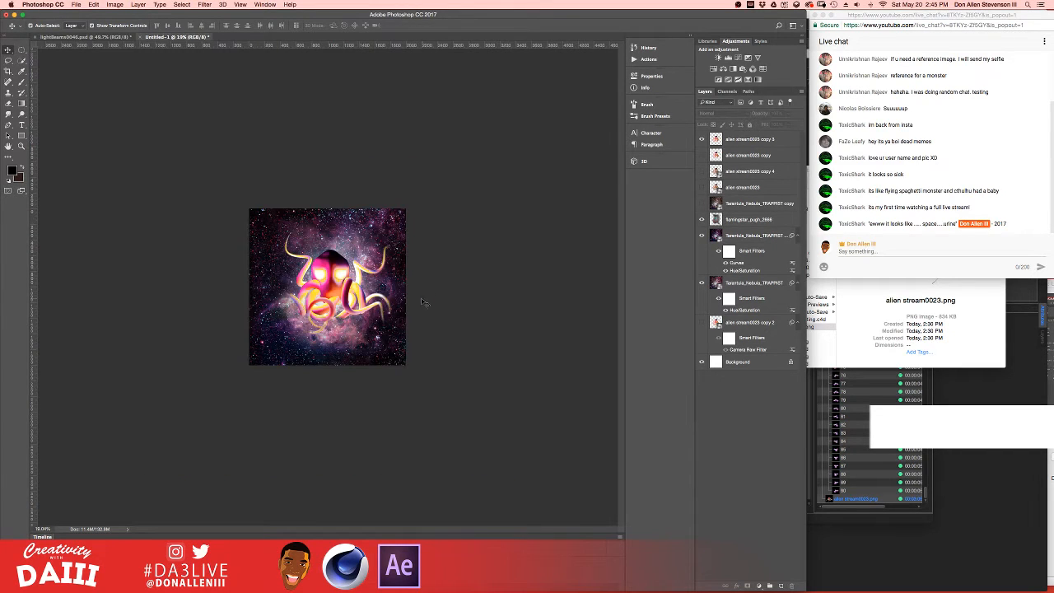
{"action": "scroll", "coordinate": [256, 310], "scroll_direction": "up", "scroll_amount": 5, "text": "alt"}
- Crop the document at its existing 1:1 square canvas bounds with deletion of cropped pixels enabled
{"action": "left_click", "coordinate": [264, 155]}
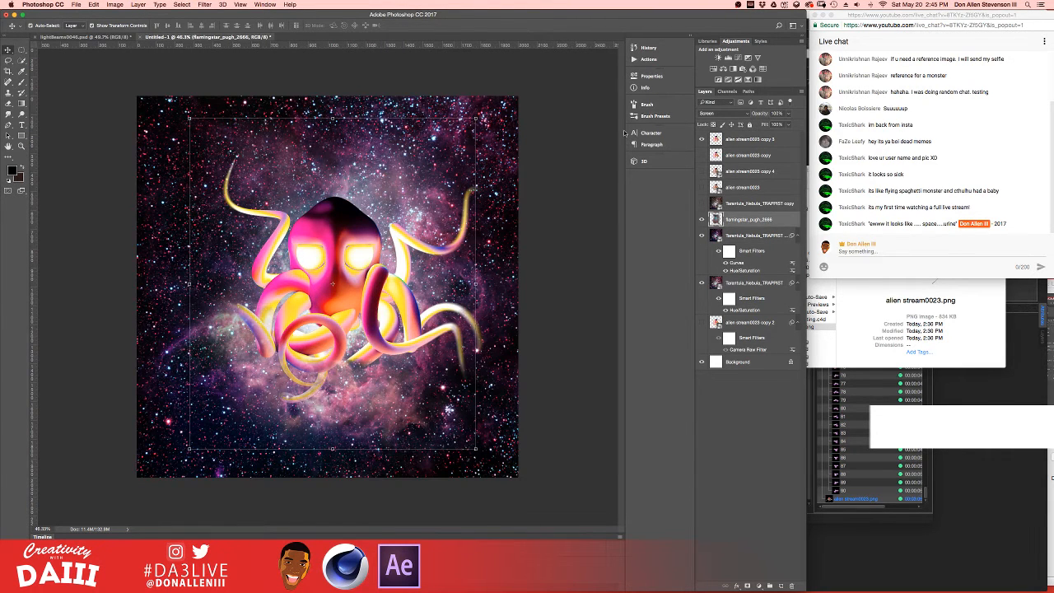
{"action": "left_click", "coordinate": [548, 124]}
{"action": "left_click_drag", "start_coordinate": [122, 89], "coordinate": [532, 505]}
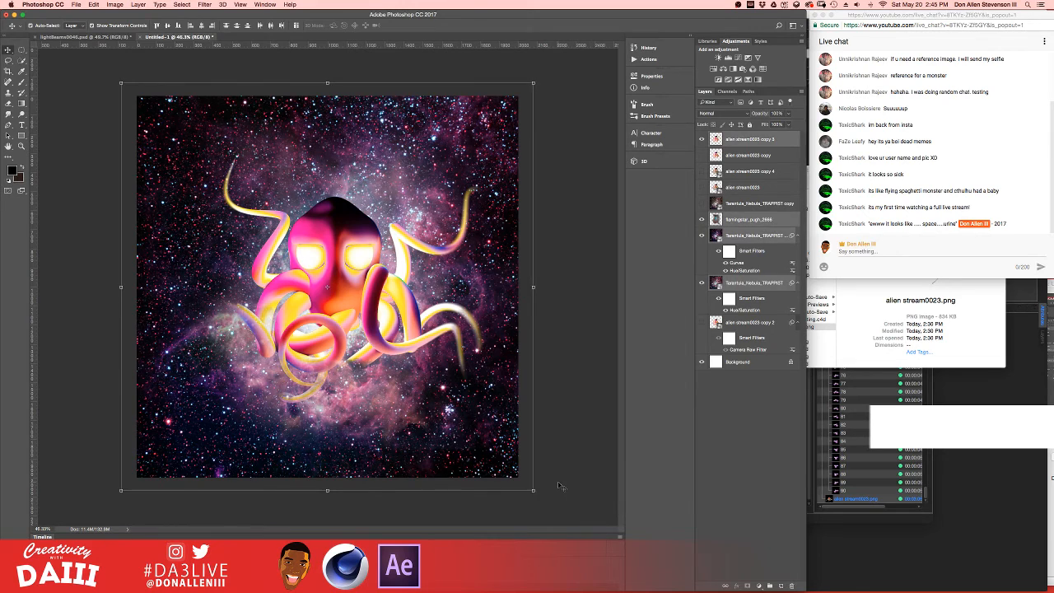
{"action": "left_click", "coordinate": [558, 486]}
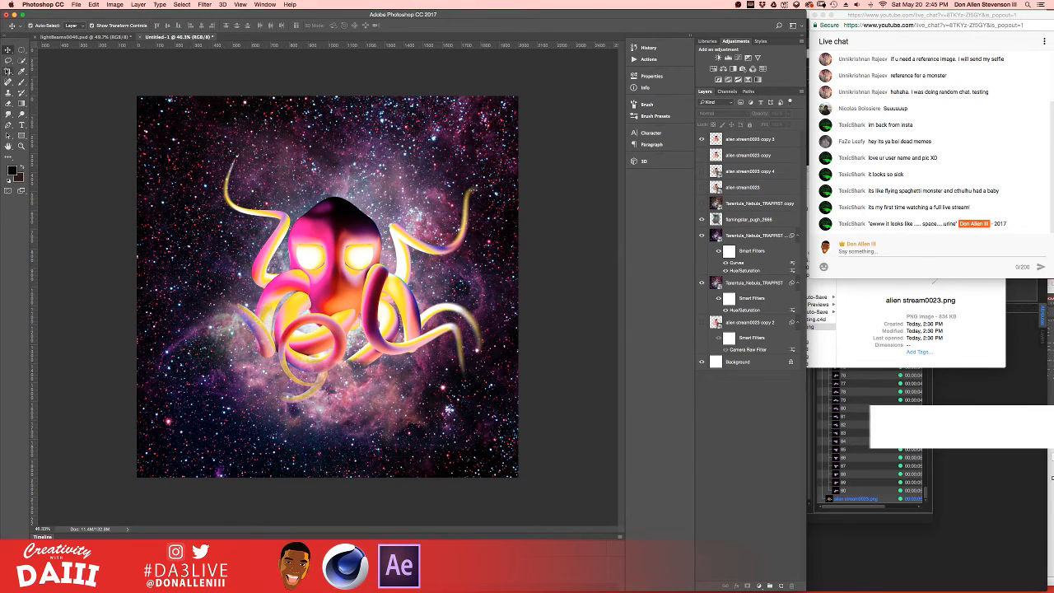
{"action": "left_click", "coordinate": [7, 72]}
{"action": "left_click", "coordinate": [39, 70]}
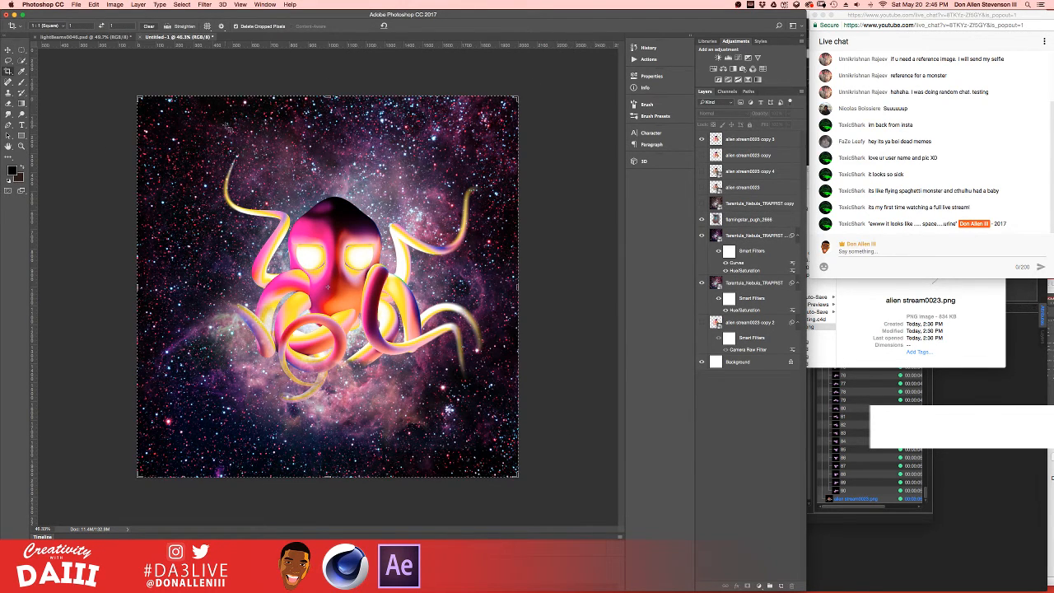
{"action": "left_click", "coordinate": [272, 145]}
{"action": "key", "text": "Return"}
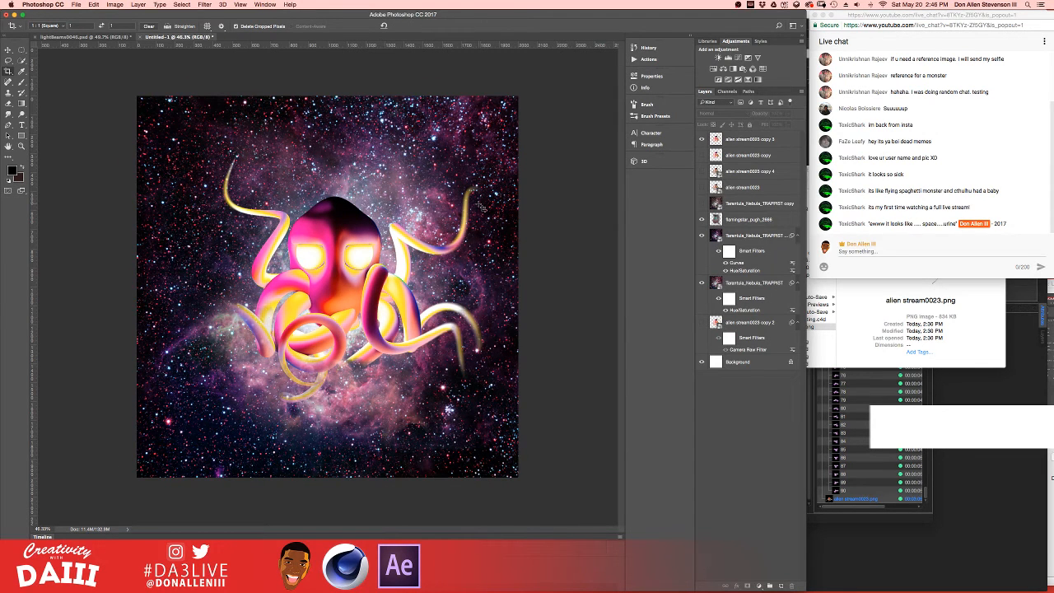
{"action": "key", "text": "v"}
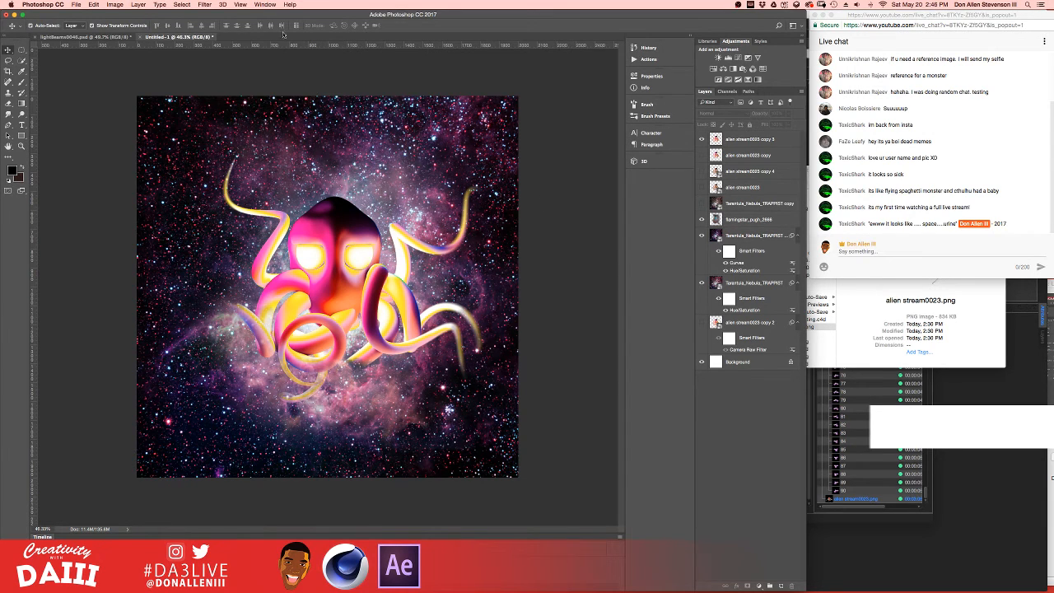
{"action": "left_click_drag", "start_coordinate": [148, 74], "coordinate": [560, 492]}
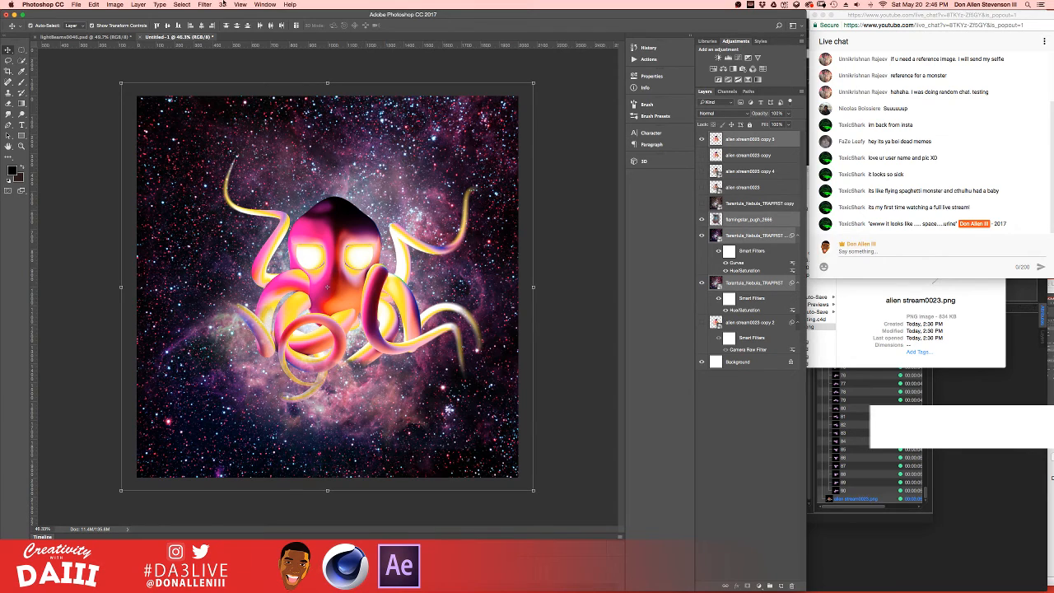
{"action": "left_click", "coordinate": [205, 5]}
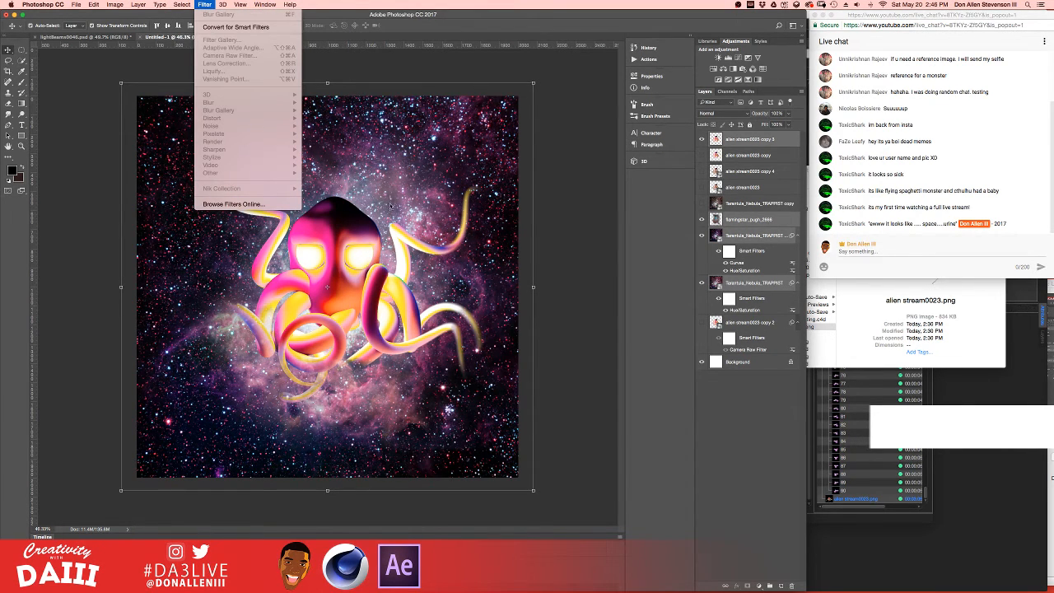
{"action": "left_click", "coordinate": [580, 221]}
- Duplicate all the layers above the Background, merge the copies into one layer, and check it by hiding and showing it
{"action": "left_click", "coordinate": [751, 141]}
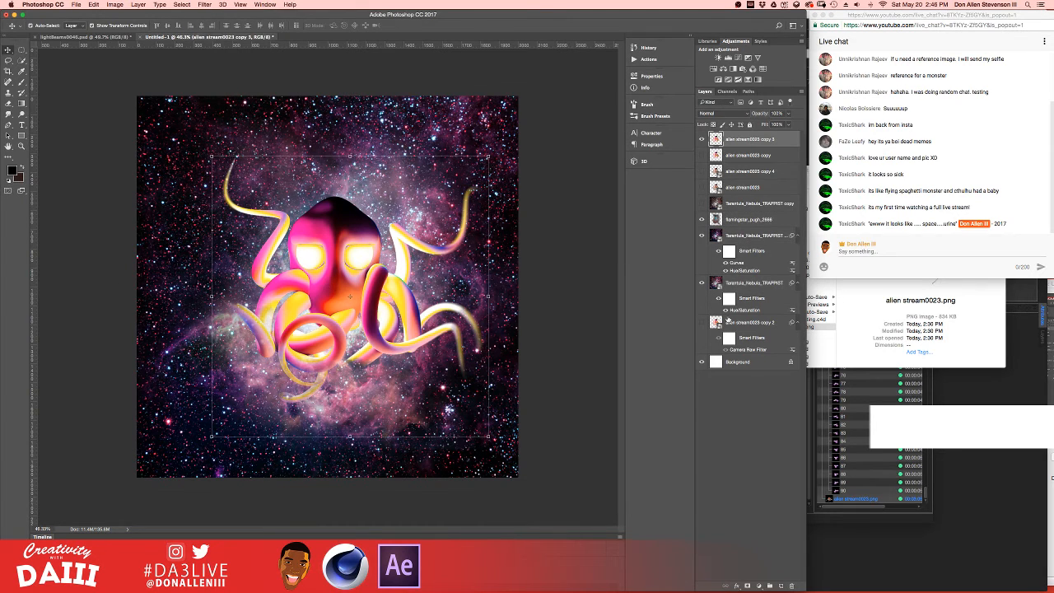
{"action": "left_click", "coordinate": [743, 324], "text": "shift"}
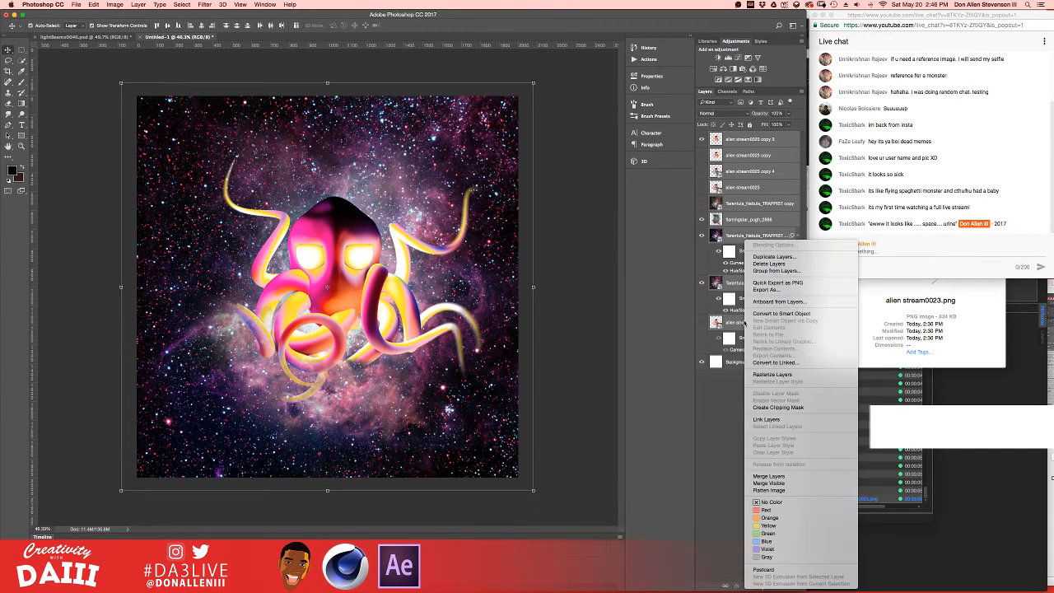
{"action": "right_click", "coordinate": [745, 325]}
{"action": "left_click", "coordinate": [713, 481]}
{"action": "key", "text": "super+j"}
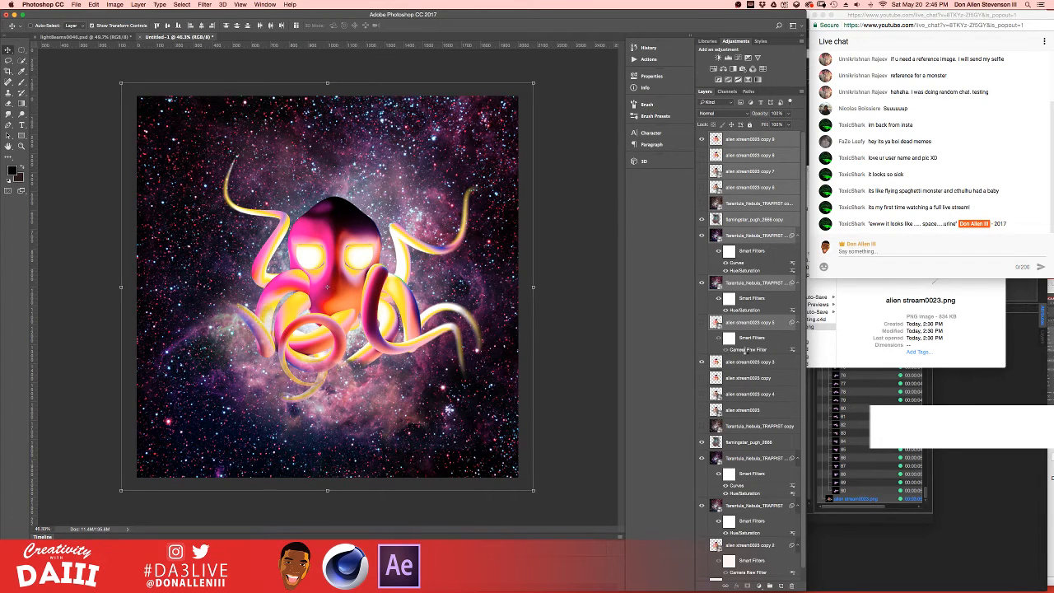
{"action": "right_click", "coordinate": [760, 219]}
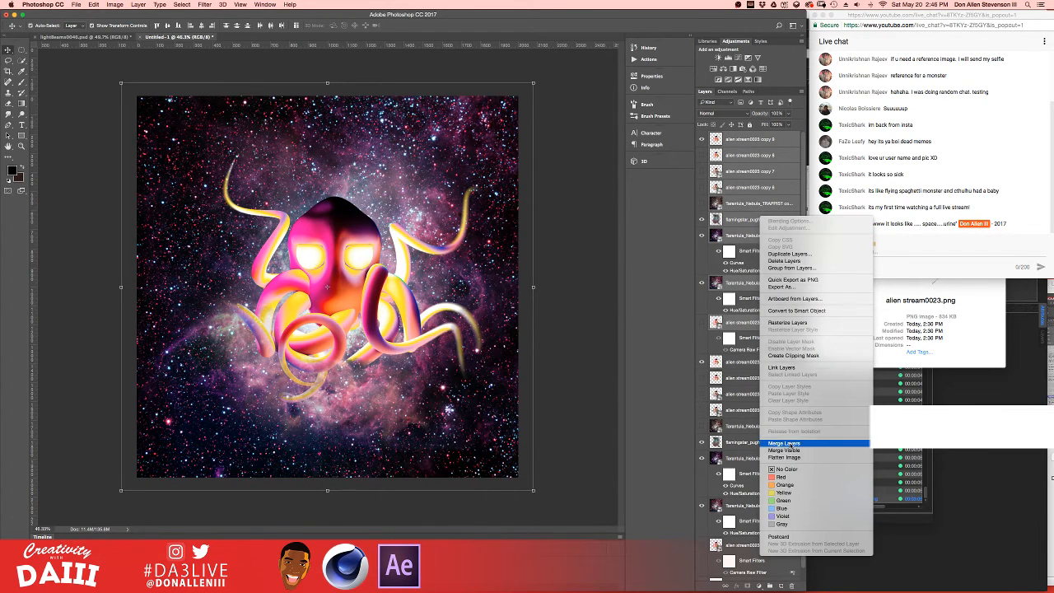
{"action": "left_click", "coordinate": [784, 442]}
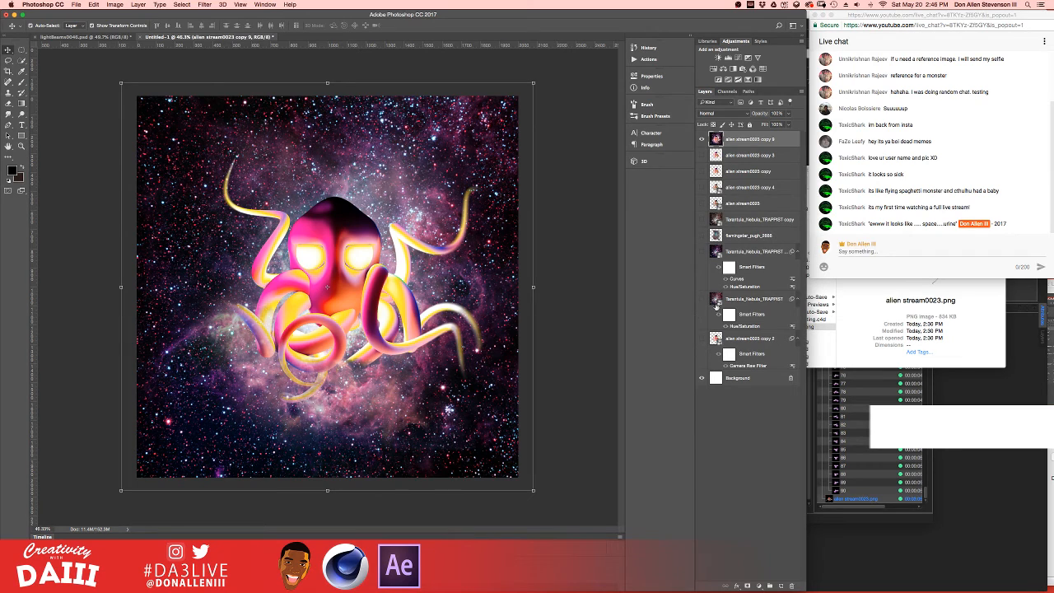
{"action": "left_click", "coordinate": [701, 139]}
{"action": "left_click", "coordinate": [702, 140]}
- Crop the merged composite layer to the square canvas bounds, removing the overhanging edges, and select the layer
{"action": "left_click", "coordinate": [9, 103]}
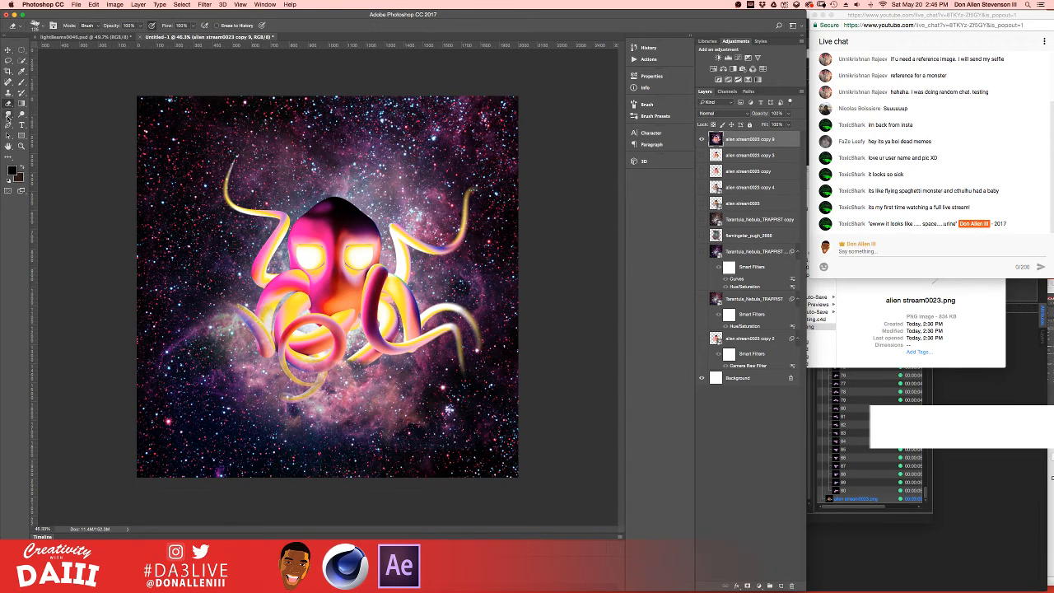
{"action": "left_click", "coordinate": [9, 72]}
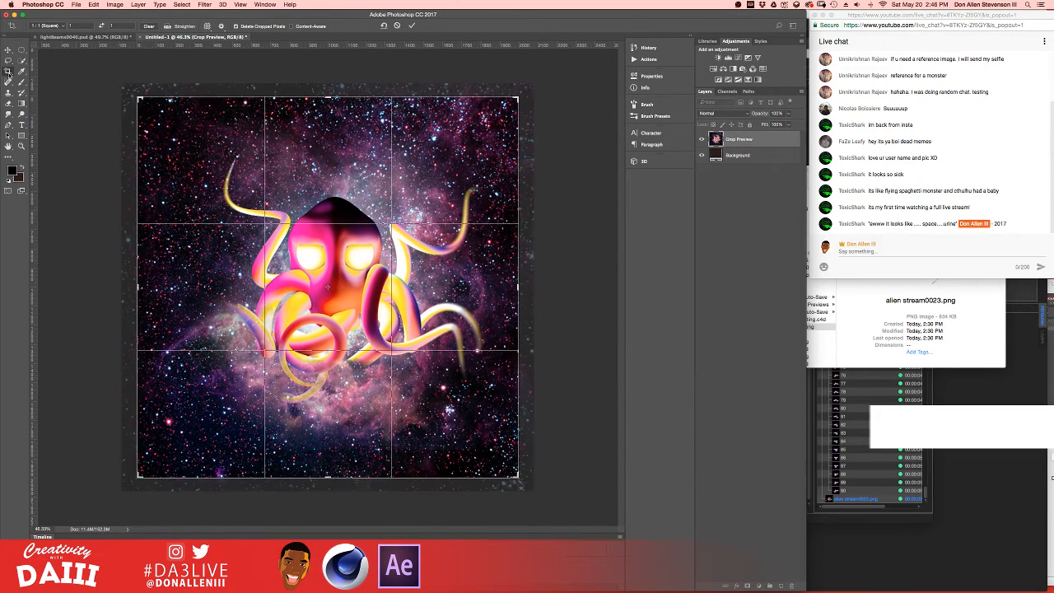
{"action": "key", "text": "Return"}
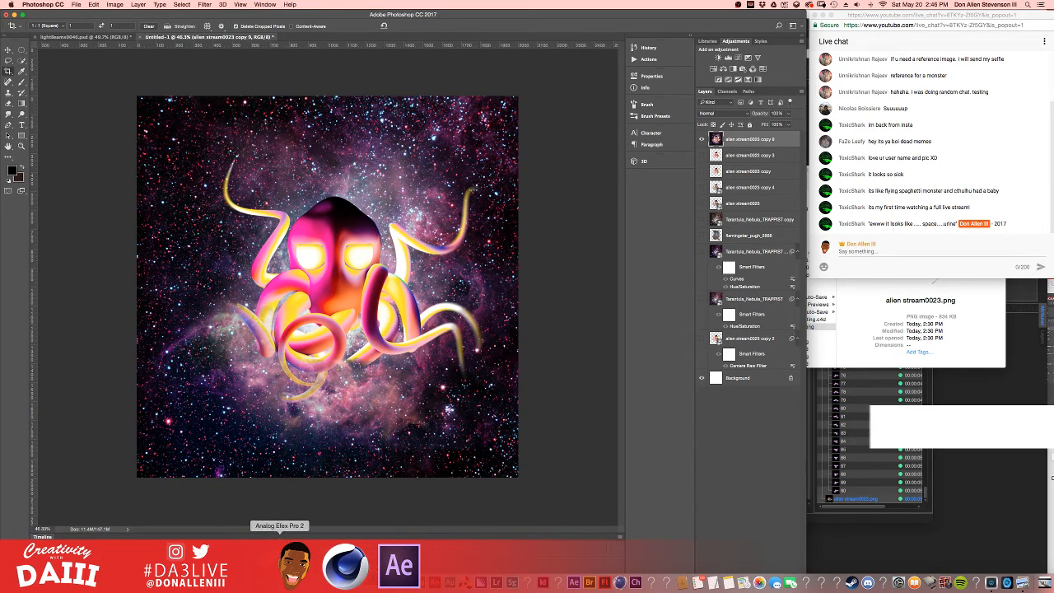
{"action": "left_click_drag", "start_coordinate": [111, 55], "coordinate": [544, 468]}
- Launch the Nik Collection's Analog Efex Pro 2 filter on the merged layer and enlarge its window to fill the display
{"action": "left_click", "coordinate": [205, 4]}
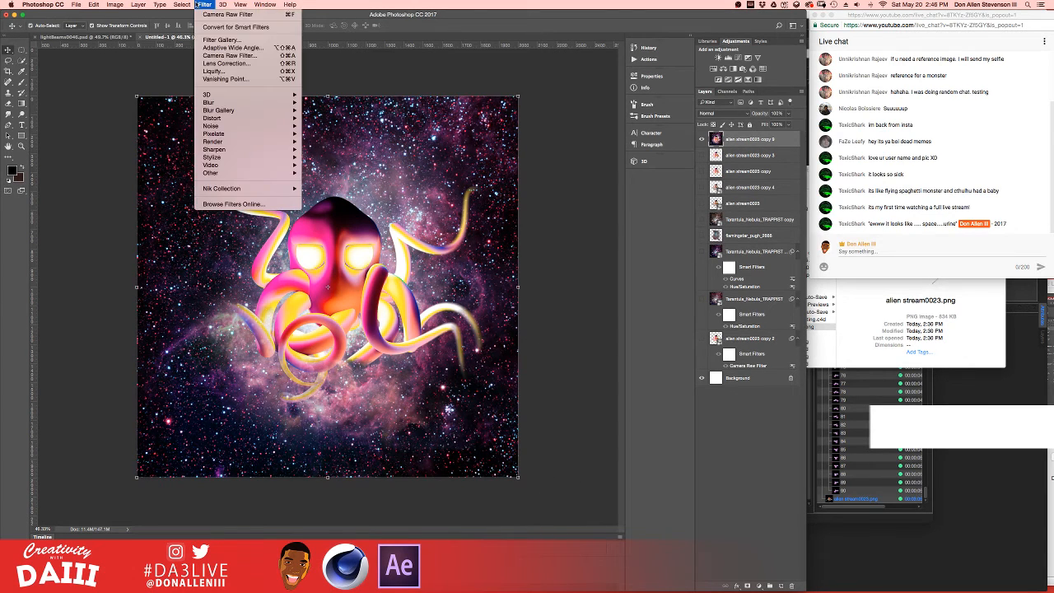
{"action": "mouse_move", "coordinate": [252, 189]}
{"action": "left_click", "coordinate": [332, 189]}
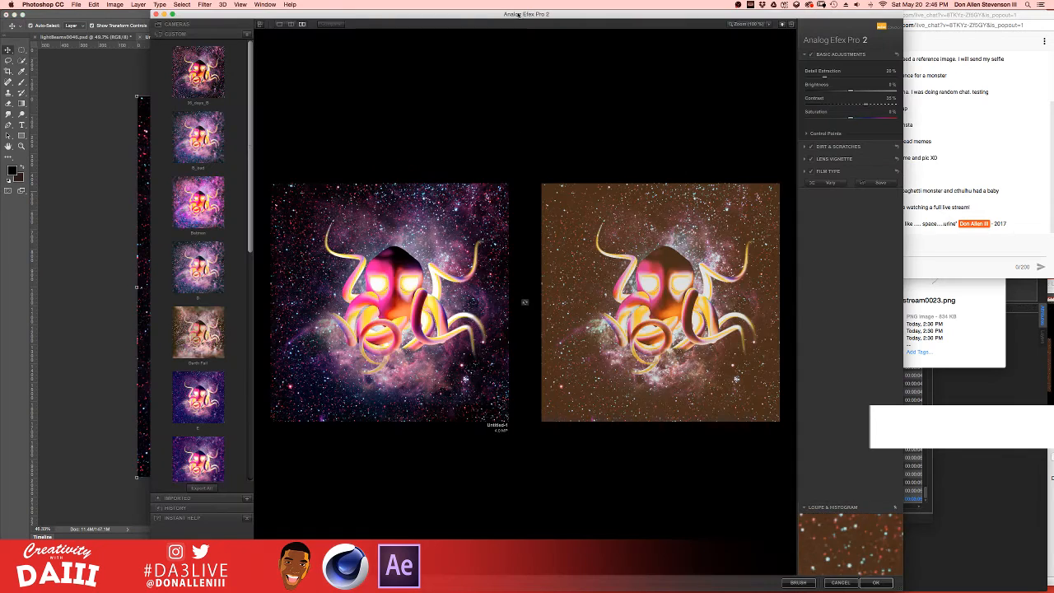
{"action": "left_click_drag", "start_coordinate": [500, 17], "coordinate": [437, 6]}
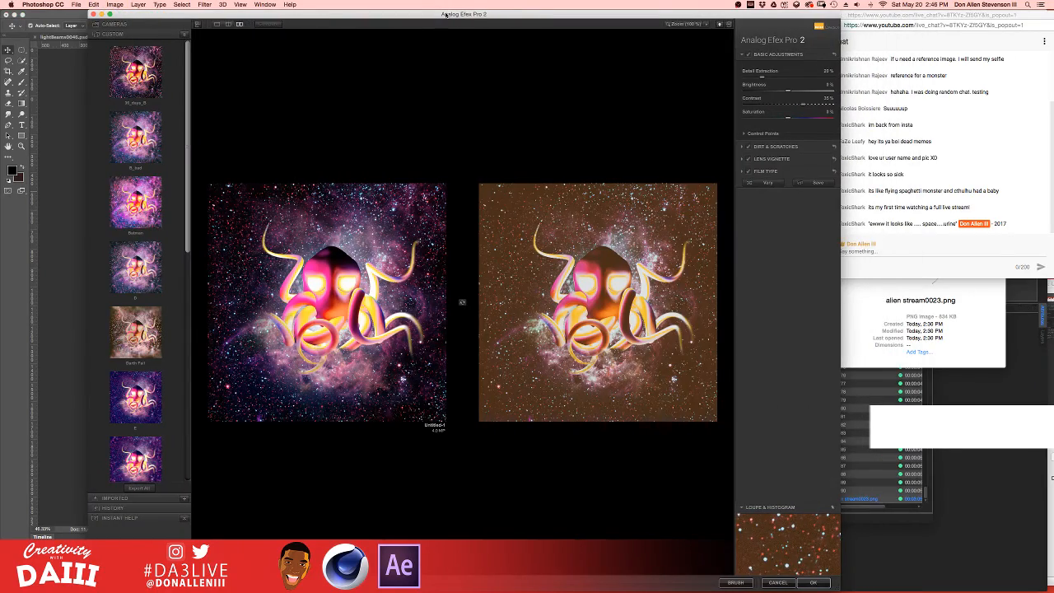
{"action": "double_click", "coordinate": [444, 14]}
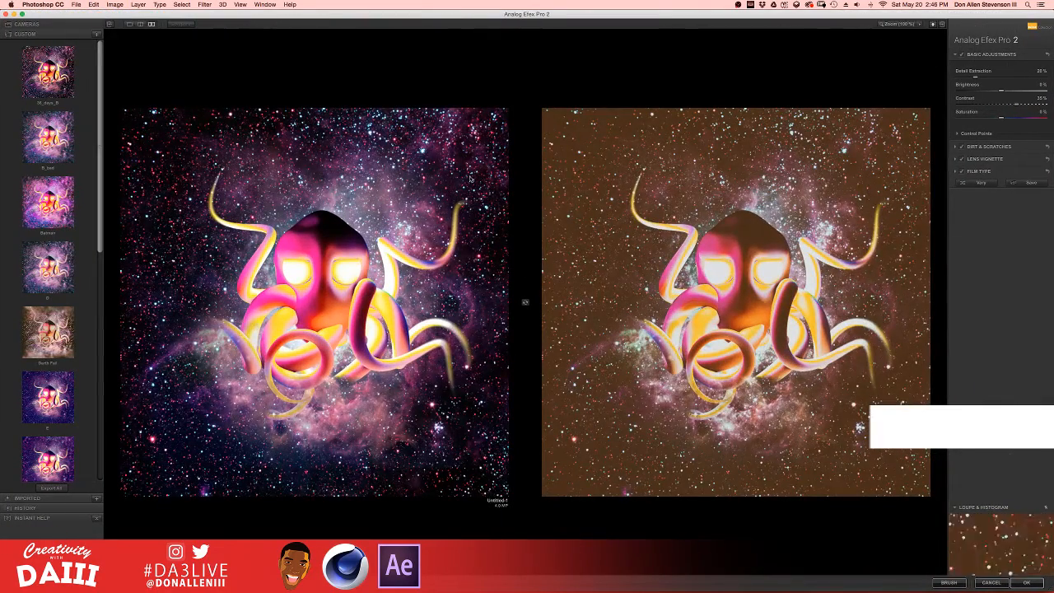
- Try the second to fourth custom presets, apply the brown-toned fifth one, and compare before and after in stacked and side-by-side orientations
{"action": "left_click", "coordinate": [47, 136]}
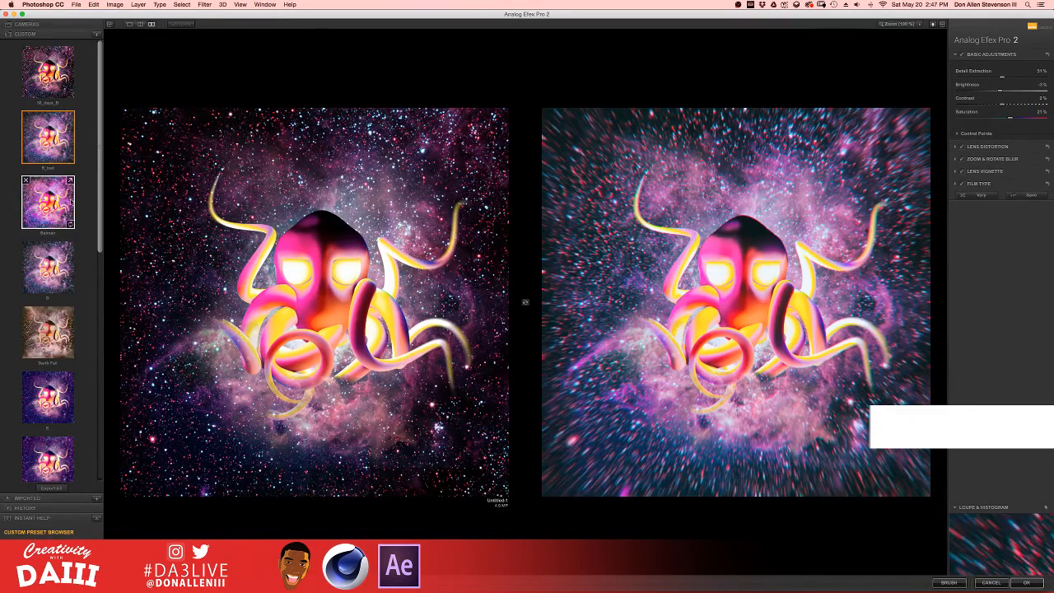
{"action": "left_click", "coordinate": [47, 201]}
{"action": "left_click", "coordinate": [46, 288]}
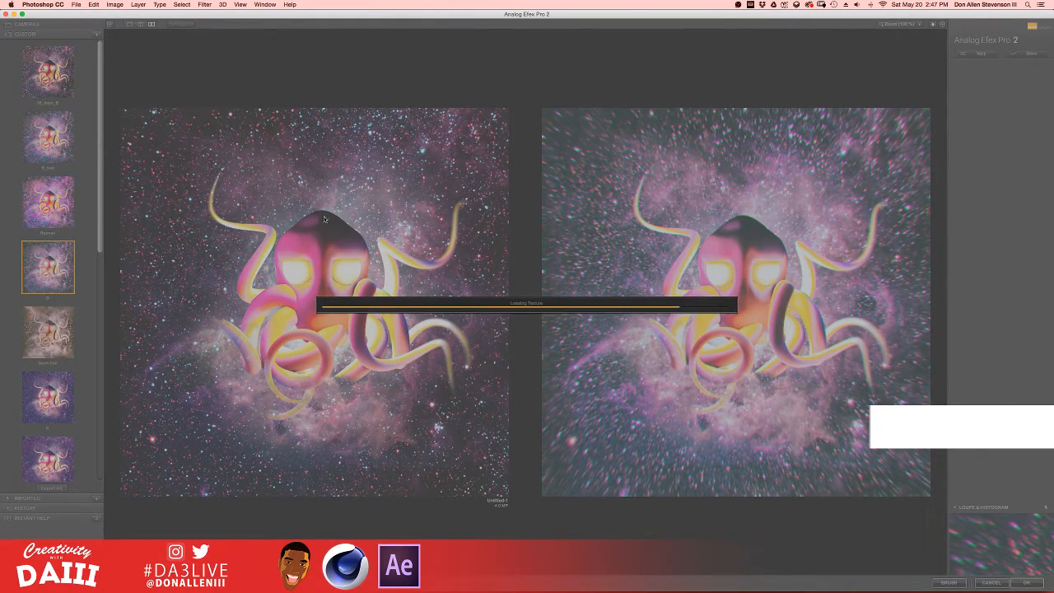
{"action": "left_click", "coordinate": [50, 327]}
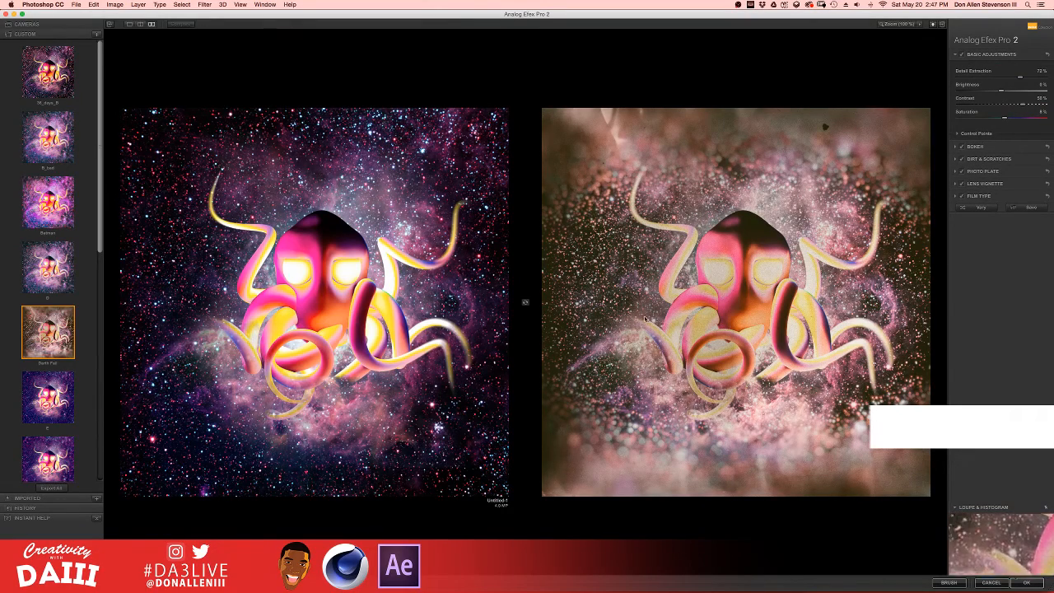
{"action": "left_click", "coordinate": [525, 302]}
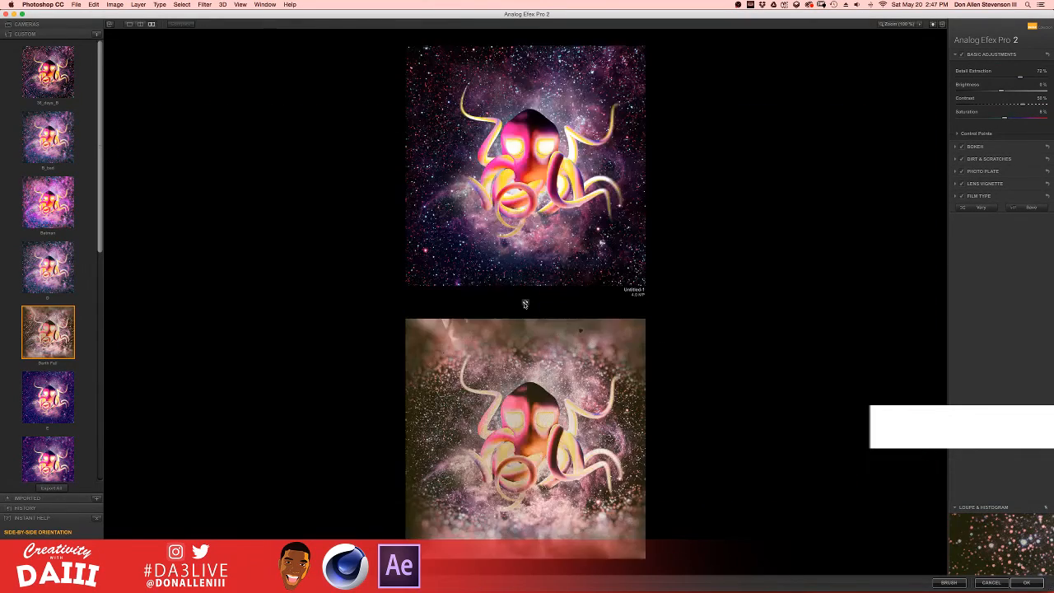
{"action": "left_click", "coordinate": [525, 304]}
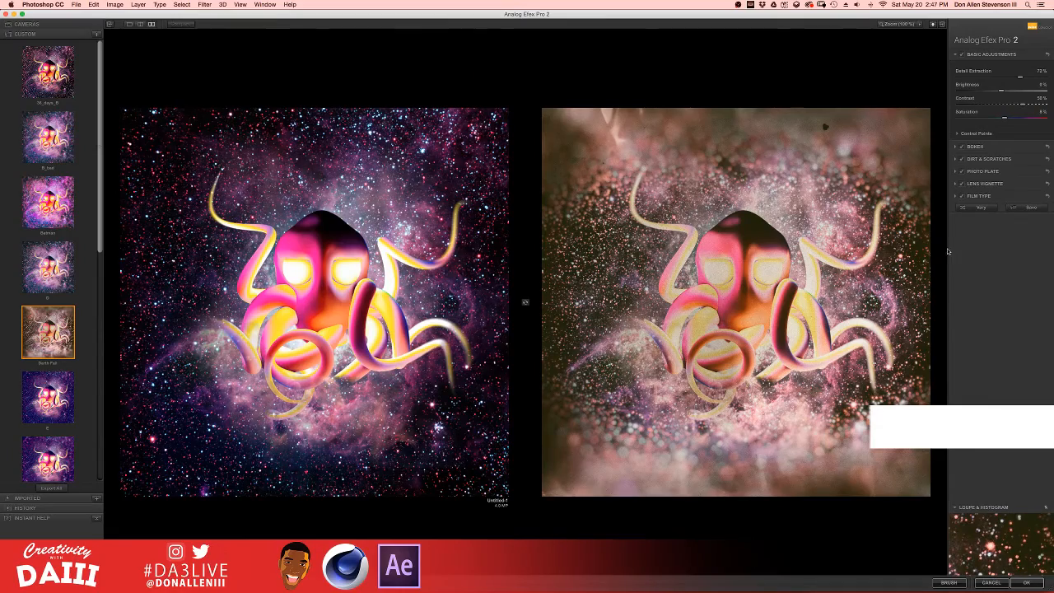
- Tighten the Bokeh effect's elliptical focus area around the octopus in single-image view and lower its blur strength to about 50%
{"action": "left_click", "coordinate": [976, 146]}
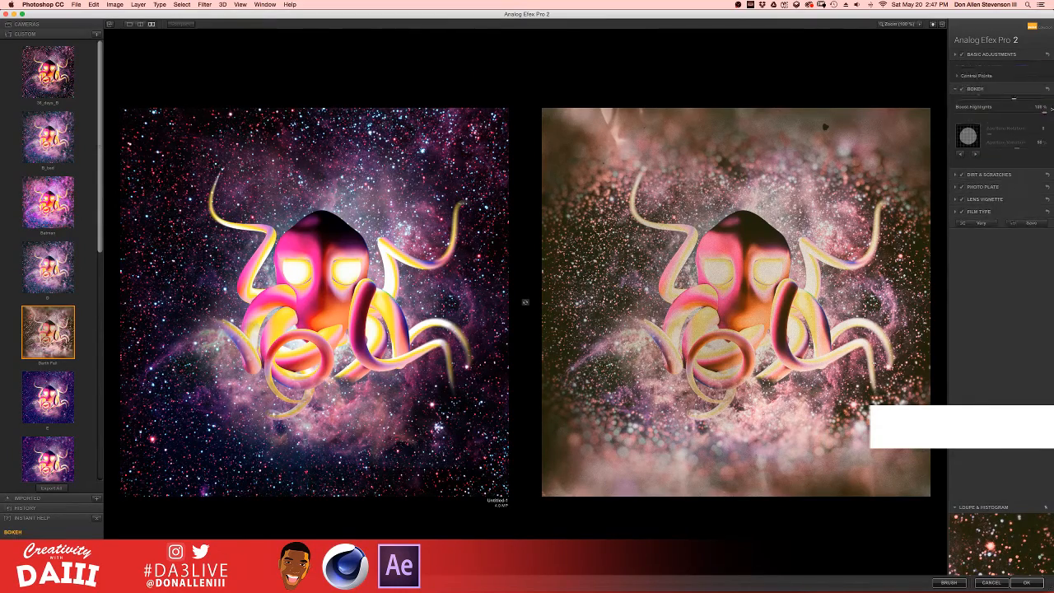
{"action": "left_click_drag", "start_coordinate": [1049, 97], "coordinate": [803, 107]}
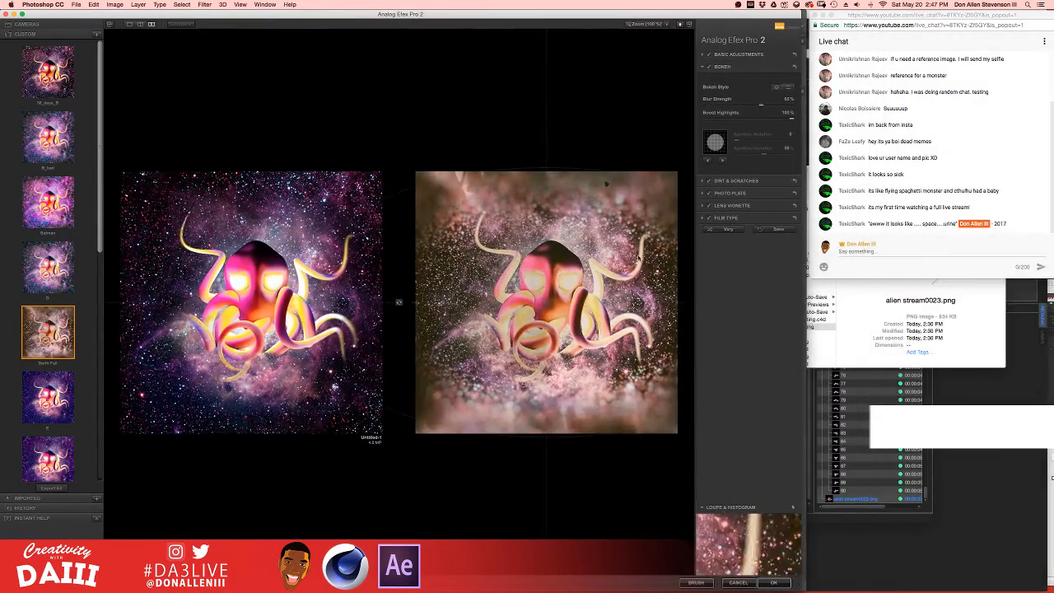
{"action": "left_click_drag", "start_coordinate": [547, 233], "coordinate": [544, 207]}
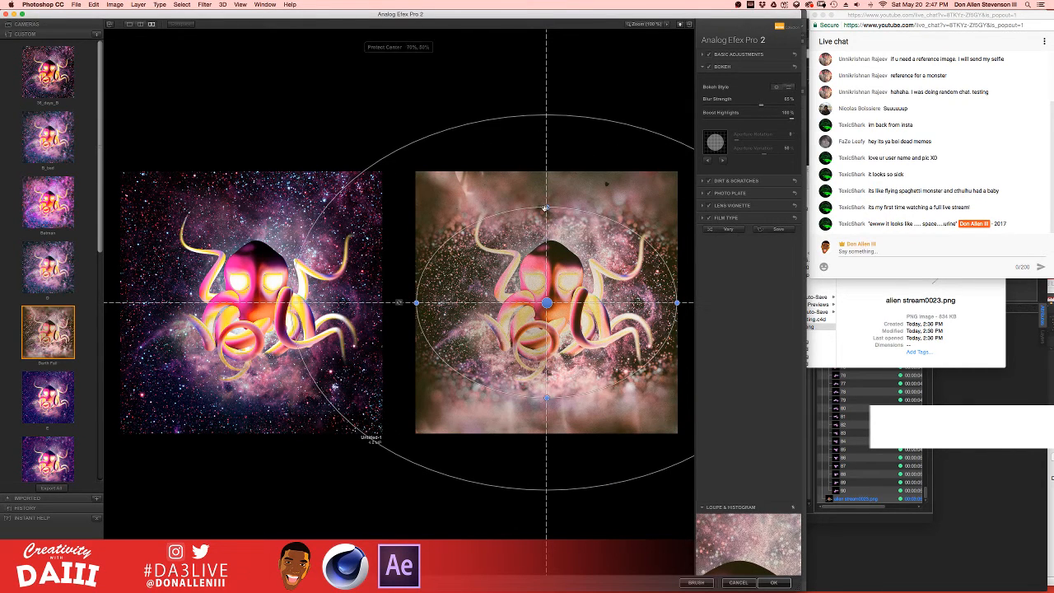
{"action": "left_click_drag", "start_coordinate": [417, 303], "coordinate": [429, 303]}
{"action": "left_click", "coordinate": [130, 24]}
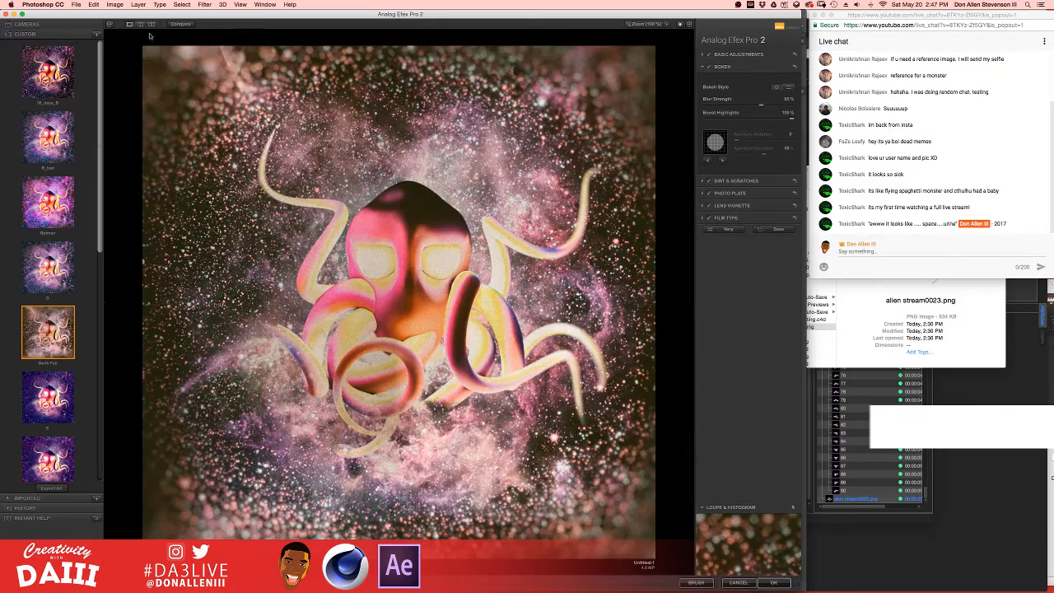
{"action": "left_click_drag", "start_coordinate": [628, 302], "coordinate": [605, 302]}
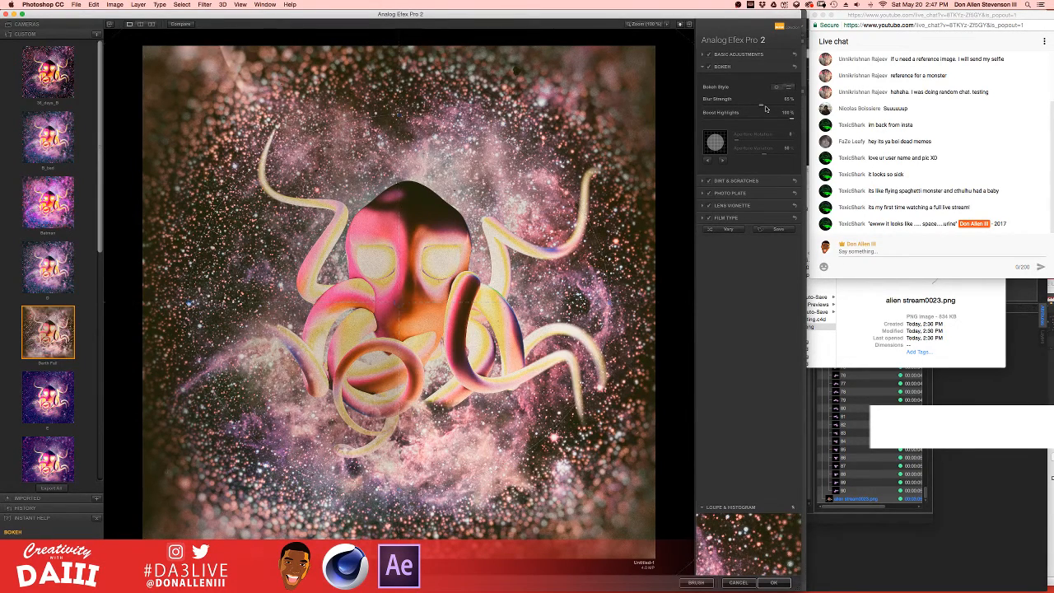
{"action": "mouse_move", "coordinate": [771, 108]}
{"action": "left_mouse_down"}
{"action": "mouse_move", "coordinate": [780, 109]}
{"action": "mouse_move", "coordinate": [742, 107]}
{"action": "mouse_move", "coordinate": [755, 107]}
{"action": "left_mouse_up"}
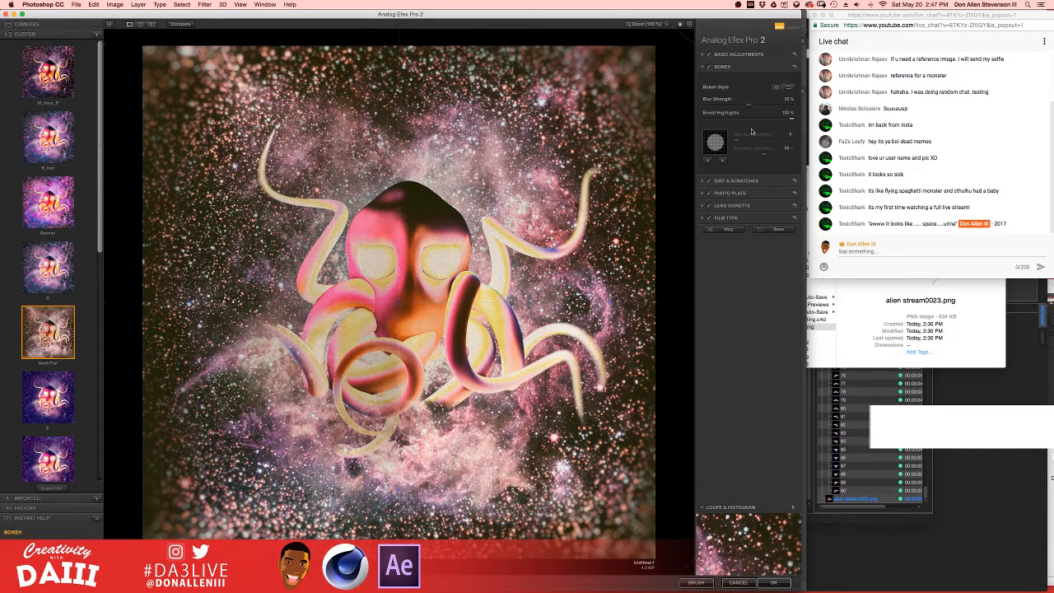
- Review the dirt and scratches textures and set the photo plate texture to the middle one in the third row
{"action": "left_click", "coordinate": [743, 181]}
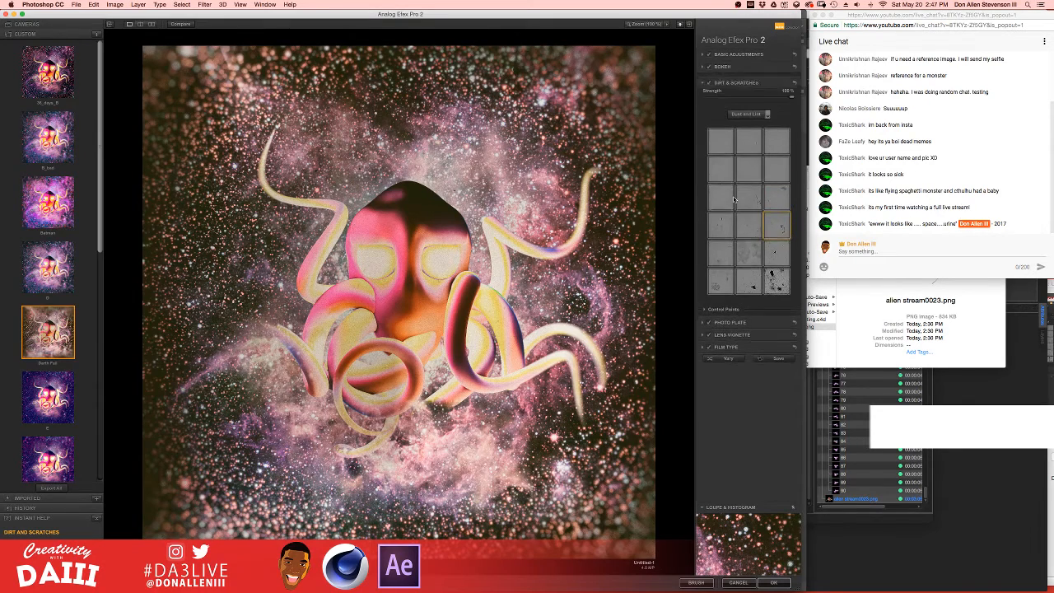
{"action": "left_click", "coordinate": [733, 327]}
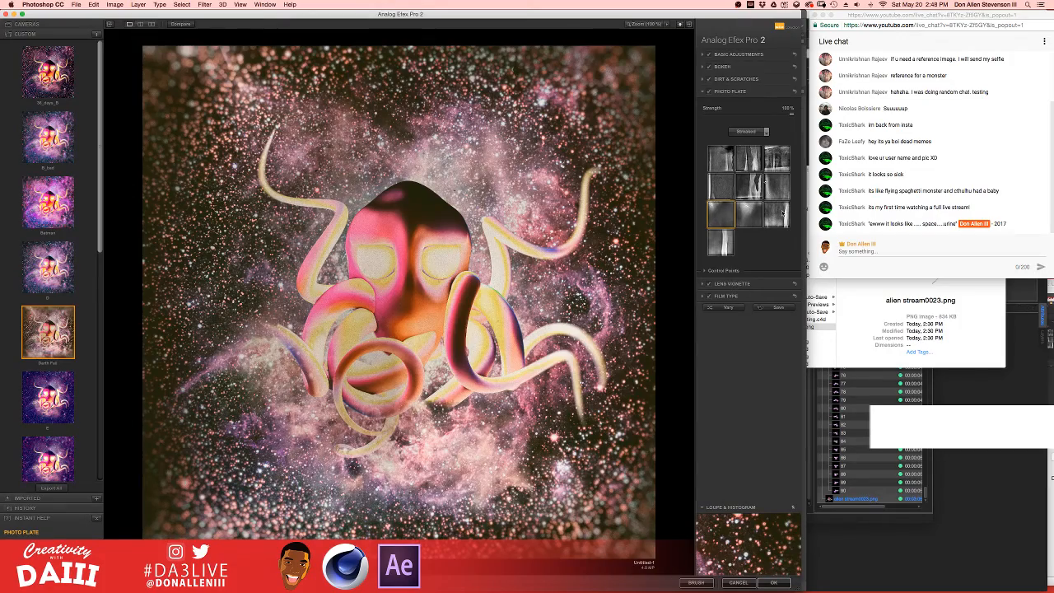
{"action": "left_click", "coordinate": [748, 215]}
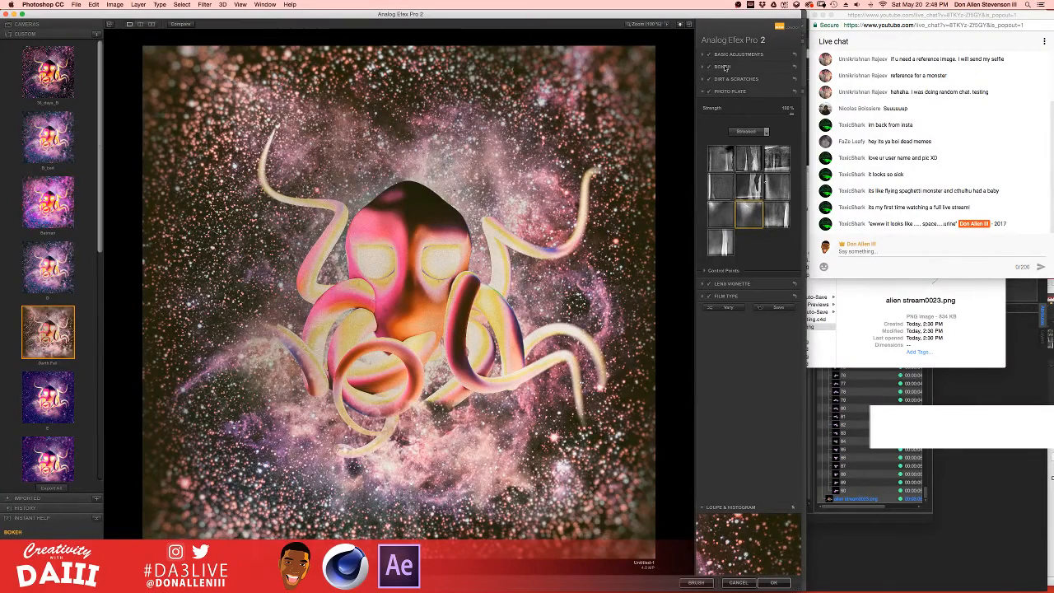
- Try a fully desaturated look, raise the saturation to about 60%, and lower the detail extraction to about 56%
{"action": "left_click", "coordinate": [724, 54]}
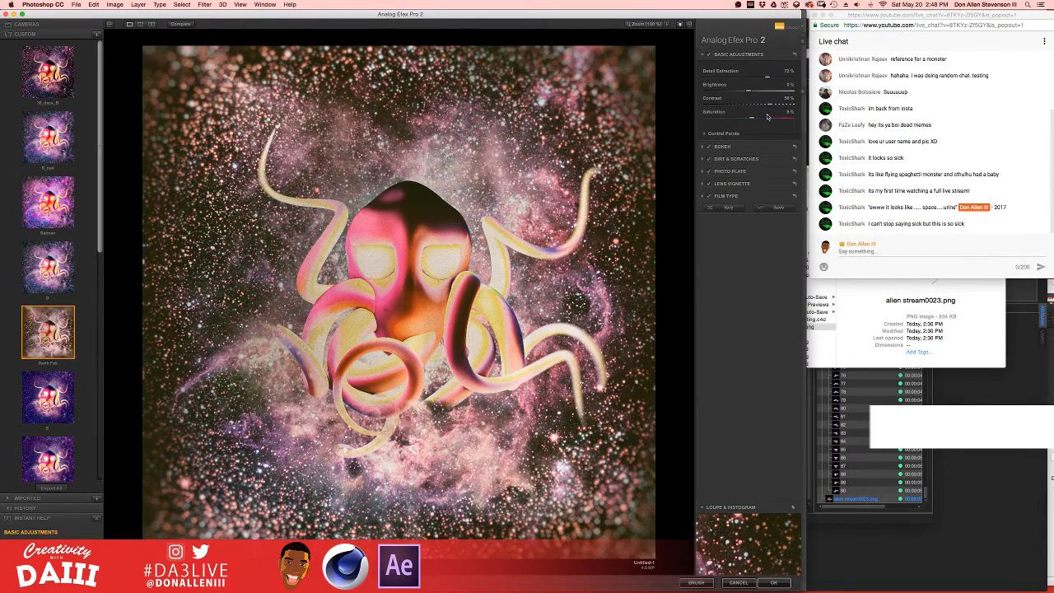
{"action": "left_click", "coordinate": [765, 120]}
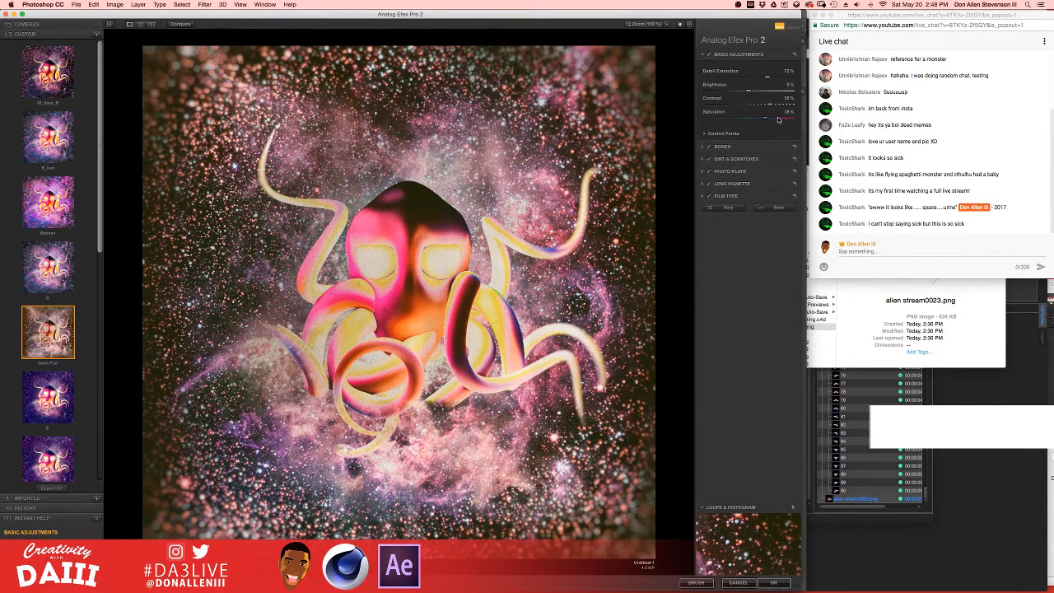
{"action": "left_click_drag", "start_coordinate": [778, 120], "coordinate": [705, 121]}
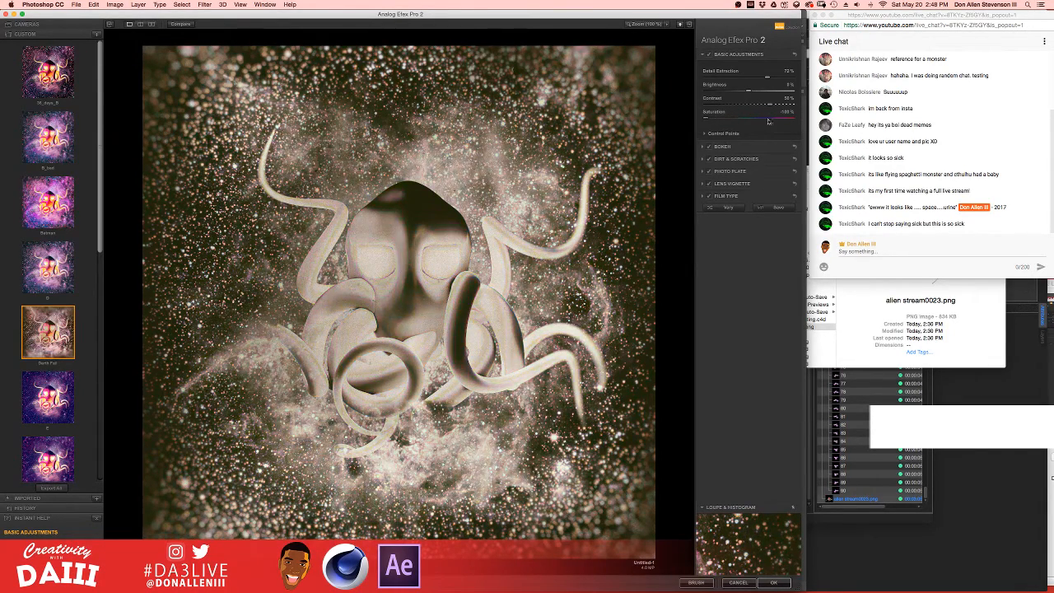
{"action": "left_click_drag", "start_coordinate": [774, 120], "coordinate": [783, 121]}
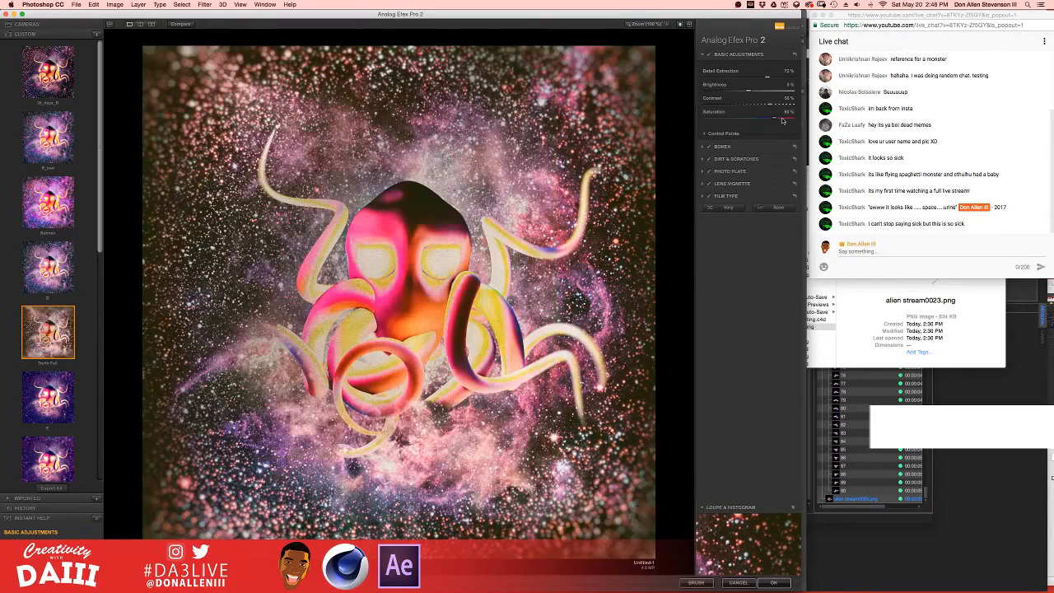
{"action": "left_click", "coordinate": [714, 77]}
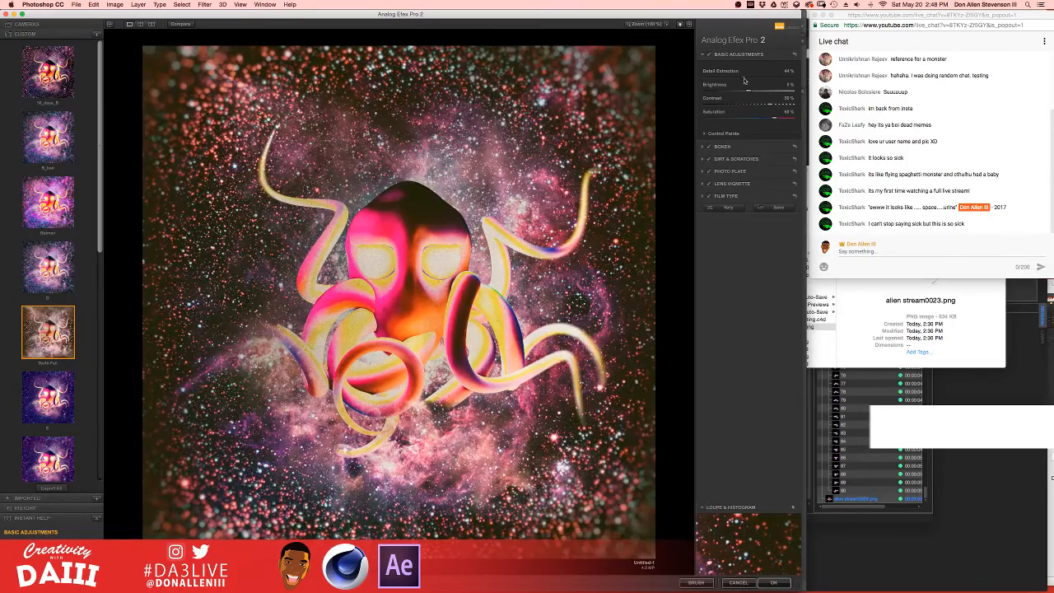
{"action": "left_click_drag", "start_coordinate": [738, 80], "coordinate": [753, 80]}
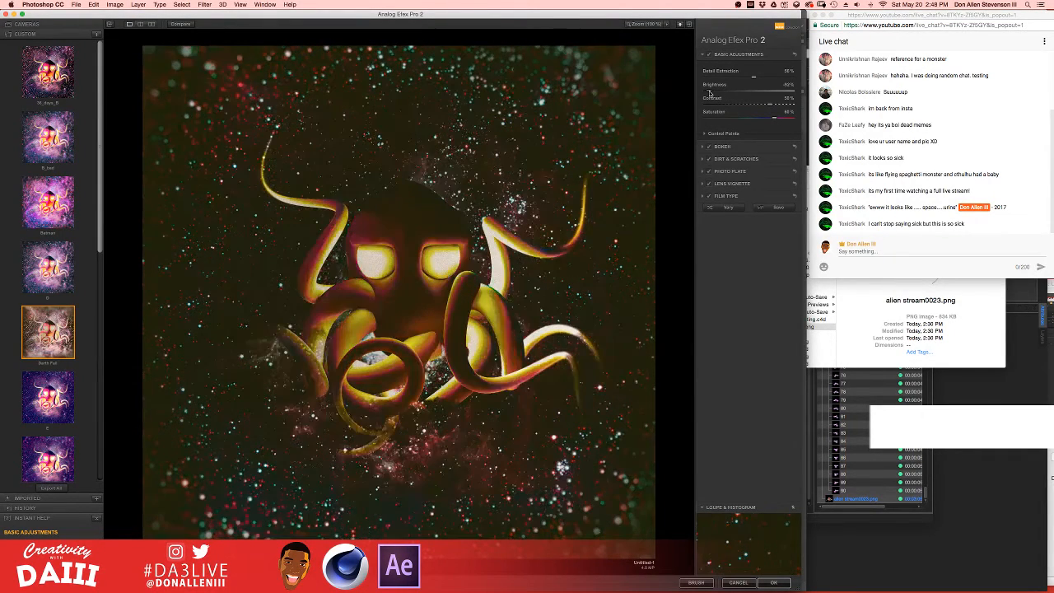
- Try minimum and raised brightness on the composite, undo the brighter setting, and settle on a brightness of -24%
{"action": "left_click_drag", "start_coordinate": [705, 92], "coordinate": [701, 91]}
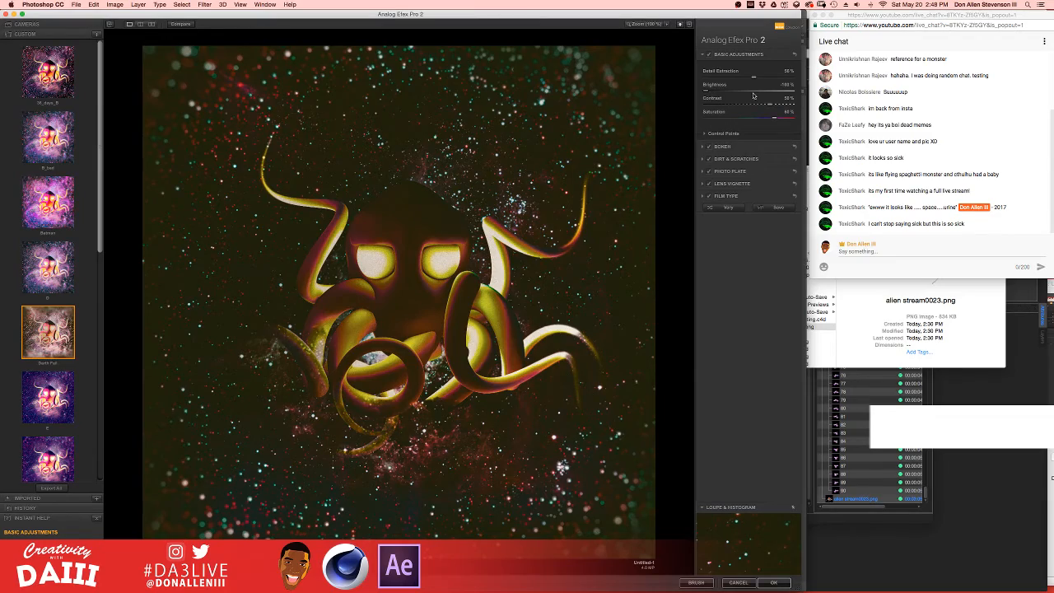
{"action": "mouse_move", "coordinate": [737, 93]}
{"action": "left_mouse_down"}
{"action": "mouse_move", "coordinate": [773, 93]}
{"action": "mouse_move", "coordinate": [735, 93]}
{"action": "mouse_move", "coordinate": [748, 93]}
{"action": "left_mouse_up"}
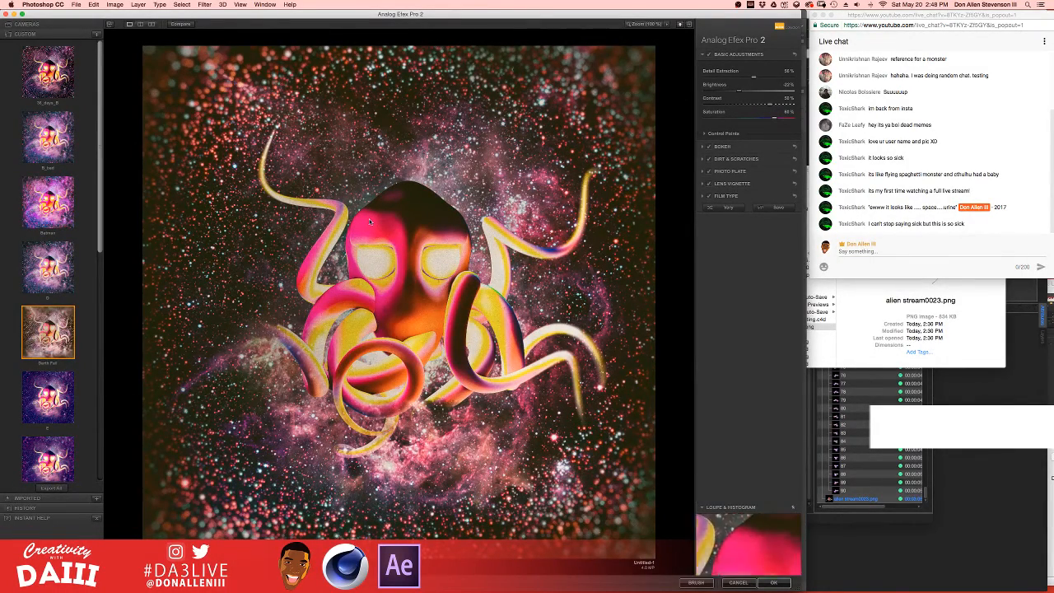
{"action": "left_click_drag", "start_coordinate": [739, 91], "coordinate": [761, 92]}
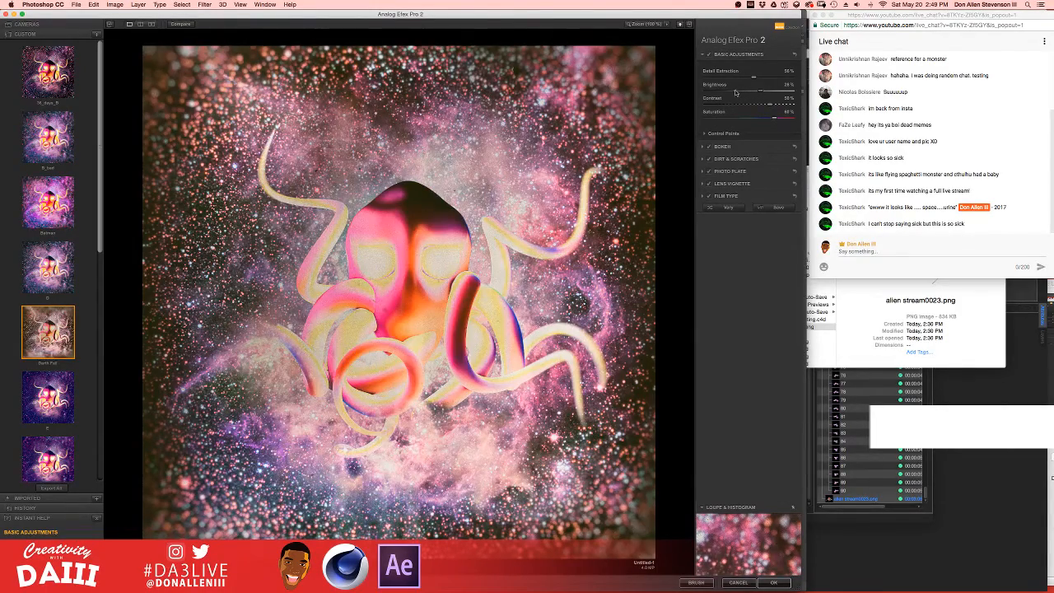
{"action": "key", "text": "super+z"}
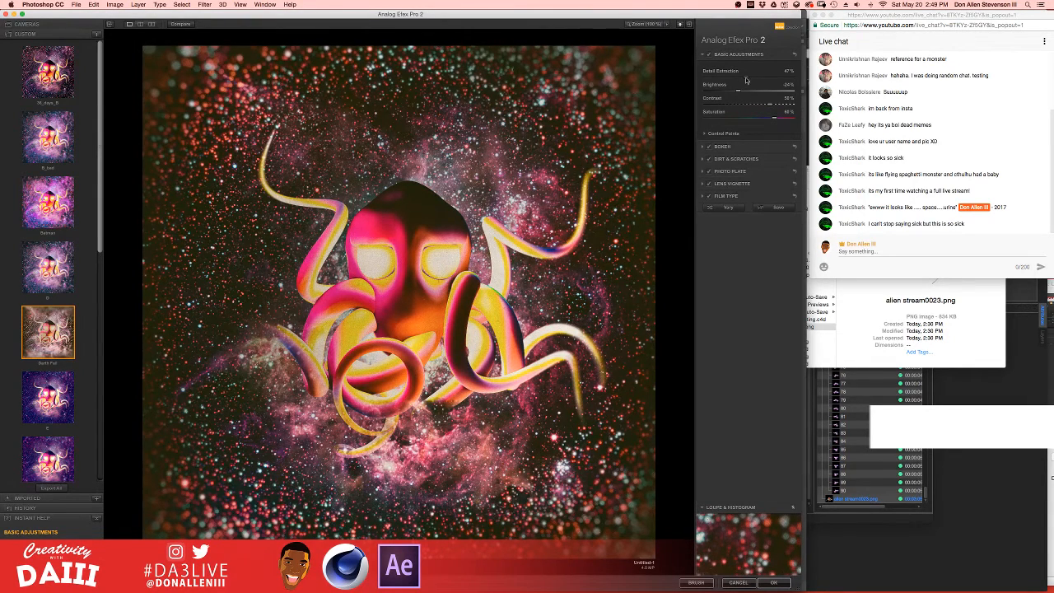
- Try lower detail extraction values, set it to about 59%, and compare before and after in the split preview
{"action": "left_click_drag", "start_coordinate": [757, 79], "coordinate": [768, 79]}
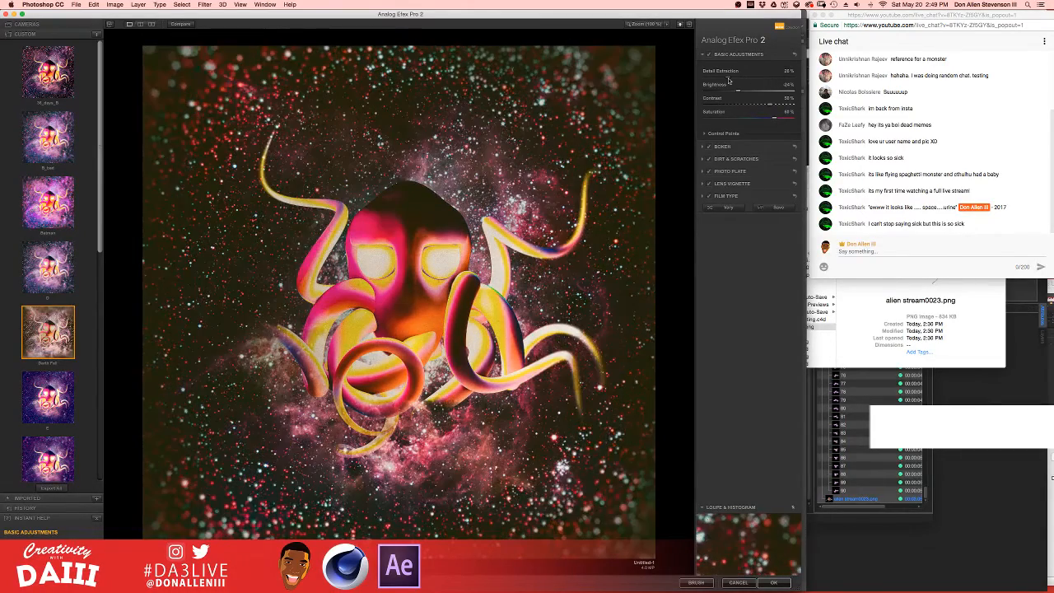
{"action": "left_click_drag", "start_coordinate": [727, 80], "coordinate": [759, 80]}
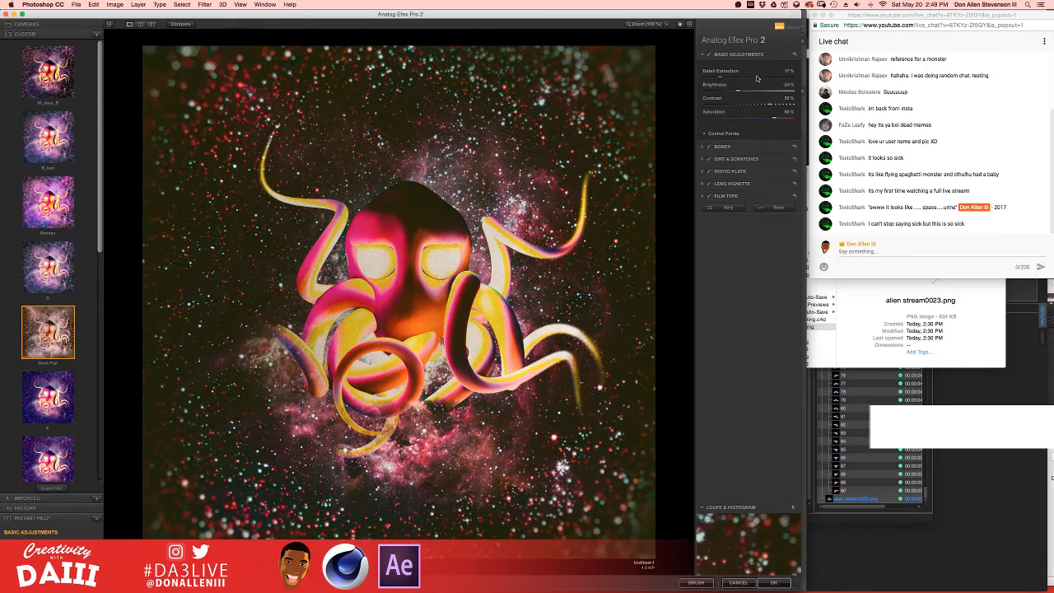
{"action": "left_click", "coordinate": [141, 24]}
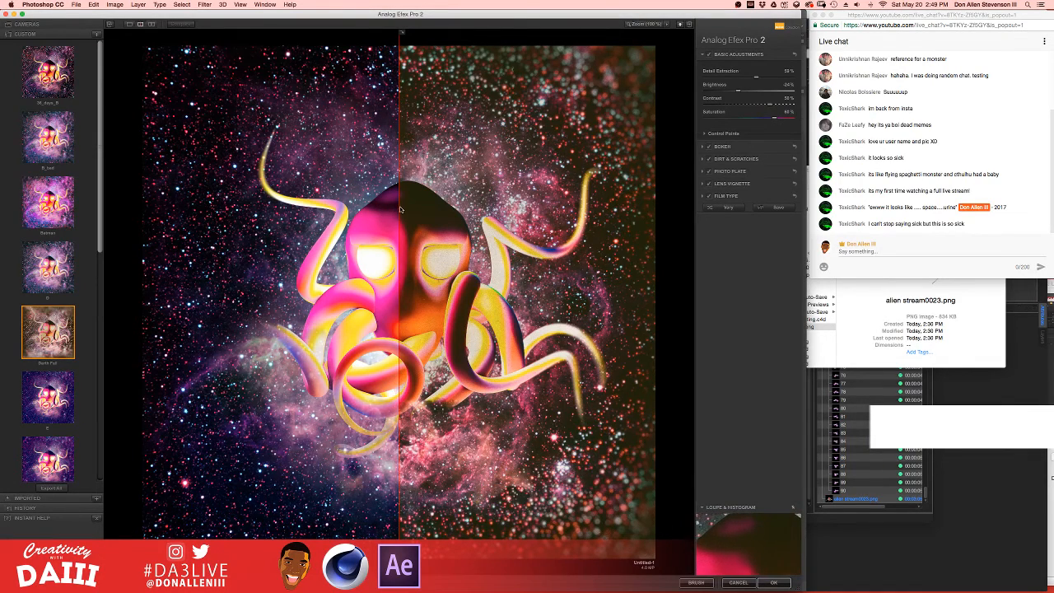
{"action": "left_click_drag", "start_coordinate": [332, 216], "coordinate": [398, 230]}
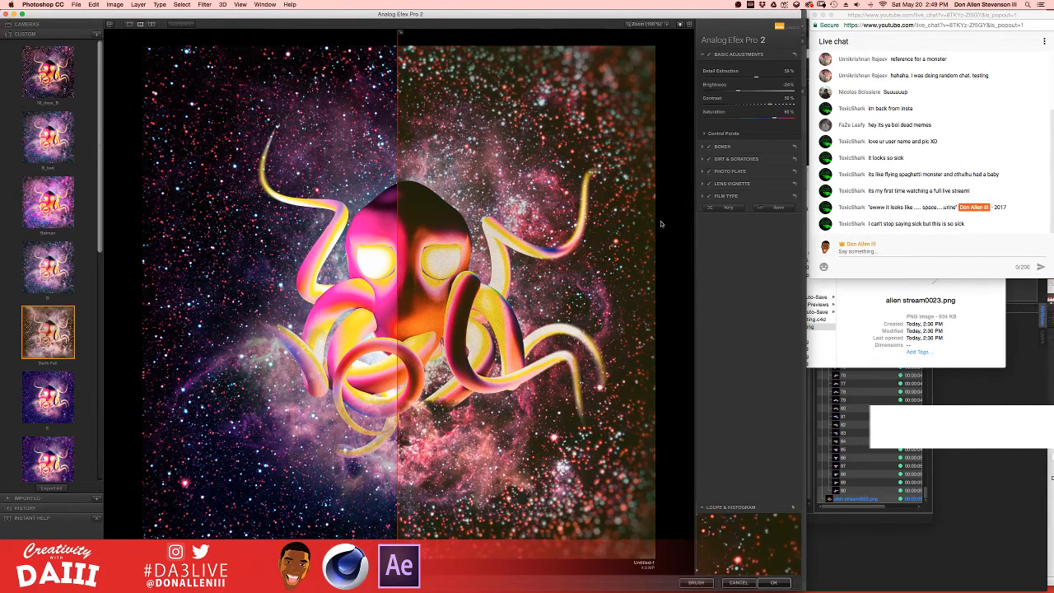
- Set the film type to fully faded with a grain per pixel of 500 and a strength of about 57%
{"action": "left_click", "coordinate": [726, 195]}
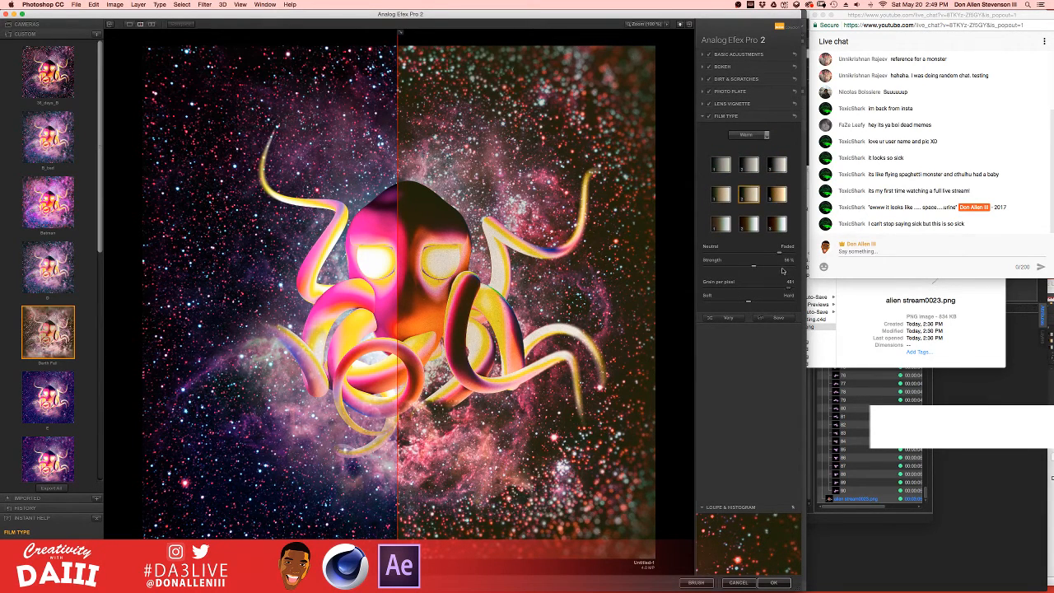
{"action": "left_click_drag", "start_coordinate": [781, 270], "coordinate": [793, 270]}
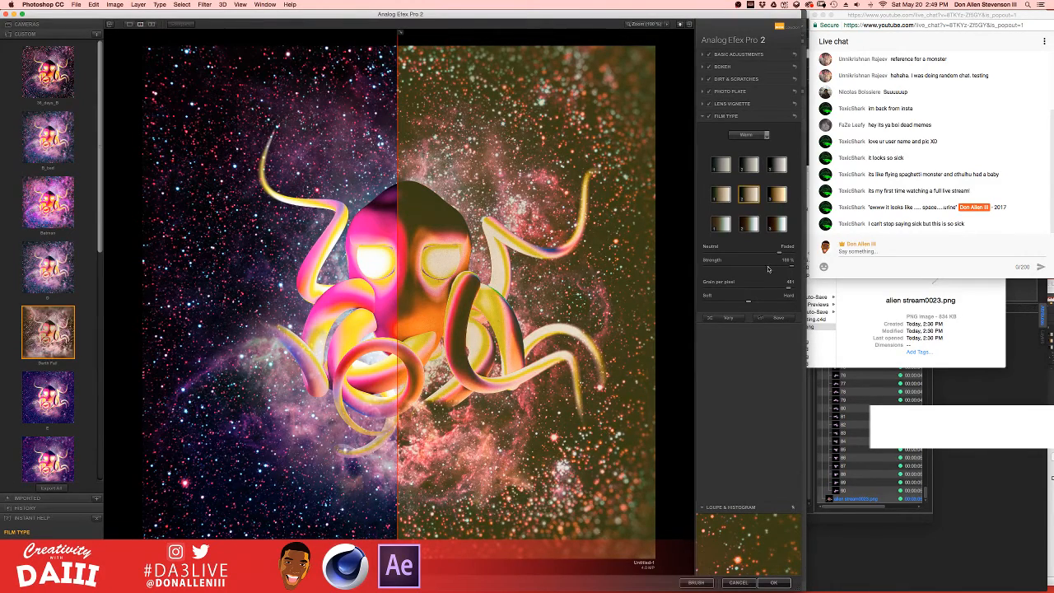
{"action": "left_click", "coordinate": [724, 267]}
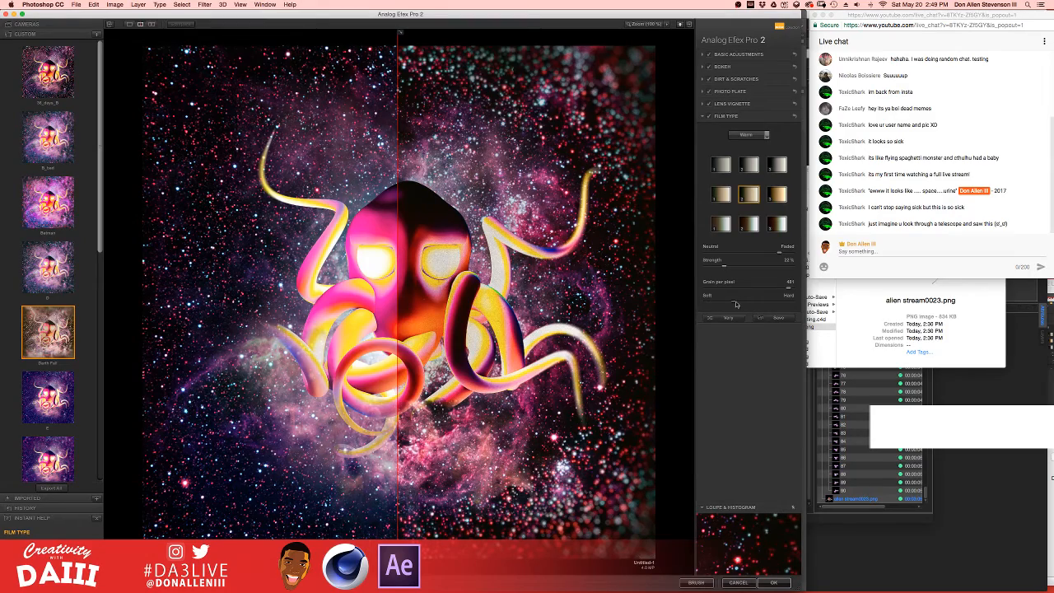
{"action": "left_click_drag", "start_coordinate": [738, 289], "coordinate": [795, 297]}
{"action": "left_click_drag", "start_coordinate": [780, 253], "coordinate": [718, 256]}
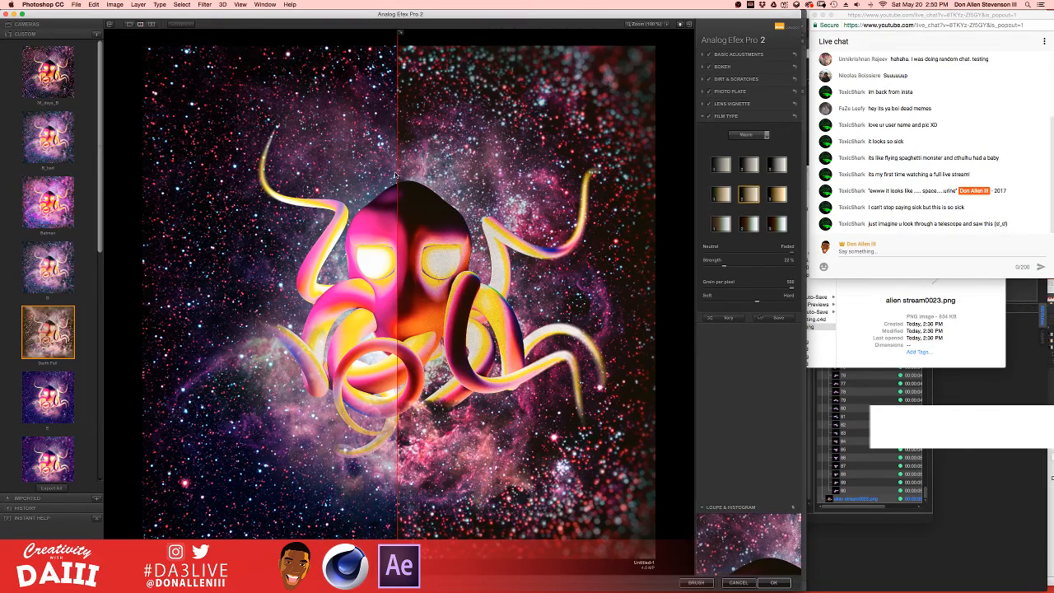
{"action": "left_click_drag", "start_coordinate": [289, 174], "coordinate": [387, 204]}
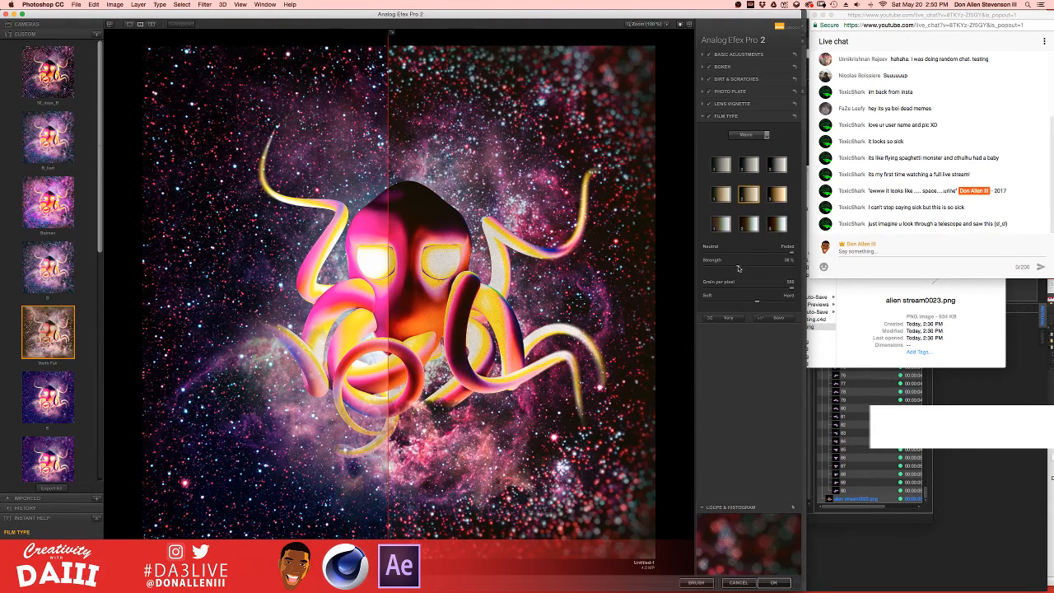
{"action": "mouse_move", "coordinate": [760, 268]}
{"action": "left_mouse_down"}
{"action": "mouse_move", "coordinate": [738, 269]}
{"action": "mouse_move", "coordinate": [775, 258]}
{"action": "left_mouse_up"}
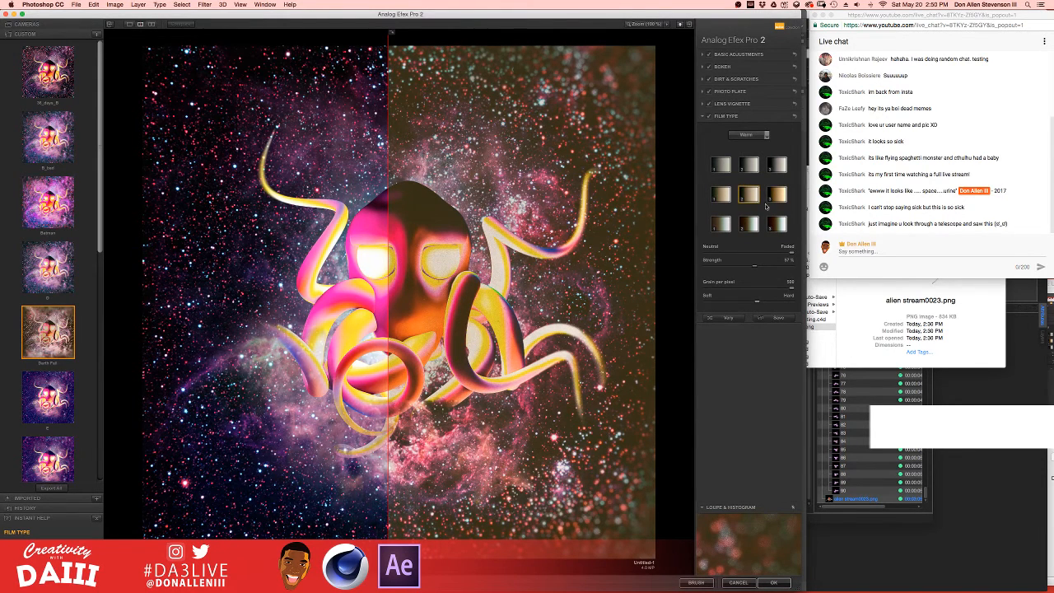
- Try several warm film types, keep the second one in the first row, and move the split line to reveal the whole filtered image
{"action": "left_click", "coordinate": [746, 221]}
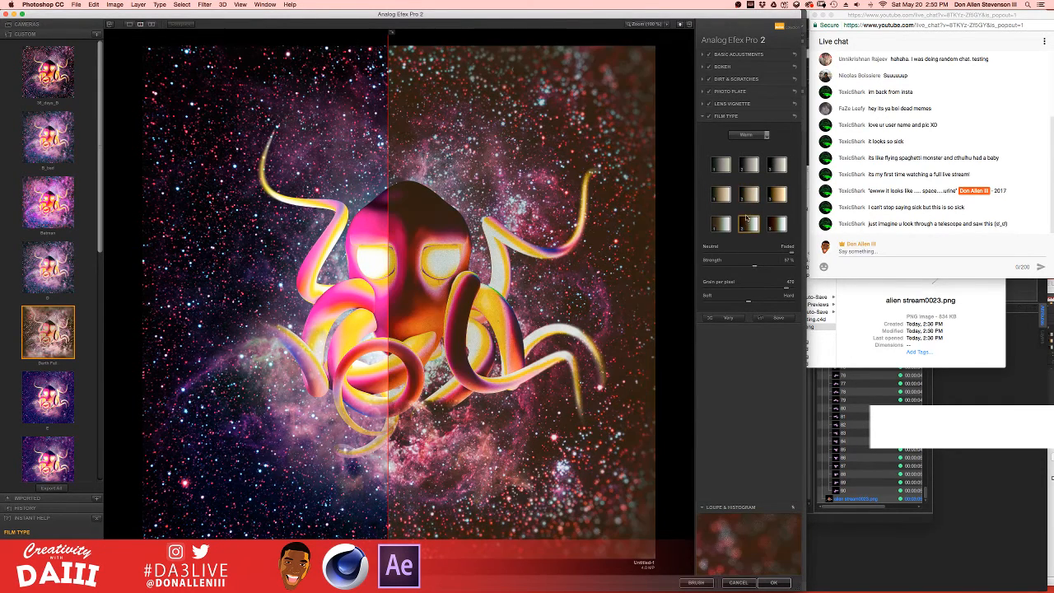
{"action": "left_click", "coordinate": [749, 167]}
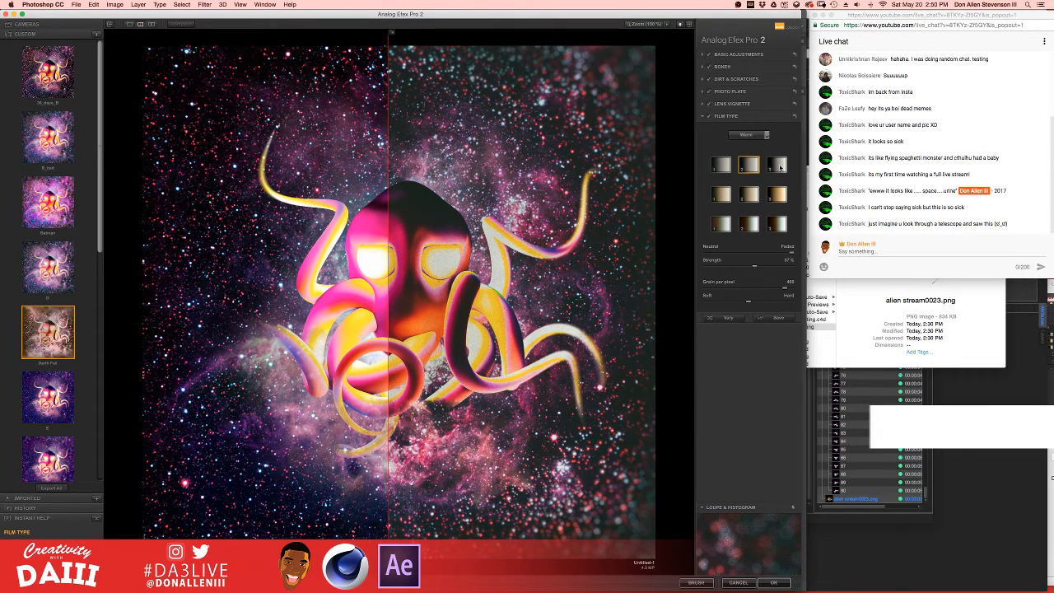
{"action": "left_click", "coordinate": [779, 167]}
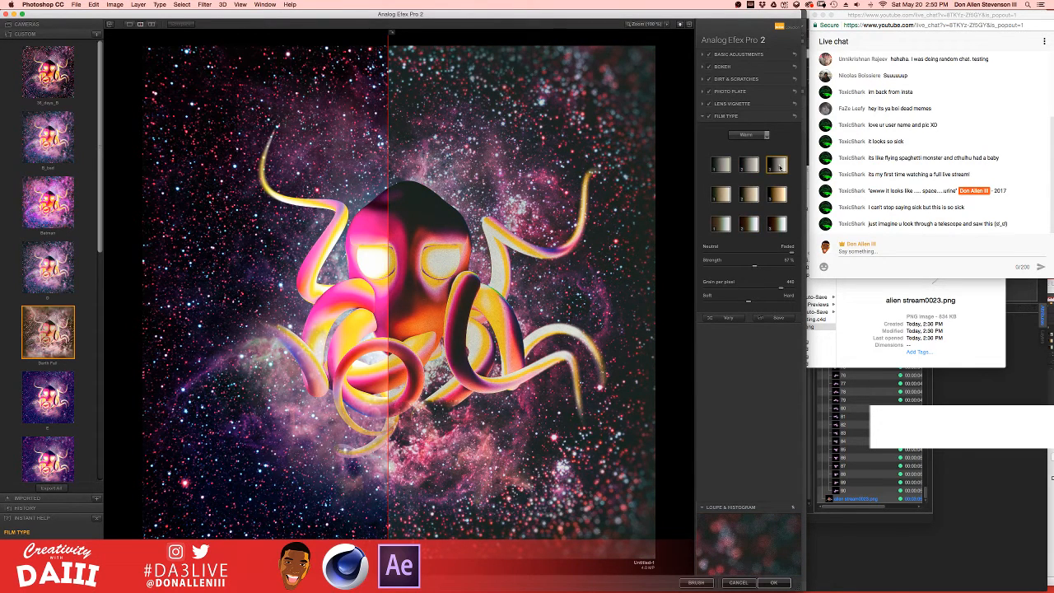
{"action": "left_click", "coordinate": [719, 166]}
{"action": "left_click", "coordinate": [748, 166]}
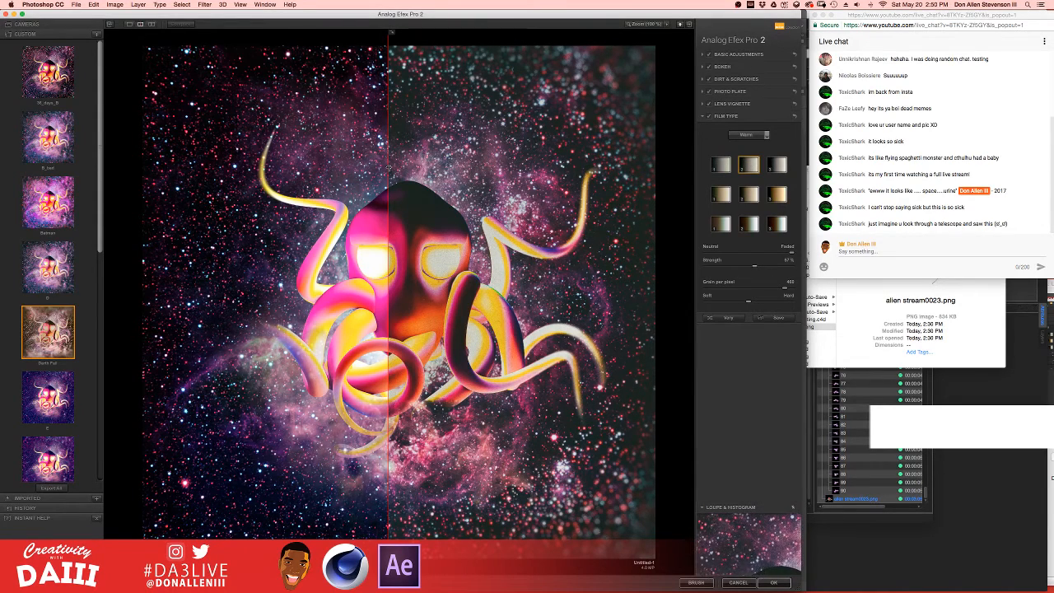
{"action": "left_click_drag", "start_coordinate": [389, 167], "coordinate": [143, 190]}
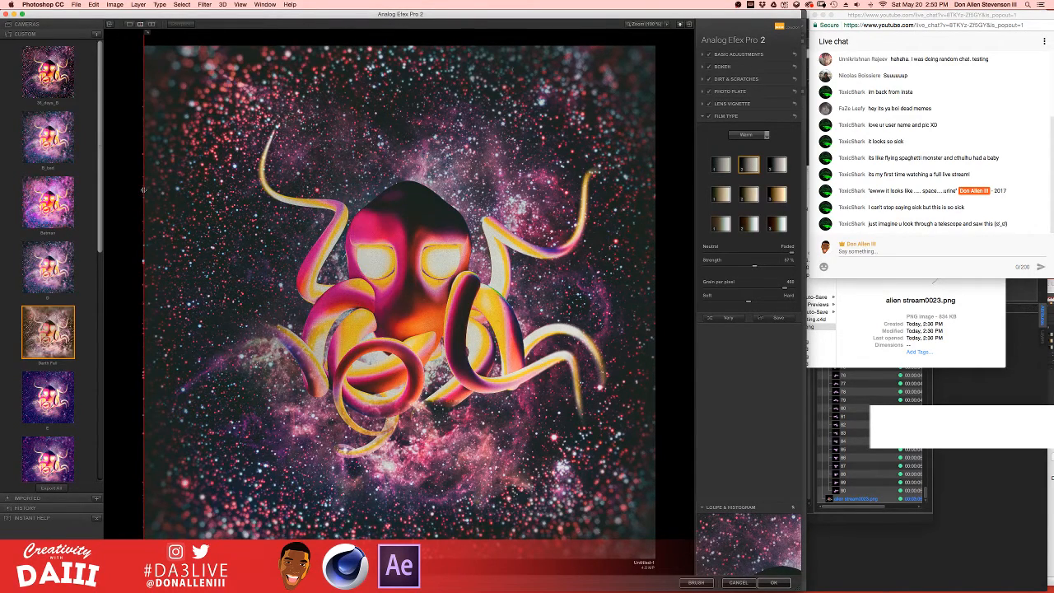
- Raise the detail extraction in the basic adjustments in two small increments
{"action": "left_click", "coordinate": [744, 54]}
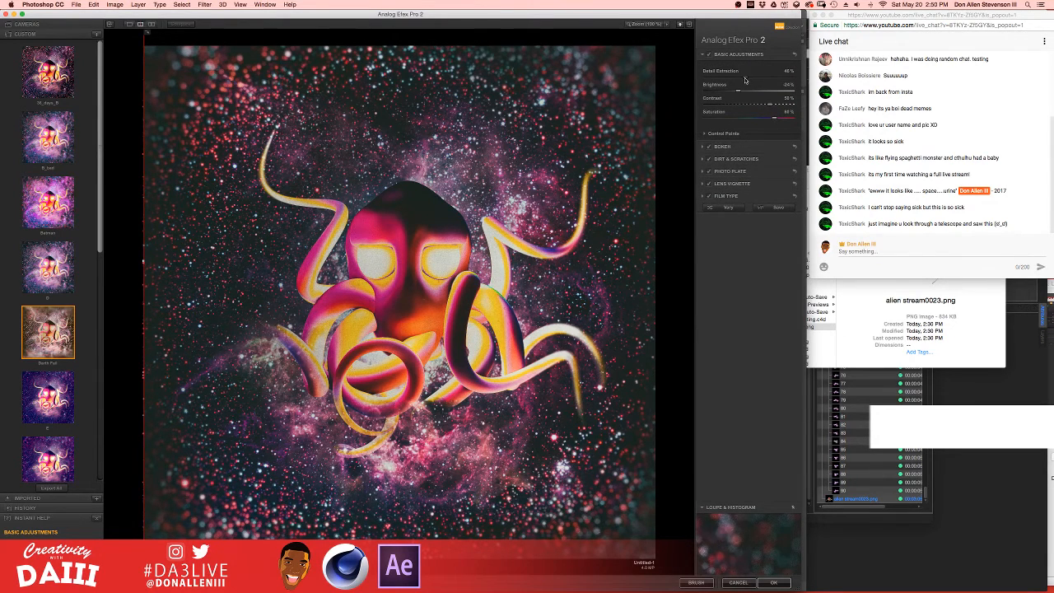
{"action": "left_click_drag", "start_coordinate": [741, 80], "coordinate": [762, 79]}
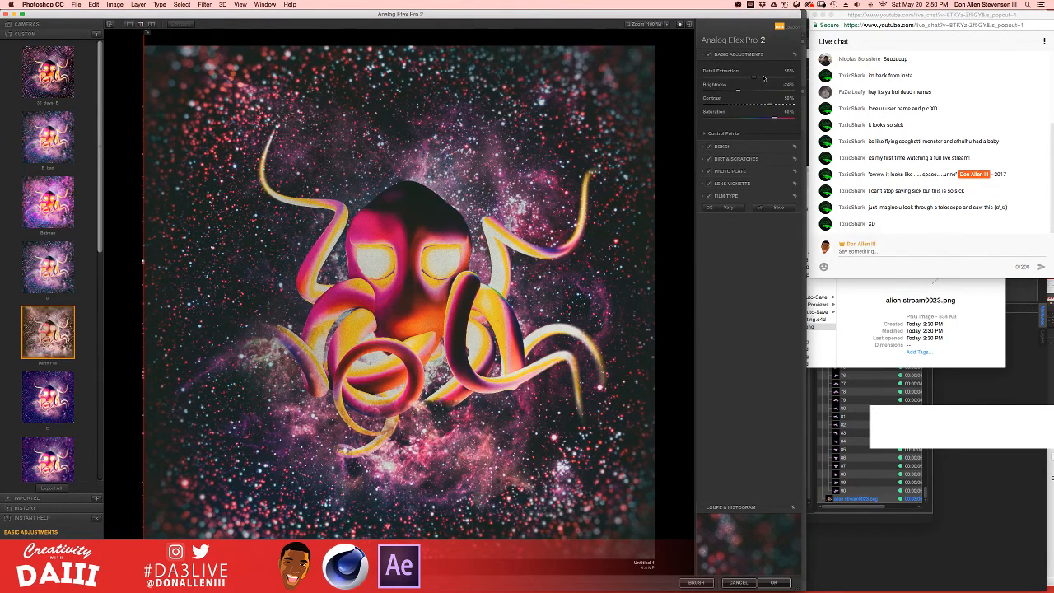
{"action": "left_click_drag", "start_coordinate": [766, 78], "coordinate": [773, 79]}
- Change the bokeh aperture to the heart shape, try several blur strengths, and settle on about 38%
{"action": "left_click", "coordinate": [716, 145]}
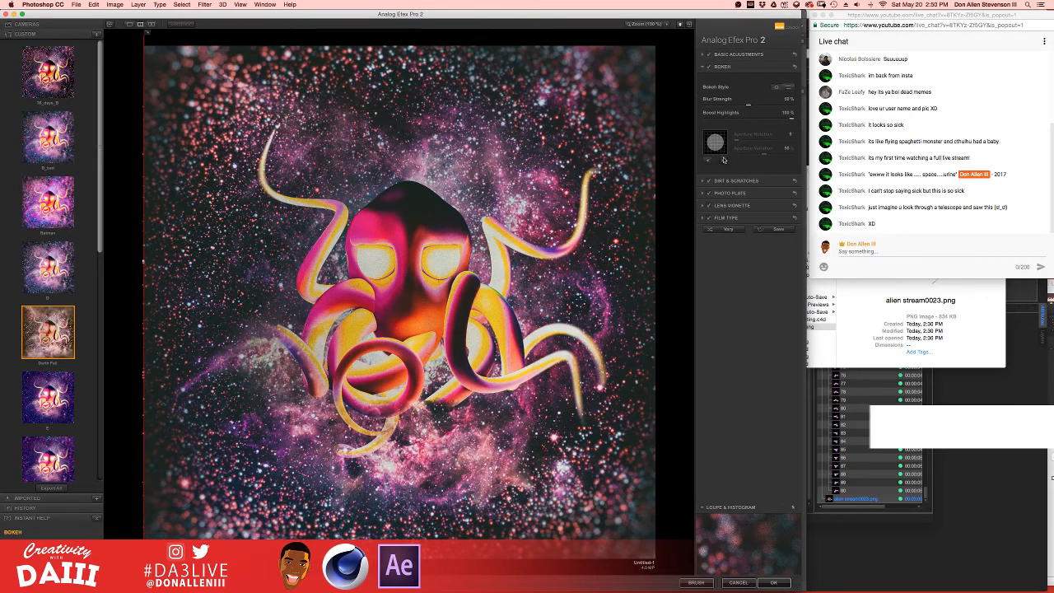
{"action": "left_click", "coordinate": [723, 159]}
{"action": "left_click", "coordinate": [710, 162]}
{"action": "left_click", "coordinate": [709, 161]}
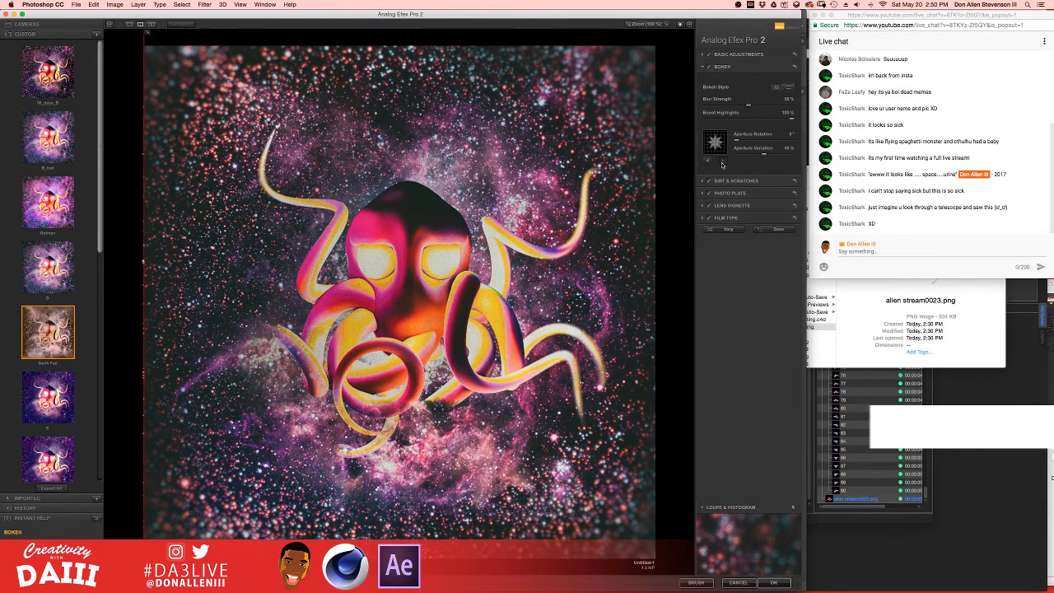
{"action": "left_click", "coordinate": [723, 162]}
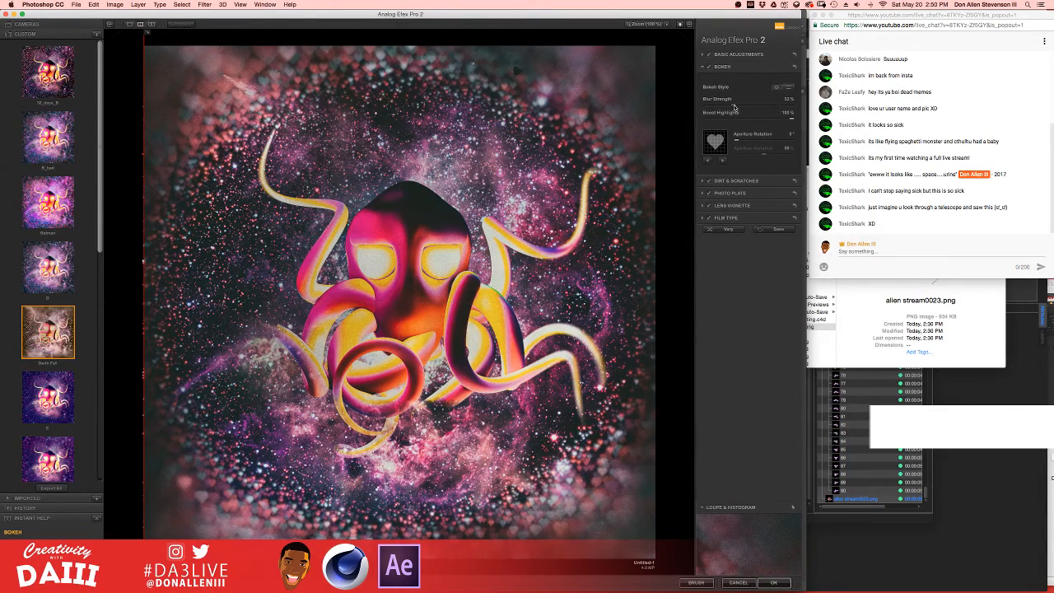
{"action": "left_click_drag", "start_coordinate": [728, 105], "coordinate": [764, 105]}
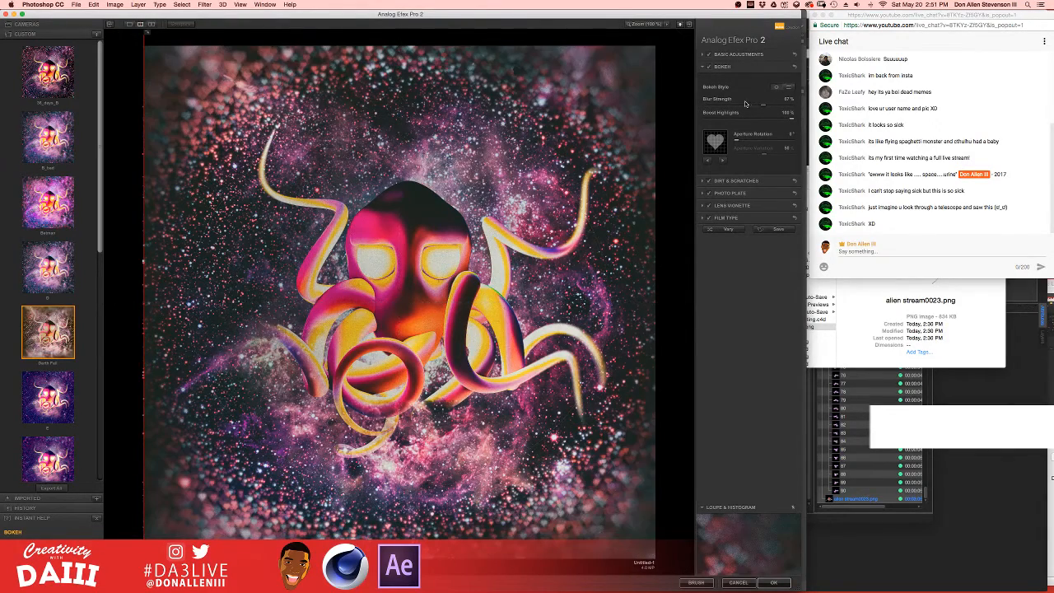
{"action": "left_click_drag", "start_coordinate": [739, 105], "coordinate": [747, 106]}
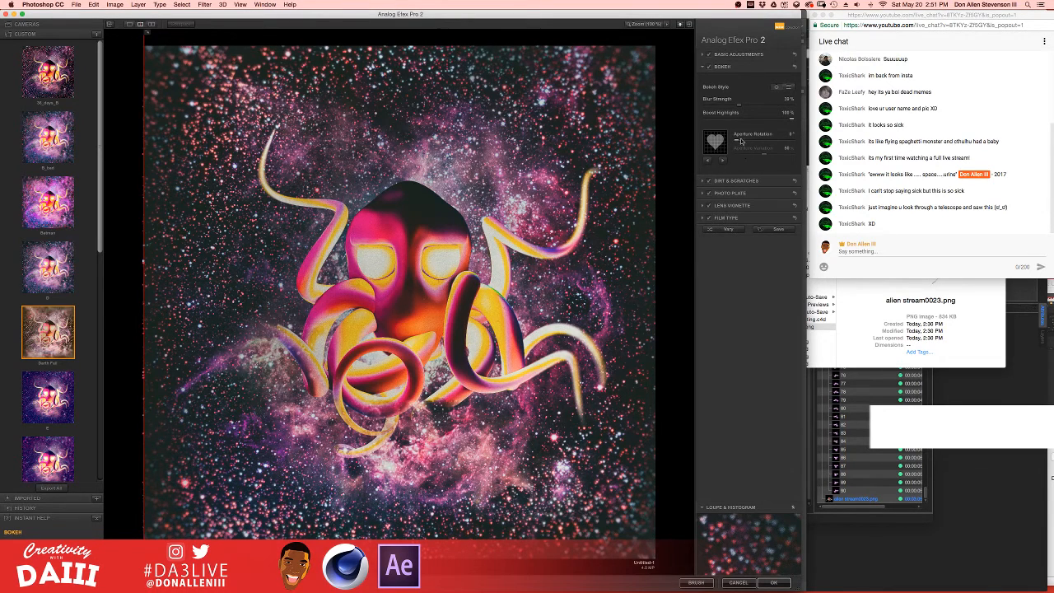
- Try different aperture rotations for the bokeh and step through the neighbouring aperture shapes
{"action": "left_click", "coordinate": [747, 142]}
{"action": "left_click_drag", "start_coordinate": [746, 143], "coordinate": [715, 145]}
{"action": "left_click", "coordinate": [723, 162]}
{"action": "left_click", "coordinate": [705, 163]}
- Try the first scratched texture in the second row at 100% strength, then disable the dirt and scratches filter
{"action": "left_click", "coordinate": [735, 180]}
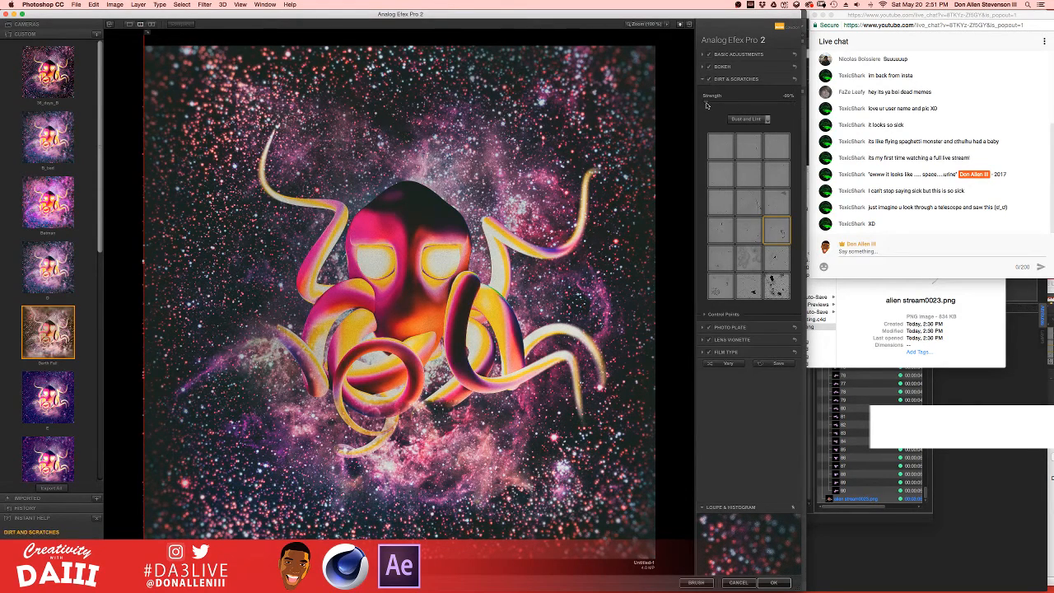
{"action": "left_click", "coordinate": [766, 120]}
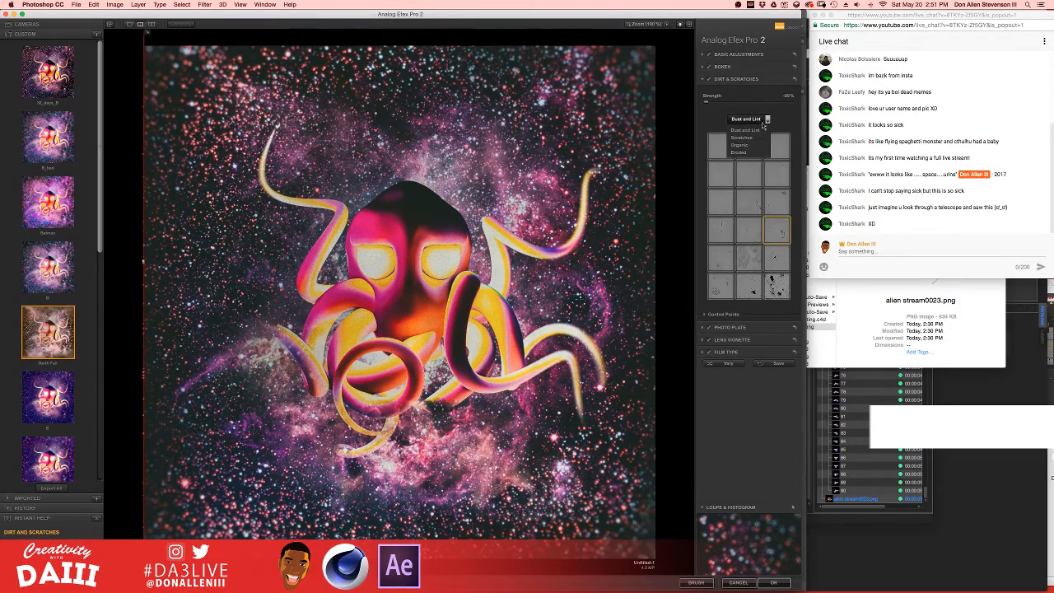
{"action": "left_click", "coordinate": [751, 140]}
{"action": "left_click", "coordinate": [723, 170]}
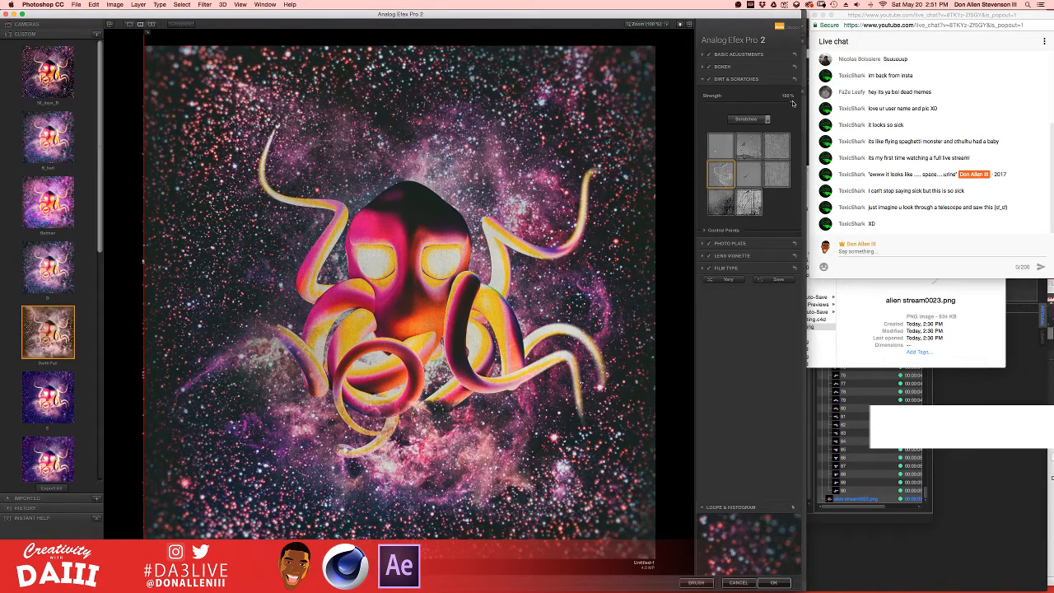
- Toggle the photo plate filter off and on to compare its effect, then set its strength to 22%
{"action": "left_click", "coordinate": [728, 248]}
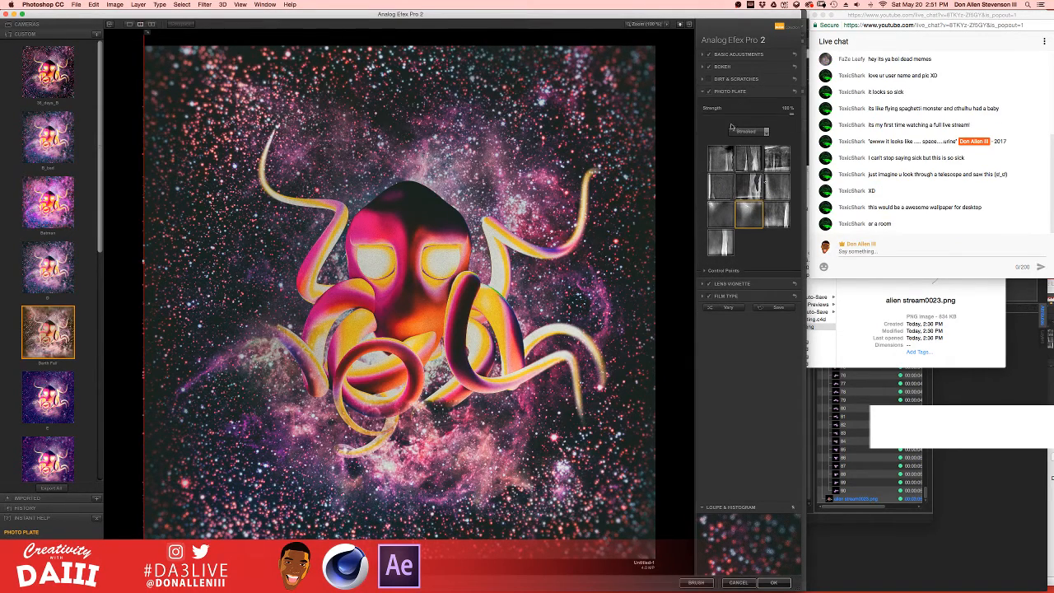
{"action": "left_click", "coordinate": [708, 92]}
{"action": "left_click", "coordinate": [709, 92]}
{"action": "left_click", "coordinate": [708, 92]}
{"action": "left_click", "coordinate": [708, 92]}
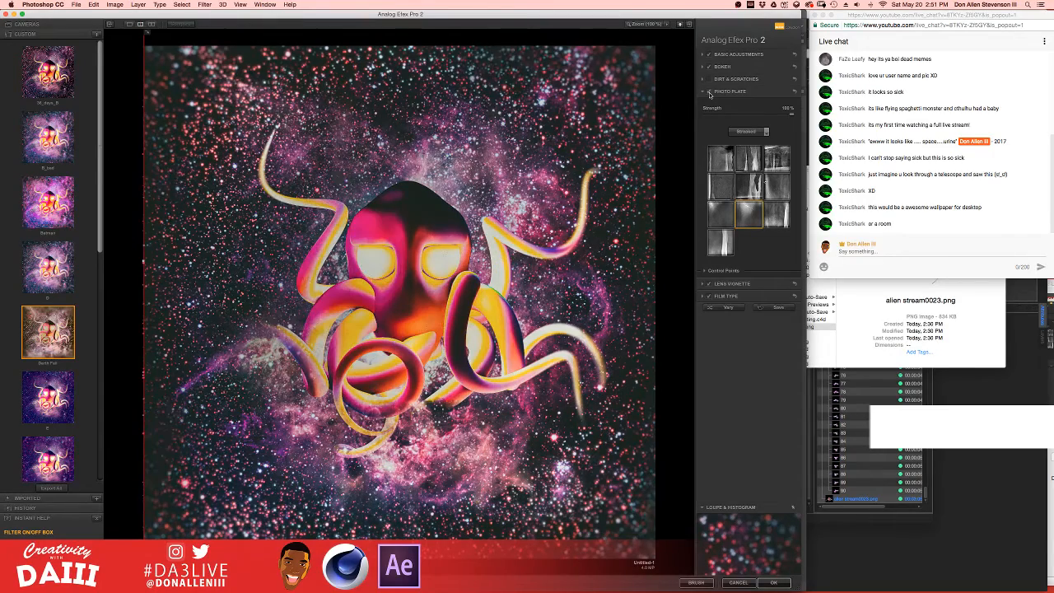
{"action": "left_click", "coordinate": [743, 116]}
{"action": "left_click", "coordinate": [757, 116]}
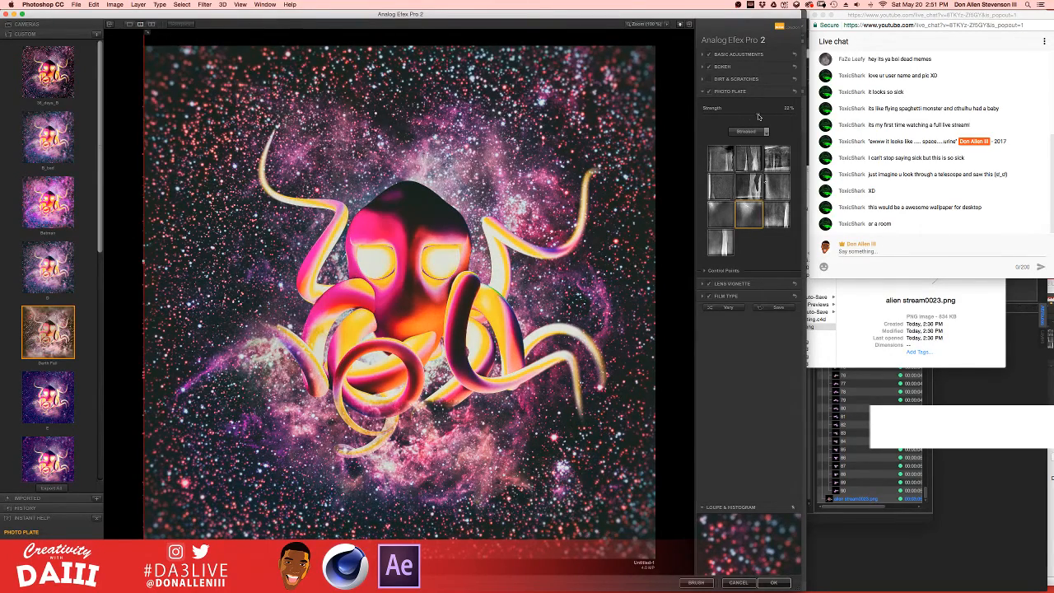
- Try several photo plate textures and keep the first one in the first row
{"action": "left_click", "coordinate": [772, 217]}
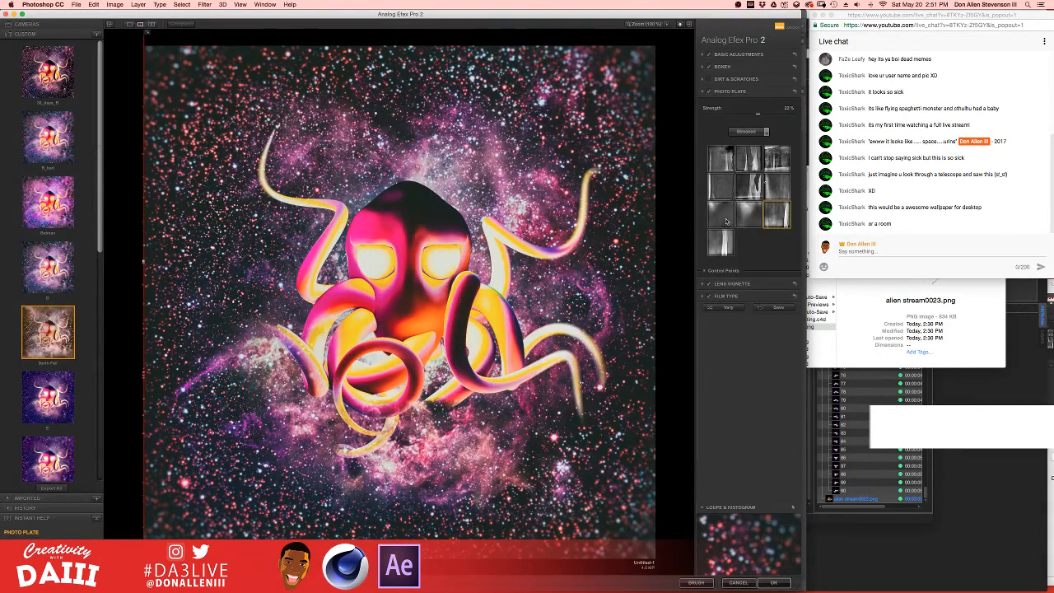
{"action": "left_click", "coordinate": [722, 207]}
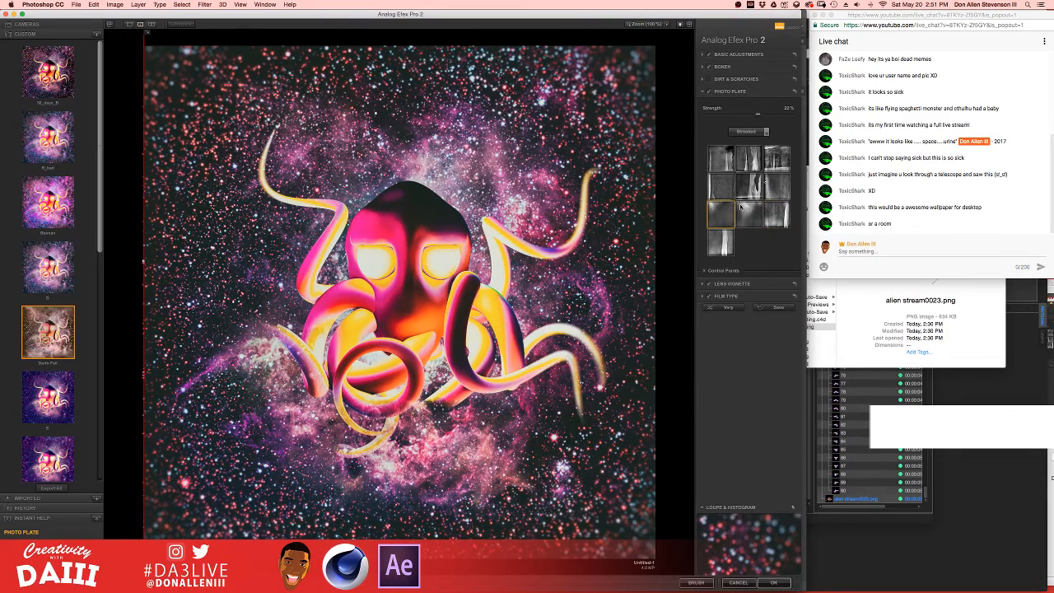
{"action": "left_click", "coordinate": [743, 214]}
{"action": "left_click", "coordinate": [710, 244]}
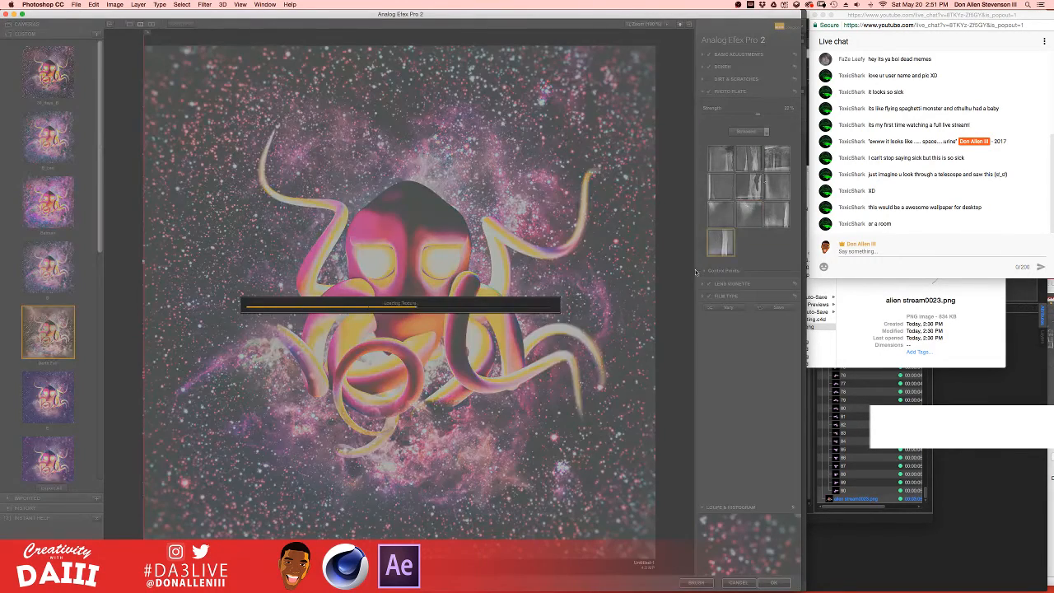
{"action": "key", "text": "ctrl+Up"}
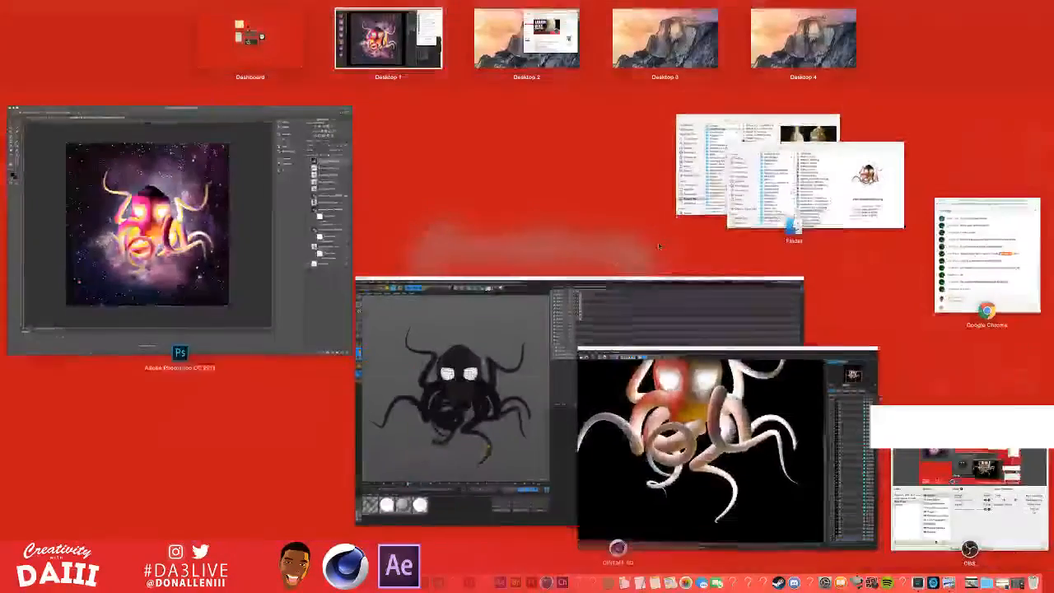
{"action": "left_click", "coordinate": [154, 234]}
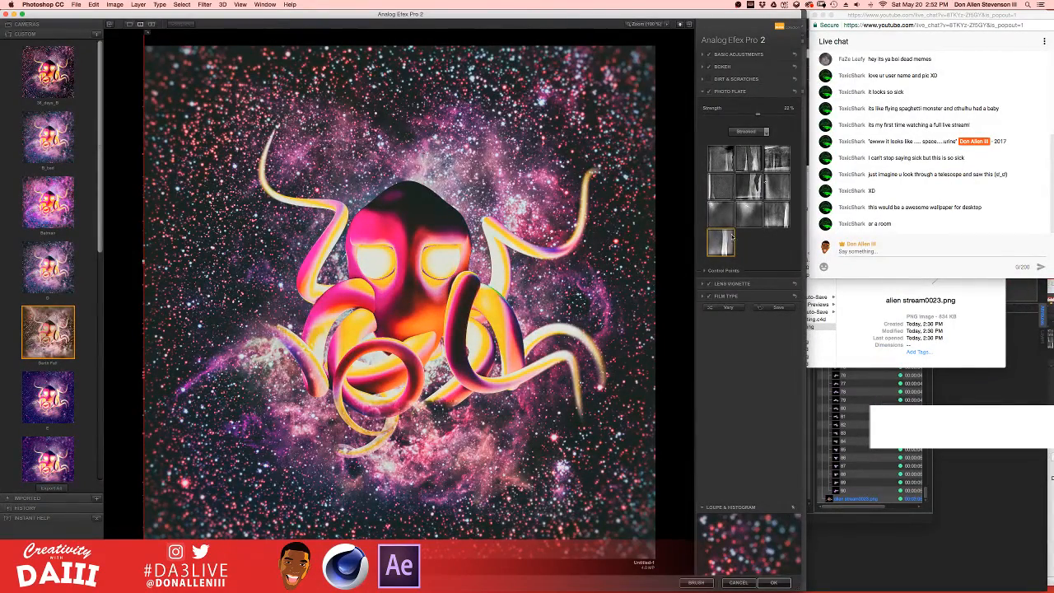
{"action": "left_click", "coordinate": [740, 183]}
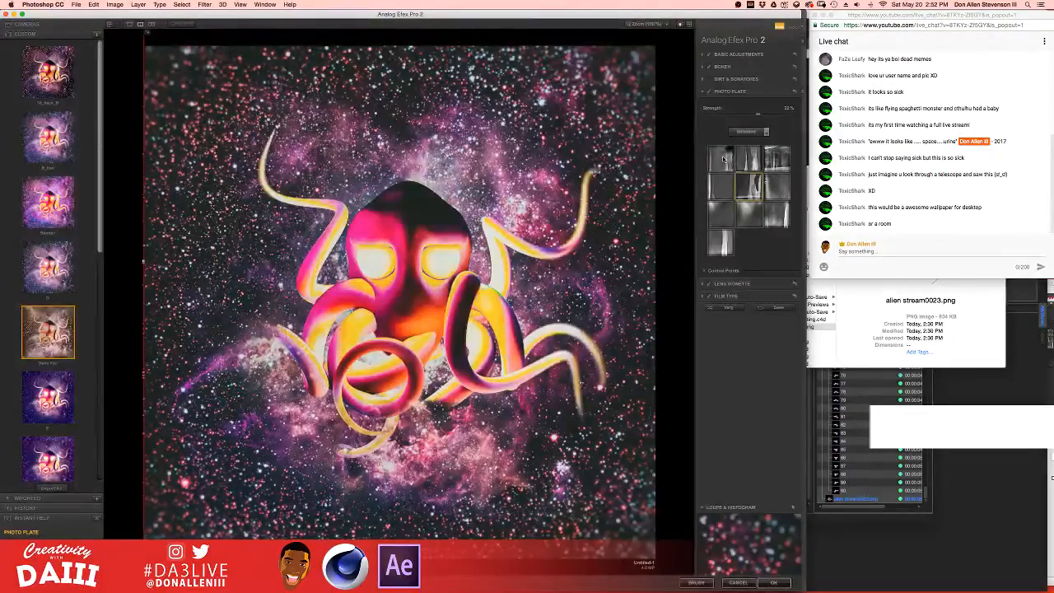
{"action": "left_click", "coordinate": [723, 159]}
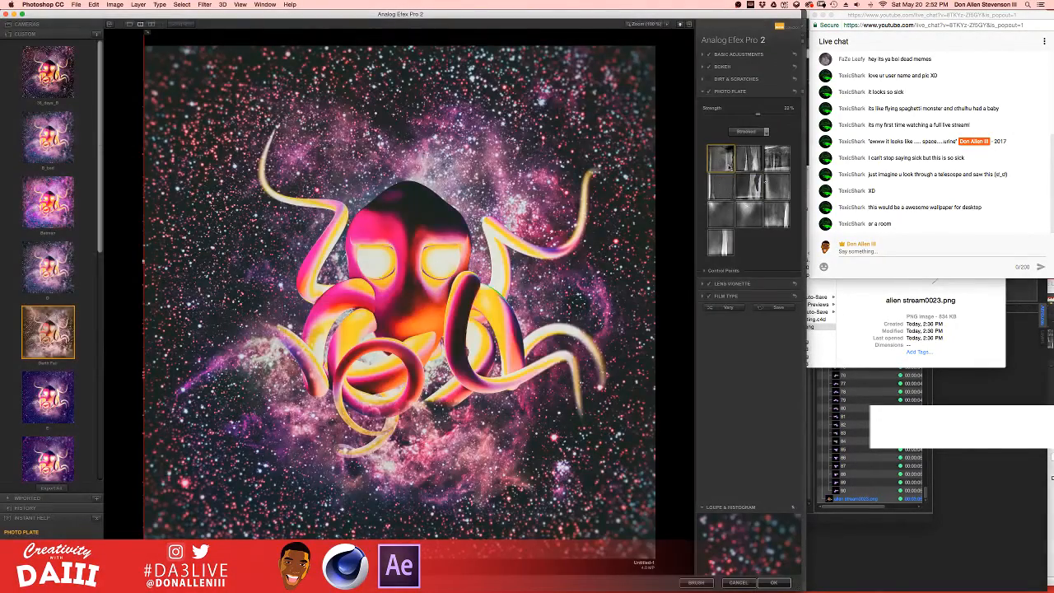
- Try brighter and darker lens vignette amounts, then settle on an amount of about -34%
{"action": "left_click", "coordinate": [732, 283]}
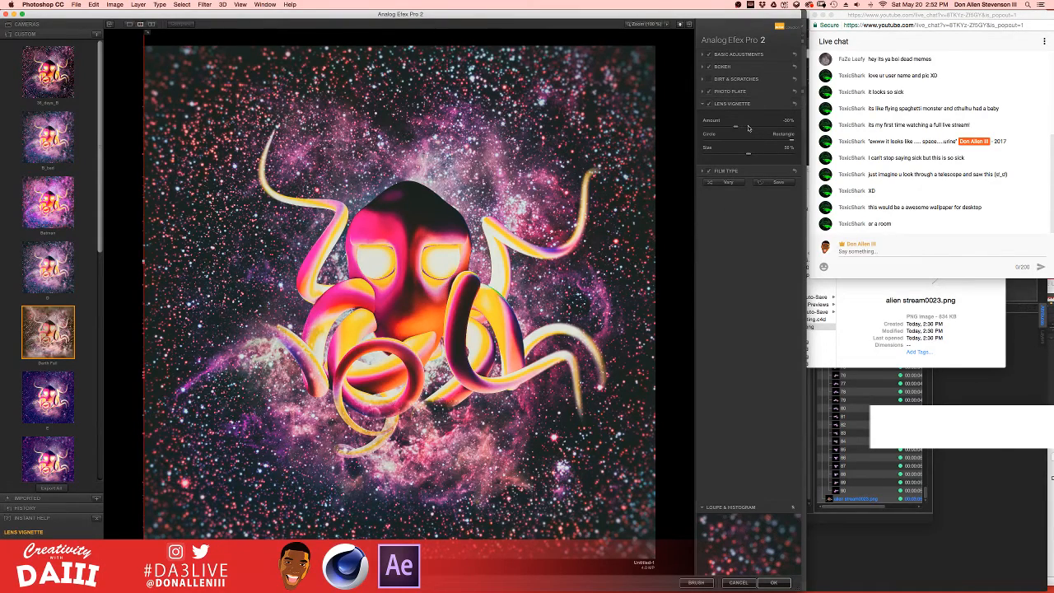
{"action": "left_click_drag", "start_coordinate": [754, 129], "coordinate": [747, 132]}
{"action": "left_click", "coordinate": [759, 130]}
{"action": "mouse_move", "coordinate": [759, 128]}
{"action": "left_mouse_down"}
{"action": "mouse_move", "coordinate": [741, 129]}
{"action": "mouse_move", "coordinate": [758, 130]}
{"action": "left_mouse_up"}
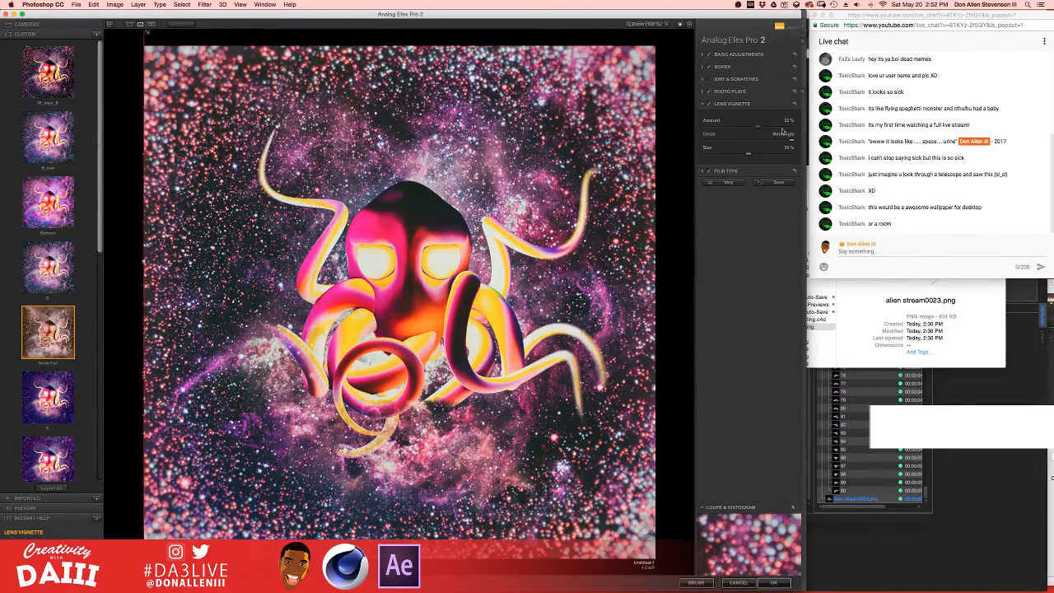
{"action": "left_click", "coordinate": [779, 128]}
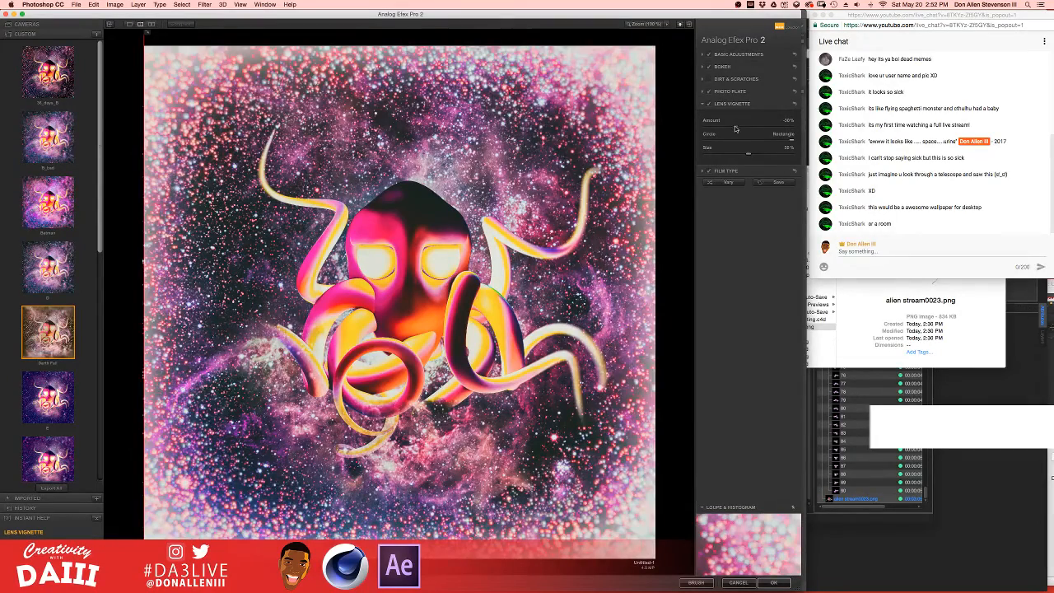
{"action": "left_click", "coordinate": [707, 130]}
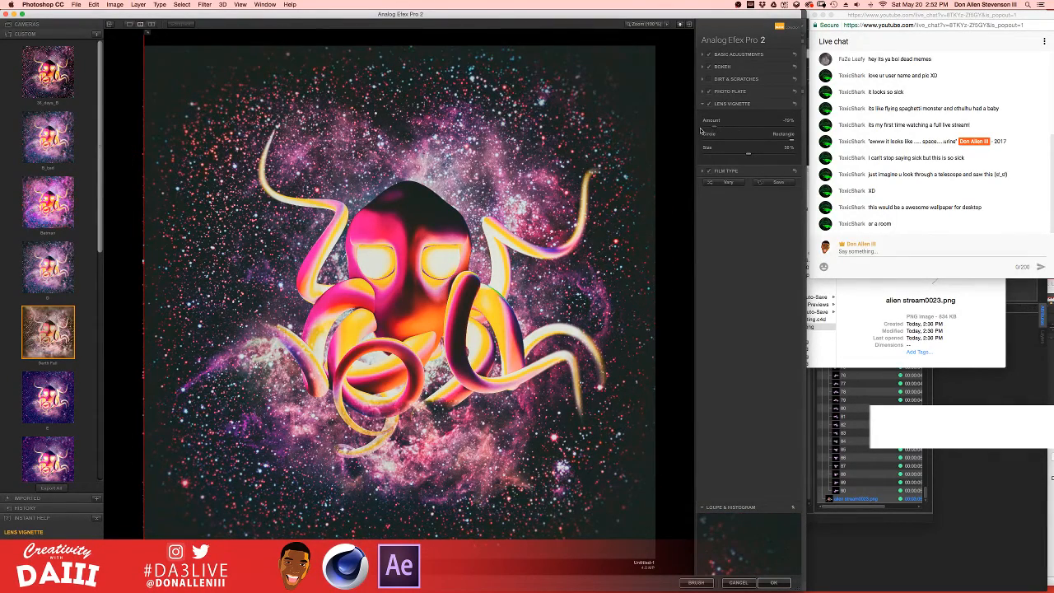
{"action": "mouse_move", "coordinate": [716, 129]}
{"action": "left_mouse_down"}
{"action": "mouse_move", "coordinate": [749, 130]}
{"action": "mouse_move", "coordinate": [730, 129]}
{"action": "left_mouse_up"}
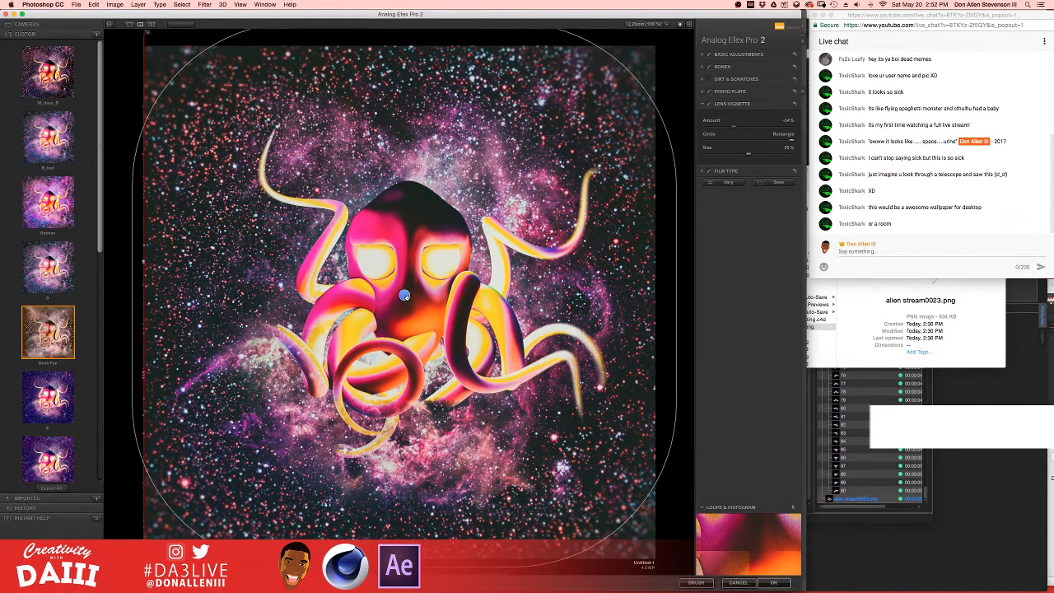
- Switch from the custom presets to the Camera Kit and add the Double Exposure filter
{"action": "left_click", "coordinate": [58, 27]}
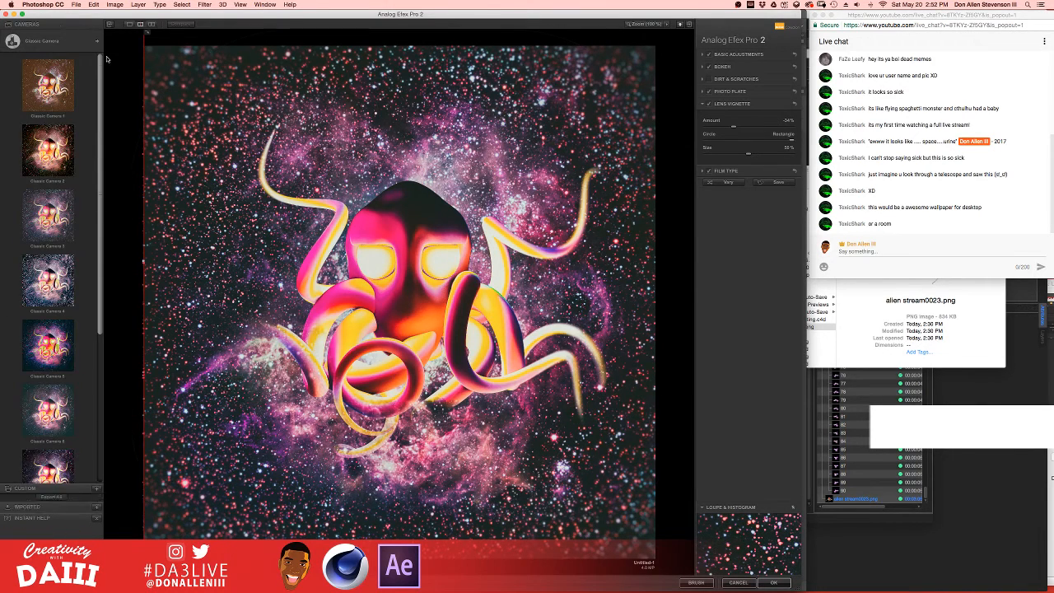
{"action": "left_click", "coordinate": [97, 43]}
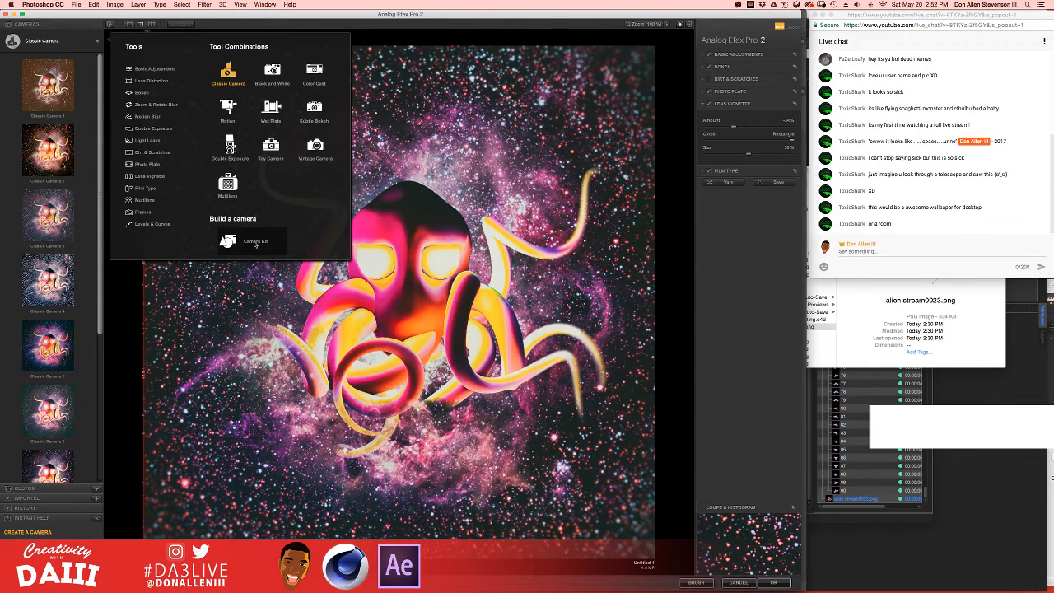
{"action": "left_click", "coordinate": [254, 243]}
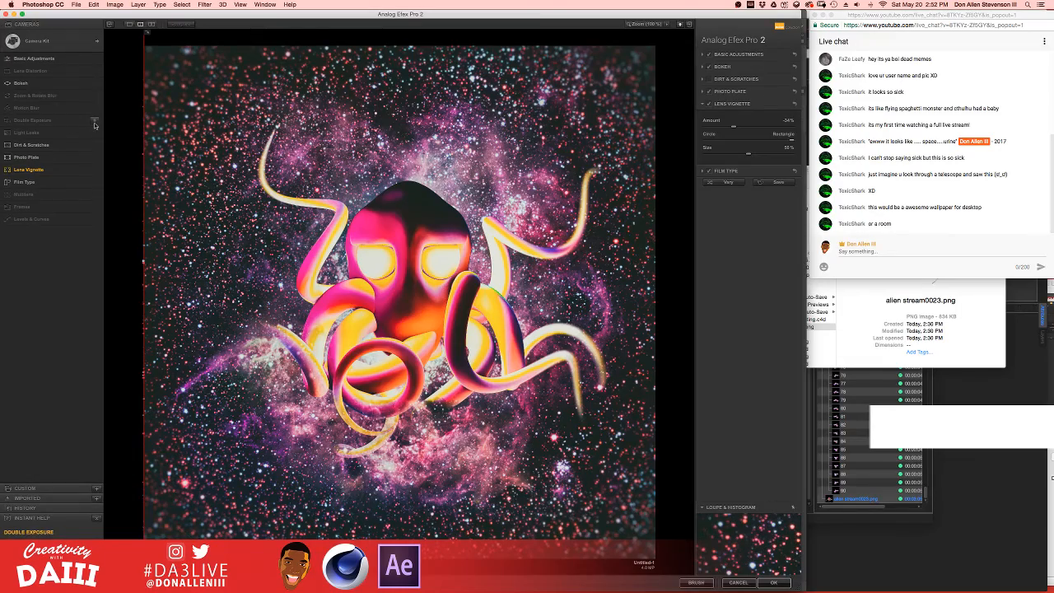
{"action": "left_click", "coordinate": [95, 122]}
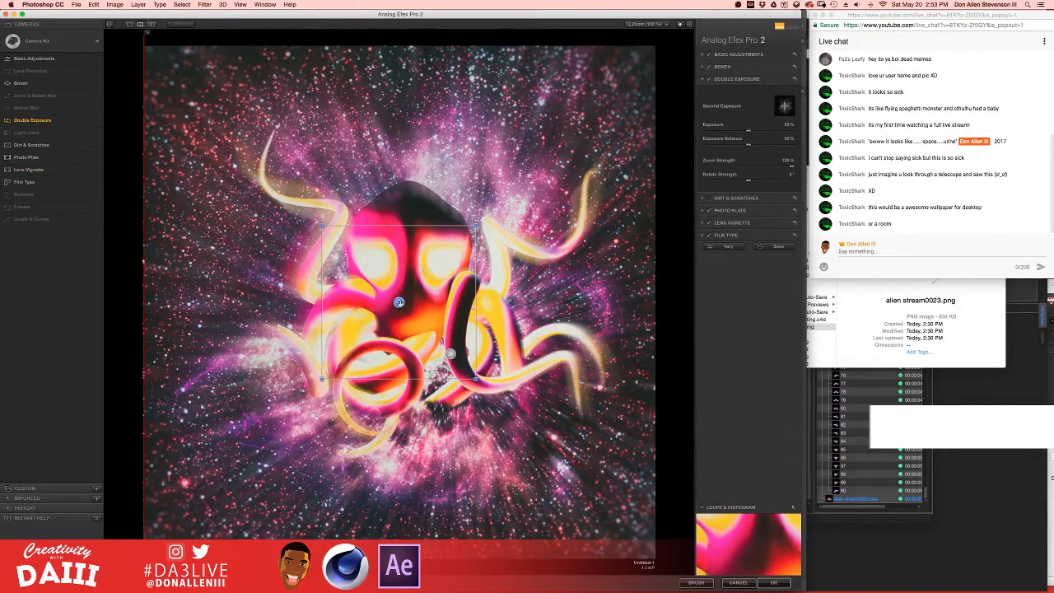
- Enlarge the second exposure of the octopus and shift it toward the lower right part of the image
{"action": "left_click_drag", "start_coordinate": [397, 302], "coordinate": [283, 236]}
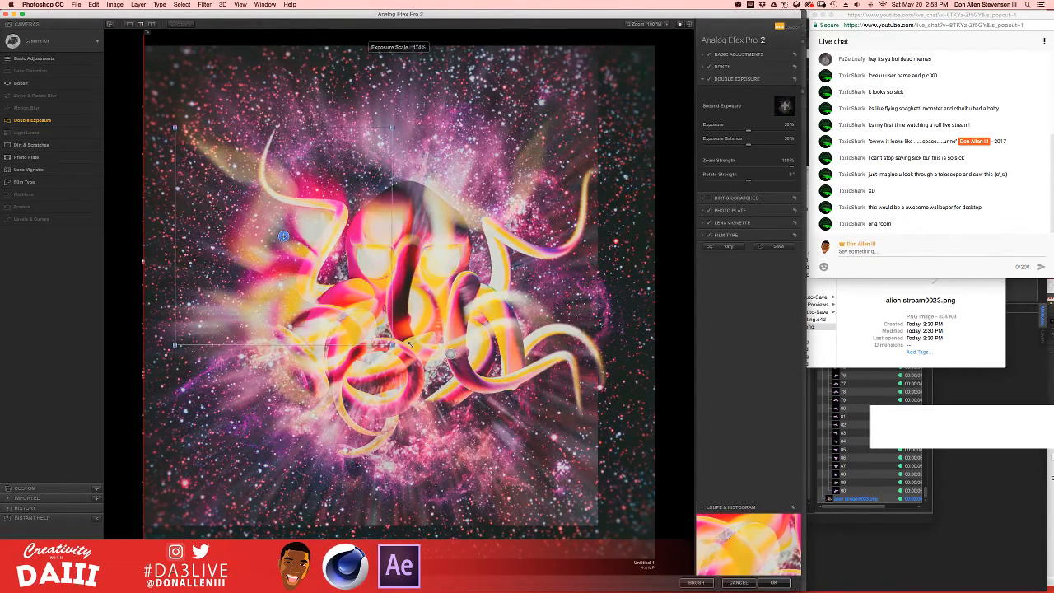
{"action": "left_click_drag", "start_coordinate": [361, 312], "coordinate": [434, 386]}
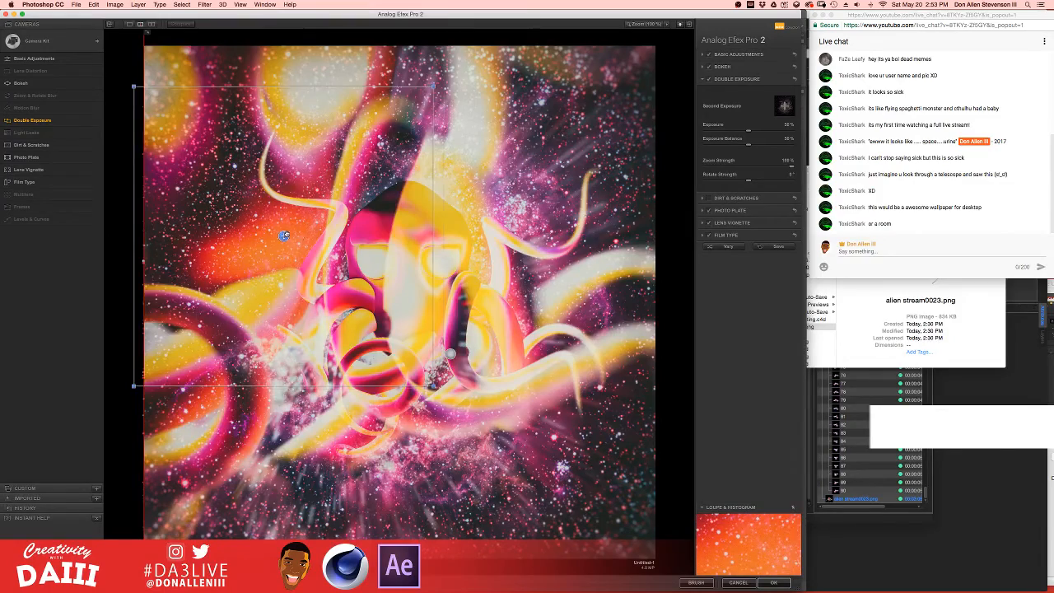
{"action": "left_click_drag", "start_coordinate": [283, 237], "coordinate": [614, 330]}
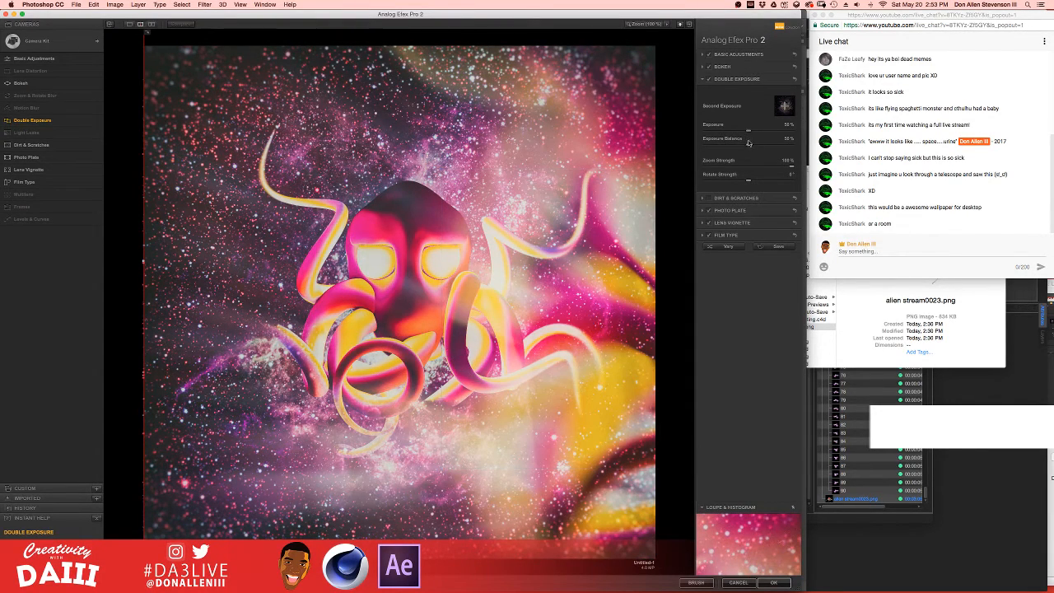
- Set the double exposure's exposure to 48%, balance to 42% and zoom strength to about 5%, and move the second exposure lower
{"action": "left_click_drag", "start_coordinate": [748, 144], "coordinate": [693, 155]}
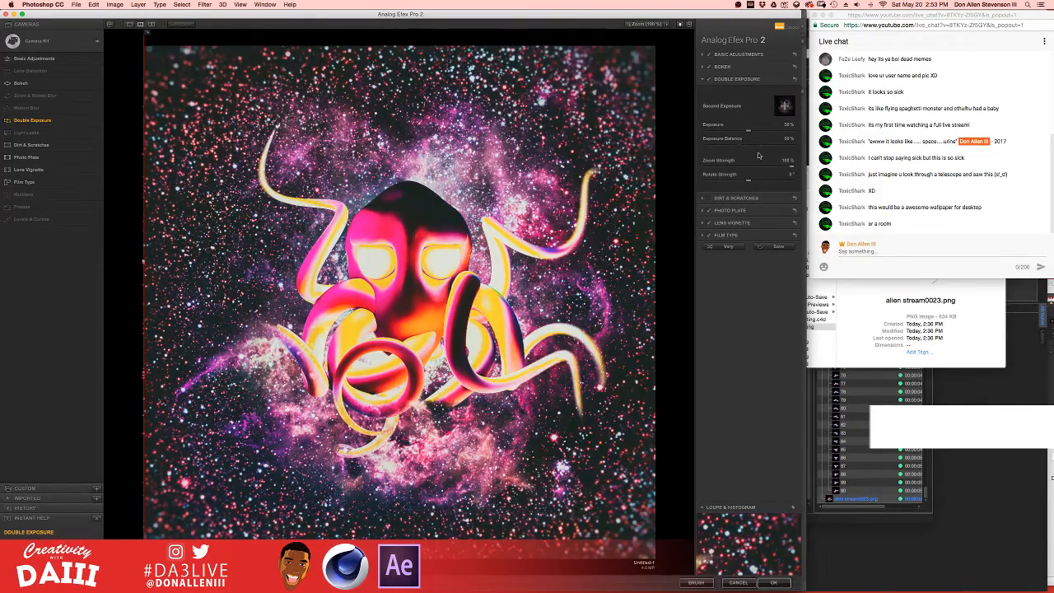
{"action": "left_click_drag", "start_coordinate": [758, 156], "coordinate": [820, 156]}
{"action": "left_click_drag", "start_coordinate": [716, 153], "coordinate": [749, 137]}
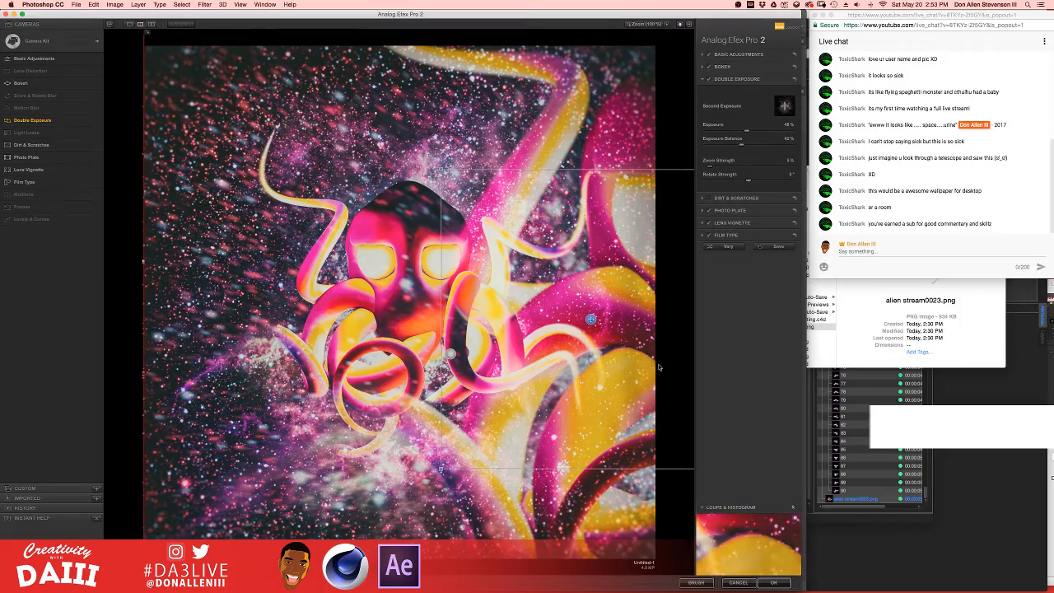
{"action": "left_click_drag", "start_coordinate": [590, 318], "coordinate": [616, 445]}
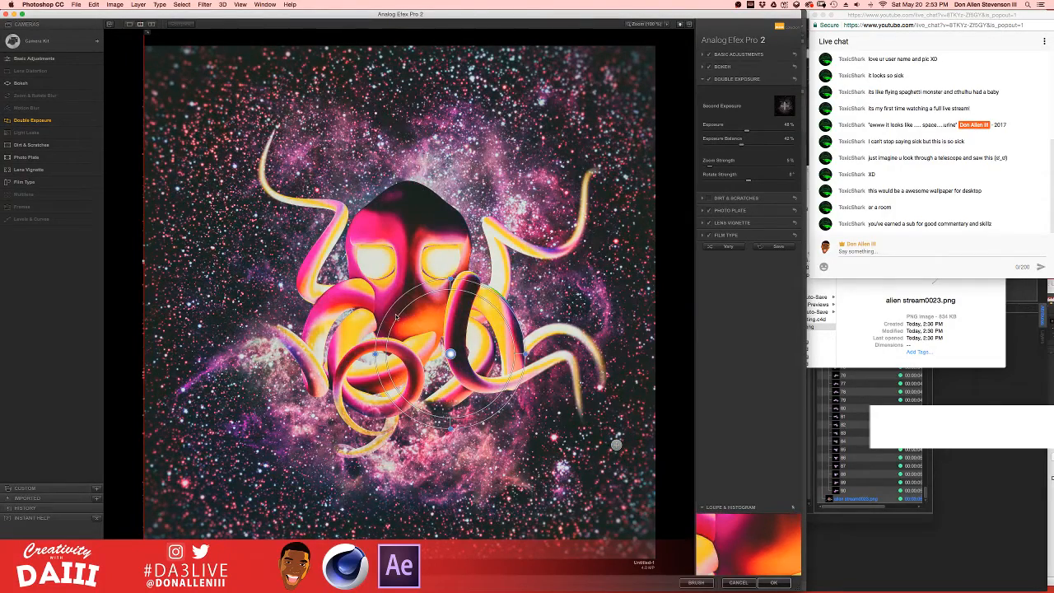
- Try a 34% zoom strength with counterclockwise rotation on the double exposure, and move the blur center toward the octopus's upper left
{"action": "left_click_drag", "start_coordinate": [397, 312], "coordinate": [350, 244]}
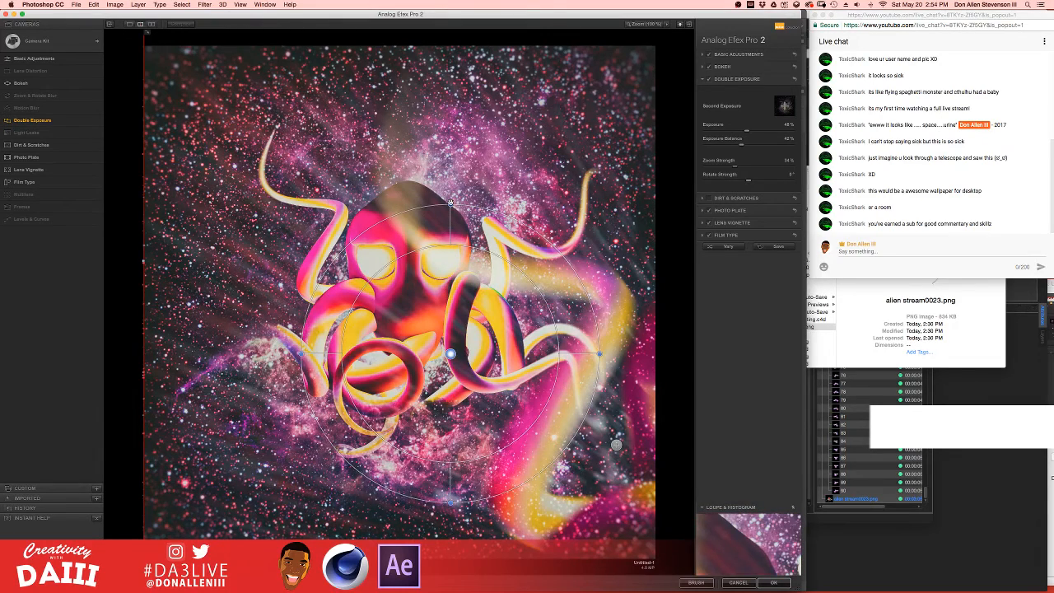
{"action": "left_click_drag", "start_coordinate": [450, 202], "coordinate": [316, 290]}
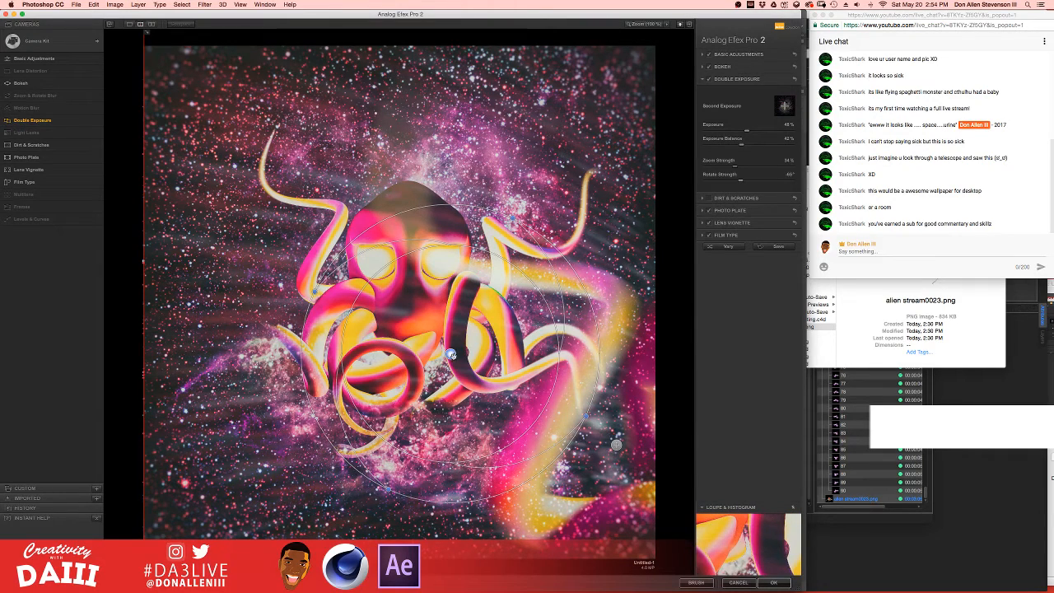
{"action": "left_click_drag", "start_coordinate": [450, 353], "coordinate": [343, 224]}
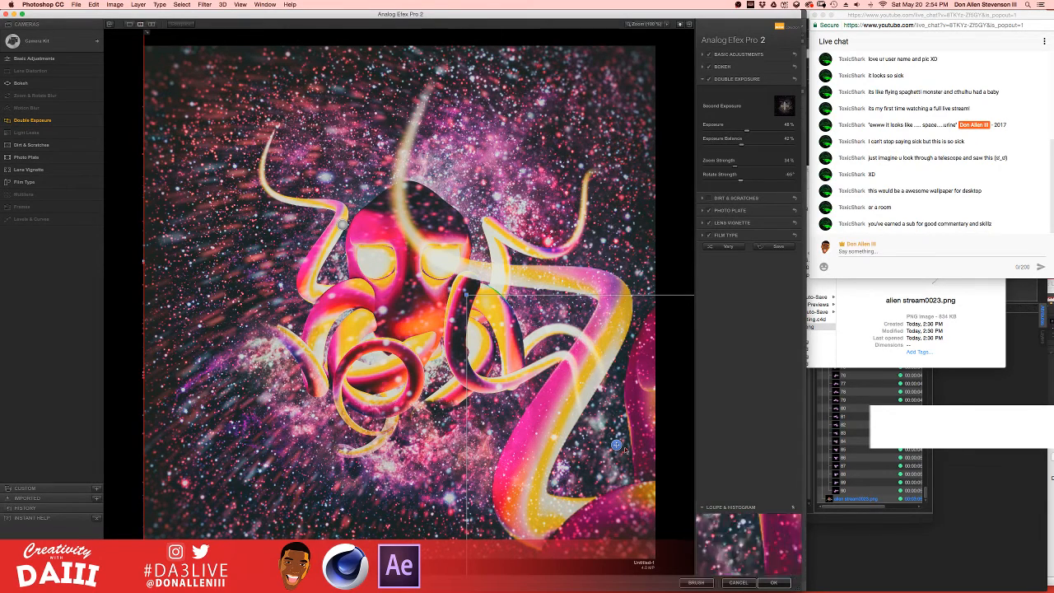
- Shift the second exposure up and toward the image's right edge, and recenter the zoom blur on the octopus's head
{"action": "left_click_drag", "start_coordinate": [616, 444], "coordinate": [629, 329]}
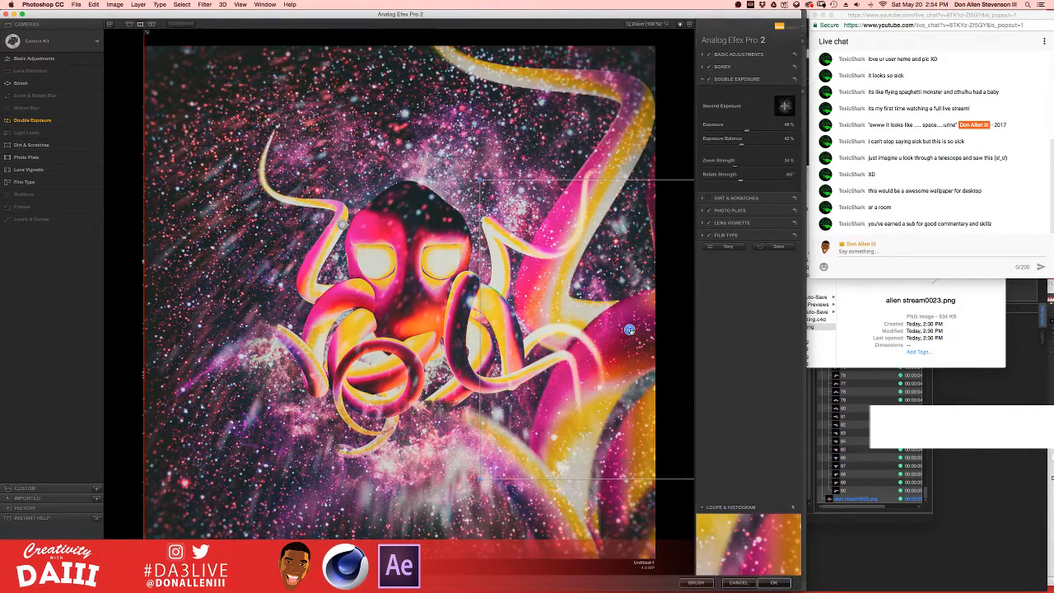
{"action": "left_click", "coordinate": [337, 224]}
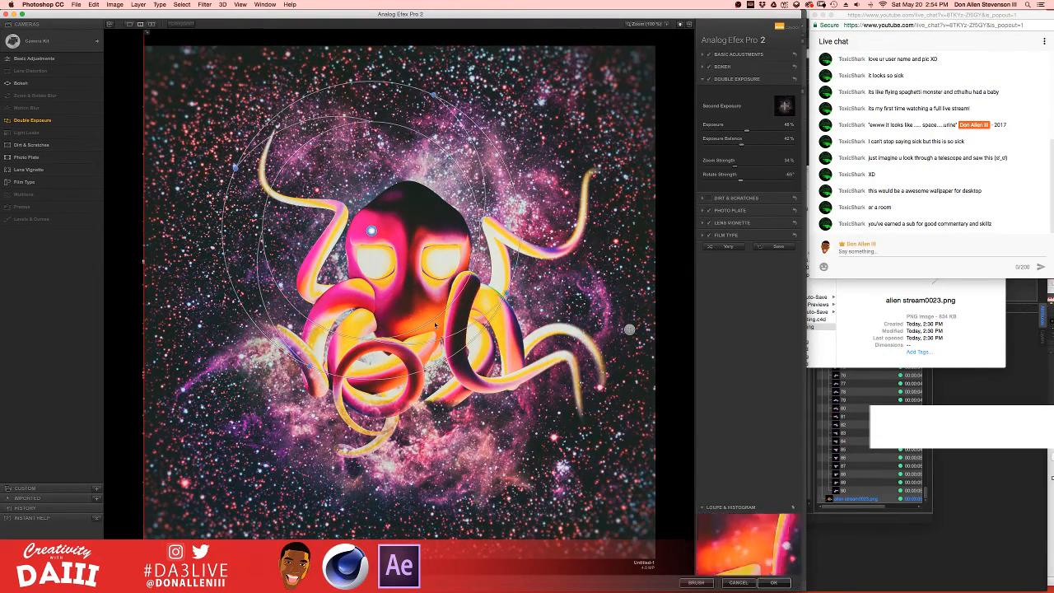
{"action": "left_click_drag", "start_coordinate": [629, 329], "coordinate": [642, 330]}
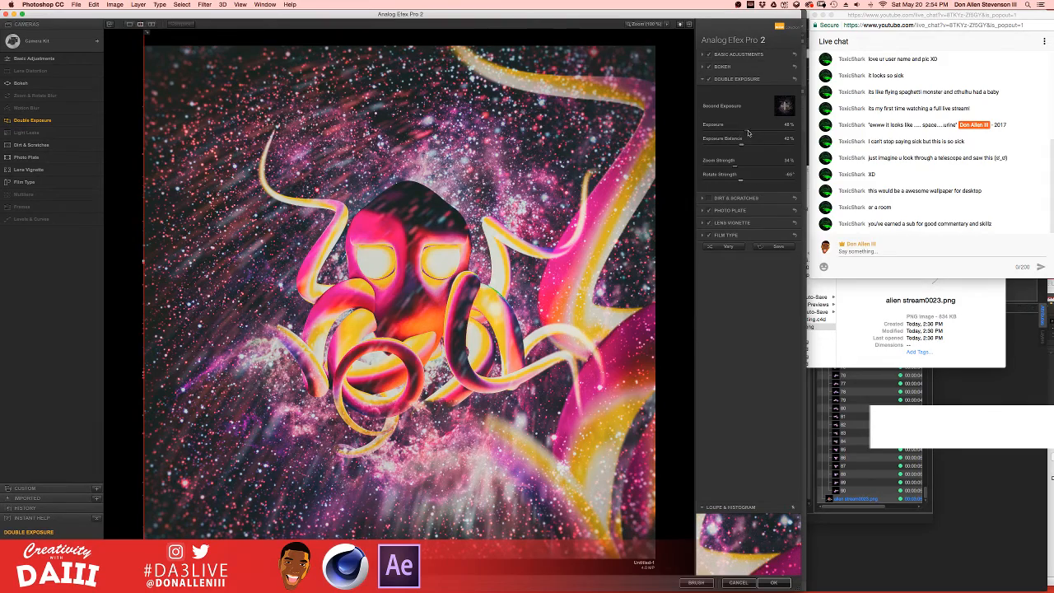
- Try a double exposure with exposure at 50% and exposure balance at 18%
{"action": "left_click_drag", "start_coordinate": [737, 133], "coordinate": [747, 135]}
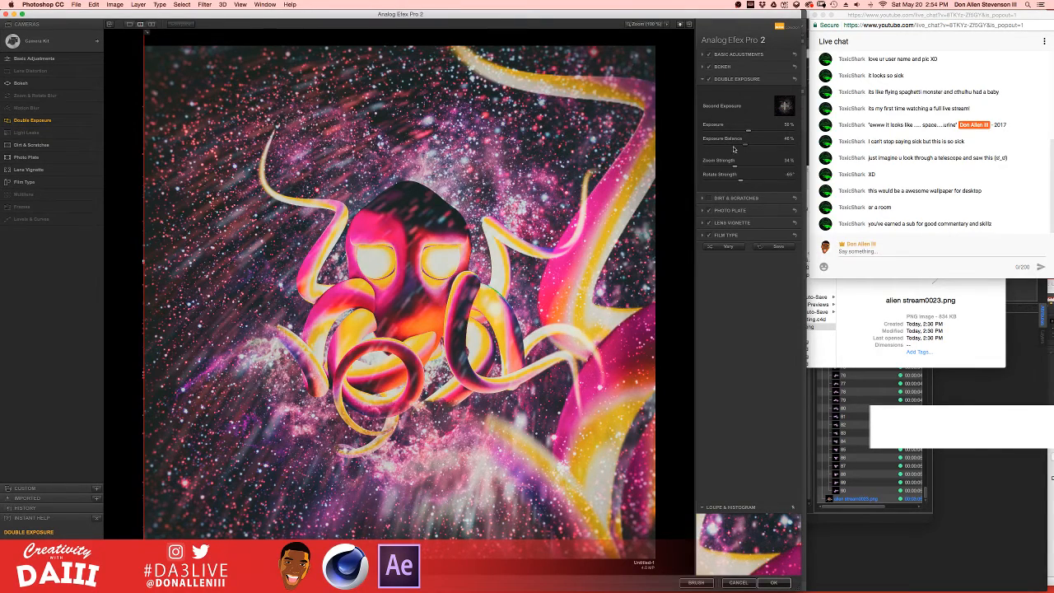
{"action": "left_click_drag", "start_coordinate": [730, 149], "coordinate": [720, 147]}
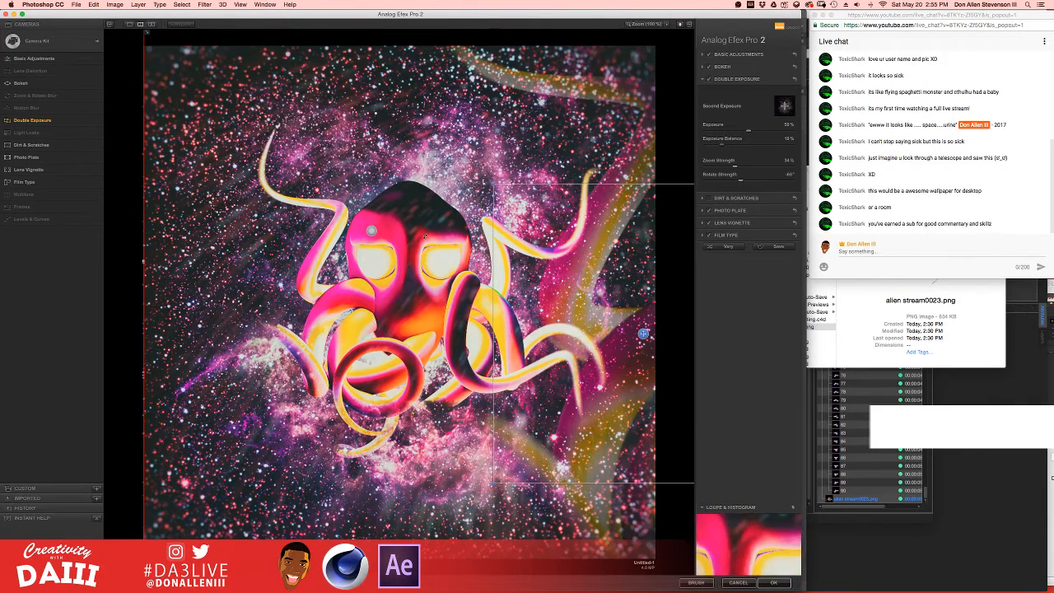
- Expand the Basic Adjustments, compare the original and filtered images side by side, and disable the Double Exposure filter
{"action": "left_click", "coordinate": [759, 56]}
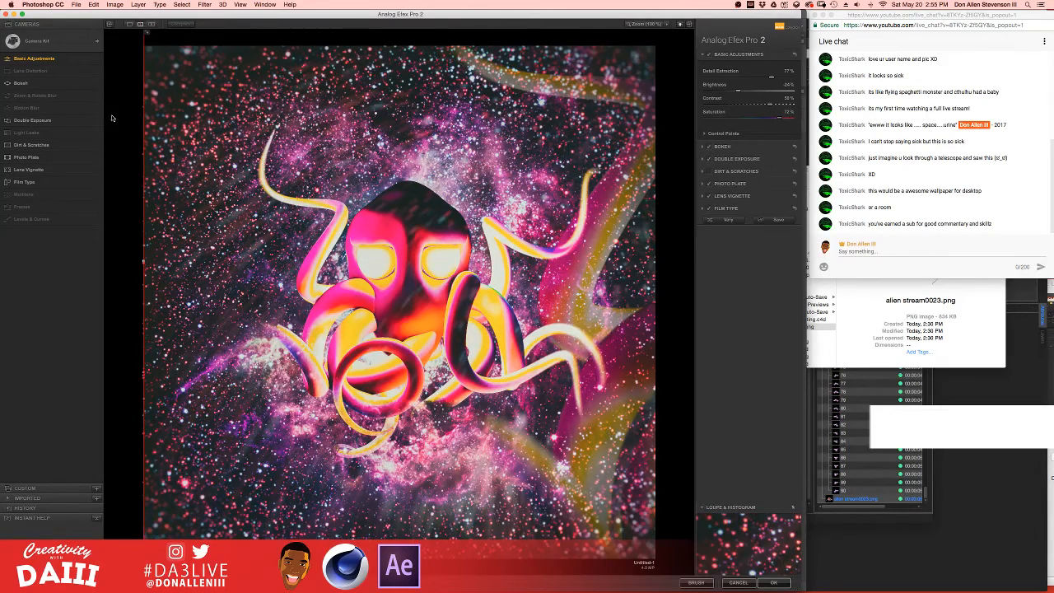
{"action": "left_click", "coordinate": [131, 25]}
{"action": "left_click", "coordinate": [151, 24]}
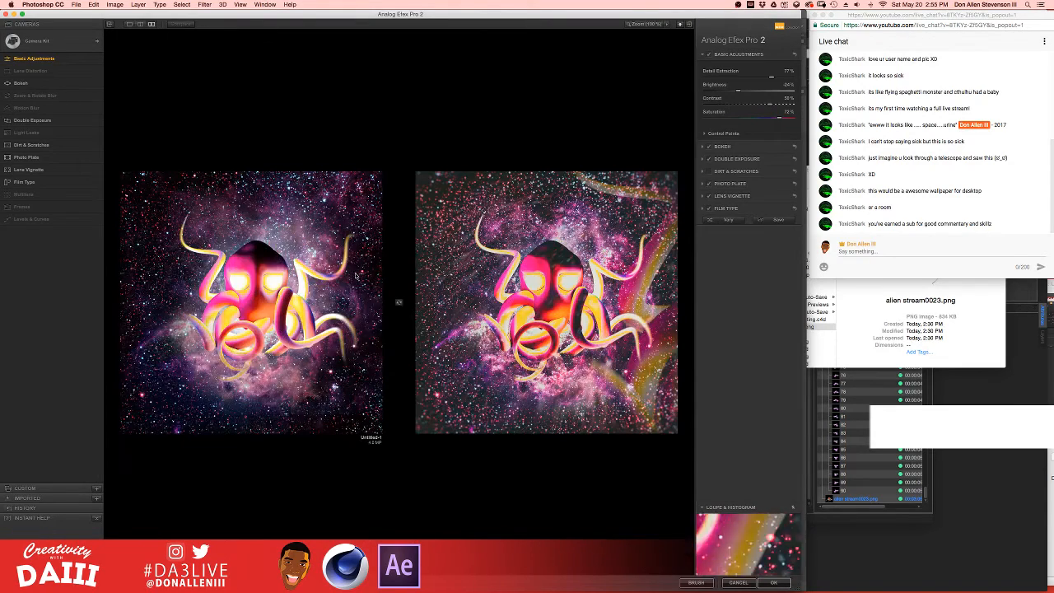
{"action": "left_click", "coordinate": [708, 159]}
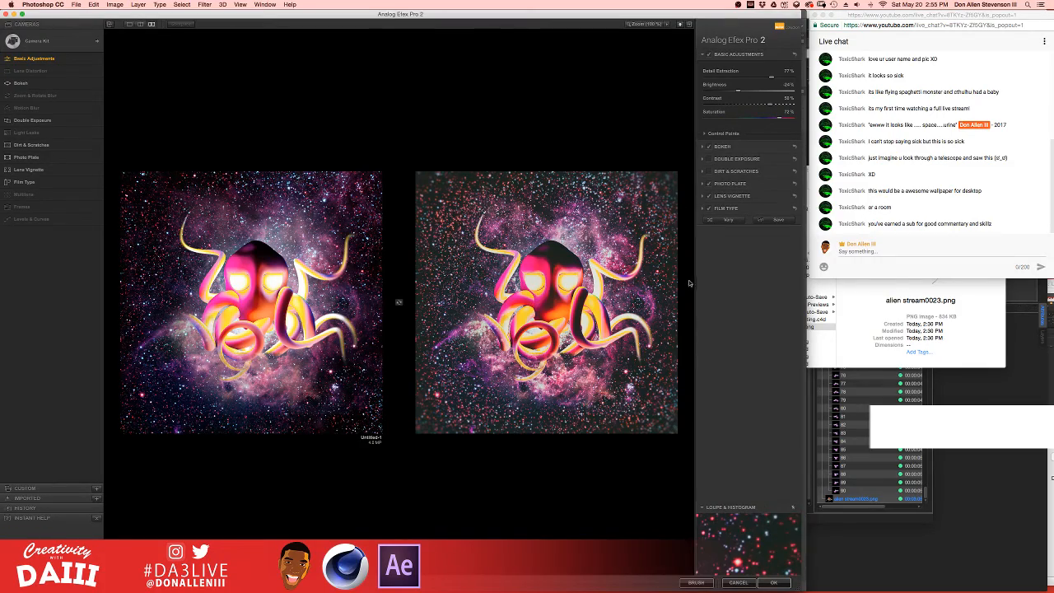
- Apply the Analog Efex Pro 2 filter to the image and switch to the OBS window
{"action": "key", "text": "ctrl+Up"}
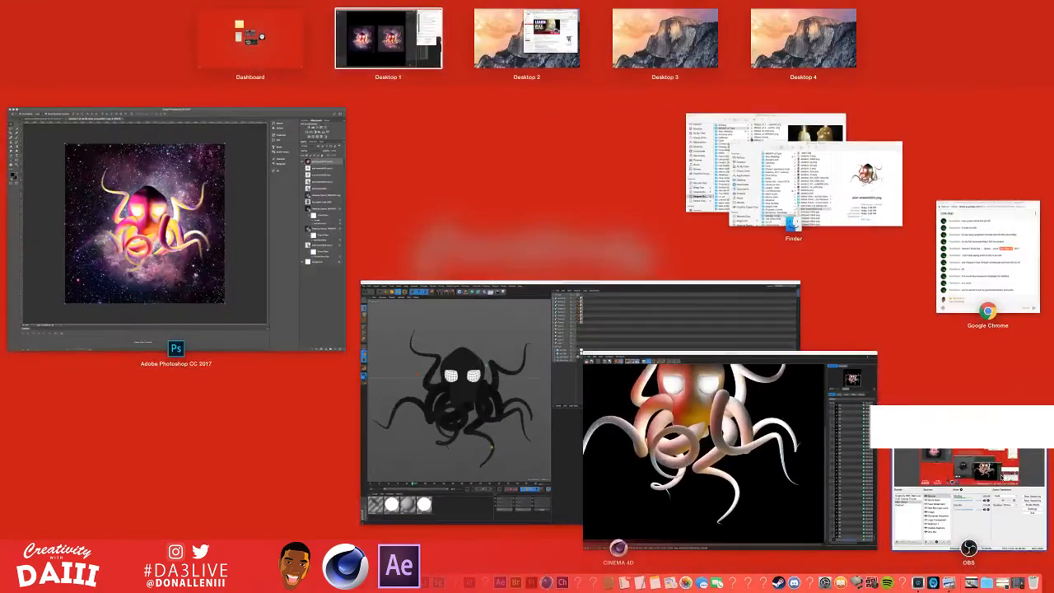
{"action": "key", "text": "ctrl+Up"}
{"action": "key", "text": "ctrl+Up"}
{"action": "key", "text": "ctrl+Up"}
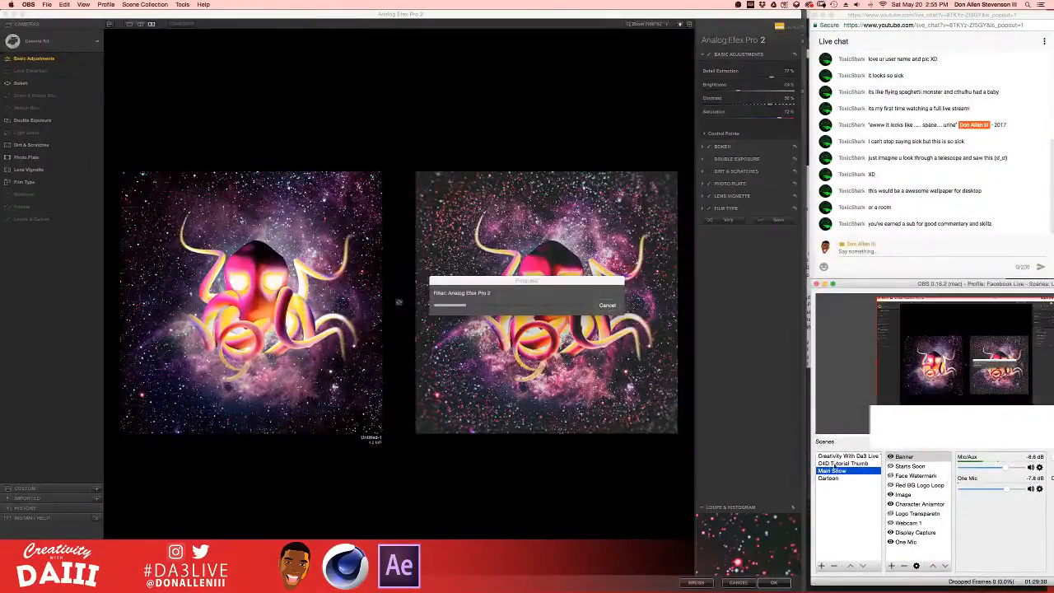